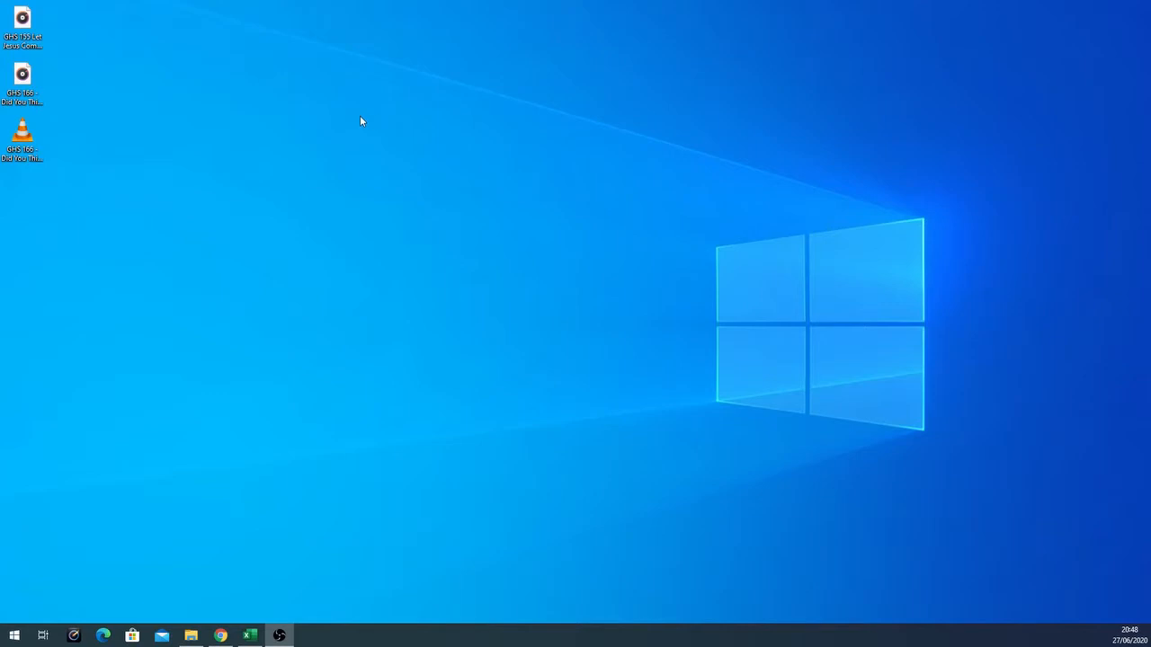
# Move the GHS 166 M4A instrumental and the GHS 166 WAV file out of the icon column and place them near each other on the desktop.
pyautogui.click(23, 142)
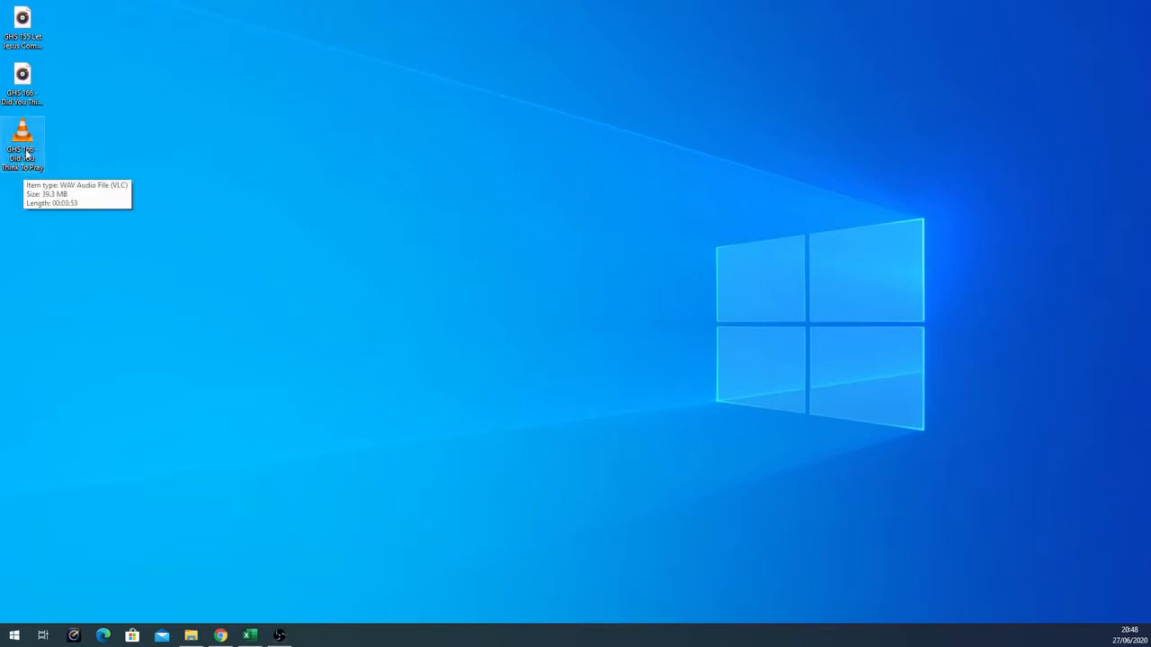
pyautogui.moveTo(26, 155); pyautogui.dragTo(387, 98)
pyautogui.moveTo(23, 79); pyautogui.dragTo(301, 71)
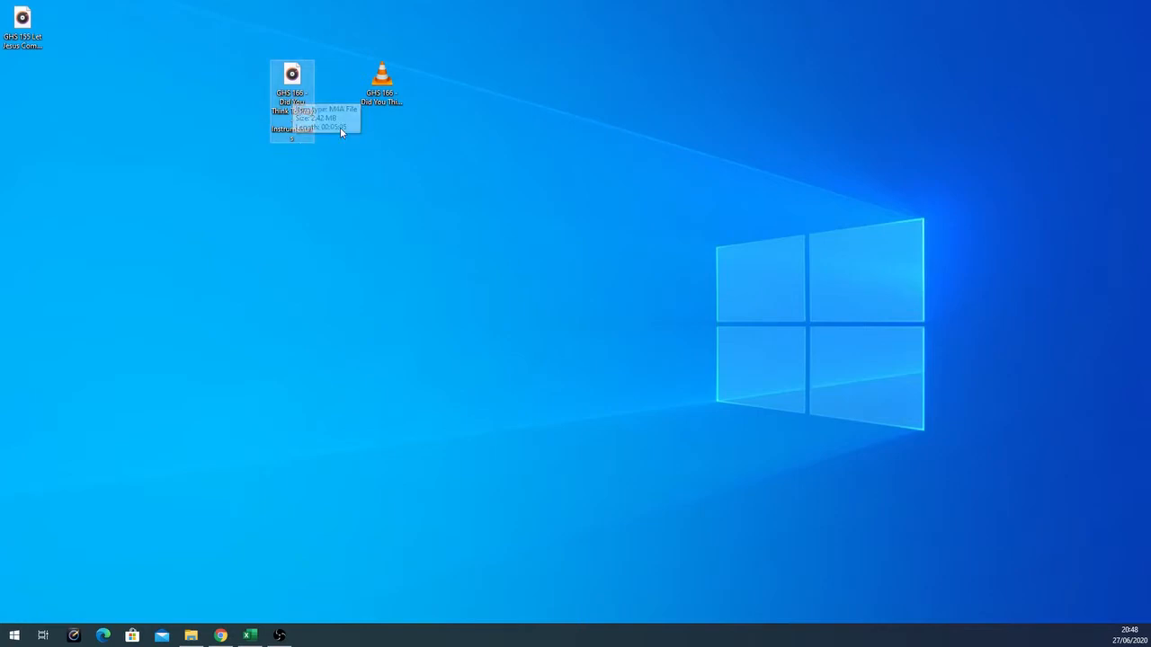
pyautogui.moveTo(394, 89); pyautogui.dragTo(433, 90)
pyautogui.moveTo(291, 81); pyautogui.dragTo(324, 84)
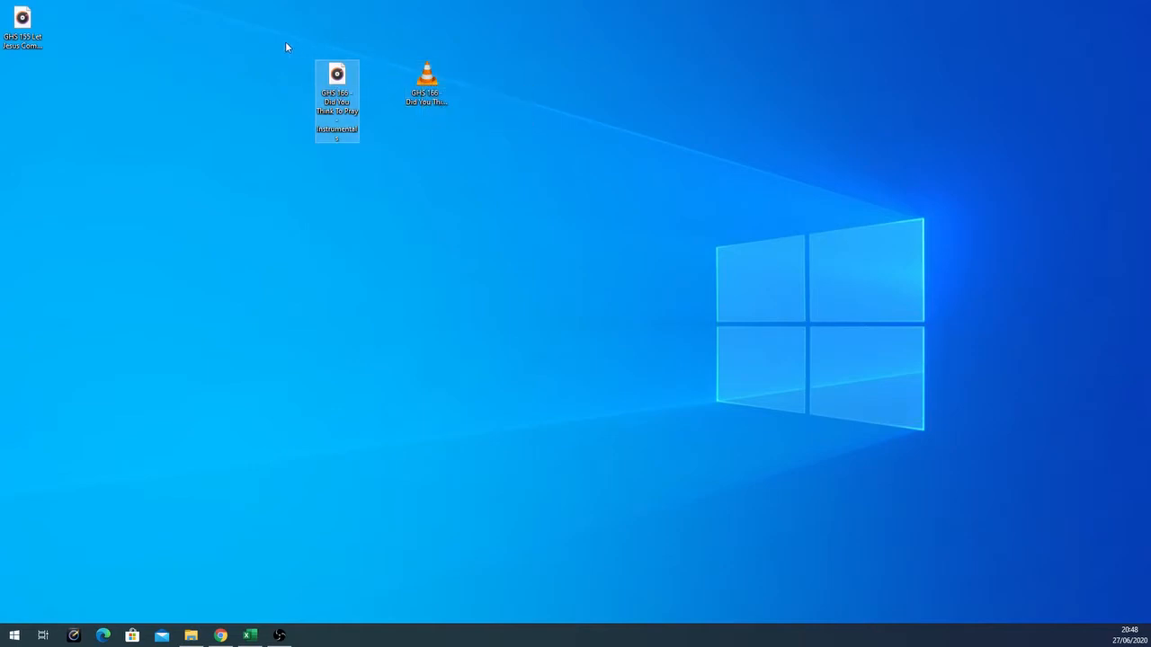
pyautogui.moveTo(285, 43); pyautogui.dragTo(444, 151)
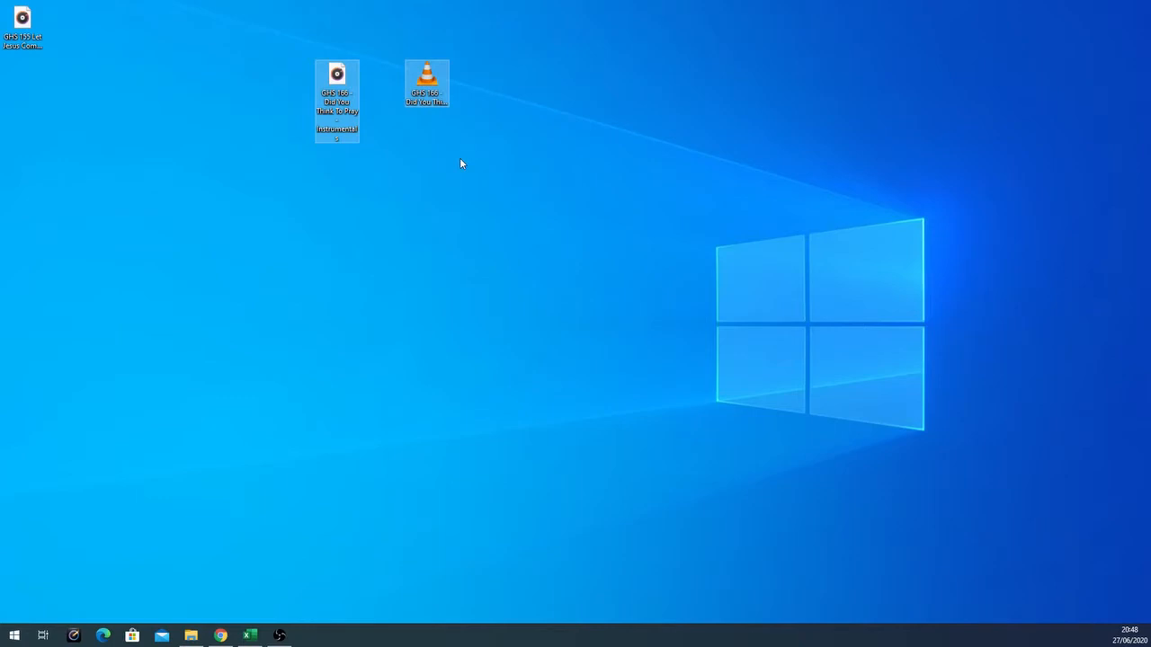
pyautogui.click(436, 144)
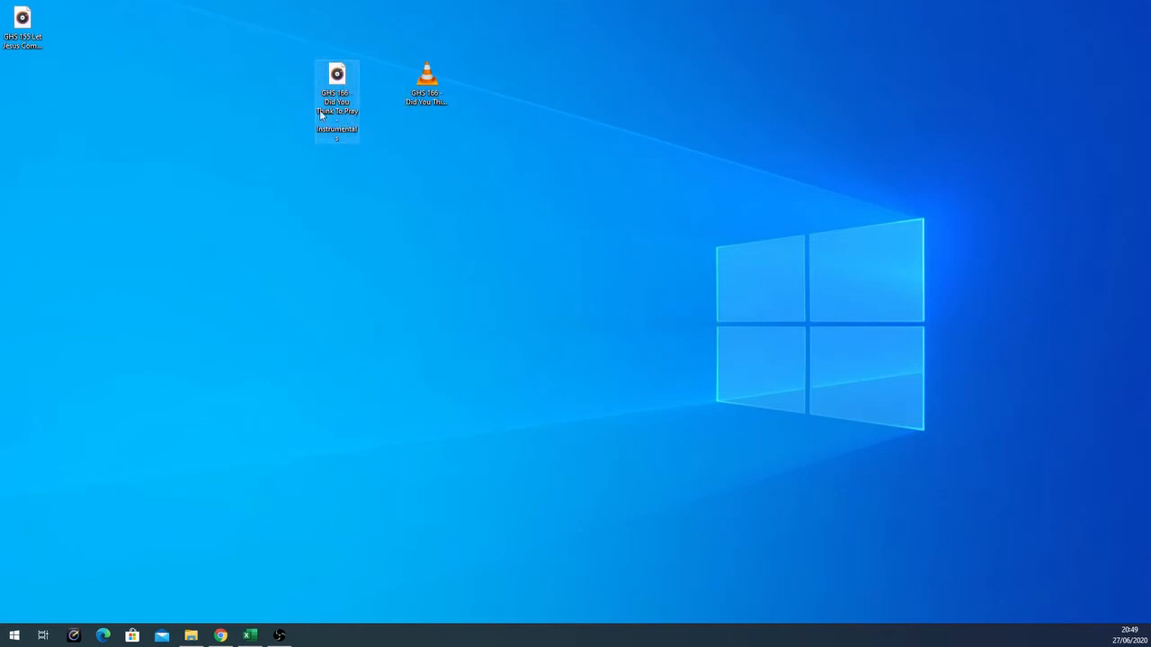
# Launch FormatFactory.
pyautogui.click(14, 635)
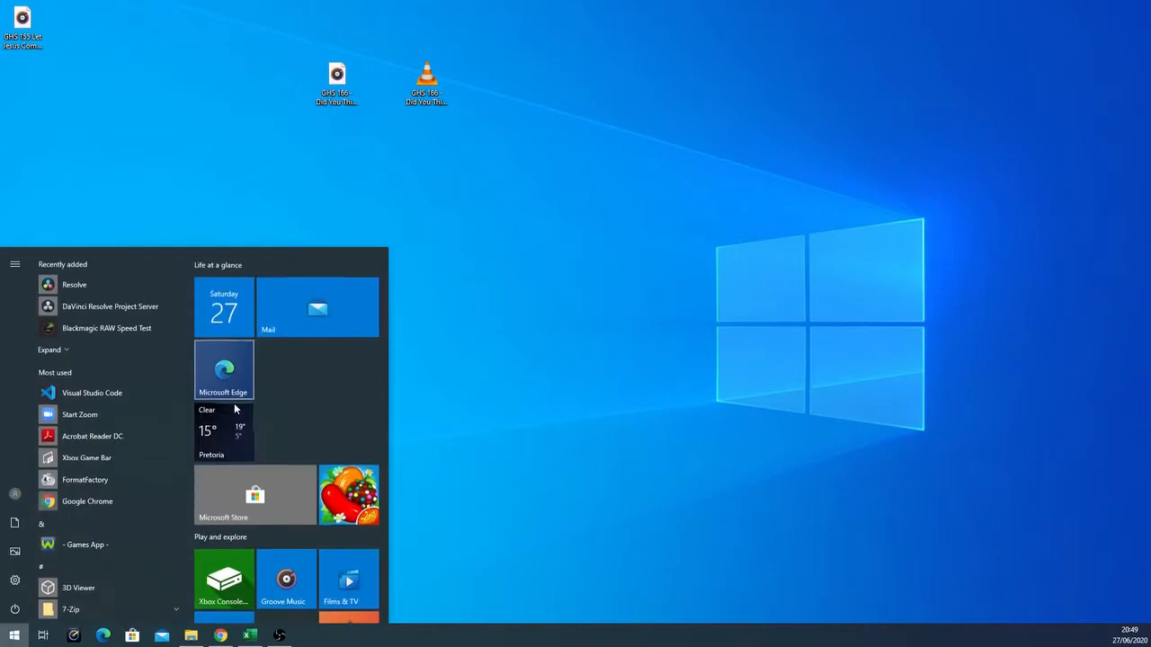
pyautogui.click(86, 480)
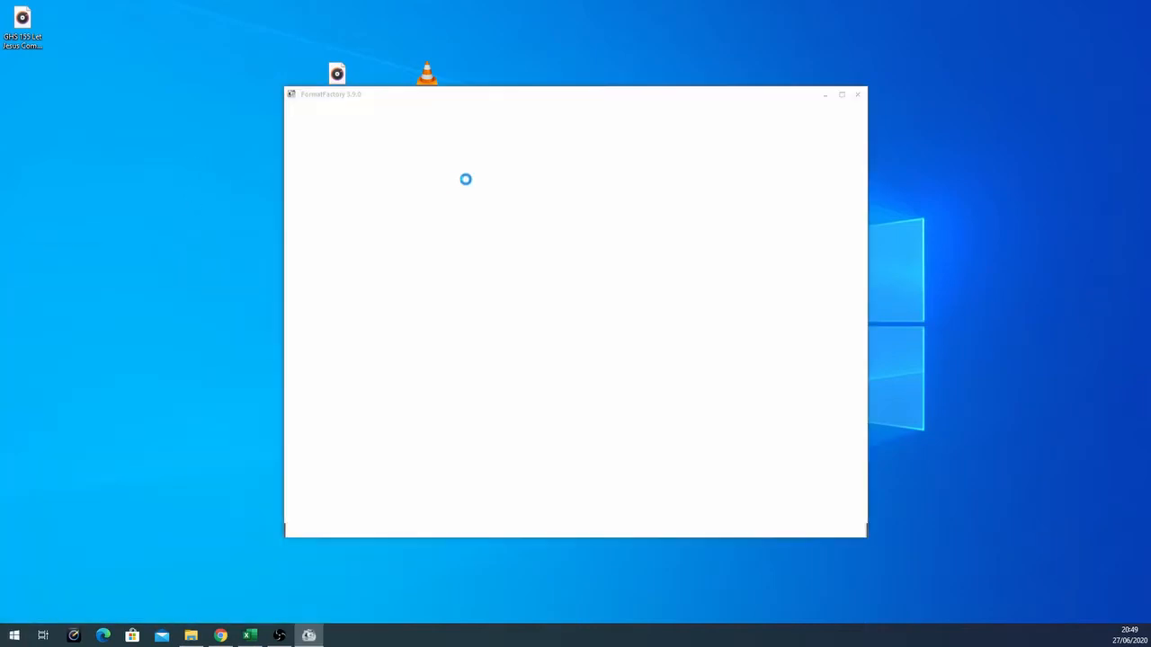
pyautogui.moveTo(444, 98); pyautogui.dragTo(401, 82)
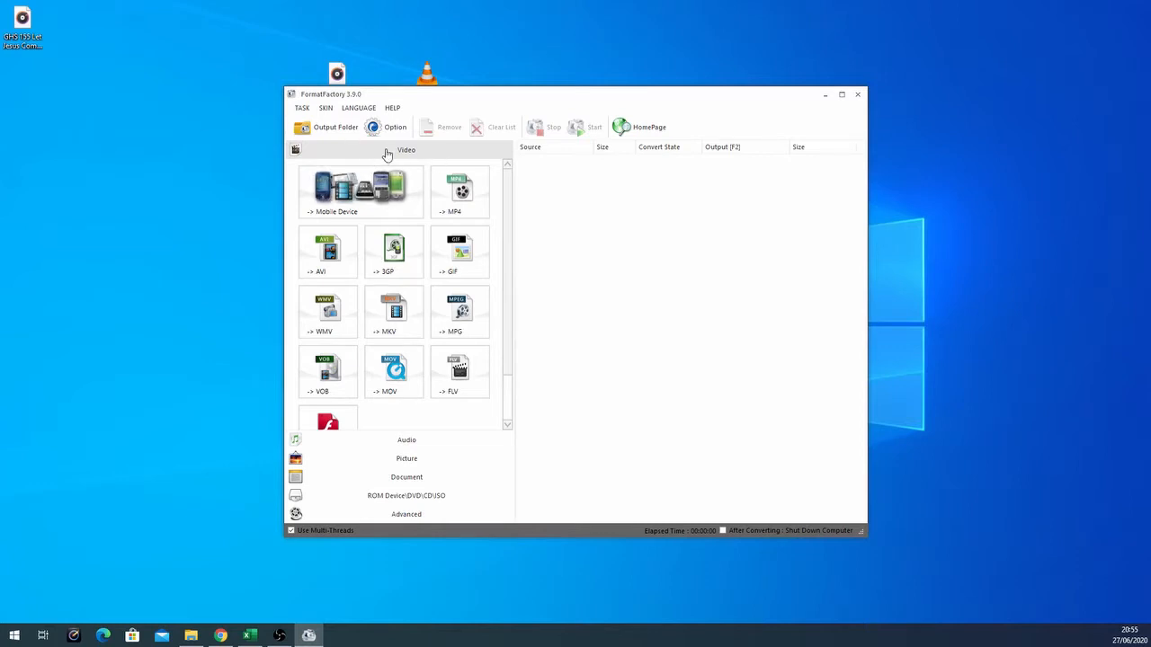
# Look through the audio, picture and document format categories, and start an audio conversion to WAV.
pyautogui.click(485, 439)
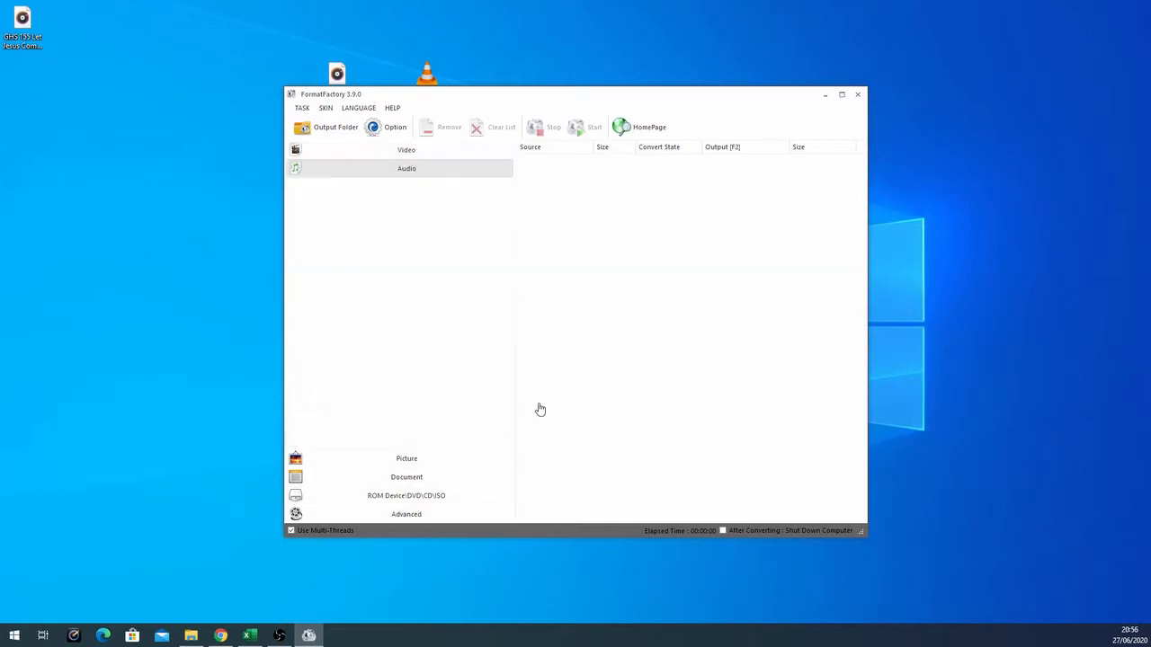
pyautogui.click(428, 467)
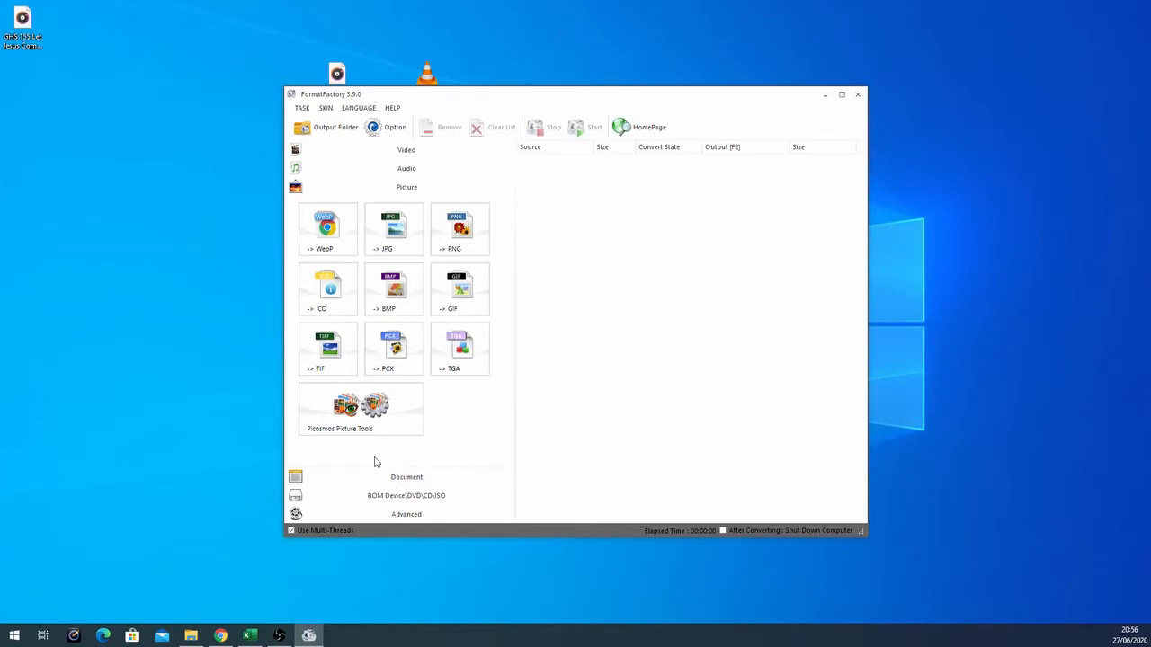
pyautogui.click(410, 483)
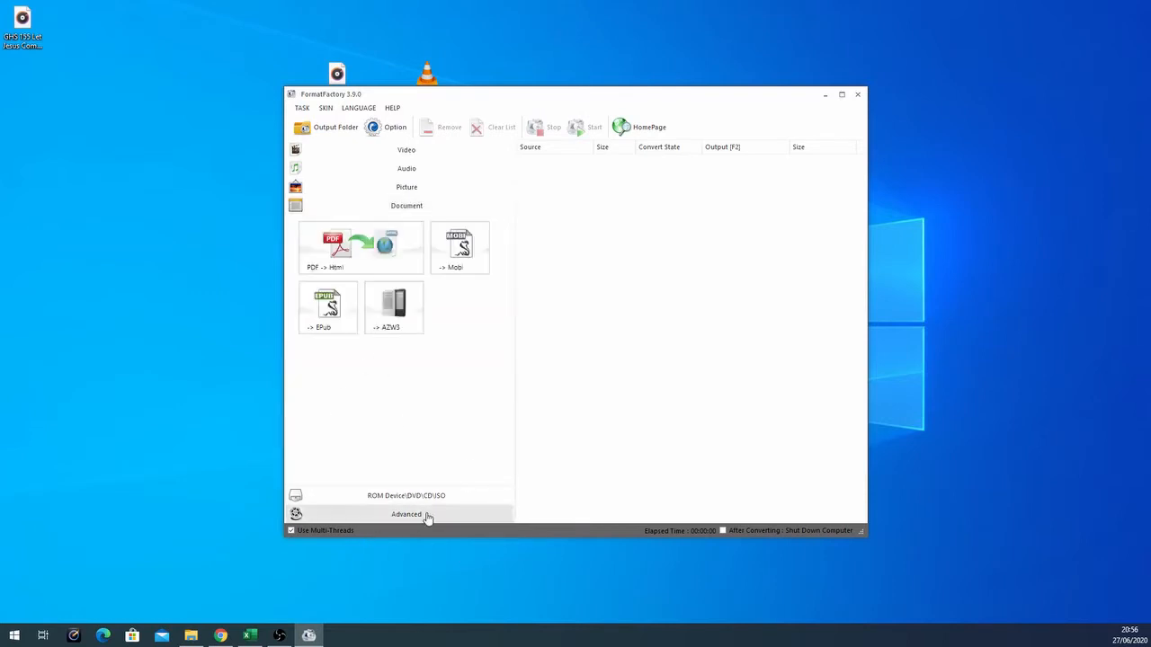
pyautogui.click(425, 170)
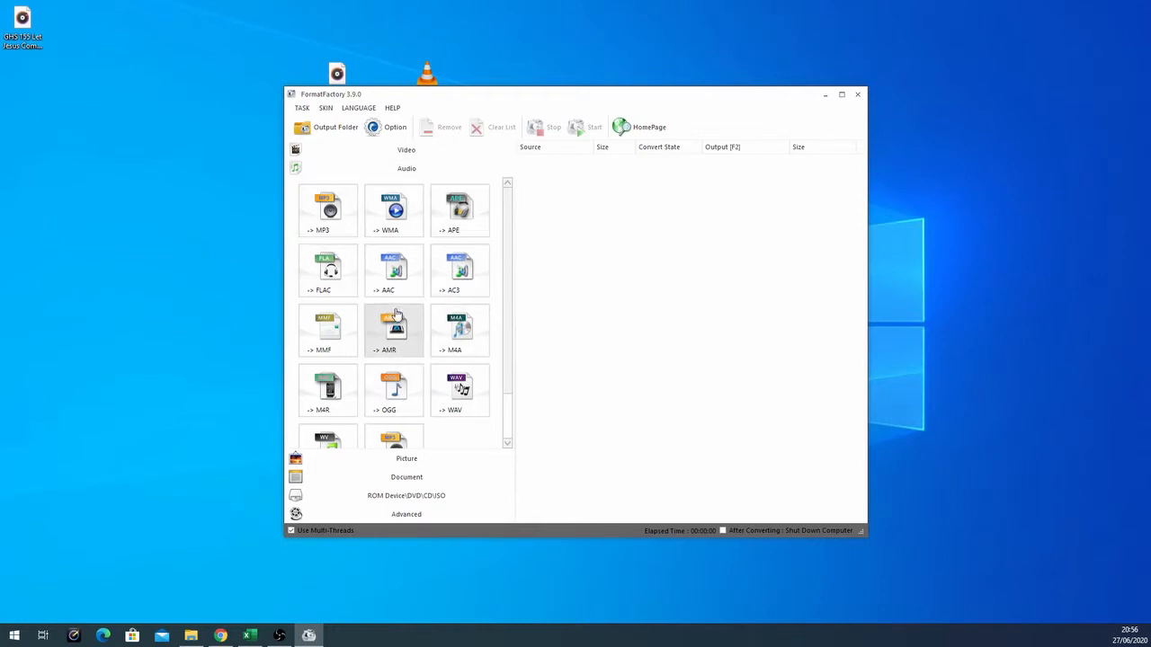
pyautogui.click(465, 390)
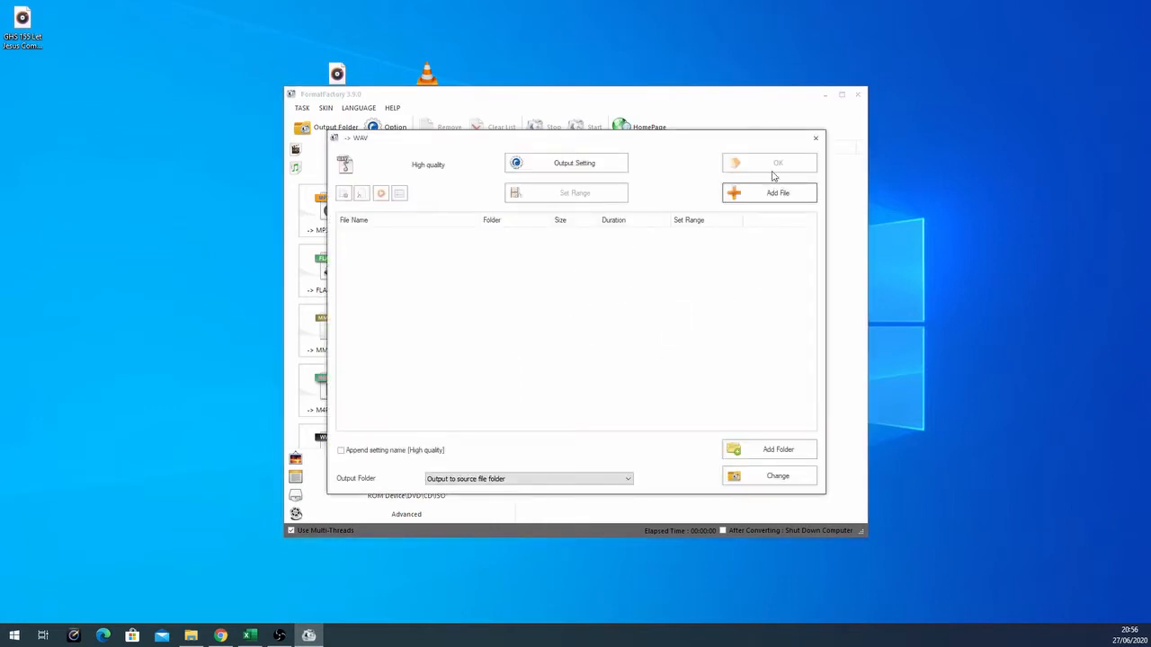
# Add the M4A file "GHS 166 - Did You Think To Pray - Instrumentals" from the Desktop to the WAV conversion.
pyautogui.click(770, 205)
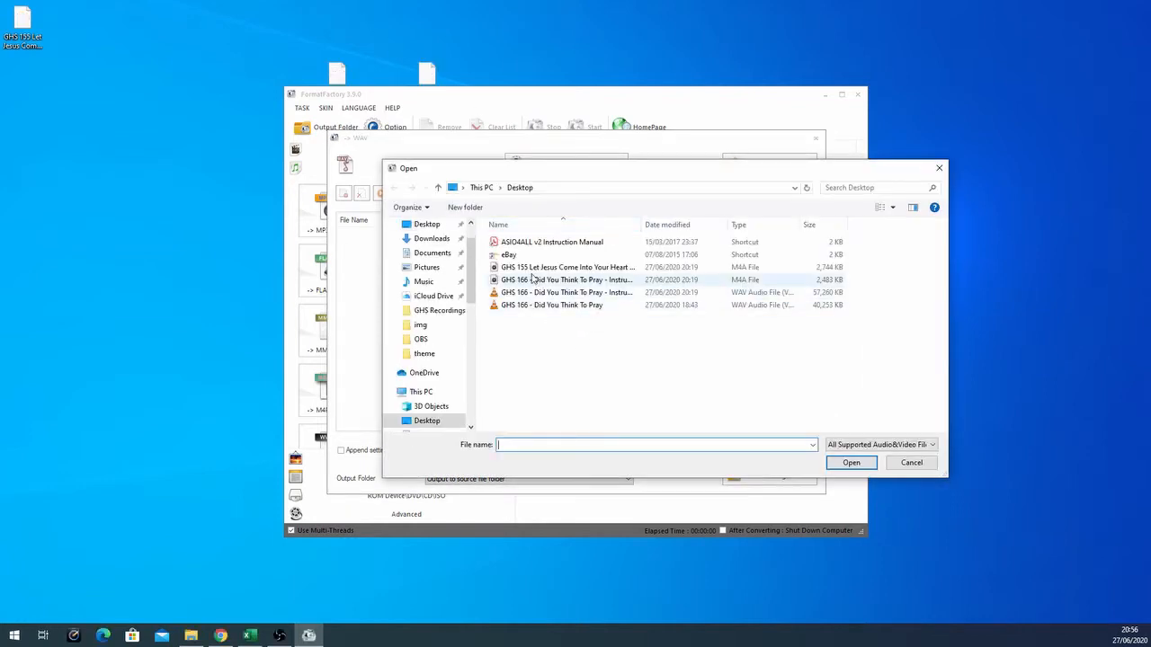
pyautogui.doubleClick(669, 220)
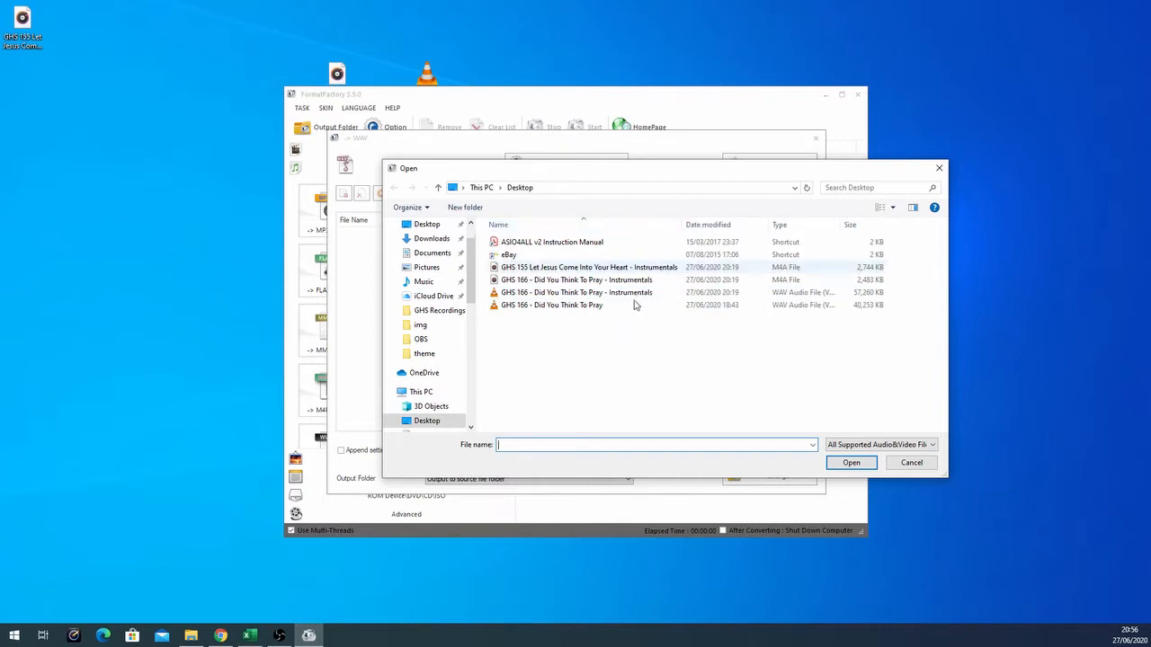
pyautogui.click(563, 282)
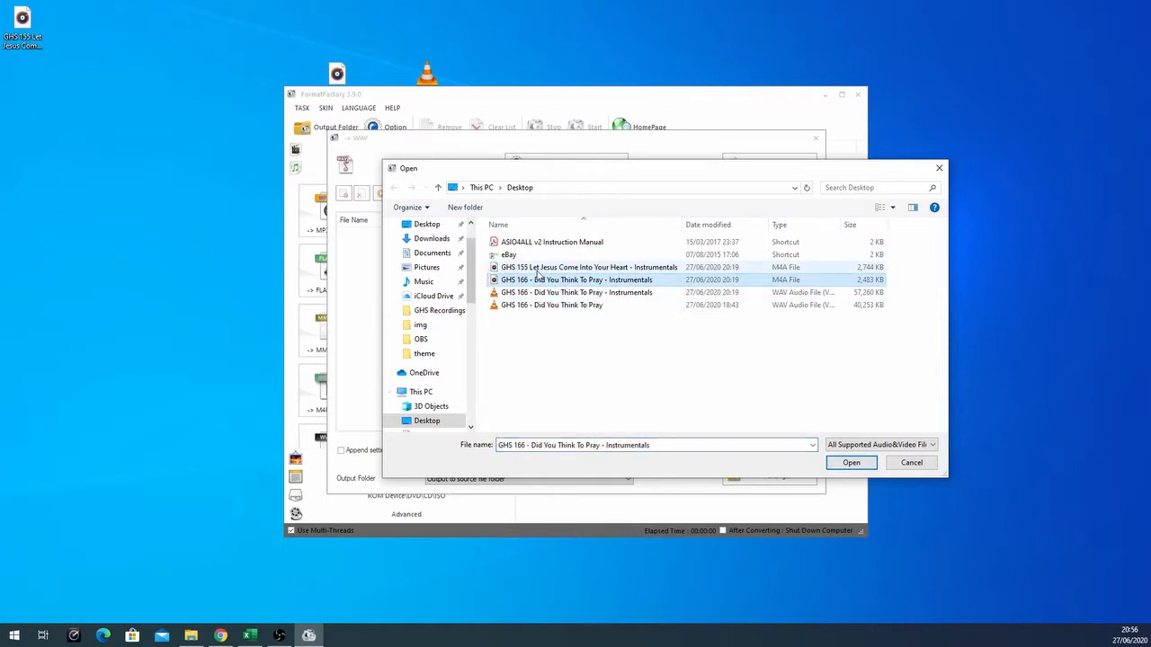
pyautogui.click(850, 462)
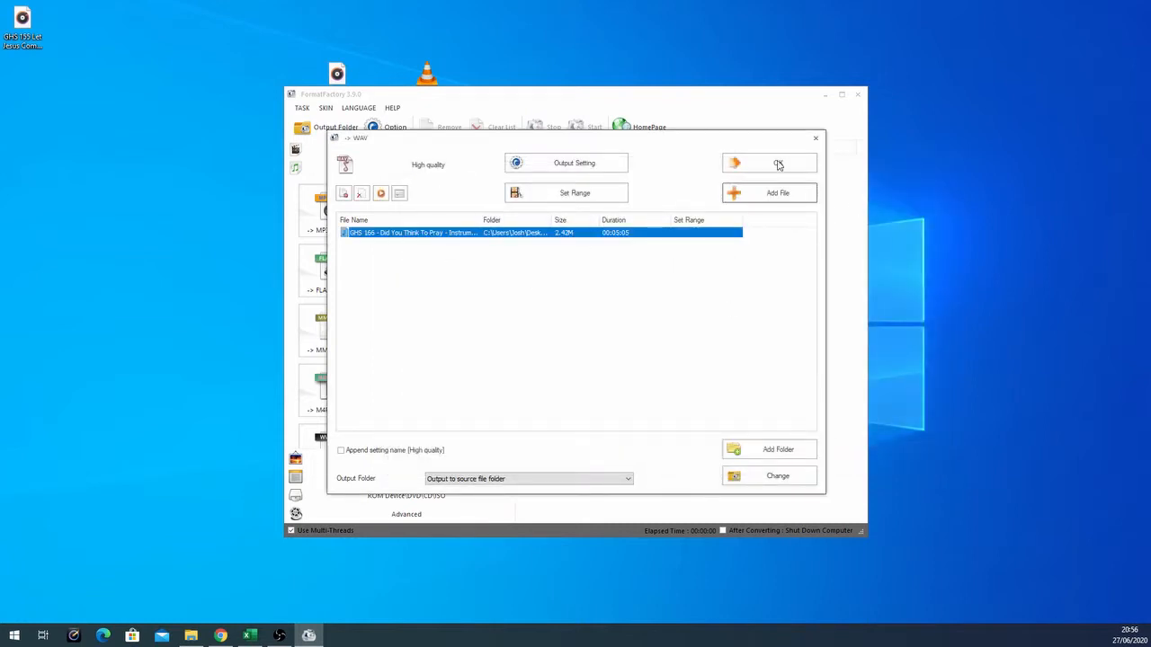
# Keep "Output to source file folder" as the output location and add the WAV conversion to the task list.
pyautogui.click(471, 479)
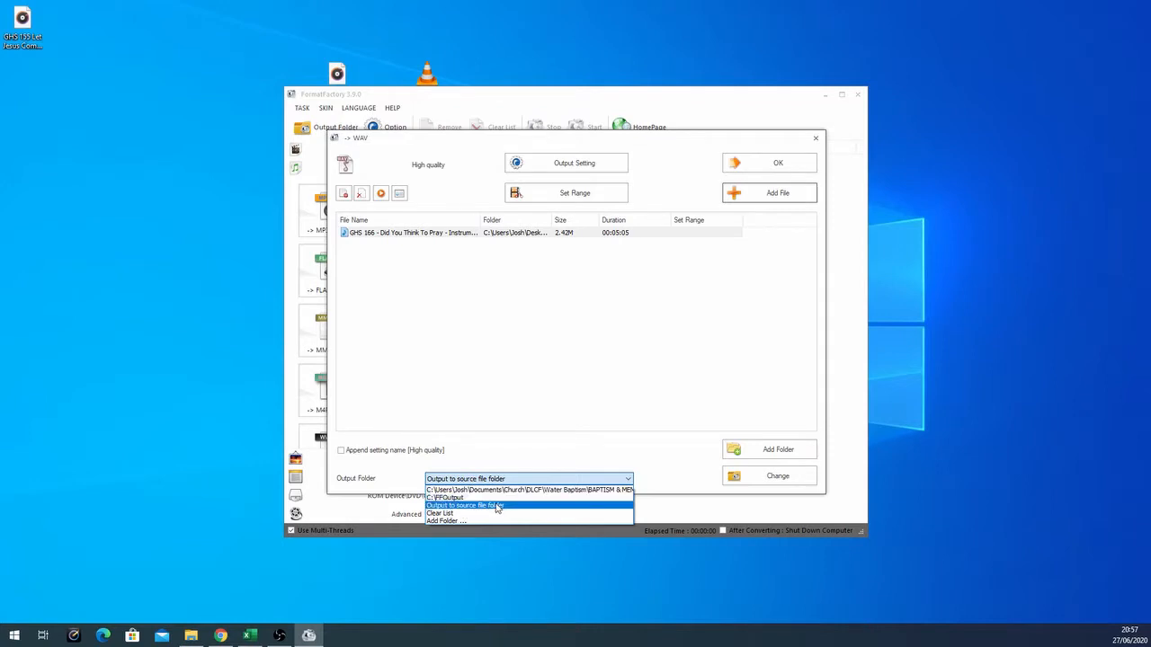
pyautogui.click(460, 377)
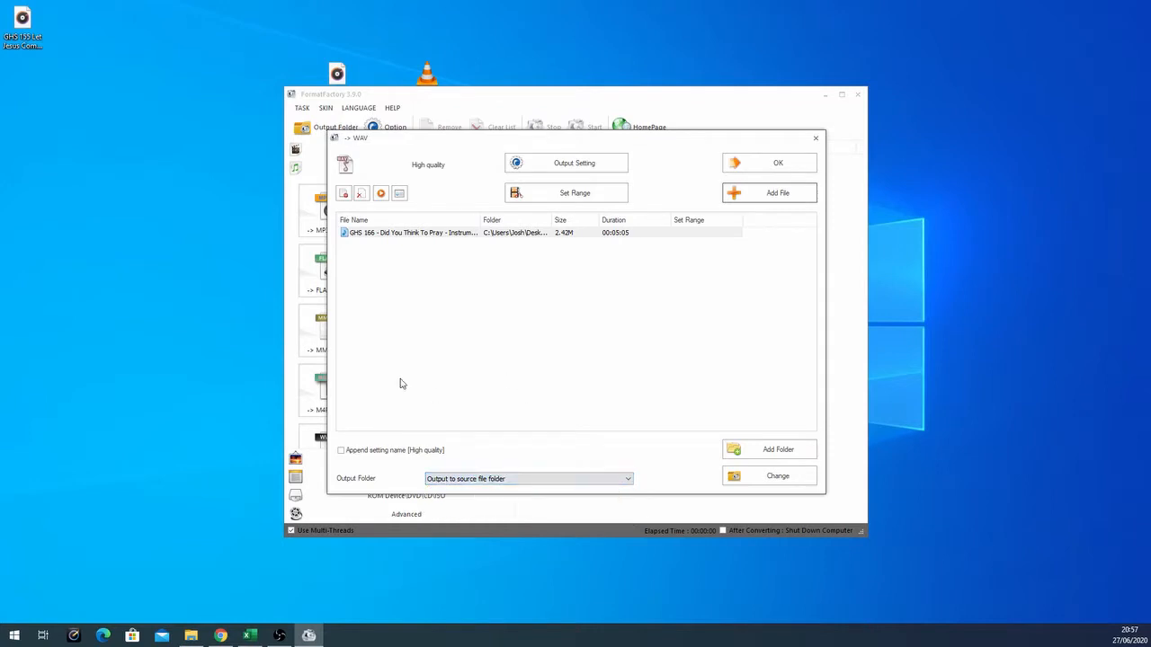
pyautogui.click(579, 262)
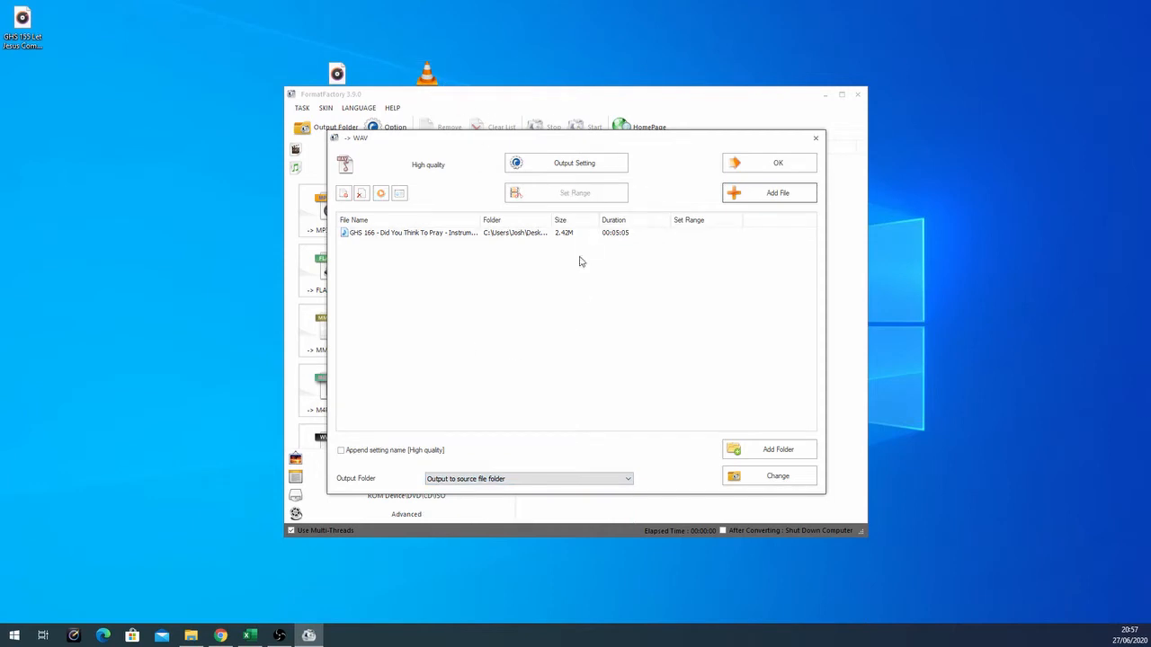
pyautogui.click(771, 161)
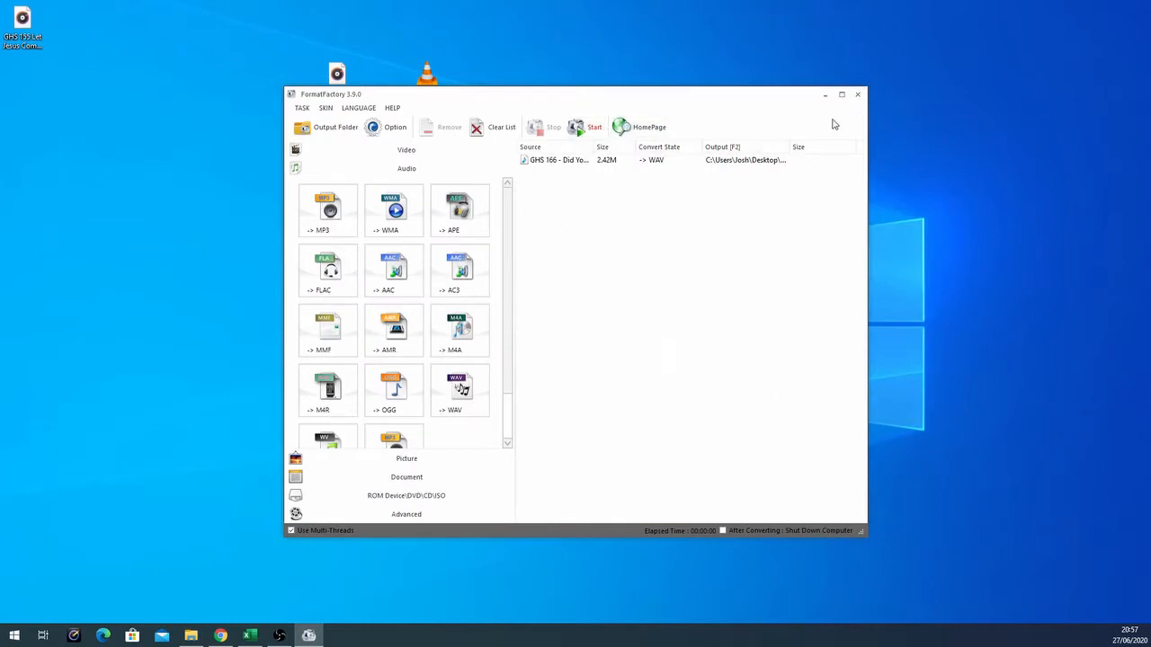
# Close FormatFactory and place the GHS 166 instrumental WAV beside the other GHS 166 WAV file on the desktop.
pyautogui.click(857, 95)
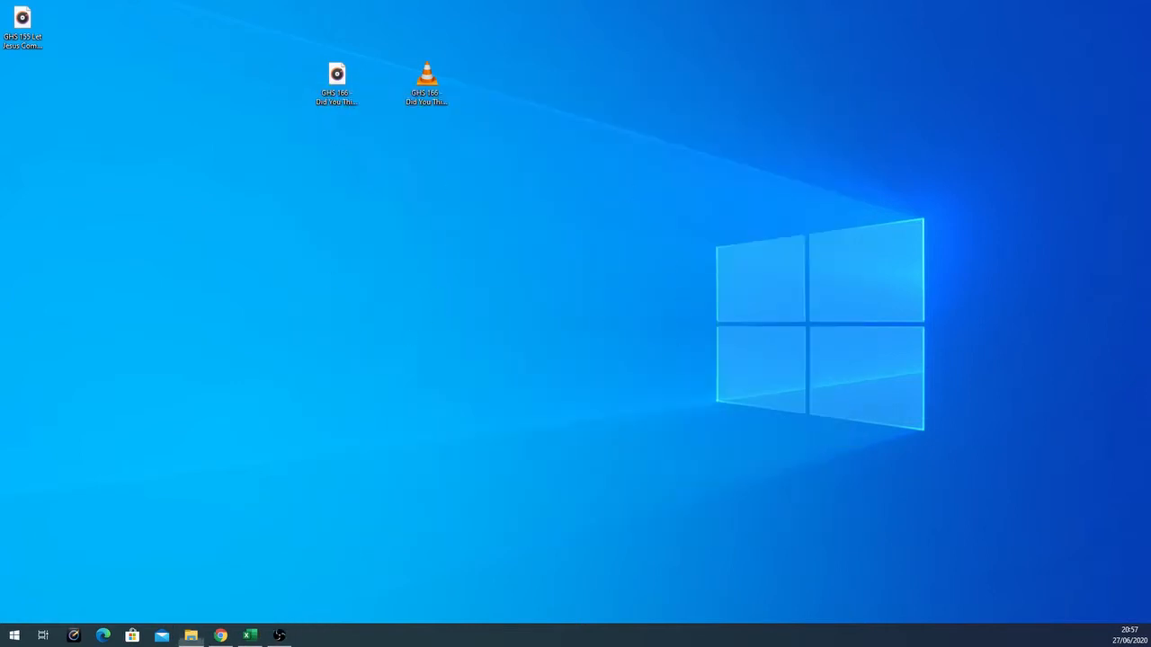
pyautogui.moveTo(908, 322); pyautogui.dragTo(486, 99)
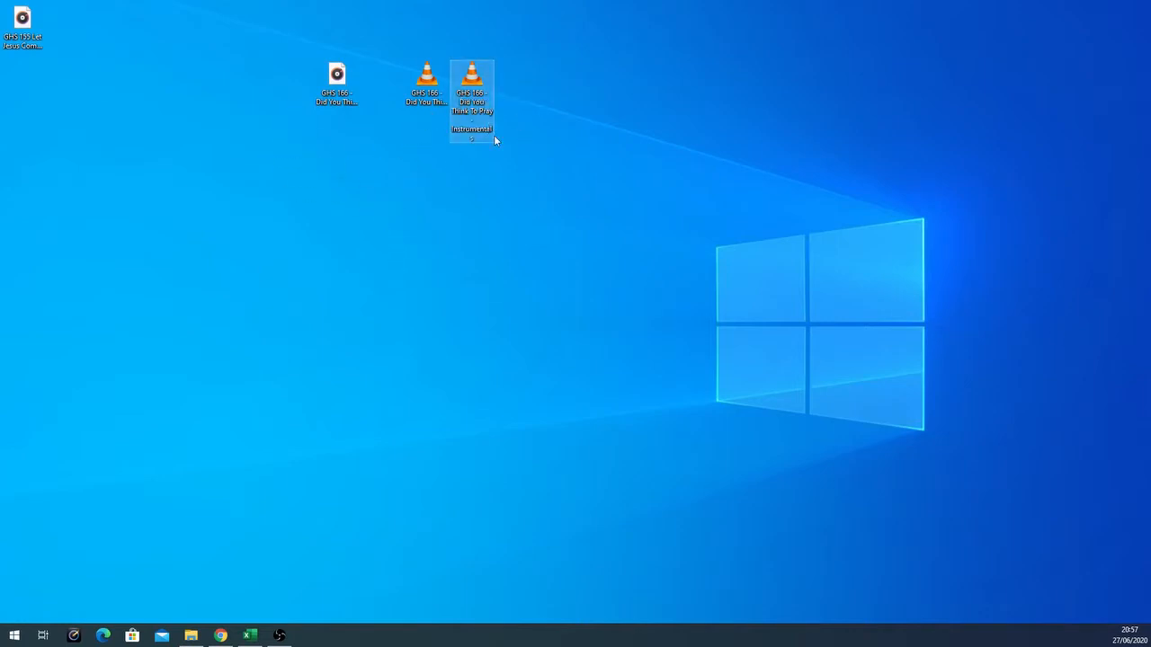
pyautogui.moveTo(401, 57); pyautogui.dragTo(551, 177)
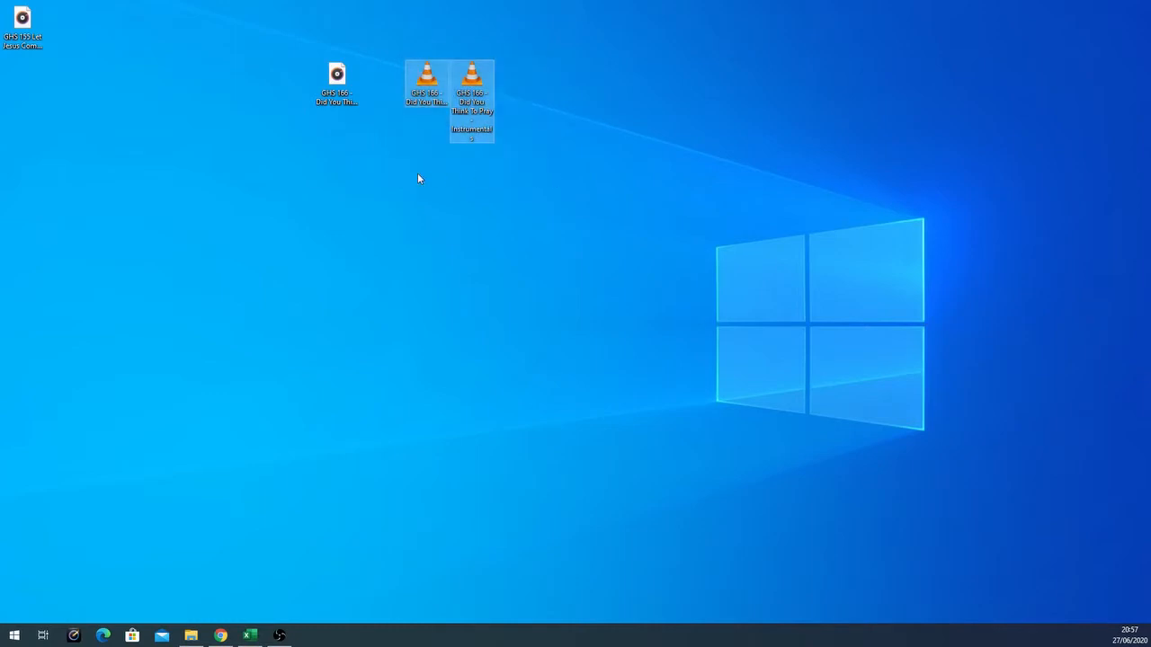
# Return the GHS 166 M4A file to its place below the GHS 155 file and move both WAV files together toward the desktop's centre.
pyautogui.moveTo(335, 95); pyautogui.dragTo(22, 92)
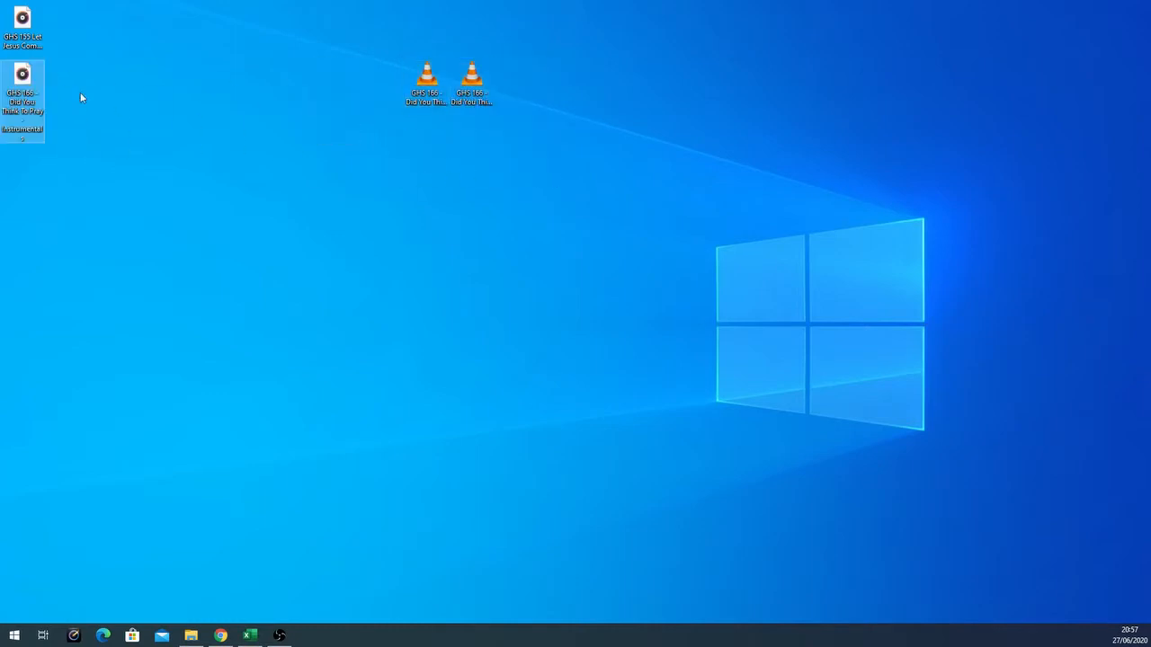
pyautogui.click(82, 98)
pyautogui.moveTo(354, 46); pyautogui.dragTo(558, 177)
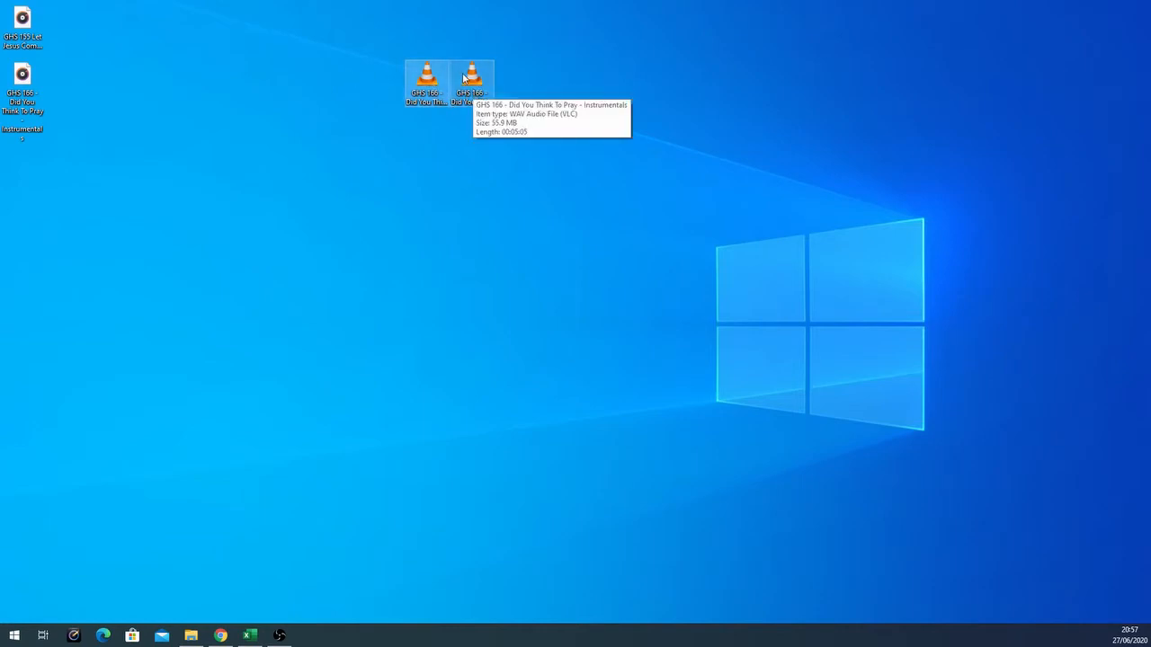
pyautogui.moveTo(483, 87); pyautogui.dragTo(559, 84)
pyautogui.click(551, 87)
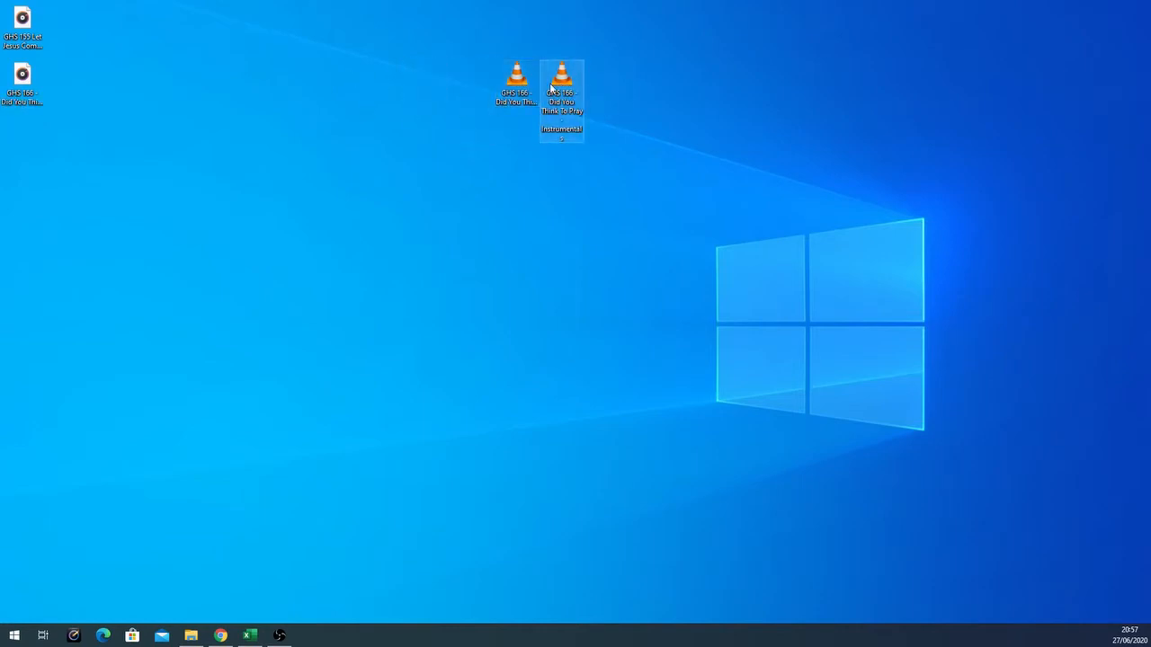
# Open the GHS 166 instrumental WAV in VLC media player, skip ahead to listen to a passage, and stop playback.
pyautogui.rightClick(553, 86)
pyautogui.click(516, 192)
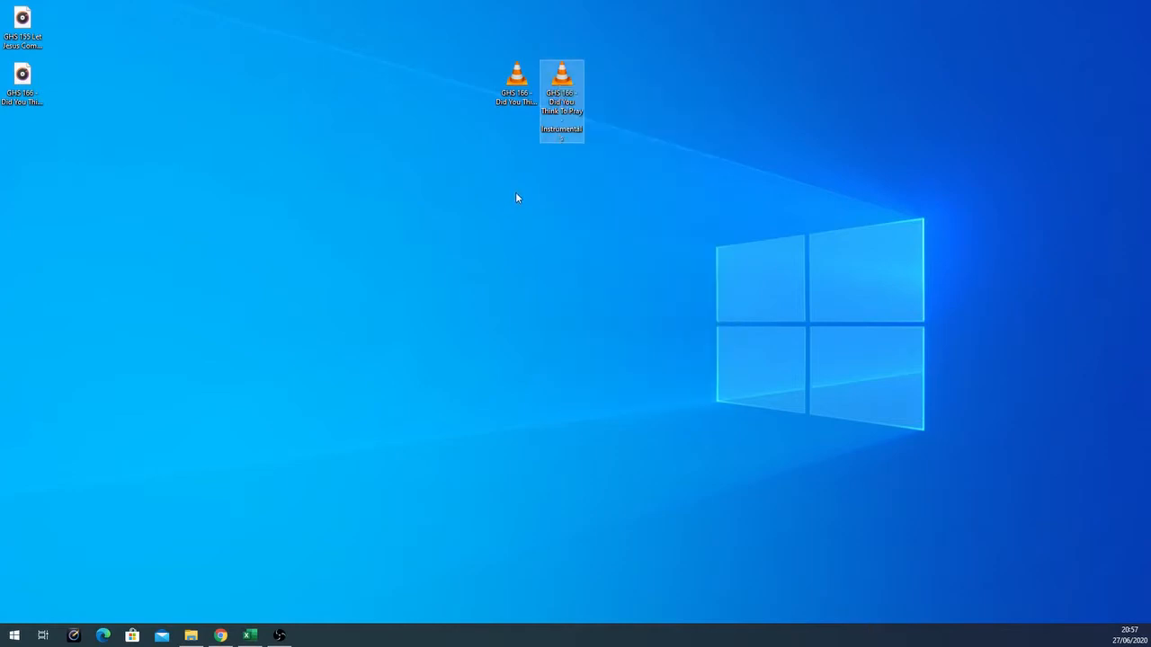
pyautogui.rightClick(562, 85)
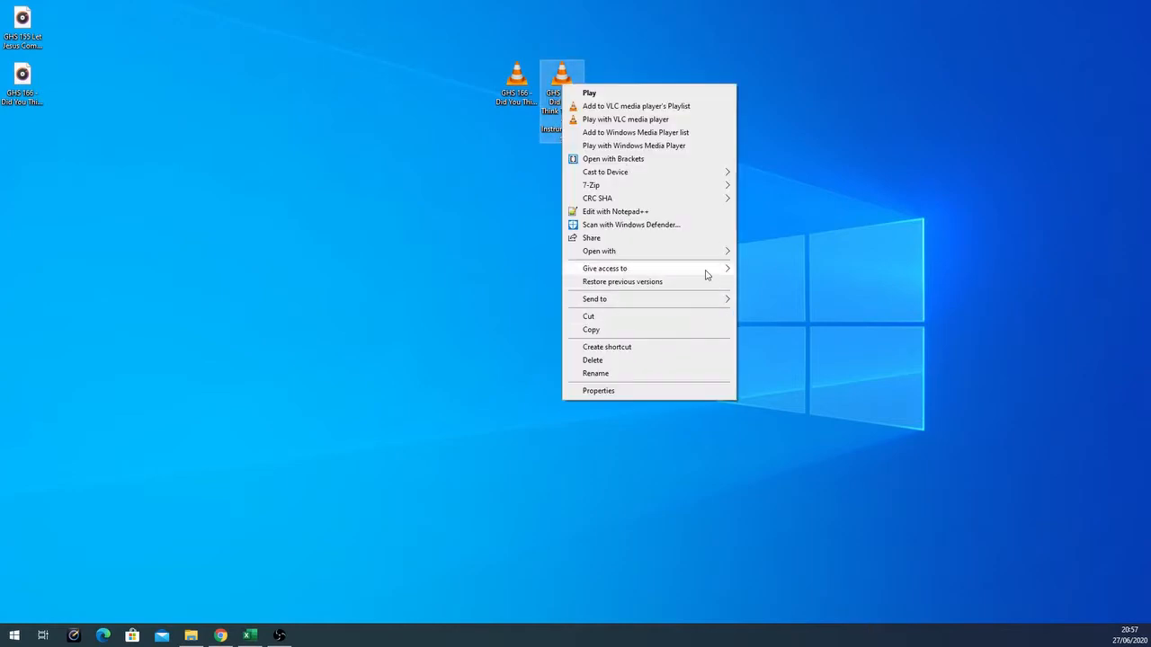
pyautogui.moveTo(707, 258)
pyautogui.click(803, 293)
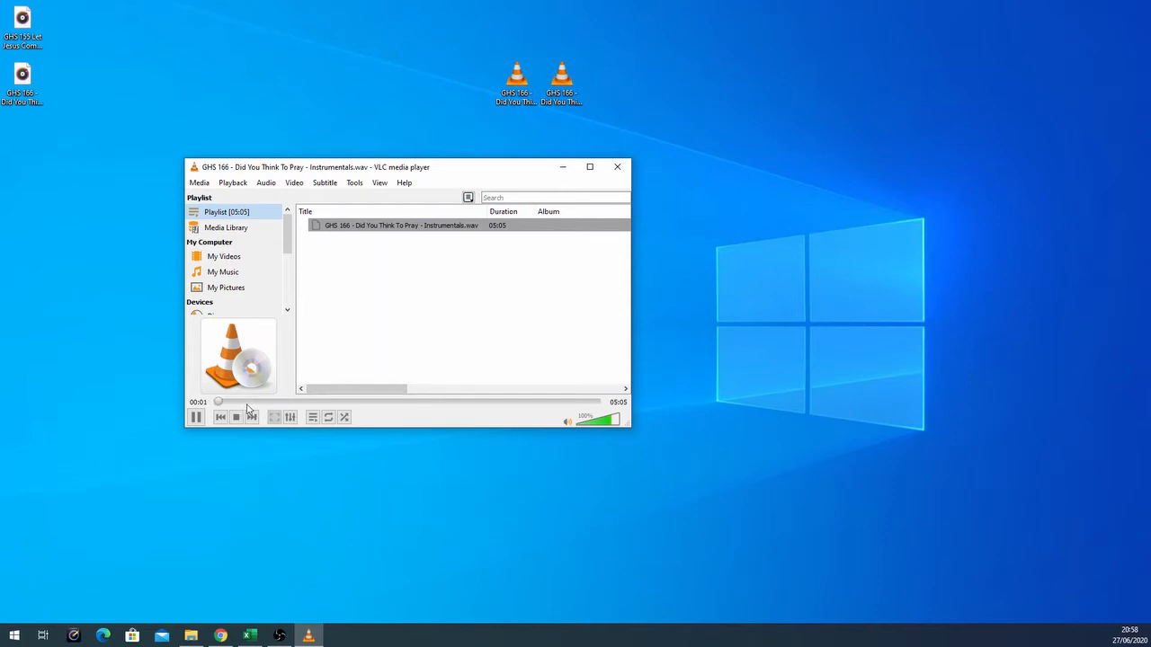
pyautogui.click(253, 403)
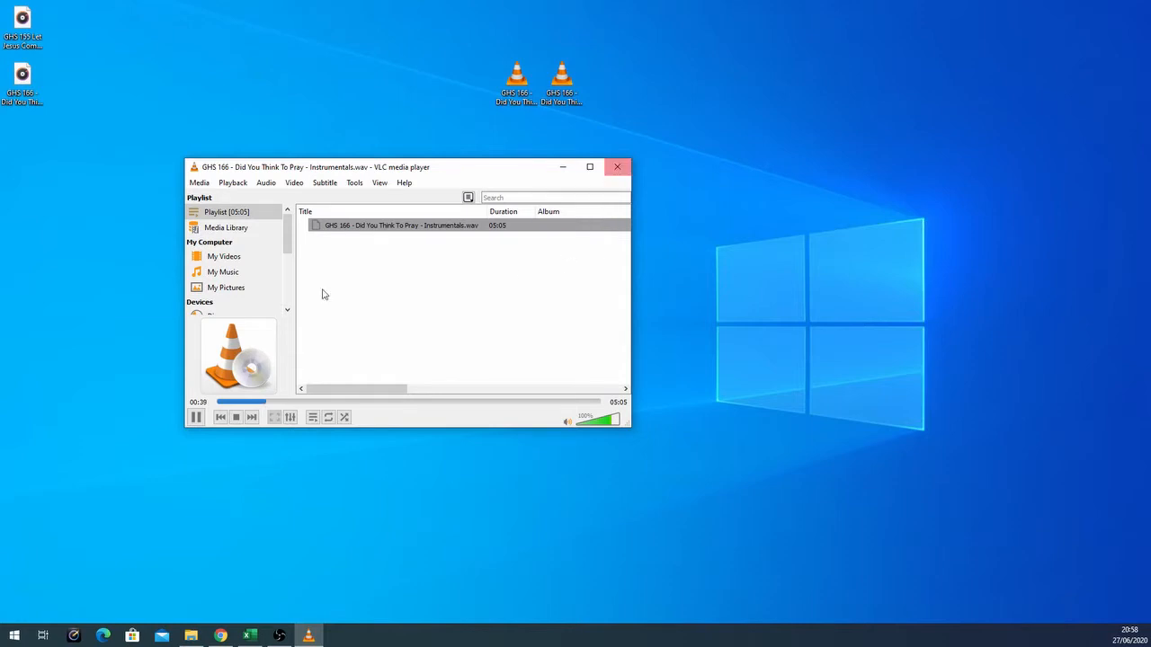
pyautogui.click(236, 419)
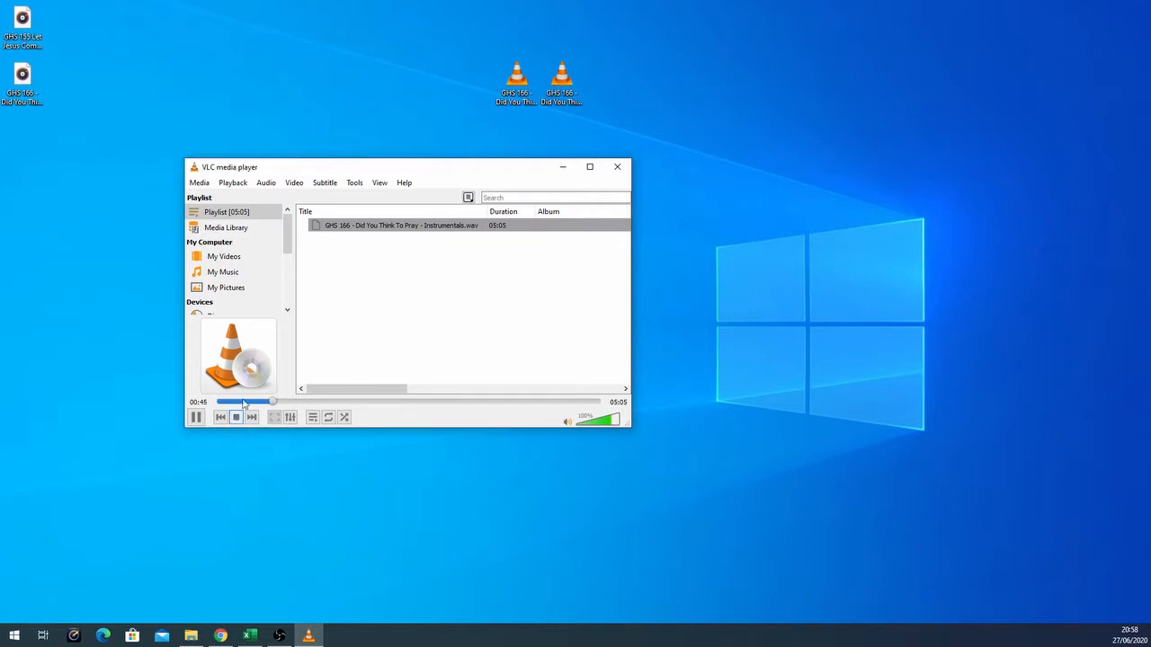
# Add "GHS 166 - Did You Think To Pray.wav" to the VLC playlist, play it and skip ahead in the track.
pyautogui.moveTo(516, 79); pyautogui.dragTo(356, 279)
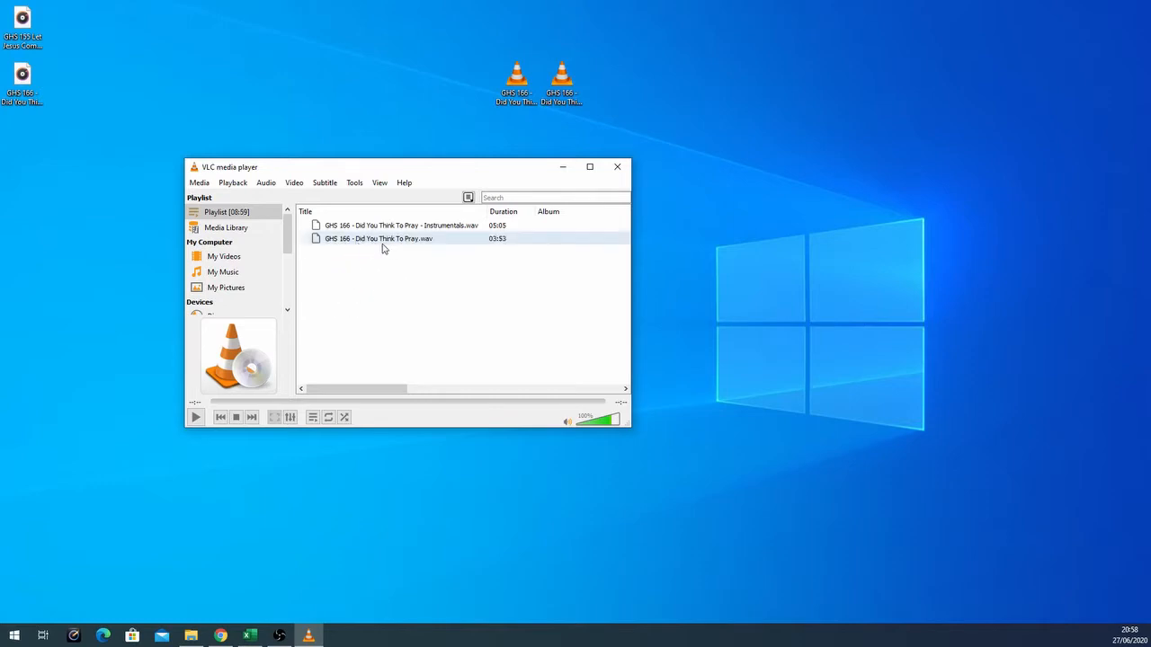
pyautogui.doubleClick(378, 241)
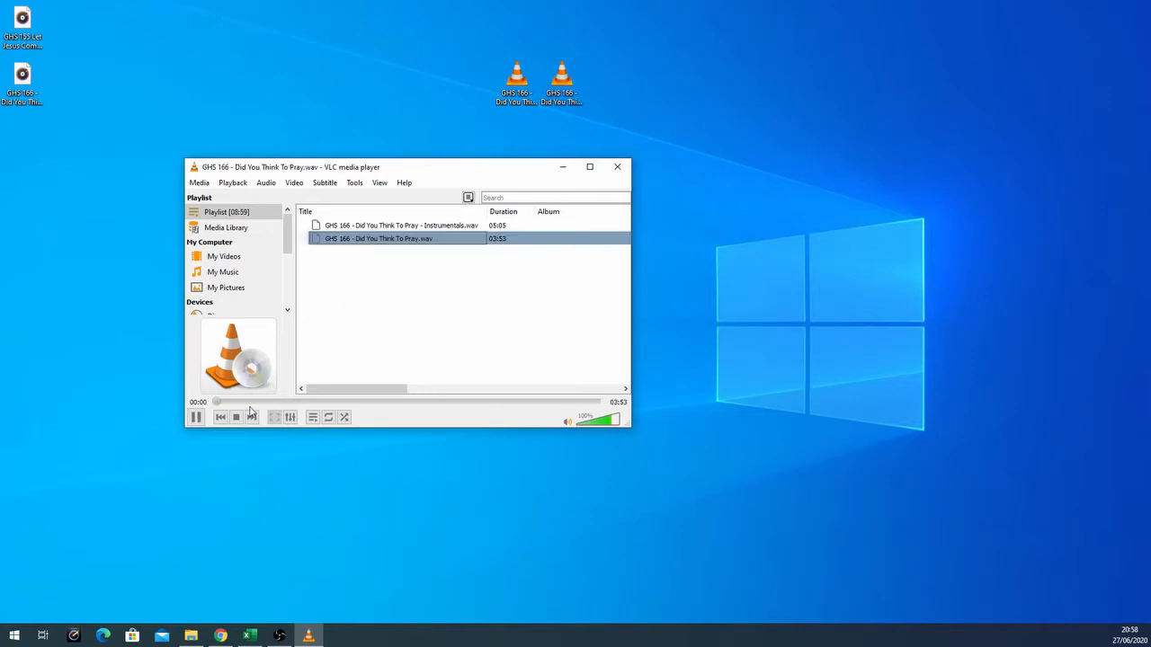
pyautogui.click(267, 402)
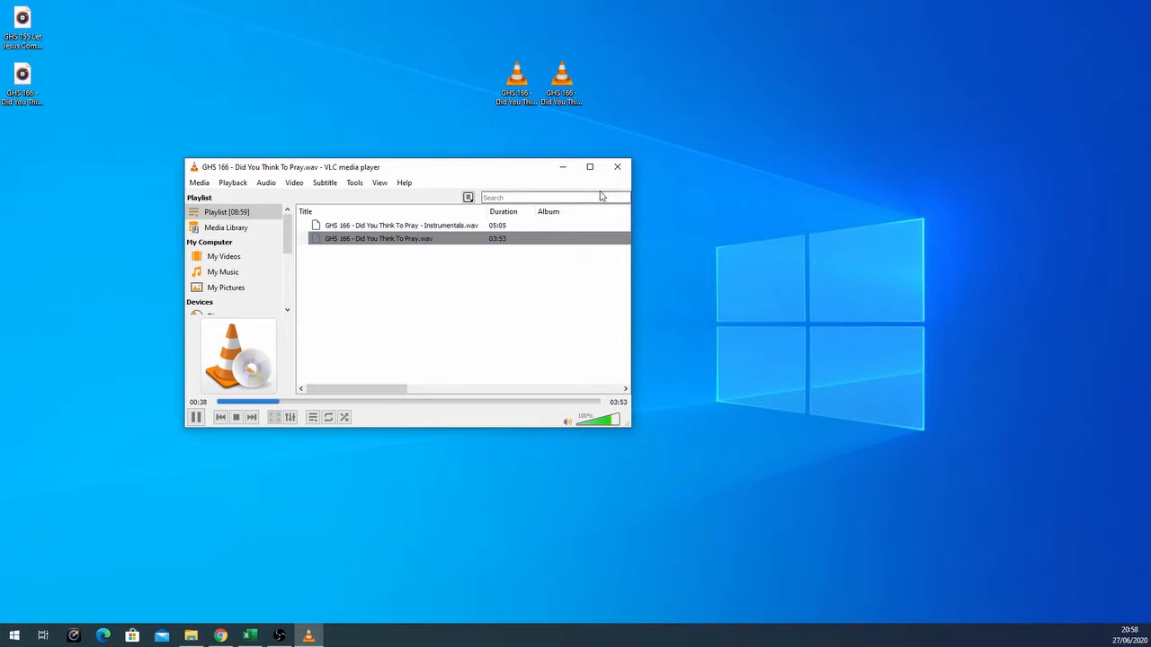
# Stop playback and close VLC media player, and open Audacity.
pyautogui.click(236, 418)
pyautogui.click(617, 168)
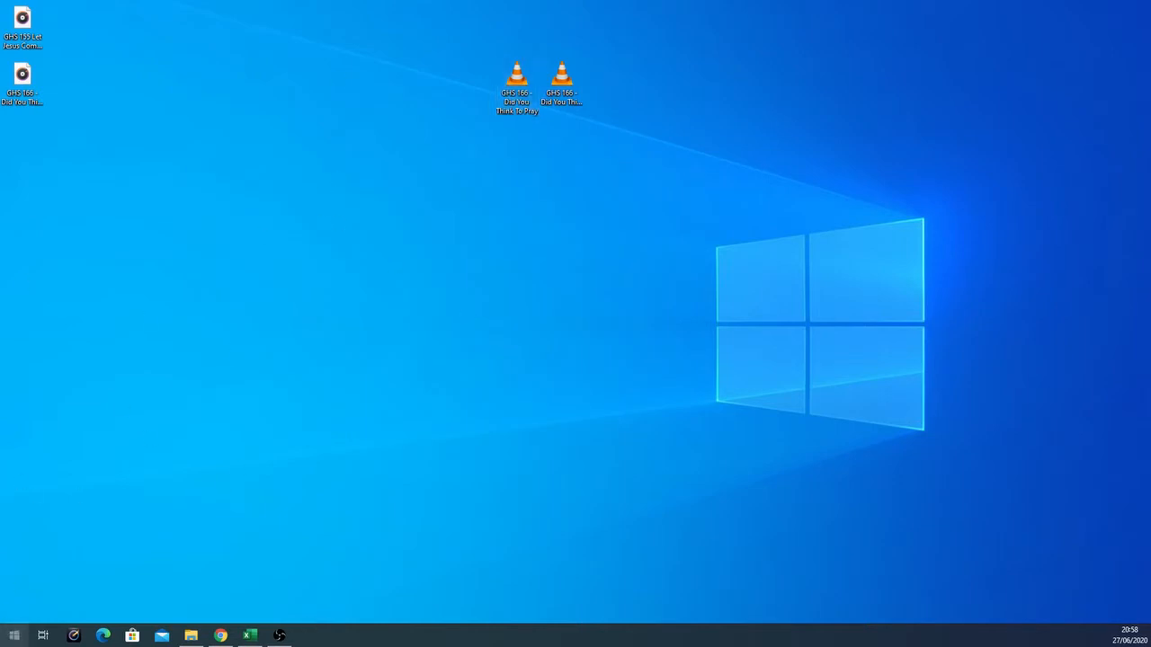
pyautogui.press('super')
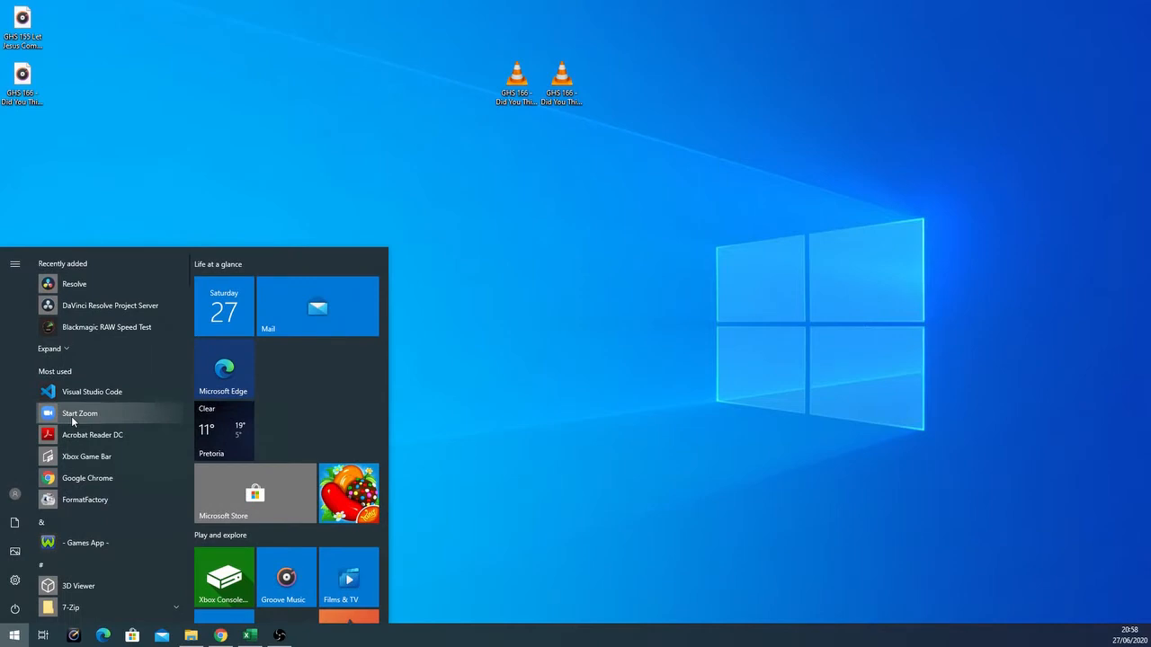
pyautogui.write('audaci')
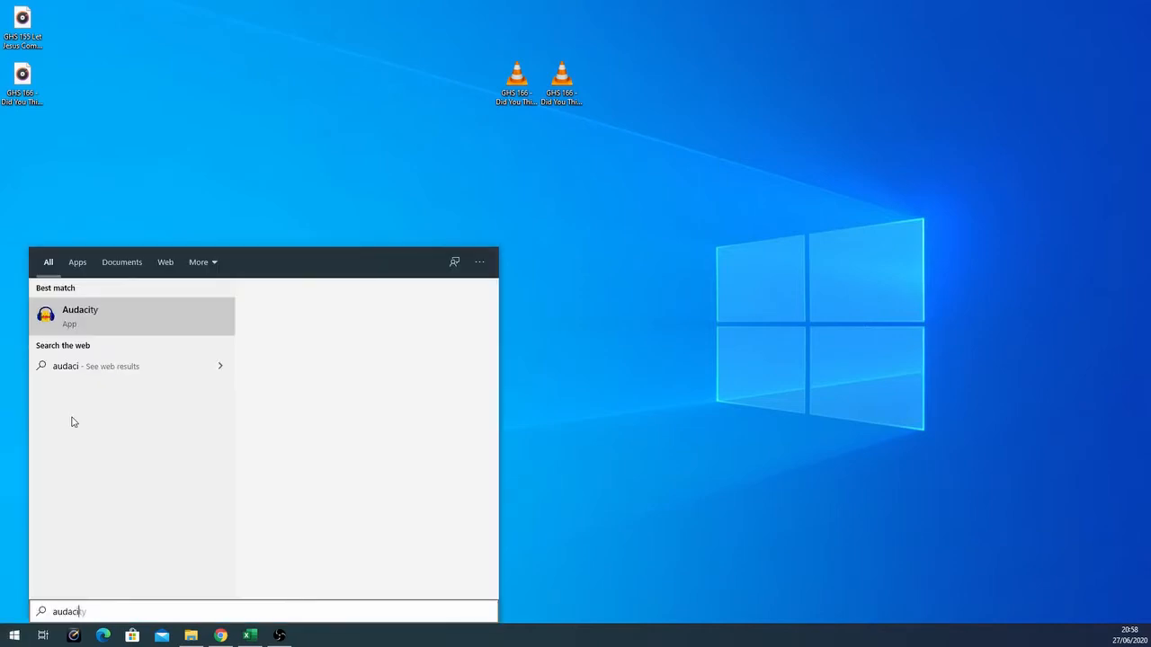
pyautogui.press('Return')
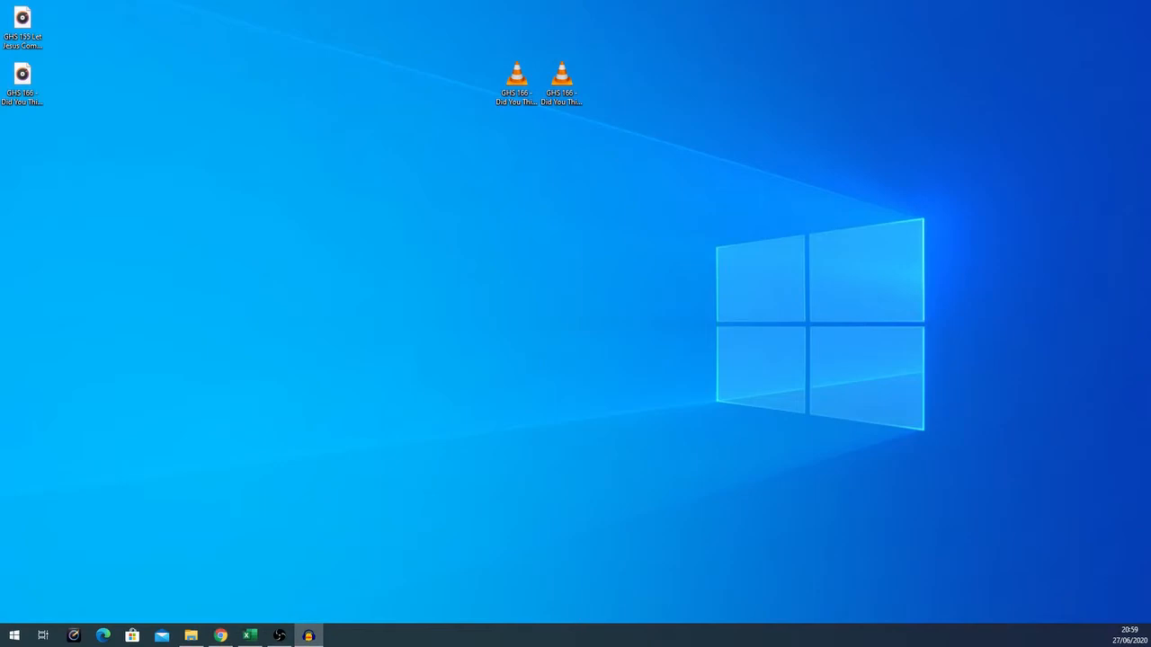
# Snap Audacity to one half of the screen and move both GHS 166 WAV files into the uncovered desktop area.
pyautogui.moveTo(1149, 395); pyautogui.dragTo(1150, 171)
pyautogui.moveTo(559, 85); pyautogui.dragTo(160, 135)
pyautogui.moveTo(513, 94); pyautogui.dragTo(244, 158)
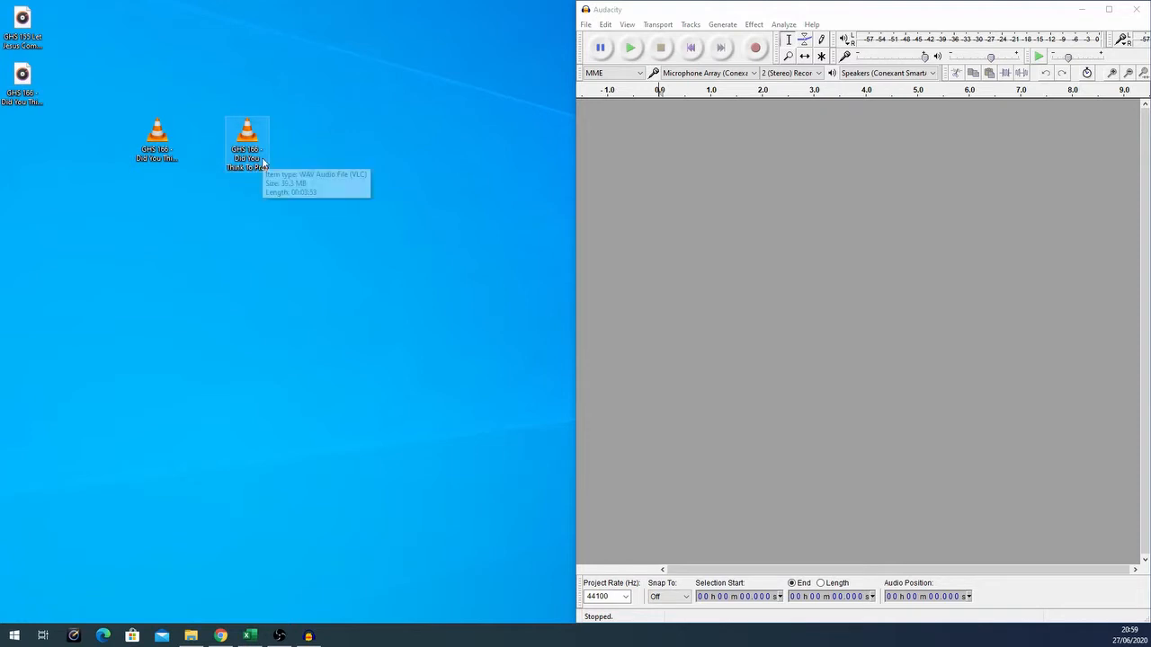
# Import the GHS 166 instrumental WAV into Audacity, making a copy of the file before editing.
pyautogui.click(148, 145)
pyautogui.moveTo(159, 144); pyautogui.dragTo(704, 169)
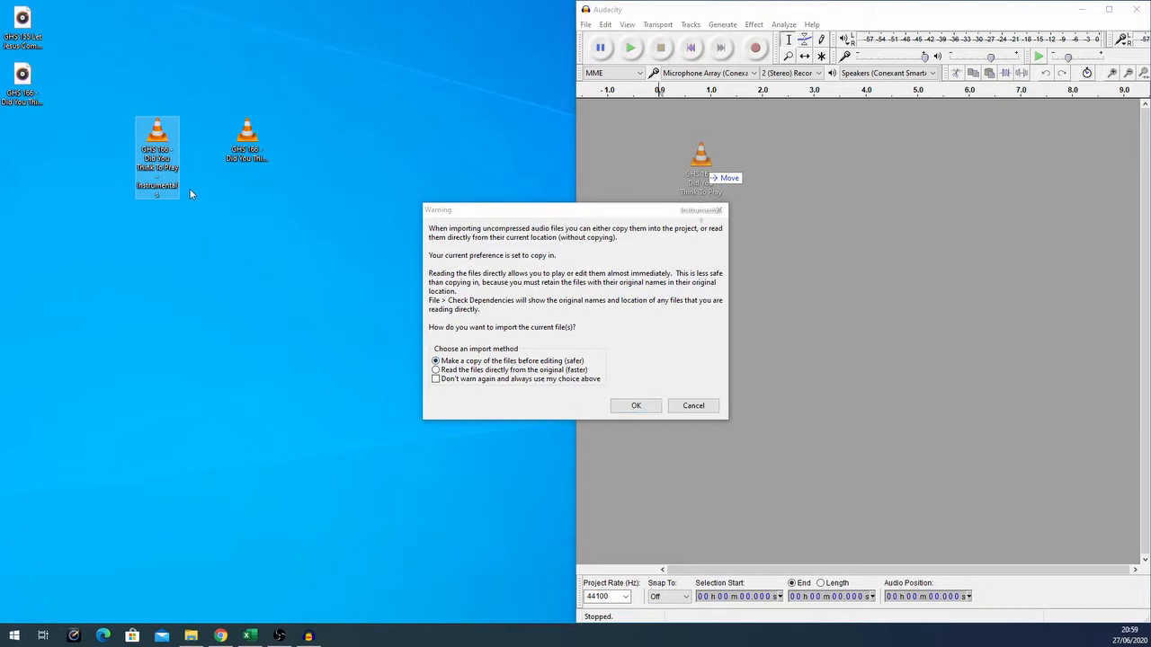
pyautogui.click(642, 411)
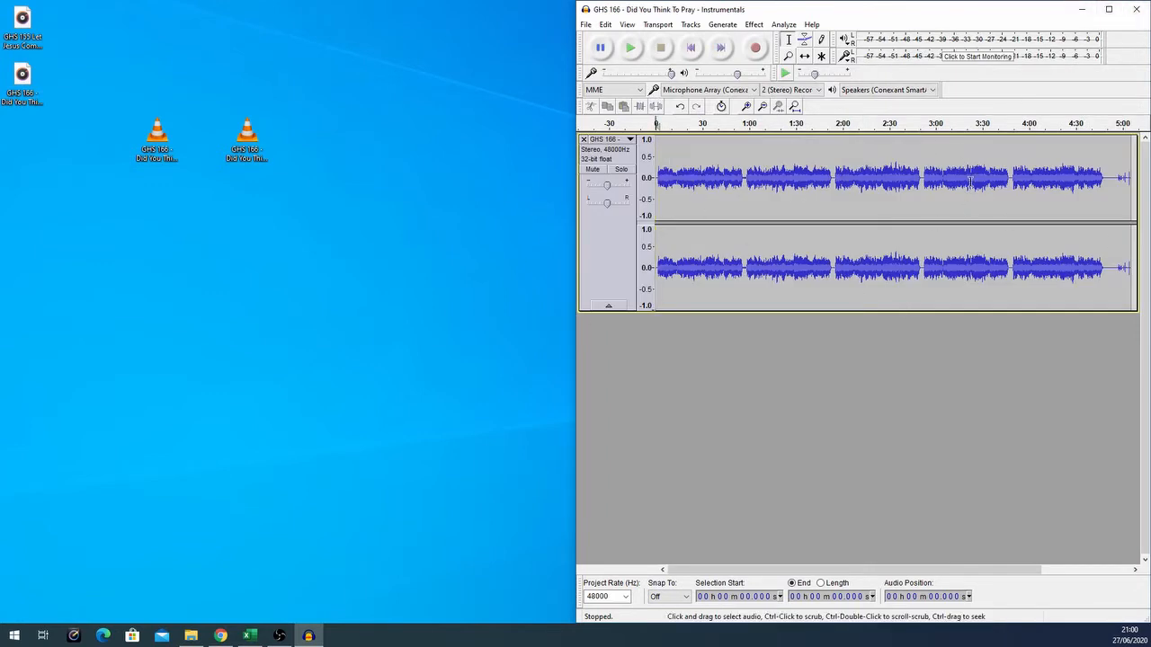
# Maximize the Audacity window and play the beginning of the imported instrumental track briefly.
pyautogui.click(1109, 11)
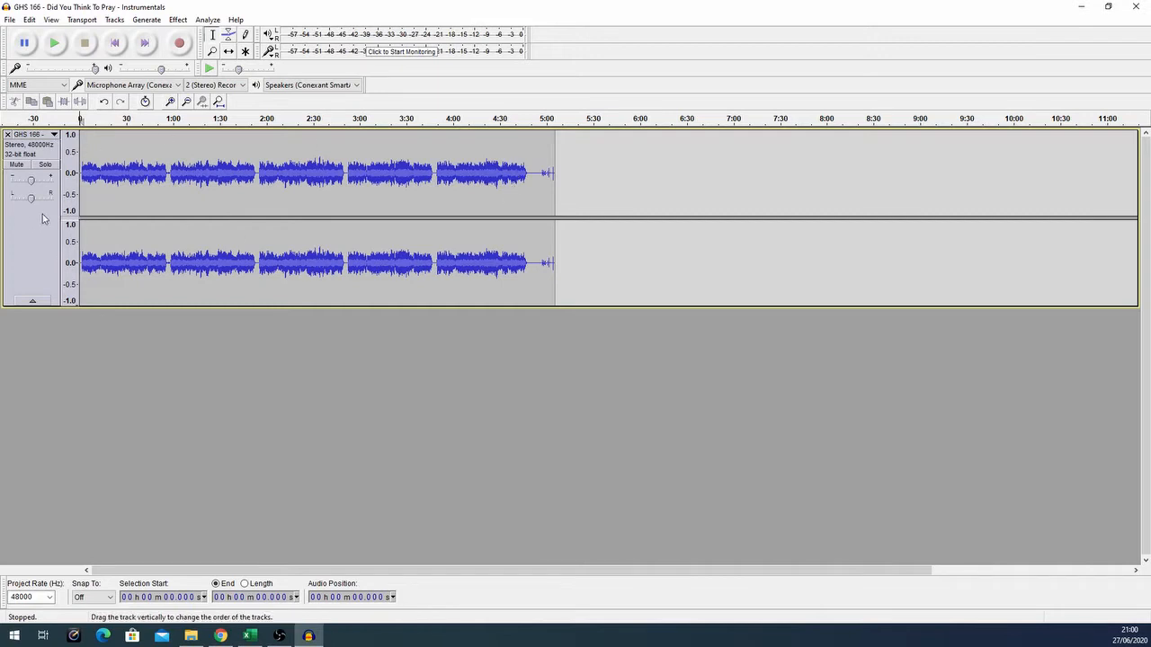
pyautogui.click(54, 43)
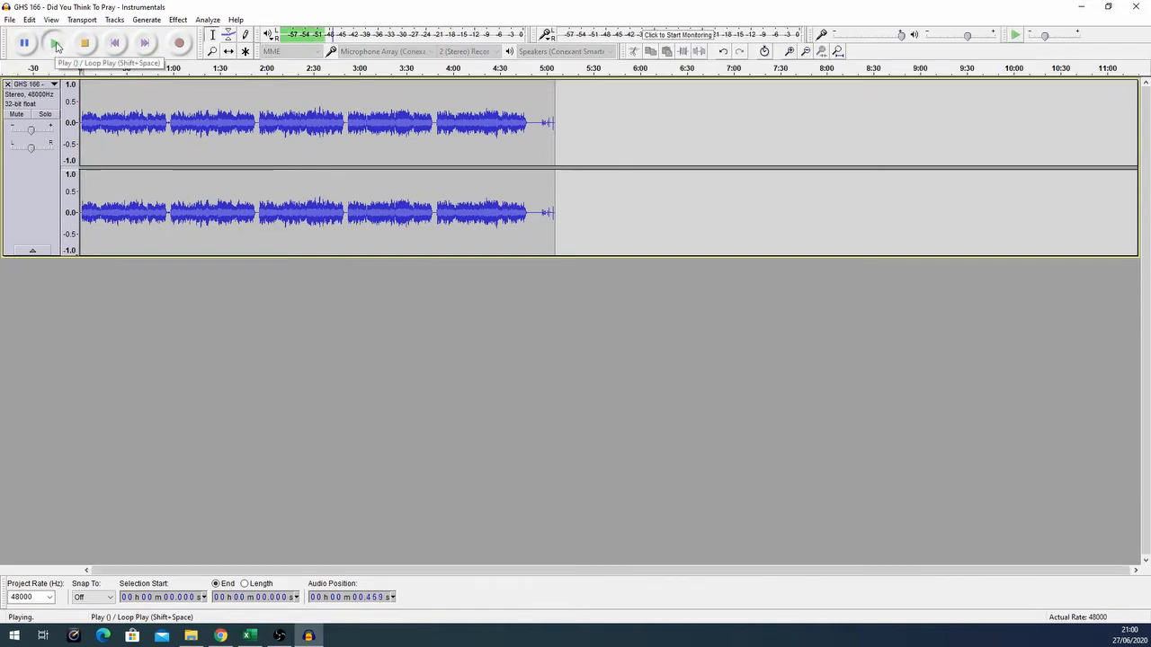
pyautogui.click(84, 43)
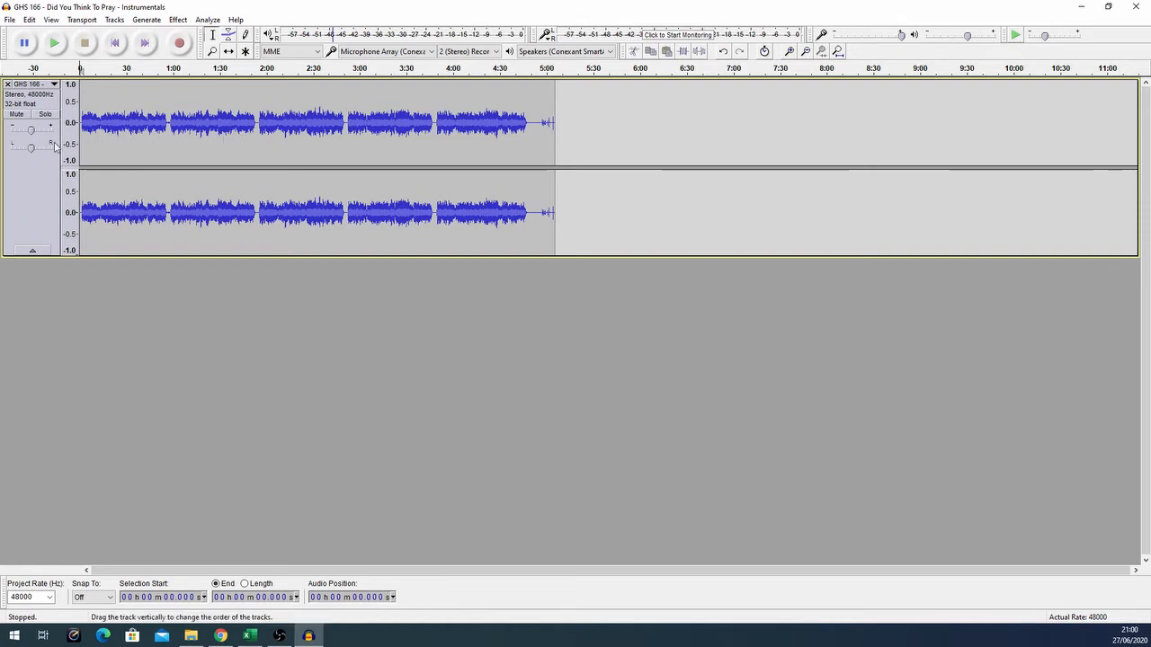
# Select the whole track and normalize it to a maximum amplitude of -1.0 dB with DC offset removal.
pyautogui.click(20, 172)
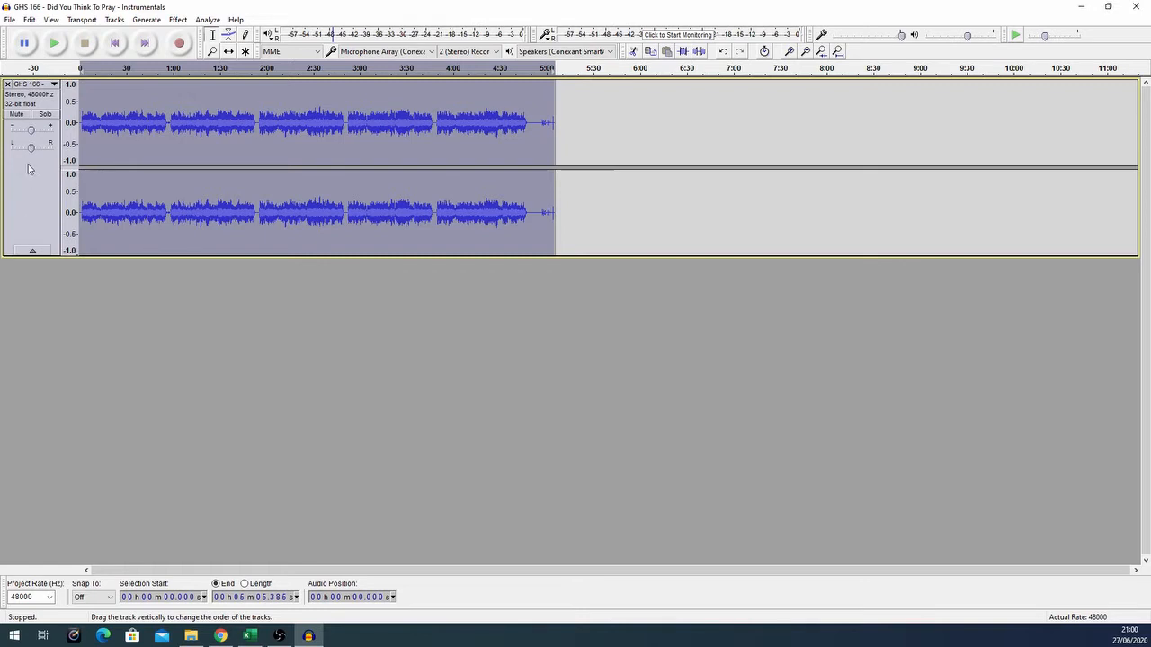
pyautogui.click(176, 21)
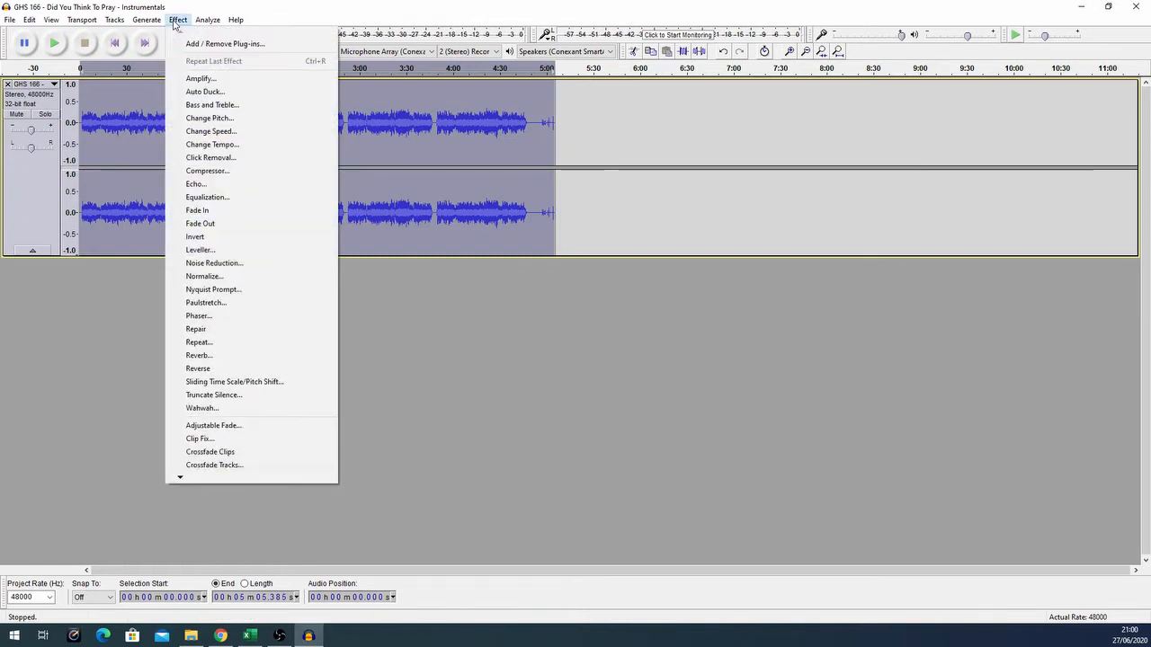
pyautogui.click(229, 277)
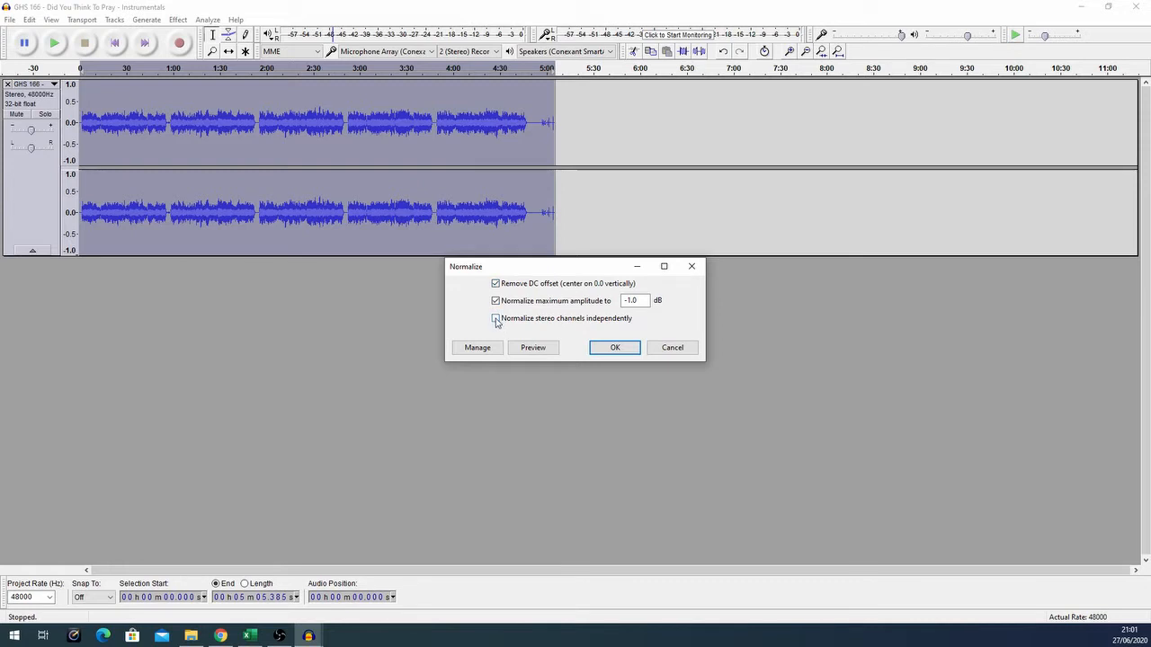
pyautogui.click(615, 348)
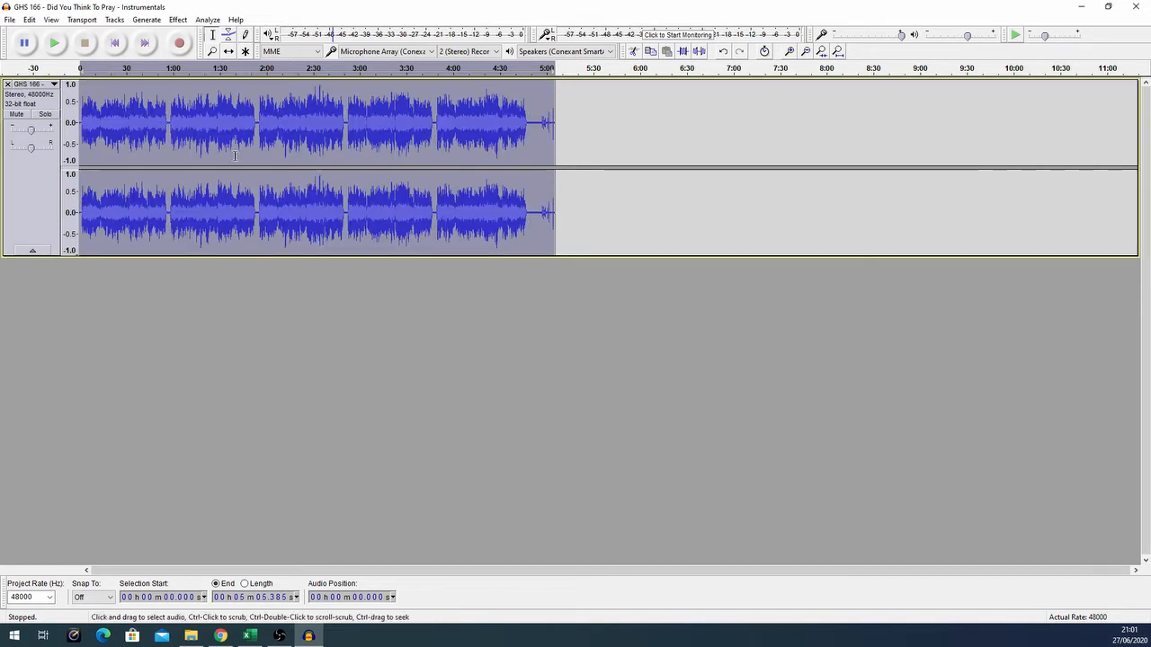
# Apply the Limiter to the whole track as a Hard Limit at -5 dB, with 10 ms hold and no make-up gain.
pyautogui.scroll(1, 65, 186)
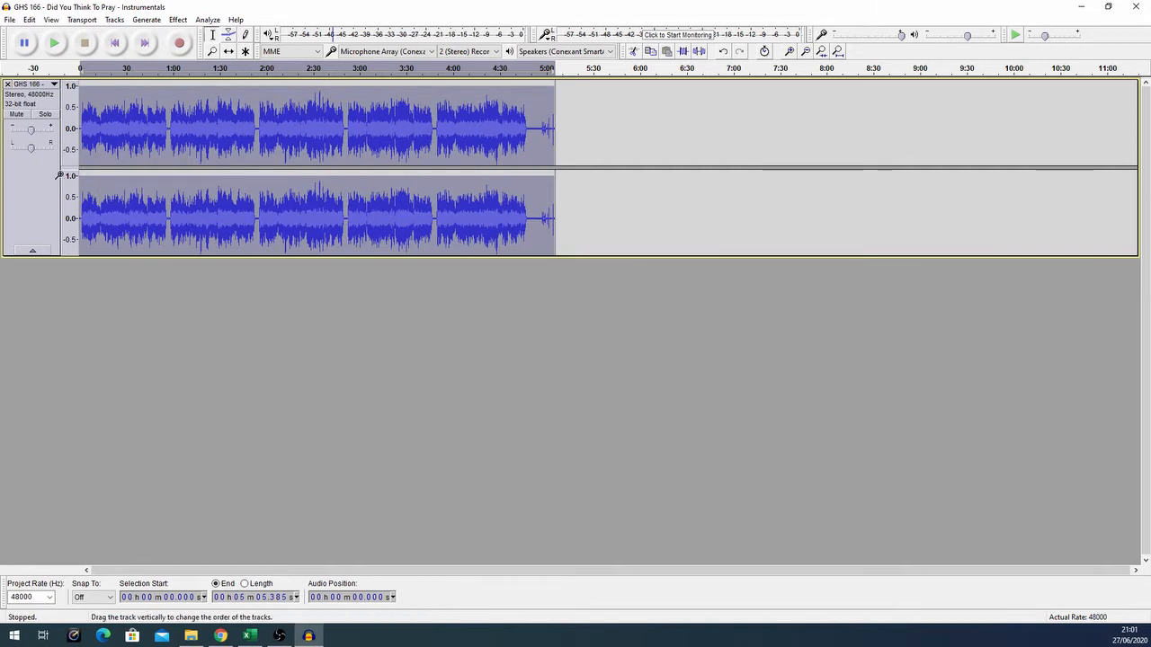
pyautogui.scroll(-3, 64, 174)
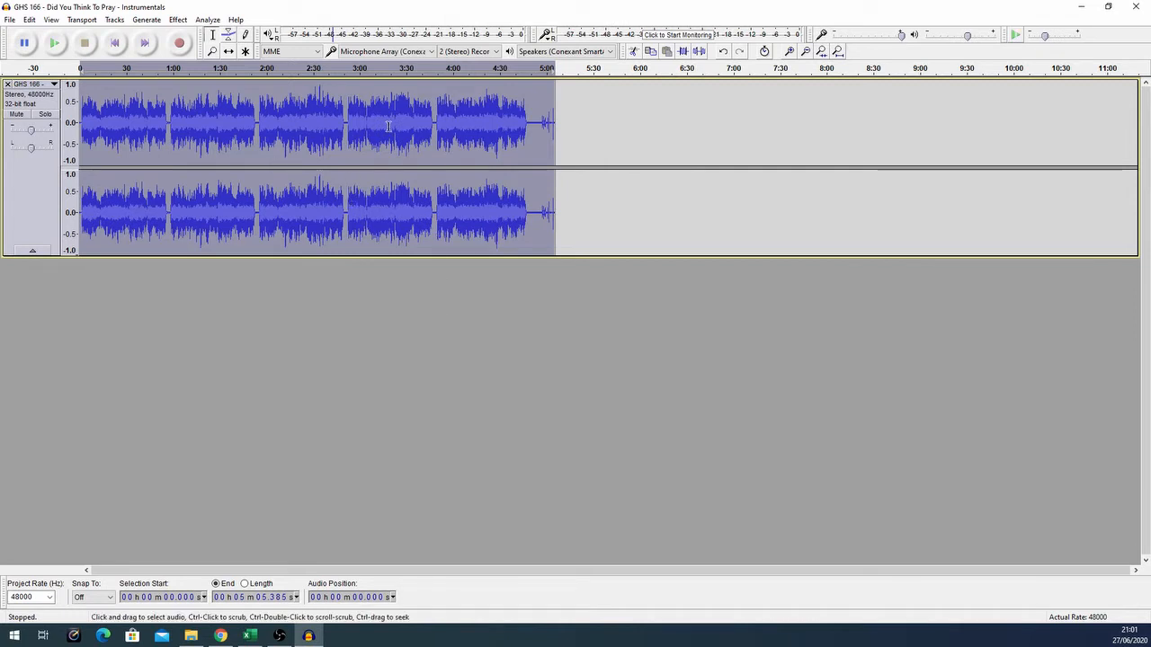
pyautogui.scroll(1, 388, 126)
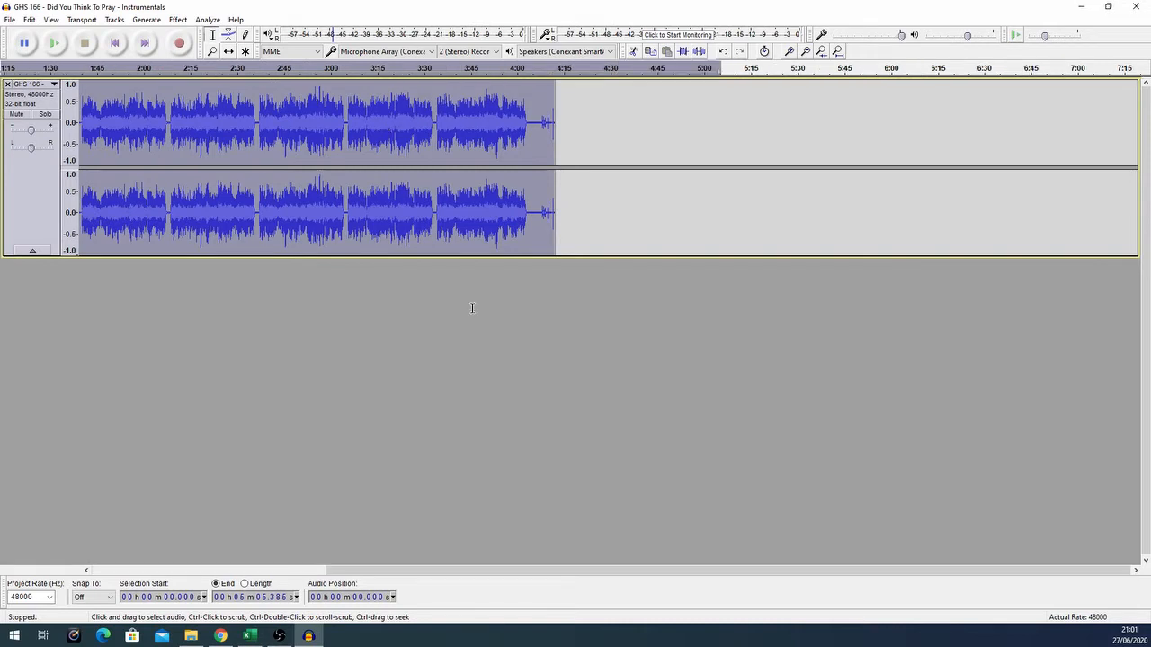
pyautogui.moveTo(607, 573); pyautogui.dragTo(87, 567)
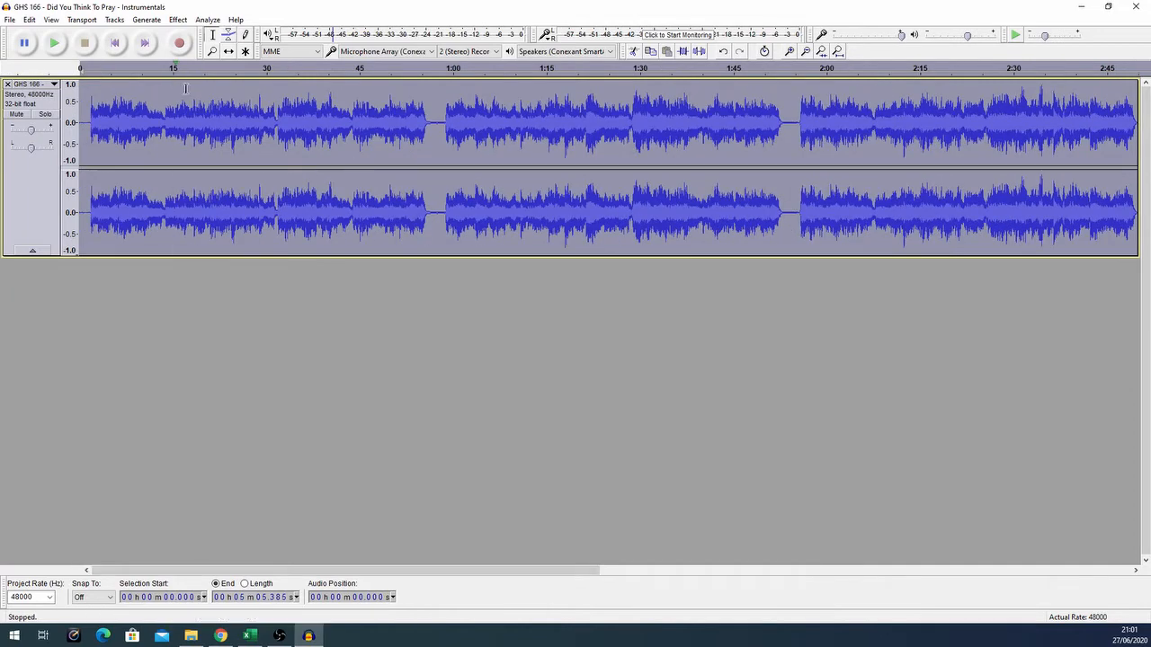
pyautogui.hotkey('ctrl', 'f')
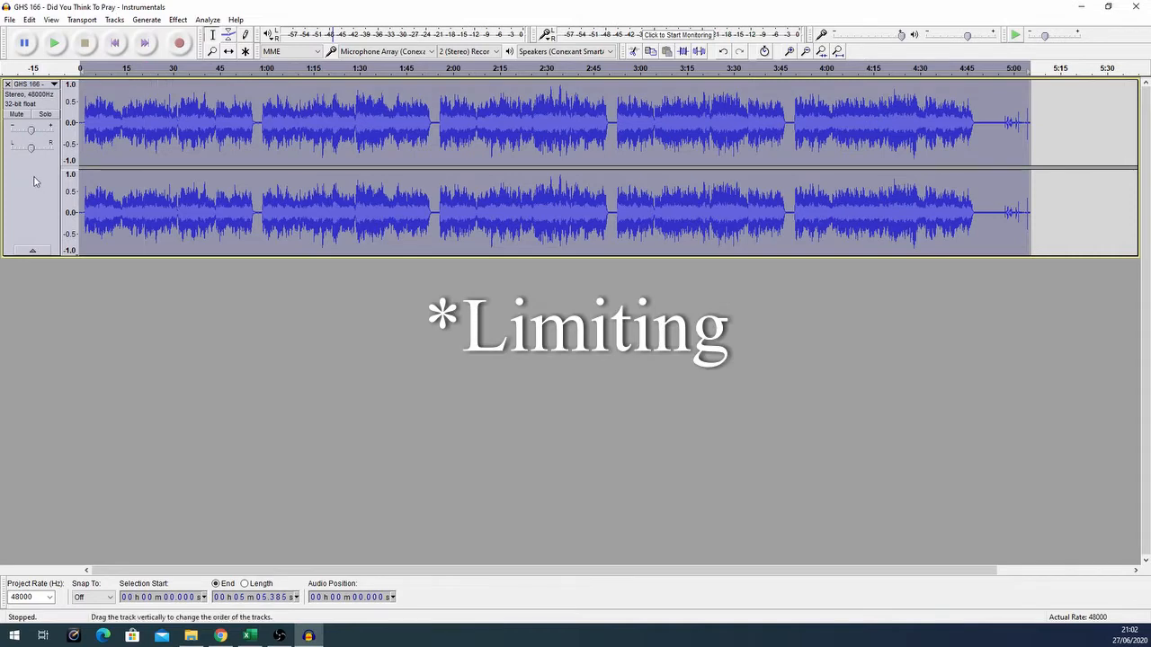
pyautogui.click(178, 19)
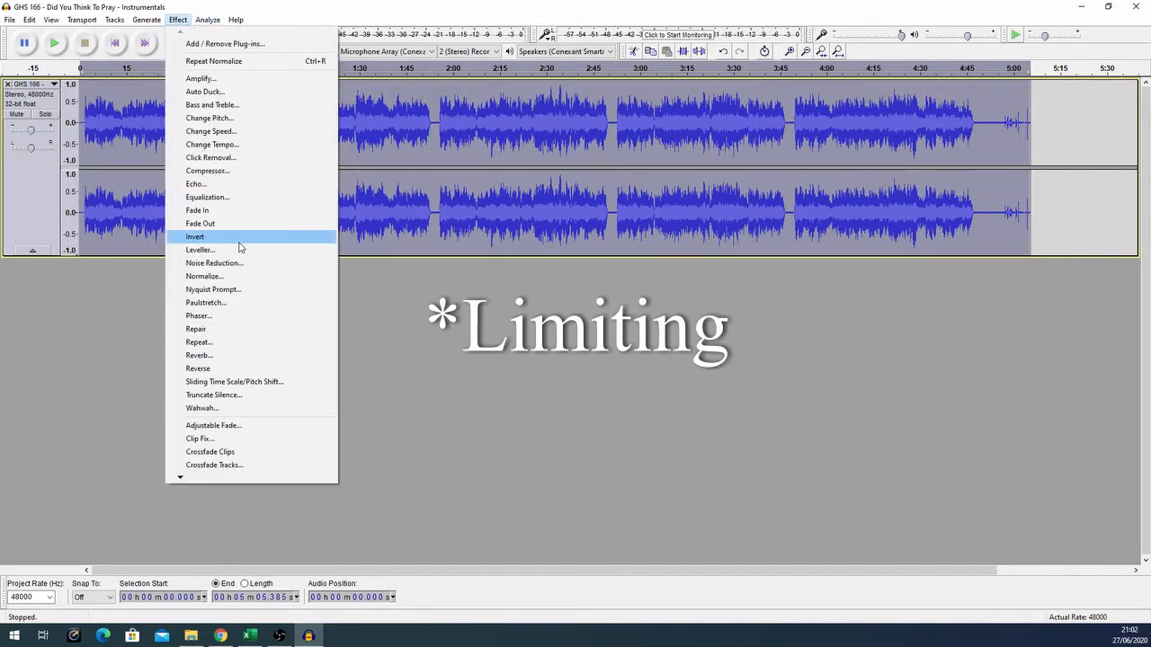
pyautogui.moveTo(185, 477)
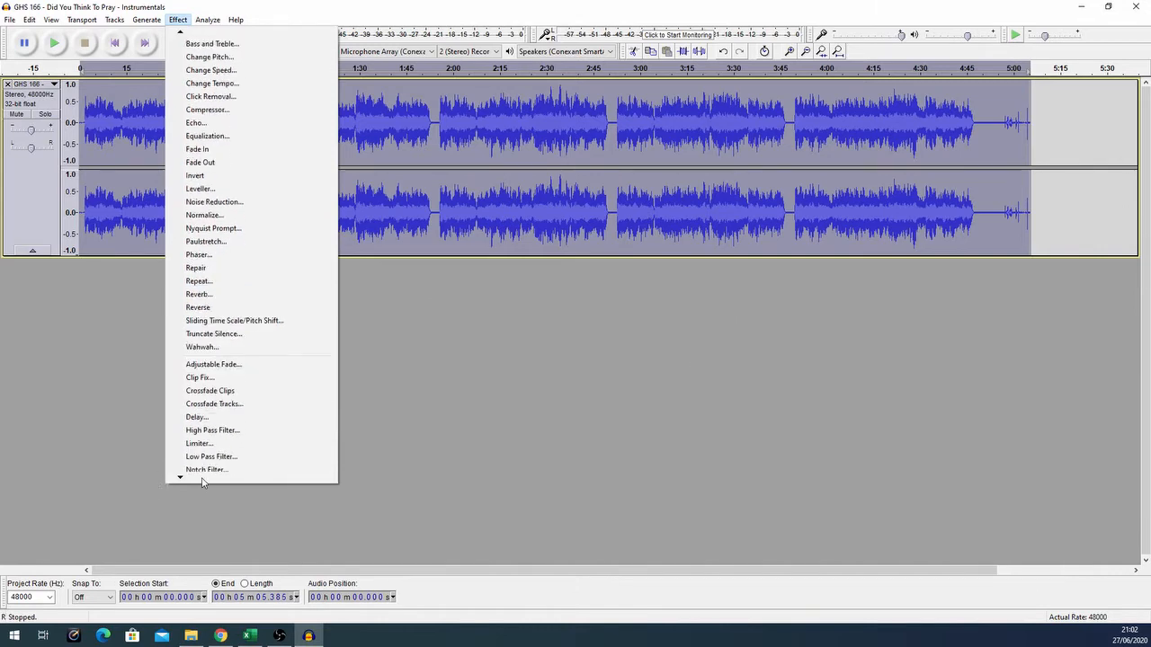
pyautogui.click(215, 405)
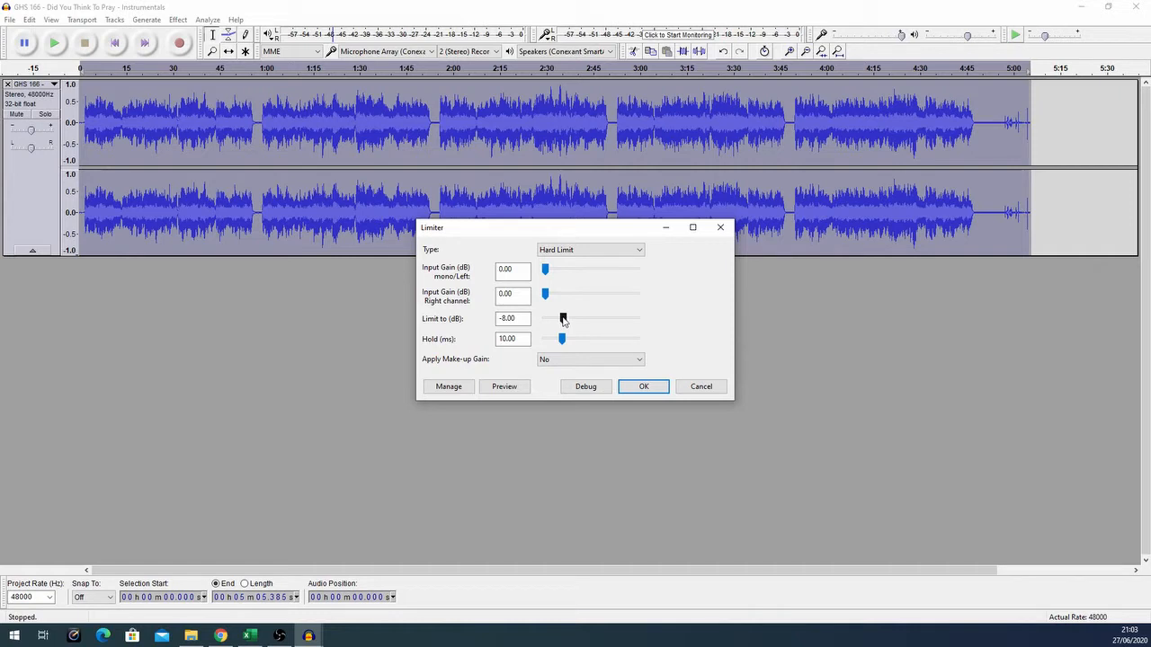
pyautogui.moveTo(563, 320)
pyautogui.mouseDown()
pyautogui.moveTo(540, 322)
pyautogui.moveTo(578, 321)
pyautogui.mouseUp()
pyautogui.moveTo(577, 321); pyautogui.dragTo(579, 321)
pyautogui.moveTo(583, 321); pyautogui.dragTo(591, 321)
pyautogui.click(585, 251)
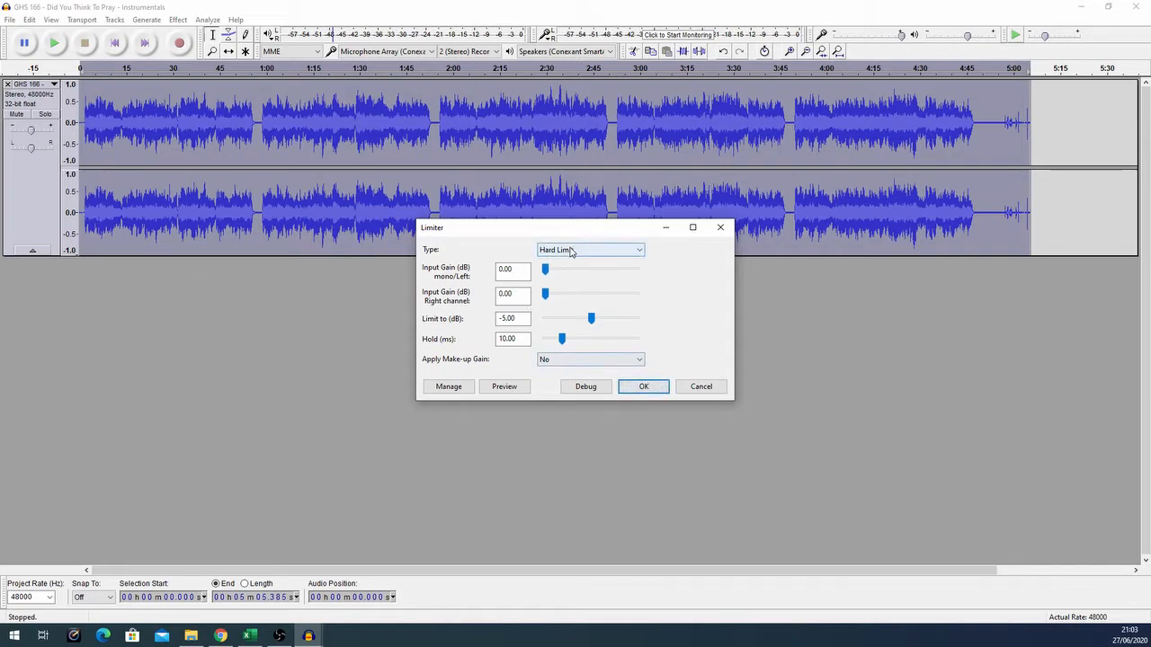
pyautogui.click(585, 251)
pyautogui.click(645, 389)
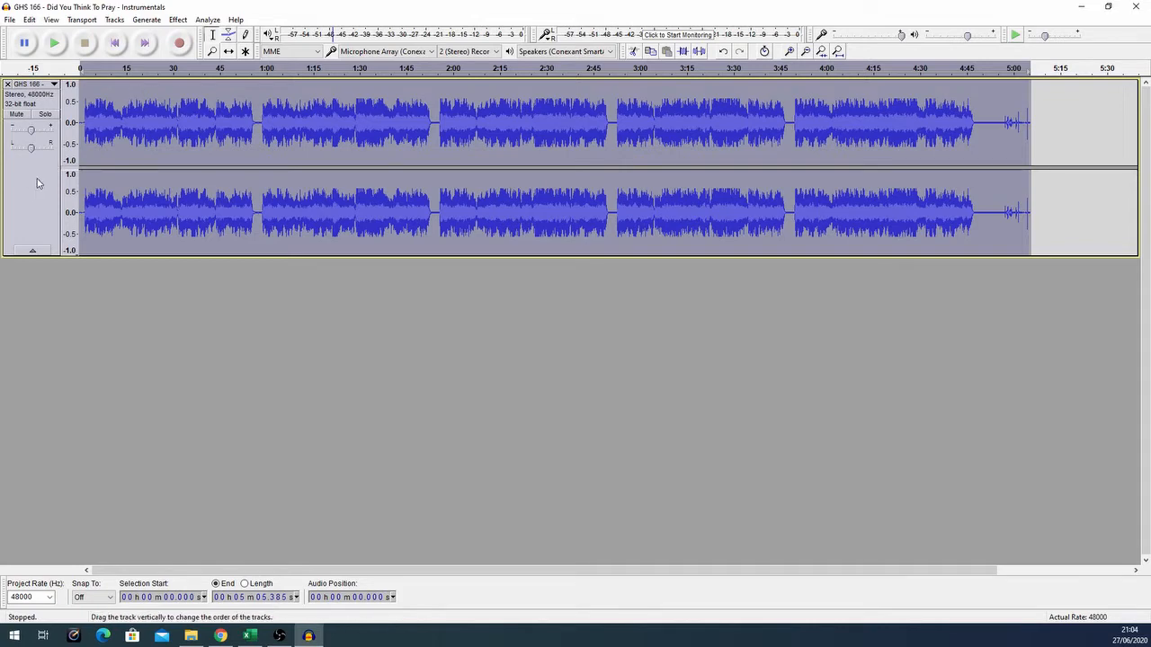
# Normalize the limited track again and play a passage near its start to check the sound.
pyautogui.click(178, 19)
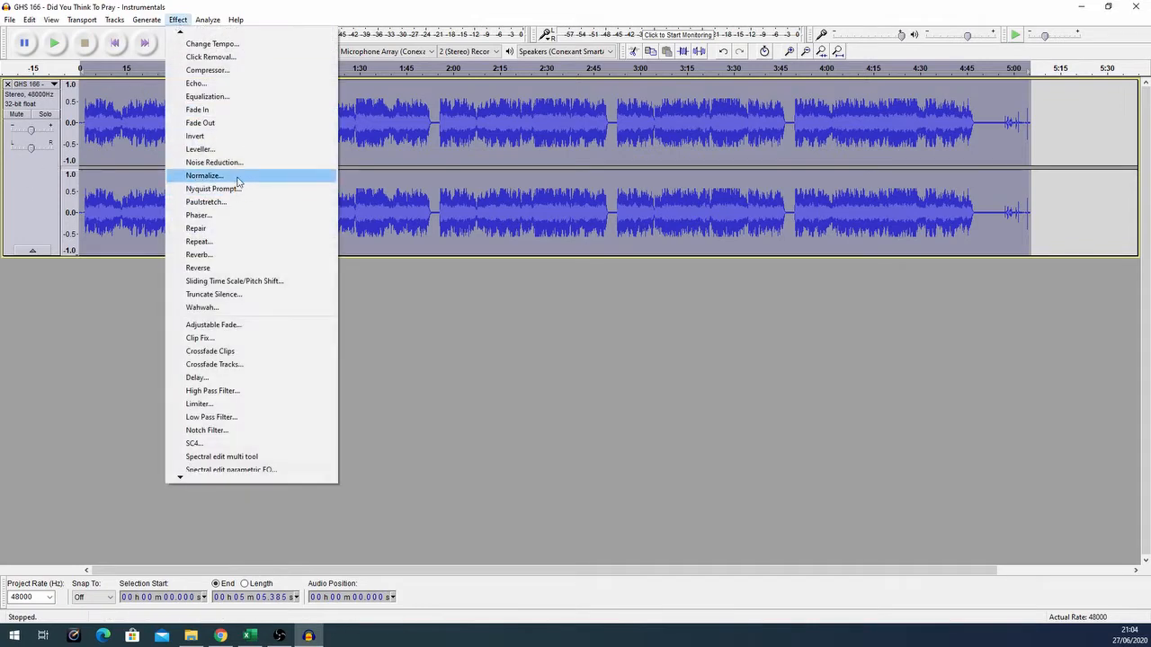
pyautogui.click(205, 175)
pyautogui.click(615, 347)
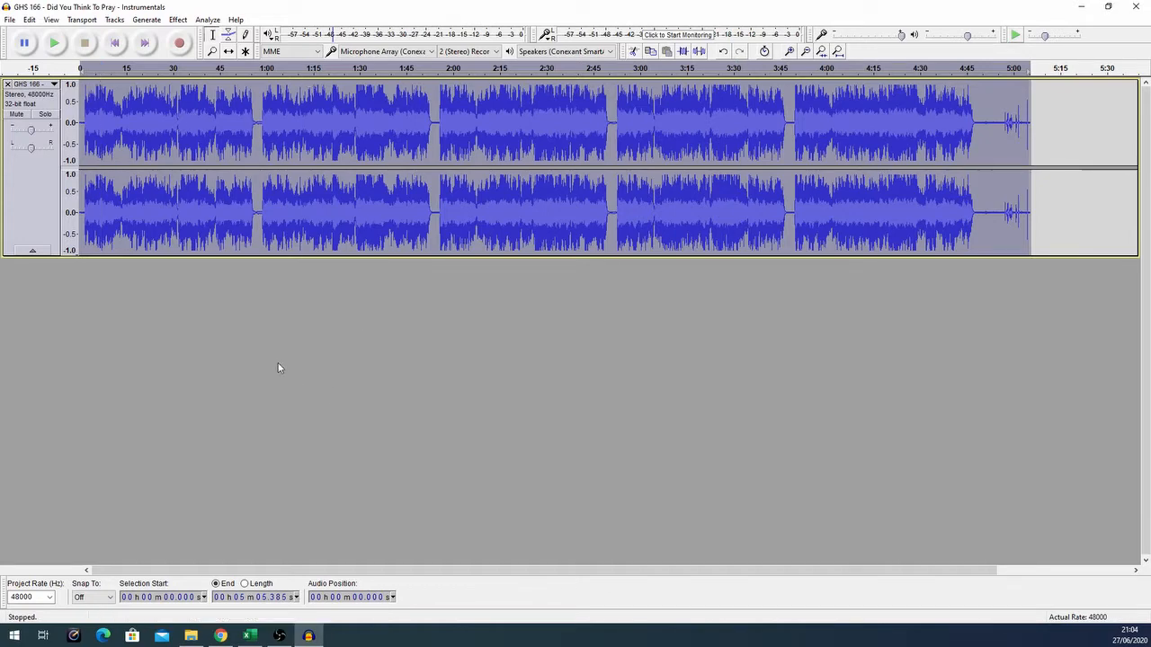
pyautogui.click(95, 69)
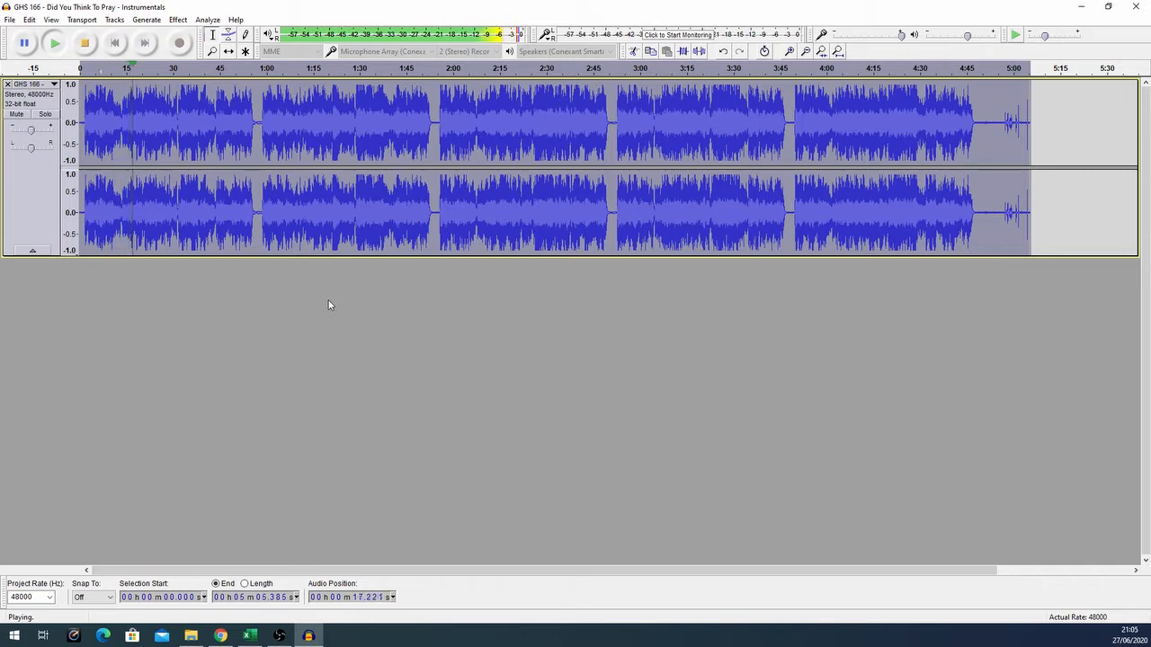
pyautogui.click(85, 43)
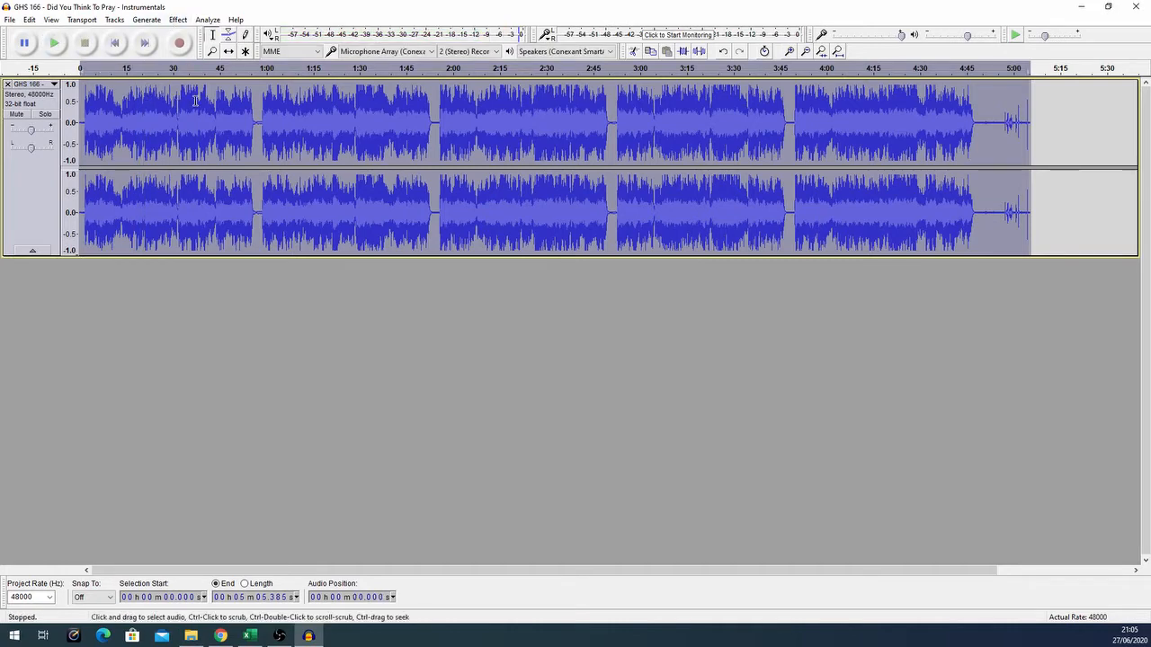
# Compress the track with threshold -15 dB, noise floor -20 dB, ratio 1.5:1, attack 0.21 secs, release 1.6 secs and make-up gain.
pyautogui.click(178, 20)
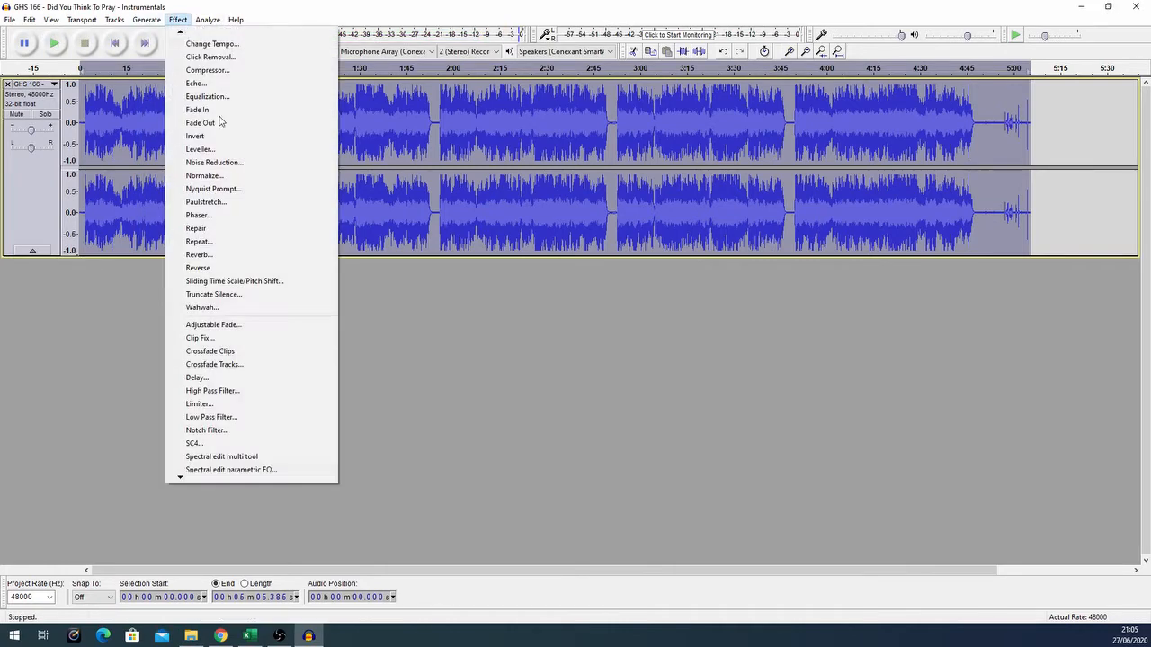
pyautogui.click(208, 70)
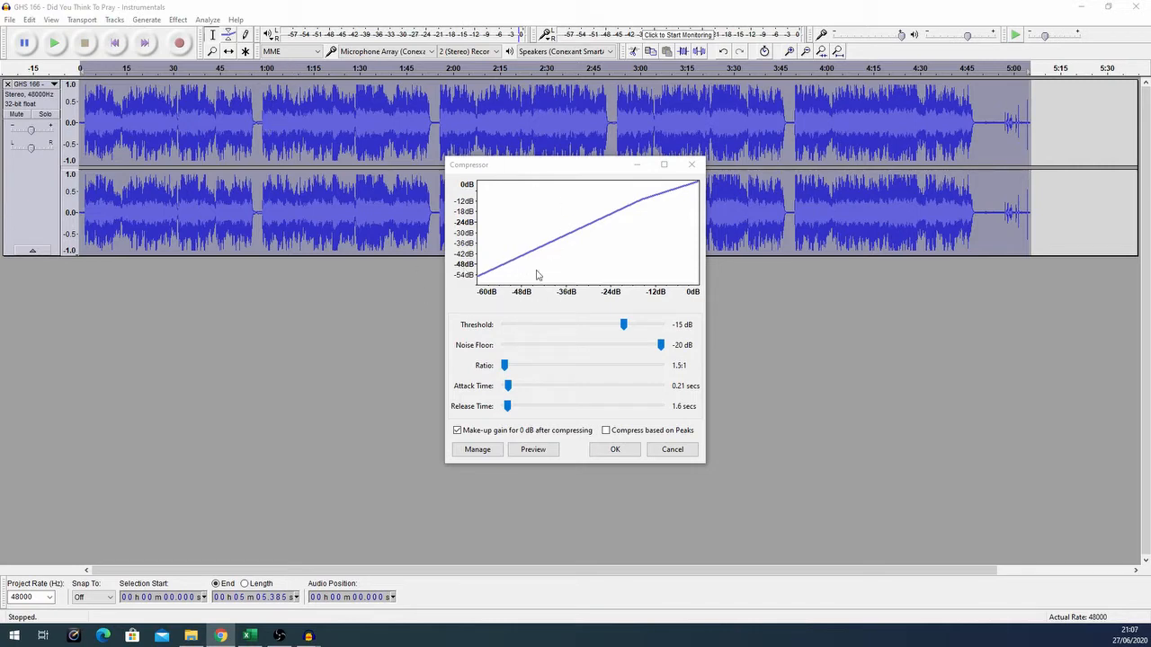
pyautogui.click(626, 328)
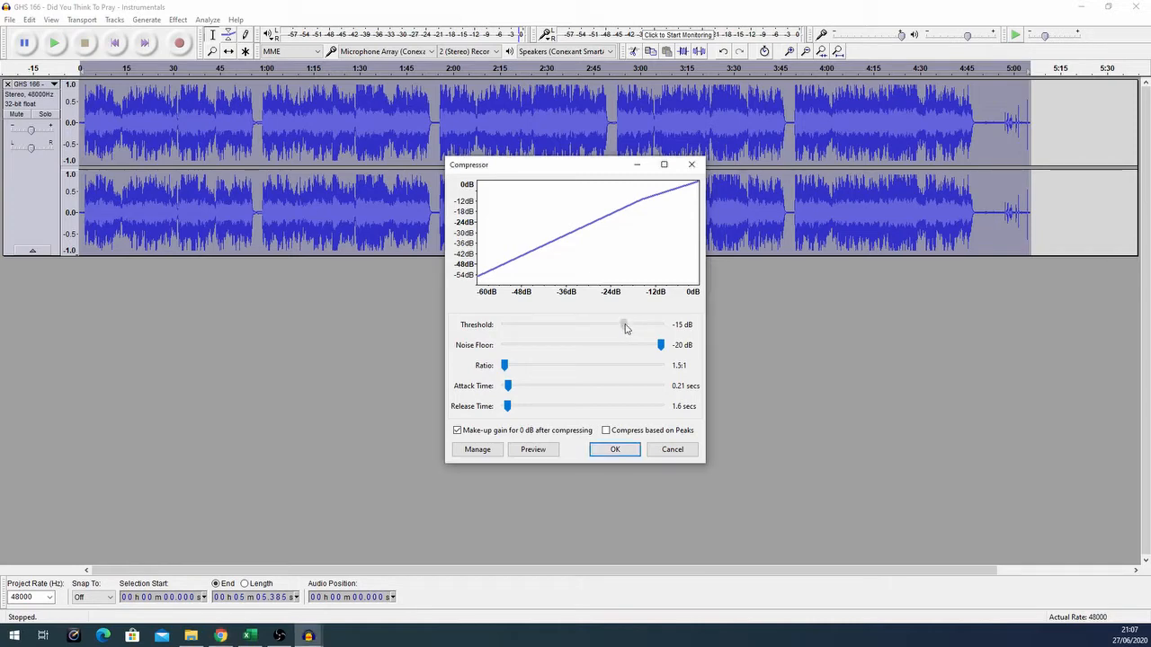
pyautogui.moveTo(661, 347)
pyautogui.mouseDown()
pyautogui.moveTo(648, 349)
pyautogui.moveTo(673, 349)
pyautogui.mouseUp()
pyautogui.click(615, 451)
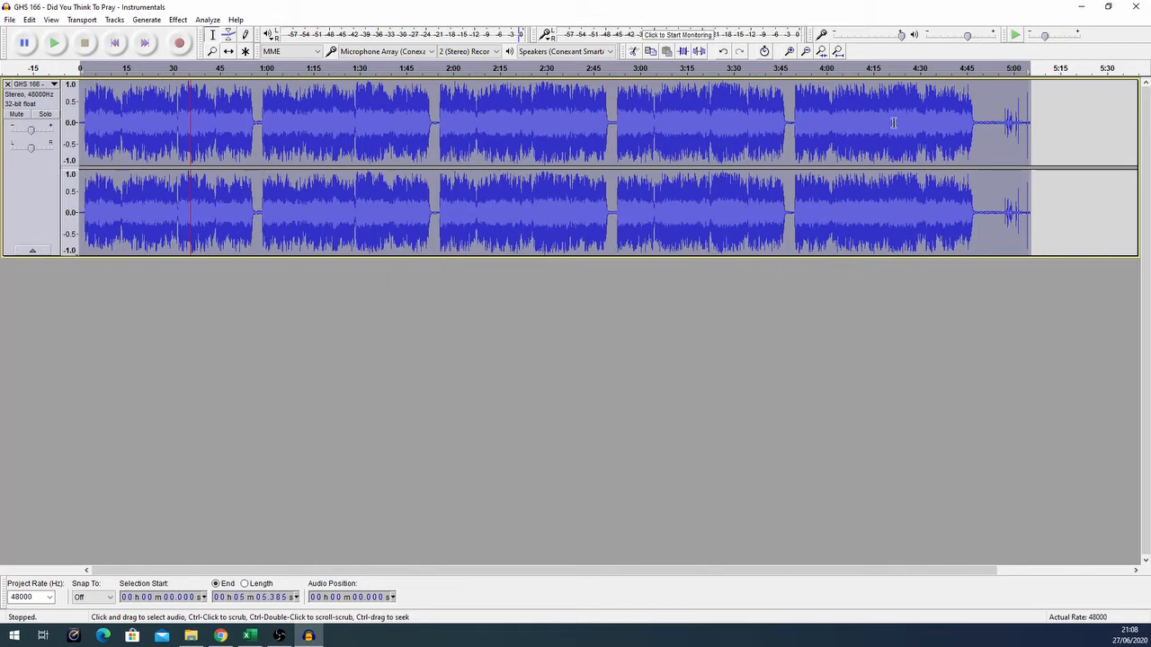
# Normalize the compressed track to a maximum amplitude of -1.0 dB with DC offset removal.
pyautogui.click(178, 20)
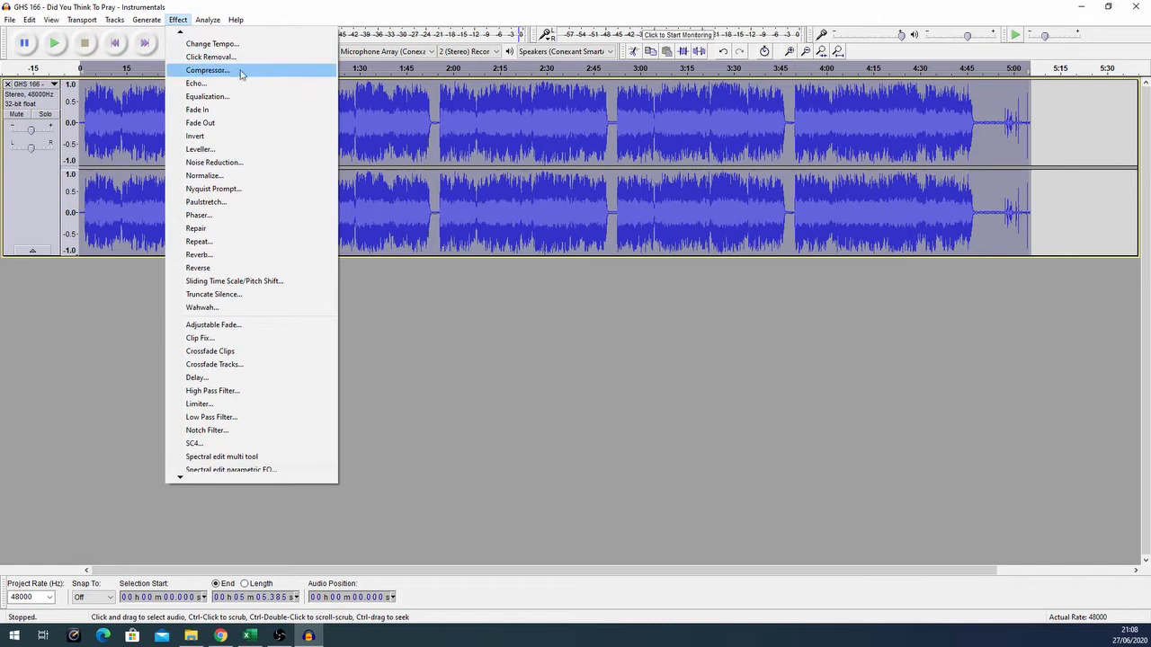
pyautogui.click(244, 176)
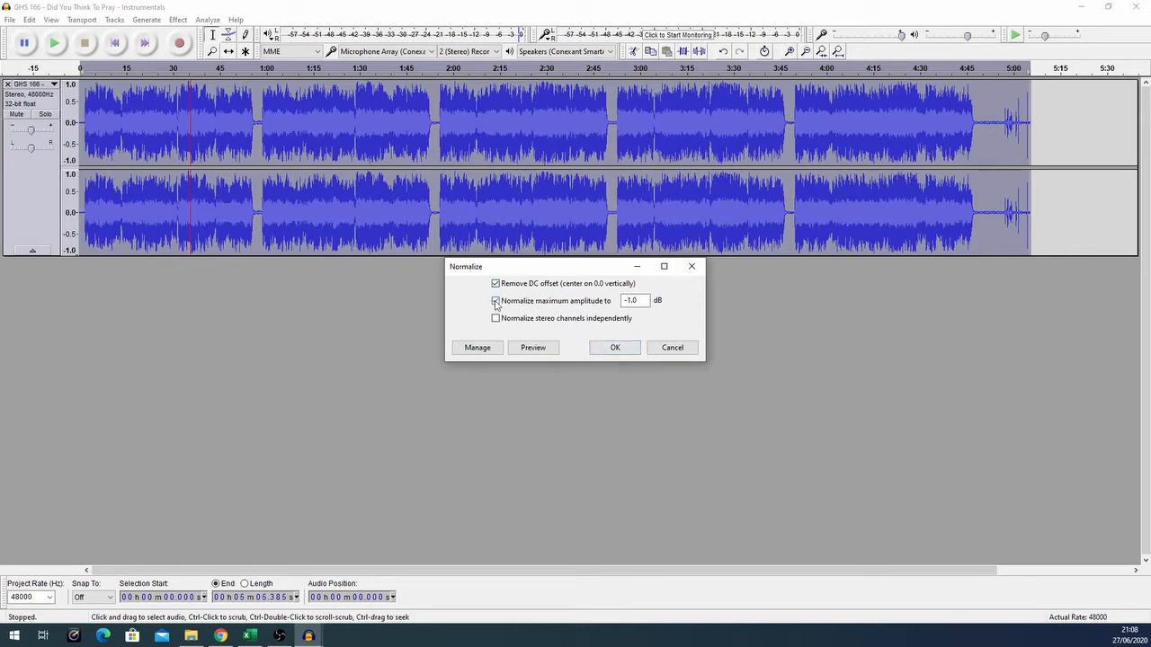
pyautogui.click(617, 348)
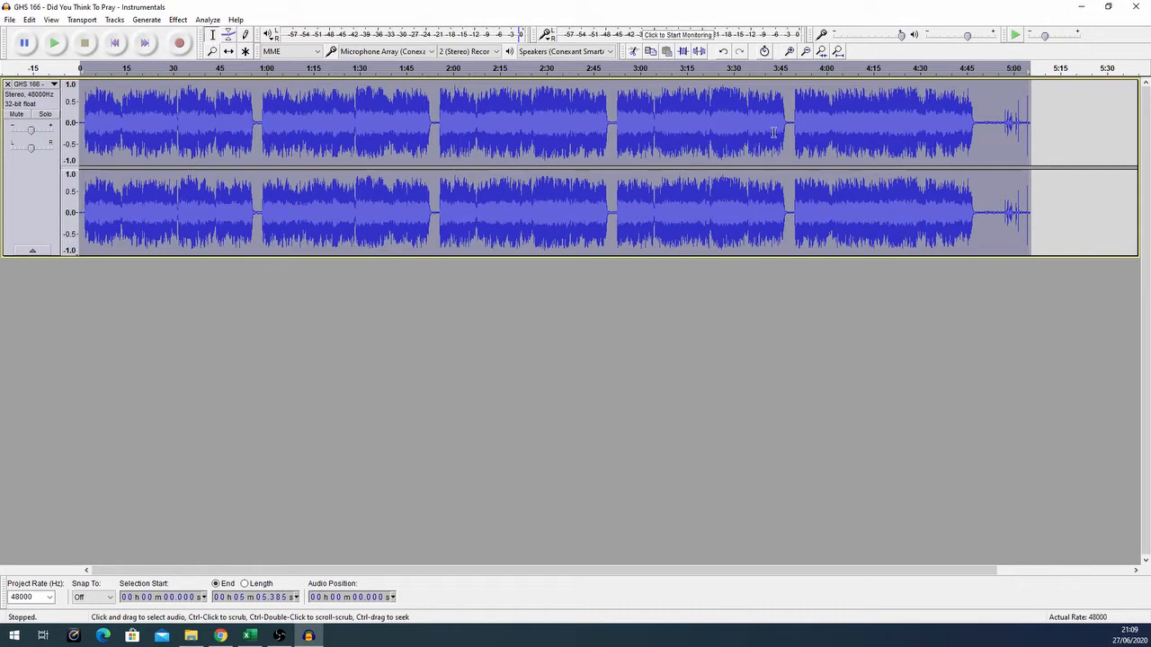
# Capture a noise profile from the quiet stretch after the last verse, from about 4:47.8 to 4:57.3.
pyautogui.scroll(1, 616, 126)
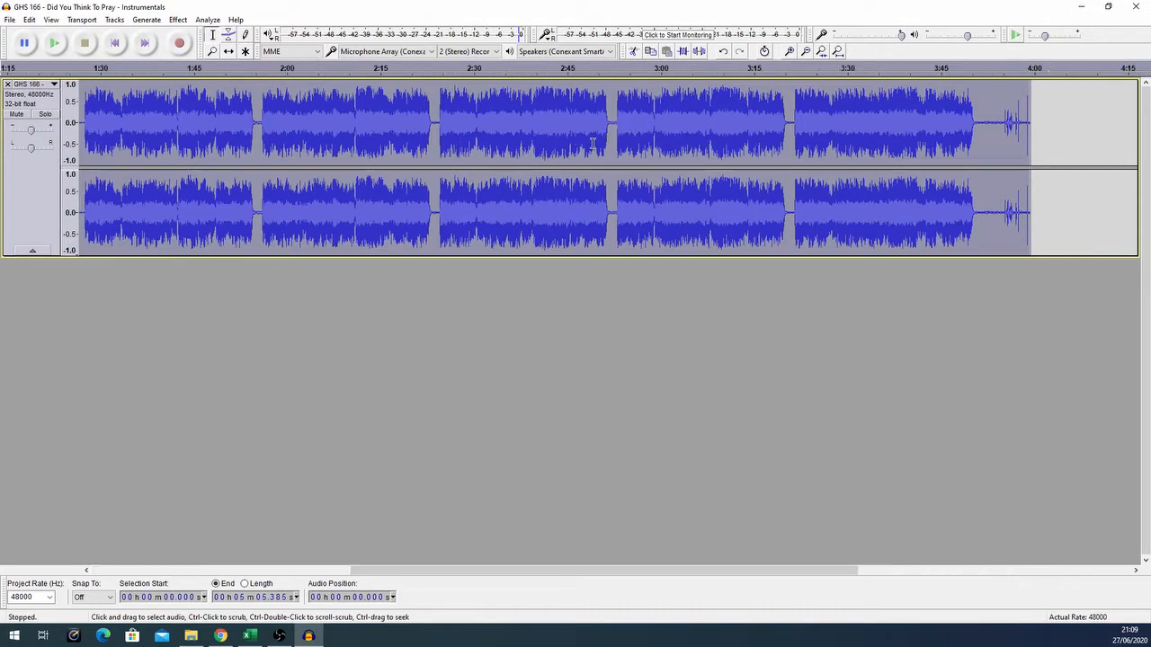
pyautogui.scroll(1, 592, 144)
pyautogui.scroll(2, 590, 124)
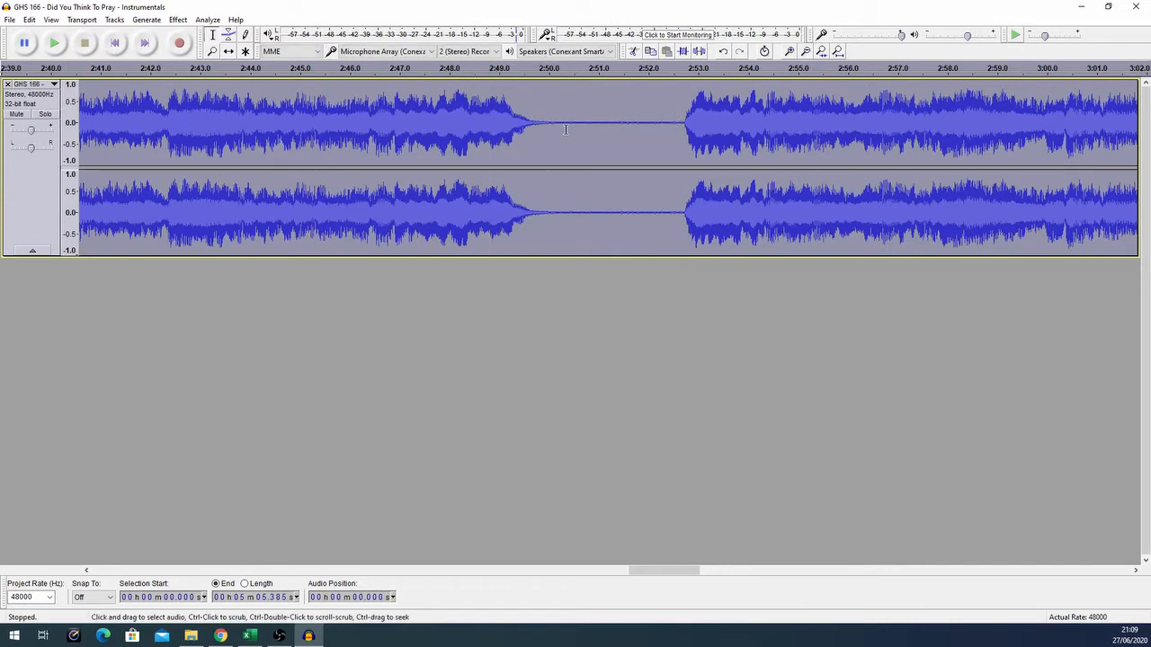
pyautogui.keyDown('ctrl'); pyautogui.scroll(-4, 603, 133); pyautogui.keyUp('ctrl')
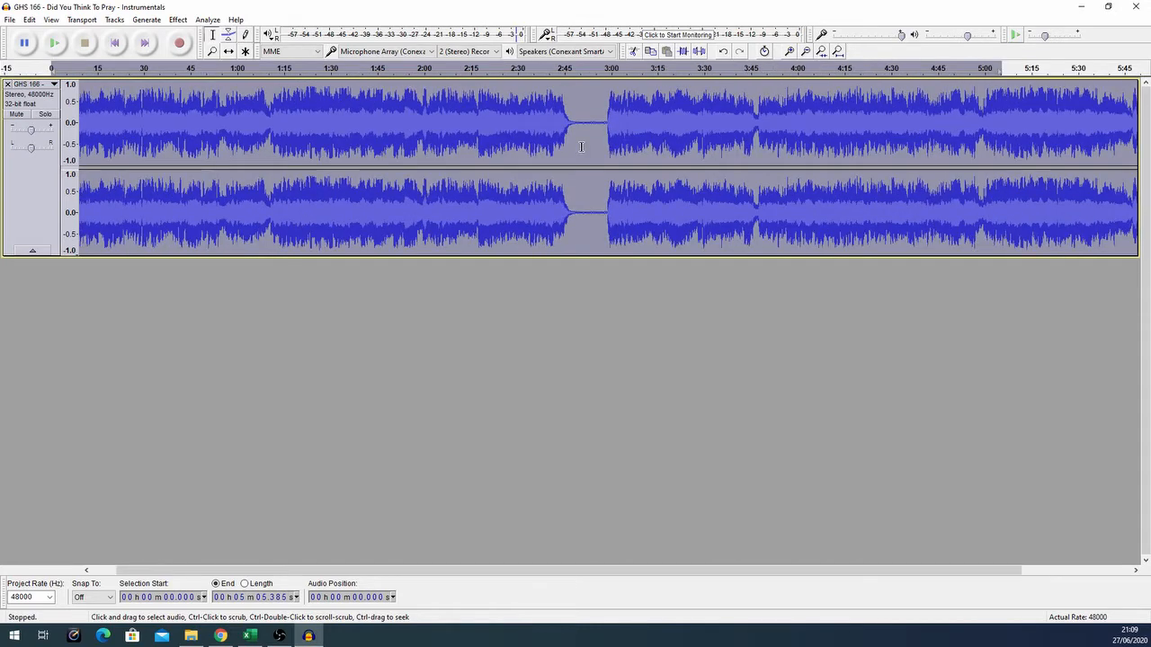
pyautogui.keyDown('ctrl'); pyautogui.scroll(-2, 581, 147); pyautogui.keyUp('ctrl')
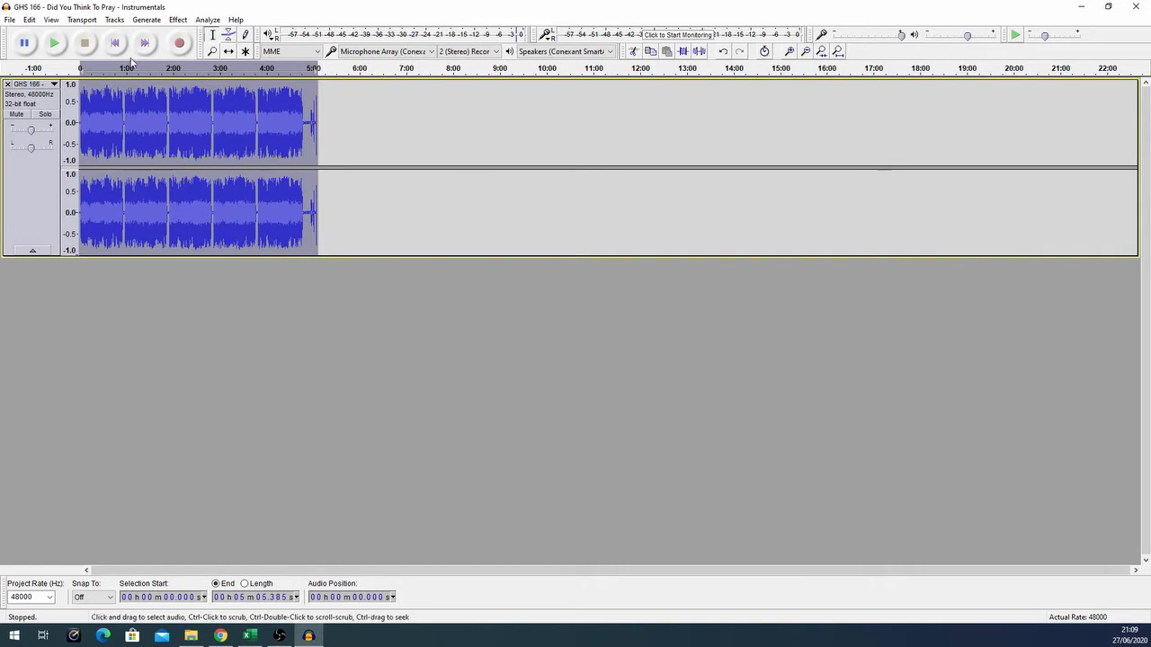
pyautogui.keyDown('ctrl'); pyautogui.scroll(1, 86, 107); pyautogui.keyUp('ctrl')
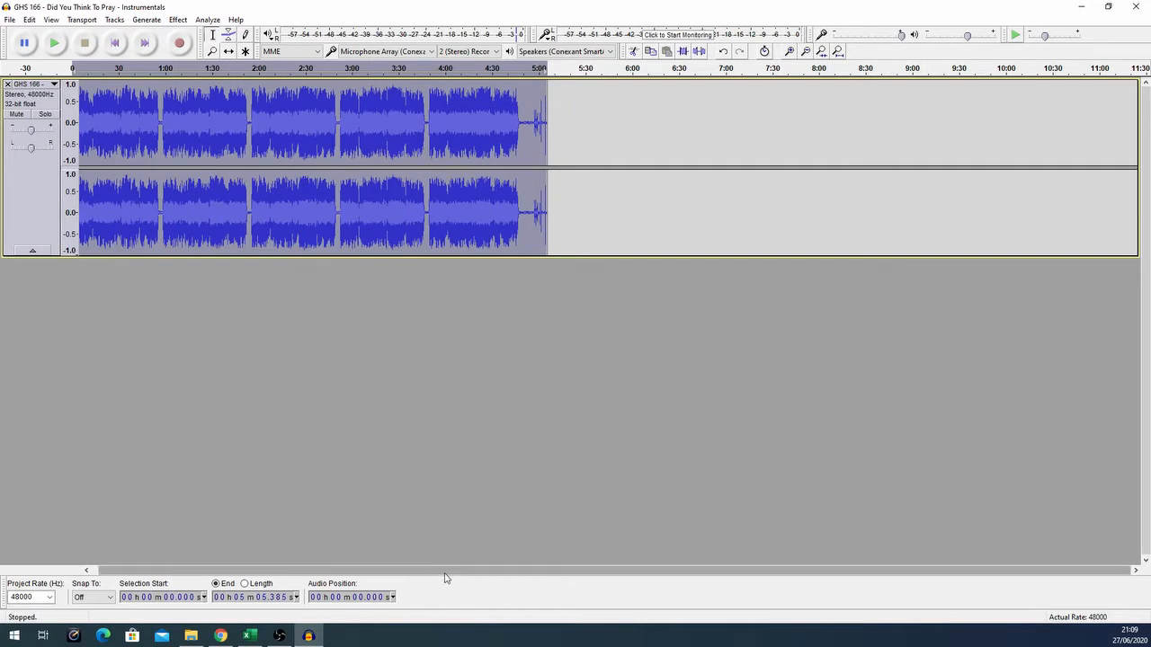
pyautogui.keyDown('ctrl'); pyautogui.scroll(2, 149, 151); pyautogui.keyUp('ctrl')
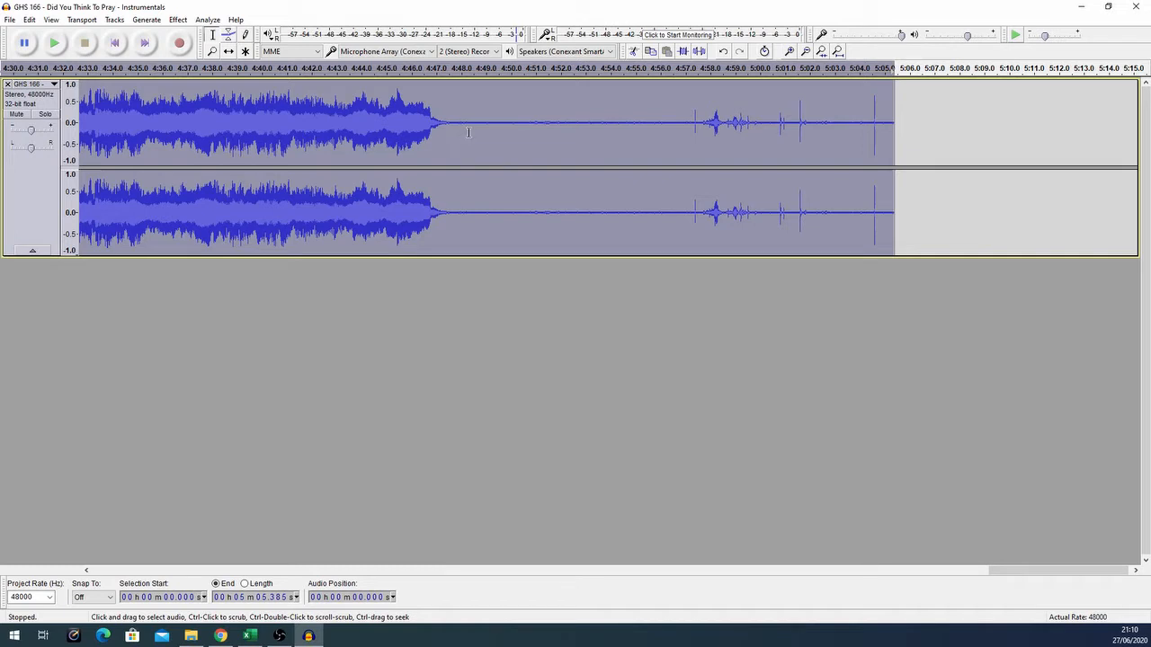
pyautogui.moveTo(456, 133); pyautogui.dragTo(690, 105)
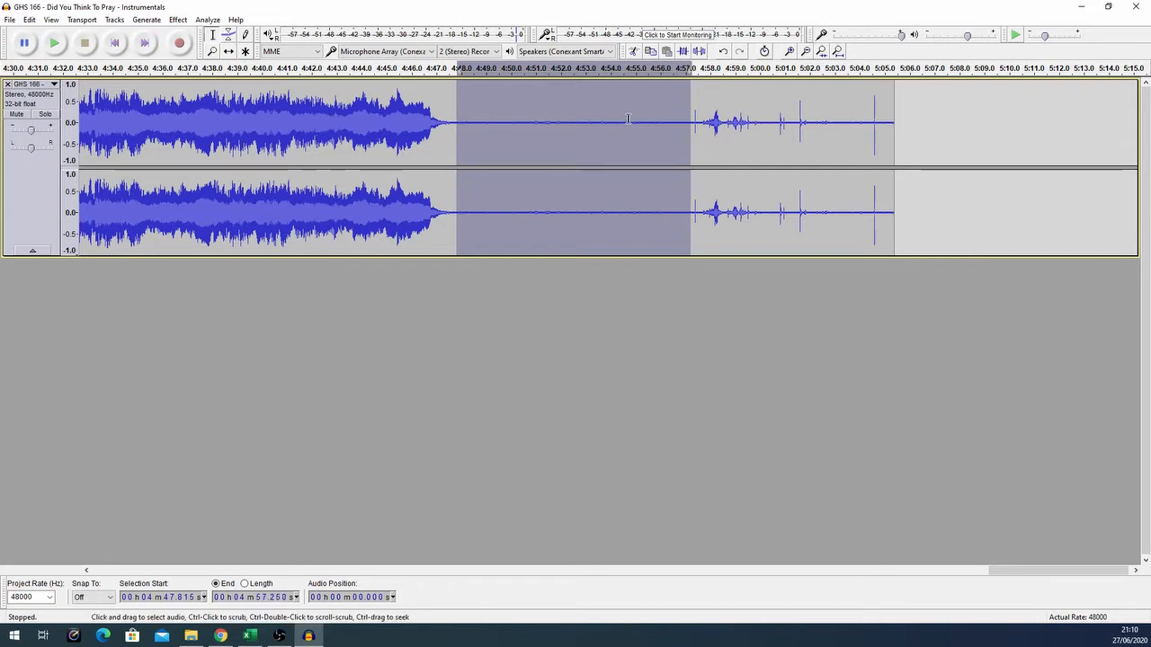
pyautogui.click(177, 19)
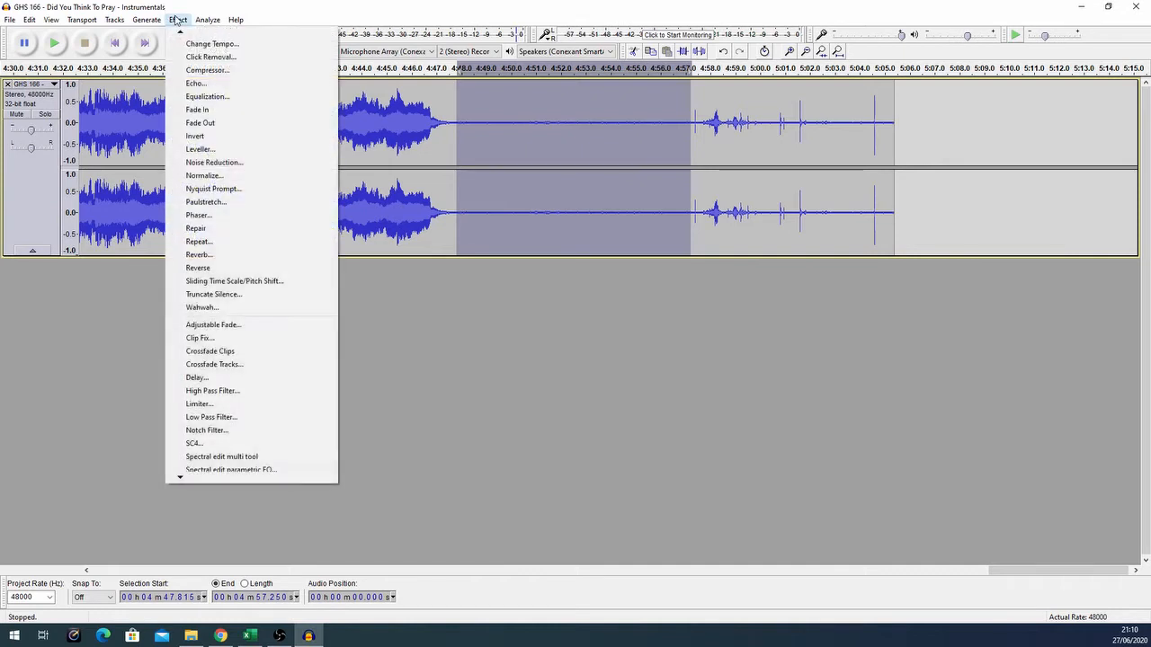
pyautogui.click(227, 165)
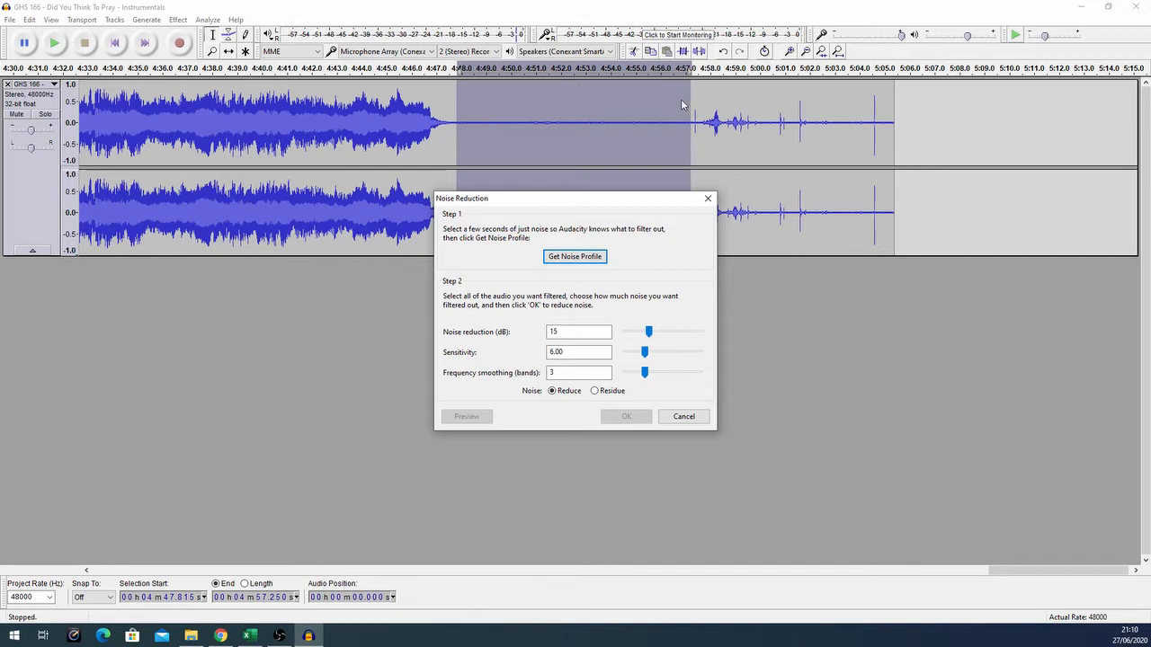
pyautogui.click(559, 261)
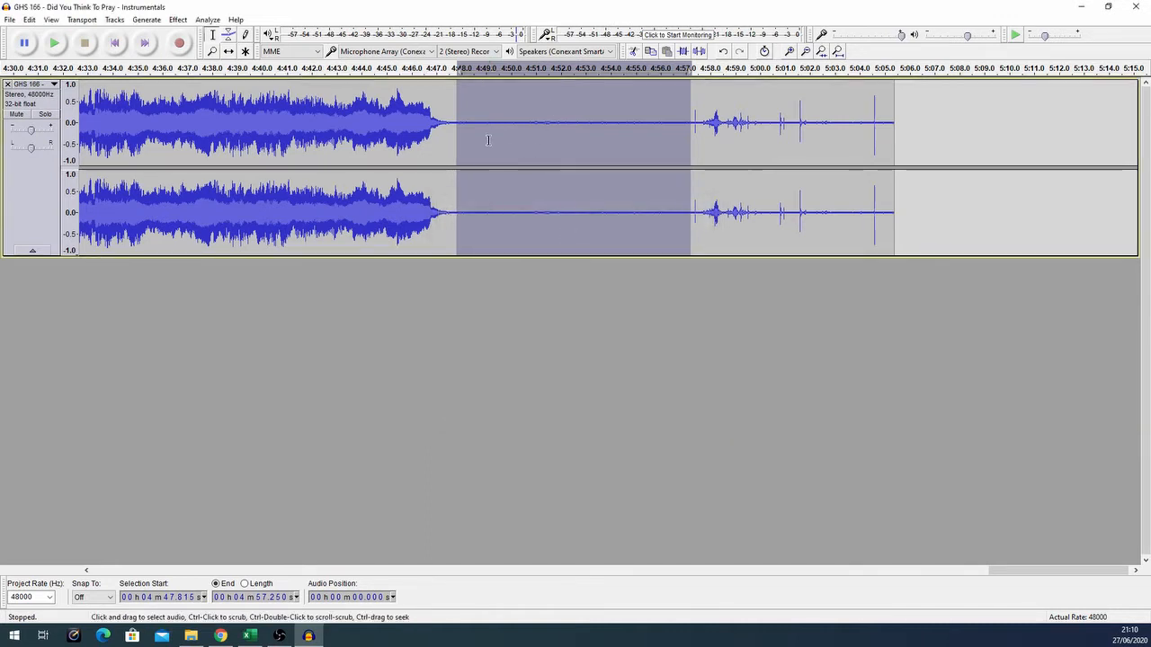
# Apply Noise Reduction to the whole track with 15 dB reduction, sensitivity 6.00 and 3 frequency smoothing bands.
pyautogui.scroll(-5, 489, 140)
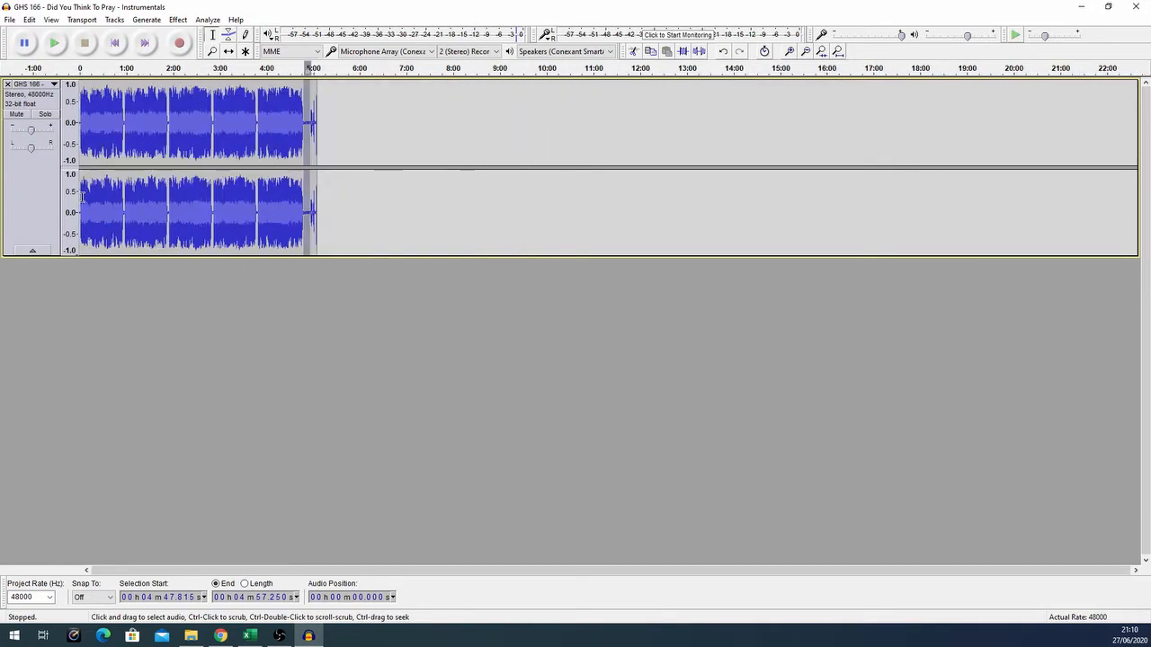
pyautogui.click(19, 190)
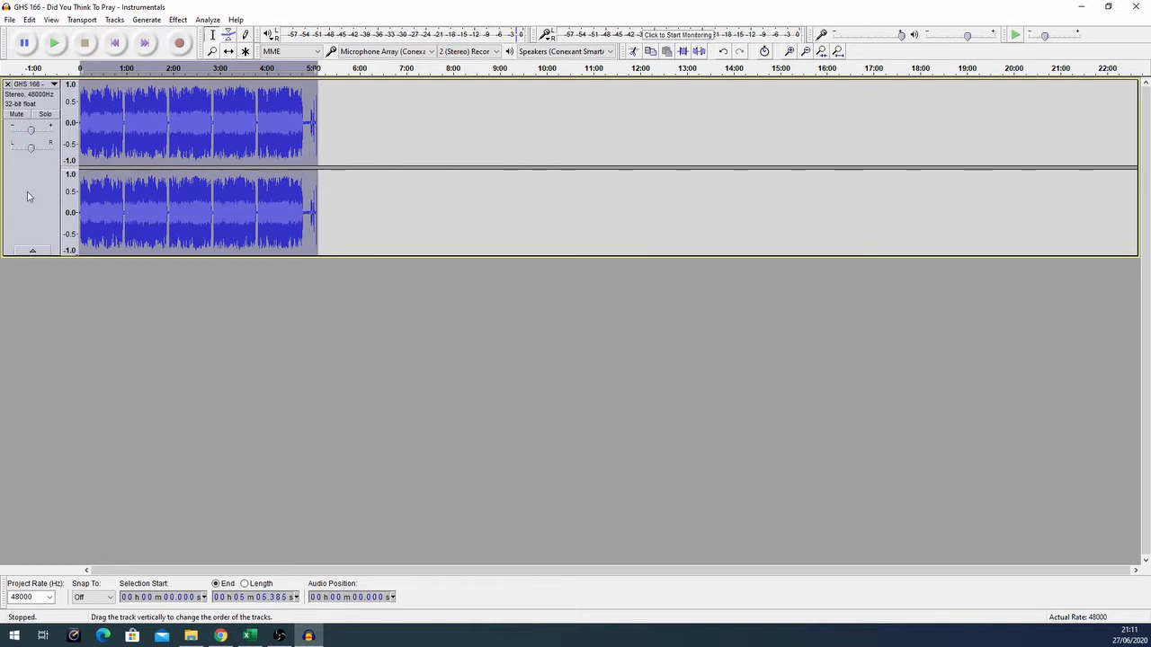
pyautogui.click(177, 20)
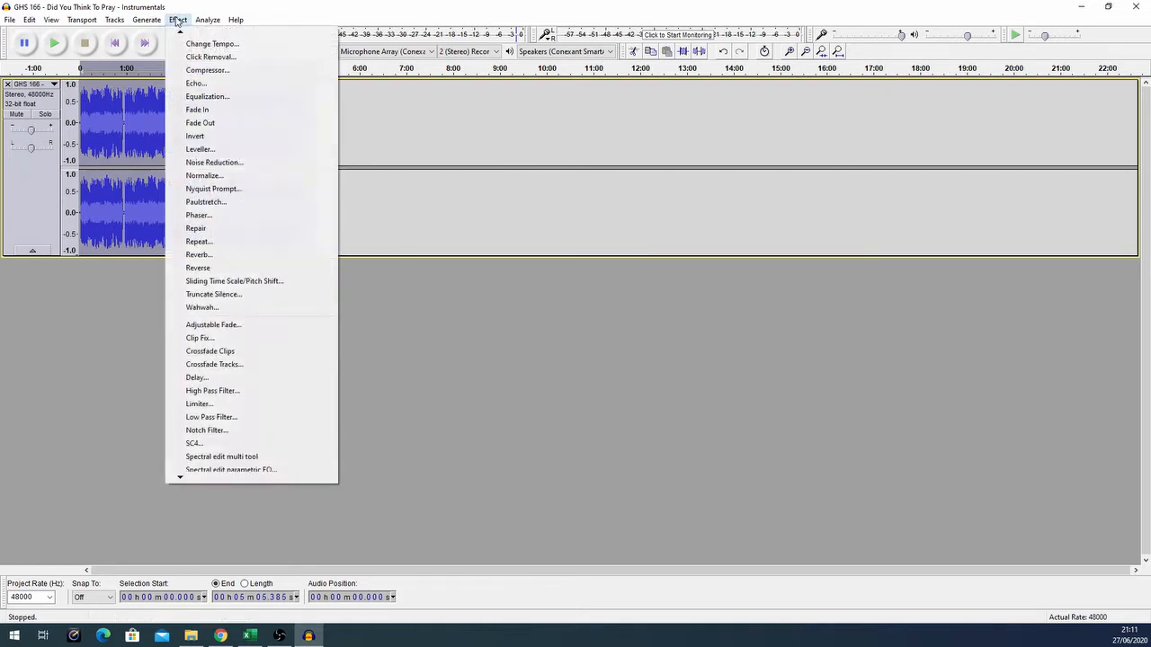
pyautogui.click(216, 162)
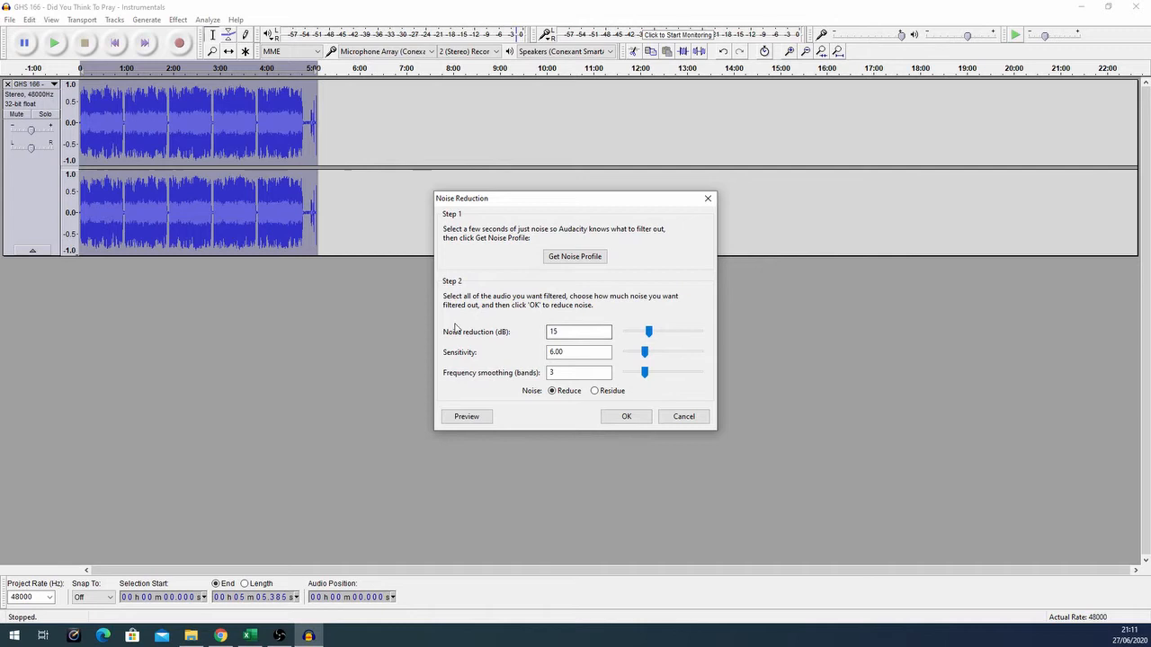
pyautogui.click(561, 332)
pyautogui.click(570, 351)
pyautogui.click(624, 416)
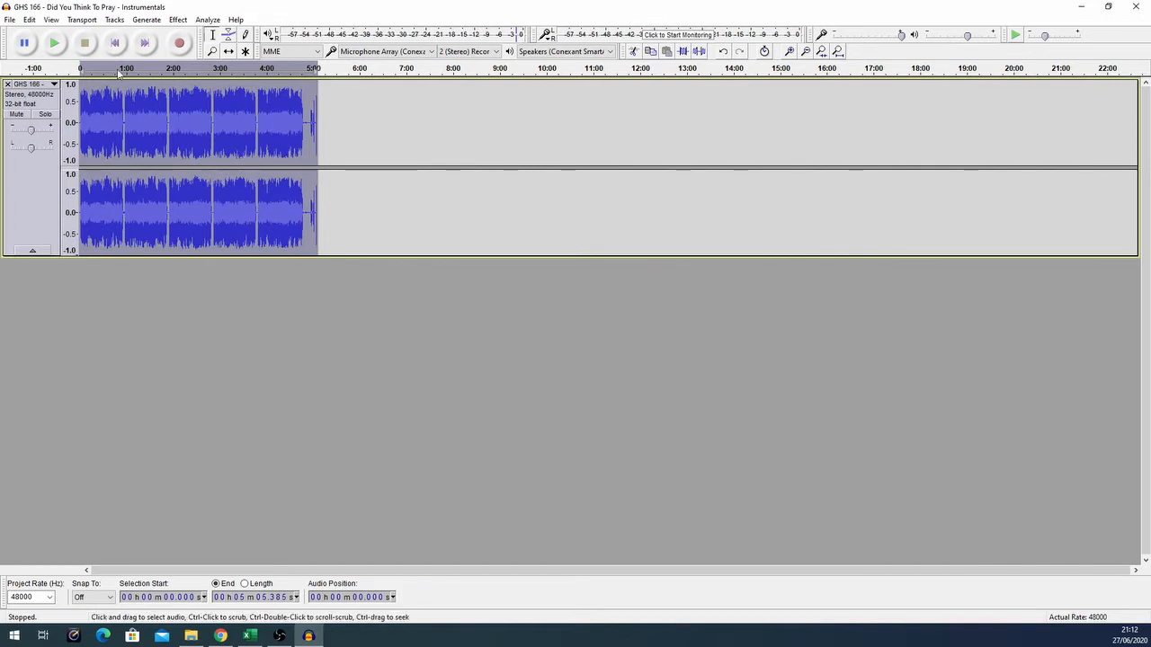
# Play the passage across the quiet gap near 2:50 twice to check the noise reduction.
pyautogui.scroll(2, 215, 127)
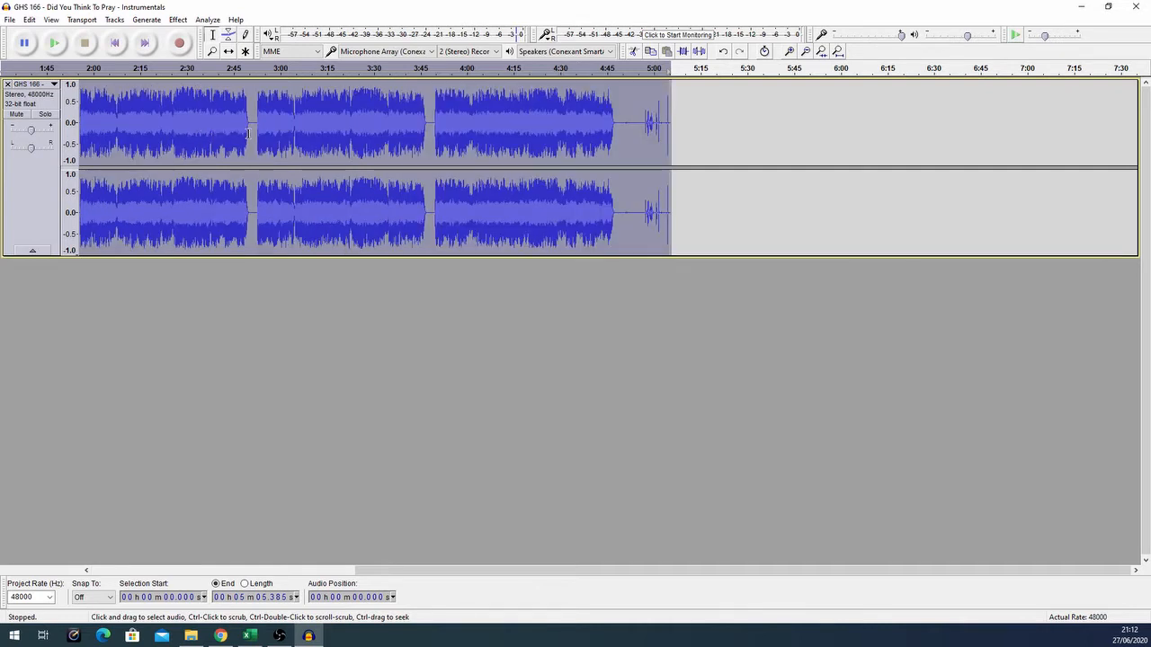
pyautogui.scroll(1, 257, 134)
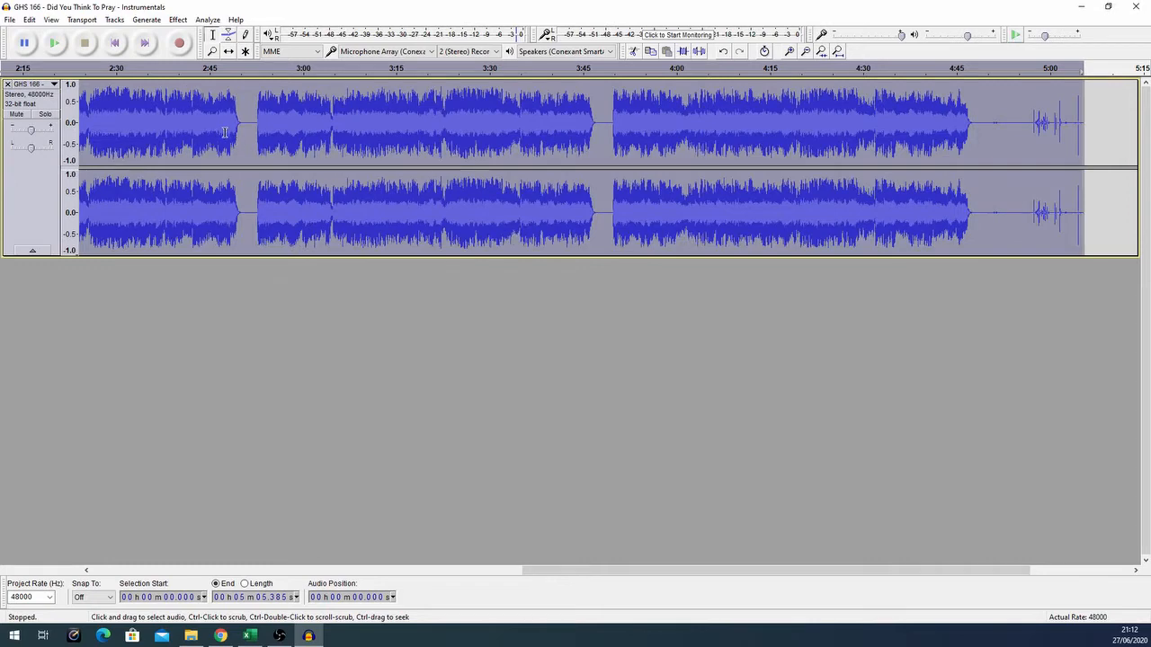
pyautogui.scroll(2, 226, 134)
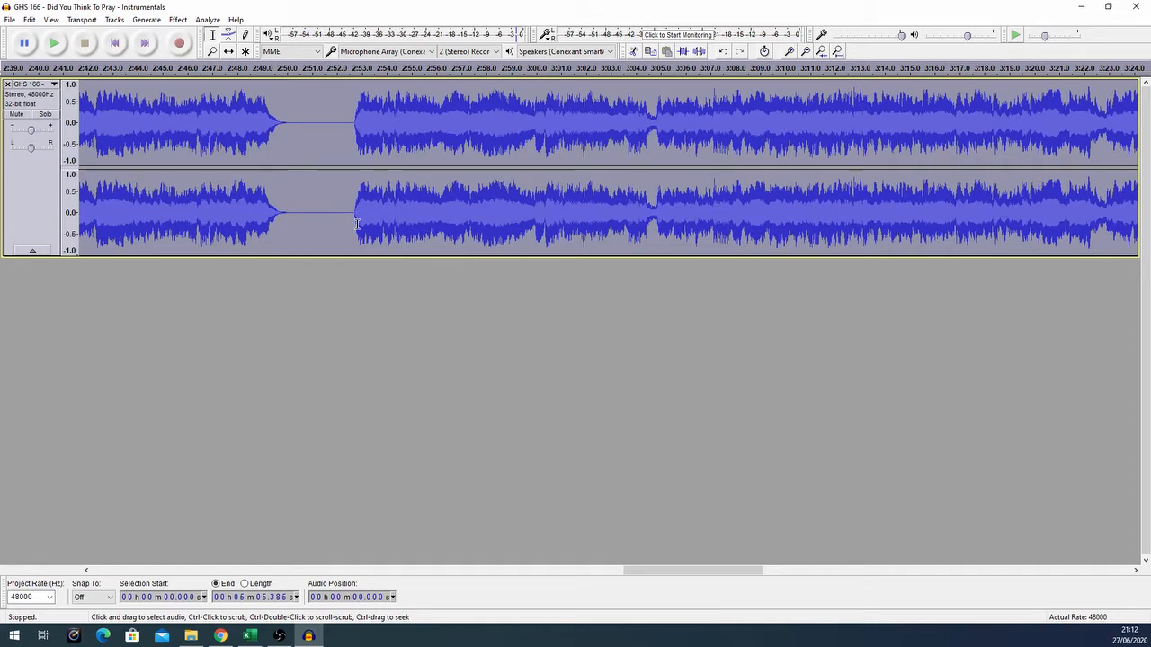
pyautogui.scroll(2, 266, 135)
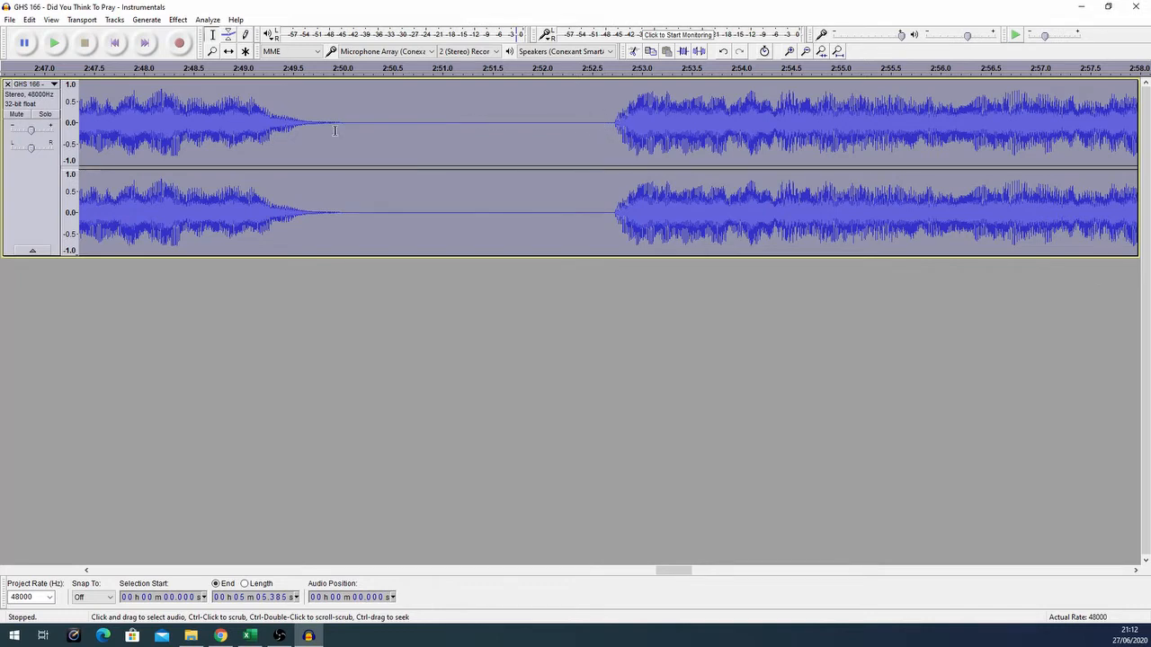
pyautogui.click(138, 69)
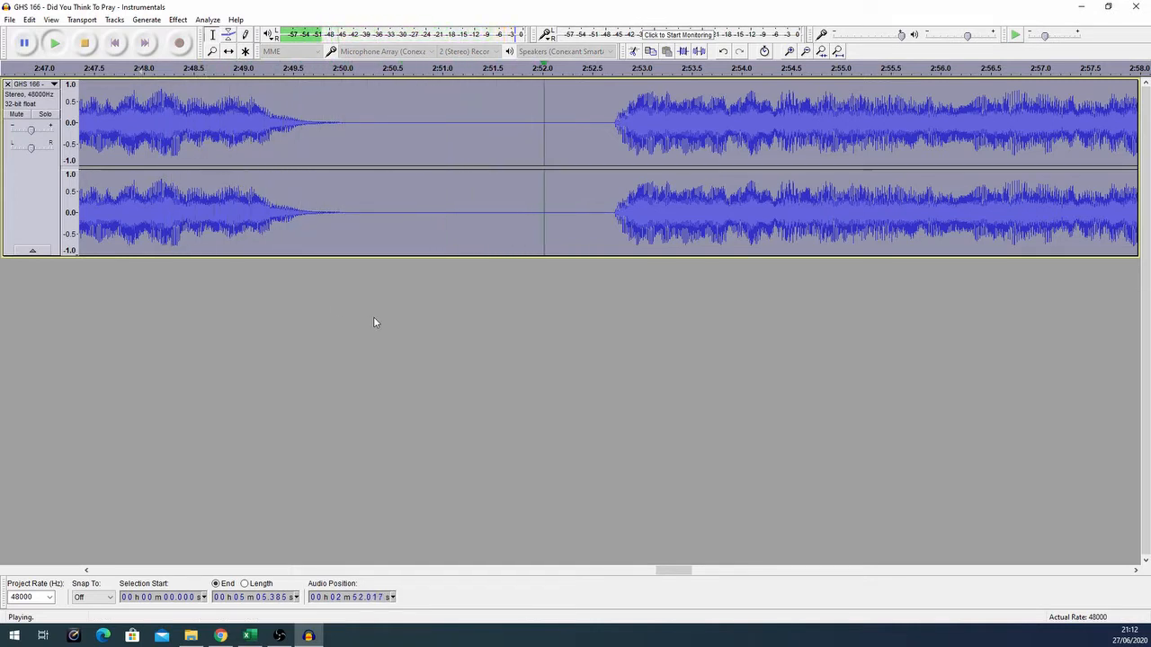
pyautogui.click(85, 44)
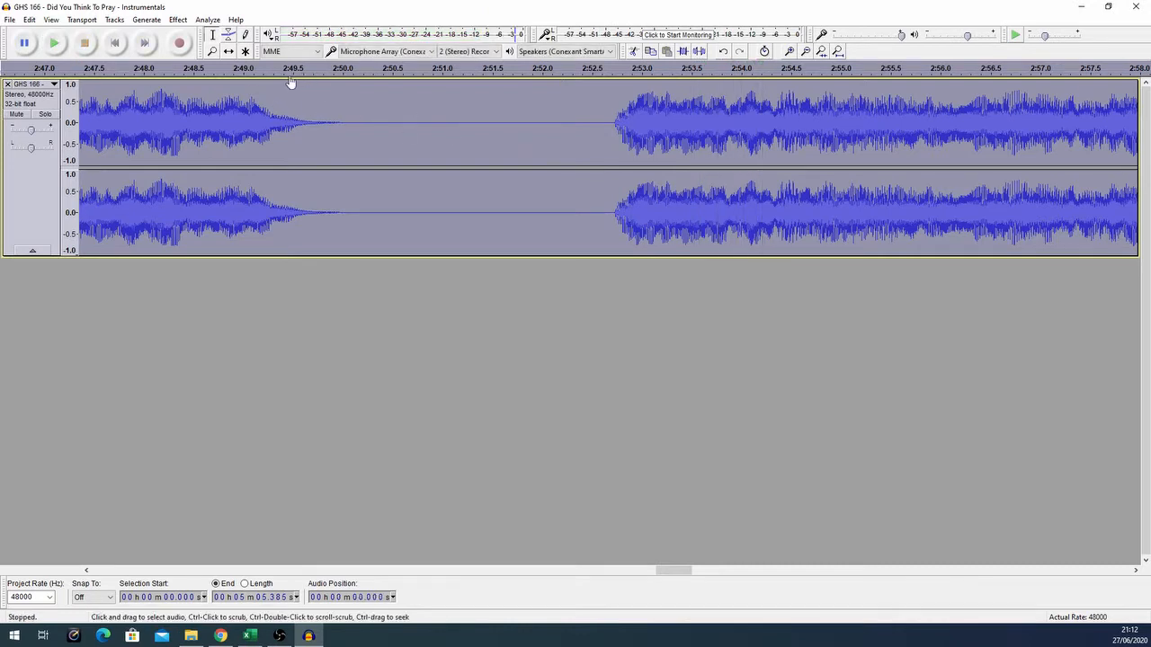
pyautogui.click(202, 70)
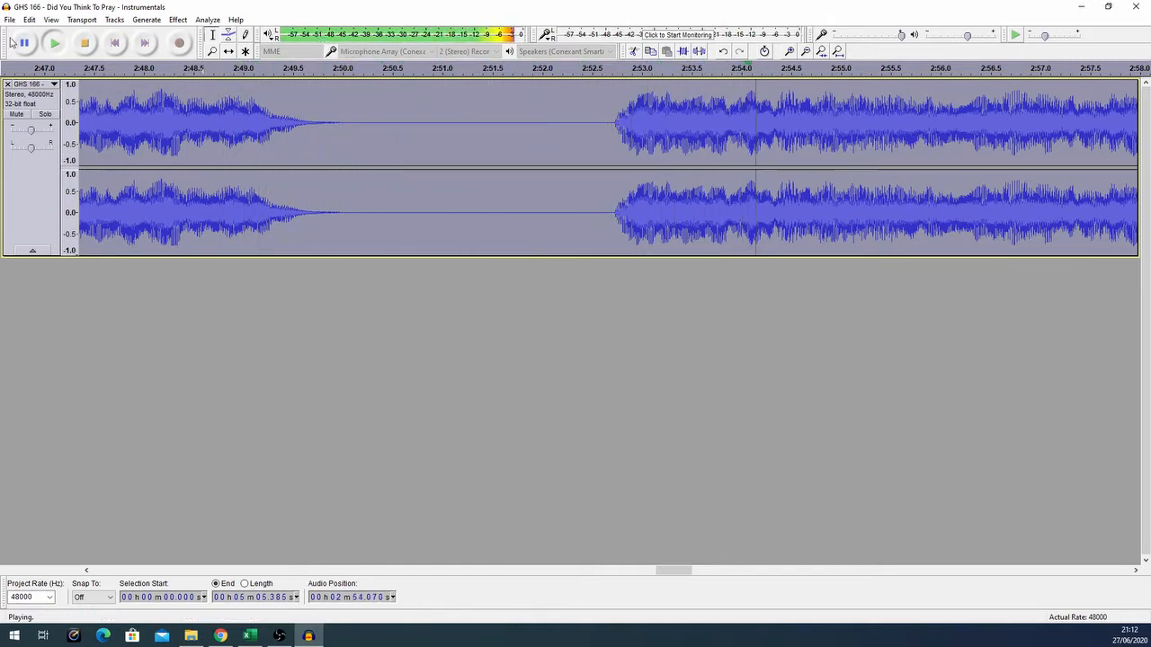
pyautogui.click(85, 42)
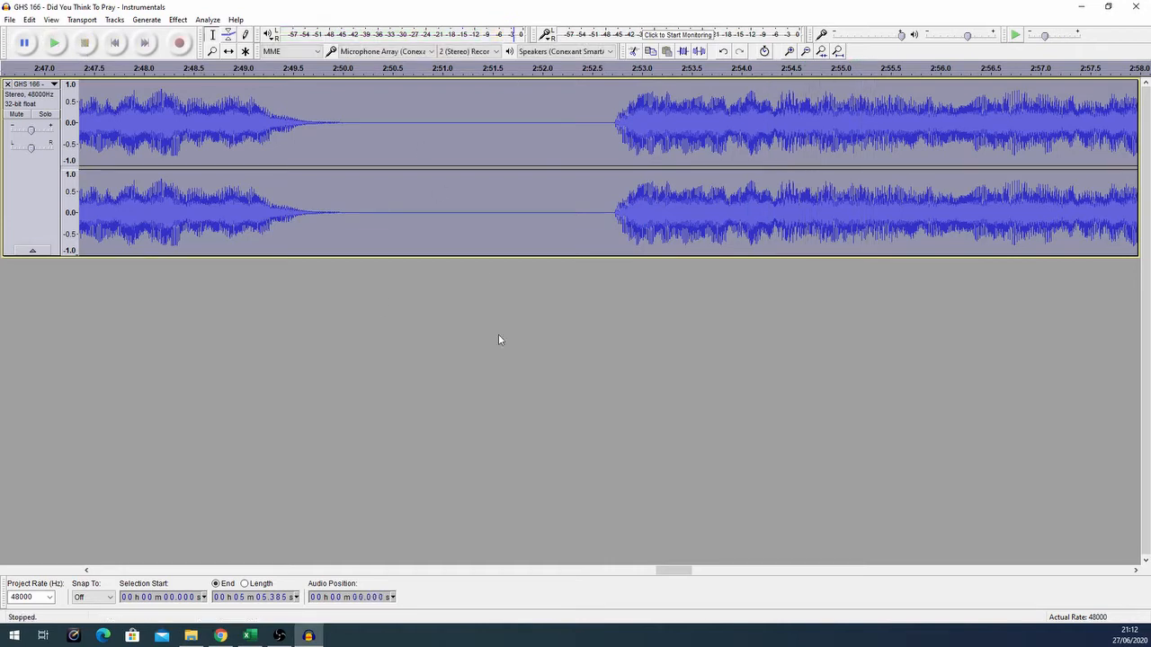
# Try deleting the stray noises after the last verse, from about 4:50 past the track's end, and undo the deletion.
pyautogui.hotkey('ctrl', '3')
pyautogui.hotkey('ctrl', '3')
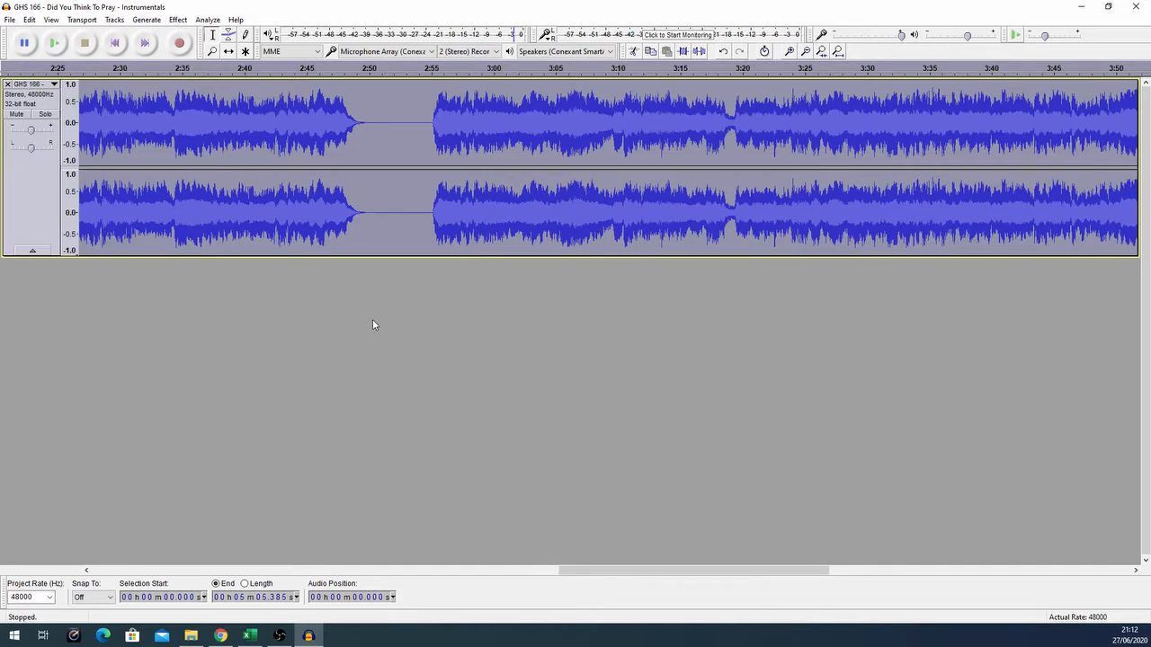
pyautogui.hotkey('ctrl', '3')
pyautogui.hotkey('ctrl', '3')
pyautogui.hotkey('ctrl', '3')
pyautogui.hotkey('ctrl', '3')
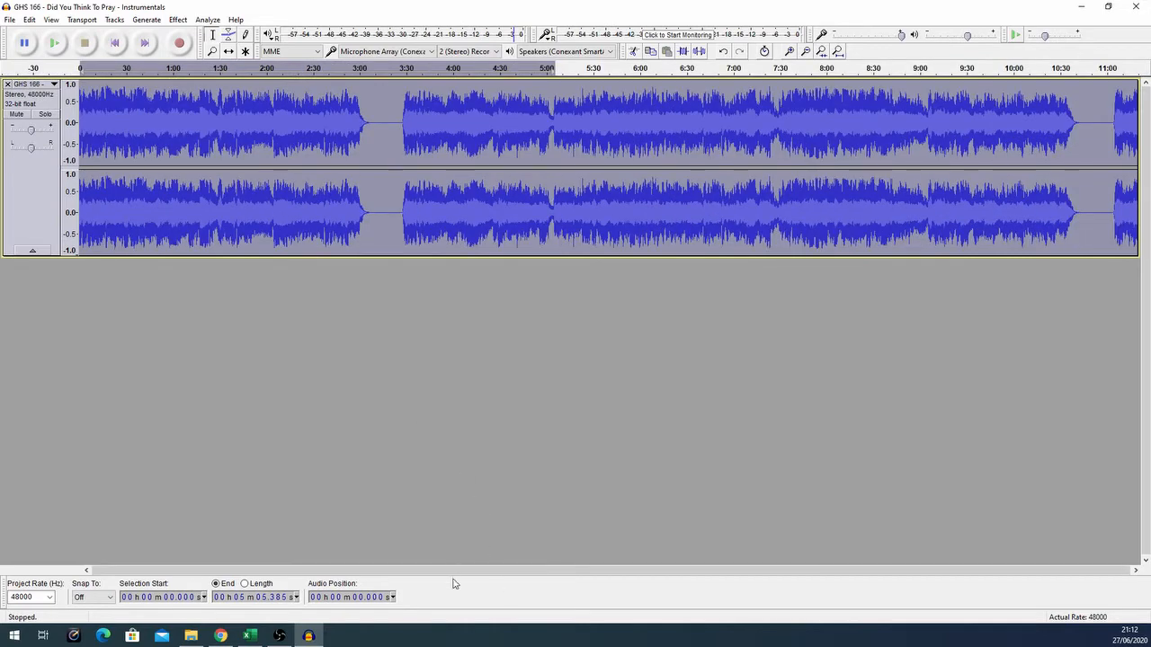
pyautogui.hotkey('ctrl', '3')
pyautogui.hotkey('ctrl', '3')
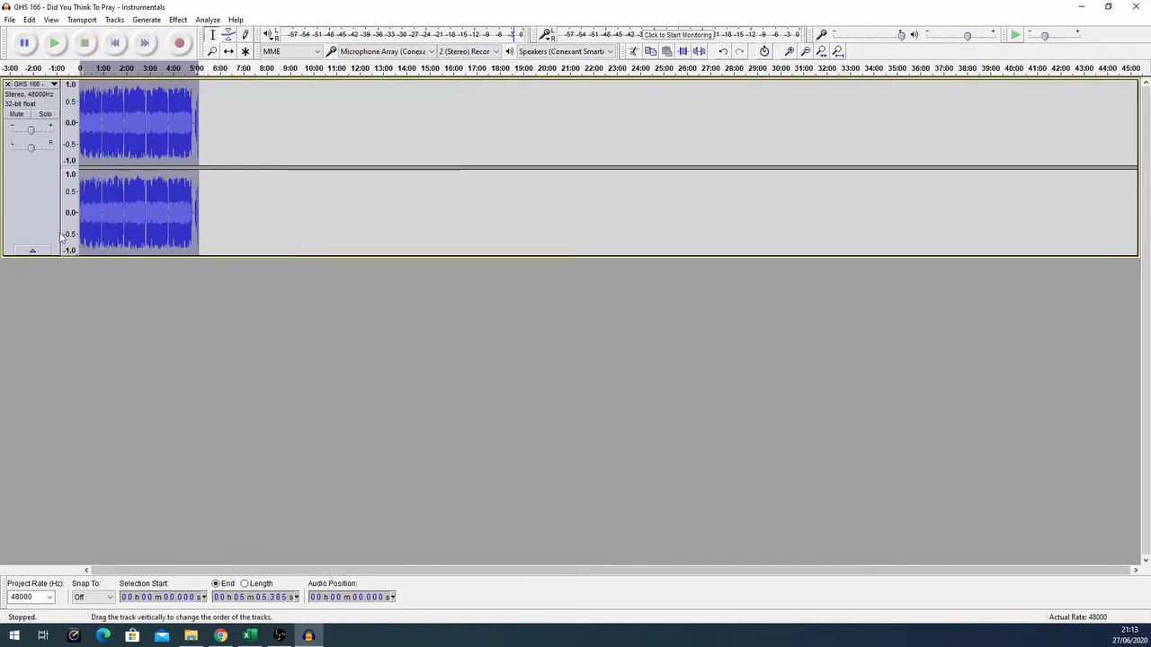
pyautogui.hotkey('ctrl', '1')
pyautogui.hotkey('ctrl', '1')
pyautogui.hotkey('ctrl', '1')
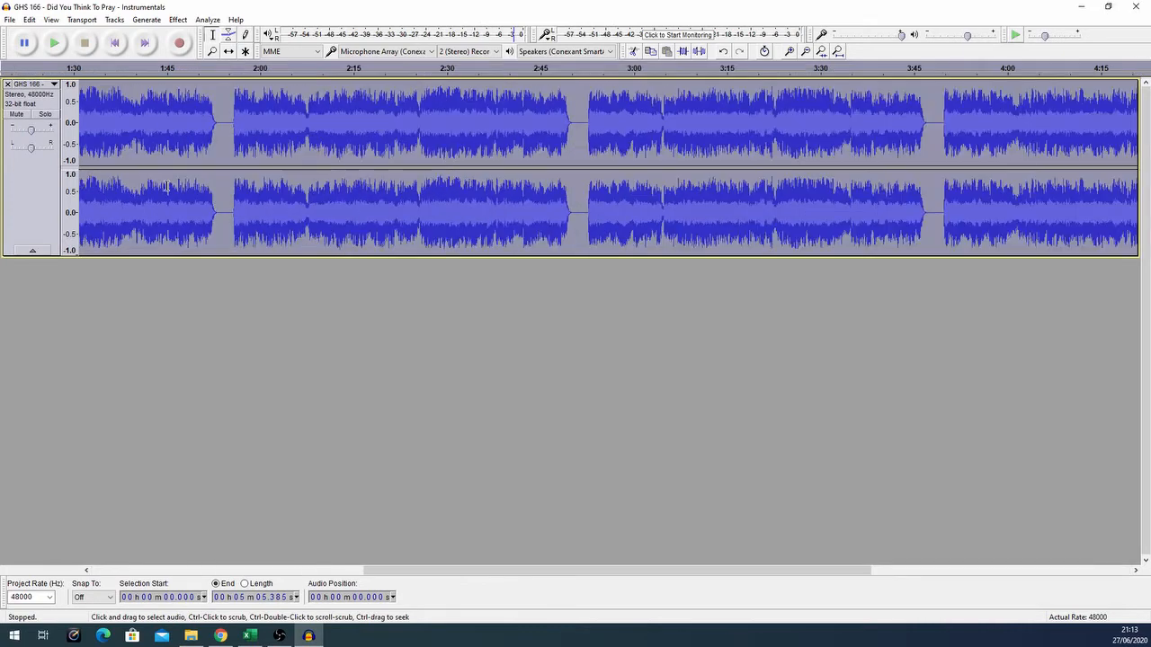
pyautogui.moveTo(362, 570); pyautogui.dragTo(151, 569)
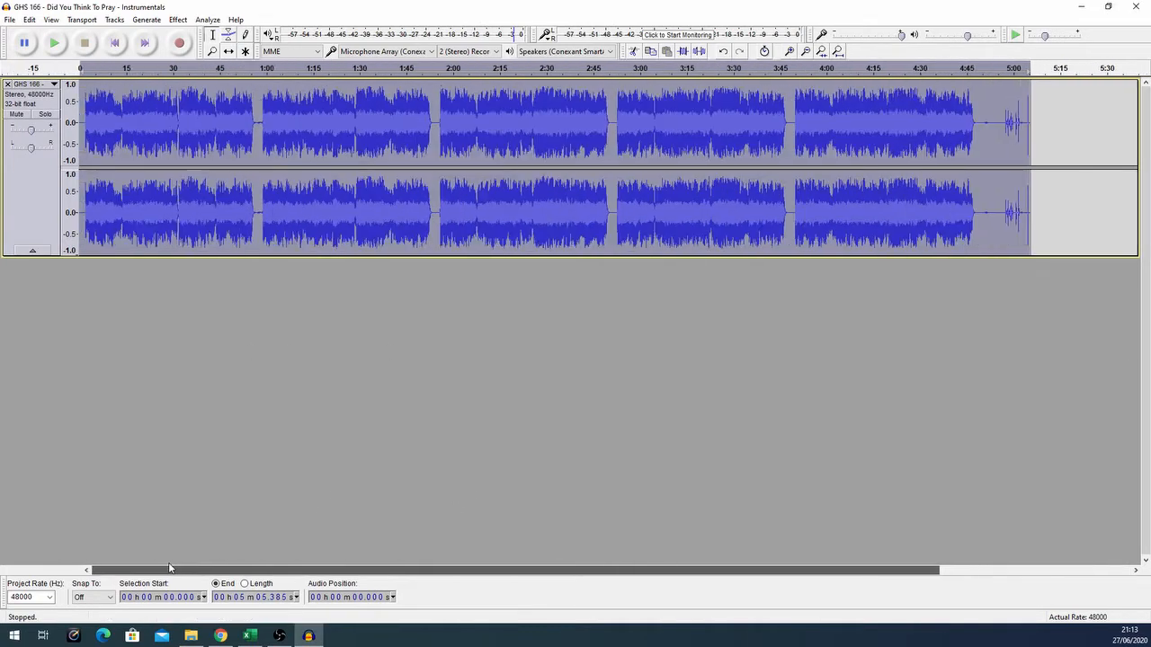
pyautogui.click(985, 128)
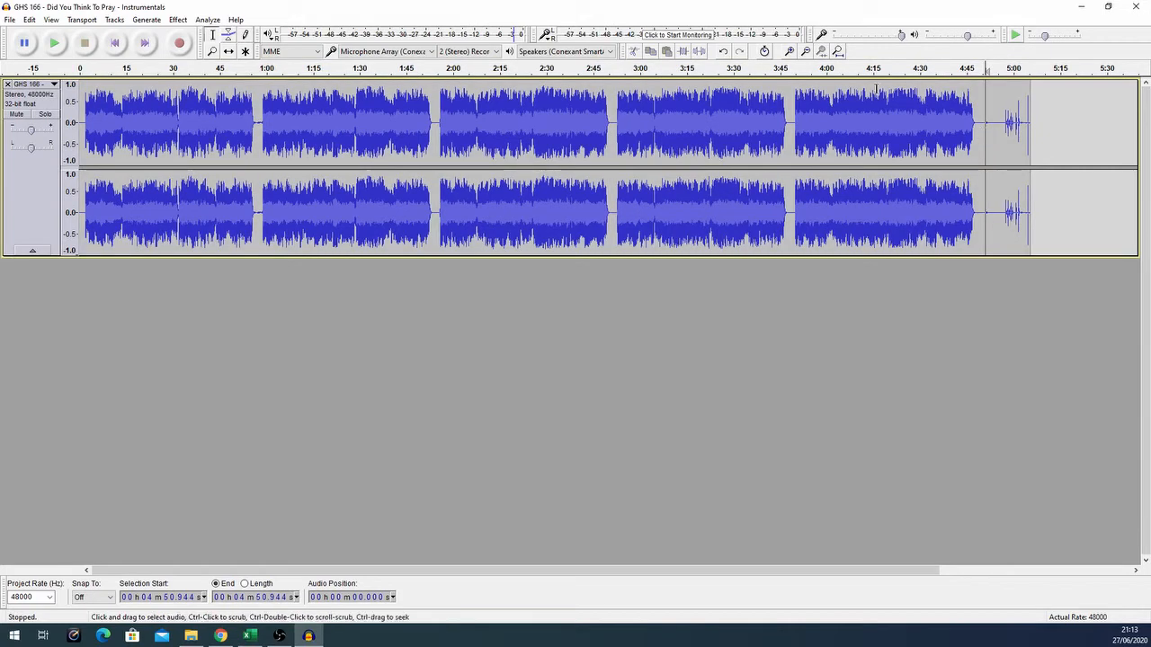
pyautogui.click(213, 36)
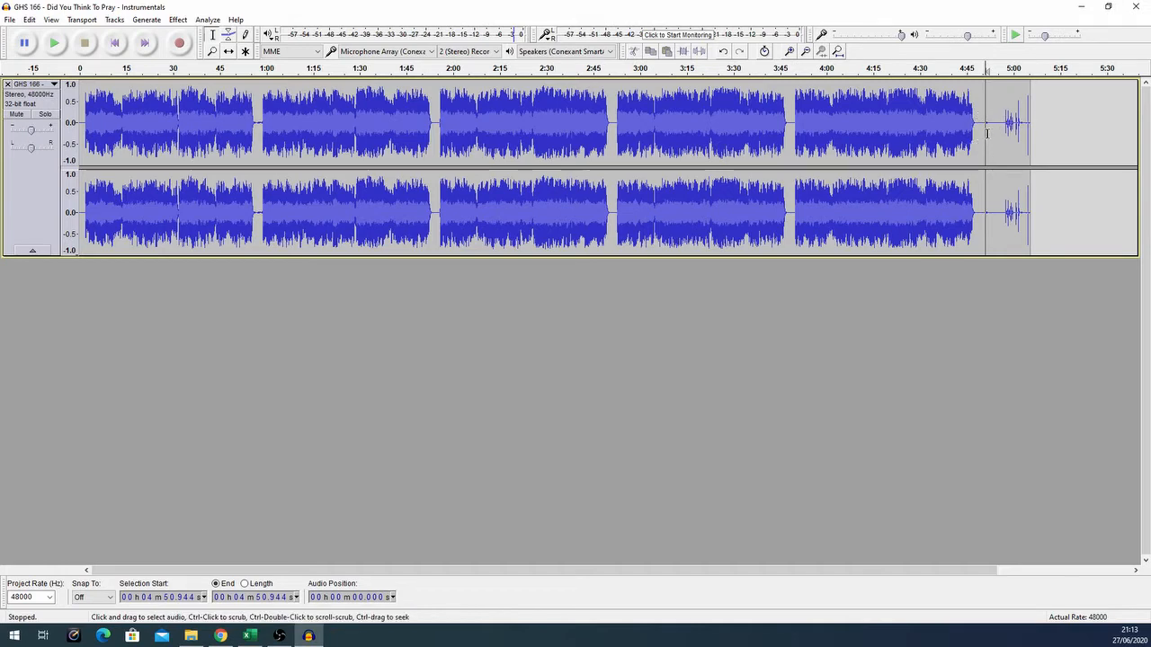
pyautogui.moveTo(978, 136); pyautogui.dragTo(1043, 135)
pyautogui.click(1023, 251)
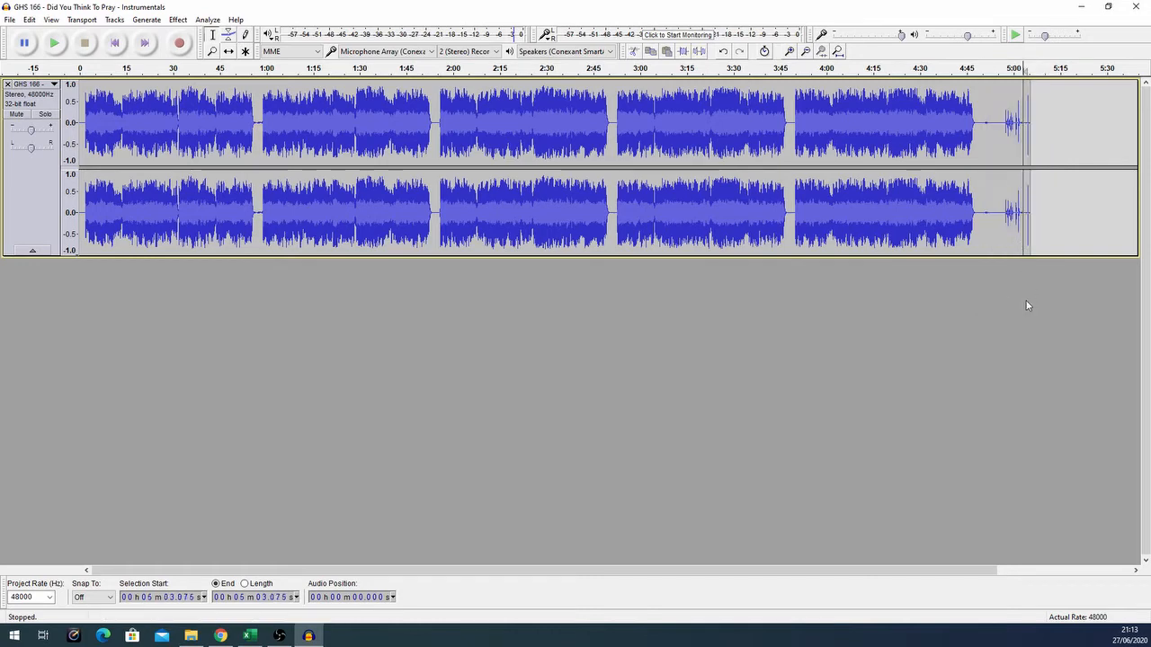
pyautogui.click(982, 140)
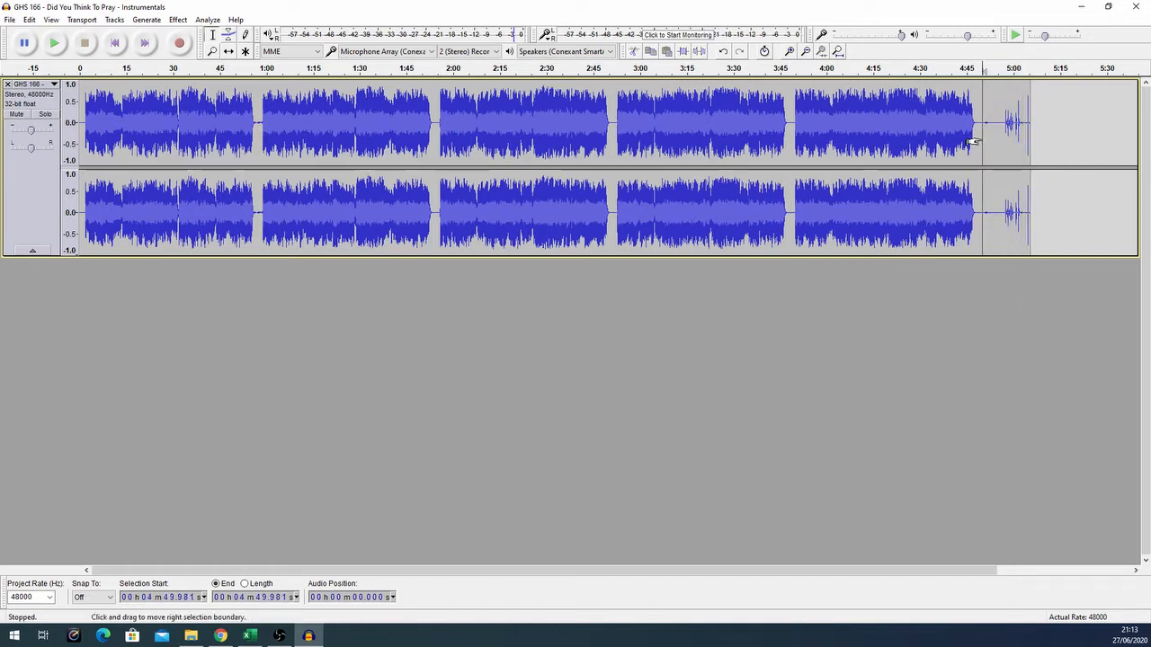
pyautogui.moveTo(971, 142); pyautogui.dragTo(1036, 133)
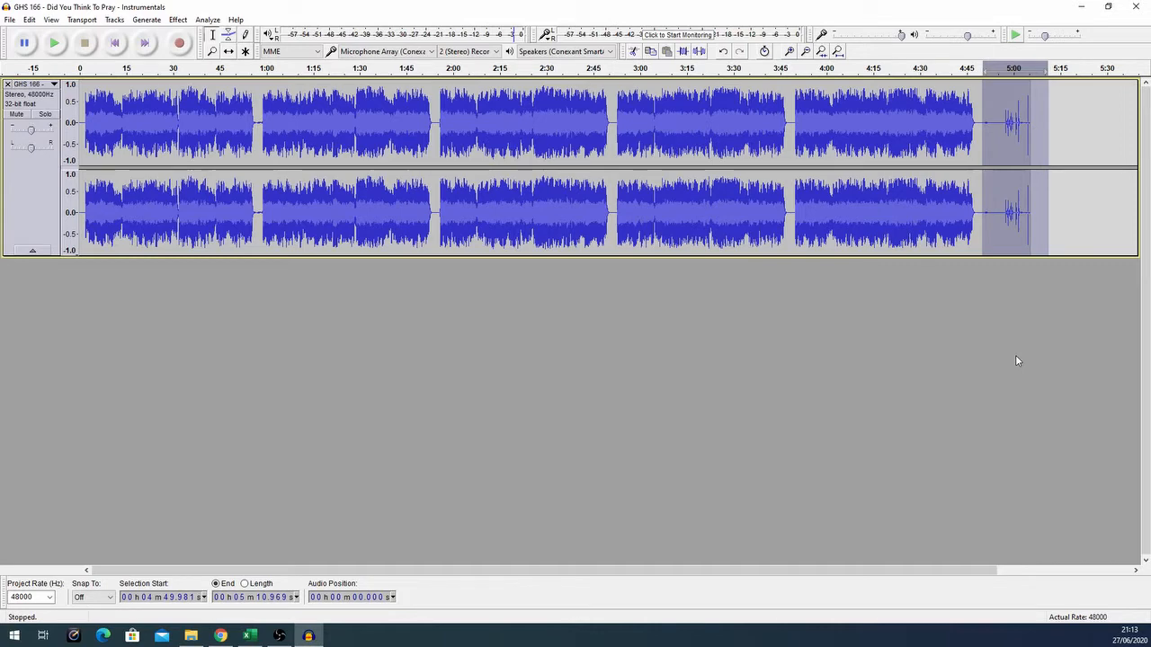
pyautogui.press('Delete')
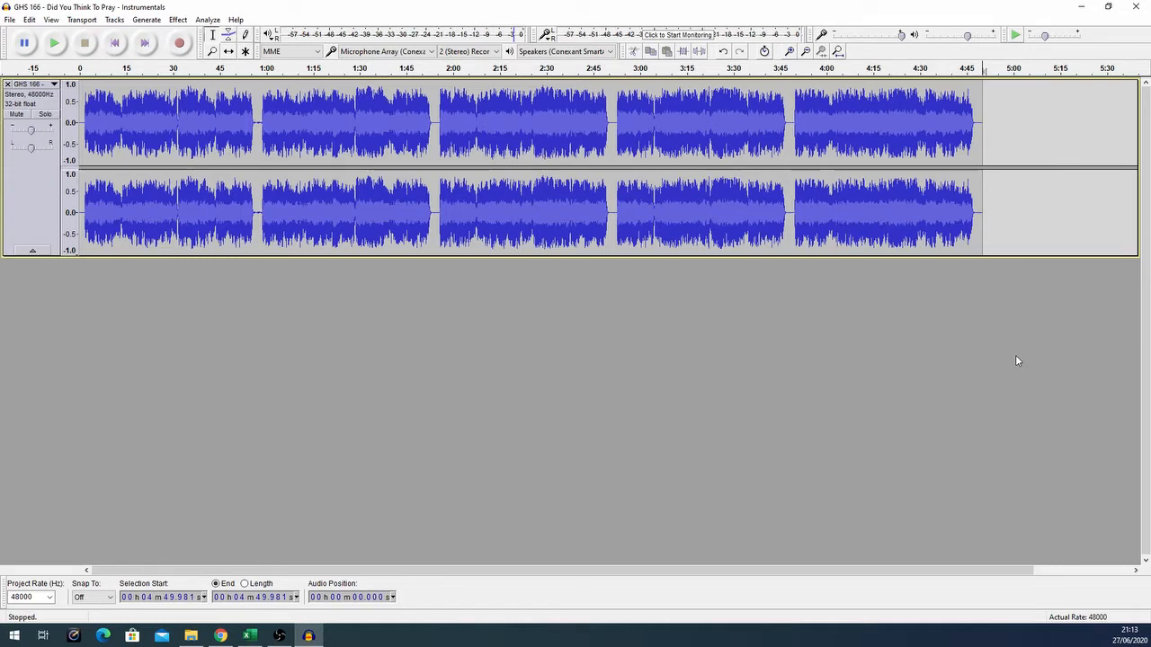
pyautogui.hotkey('ctrl', 'z')
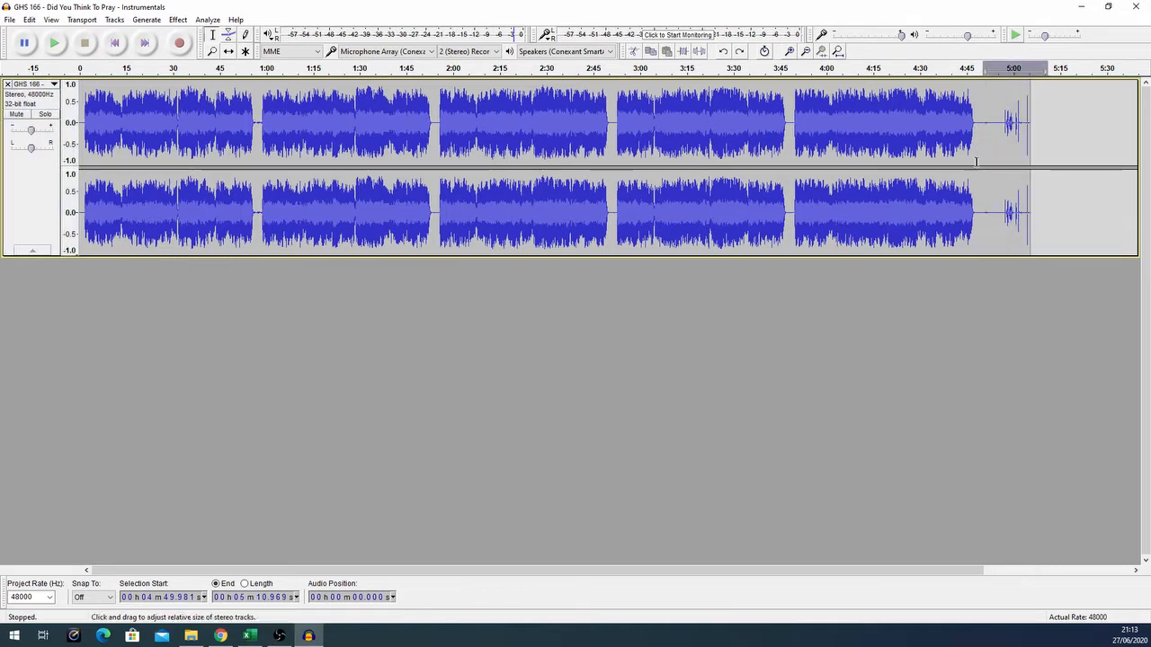
# Try deleting the noisy tail from about 4:50.2 to 5:13.3, and undo the deletion.
pyautogui.moveTo(983, 139); pyautogui.dragTo(1054, 139)
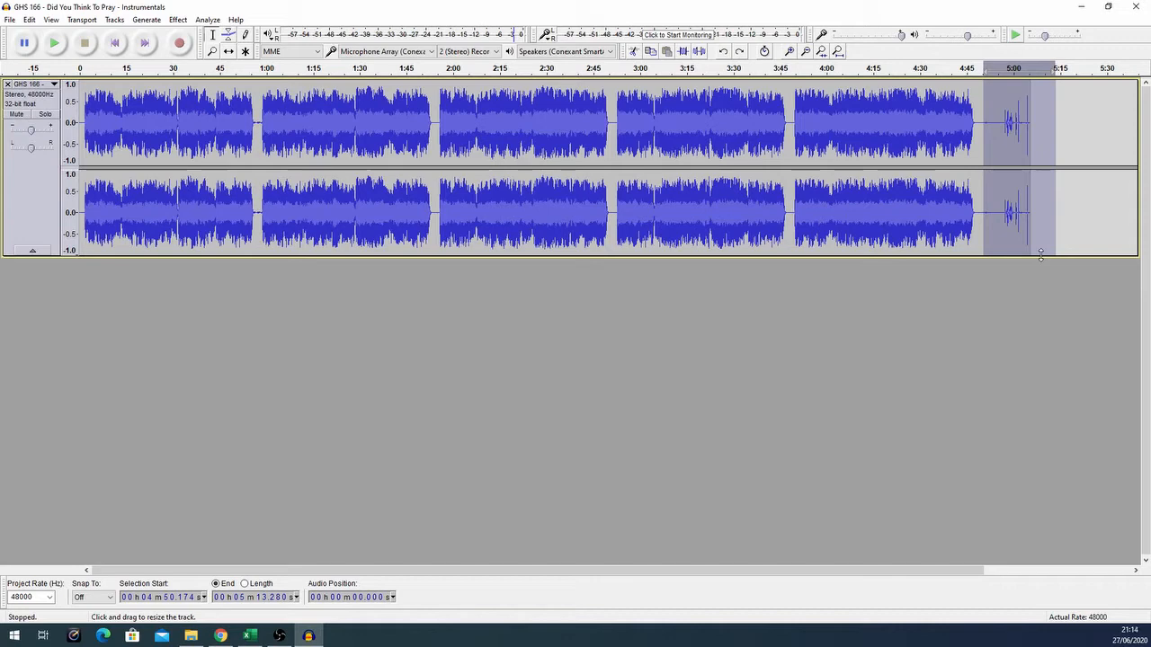
pyautogui.press('Delete')
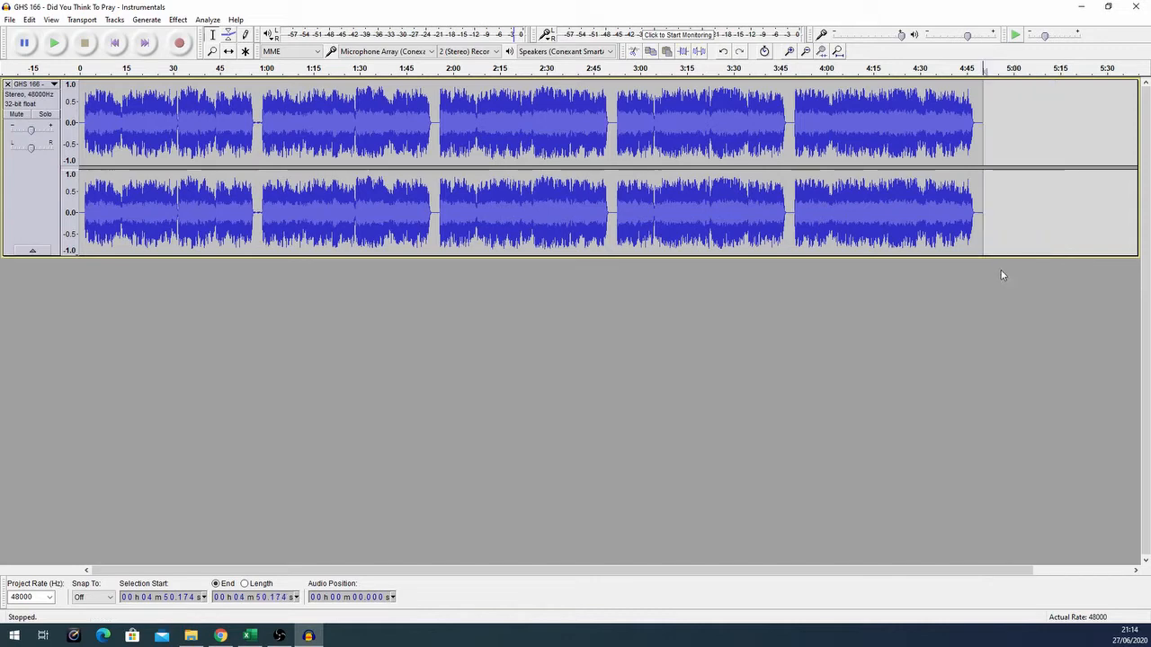
pyautogui.hotkey('ctrl', 'z')
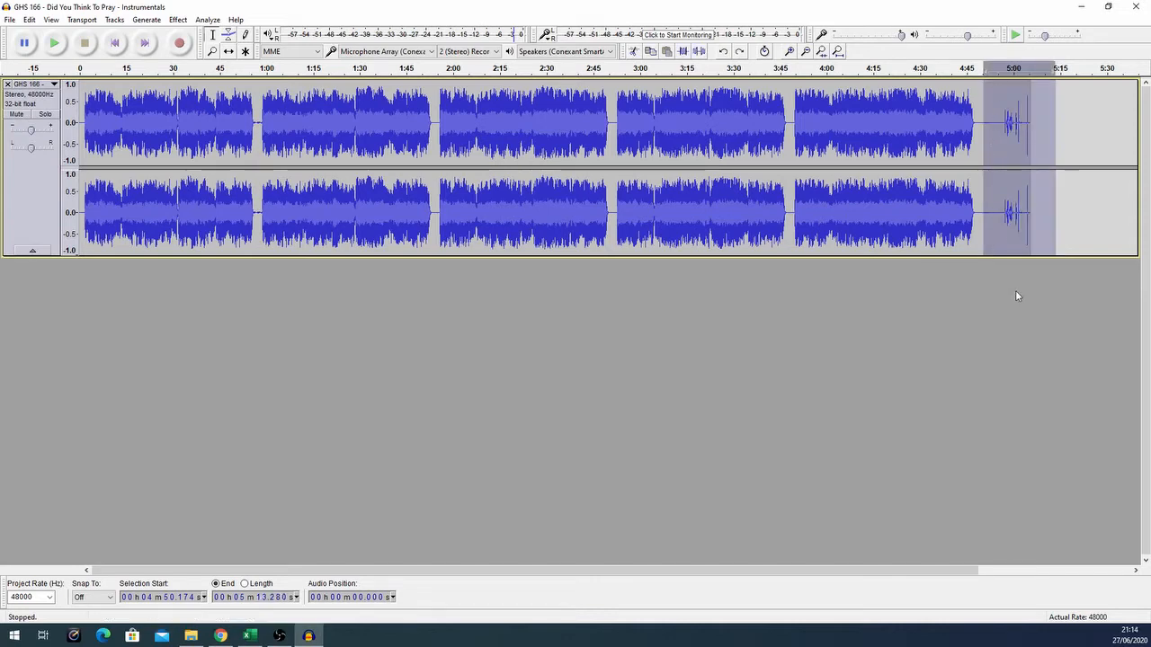
# Delete the stray noises after the last verse, from about 4:52.9 to past the track's end at 5:18.3.
pyautogui.click(985, 129)
pyautogui.moveTo(985, 130); pyautogui.dragTo(1077, 125)
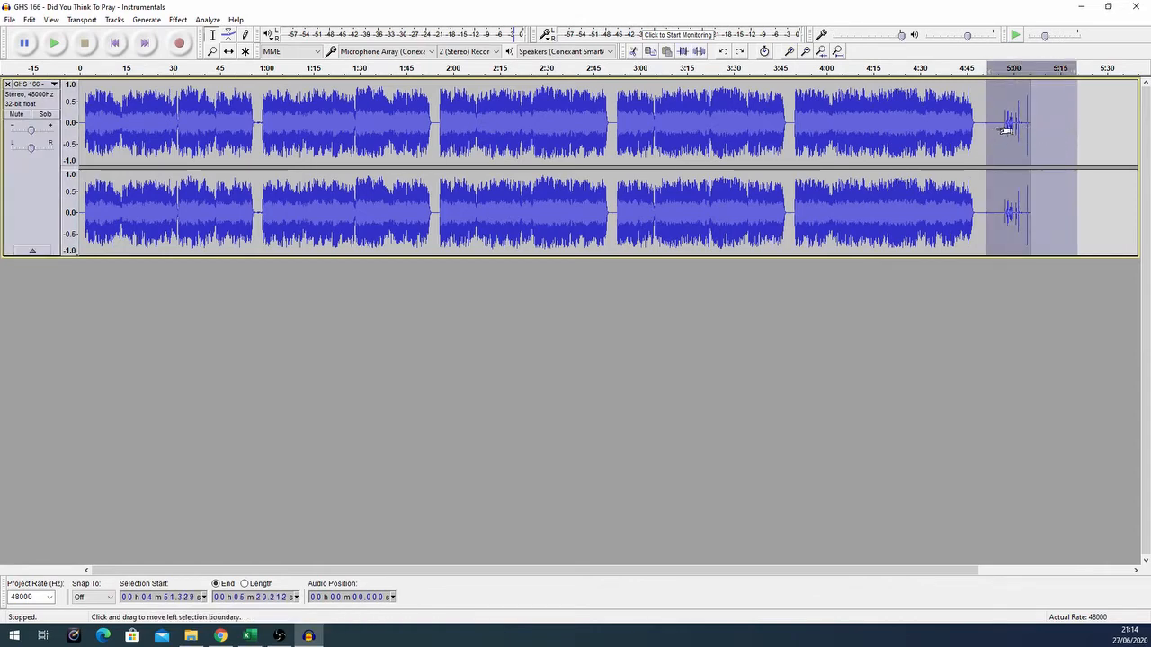
pyautogui.click(986, 398)
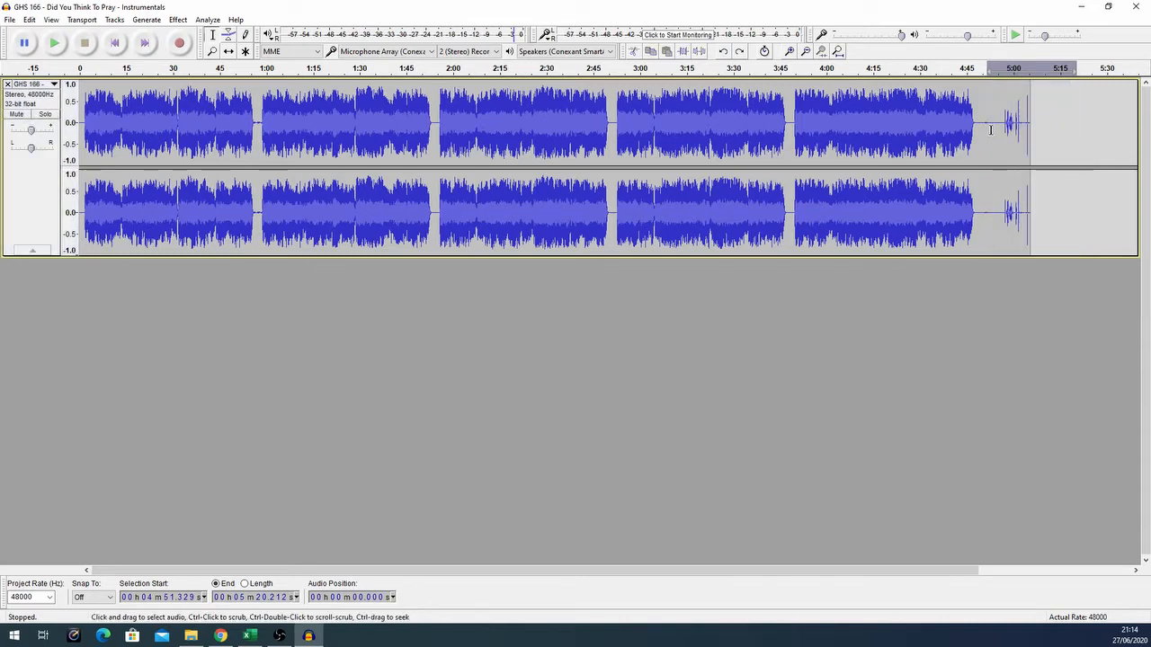
pyautogui.moveTo(991, 129); pyautogui.dragTo(1070, 128)
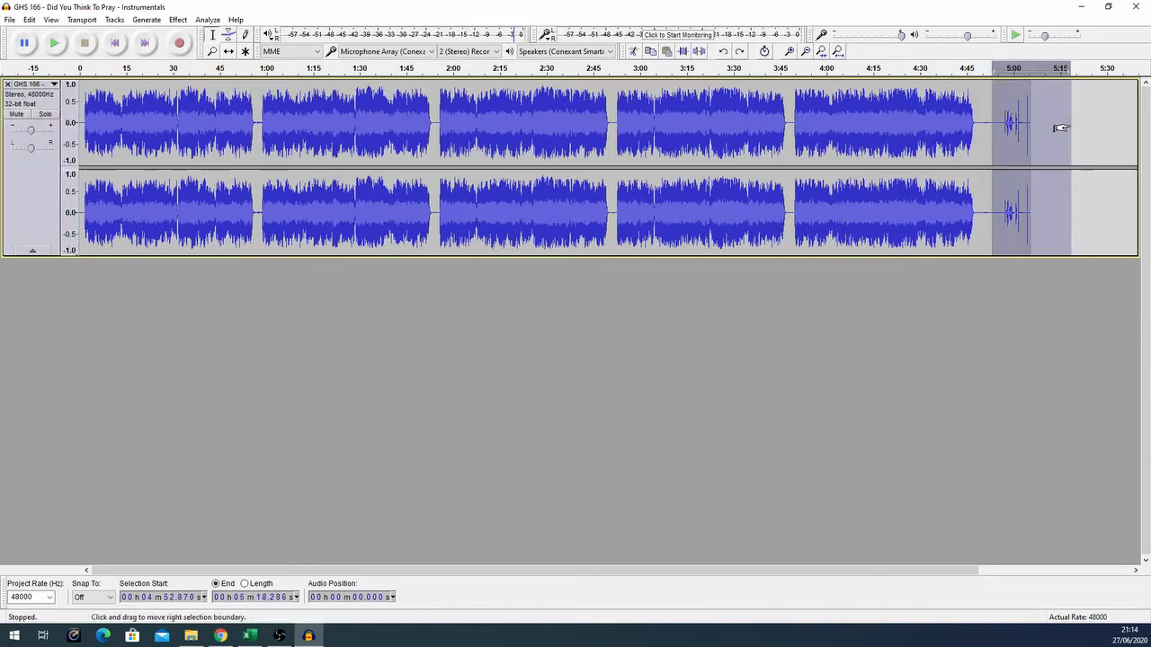
pyautogui.press('Delete')
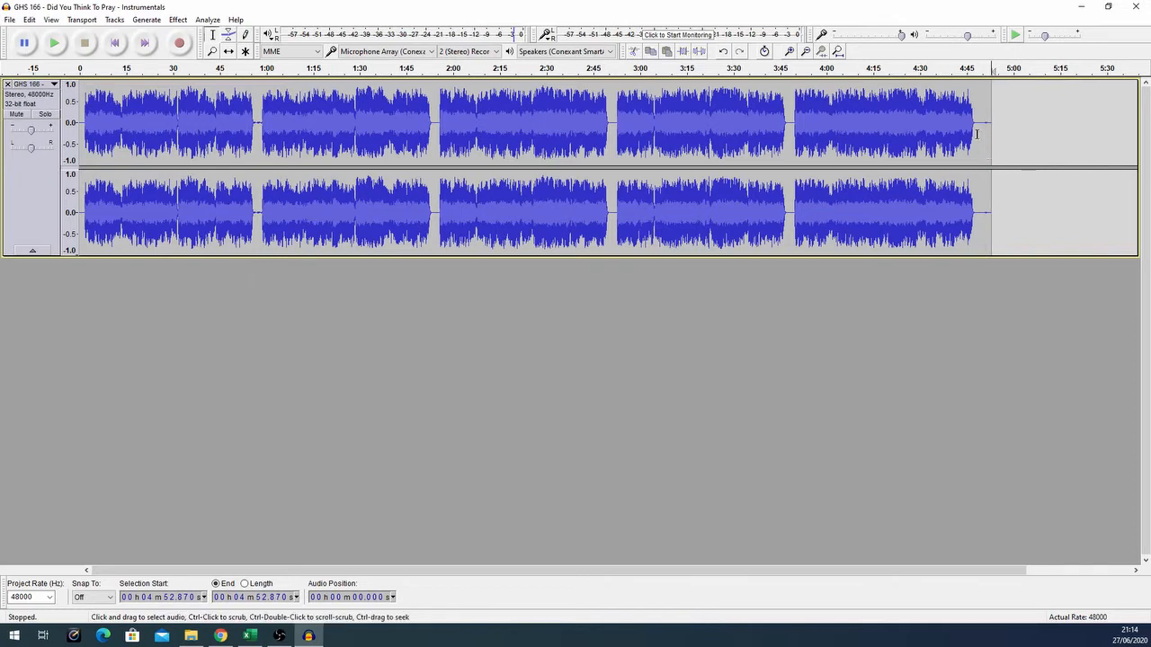
# Silence the remaining tail after the last verse's fade-out, from about 4:47.6 to 4:53.1.
pyautogui.scroll(4, 998, 192)
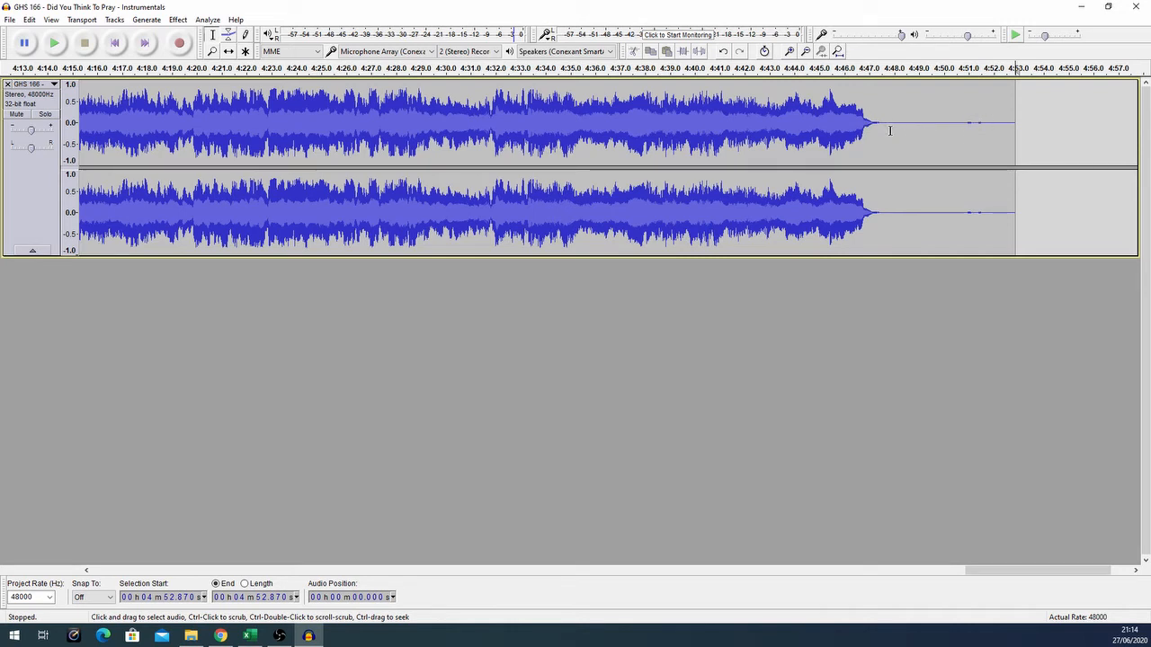
pyautogui.moveTo(883, 127); pyautogui.dragTo(1016, 140)
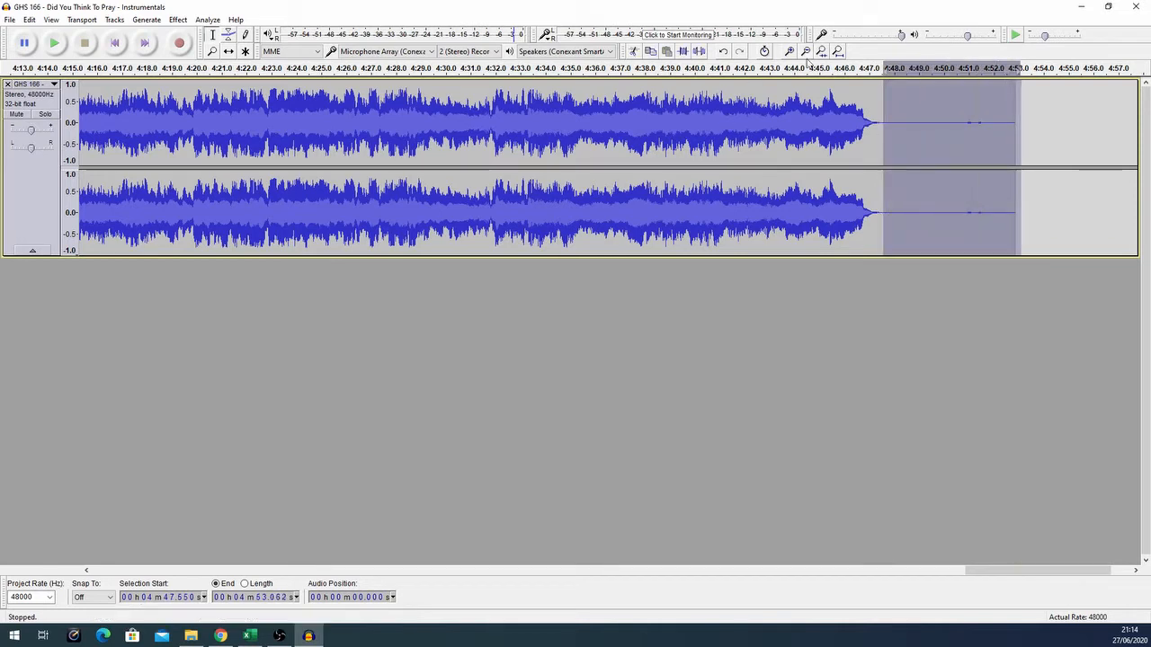
pyautogui.click(700, 52)
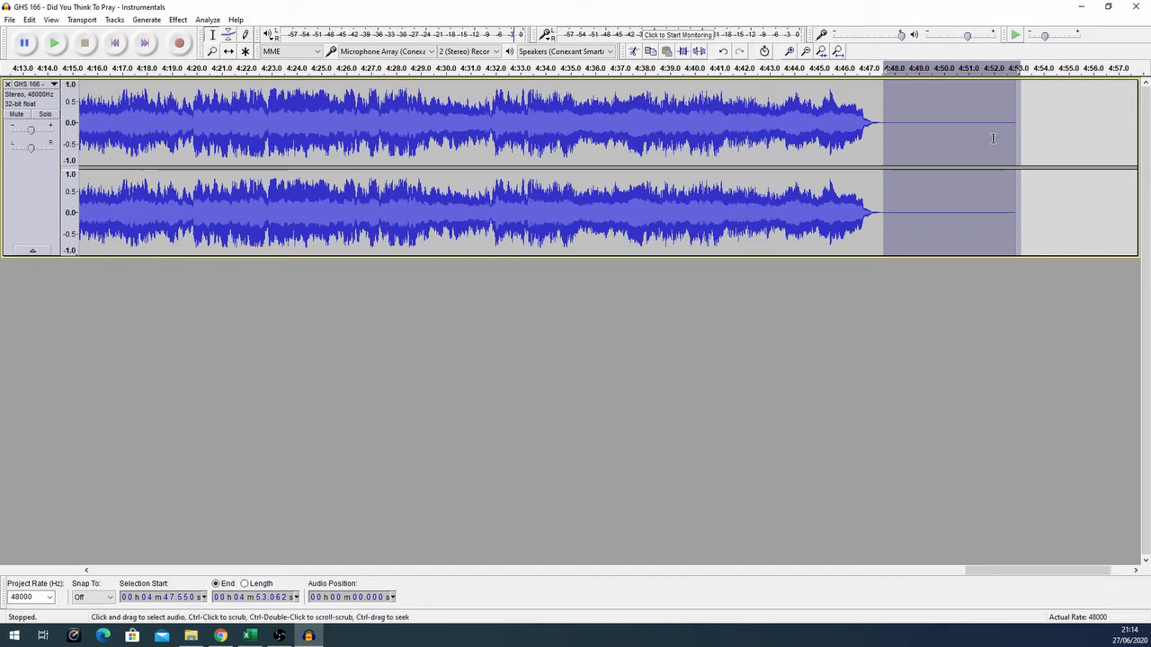
pyautogui.scroll(-1, 459, 179)
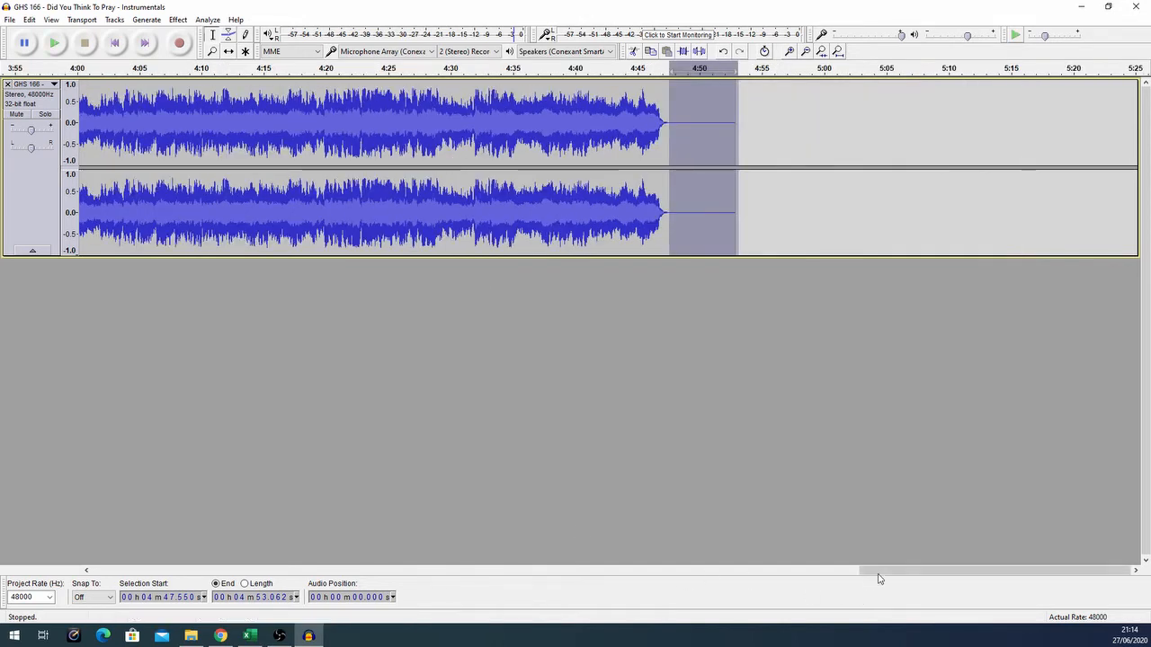
# Silence the lead-in before the first verse, from the track's start to about 1.77 s.
pyautogui.moveTo(891, 572); pyautogui.dragTo(67, 559)
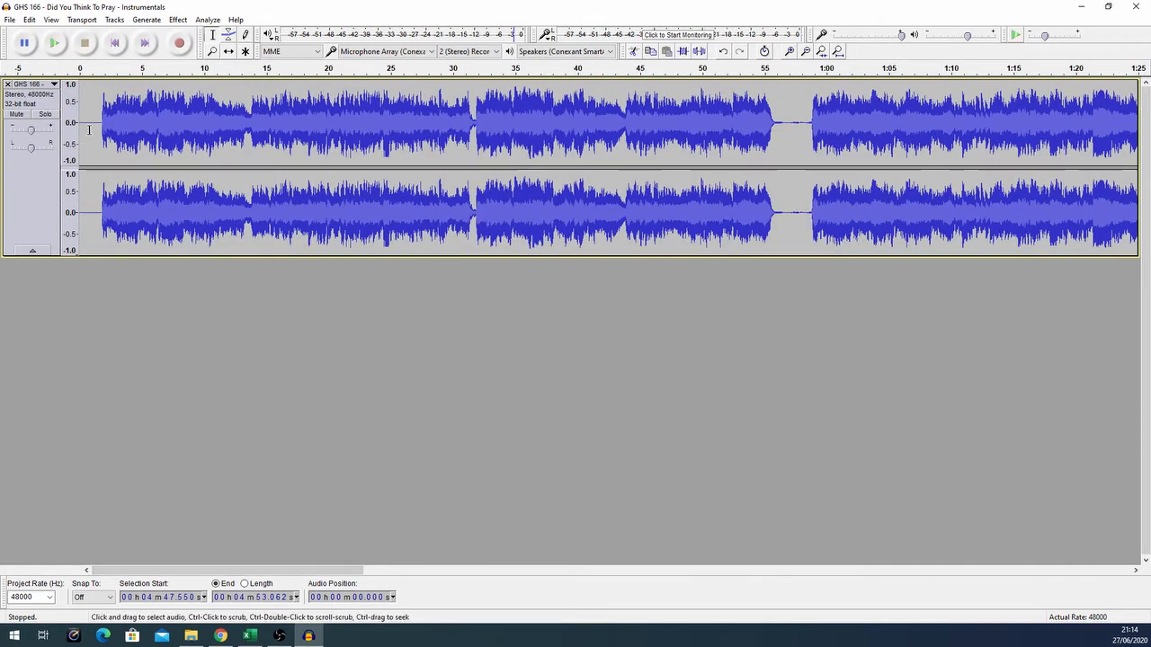
pyautogui.scroll(2, 109, 146)
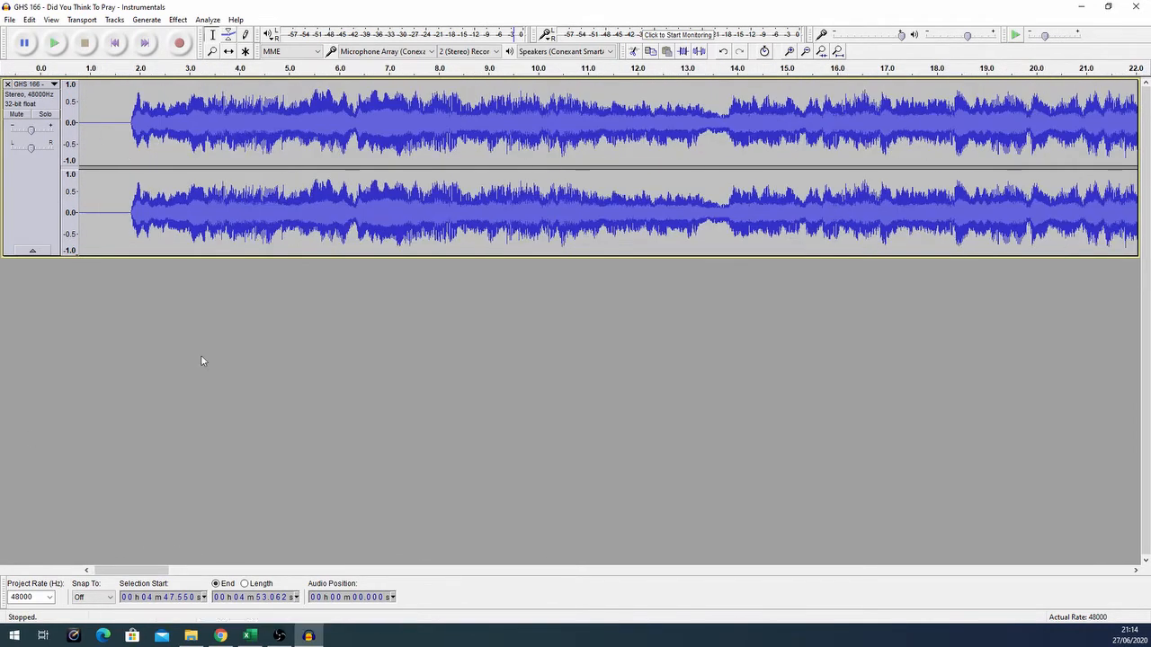
pyautogui.moveTo(120, 570); pyautogui.dragTo(116, 571)
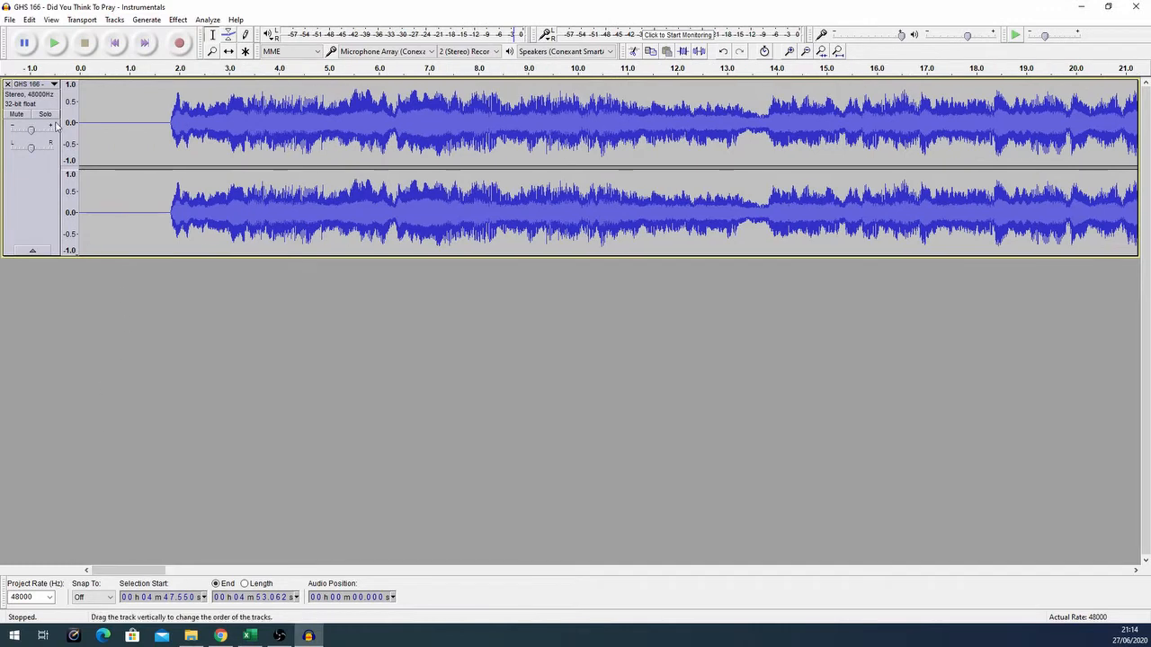
pyautogui.moveTo(166, 134); pyautogui.dragTo(79, 135)
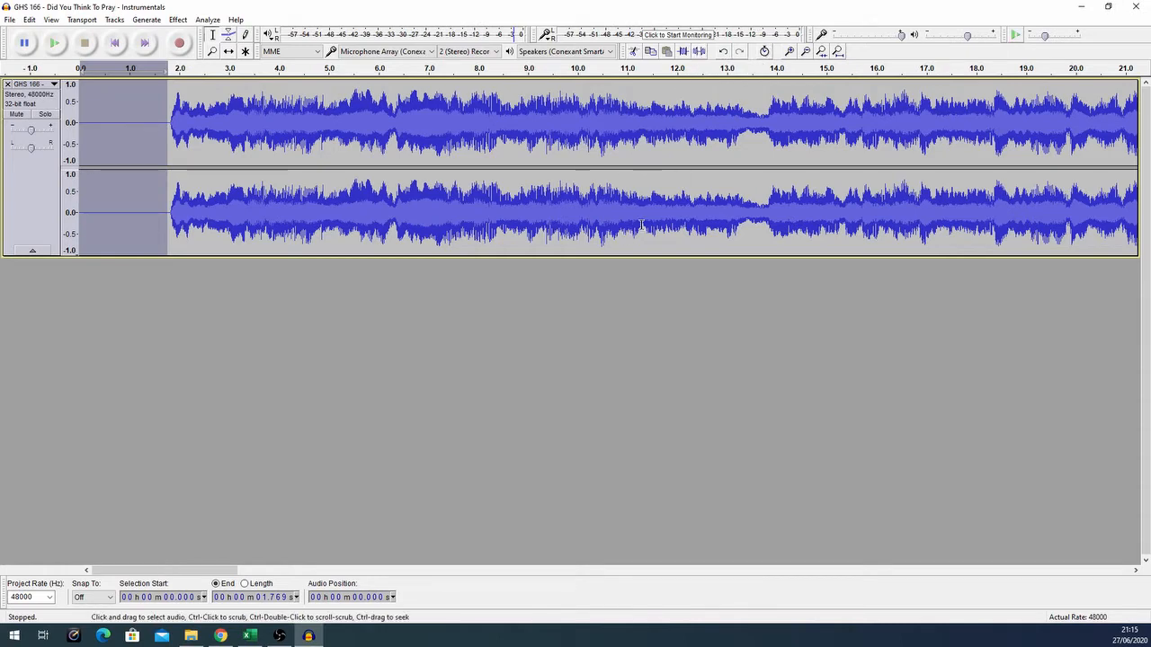
# Silence the gap between the first and second verses, from about 56.5 s to 58.7 s.
pyautogui.hotkey('ctrl', '3')
pyautogui.hotkey('ctrl', '3')
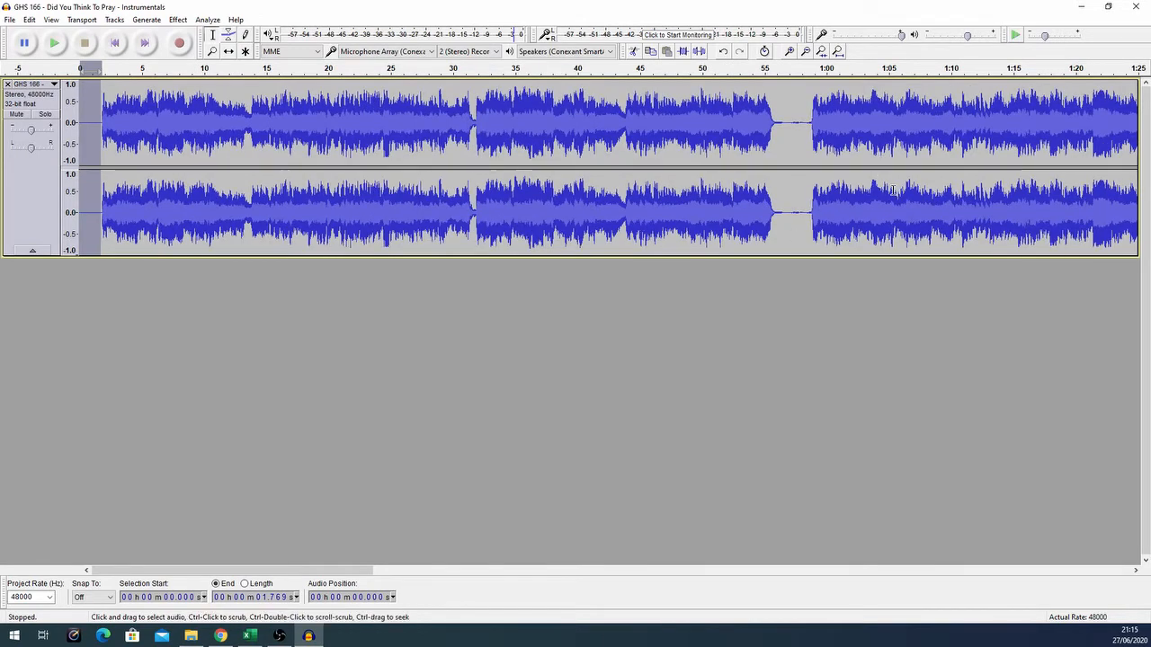
pyautogui.keyDown('ctrl'); pyautogui.scroll(2, 893, 190); pyautogui.keyUp('ctrl')
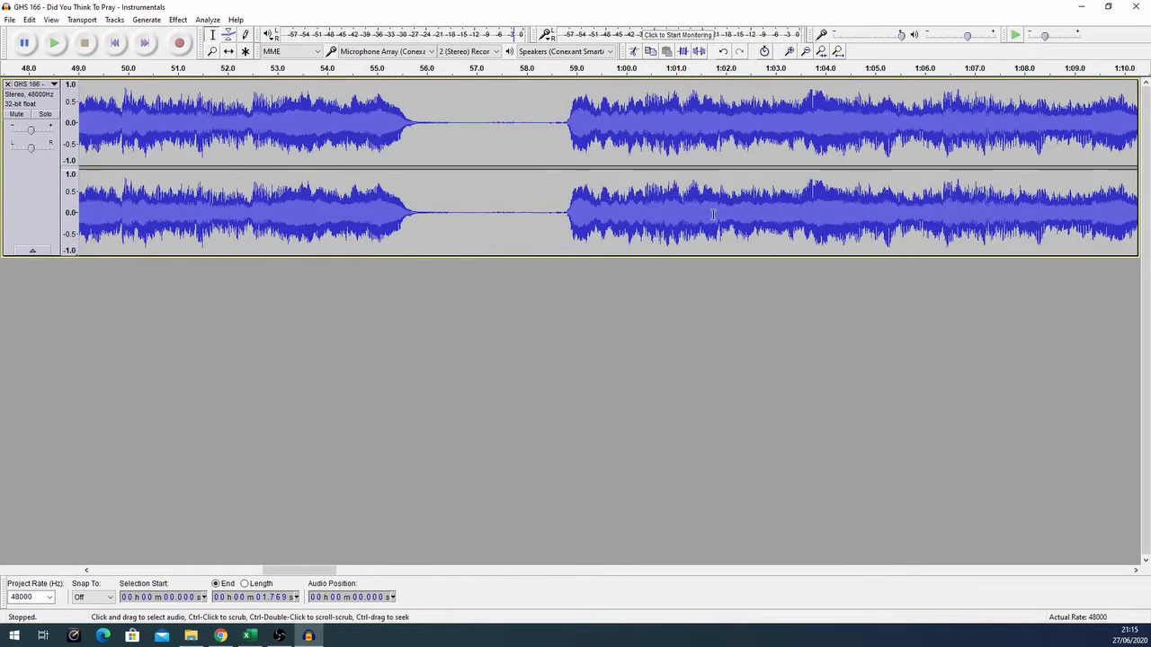
pyautogui.keyDown('ctrl'); pyautogui.scroll(1, 407, 154); pyautogui.keyUp('ctrl')
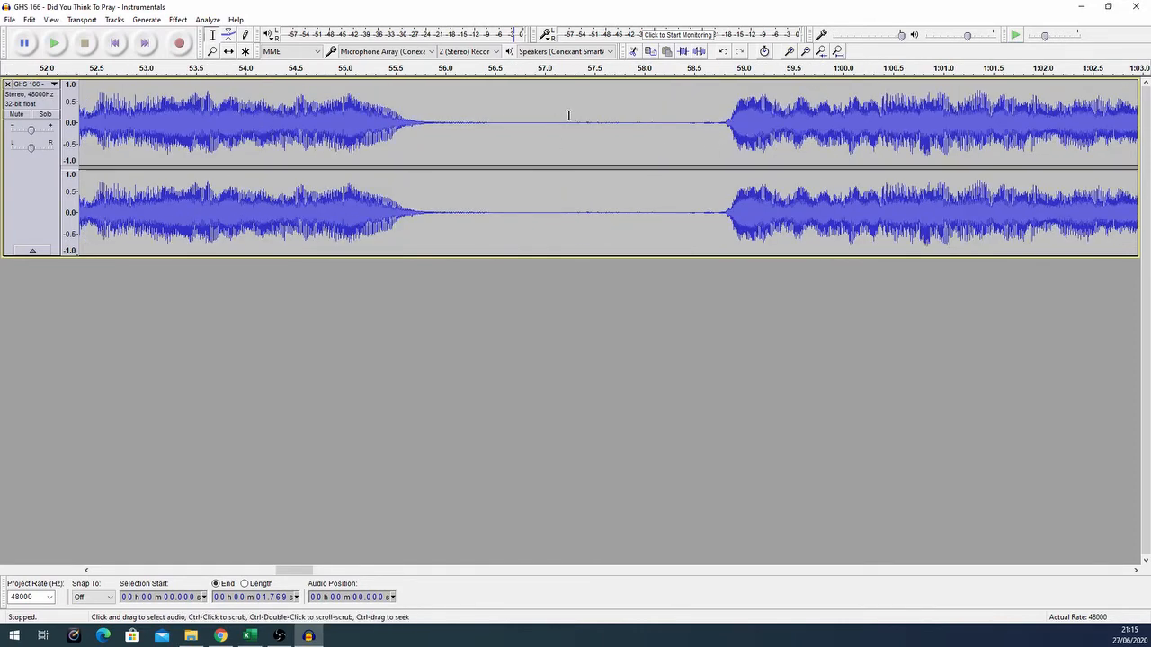
pyautogui.keyDown('ctrl'); pyautogui.scroll(1, 592, 122); pyautogui.keyUp('ctrl')
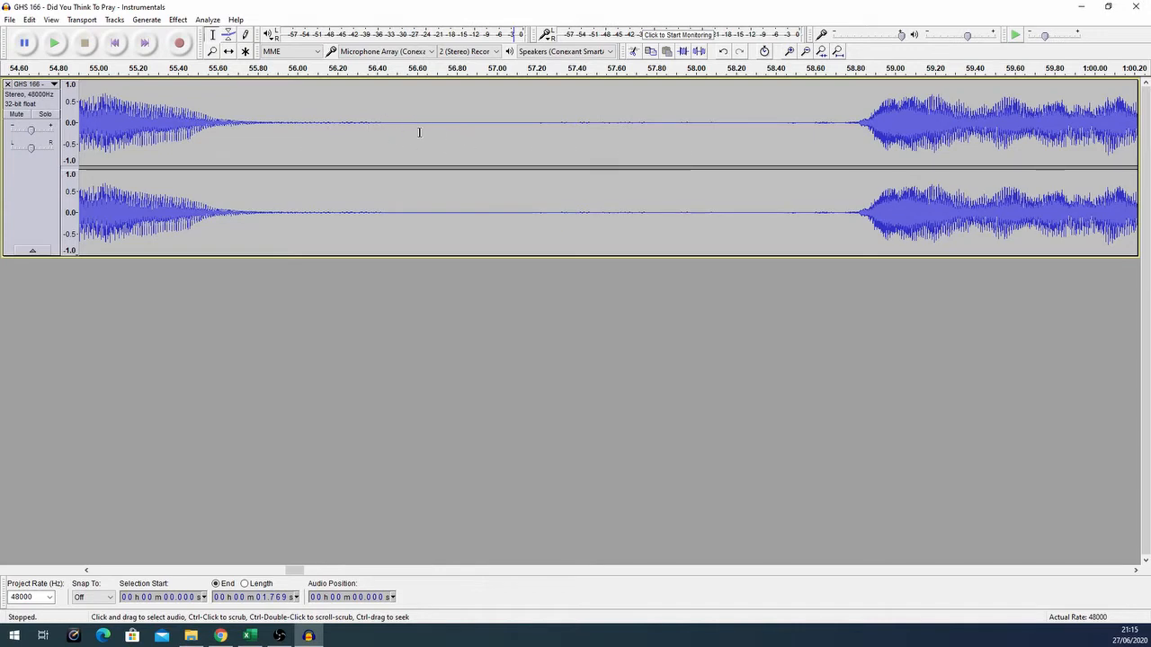
pyautogui.moveTo(393, 128); pyautogui.dragTo(842, 128)
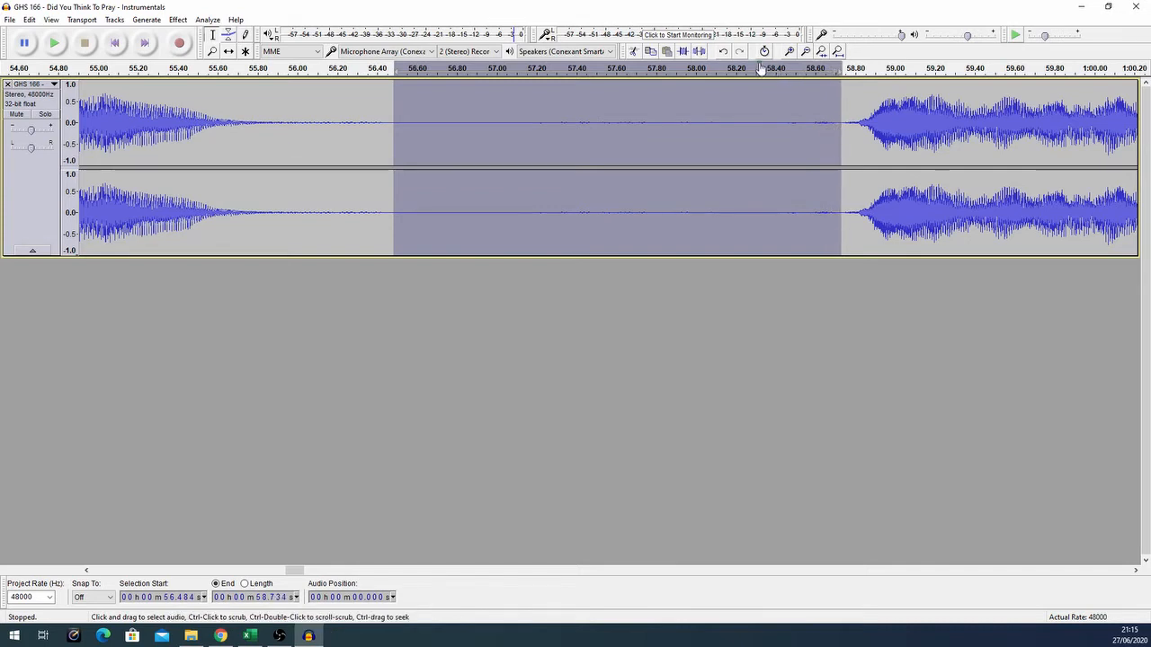
pyautogui.click(705, 51)
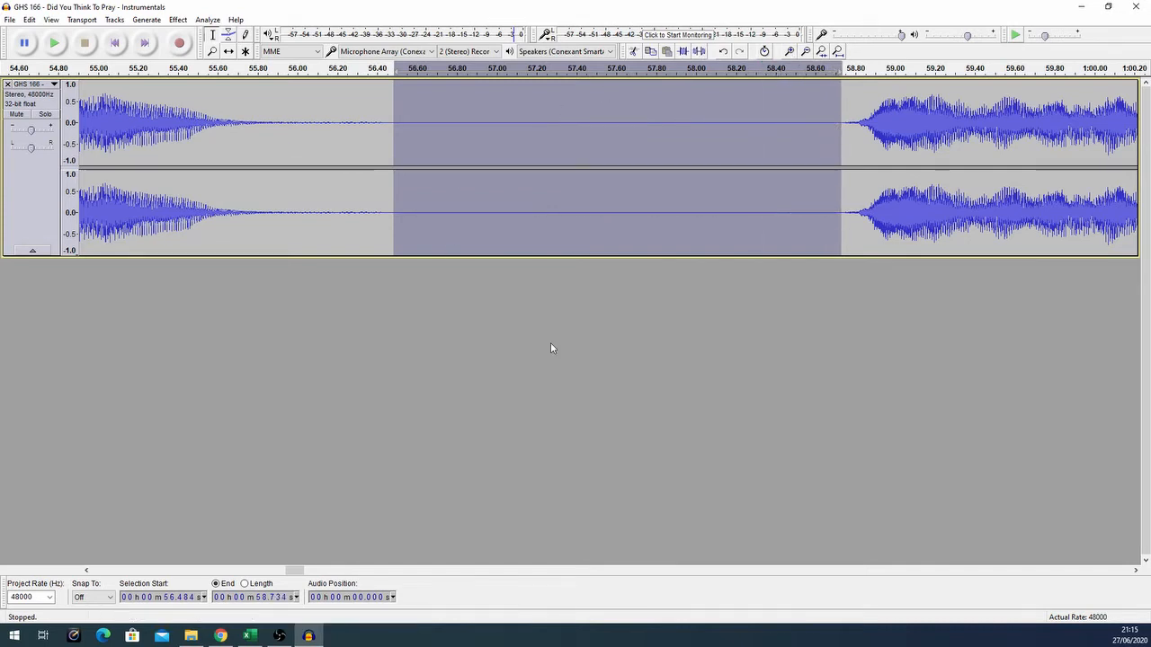
# Play the passage from about 54.5 s across the silenced gap to check the transition.
pyautogui.keyDown('ctrl'); pyautogui.scroll(-1, 209, 298); pyautogui.keyUp('ctrl')
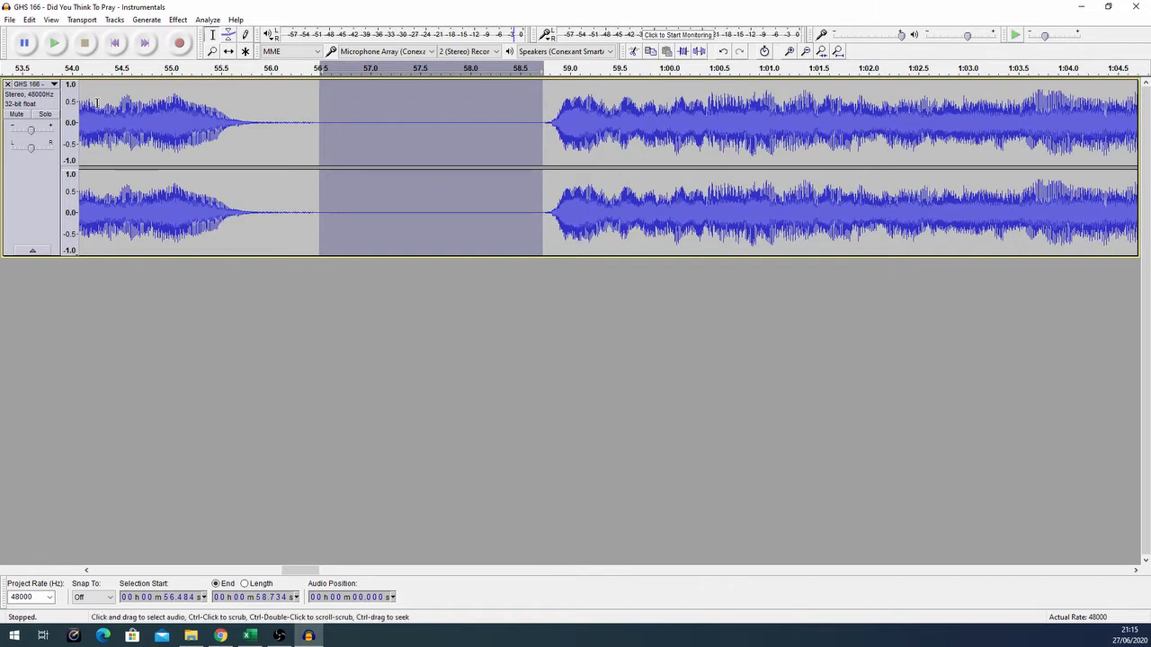
pyautogui.click(121, 68)
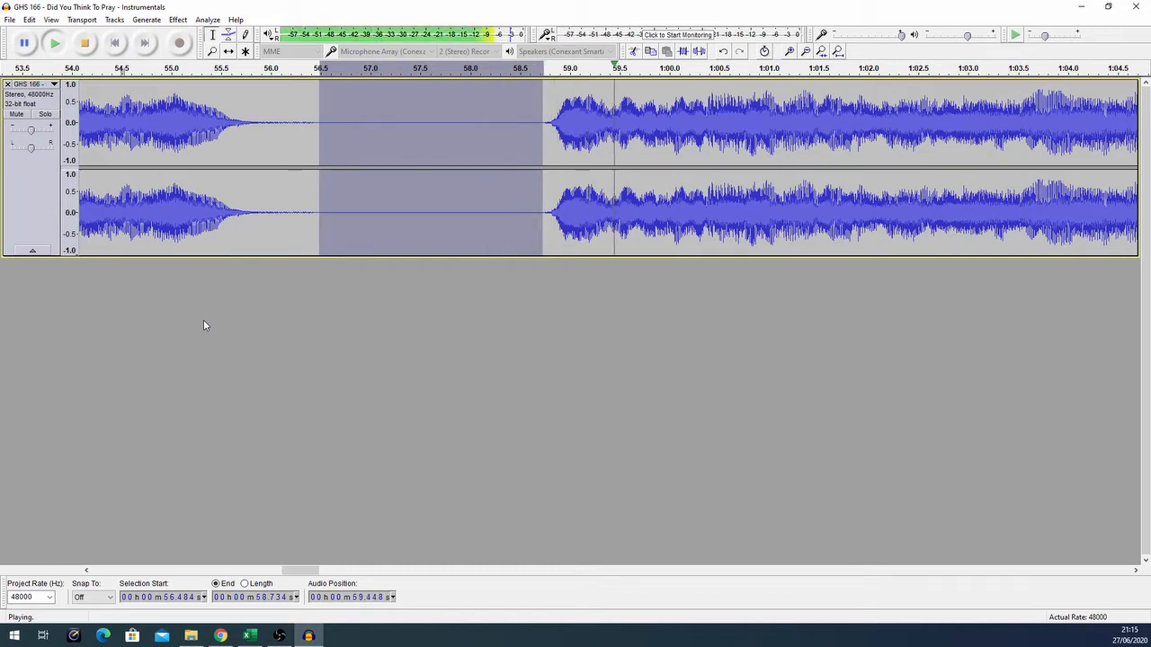
pyautogui.click(84, 43)
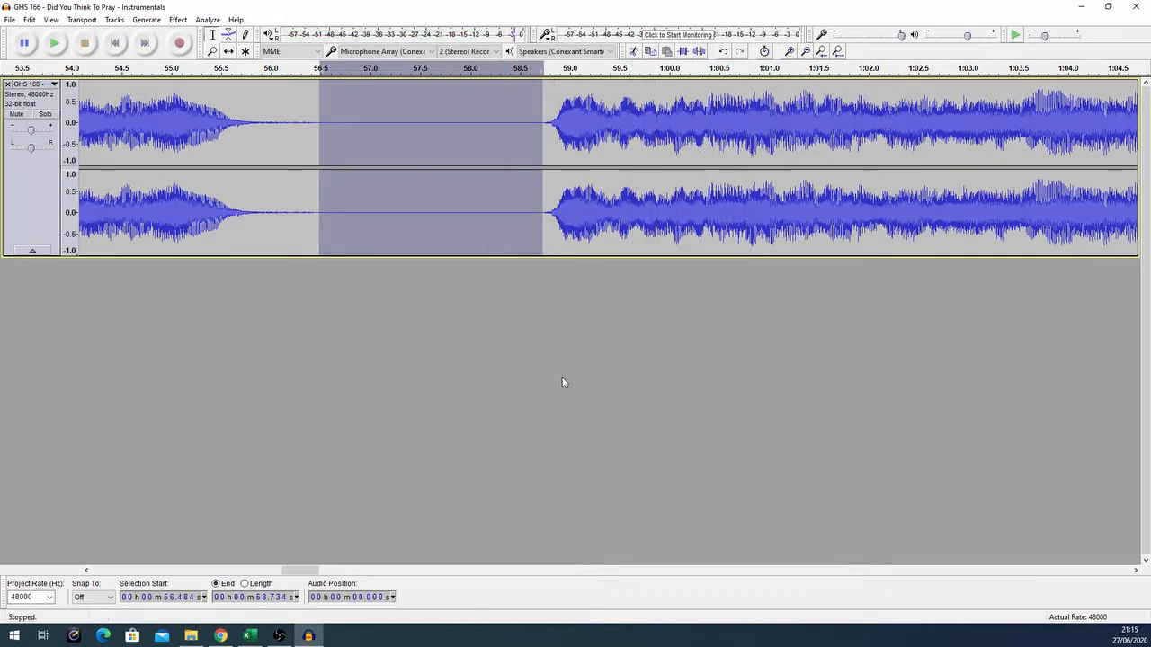
# Silence the gap between the second and third verses, from about 1:53.0 to 1:55.8.
pyautogui.hotkey('ctrl', '3')
pyautogui.hotkey('ctrl', '3')
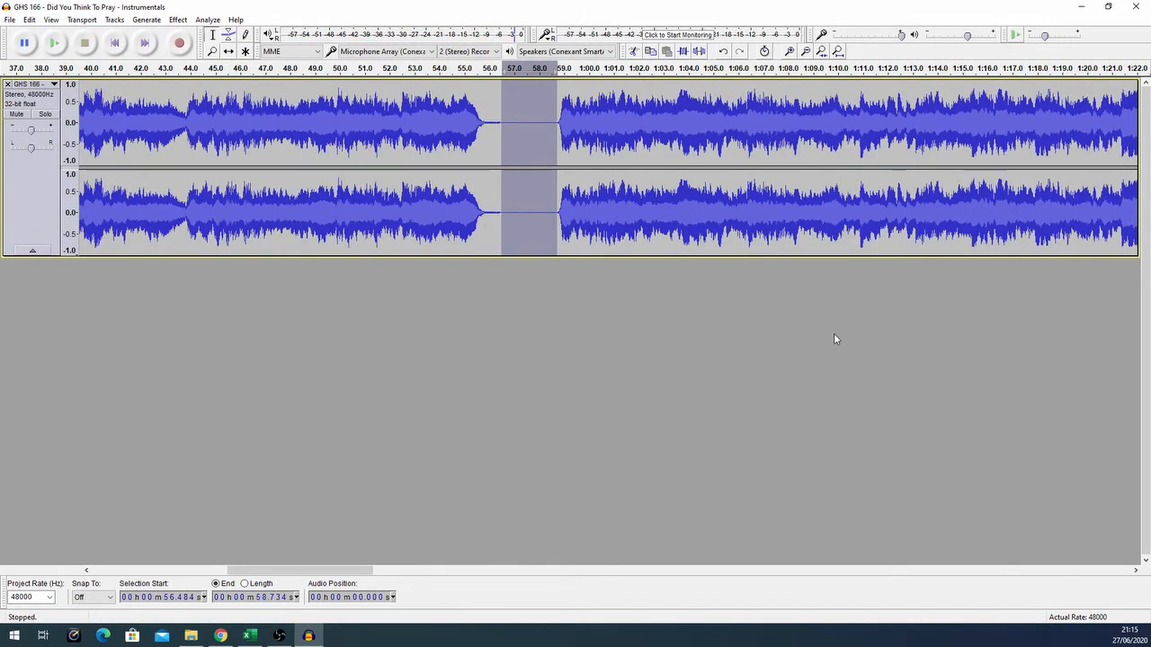
pyautogui.hotkey('ctrl', '3')
pyautogui.hotkey('ctrl', '3')
pyautogui.hotkey('ctrl', '3')
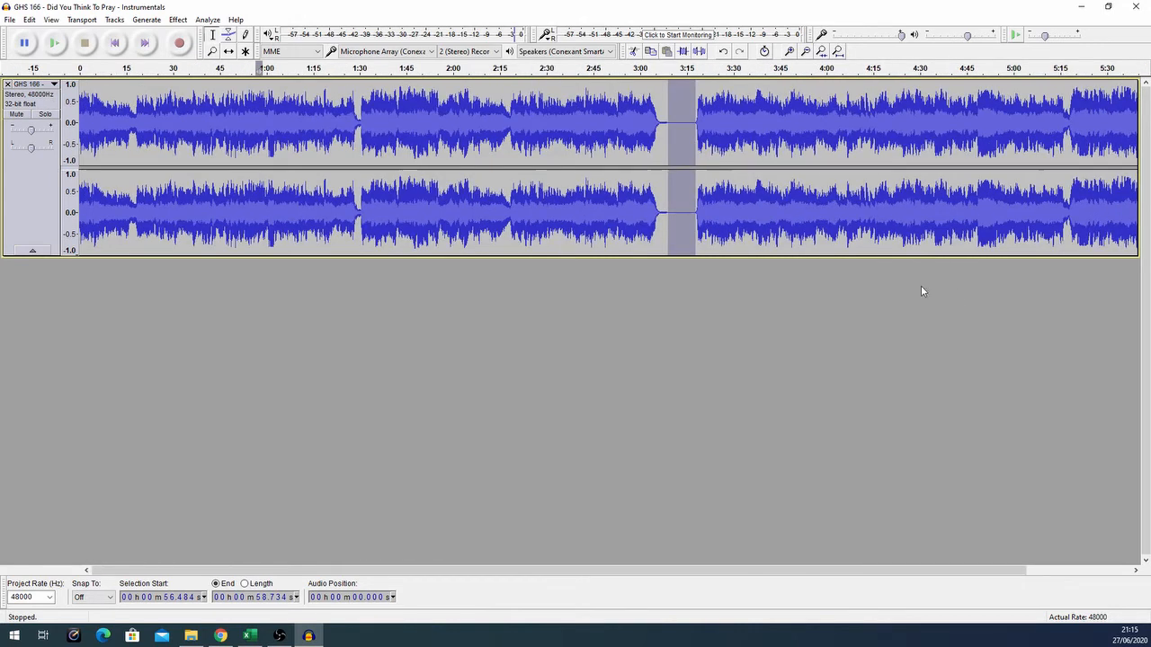
pyautogui.hotkey('ctrl', '3')
pyautogui.hotkey('ctrl', '3')
pyautogui.hotkey('ctrl', '3')
pyautogui.moveTo(278, 143); pyautogui.dragTo(822, 162)
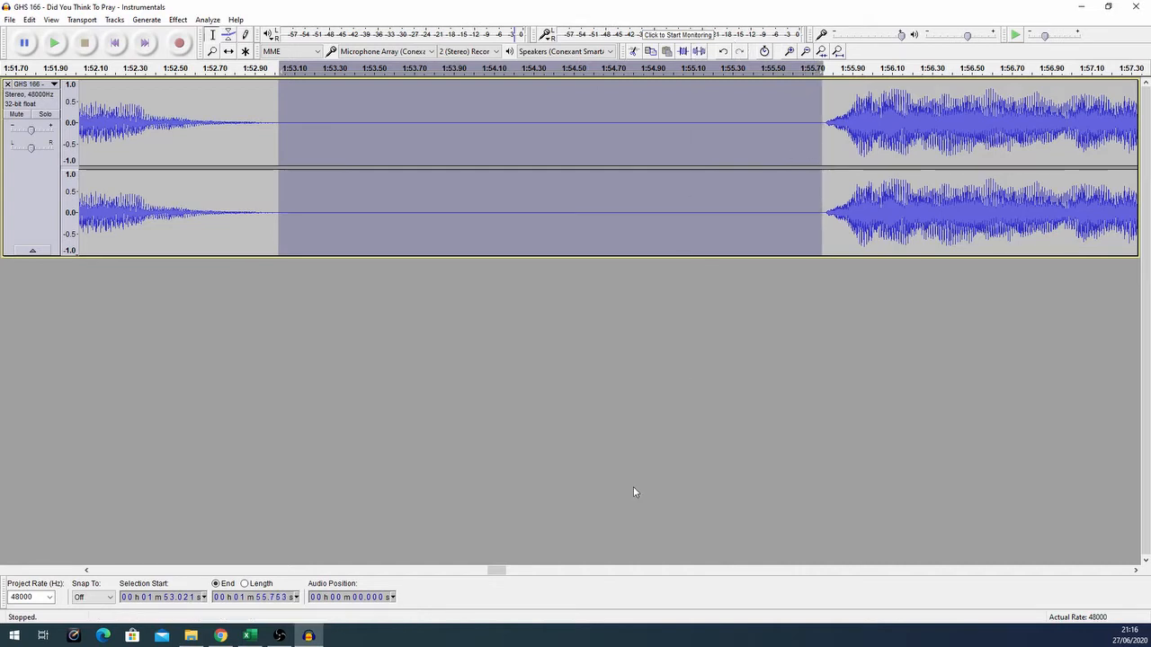
pyautogui.click(620, 401)
# Silence the gap between the third and fourth verses, from about 2:50.0 to 2:52.7.
pyautogui.keyDown('ctrl'); pyautogui.scroll(-3, 619, 401); pyautogui.keyUp('ctrl')
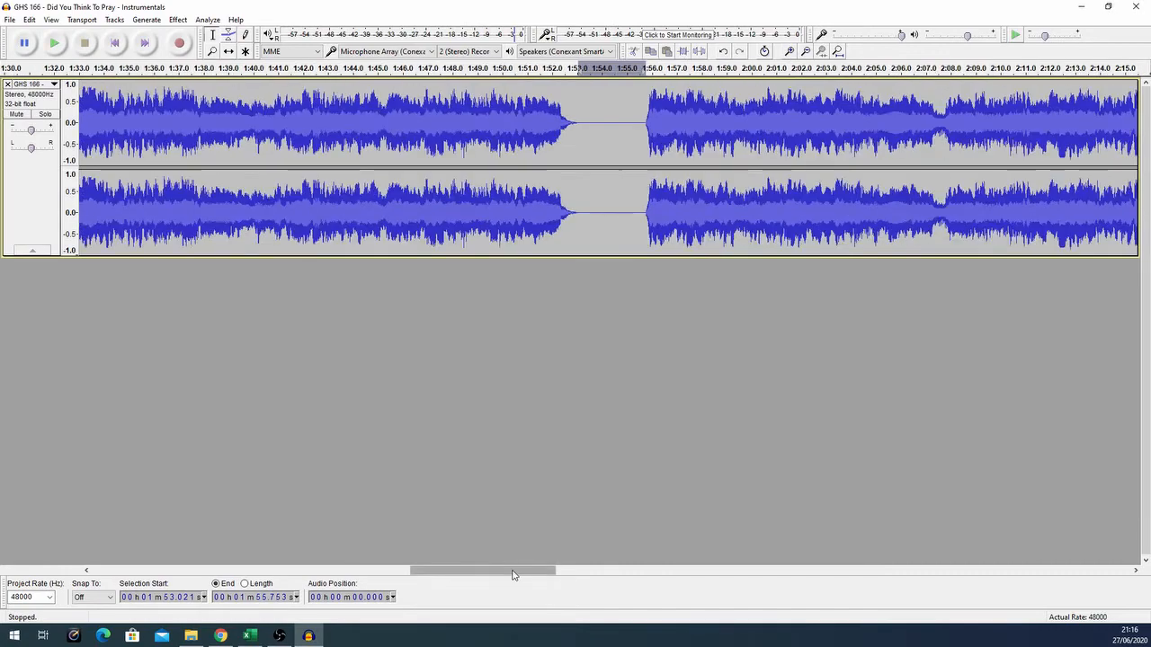
pyautogui.moveTo(512, 575); pyautogui.dragTo(719, 549)
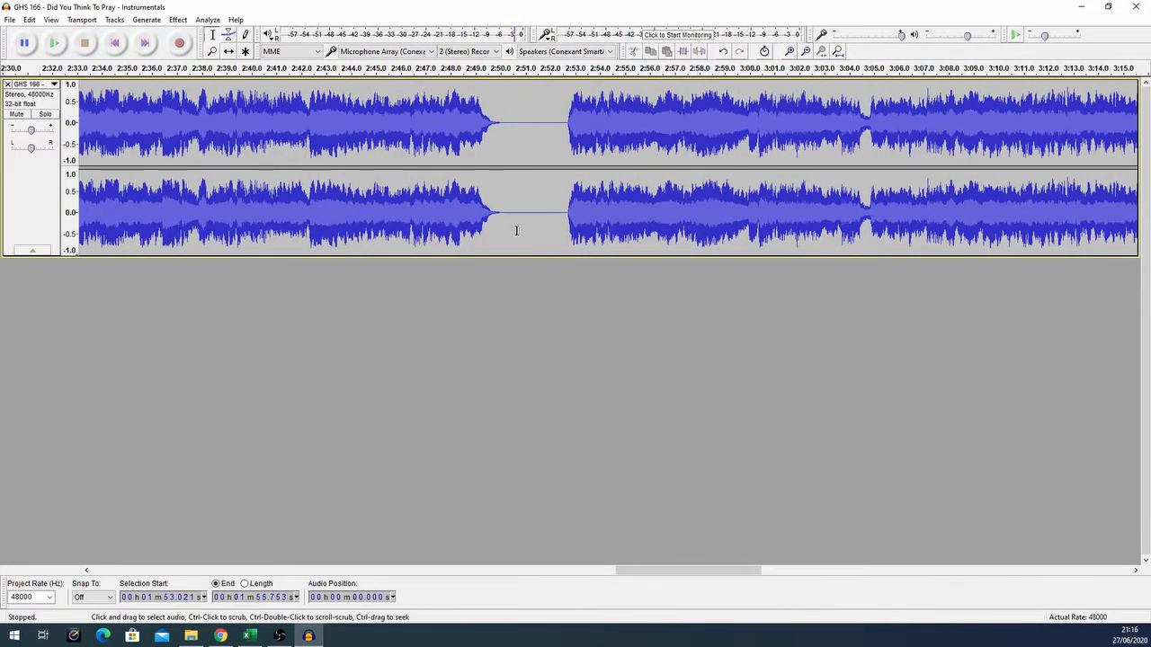
pyautogui.scroll(3, 515, 229)
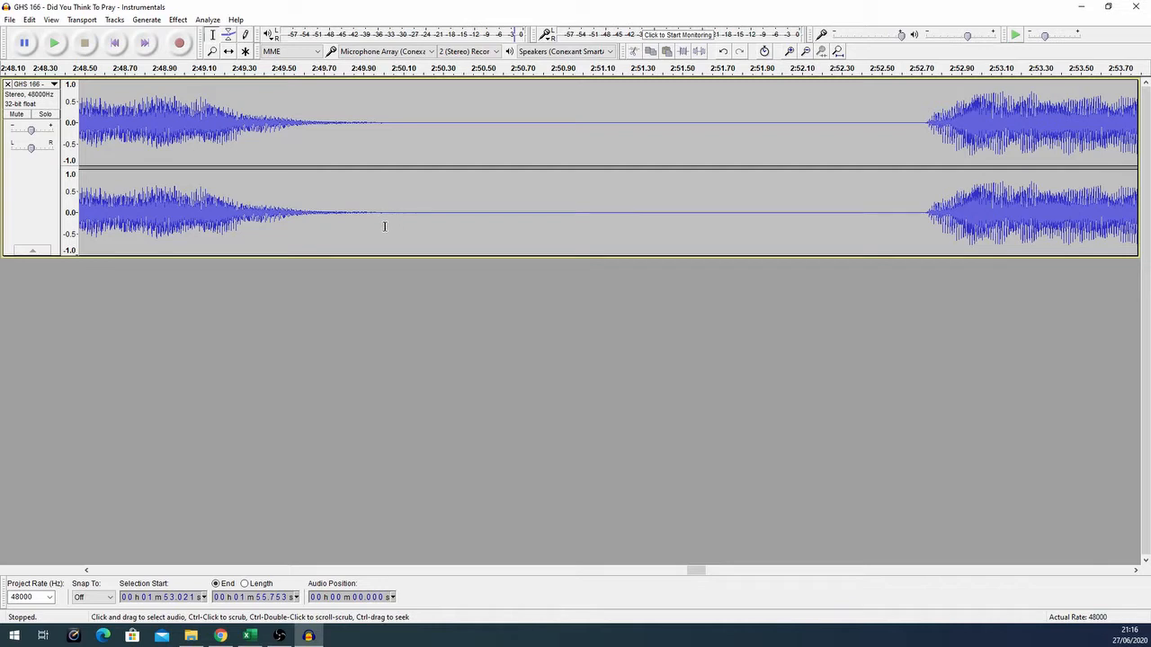
pyautogui.moveTo(380, 222); pyautogui.dragTo(922, 222)
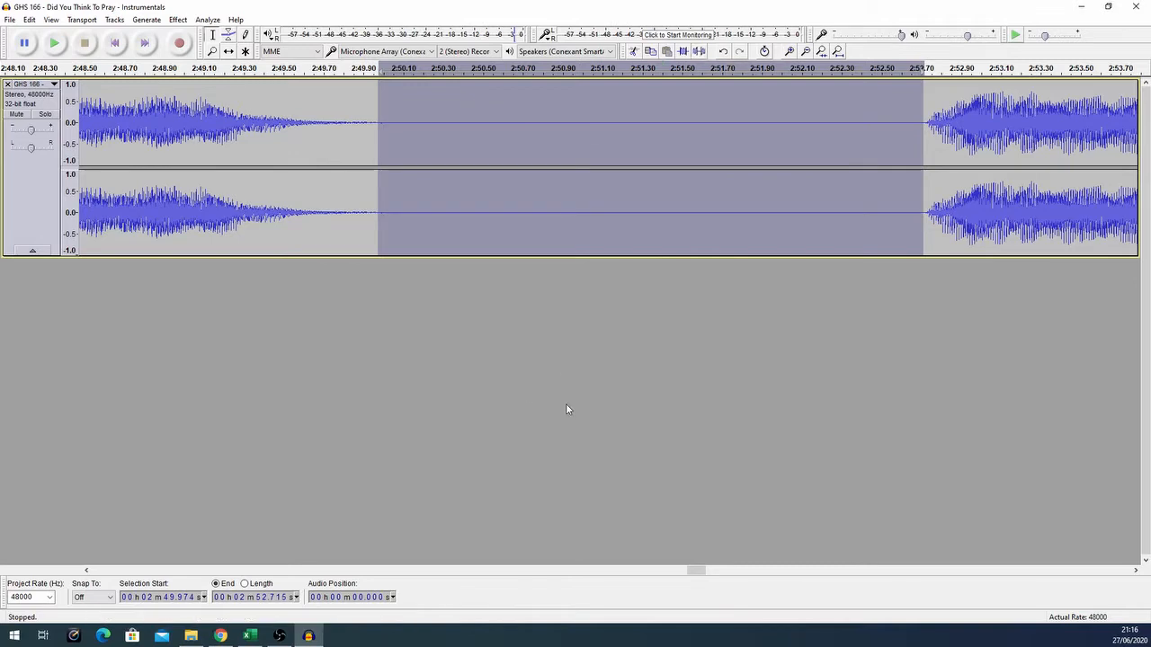
# Silence the gap between the fourth and fifth verses, from about 3:46.9 to 3:49.8.
pyautogui.scroll(-3, 548, 411)
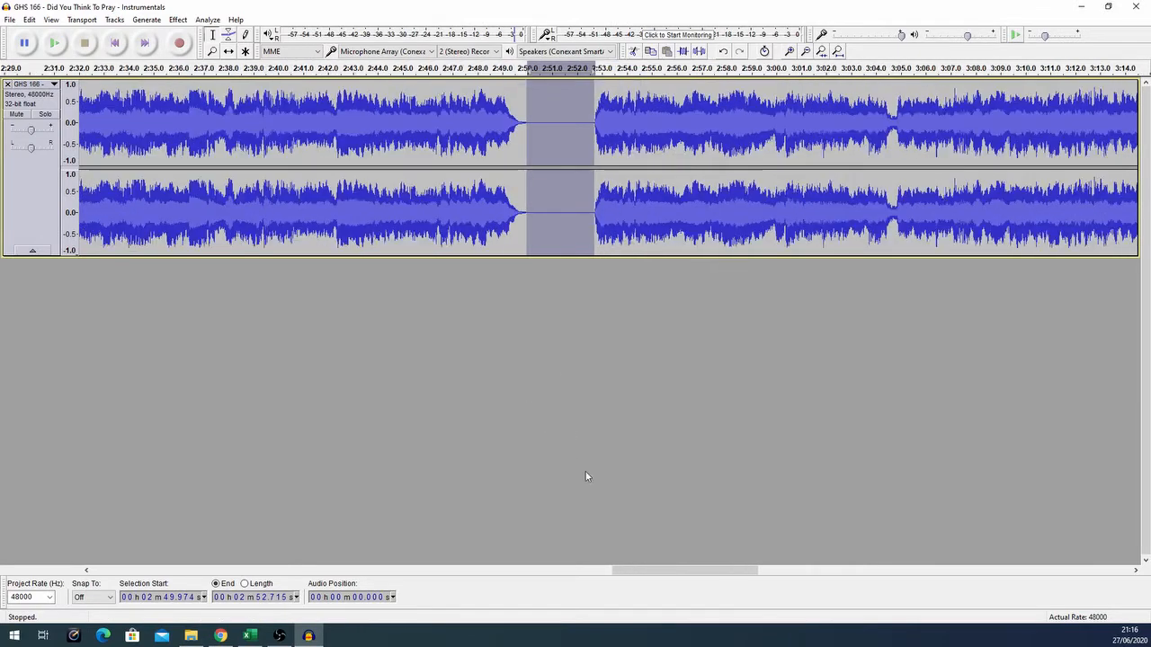
pyautogui.moveTo(645, 578); pyautogui.dragTo(829, 550)
pyautogui.scroll(2, 731, 297)
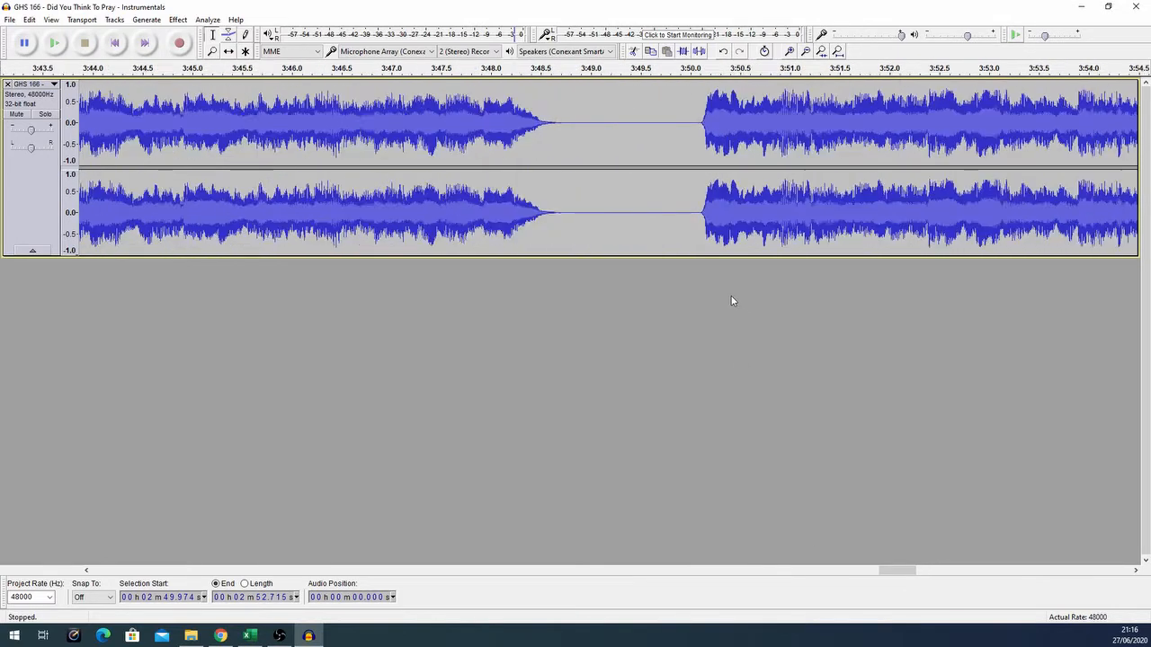
pyautogui.scroll(-1, 730, 301)
pyautogui.scroll(2, 730, 300)
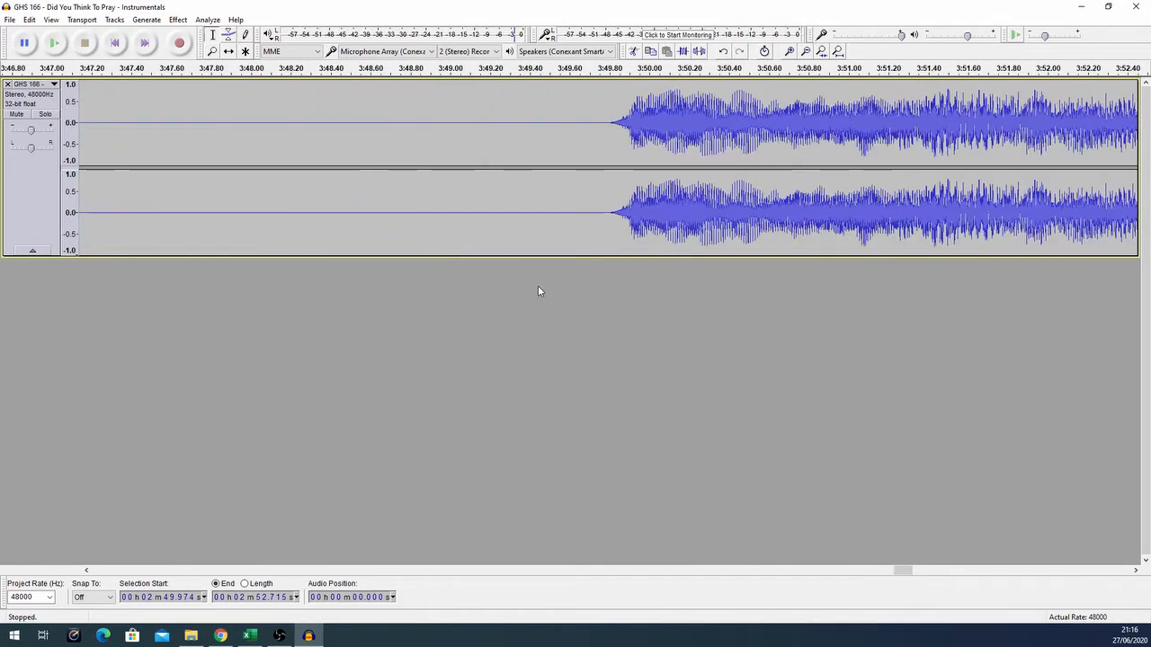
pyautogui.scroll(-1, 538, 285)
pyautogui.moveTo(290, 218); pyautogui.dragTo(570, 216)
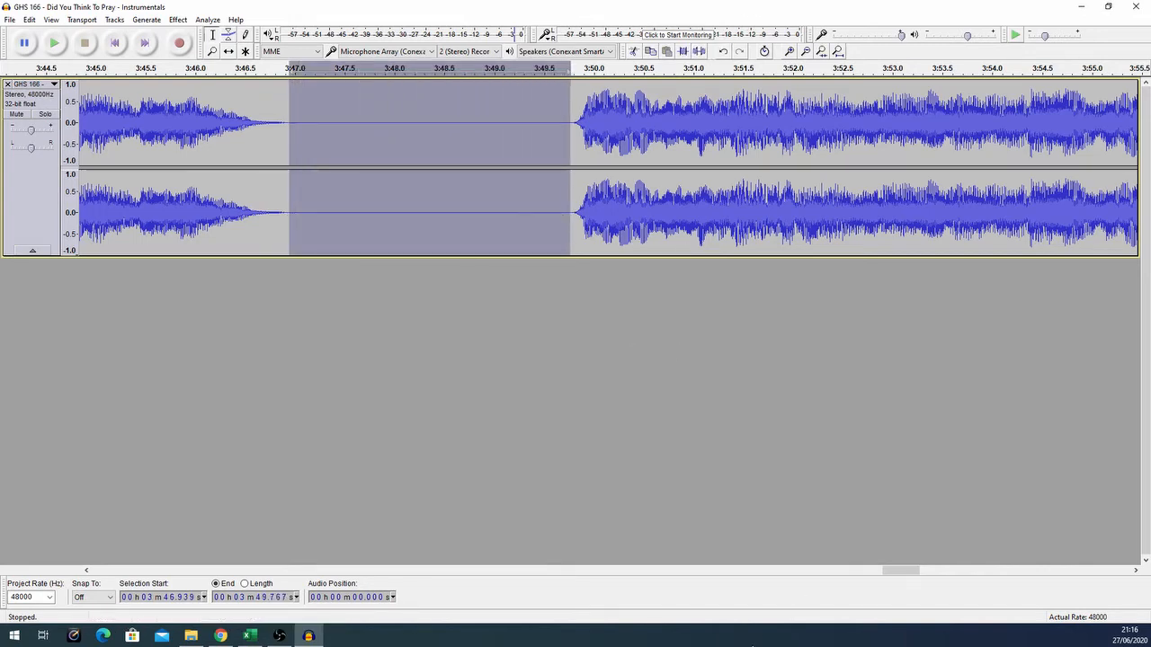
# Select the whole track and play its opening to about 21 s to check the cleaned-up sound.
pyautogui.hotkey('ctrl', '3')
pyautogui.hotkey('ctrl', '3')
pyautogui.hotkey('ctrl', '3')
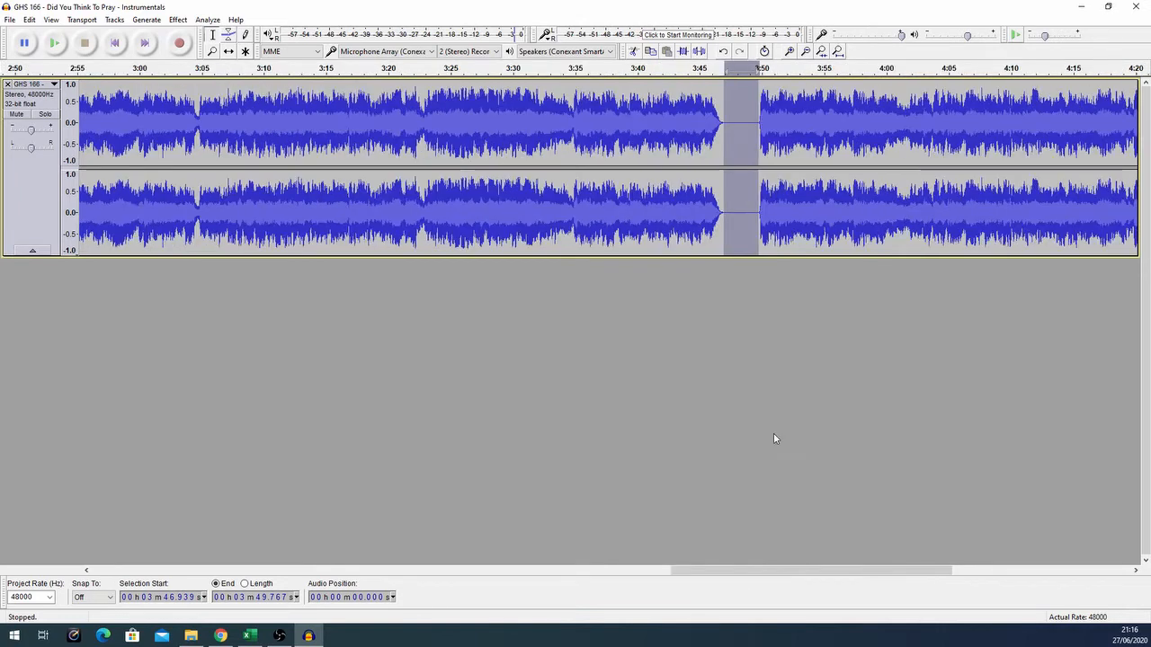
pyautogui.moveTo(751, 577); pyautogui.dragTo(146, 503)
pyautogui.hotkey('ctrl', '3')
pyautogui.hotkey('ctrl', '3')
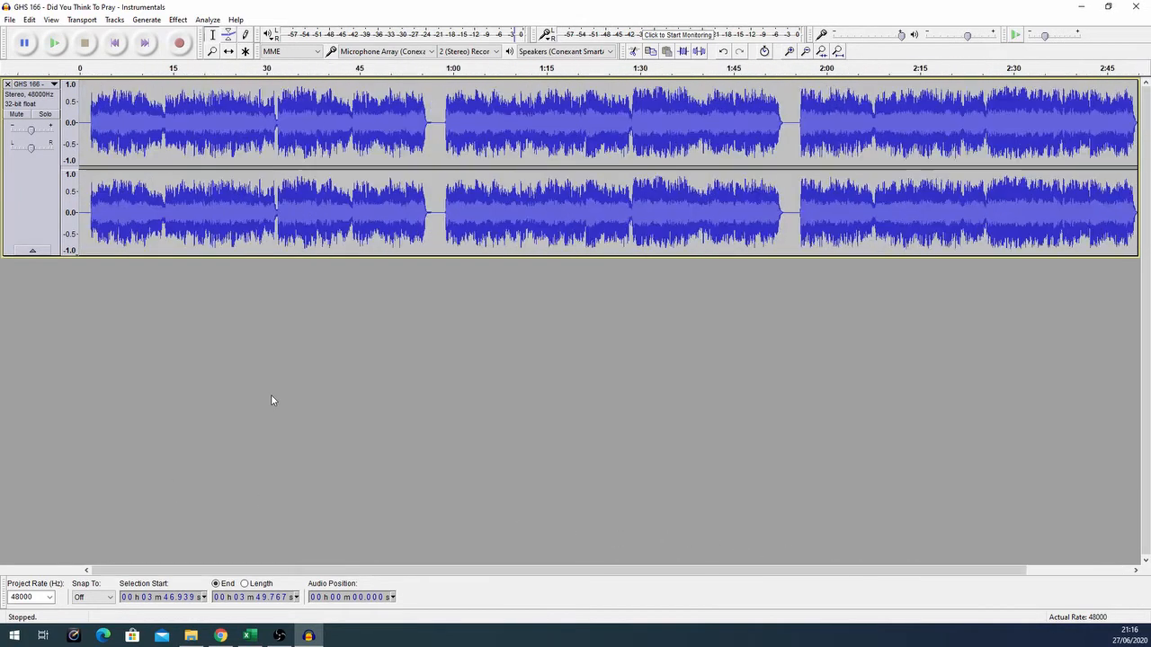
pyautogui.hotkey('ctrl', '3')
pyautogui.hotkey('ctrl', '3')
pyautogui.hotkey('ctrl', '1')
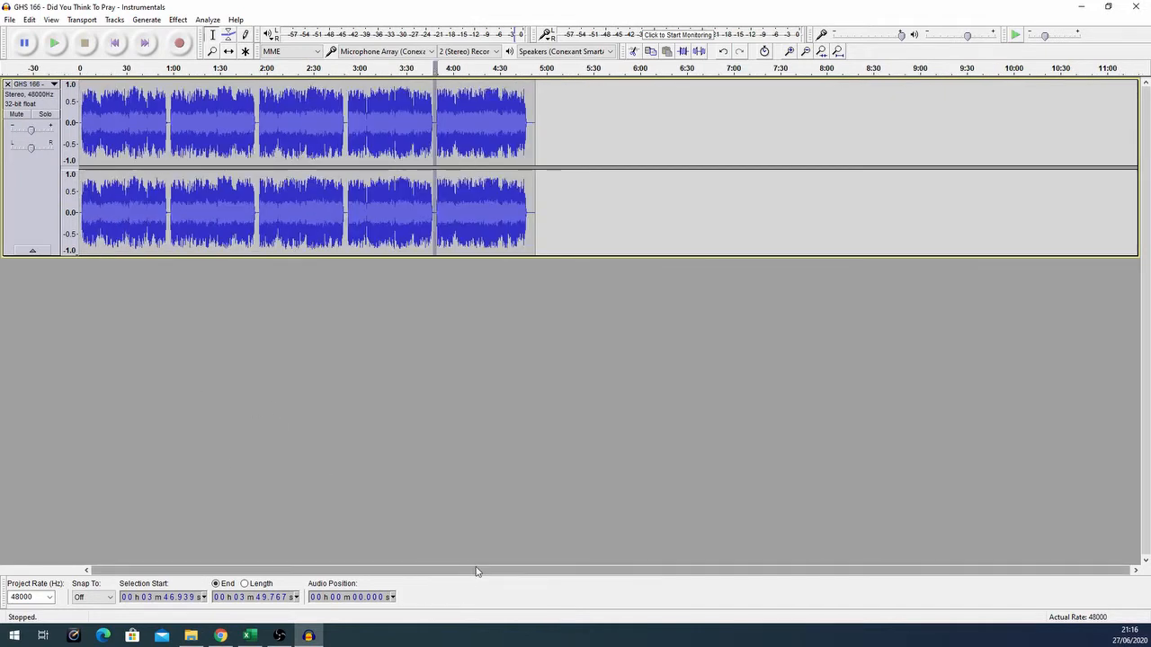
pyautogui.click(356, 361)
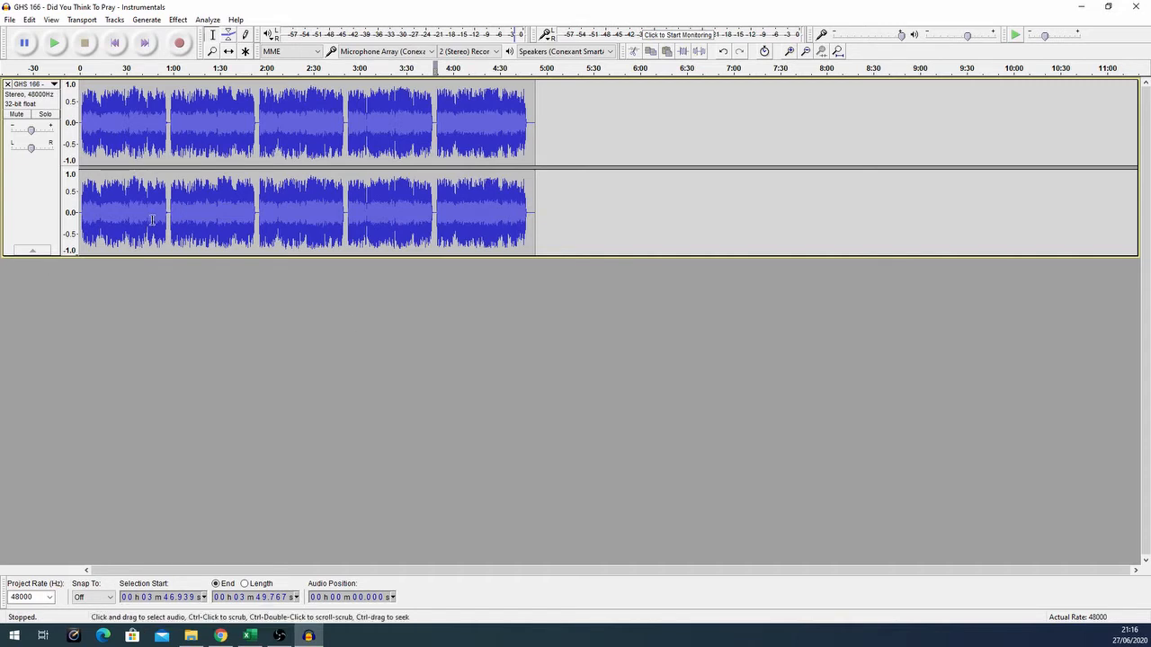
pyautogui.click(23, 187)
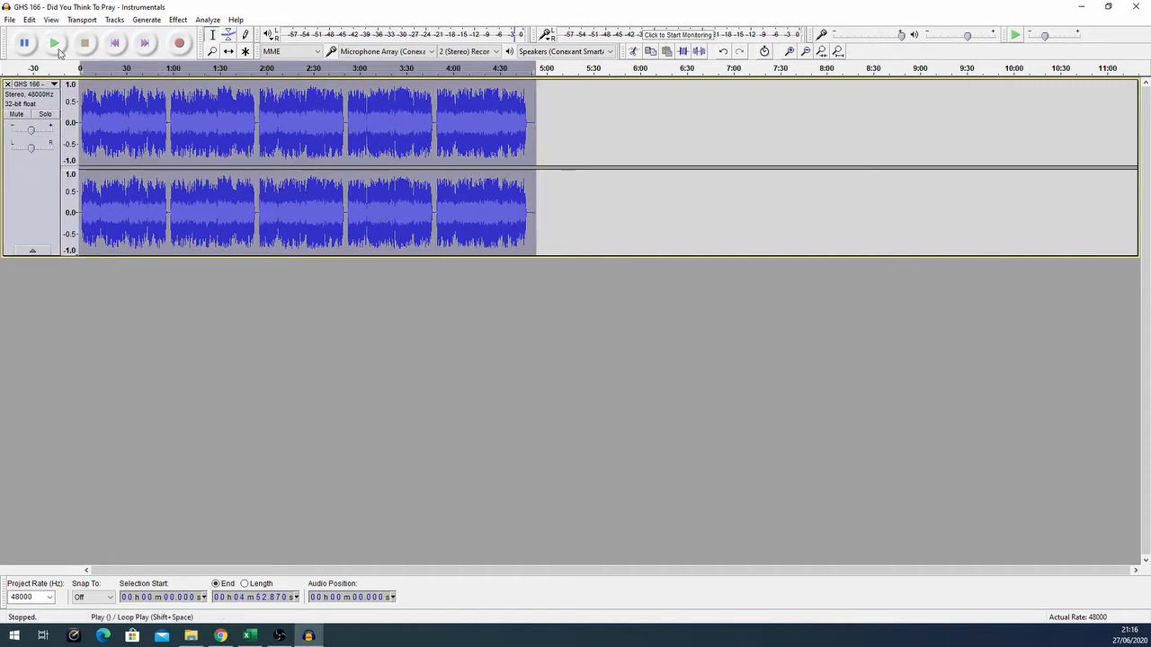
pyautogui.click(54, 43)
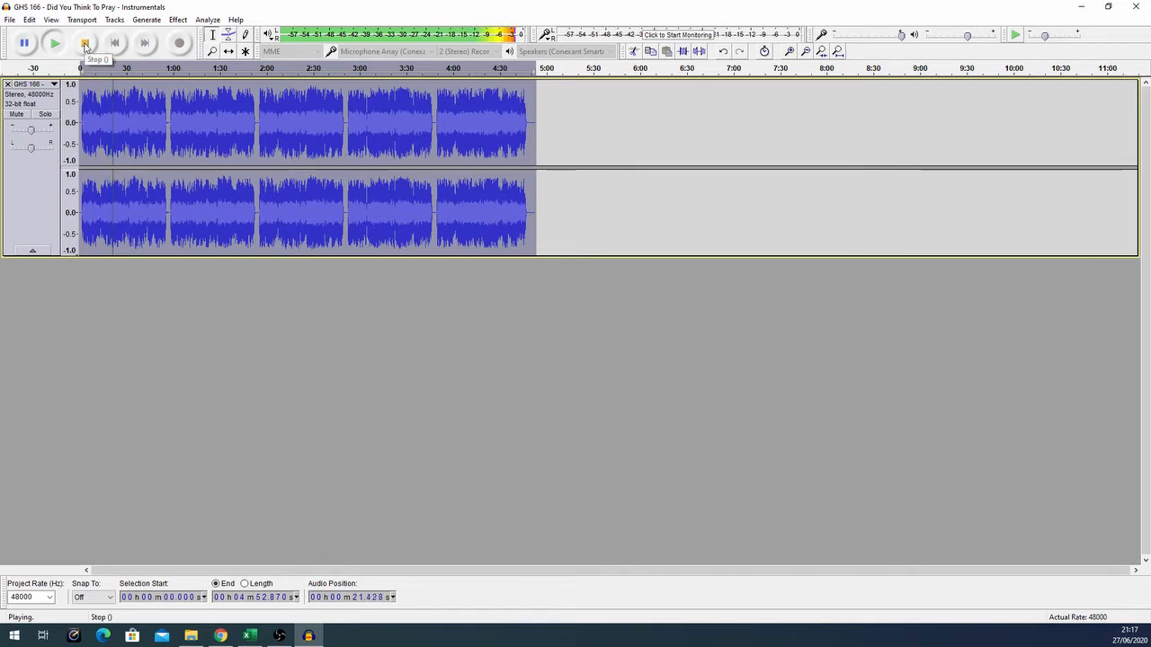
pyautogui.click(85, 45)
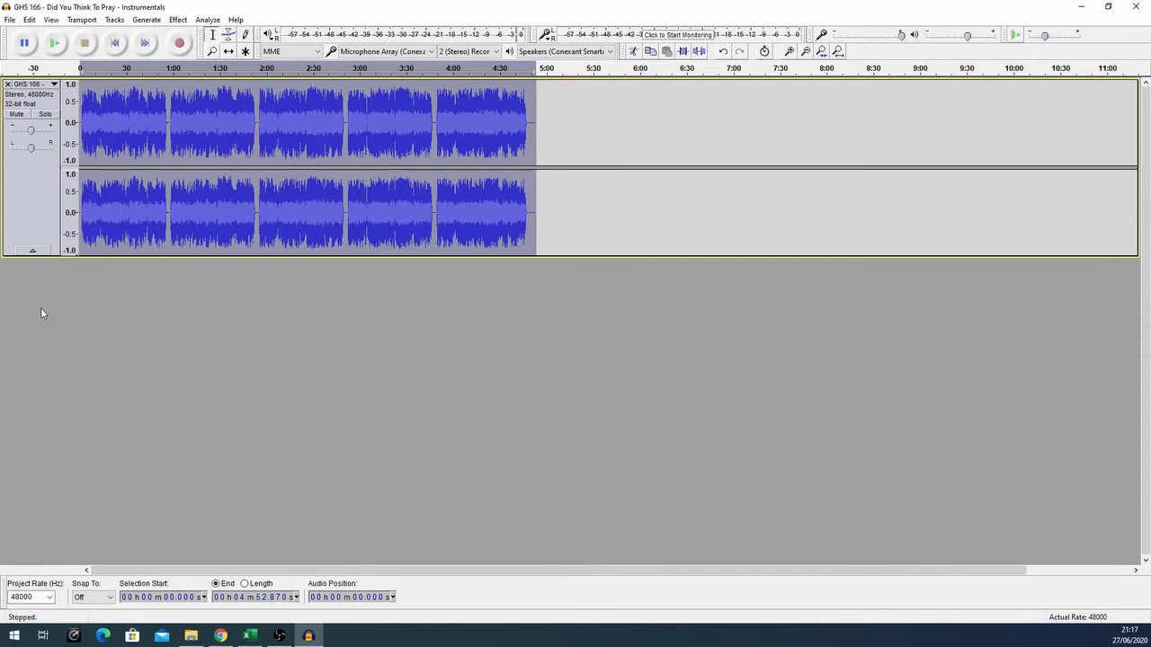
# Play the track from the start of the second verse, at about 58 s, to check the sound after the silenced gap.
pyautogui.hotkey('ctrl', '1')
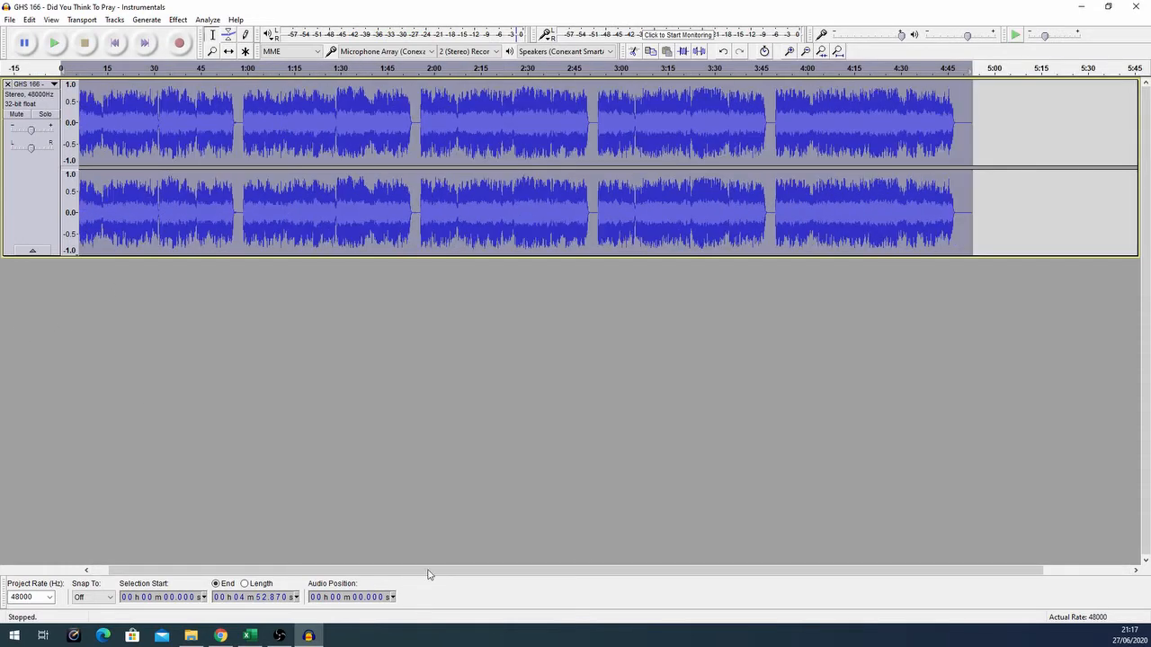
pyautogui.moveTo(364, 570); pyautogui.dragTo(344, 568)
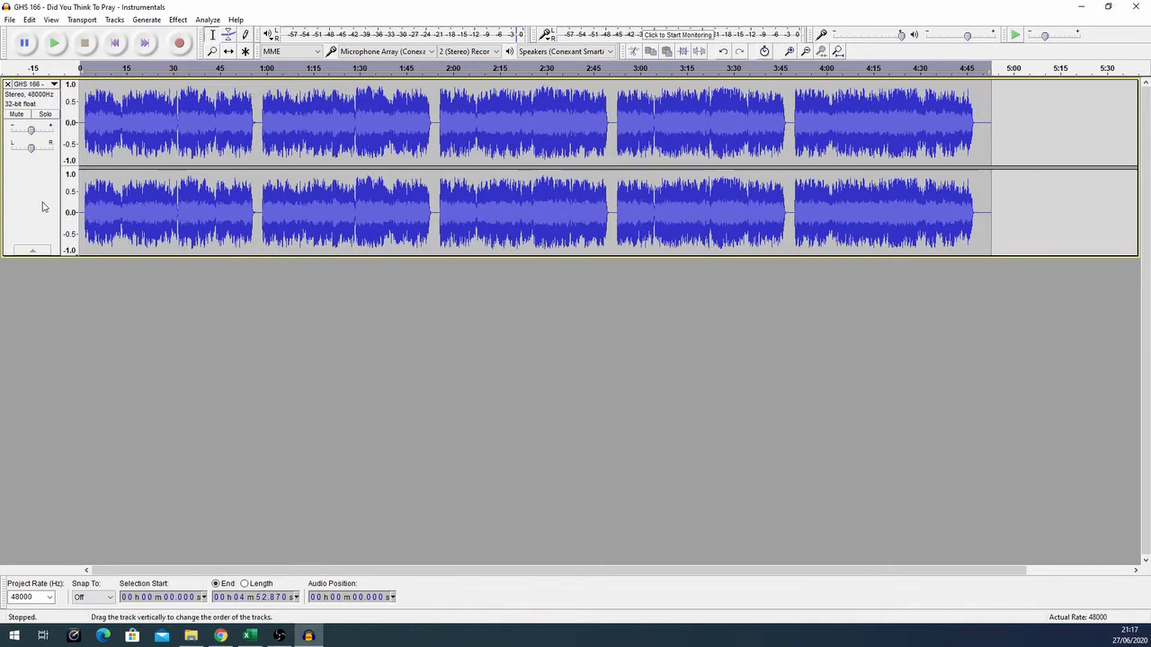
pyautogui.click(44, 206)
pyautogui.click(258, 342)
pyautogui.click(262, 72)
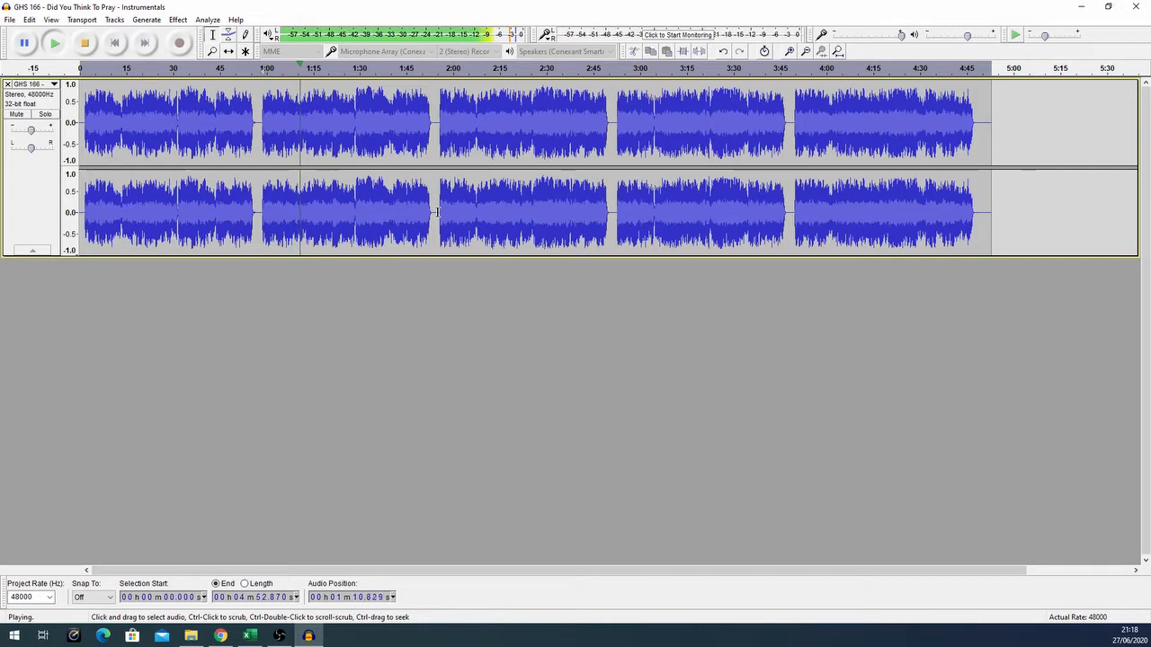
pyautogui.click(84, 42)
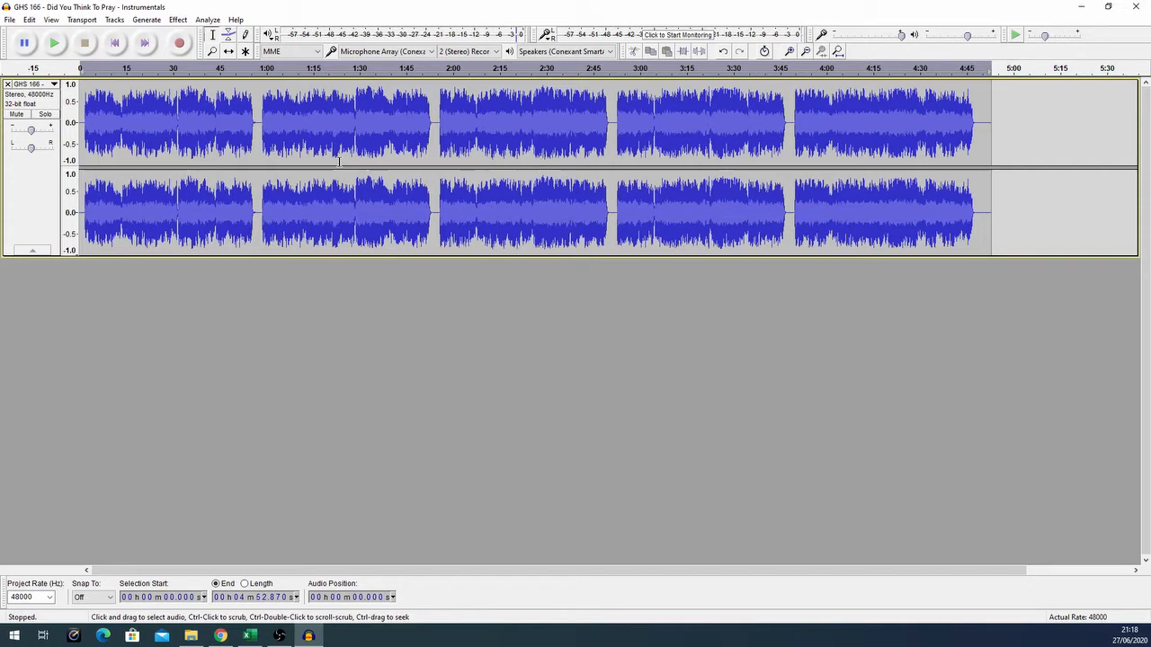
# Duplicate the whole cleaned-up track twice to make three identical stereo tracks.
pyautogui.click(34, 184)
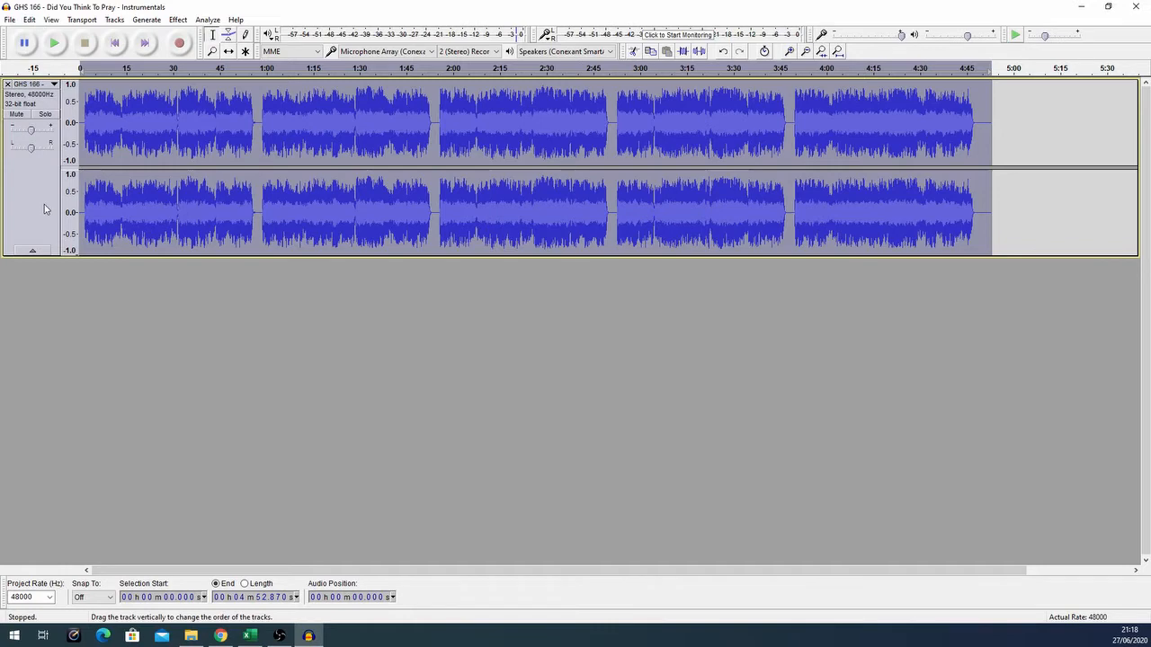
pyautogui.click(30, 20)
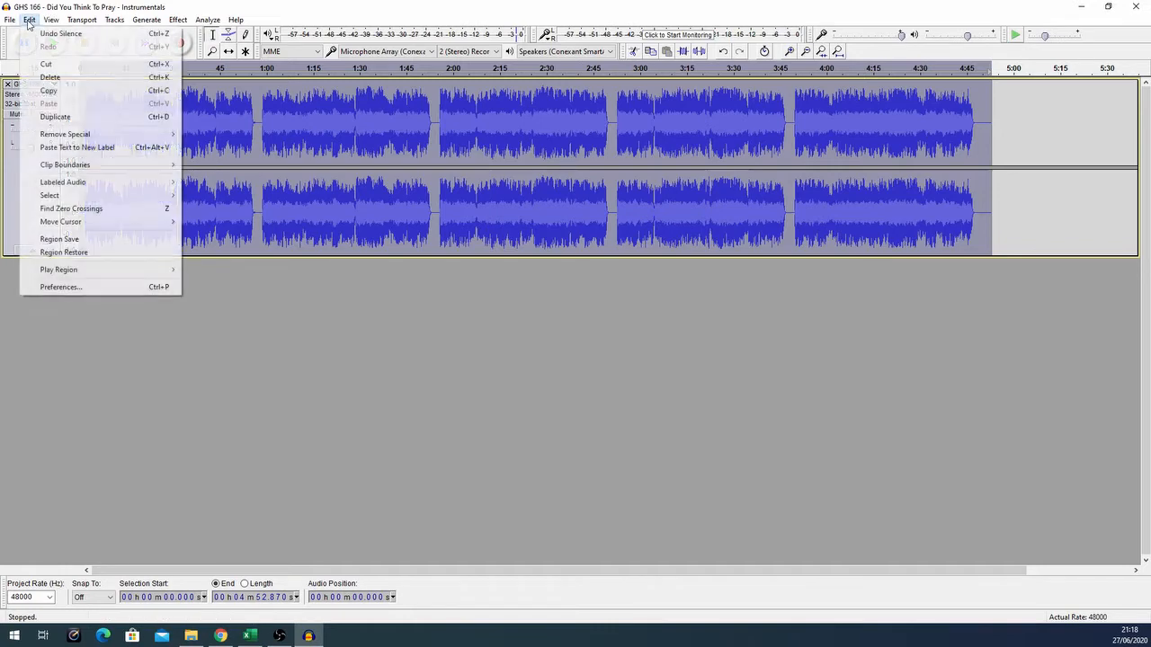
pyautogui.click(78, 118)
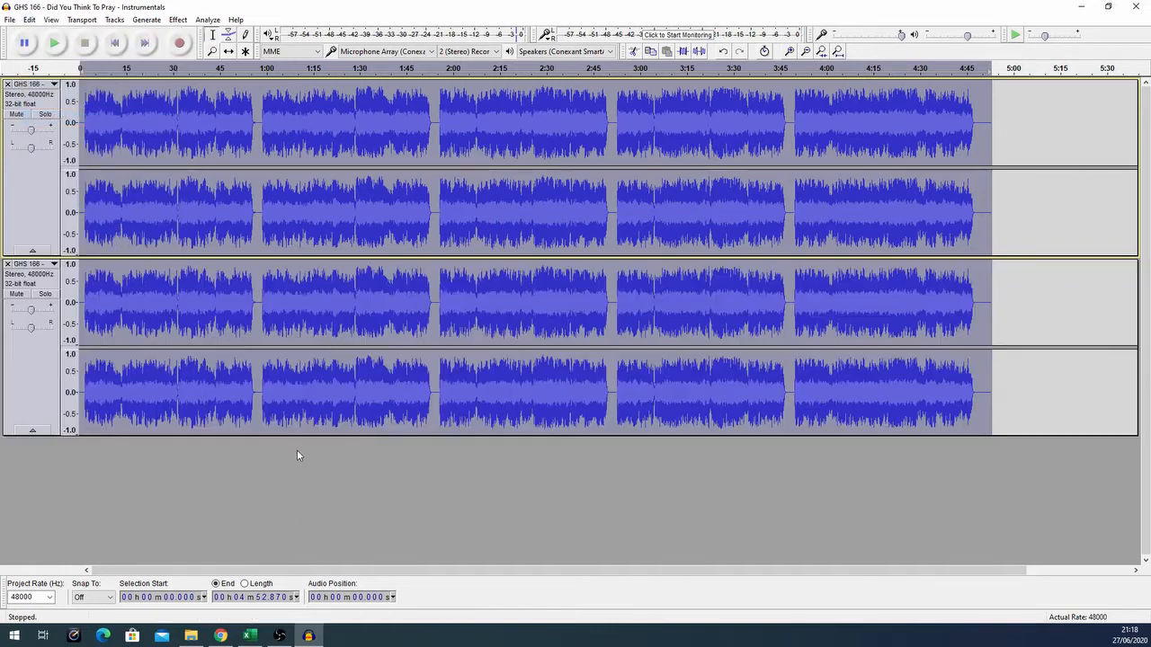
pyautogui.click(27, 377)
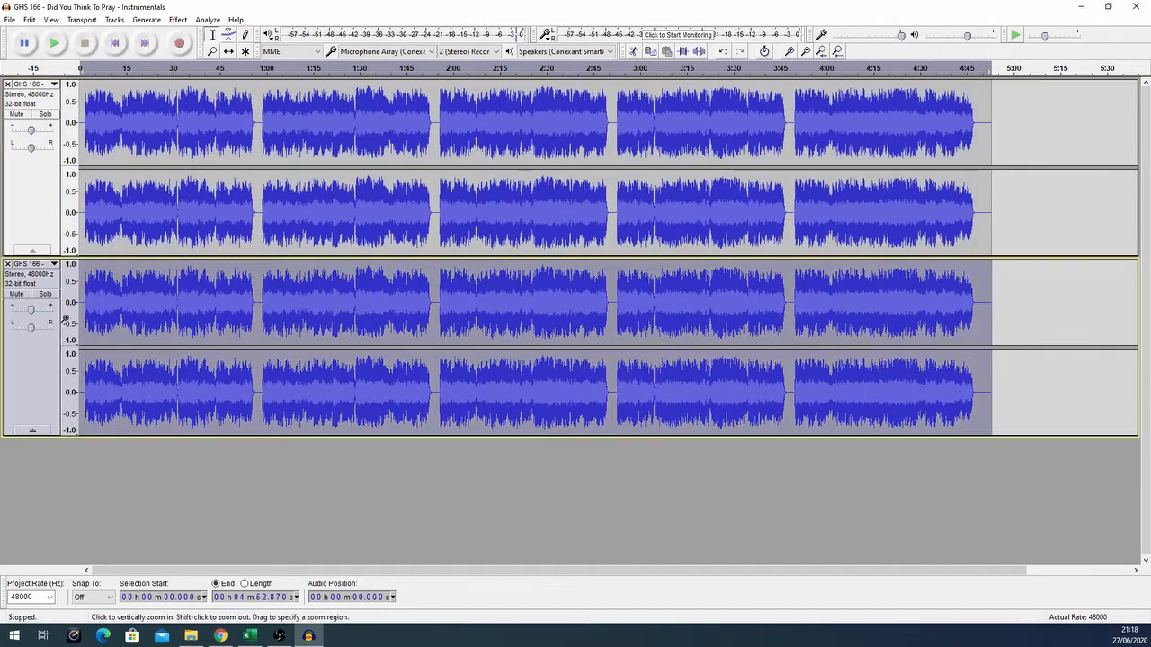
pyautogui.click(30, 20)
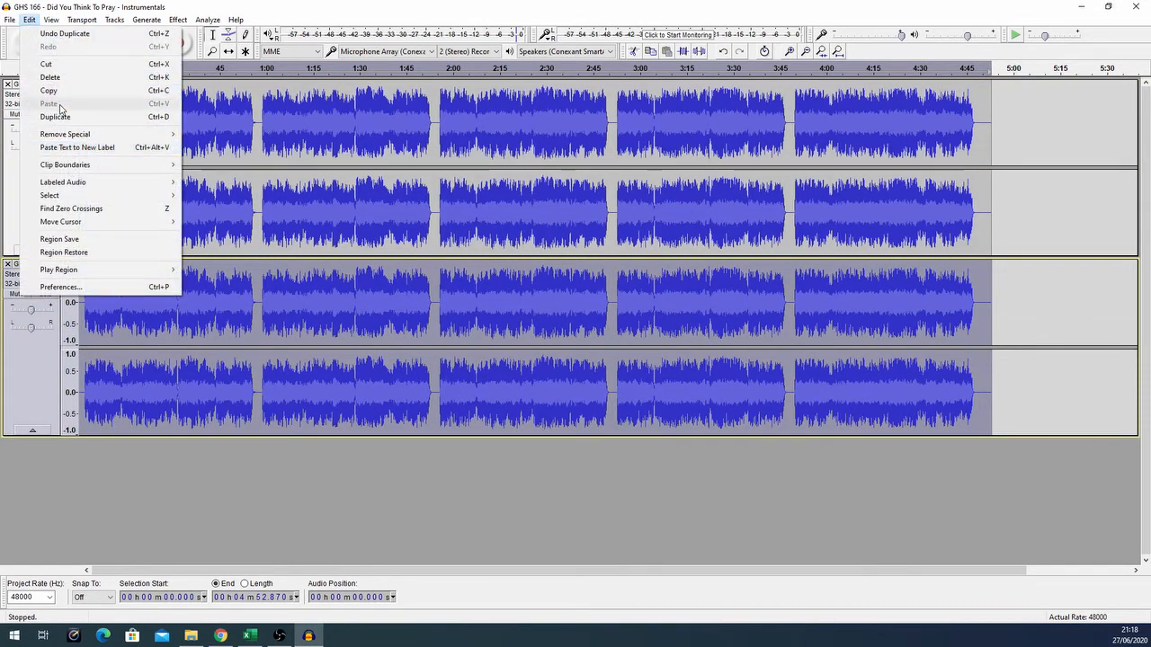
pyautogui.click(55, 117)
pyautogui.scroll(-3, 503, 395)
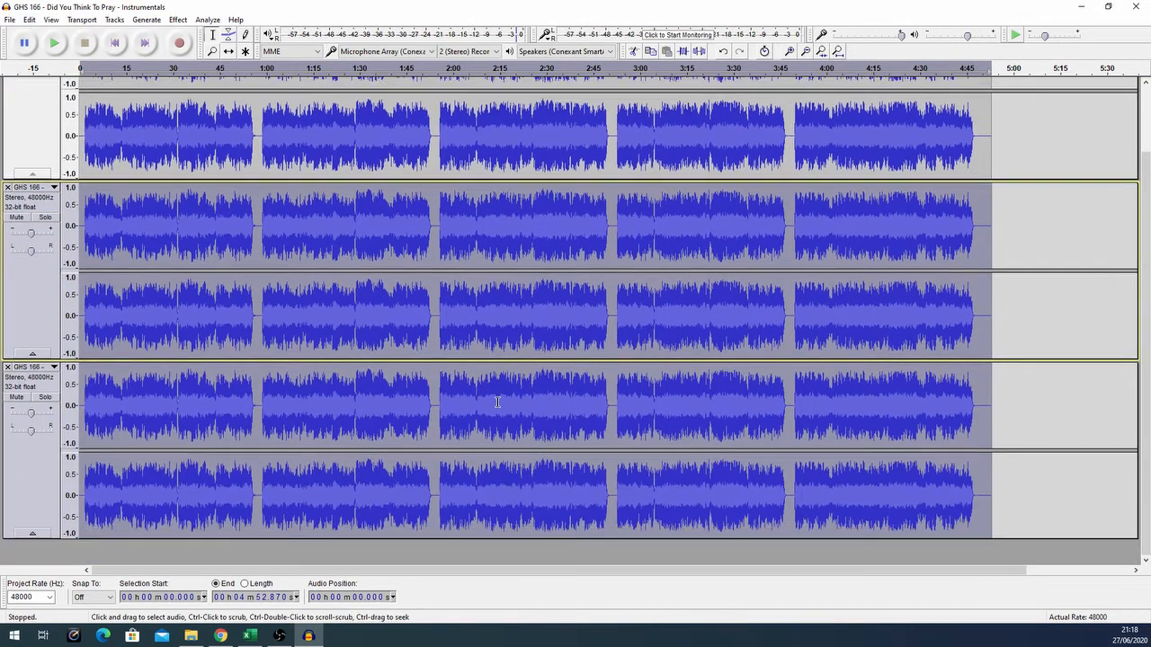
pyautogui.scroll(3, 480, 408)
pyautogui.scroll(3, 70, 142)
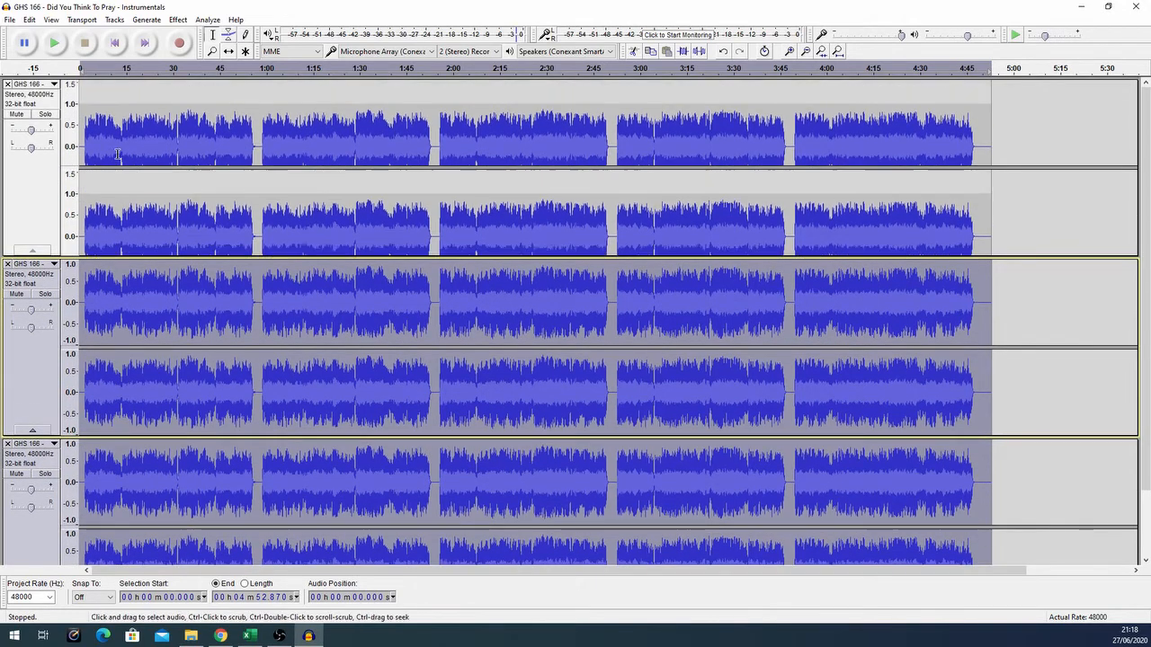
pyautogui.scroll(-2, 70, 156)
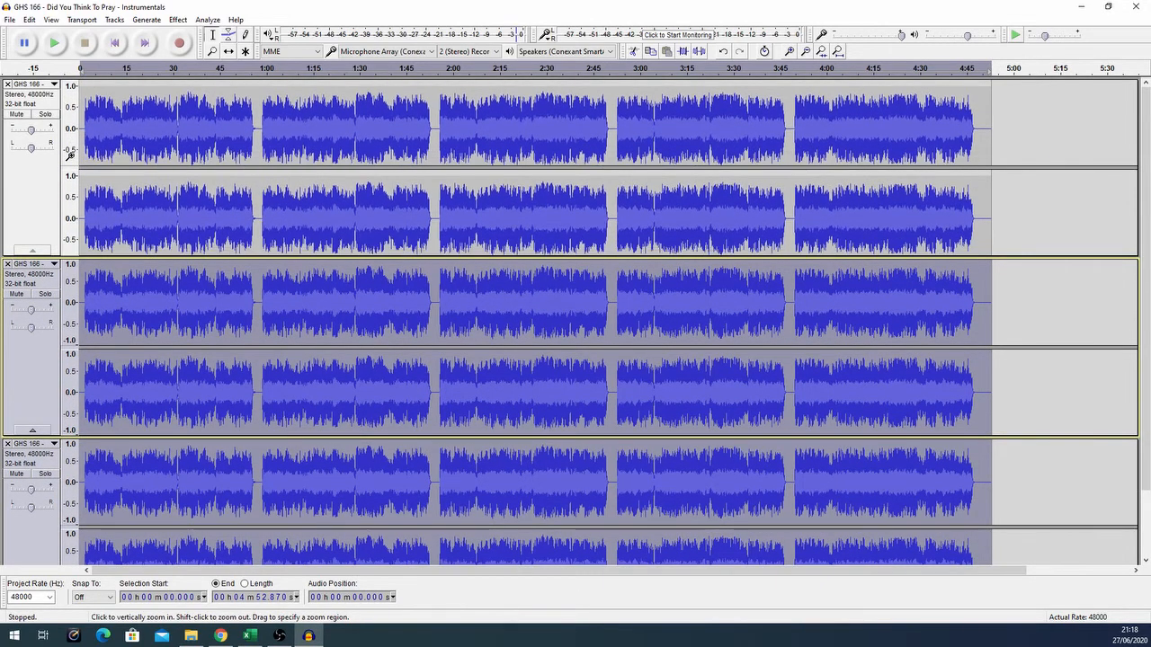
pyautogui.scroll(2, 70, 156)
pyautogui.scroll(-3, 70, 156)
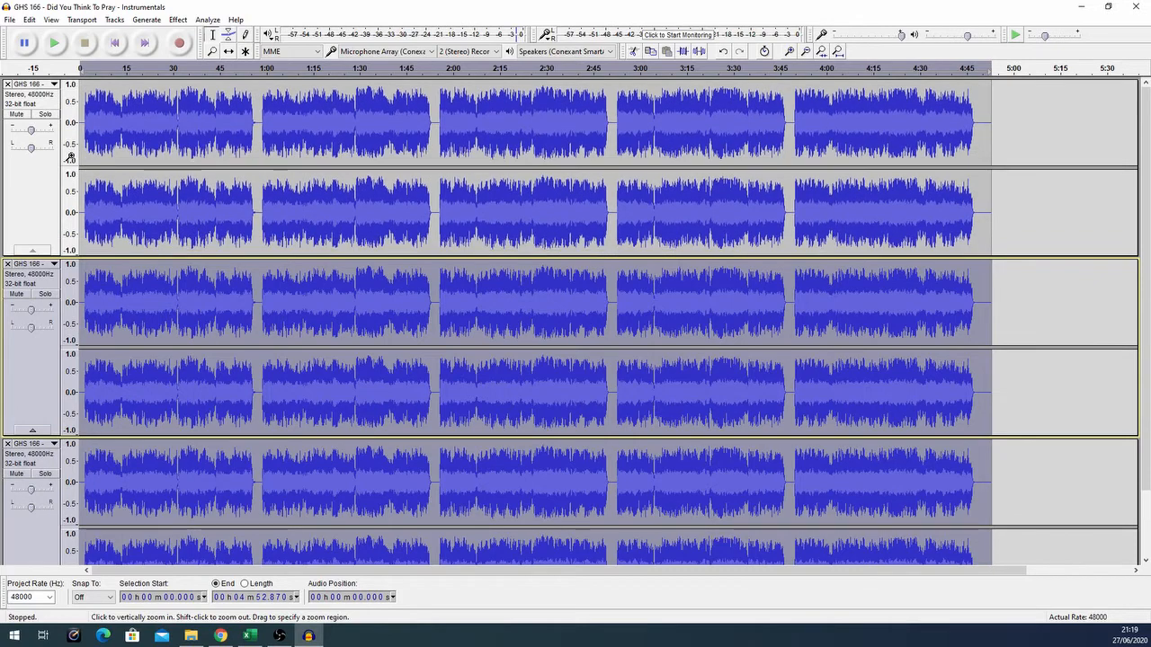
pyautogui.scroll(5, 70, 157)
pyautogui.scroll(-3, 70, 156)
pyautogui.scroll(-2, 71, 156)
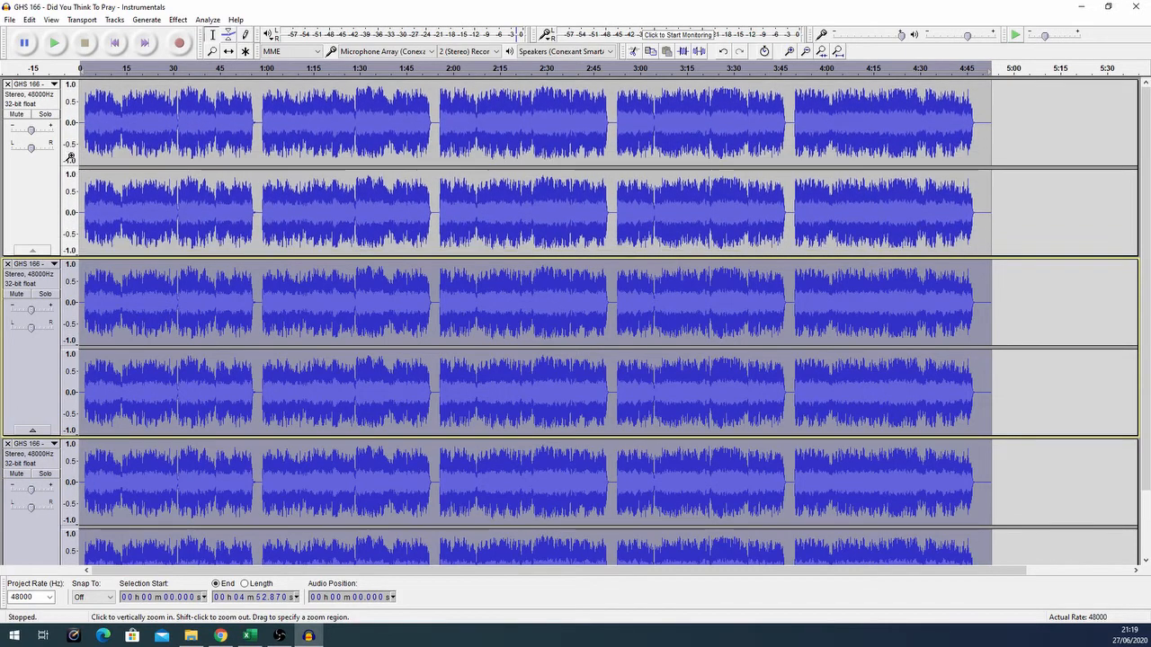
pyautogui.scroll(2, 70, 156)
pyautogui.scroll(-2, 70, 155)
pyautogui.scroll(-2, 70, 157)
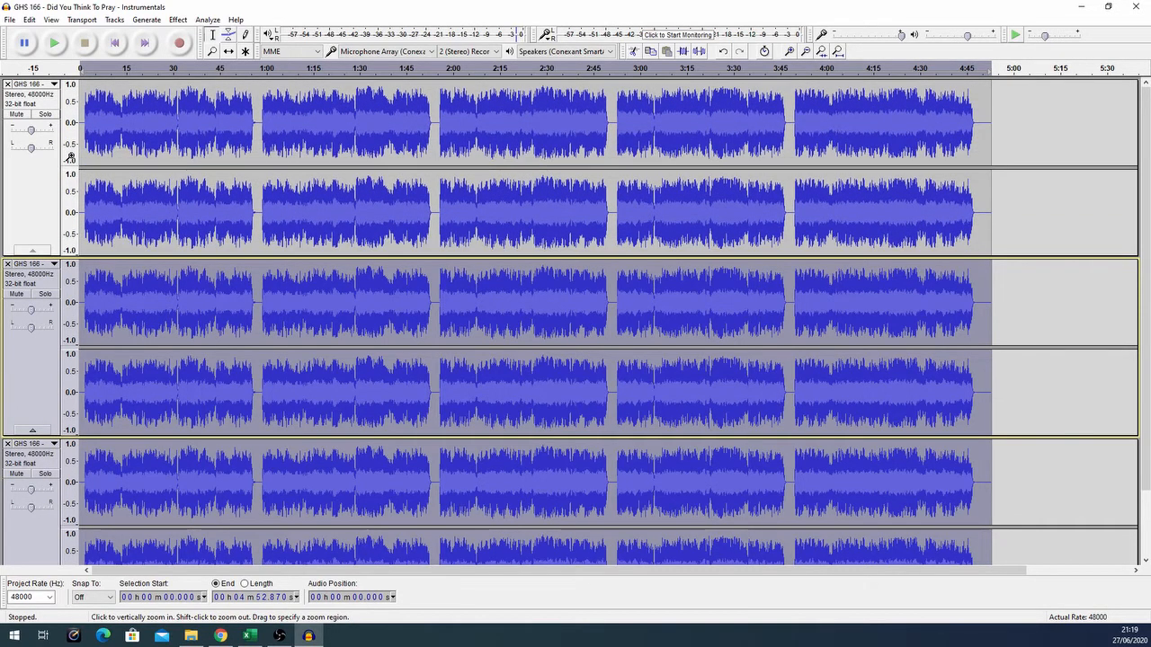
pyautogui.scroll(3, 70, 156)
pyautogui.scroll(-3, 71, 156)
pyautogui.scroll(2, 70, 157)
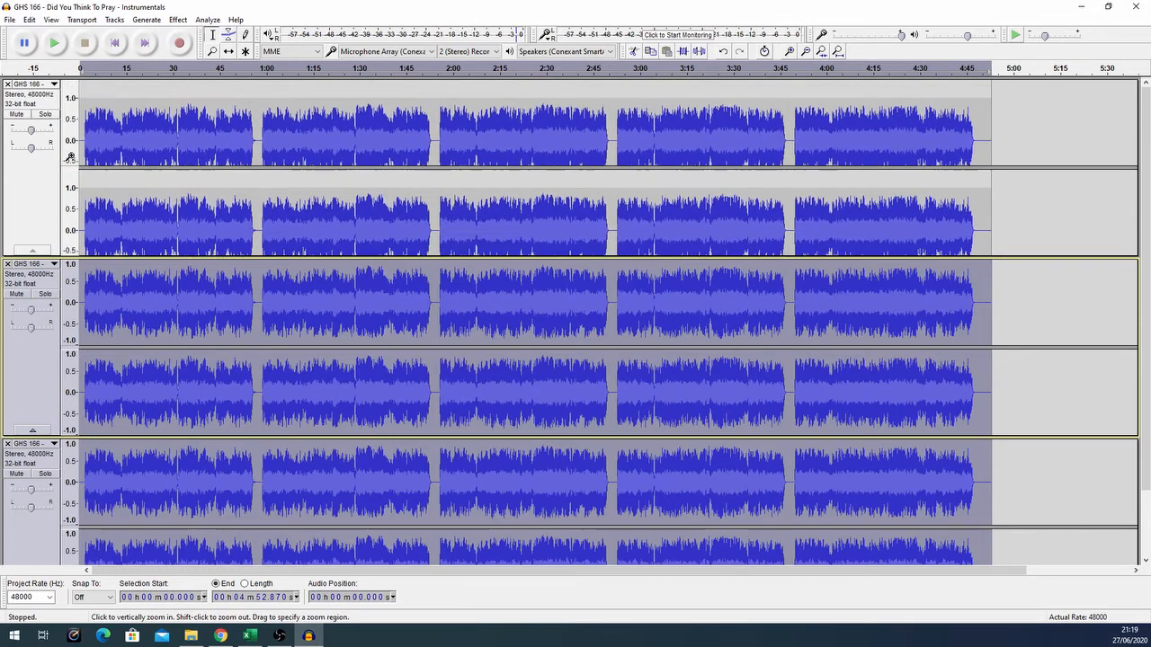
pyautogui.scroll(-3, 70, 157)
pyautogui.scroll(2, 71, 157)
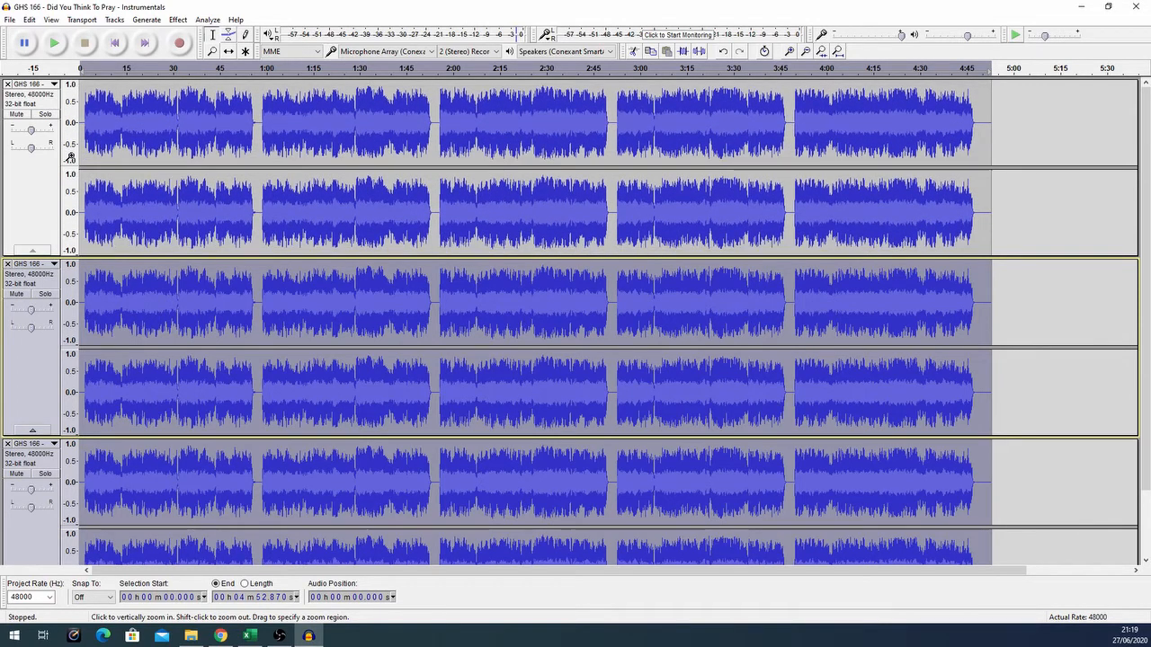
# Pan the second track fully left and the third track fully right.
pyautogui.click(25, 201)
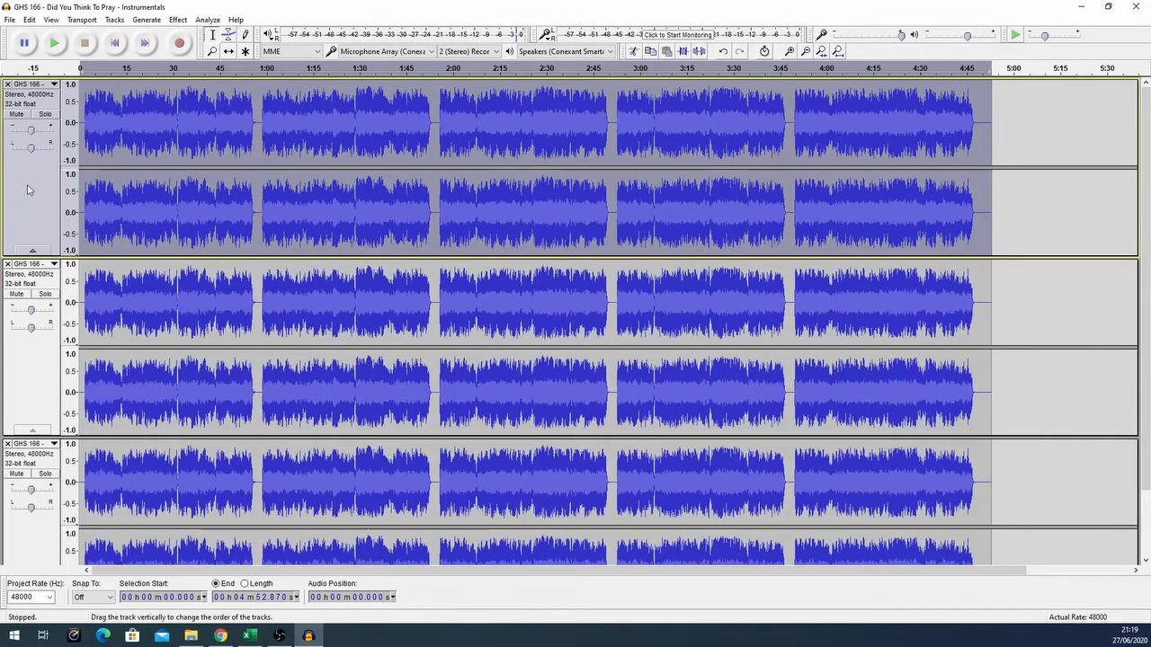
pyautogui.click(27, 381)
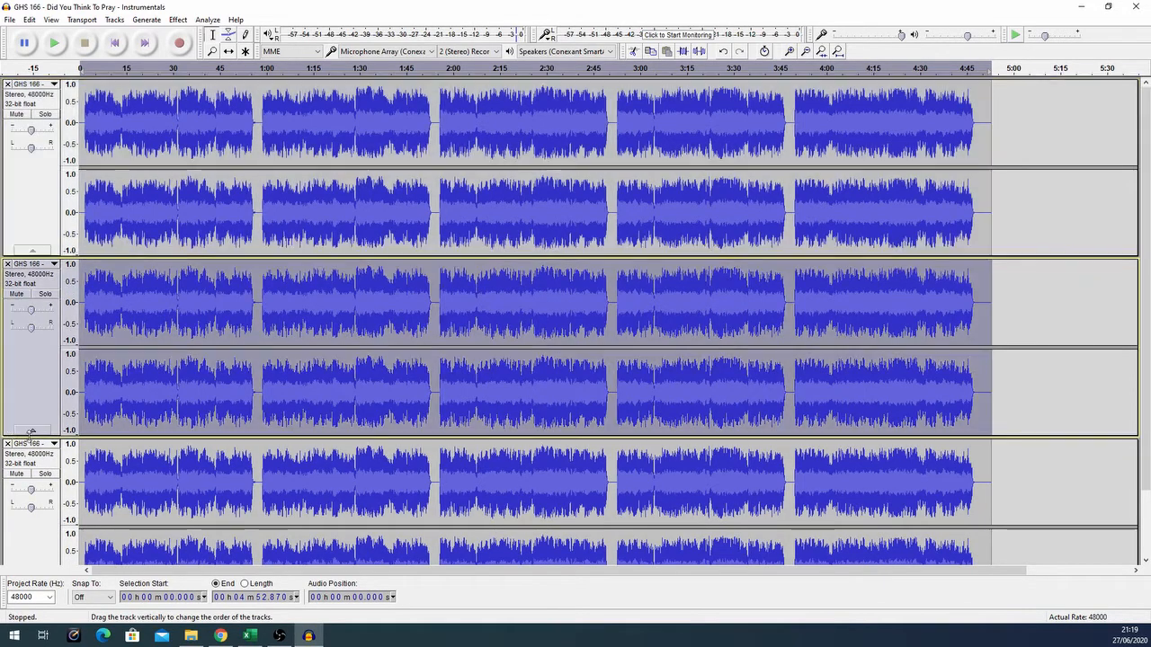
pyautogui.click(33, 530)
pyautogui.click(48, 405)
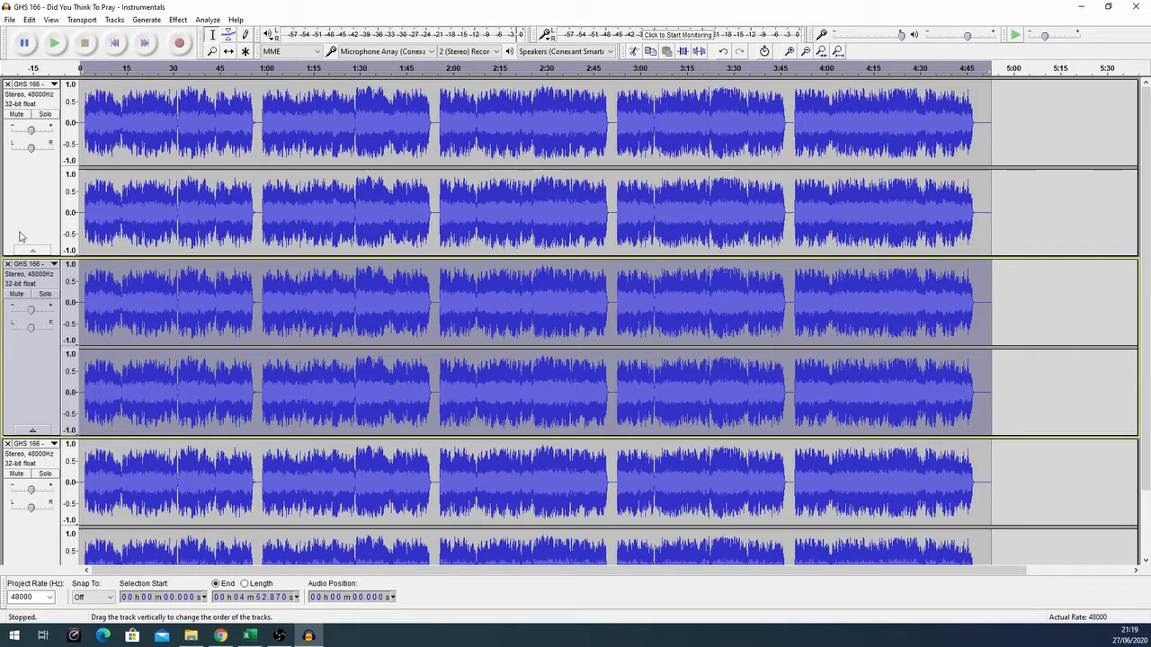
pyautogui.scroll(-1, 191, 279)
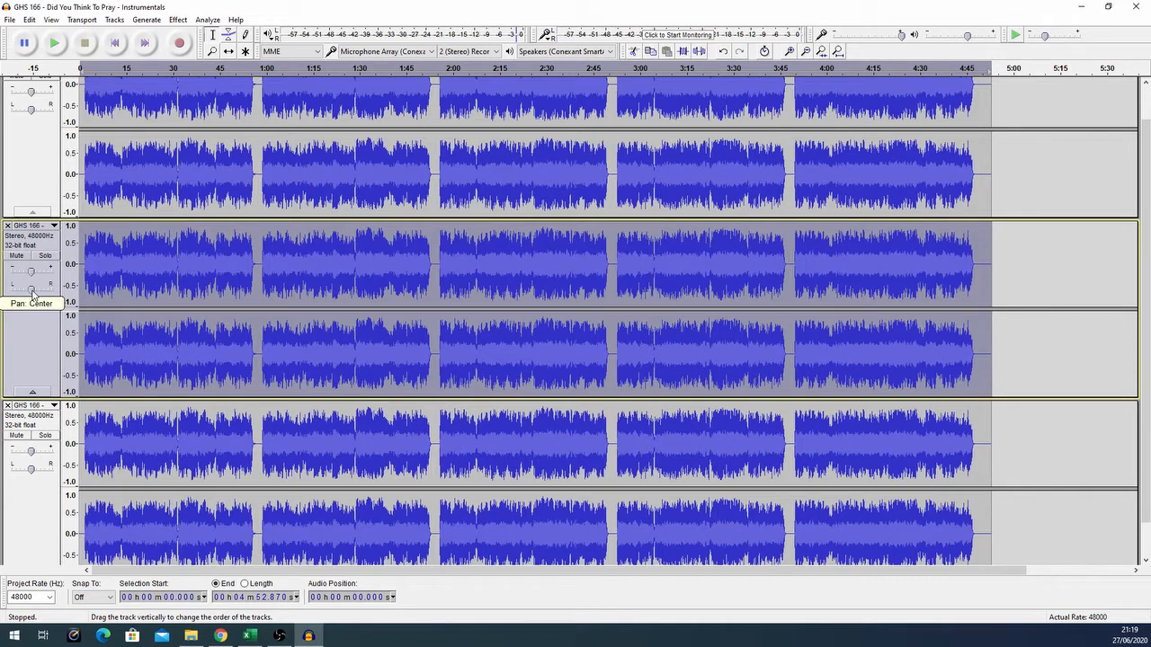
pyautogui.moveTo(33, 293); pyautogui.dragTo(8, 293)
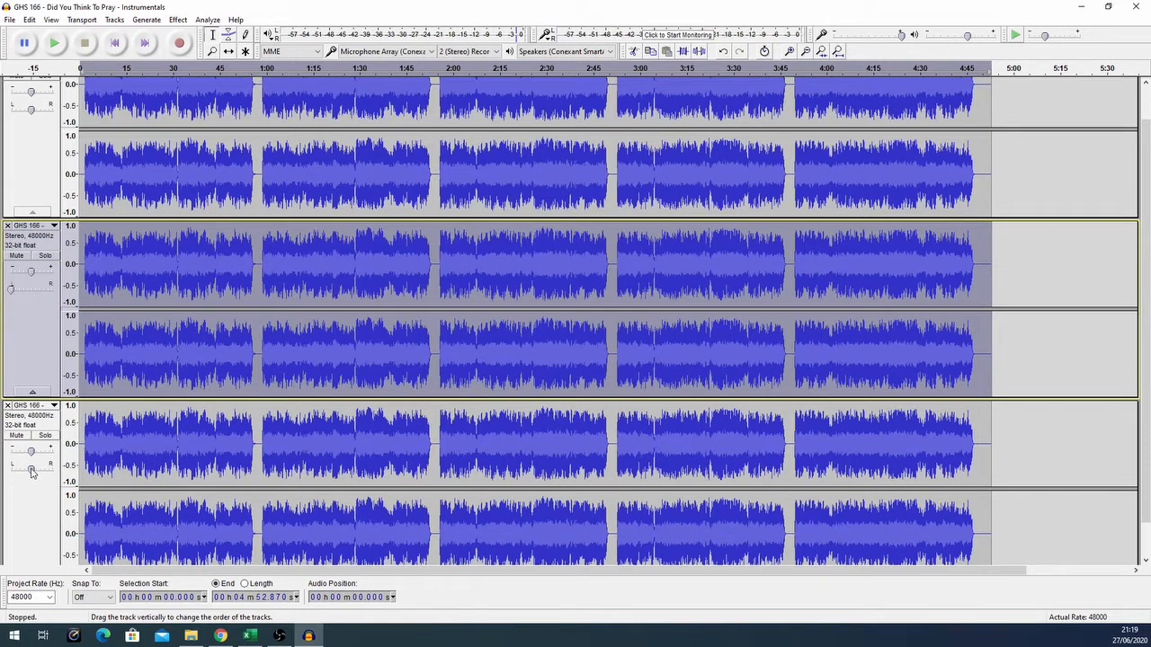
pyautogui.moveTo(31, 472); pyautogui.dragTo(52, 474)
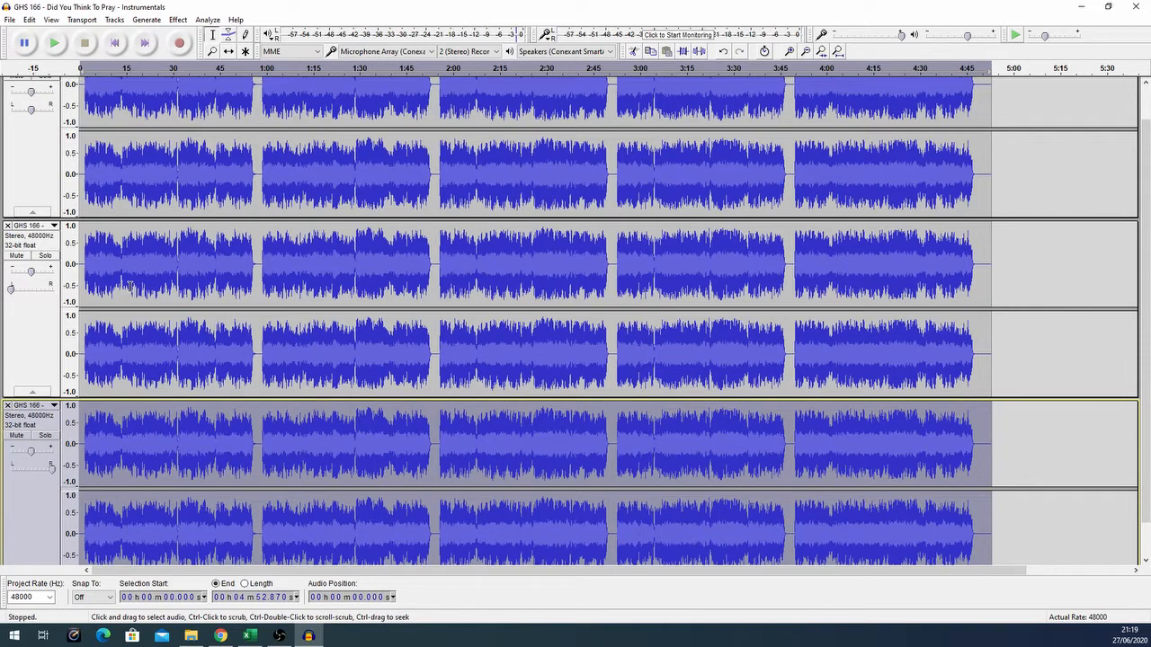
pyautogui.click(34, 340)
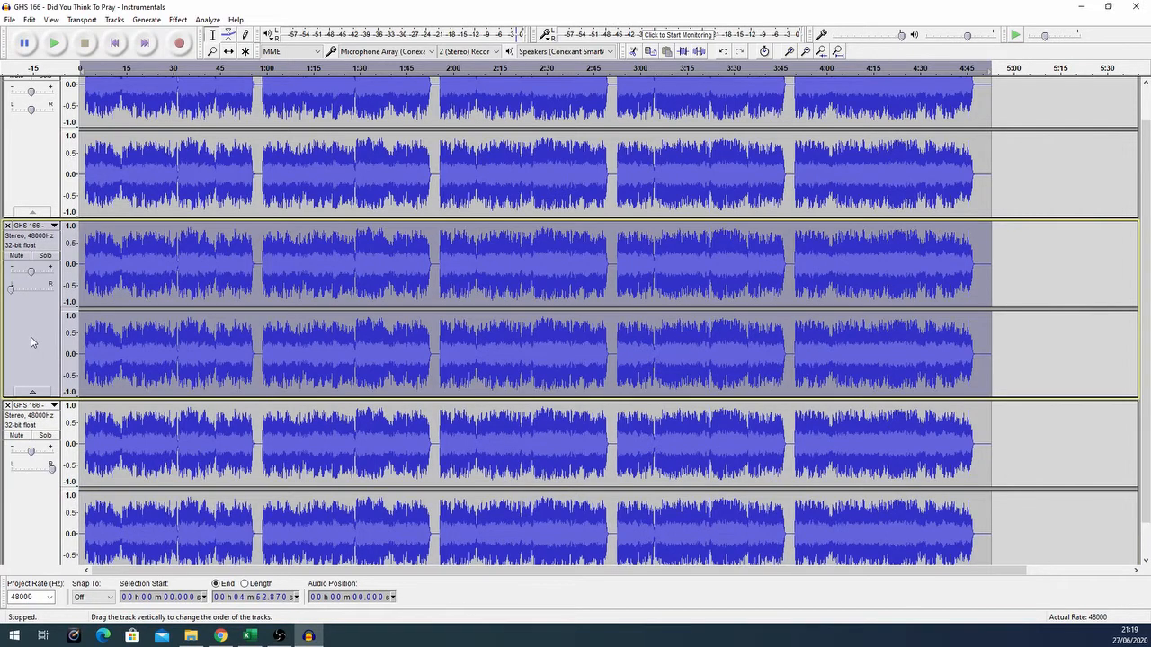
pyautogui.click(29, 523)
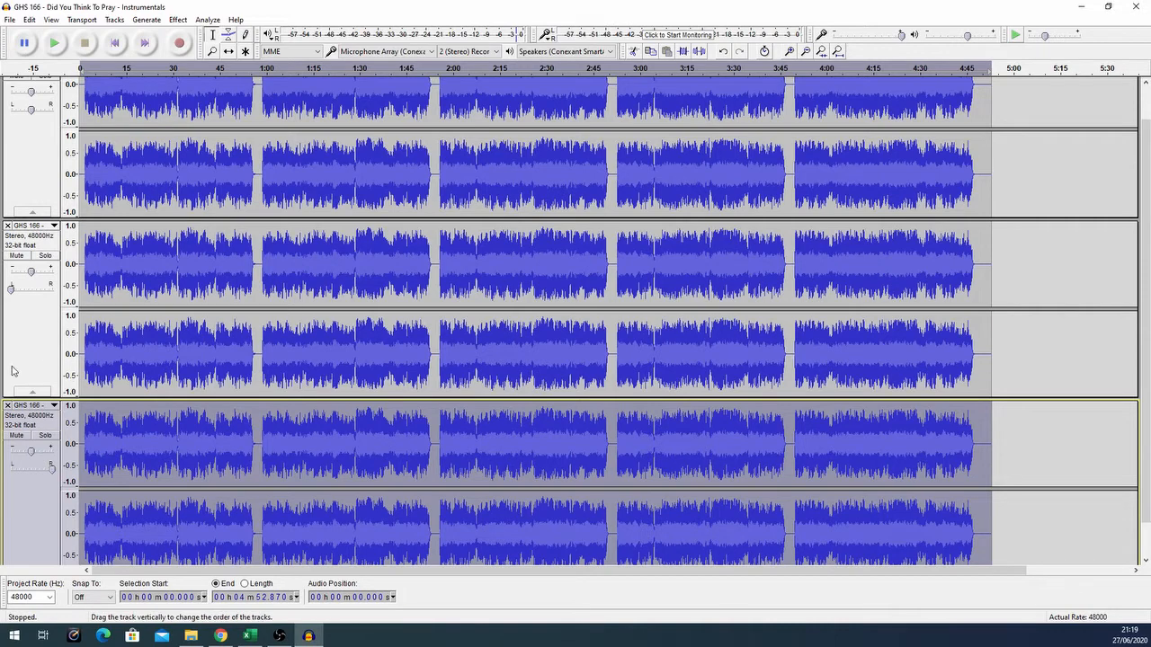
pyautogui.click(24, 332)
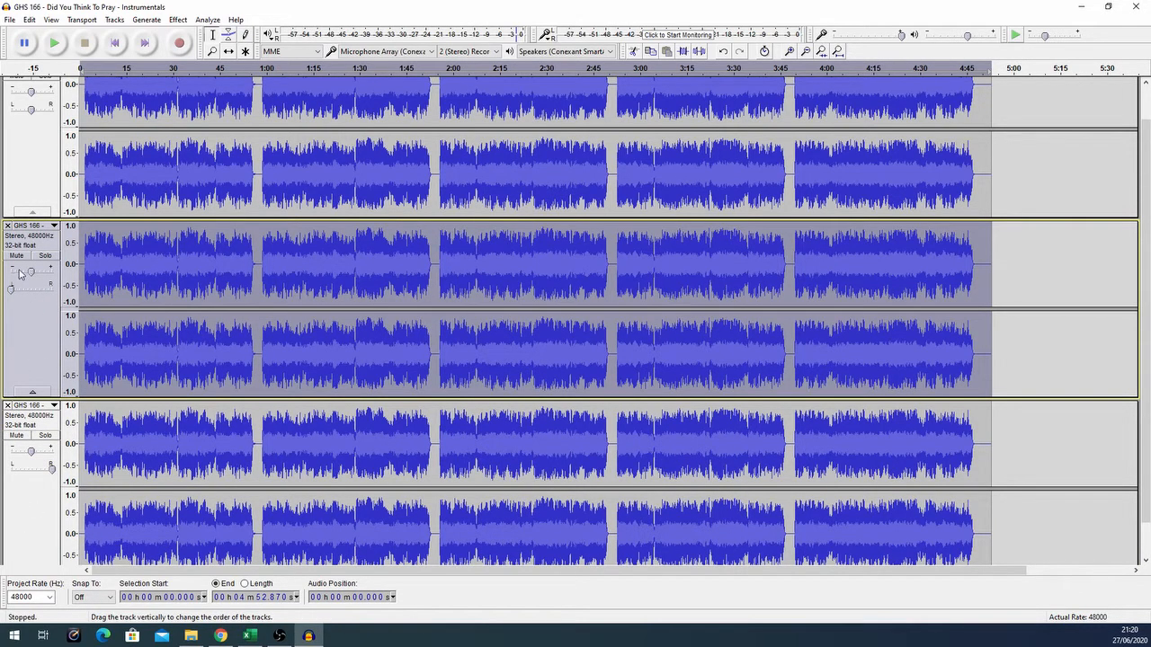
pyautogui.click(273, 267)
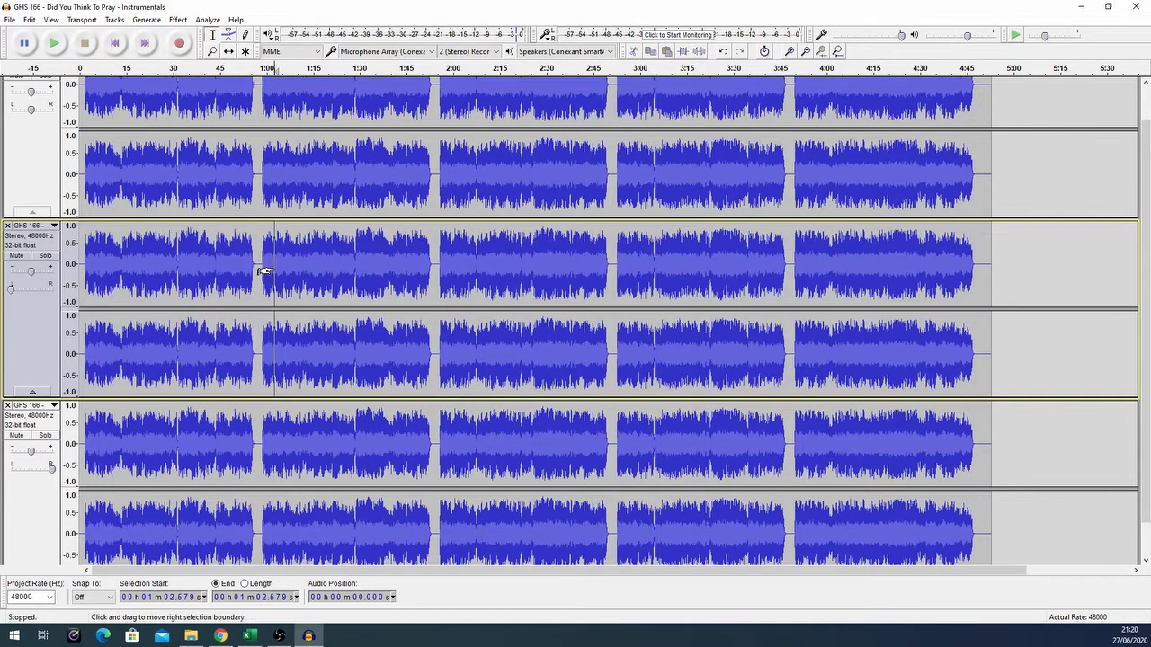
pyautogui.click(273, 452)
# Examine the waveforms of all three tracks close up at the second verse's onset, around 58.9 s, to compare their alignment.
pyautogui.scroll(-1, 265, 452)
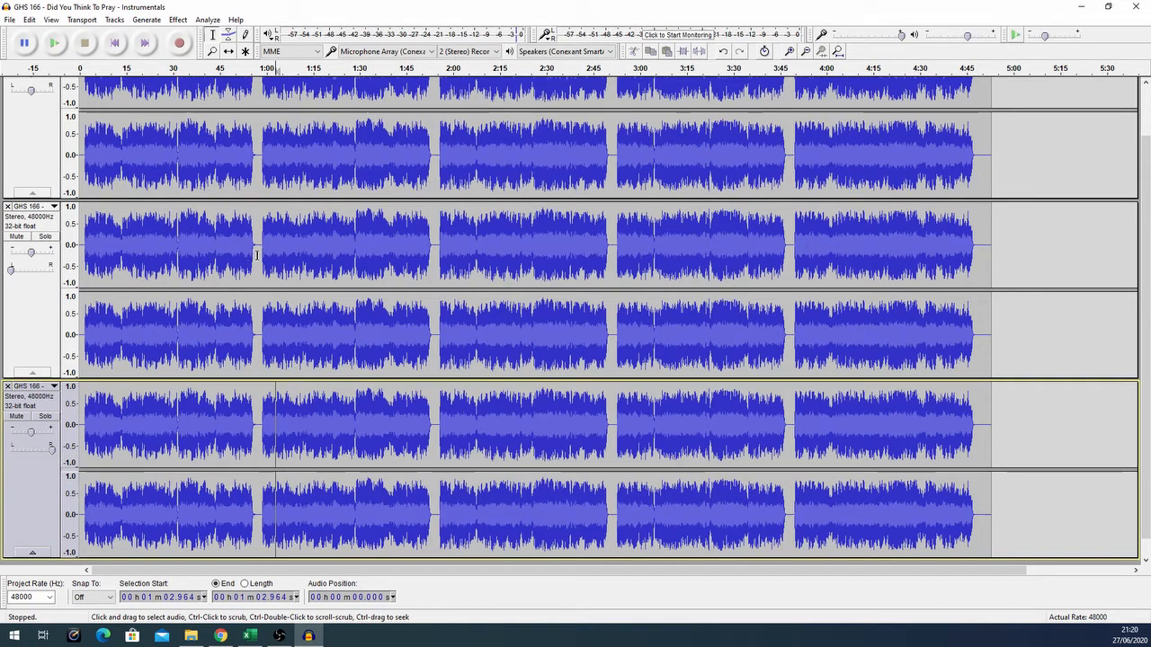
pyautogui.scroll(3, 266, 251)
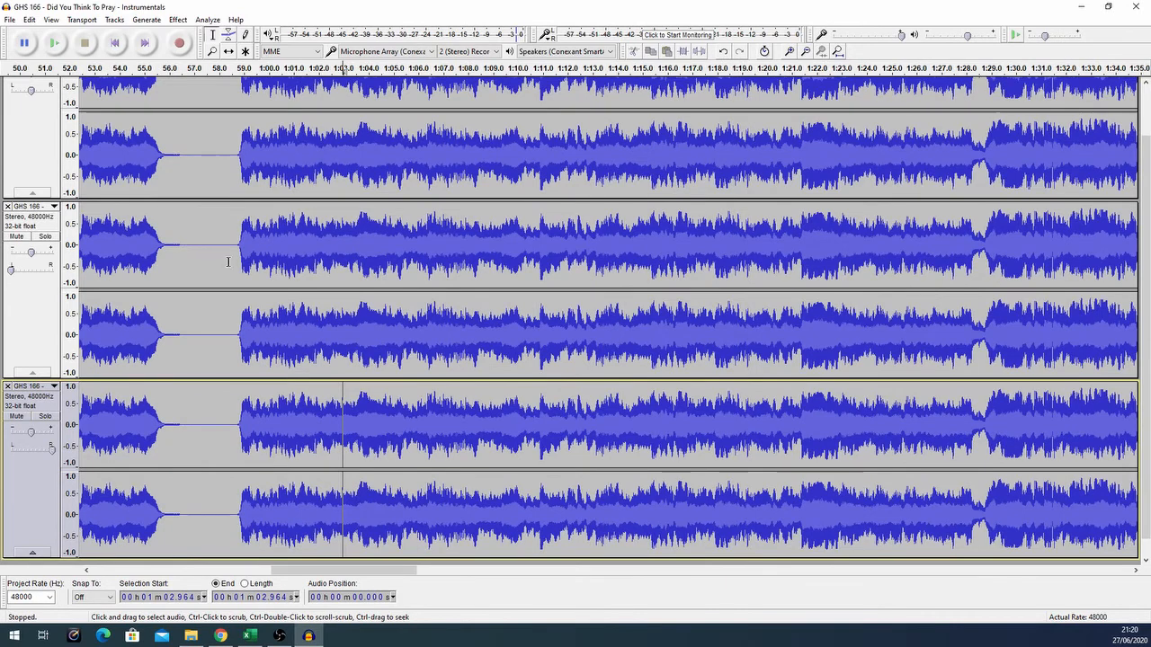
pyautogui.scroll(4, 266, 250)
pyautogui.scroll(1, 270, 251)
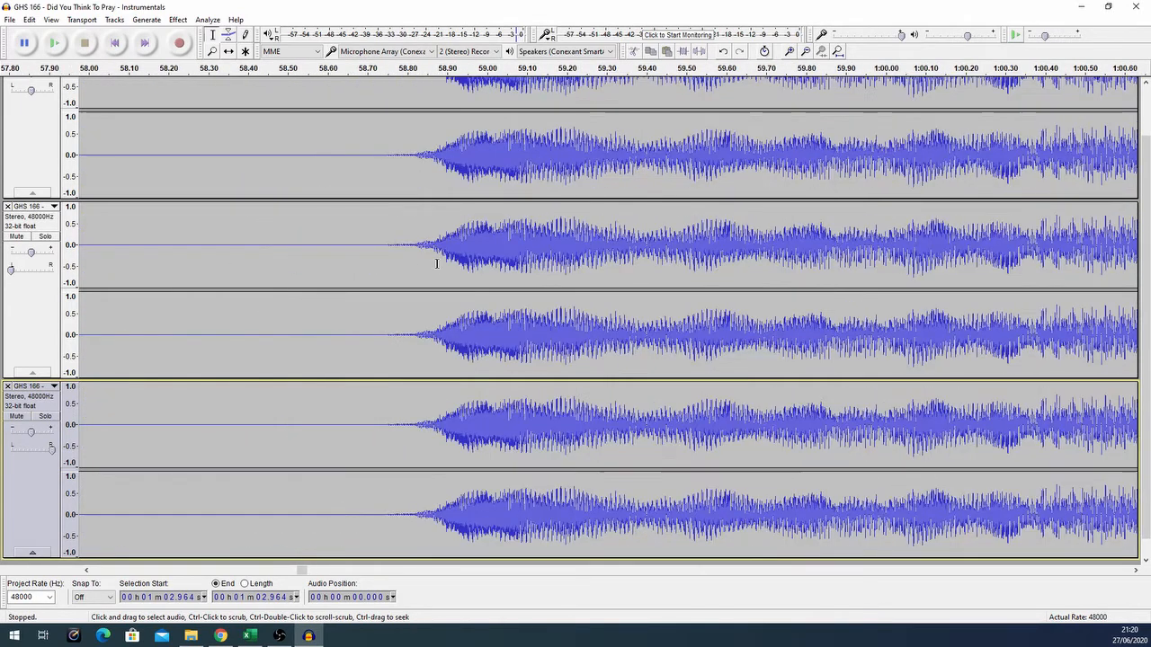
pyautogui.scroll(1, 420, 259)
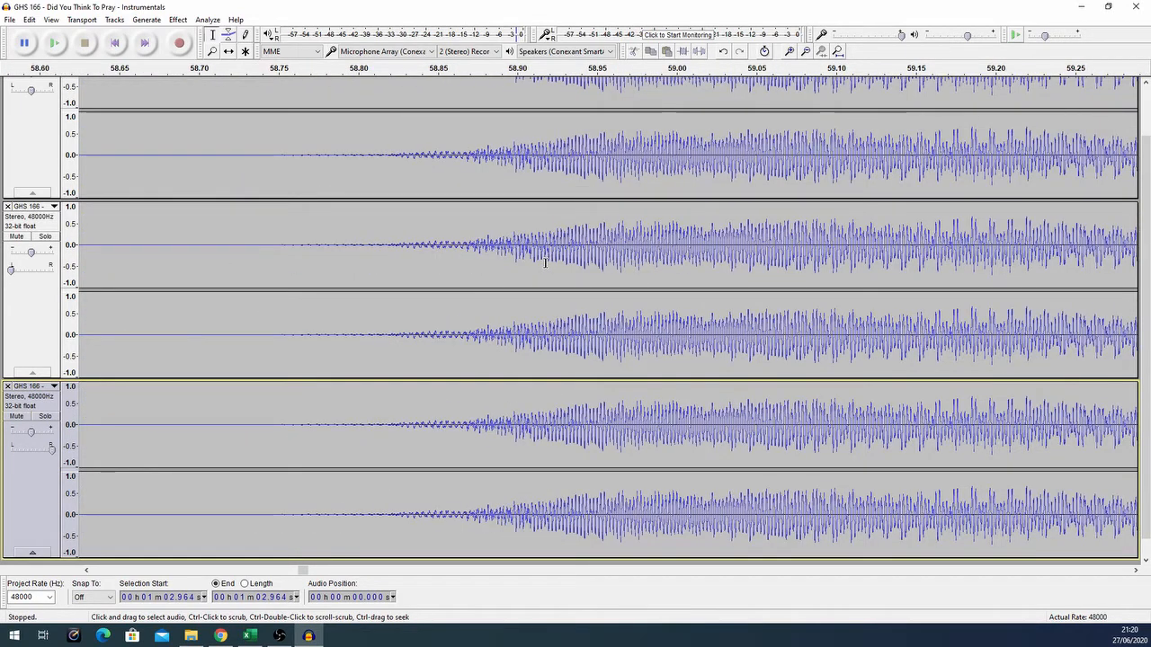
pyautogui.scroll(1, 527, 262)
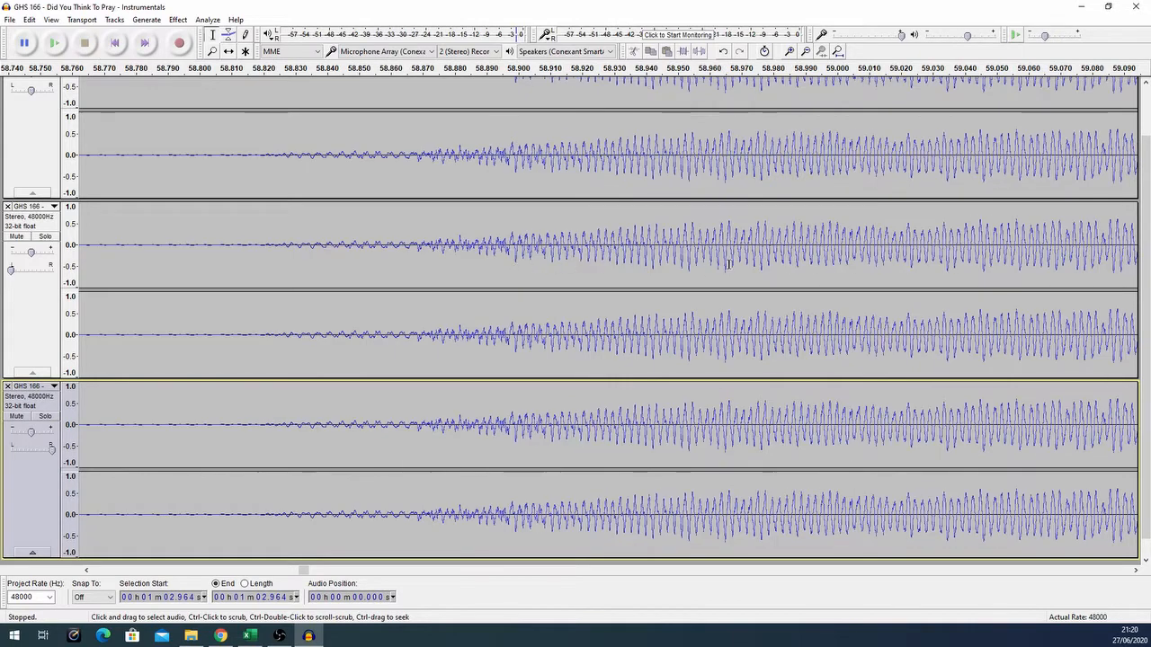
pyautogui.scroll(-4, 693, 256)
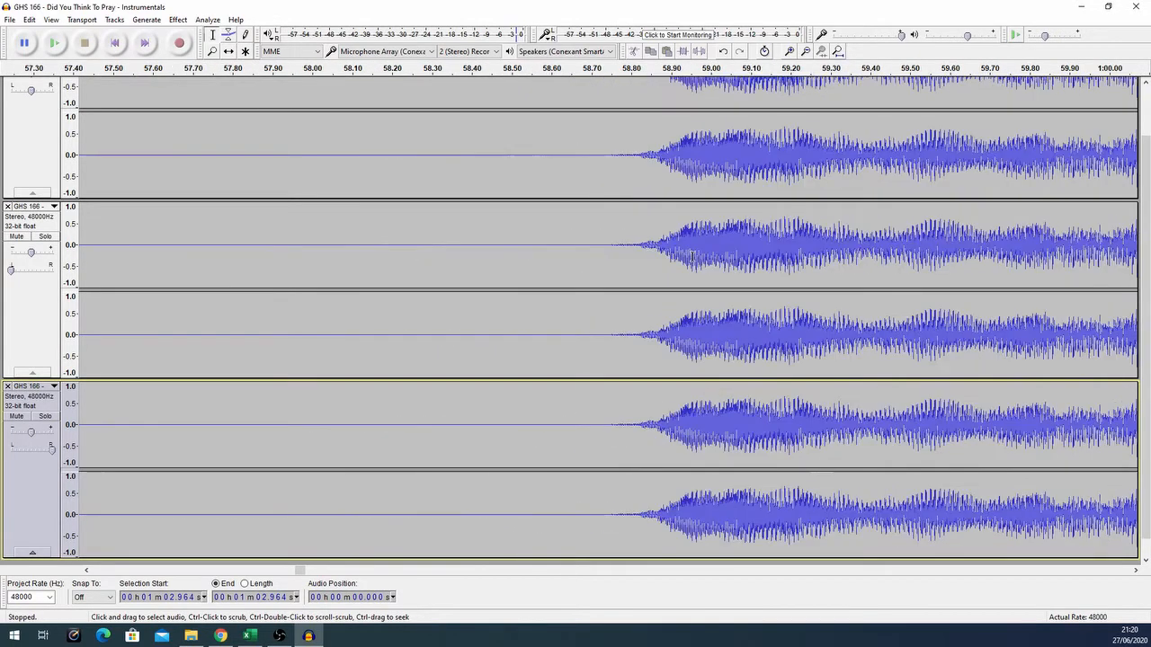
pyautogui.scroll(-1, 769, 263)
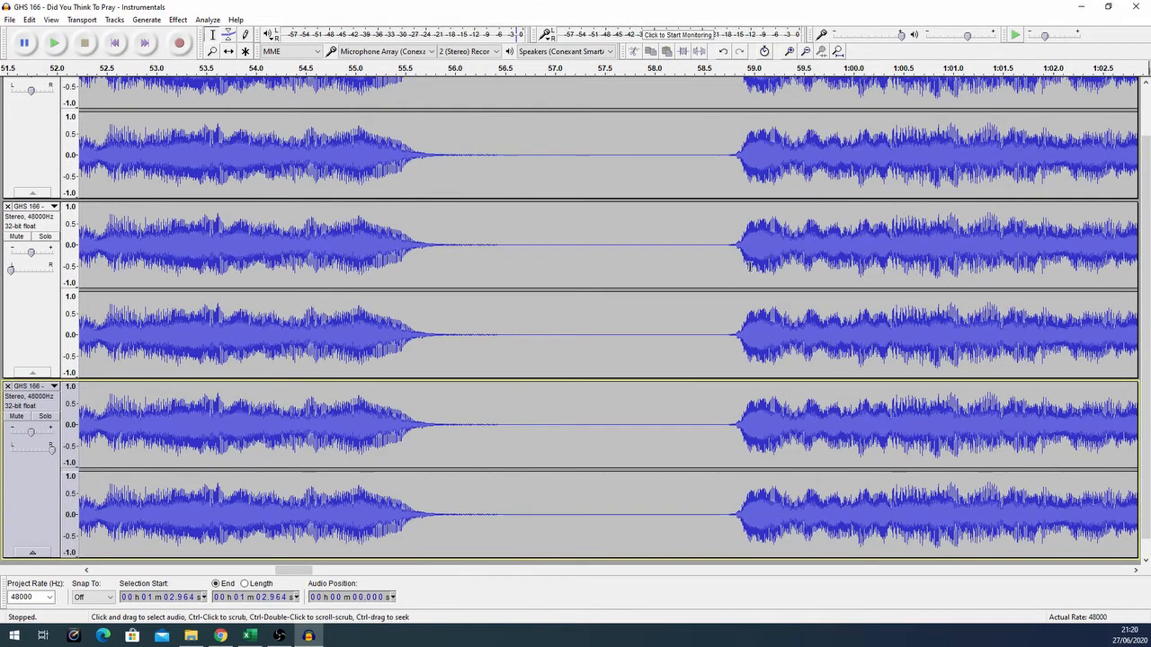
pyautogui.scroll(4, 759, 262)
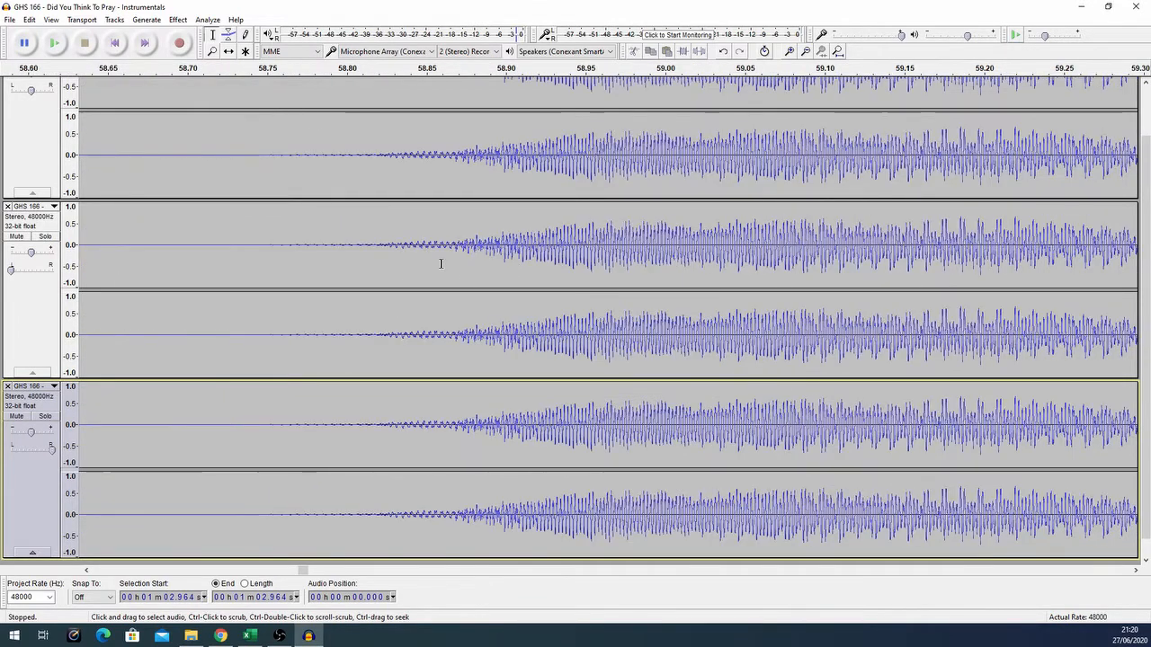
pyautogui.scroll(1, 464, 268)
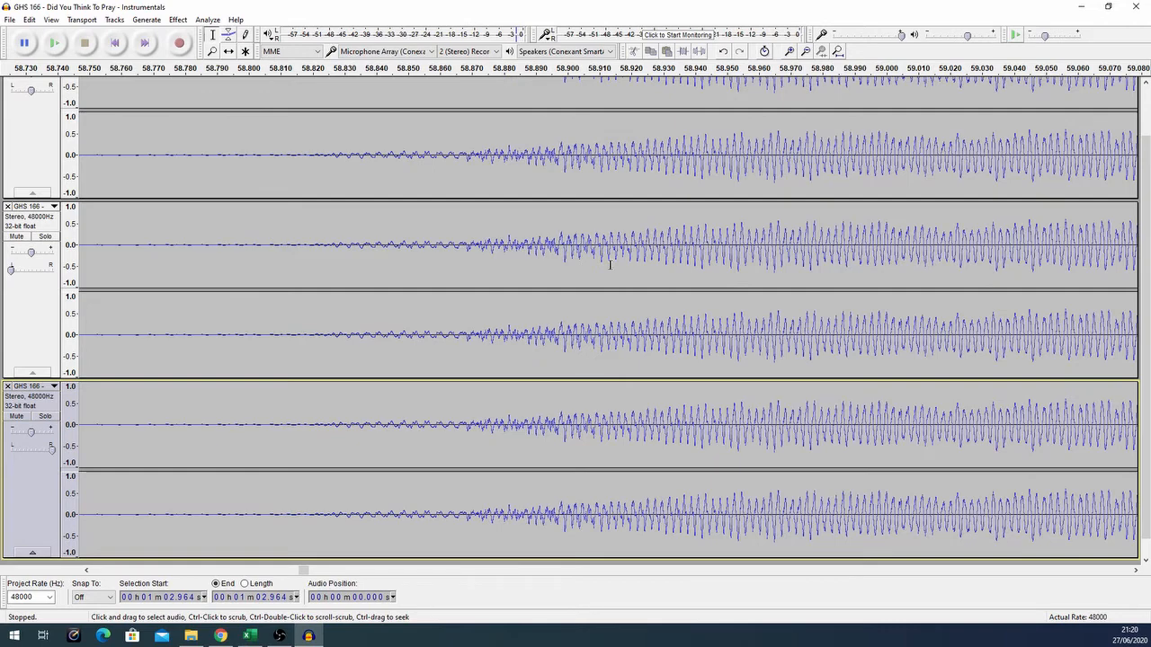
pyautogui.scroll(1, 705, 262)
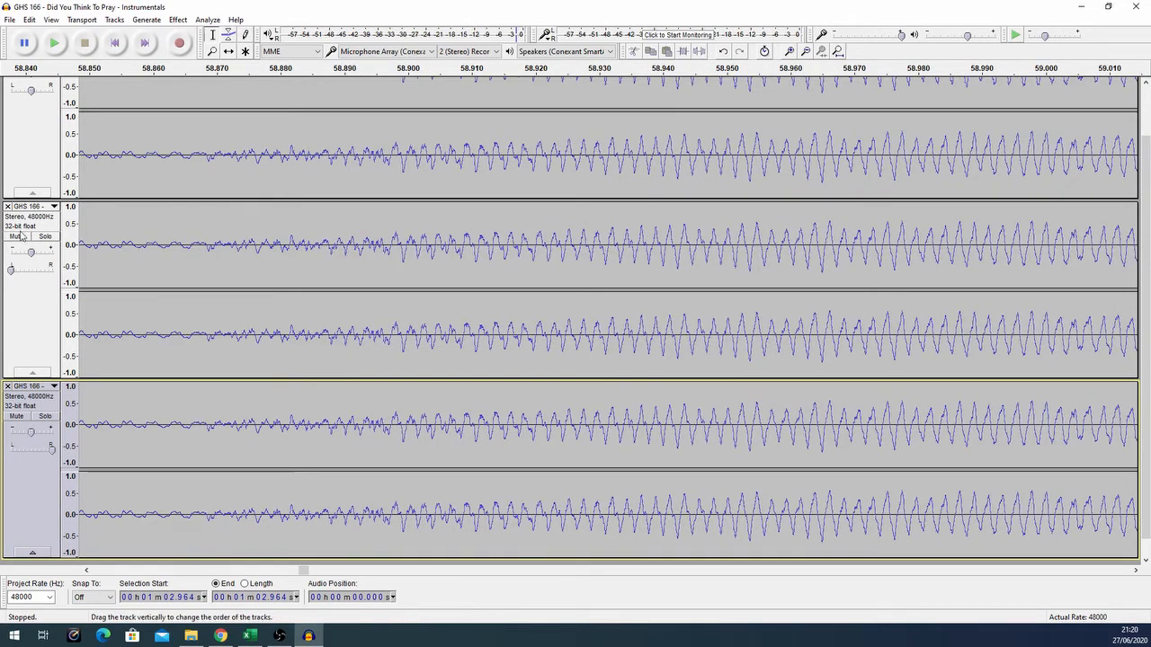
pyautogui.click(31, 123)
pyautogui.click(31, 128)
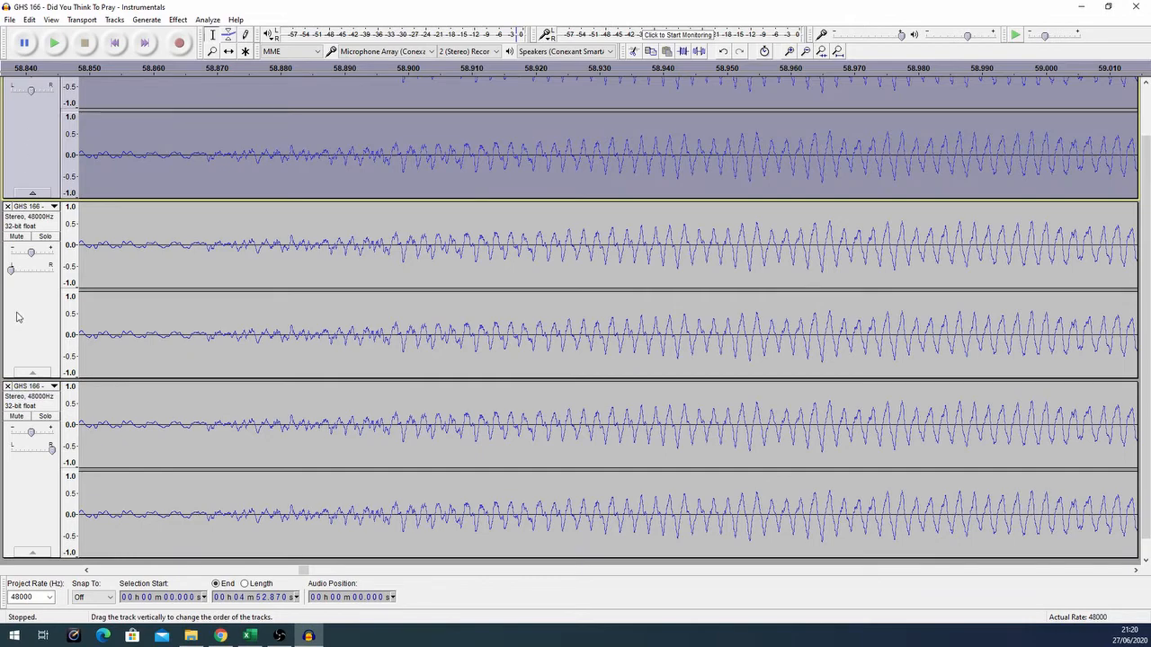
pyautogui.scroll(2, 24, 129)
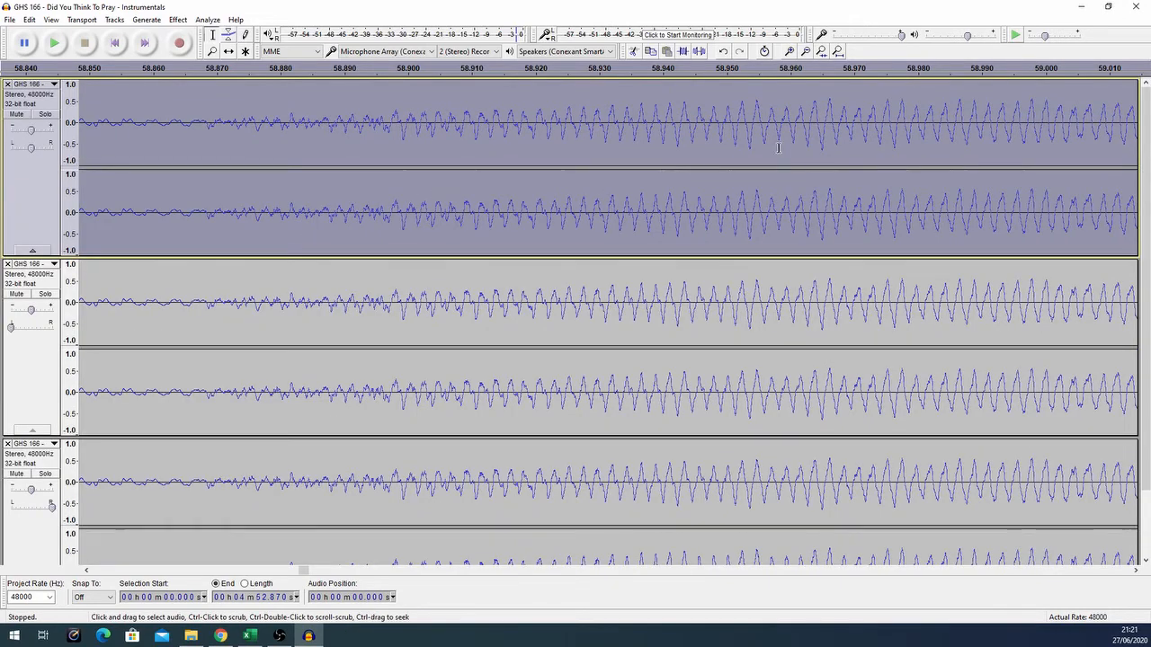
pyautogui.scroll(-3, 563, 322)
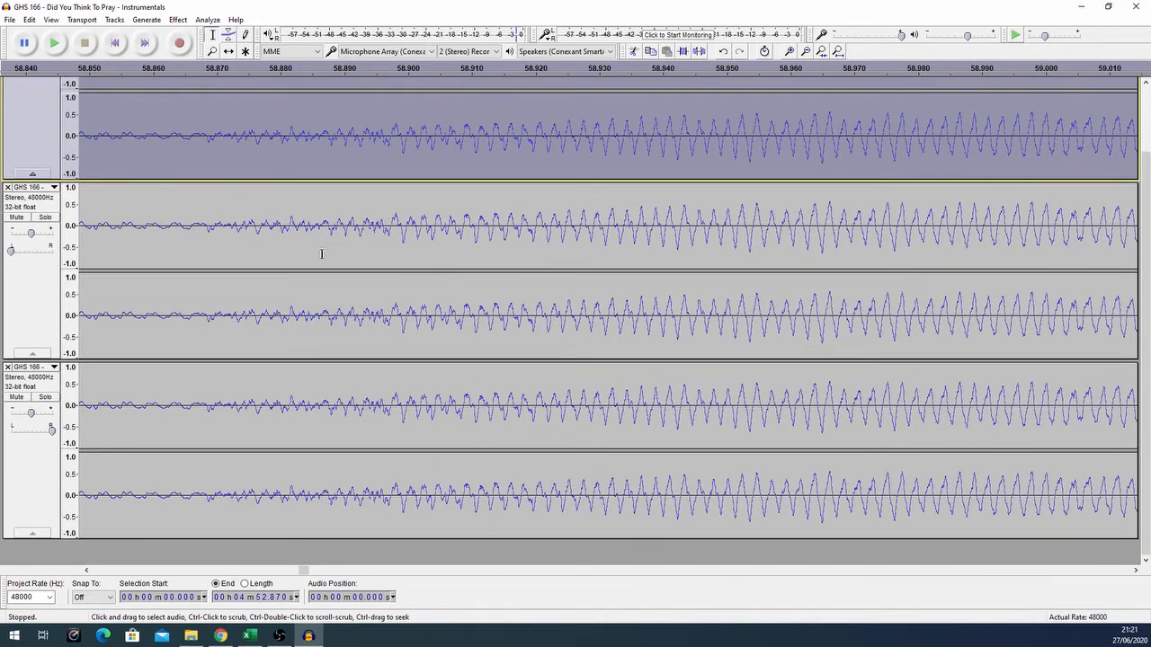
pyautogui.click(33, 319)
pyautogui.click(46, 504)
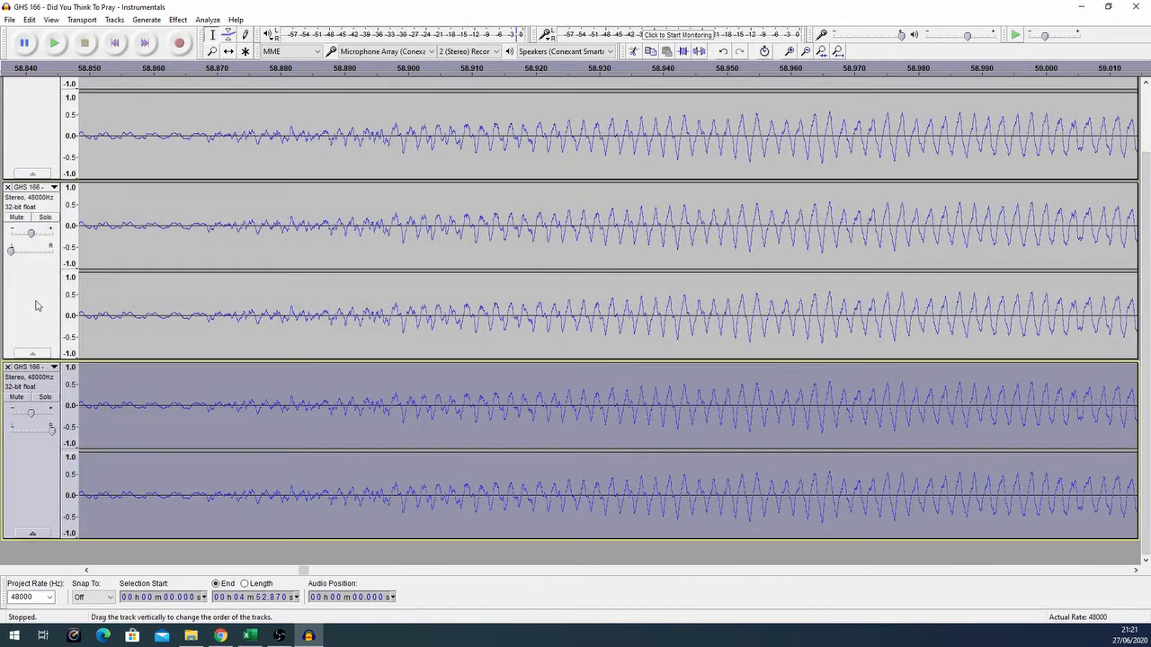
# Shift the second, left-panned track about 10 ms earlier in time with the Time Shift tool.
pyautogui.click(36, 306)
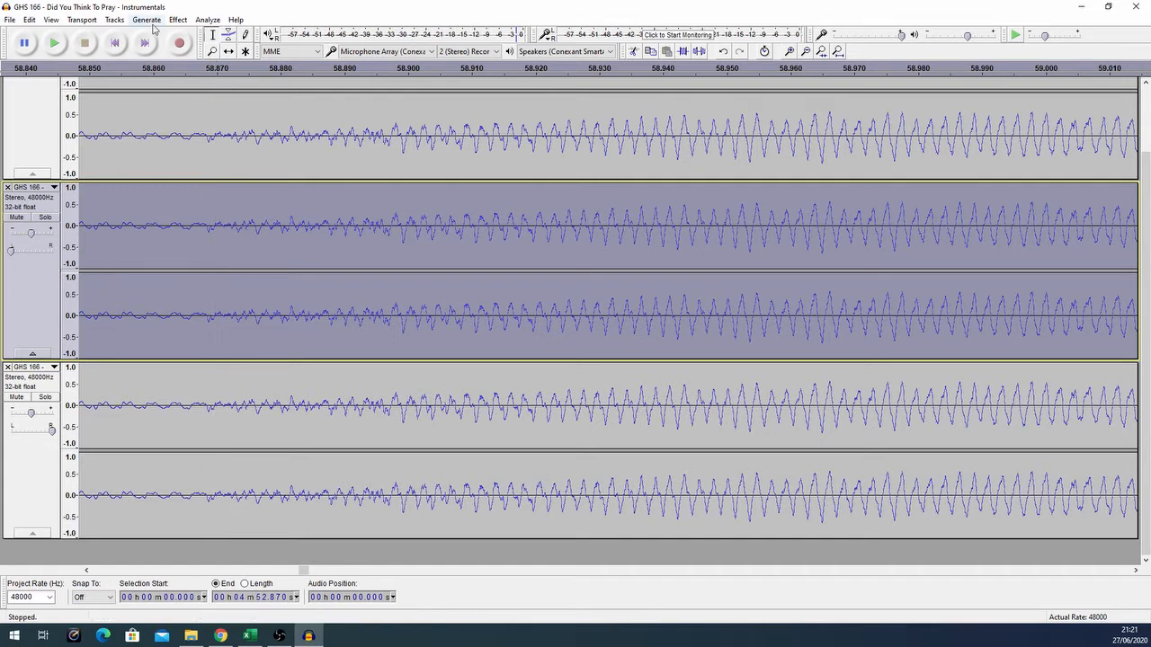
pyautogui.click(229, 53)
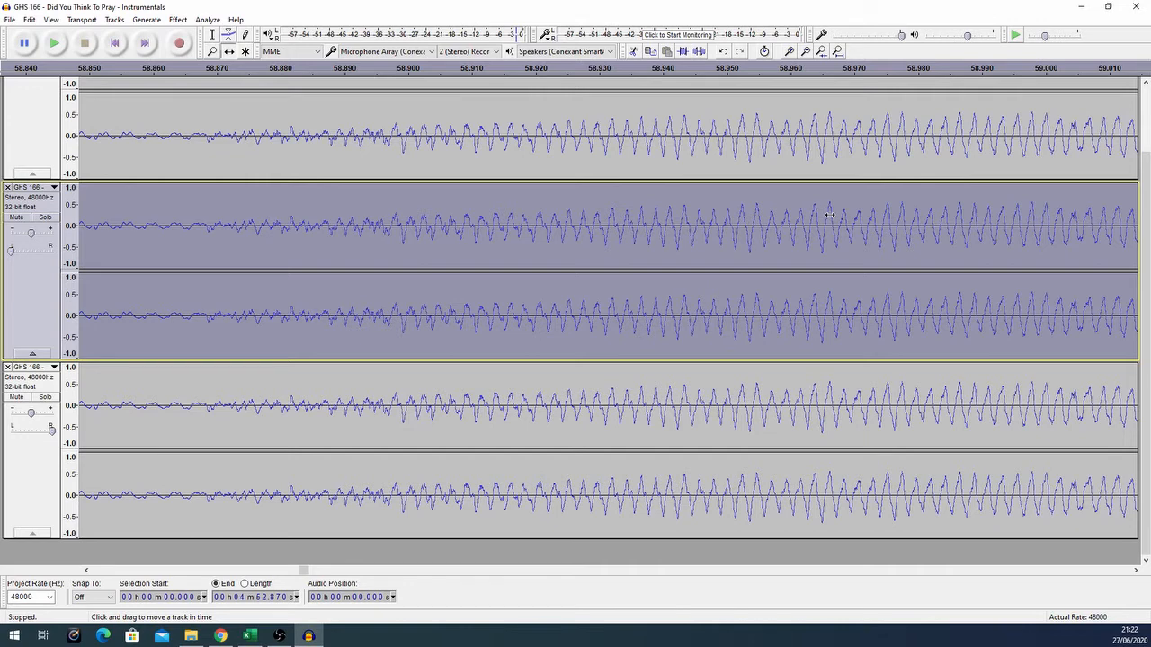
pyautogui.moveTo(829, 213); pyautogui.dragTo(771, 216)
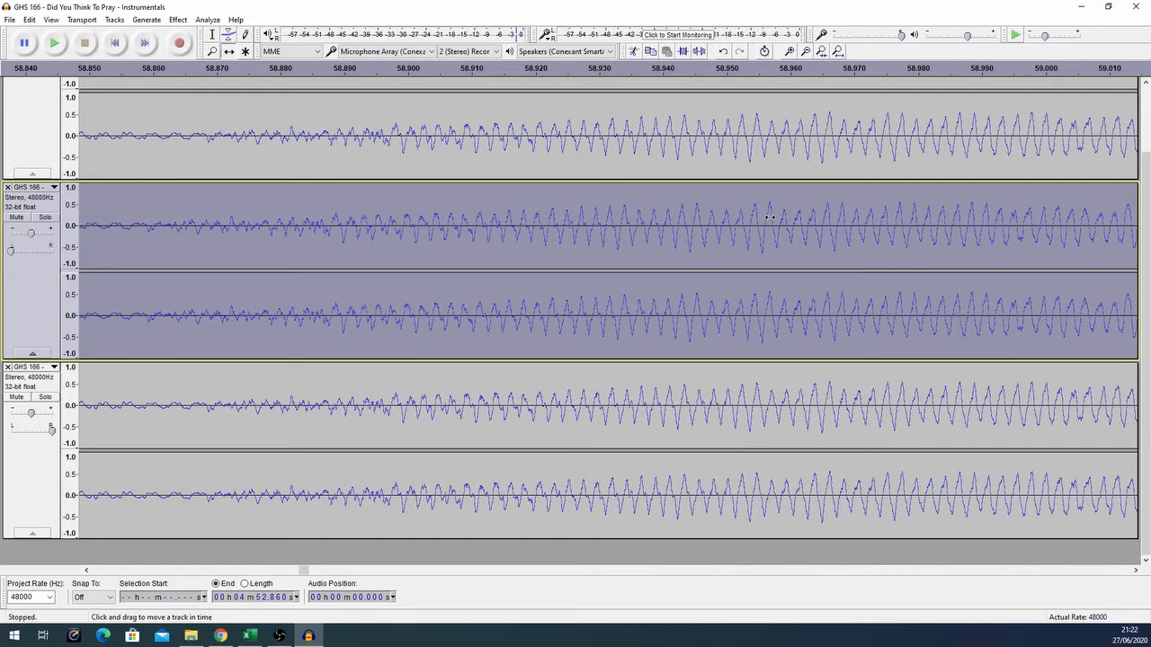
pyautogui.moveTo(770, 218); pyautogui.dragTo(770, 218)
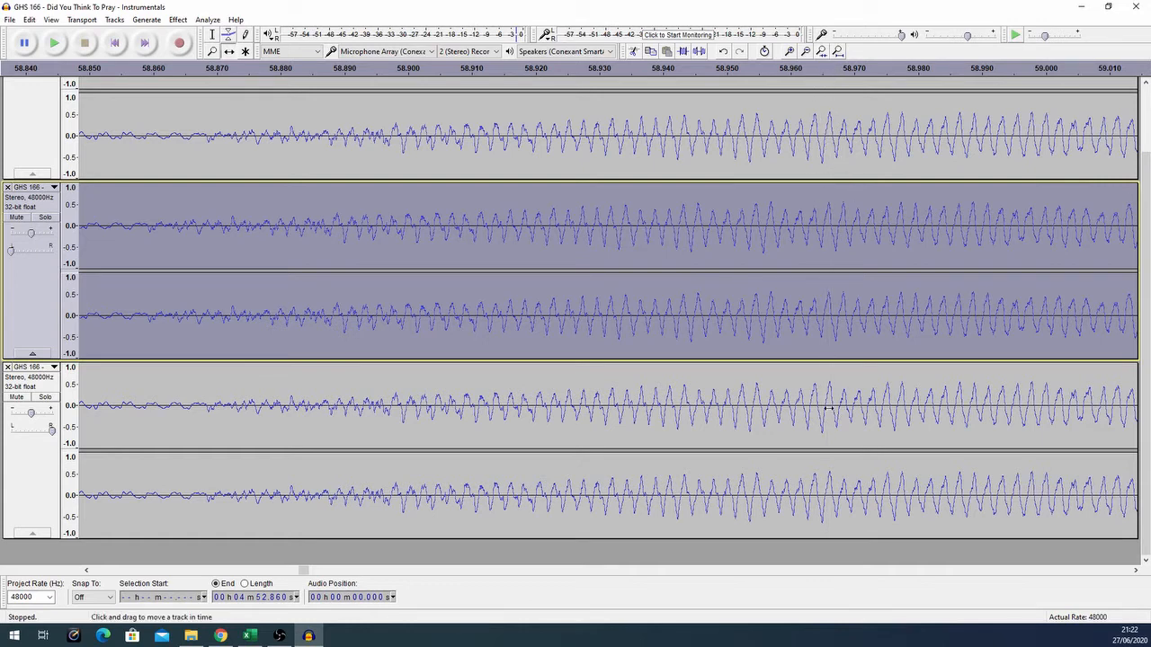
# Shift the third, right-panned track about 11 ms later in time and return to the Selection tool.
pyautogui.moveTo(831, 409); pyautogui.dragTo(898, 391)
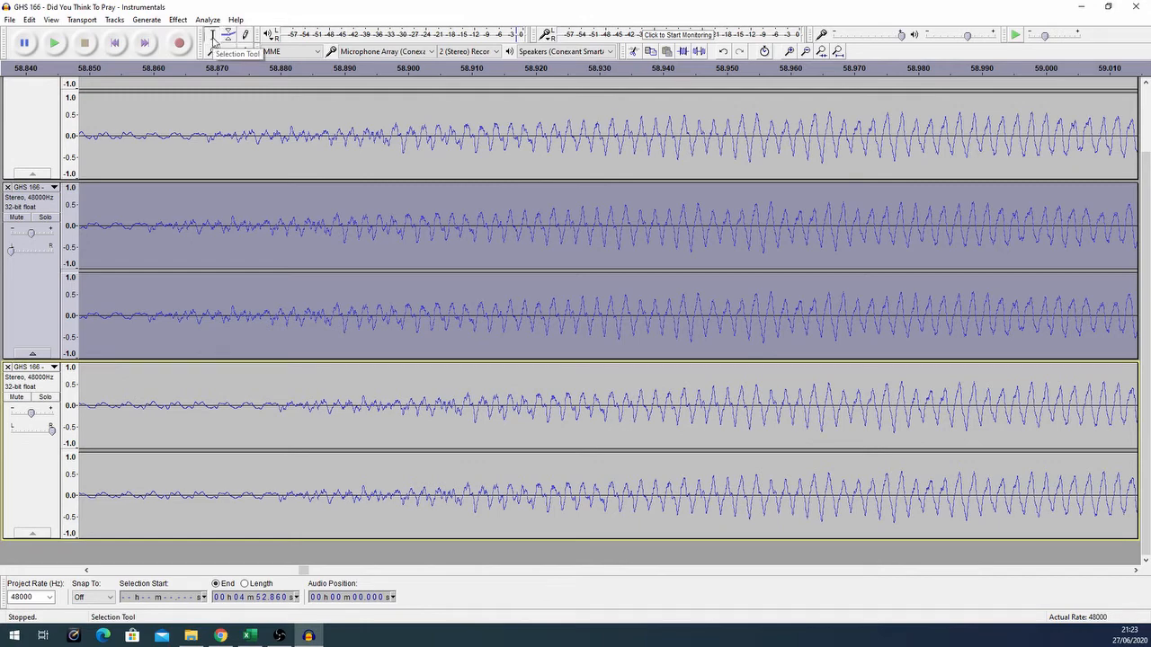
pyautogui.click(214, 40)
pyautogui.keyDown('ctrl'); pyautogui.scroll(-6, 546, 223); pyautogui.keyUp('ctrl')
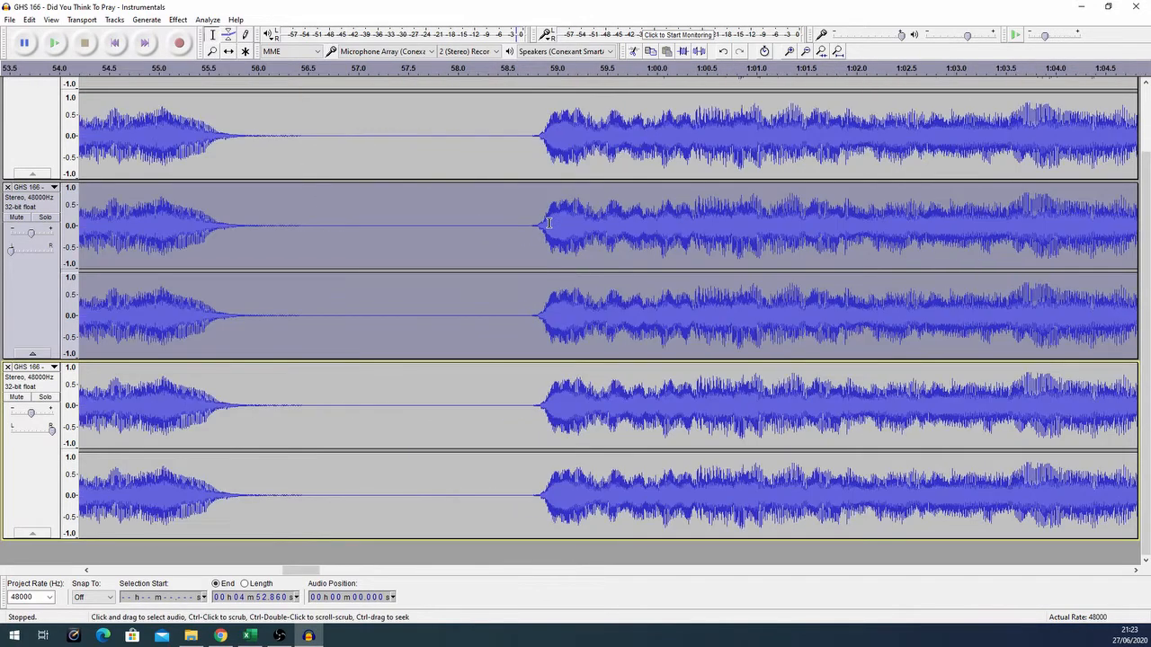
pyautogui.keyDown('ctrl'); pyautogui.scroll(-4, 548, 223); pyautogui.keyUp('ctrl')
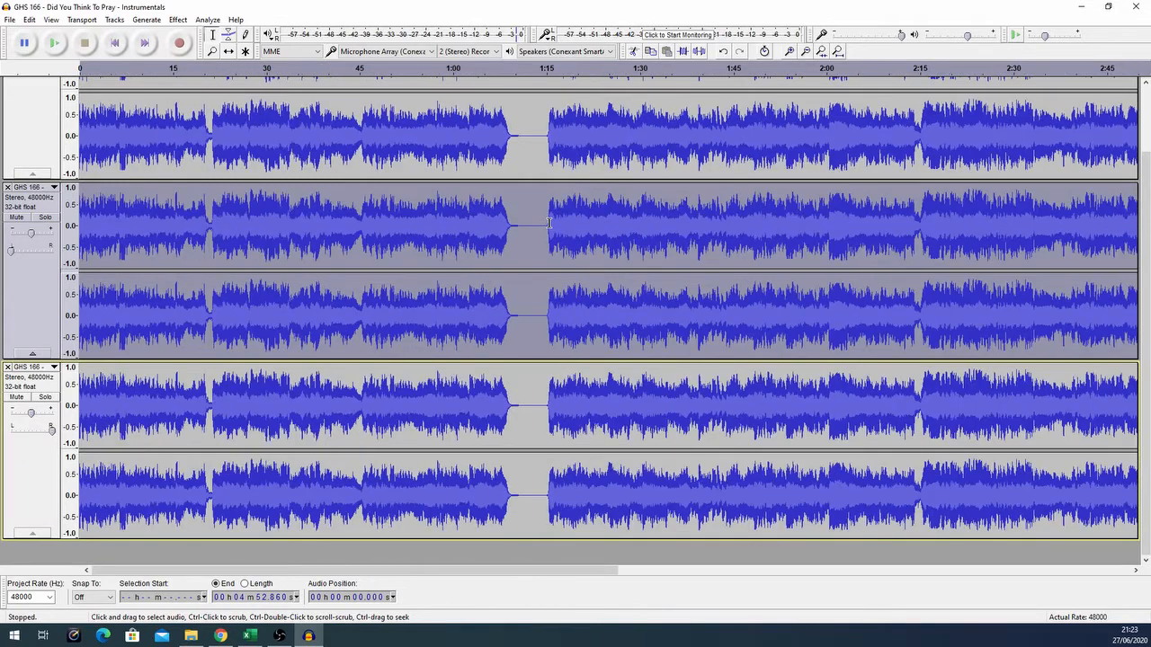
pyautogui.keyDown('ctrl'); pyautogui.scroll(-1, 548, 223); pyautogui.keyUp('ctrl')
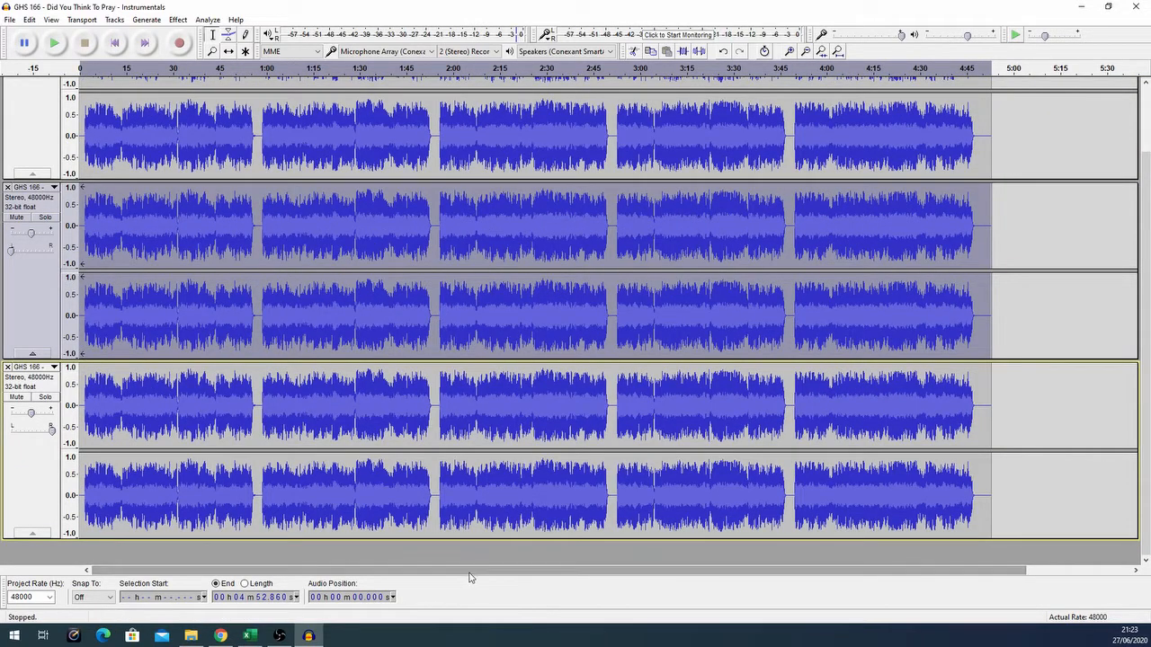
pyautogui.scroll(2, 334, 145)
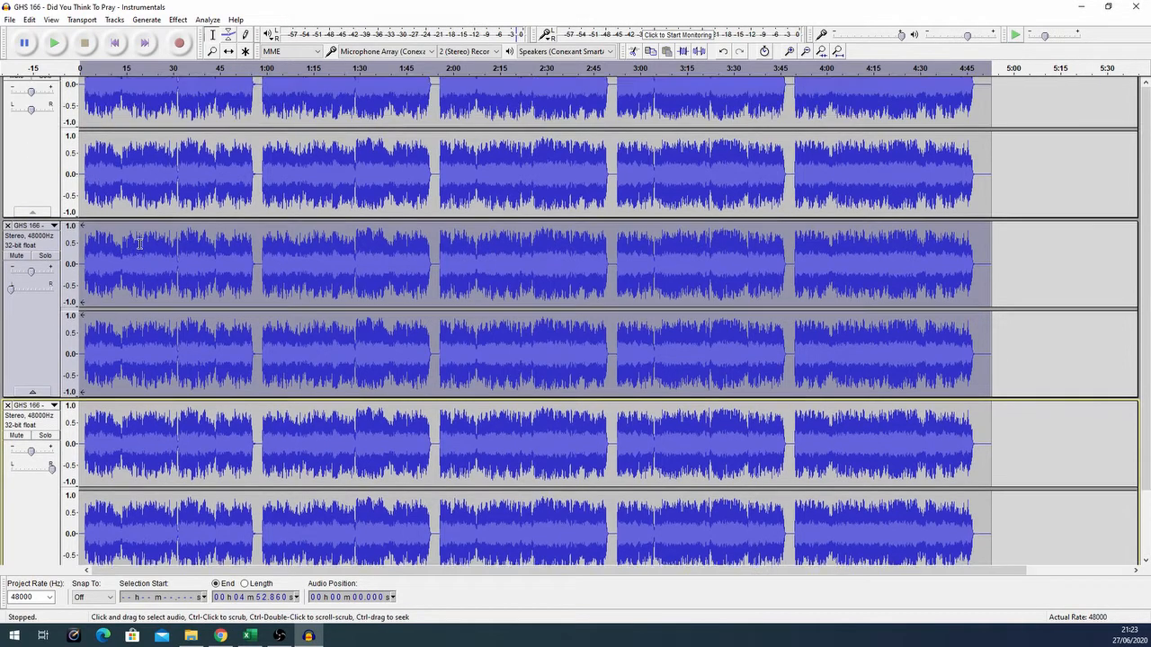
pyautogui.scroll(-1, 334, 145)
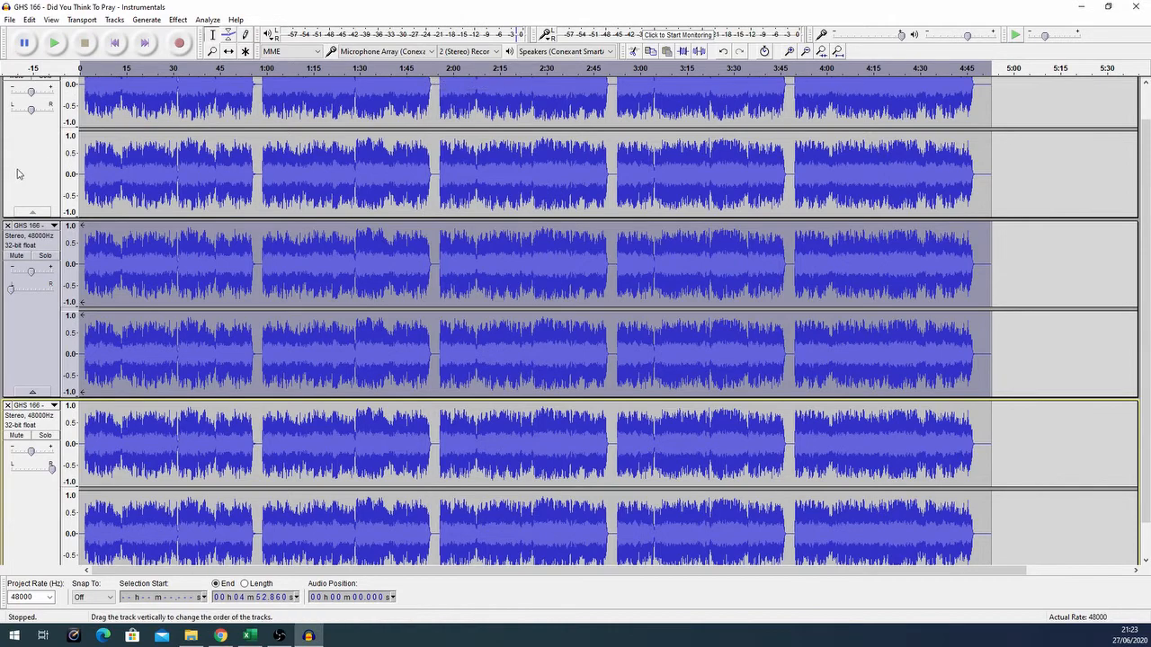
pyautogui.click(25, 341)
pyautogui.click(34, 511)
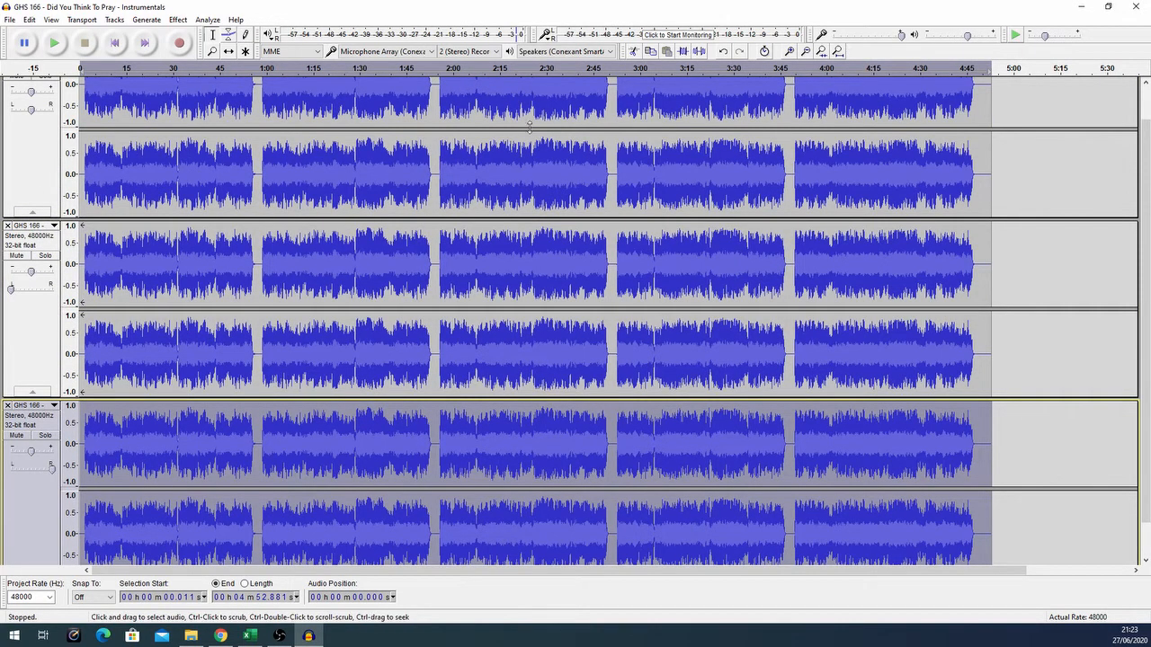
pyautogui.scroll(1, 530, 127)
pyautogui.scroll(-1, 531, 170)
pyautogui.scroll(-1, 529, 170)
pyautogui.scroll(1, 480, 145)
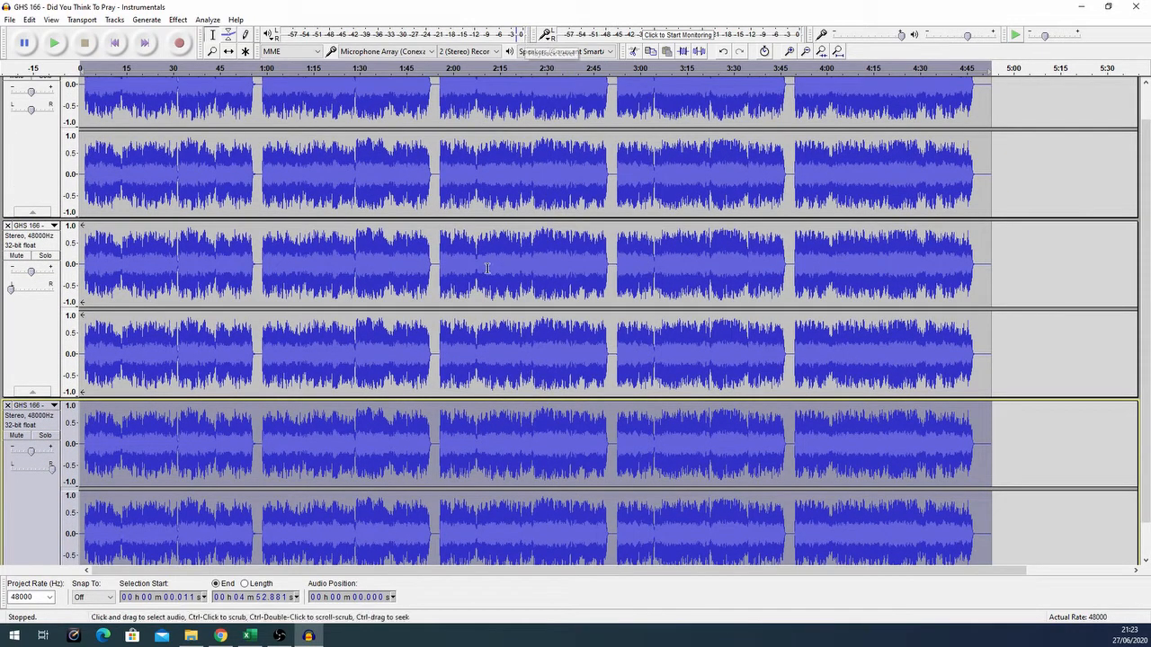
# Play the three layered tracks from the start of the third verse, at about 1:56, to check the combined sound.
pyautogui.scroll(1, 270, 162)
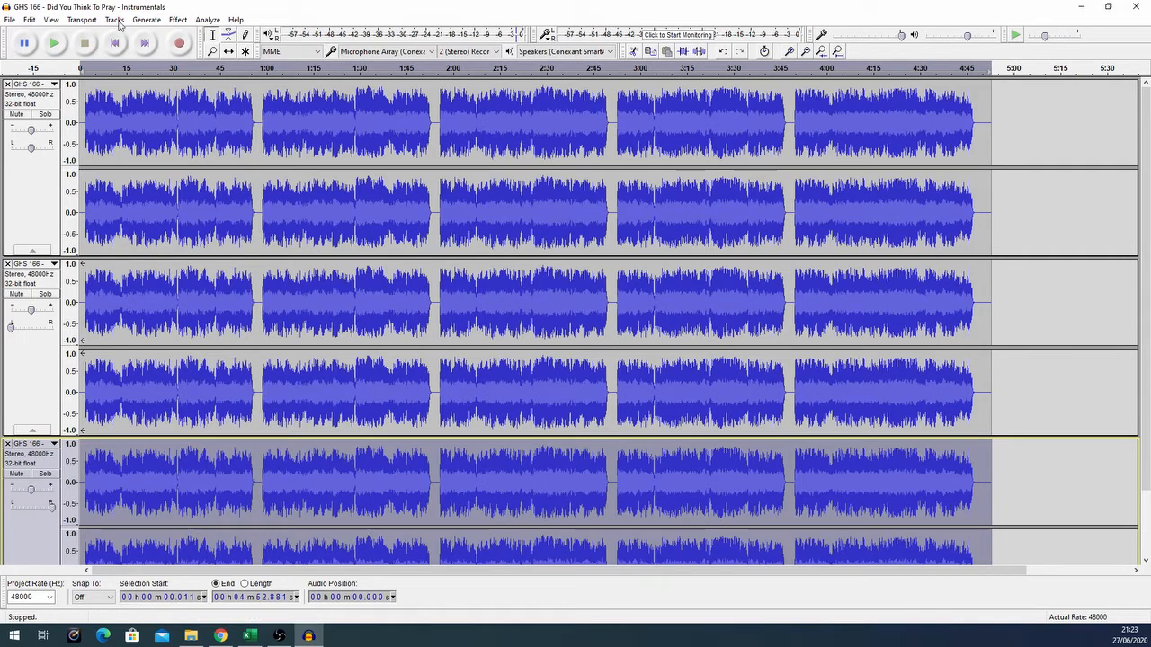
pyautogui.click(439, 67)
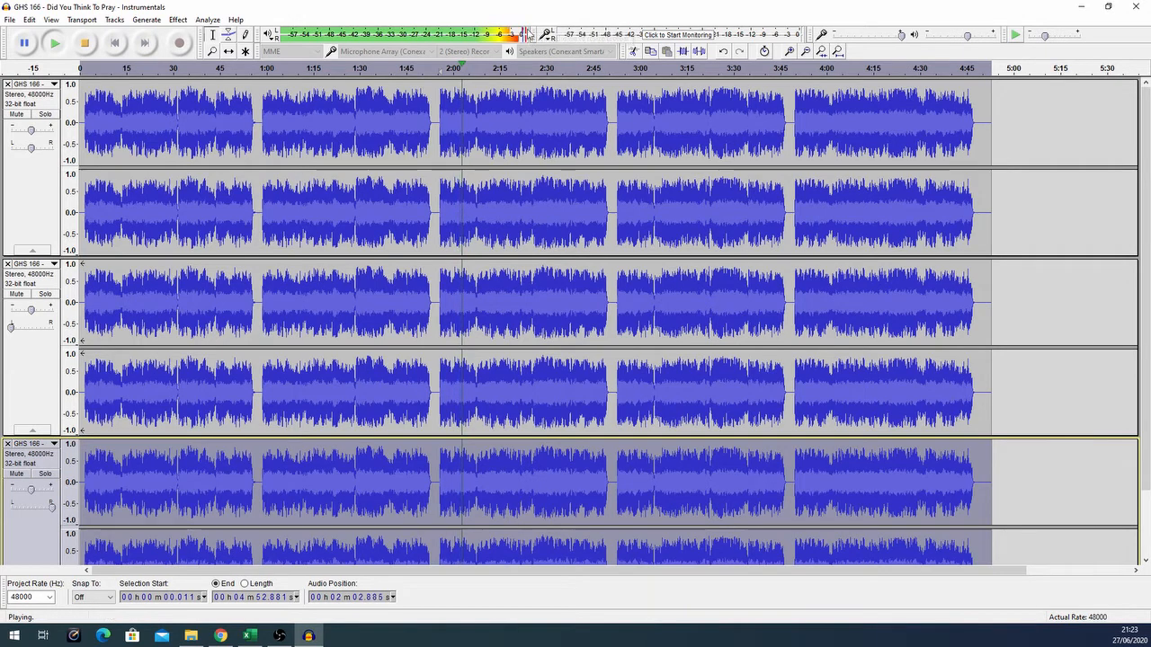
pyautogui.click(86, 45)
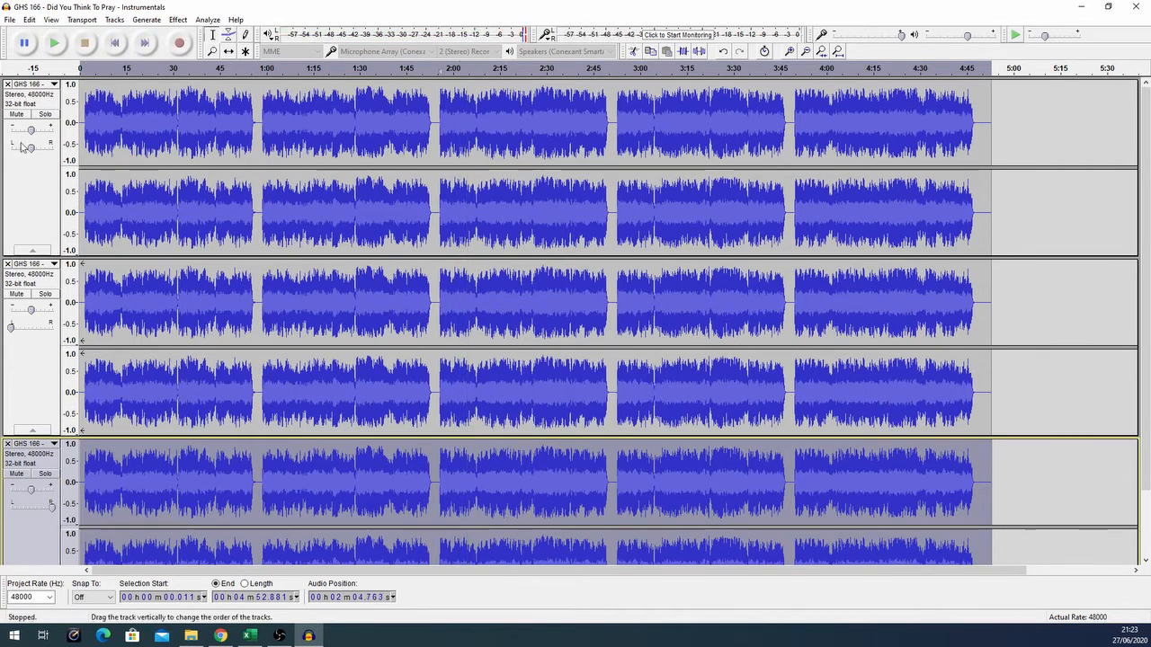
# Lower the gain of the second, left-panned track.
pyautogui.click(27, 346)
pyautogui.moveTo(30, 313)
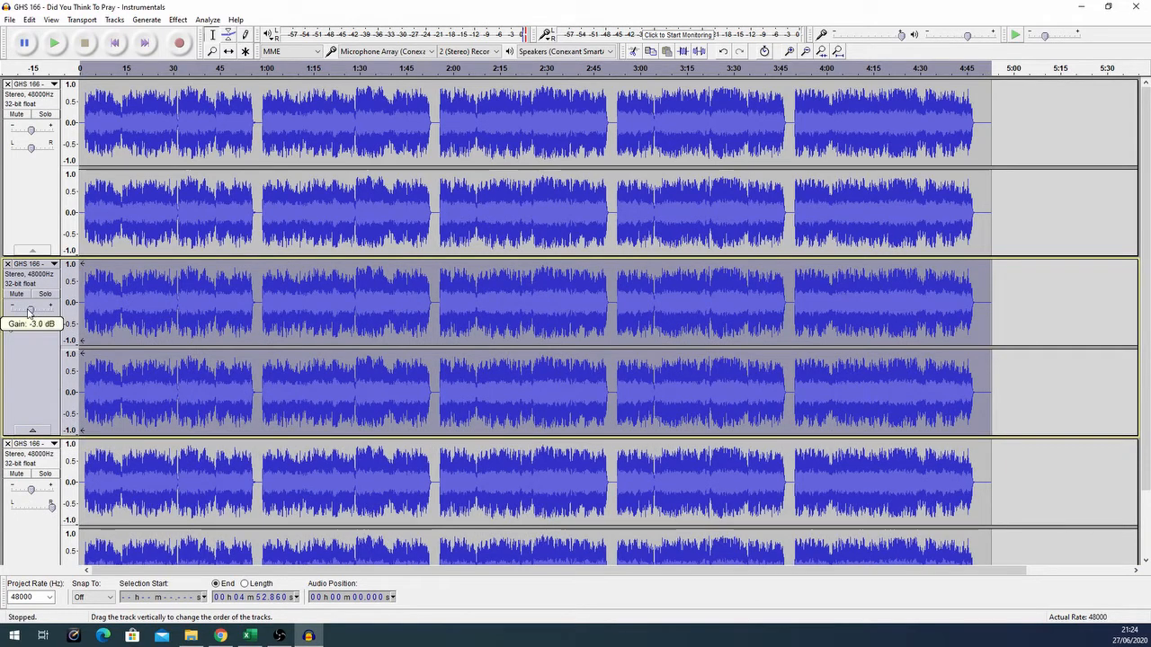
pyautogui.moveTo(25, 311); pyautogui.dragTo(20, 313)
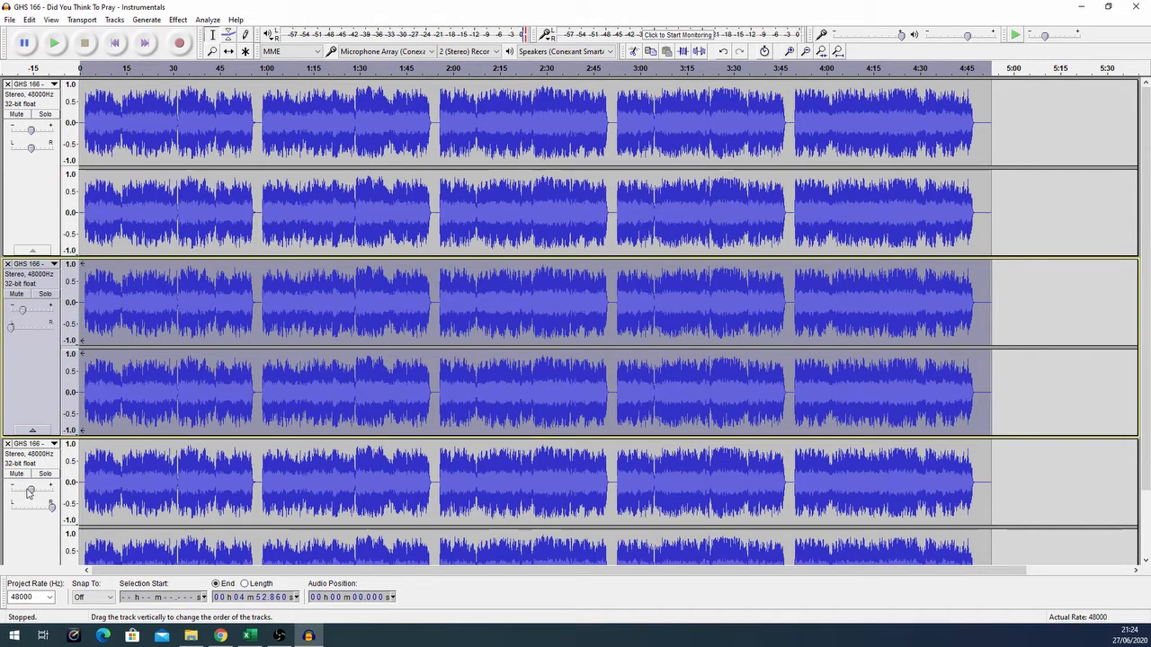
# Lower the gain of the third, right-panned track to match the second, and play the mix from about 1:53.
pyautogui.moveTo(32, 490)
pyautogui.moveTo(28, 492); pyautogui.dragTo(24, 494)
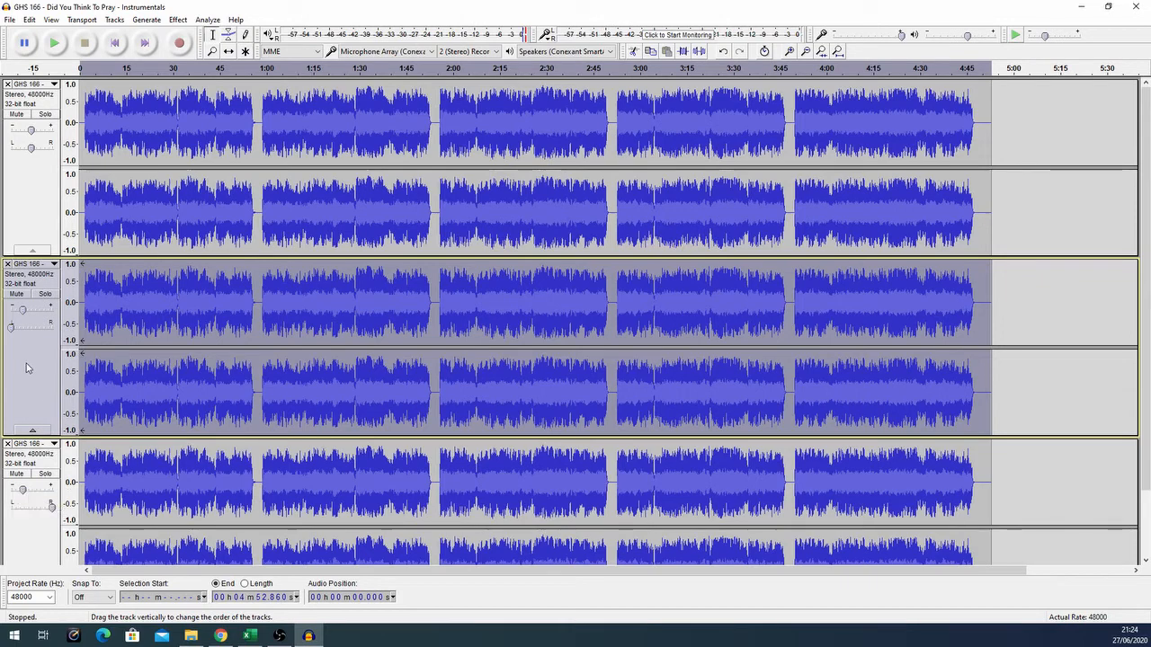
pyautogui.press('space')
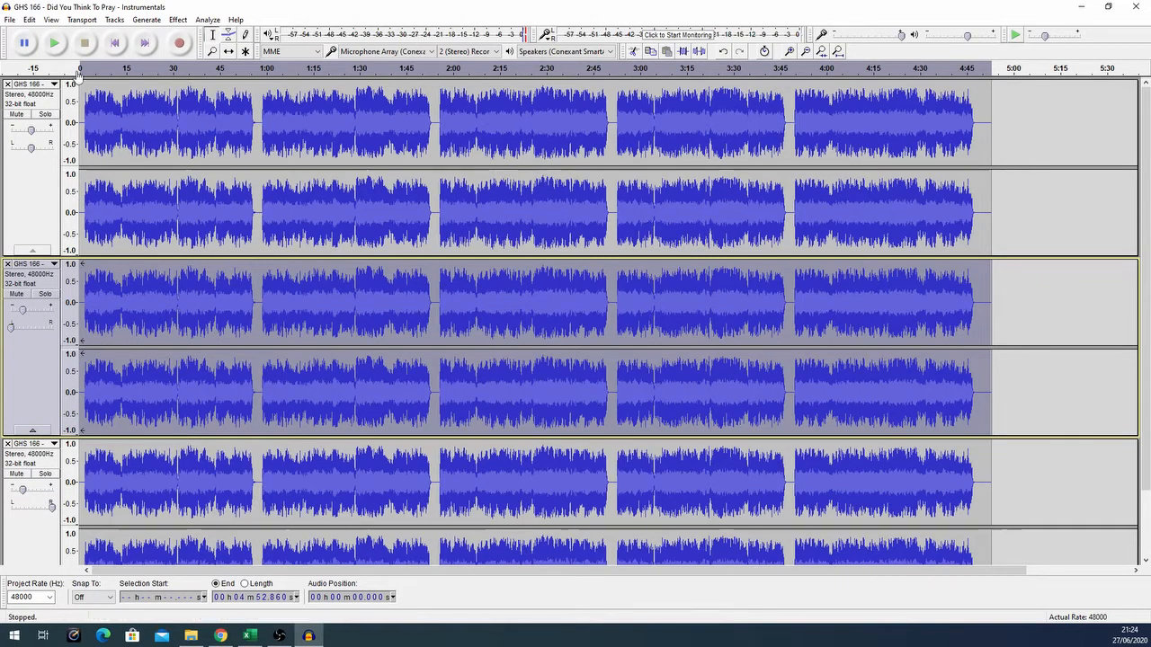
pyautogui.click(431, 68)
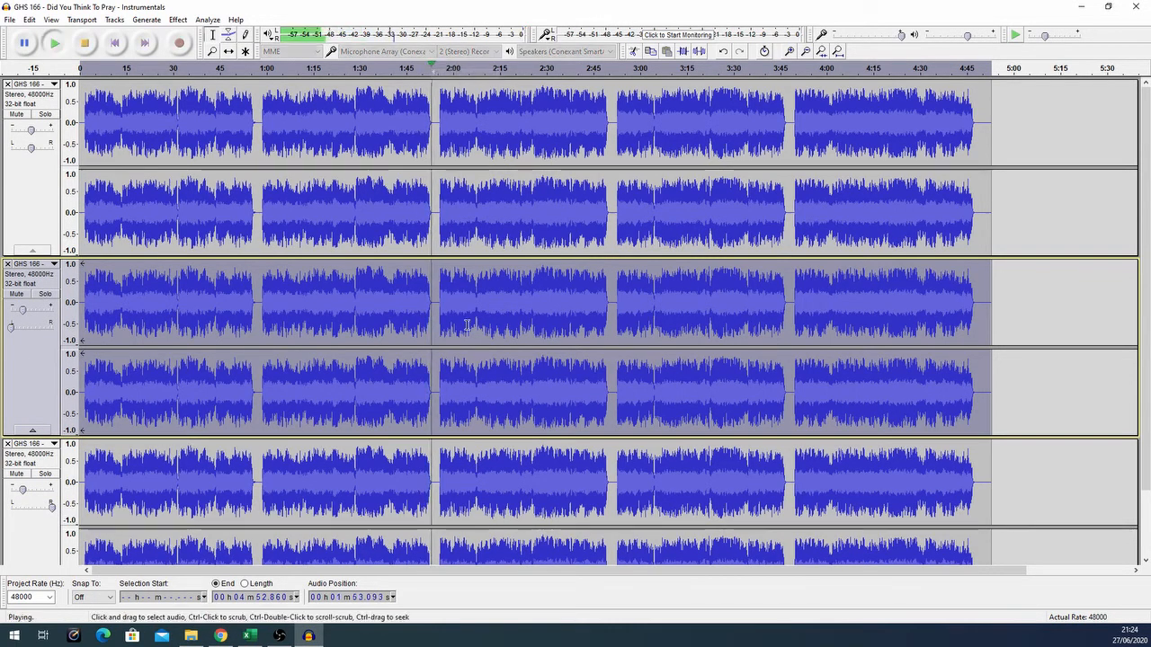
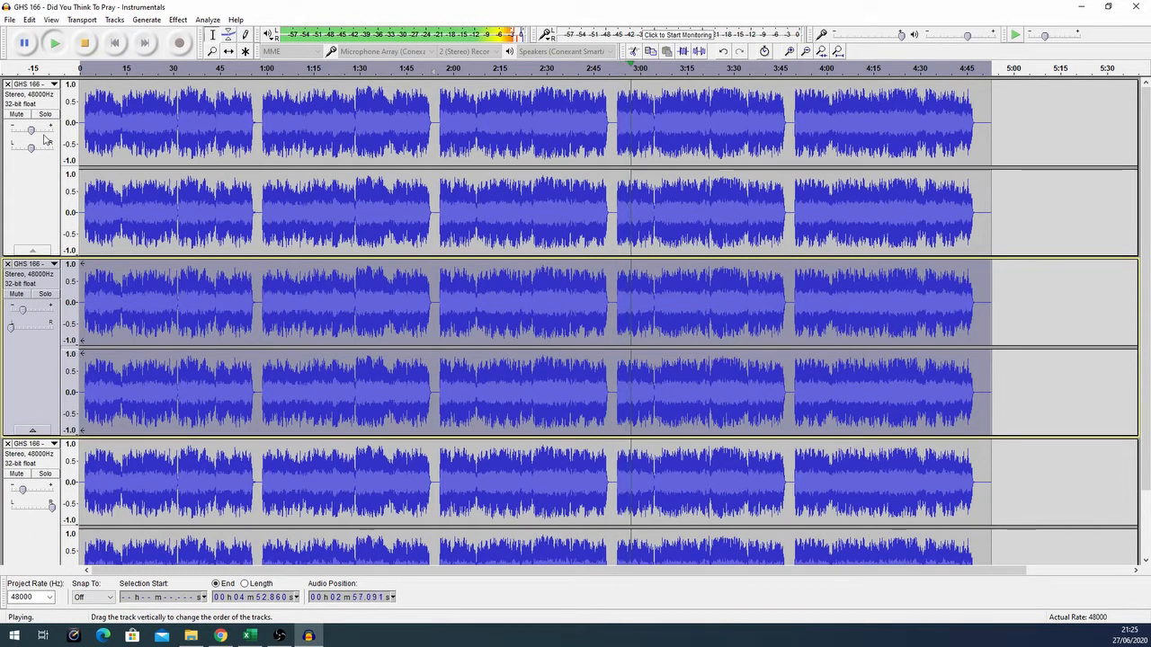
# Set the gain of the first, centred track to 0 dB during playback and select that track.
pyautogui.moveTo(32, 133)
pyautogui.moveTo(25, 132)
pyautogui.mouseDown()
pyautogui.moveTo(15, 135)
pyautogui.moveTo(63, 135)
pyautogui.moveTo(27, 134)
pyautogui.moveTo(38, 132)
pyautogui.mouseUp()
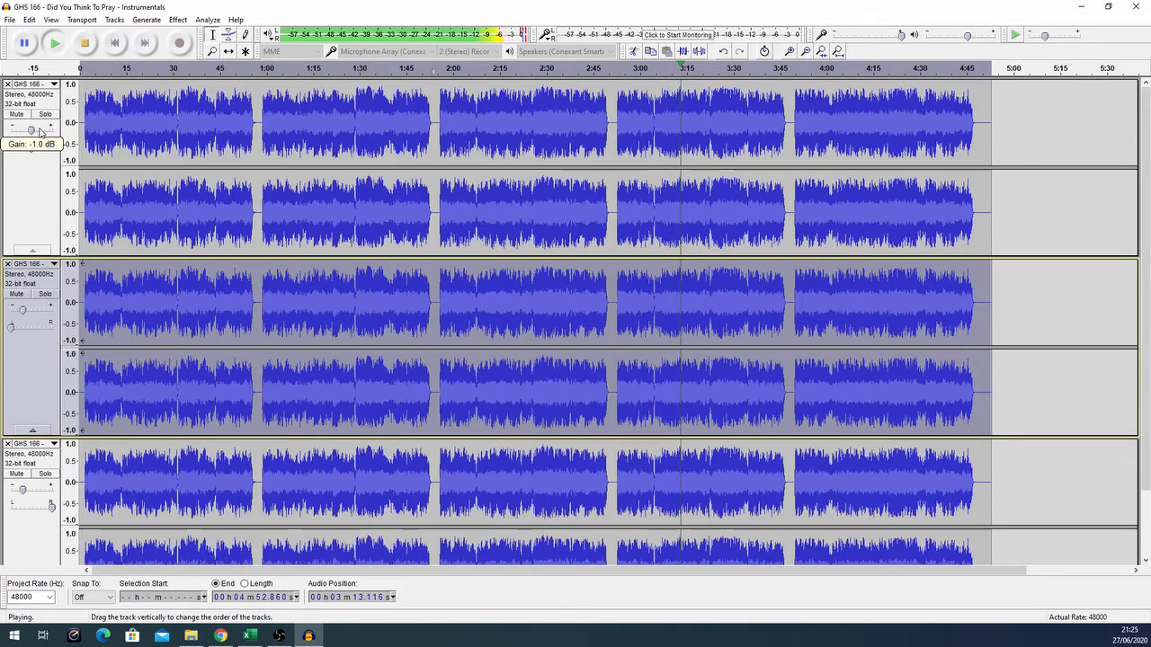
pyautogui.moveTo(31, 132); pyautogui.dragTo(33, 133)
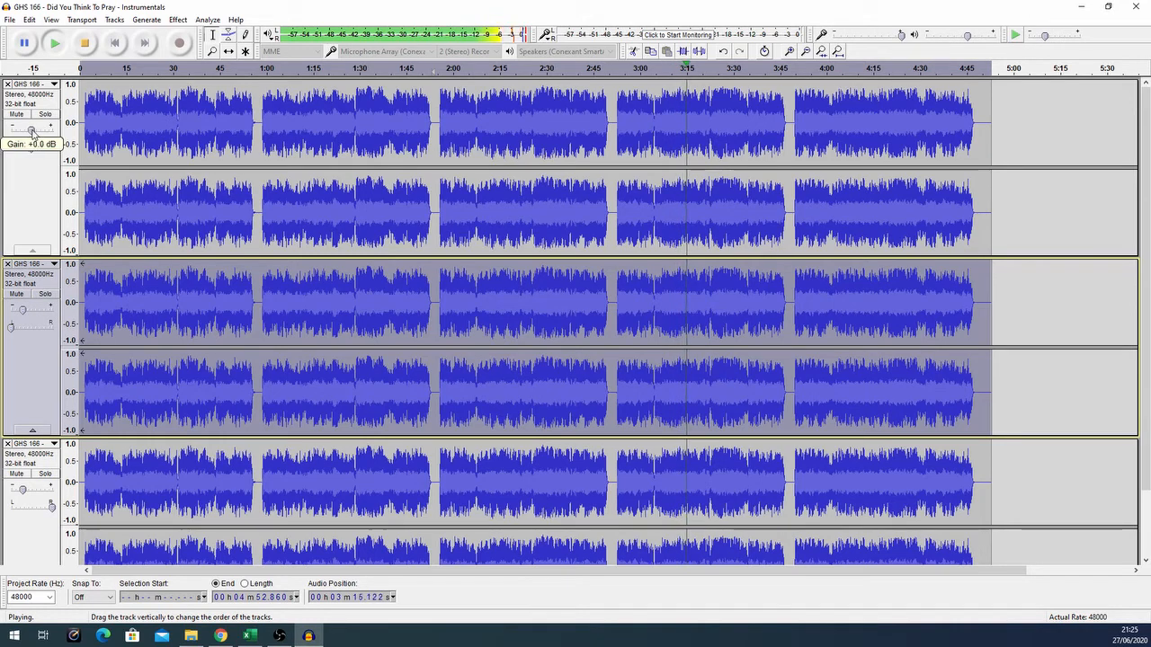
pyautogui.click(35, 189)
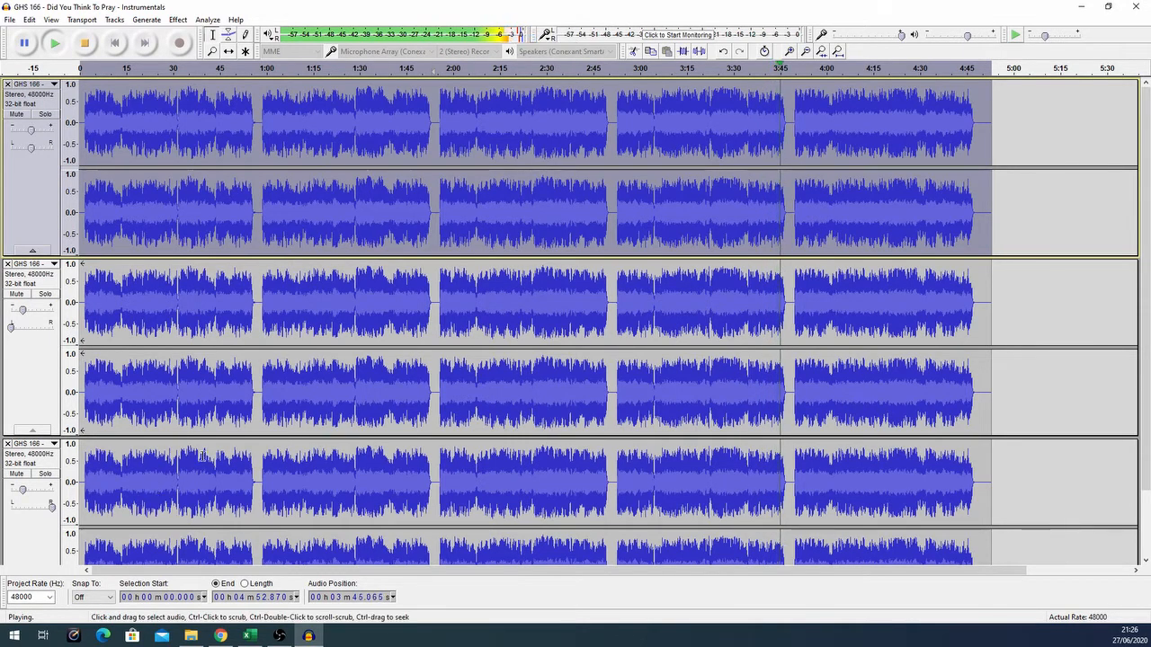
# Lower the gain of the third, right-panned track slightly further while the mix plays.
pyautogui.scroll(-2, 149, 387)
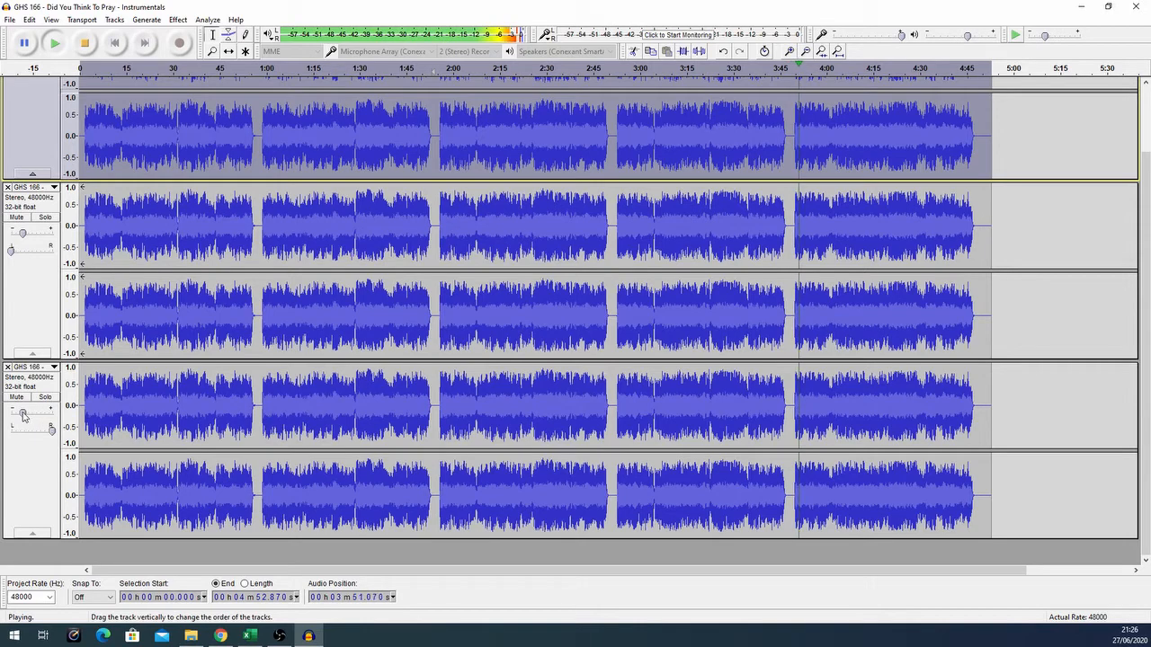
pyautogui.moveTo(23, 414)
pyautogui.scroll(-1, 23, 414)
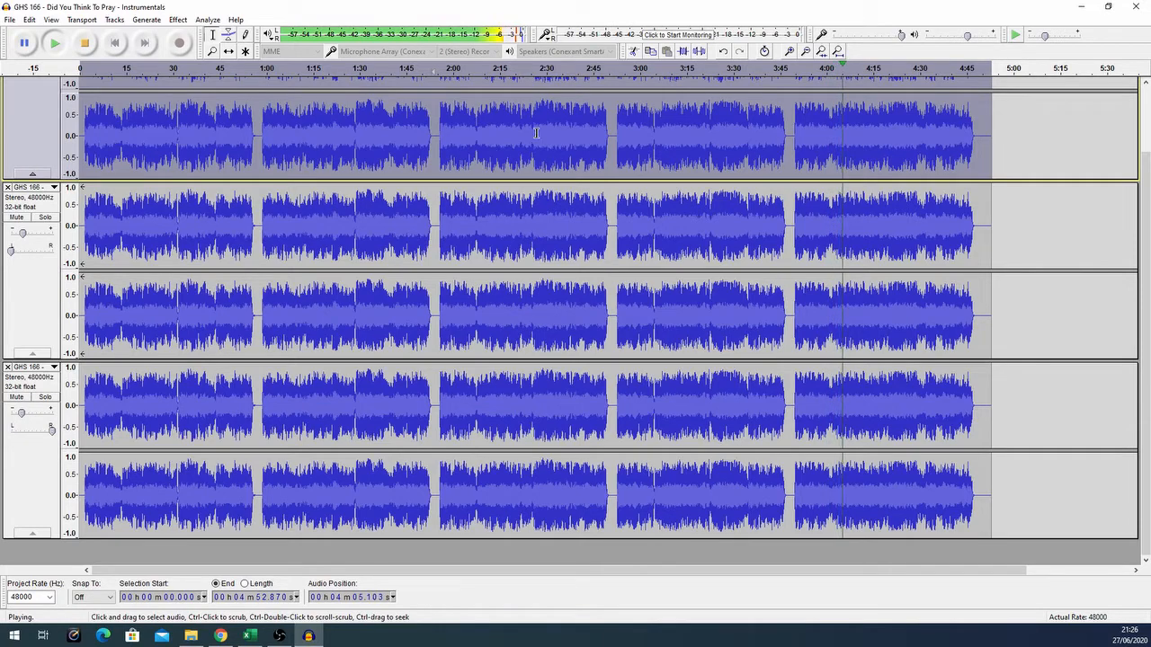
pyautogui.scroll(1, 596, 162)
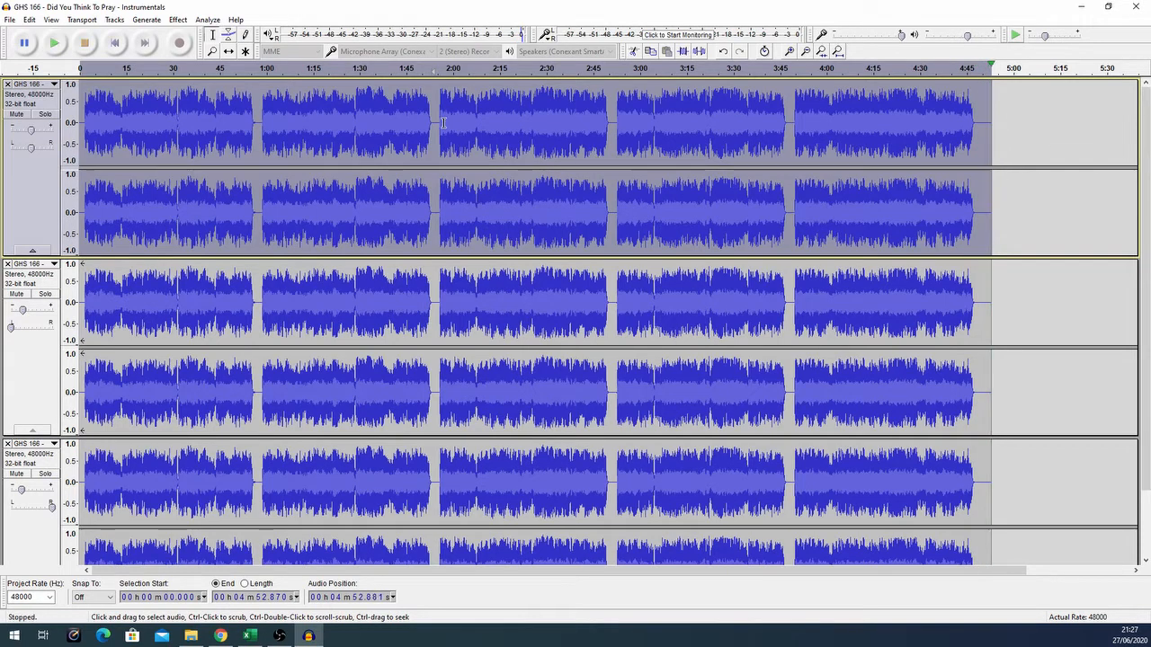
# Review the gain and pan settings of all three layered tracks before exporting.
pyautogui.scroll(-2, 197, 297)
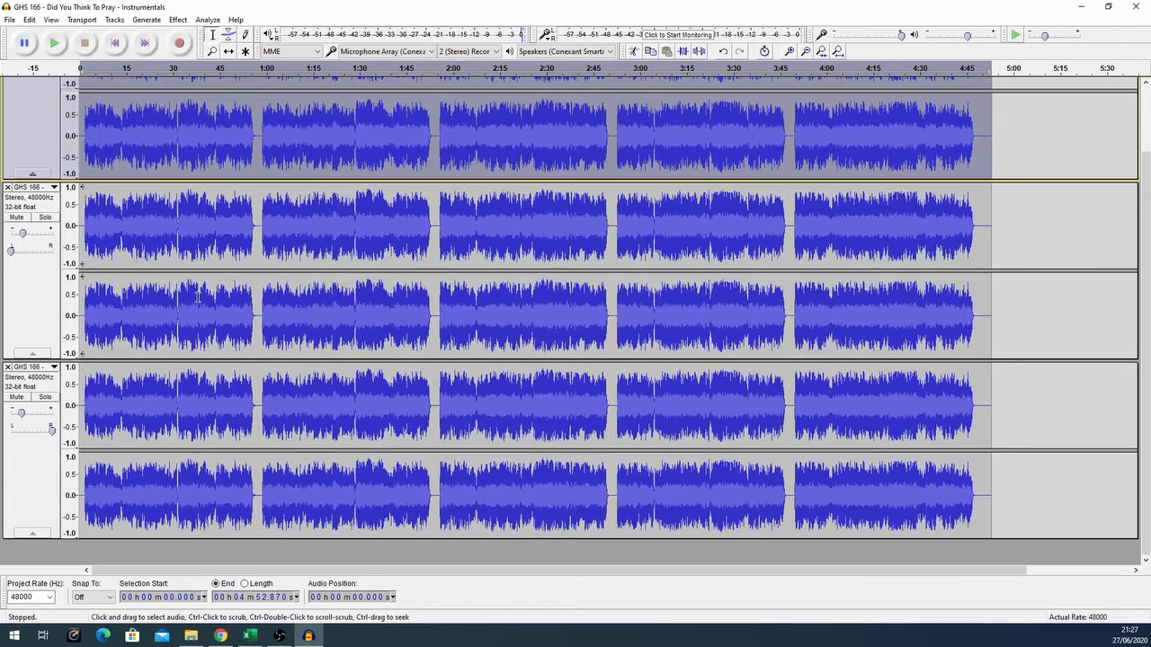
pyautogui.scroll(2, 292, 213)
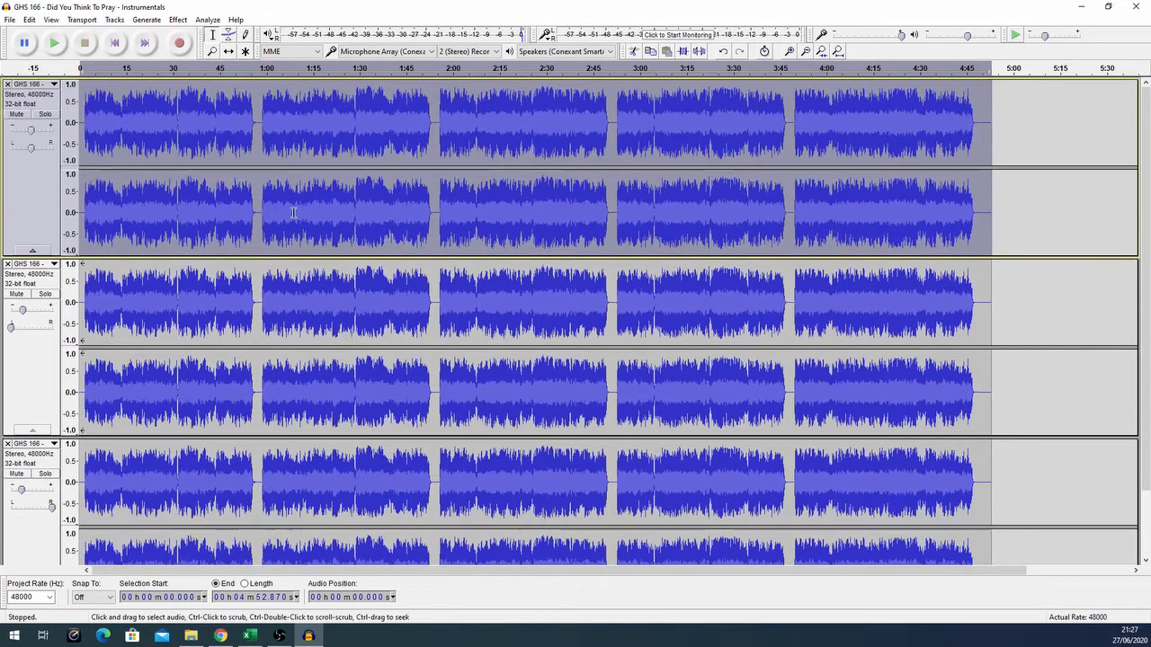
pyautogui.scroll(-2, 195, 380)
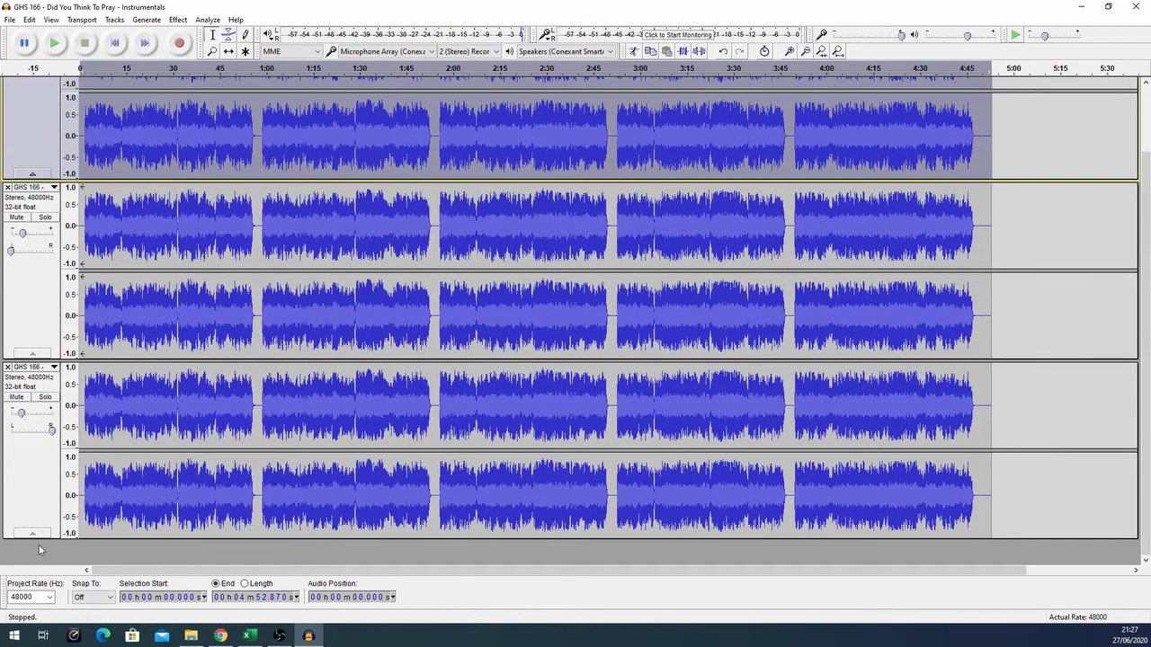
pyautogui.scroll(2, 433, 120)
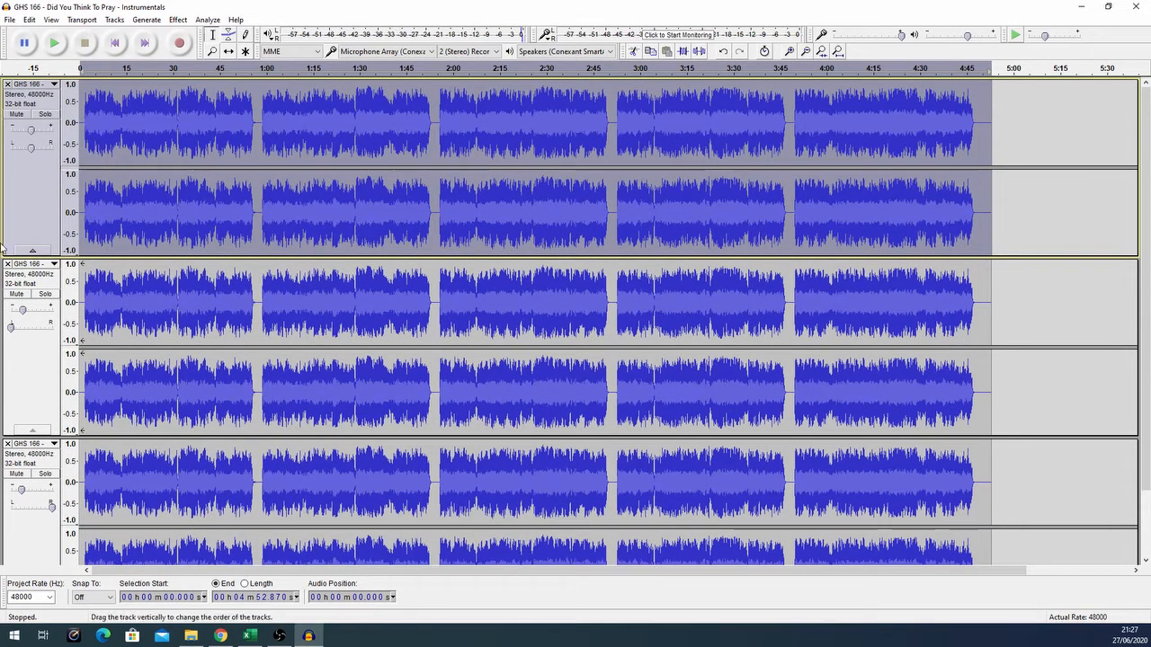
pyautogui.click(25, 367)
pyautogui.click(45, 211)
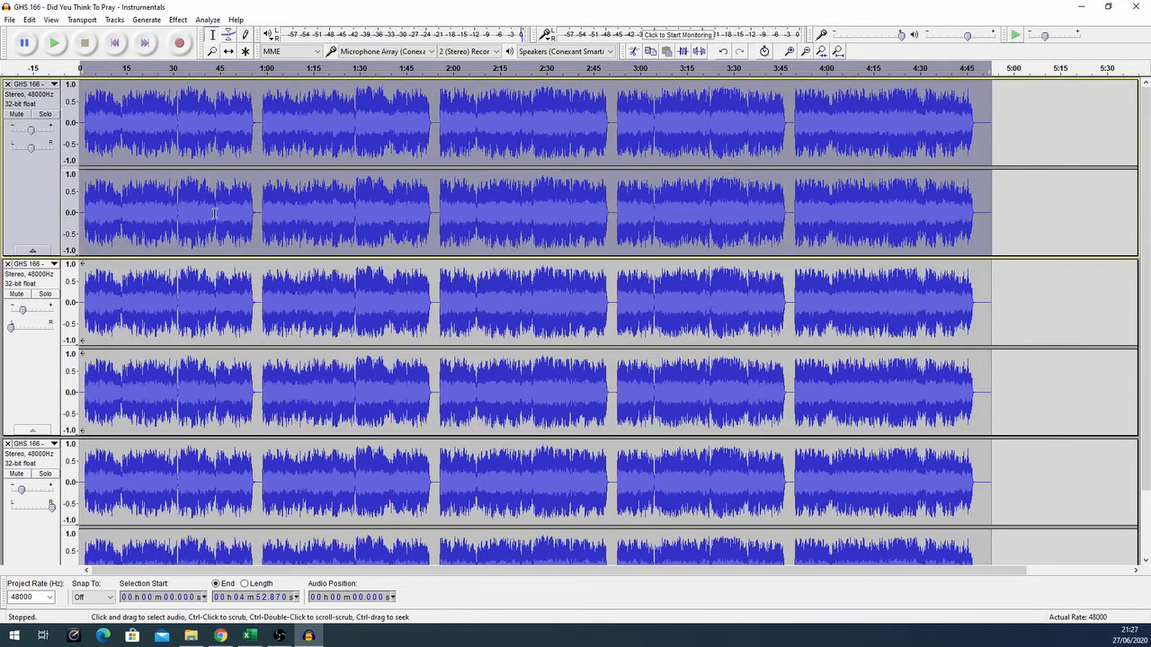
pyautogui.scroll(-1, 227, 321)
pyautogui.scroll(-2, 226, 321)
pyautogui.scroll(3, 227, 321)
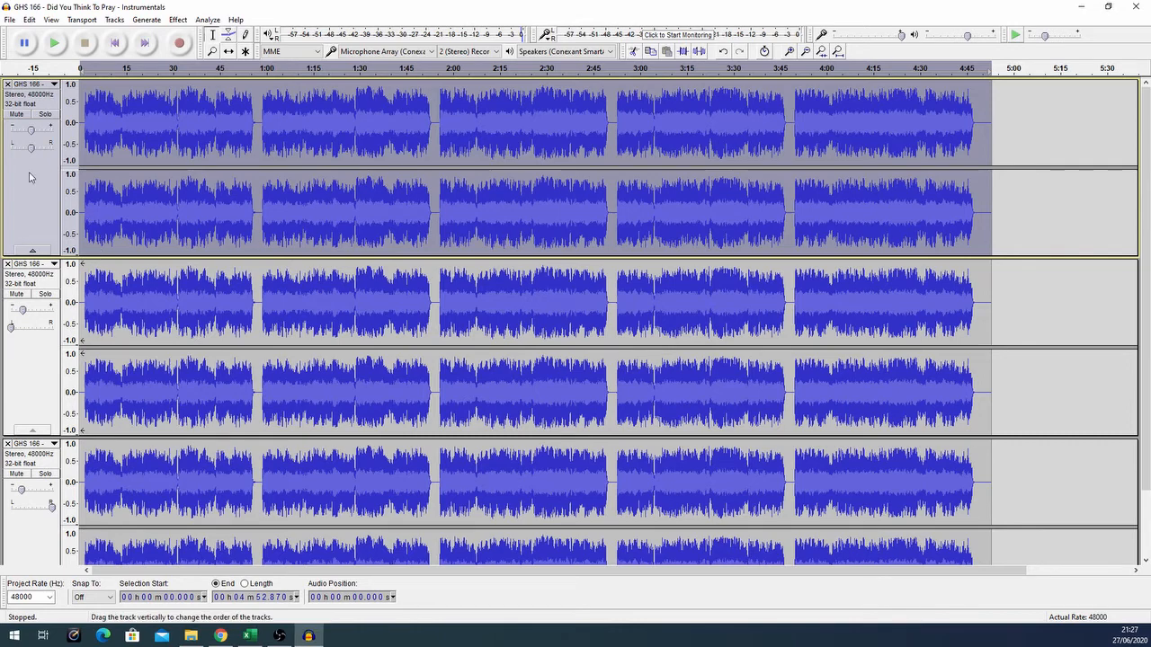
pyautogui.click(8, 20)
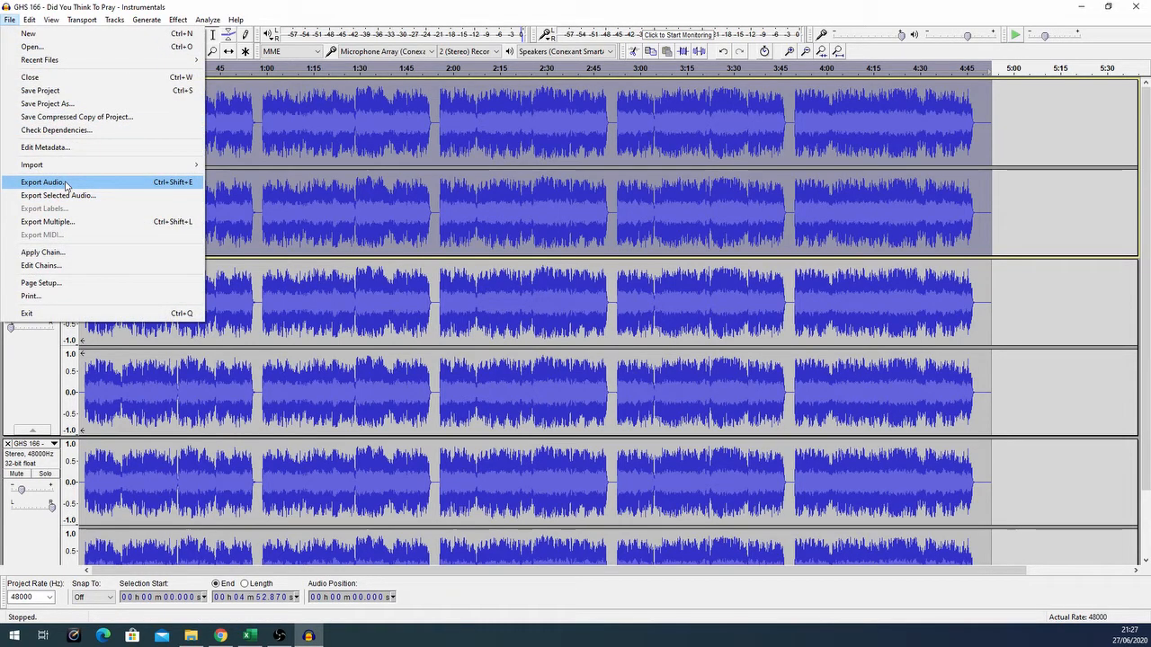
pyautogui.click(349, 193)
pyautogui.click(350, 192)
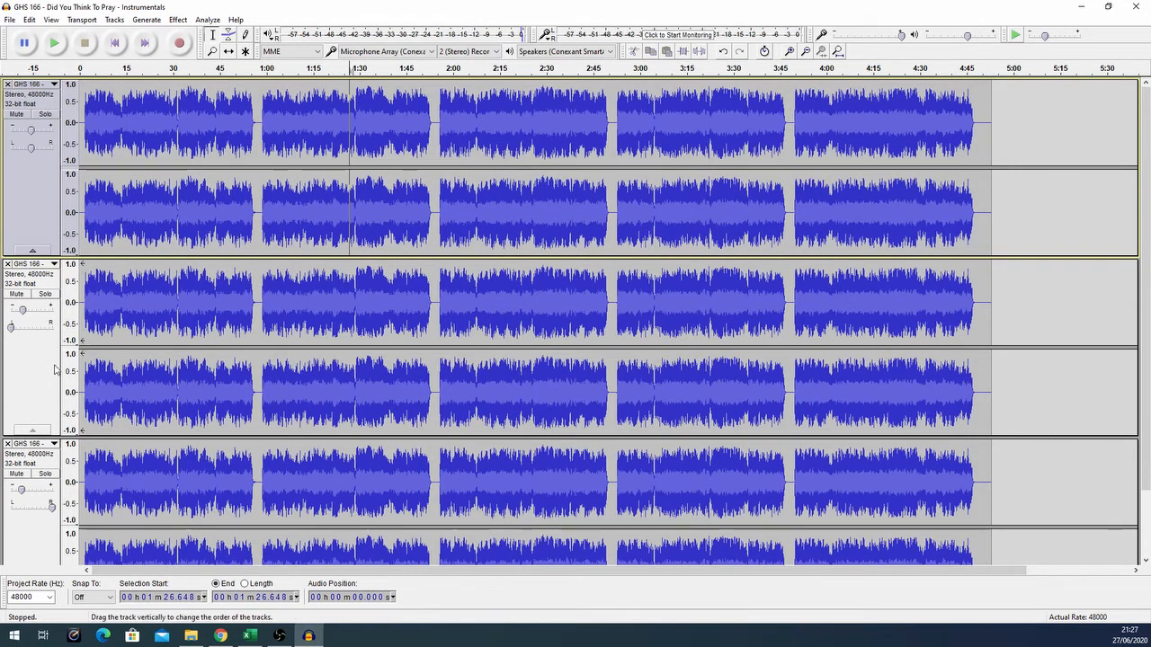
pyautogui.click(27, 382)
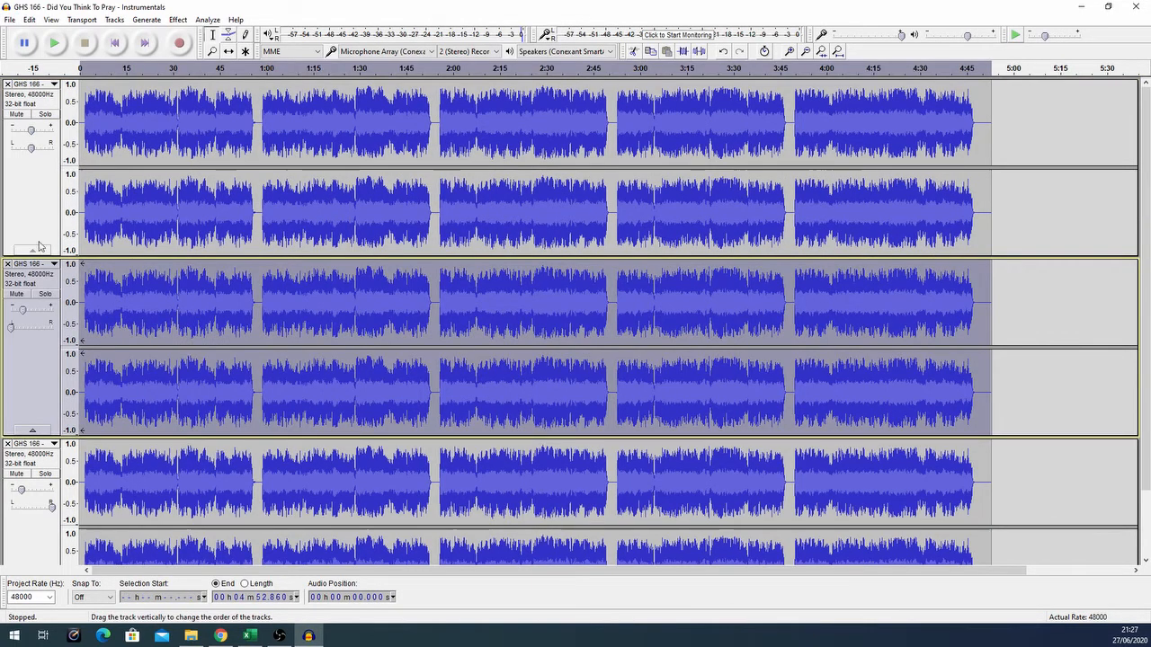
pyautogui.click(9, 19)
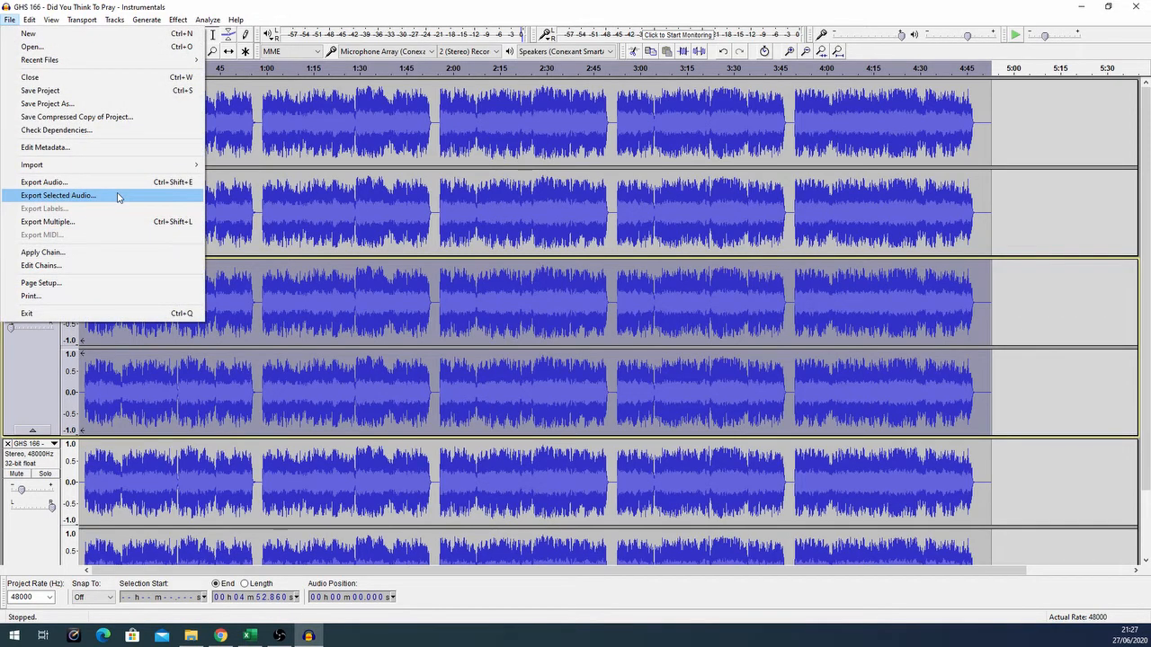
pyautogui.click(342, 168)
pyautogui.click(340, 168)
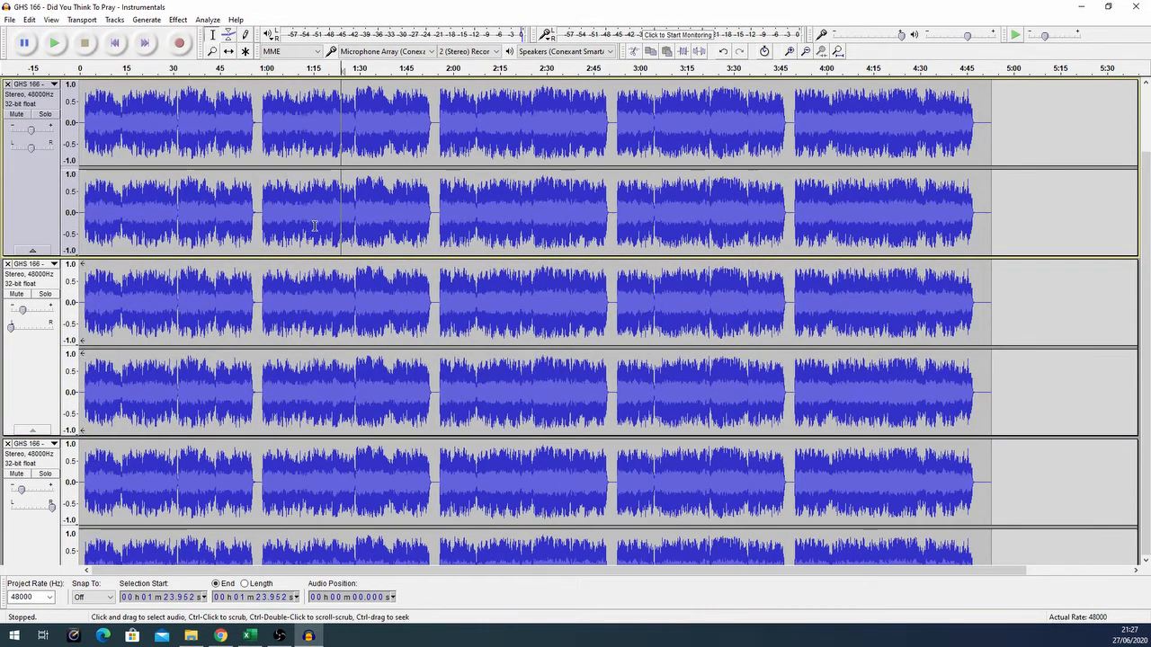
pyautogui.scroll(-2, 314, 226)
pyautogui.scroll(2, 146, 333)
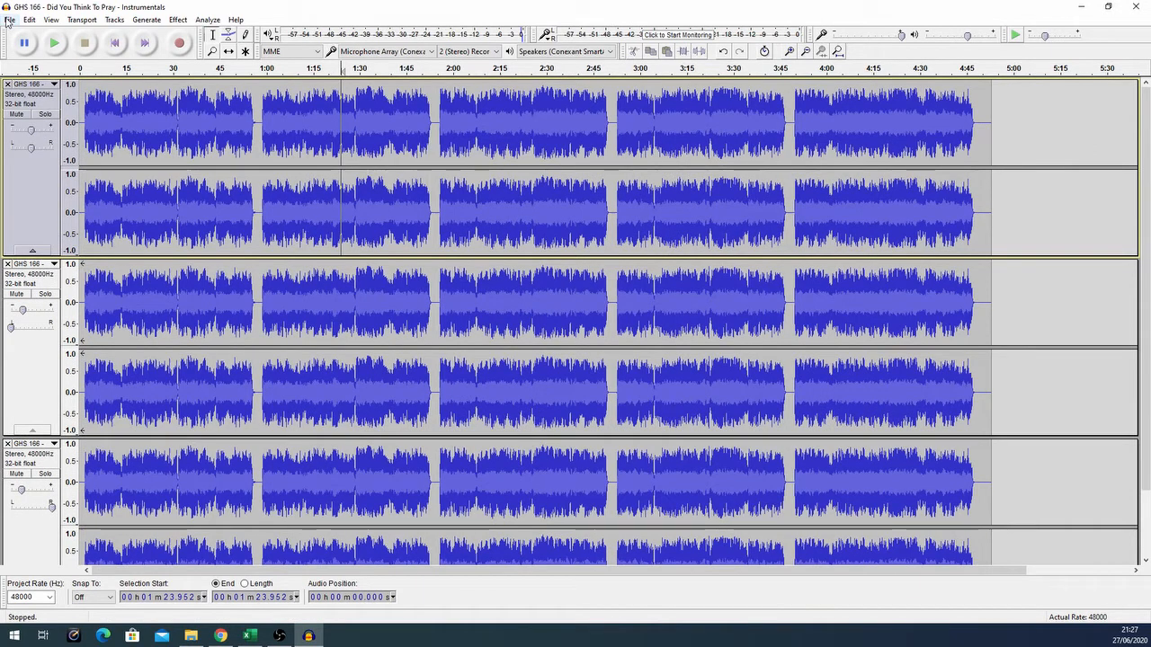
# Export the full mix to the Desktop as an MP3 at a constant 320 kbps, accepting the mixdown to two stereo channels.
pyautogui.click(8, 20)
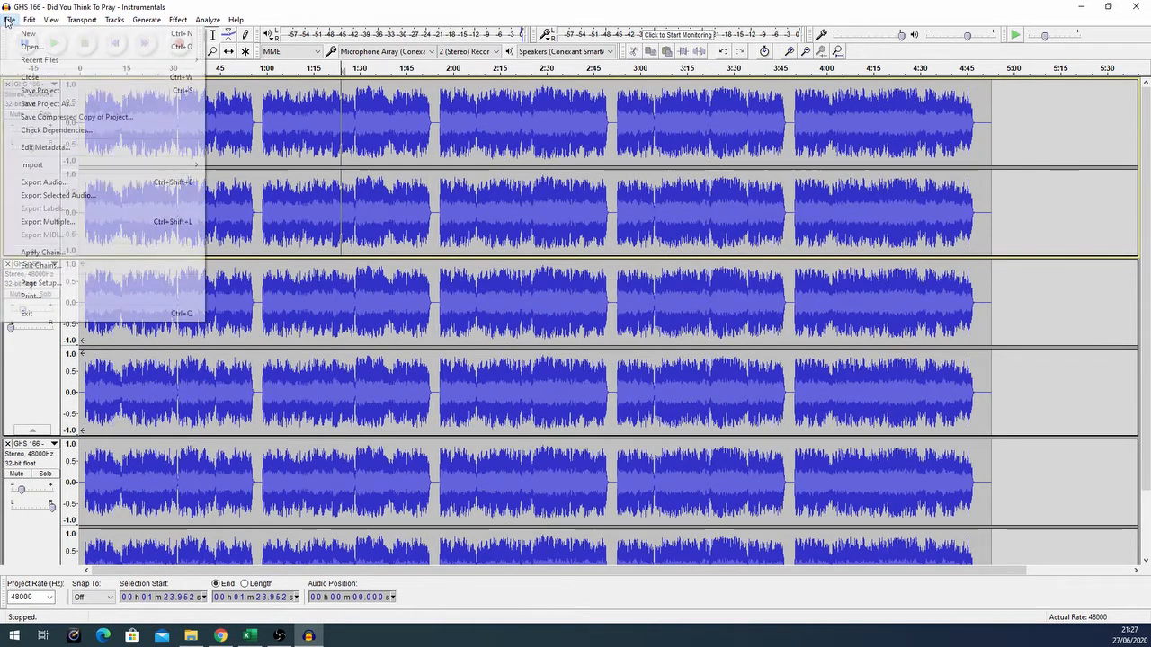
pyautogui.click(94, 184)
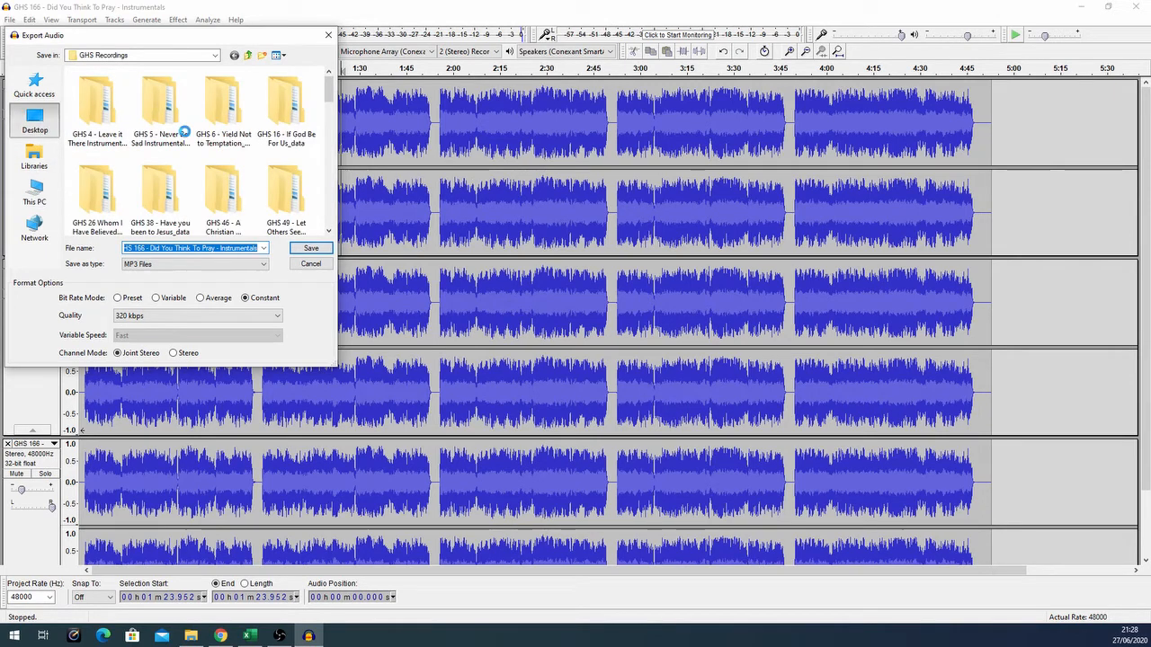
pyautogui.click(34, 119)
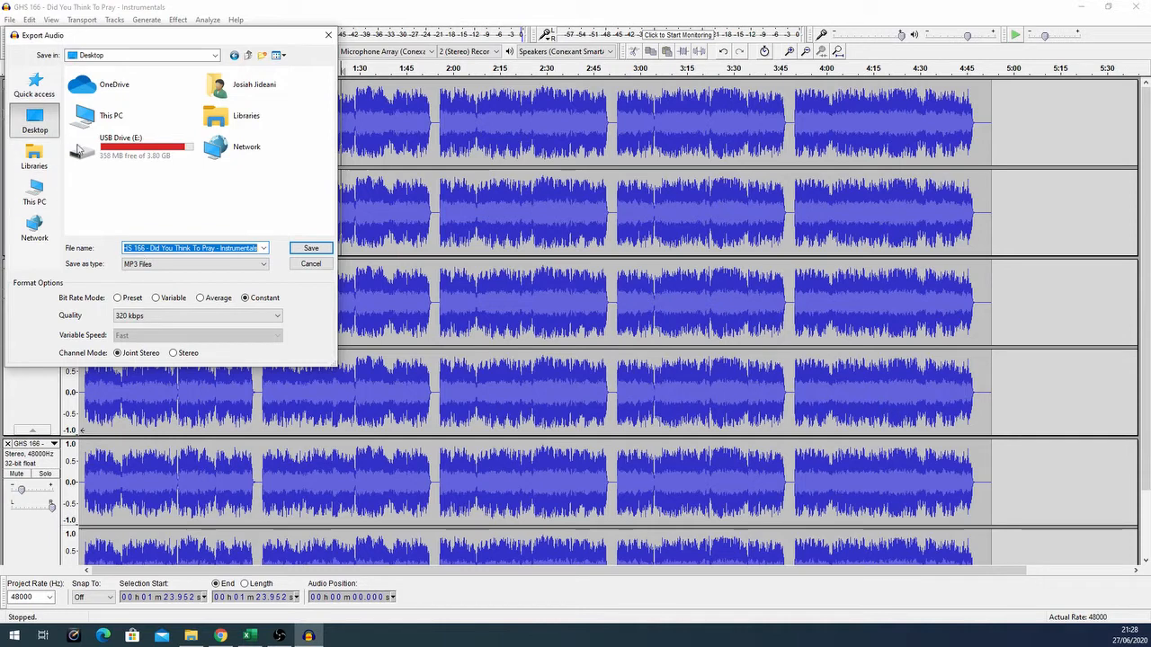
pyautogui.click(220, 248)
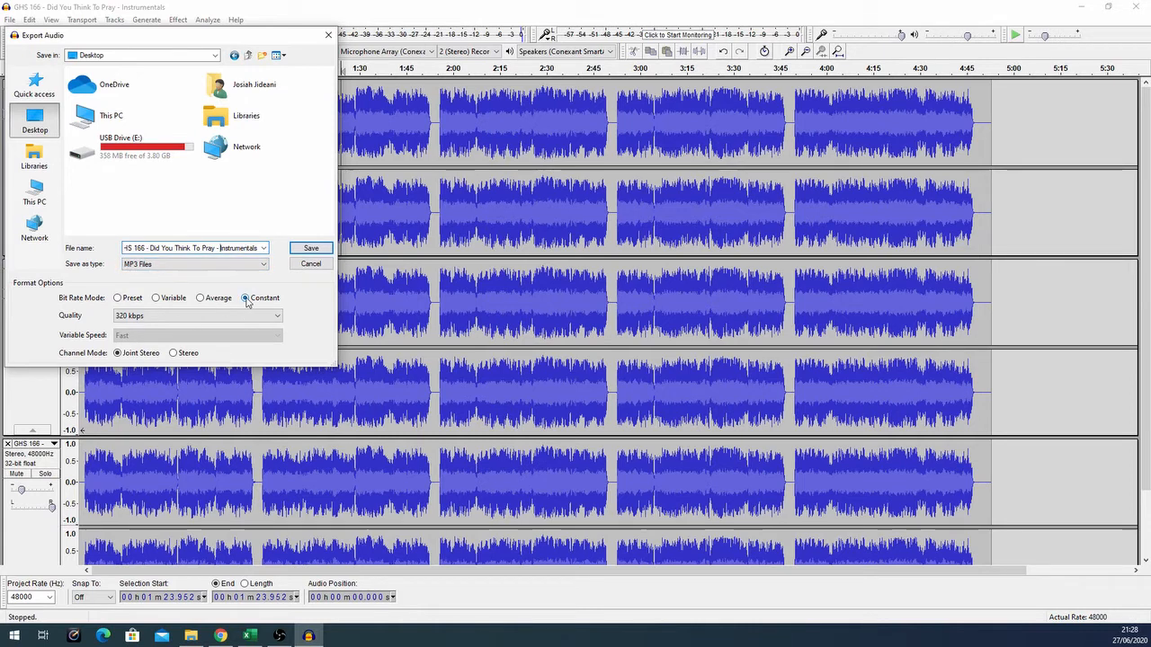
pyautogui.click(134, 322)
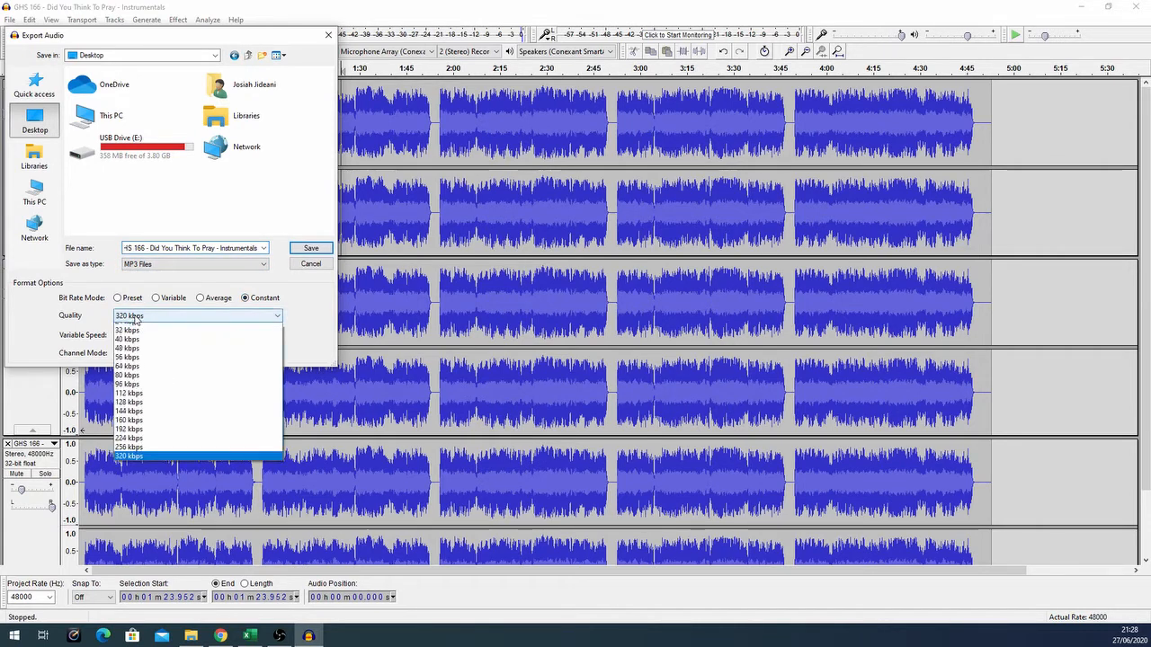
pyautogui.click(313, 327)
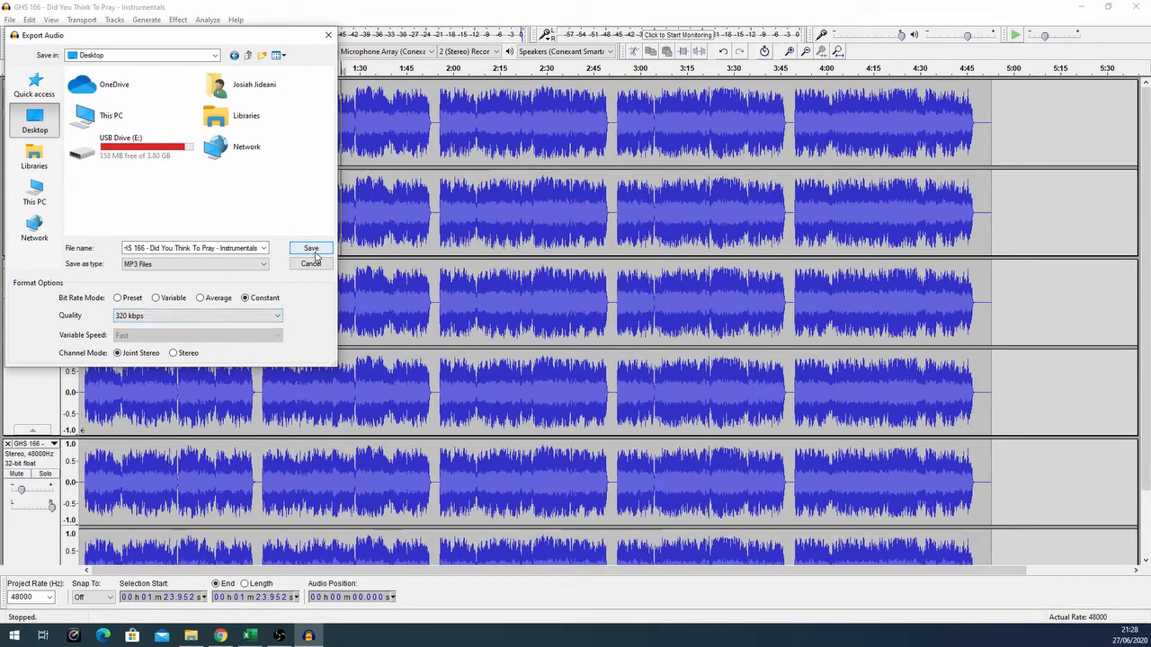
pyautogui.click(311, 248)
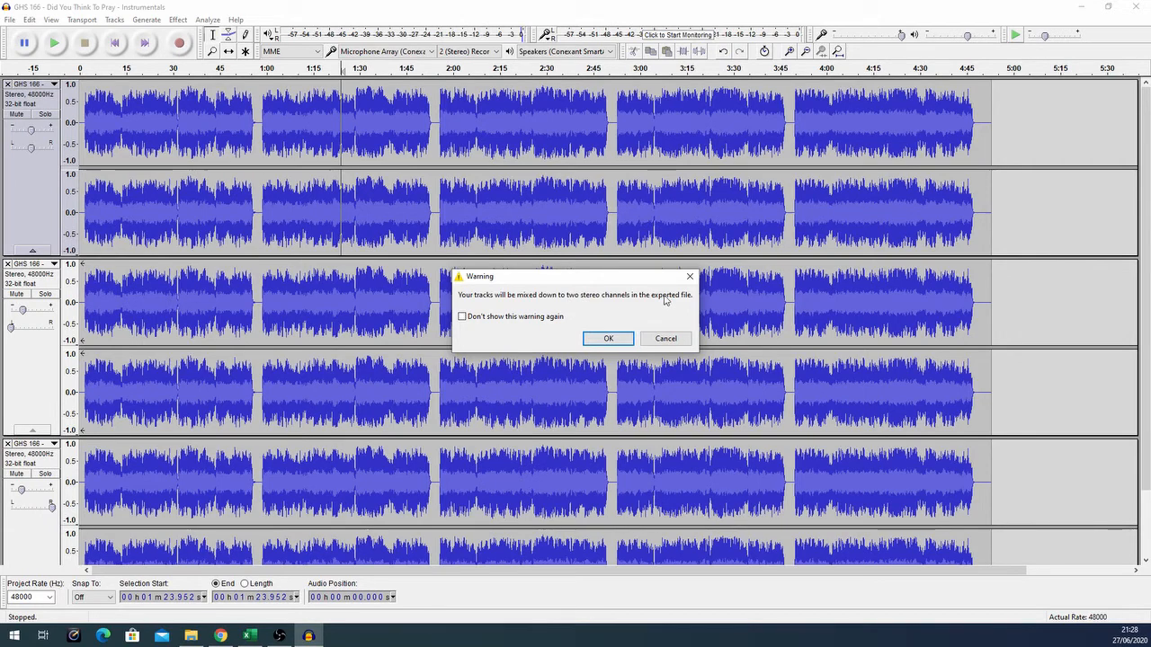
pyautogui.click(599, 338)
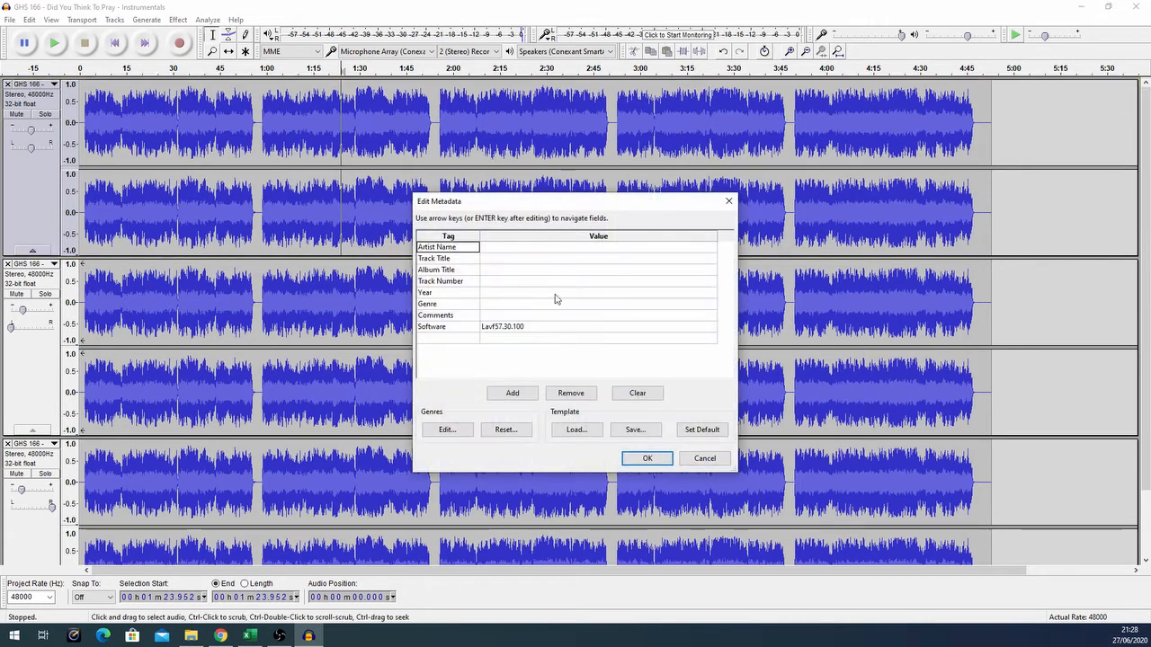
# Enter DLBC Gauteng Choir as the artist name in the export metadata.
pyautogui.click(548, 251)
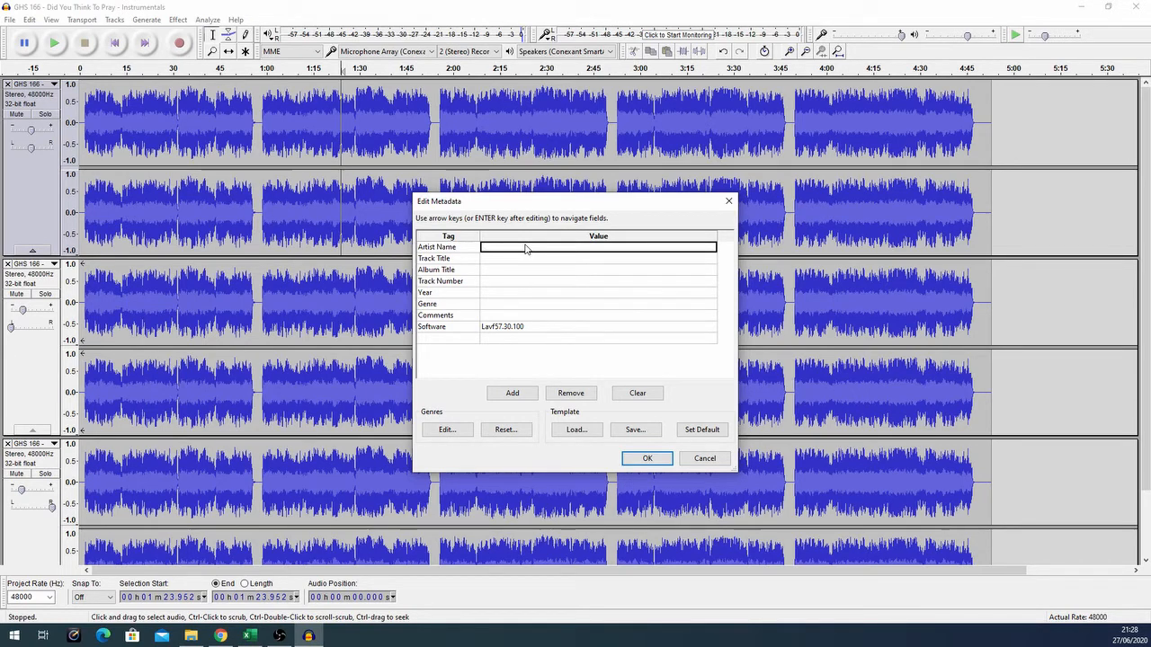
pyautogui.write('DLBC ')
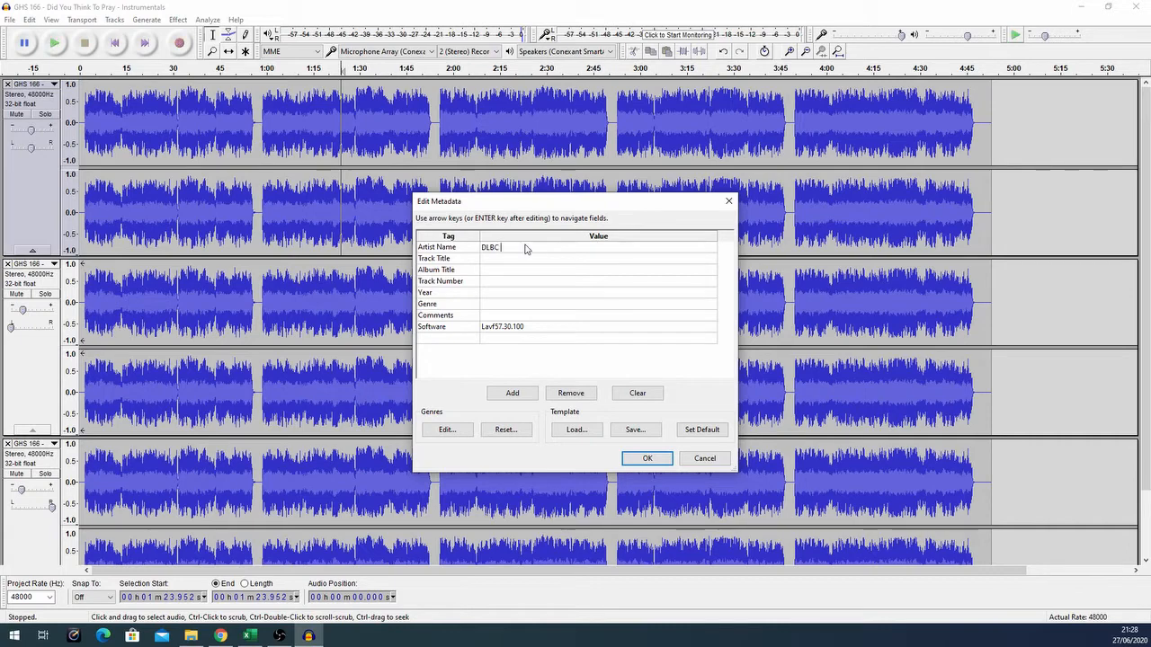
pyautogui.write('Gauteng Choir')
pyautogui.press('Return')
pyautogui.press('Tab')
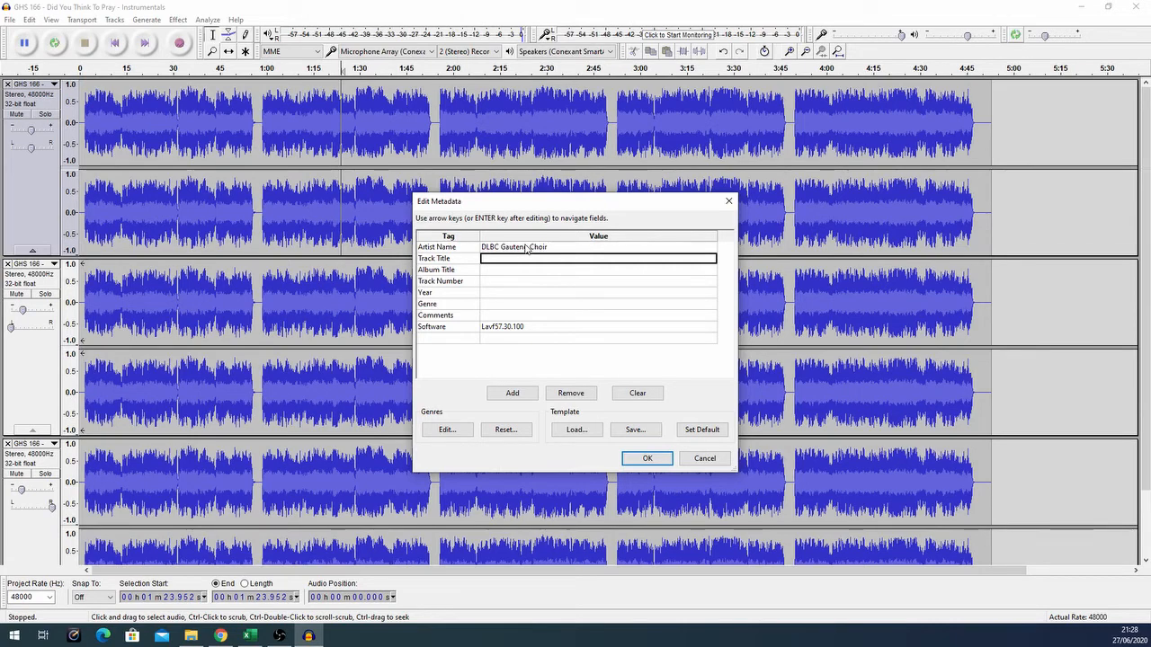
# Enter Did You Think To Pray as the track title in the export metadata.
pyautogui.write('Did you')
pyautogui.press('BackSpace')
pyautogui.press('BackSpace')
pyautogui.press('BackSpace')
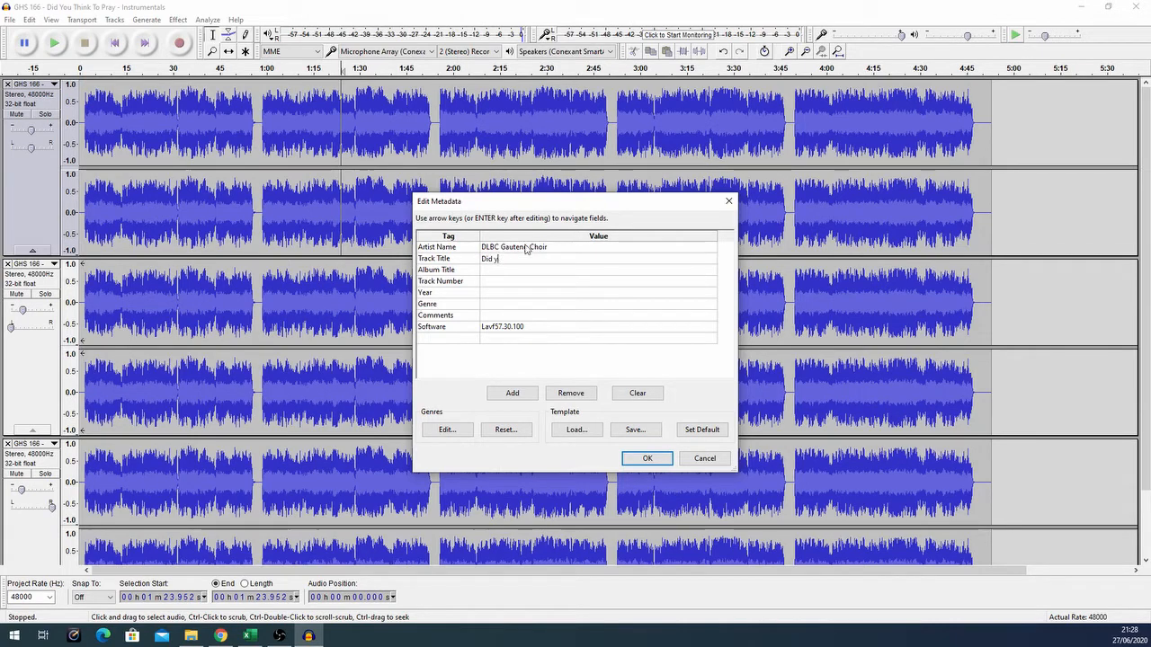
pyautogui.write('You Think To Pray')
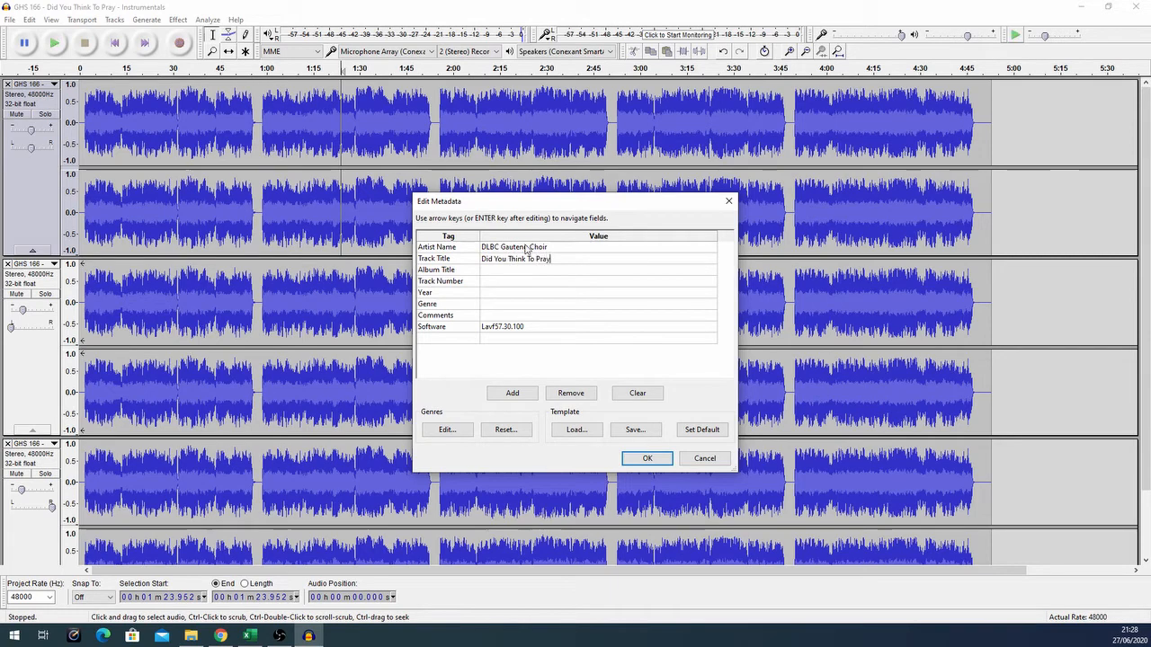
# Extend the track title in the export metadata to Did You Think To Pray - Instrumentals.
pyautogui.press('Return')
pyautogui.press('Tab')
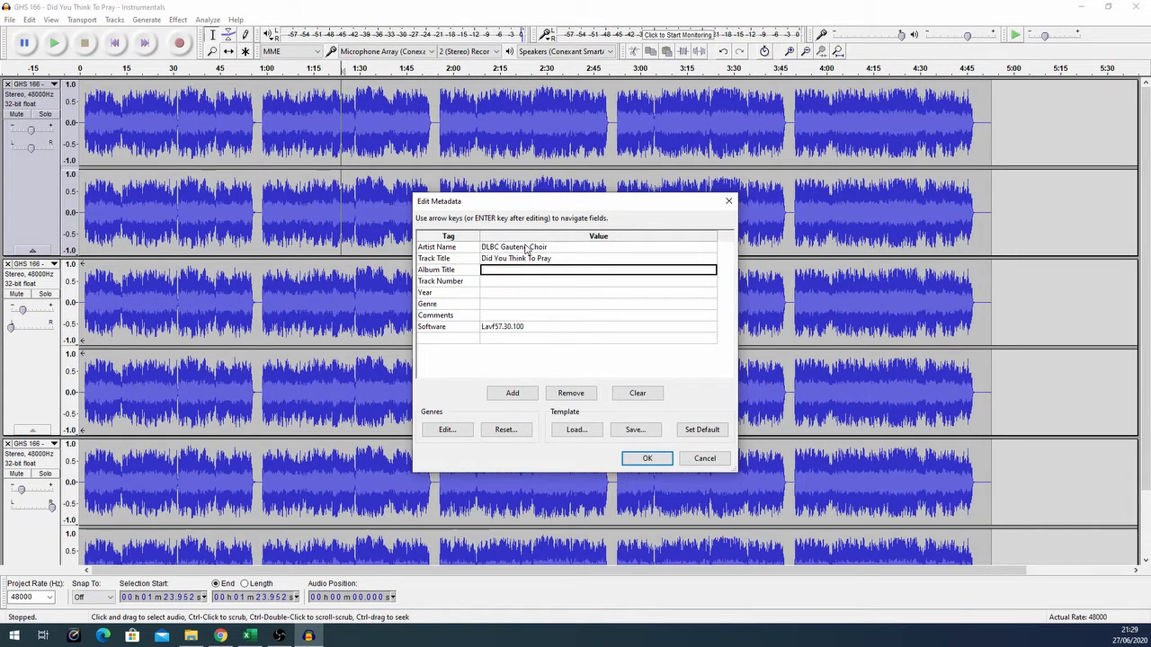
pyautogui.click(526, 247)
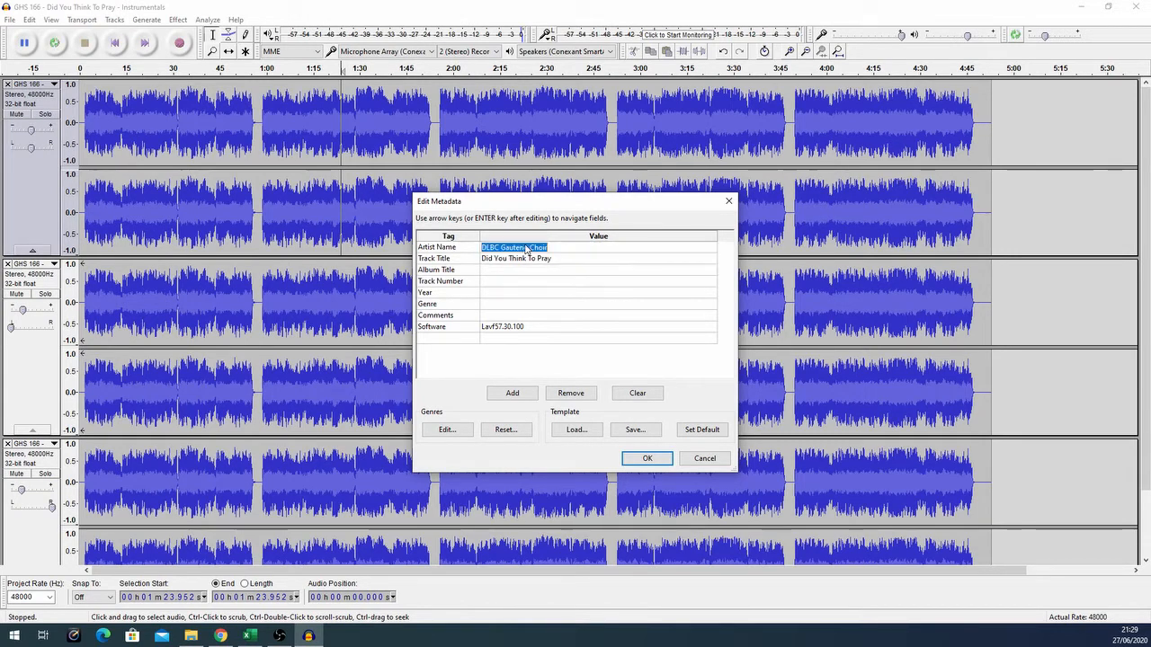
pyautogui.click(564, 258)
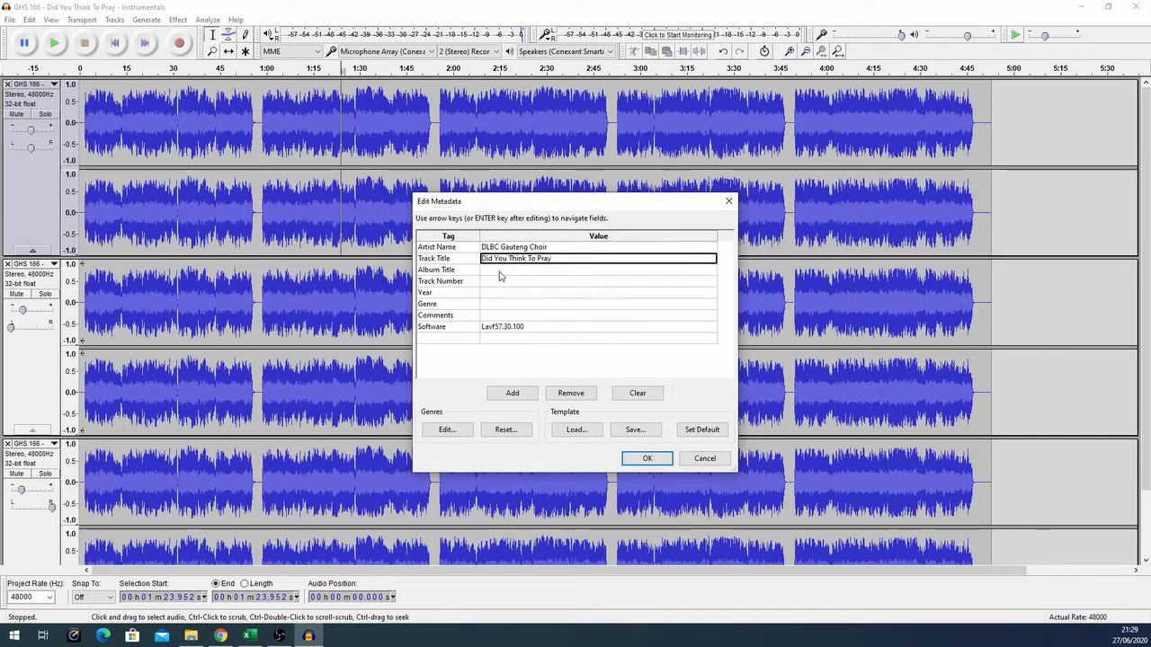
pyautogui.click(577, 259)
pyautogui.click(521, 270)
pyautogui.click(580, 261)
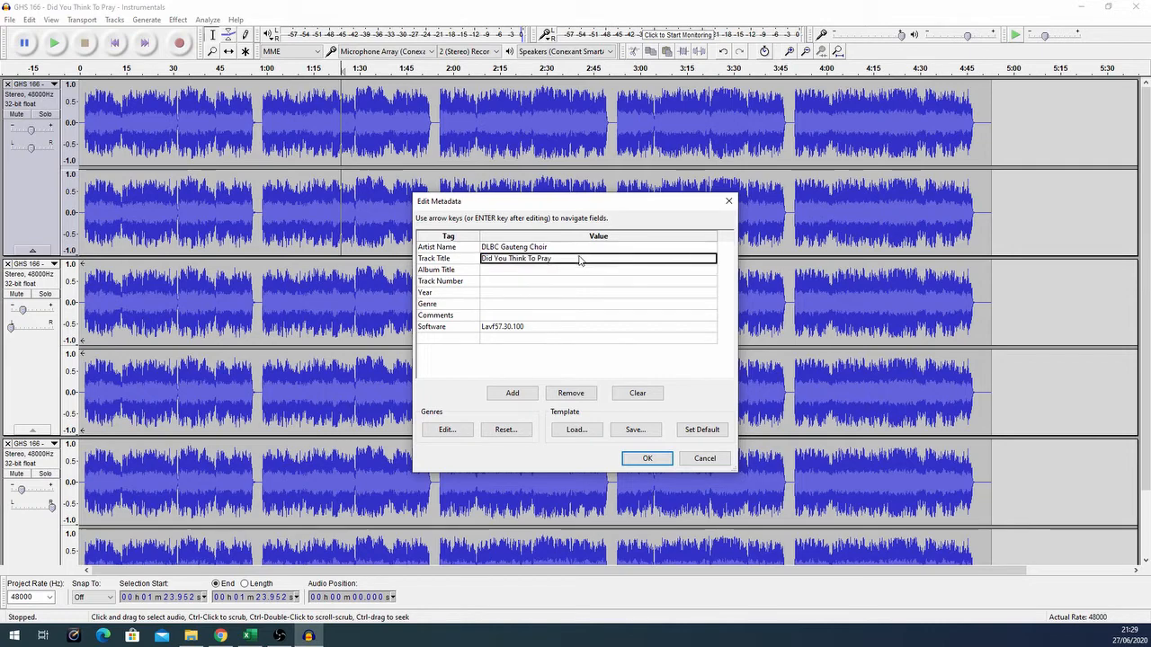
pyautogui.click(581, 261)
pyautogui.click(581, 262)
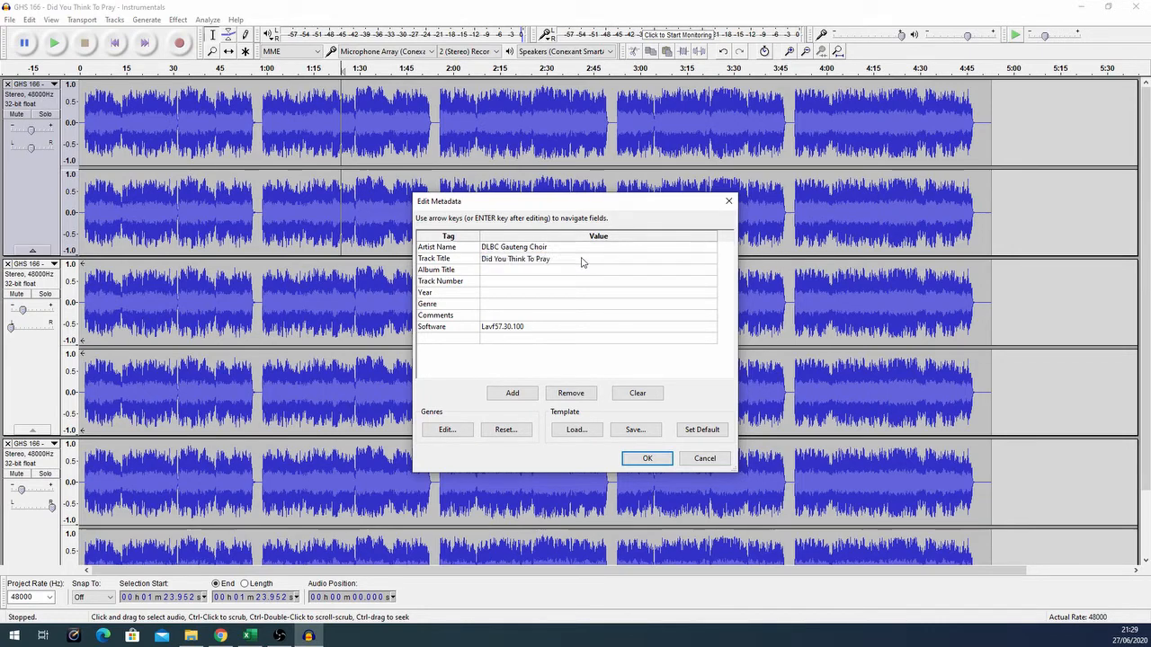
pyautogui.write('- ')
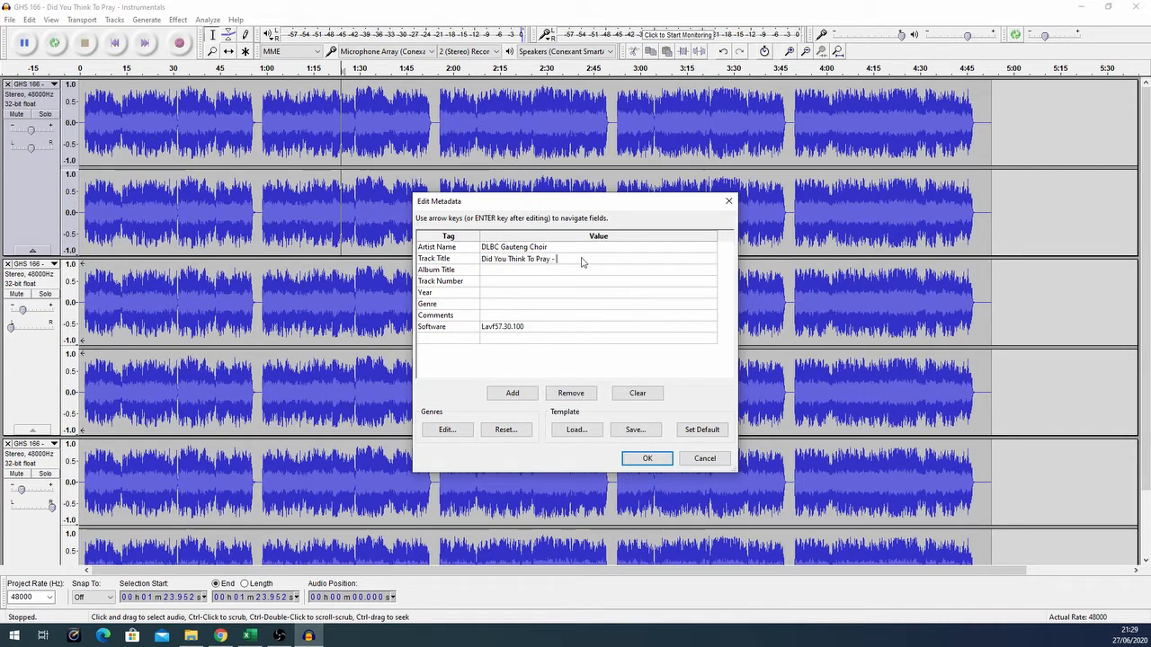
pyautogui.write('Instrumentals')
pyautogui.press('Return')
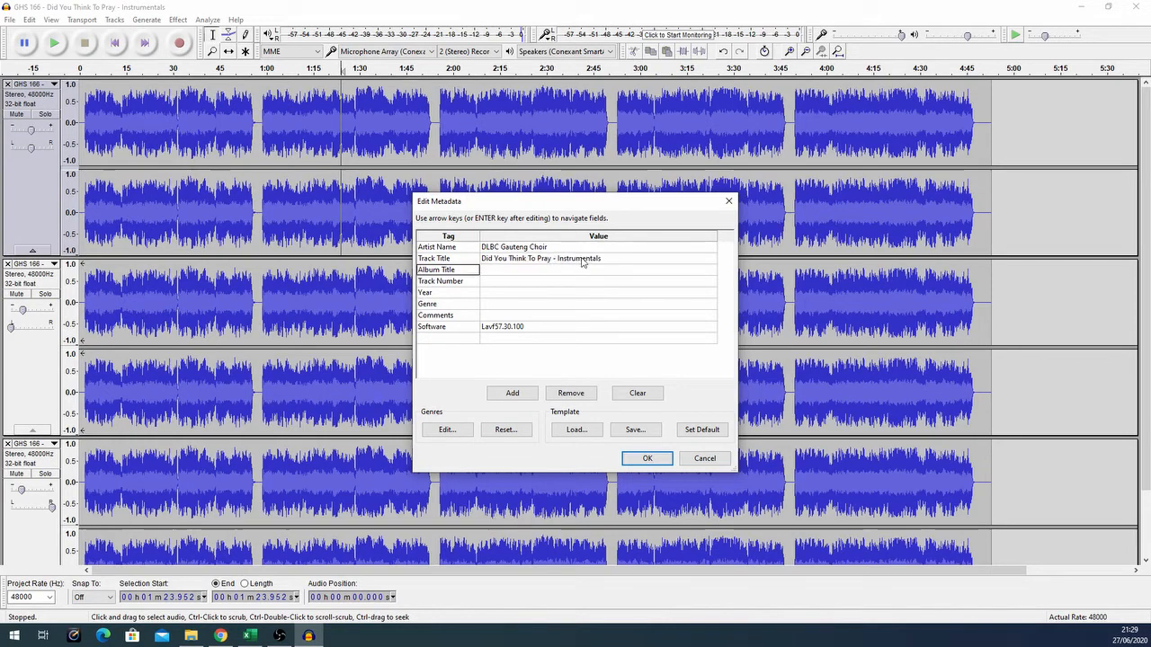
# Enter Gospel Hymns and Songs as the album title in the export metadata.
pyautogui.write('osp')
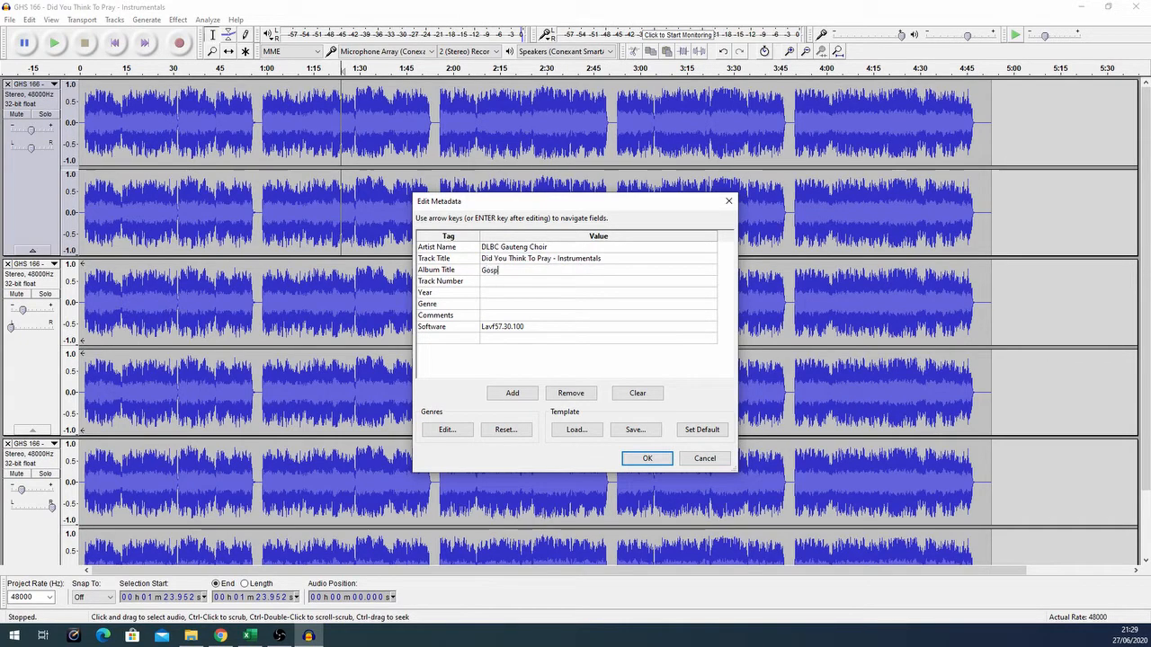
pyautogui.write('el Hymns and Songs')
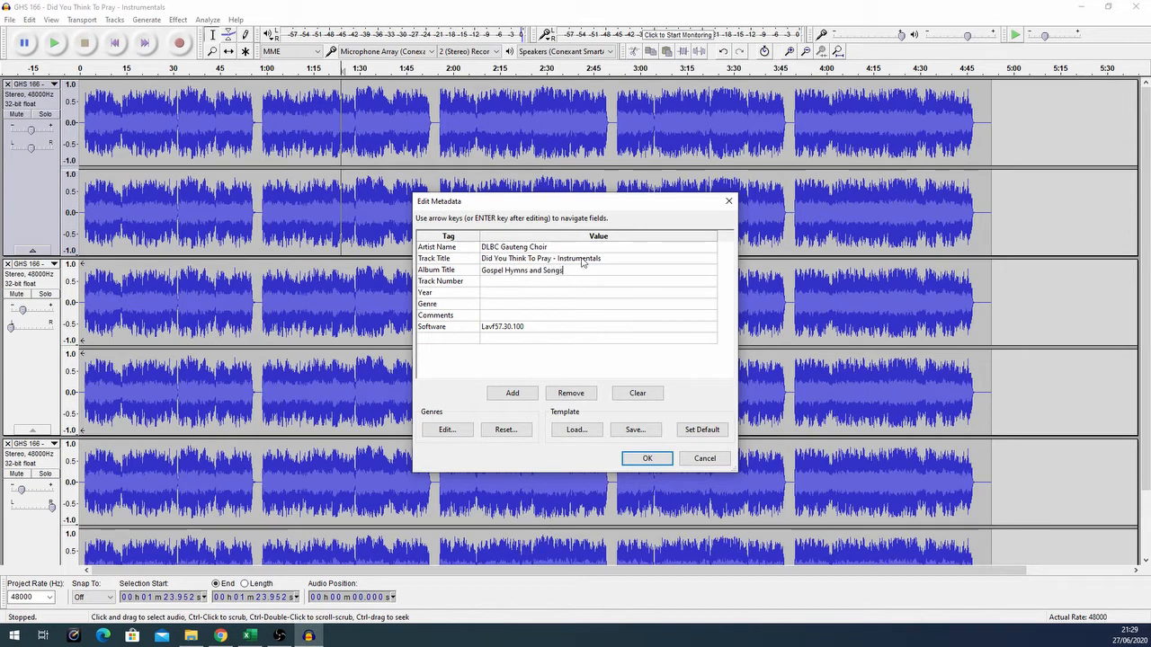
pyautogui.press('Return')
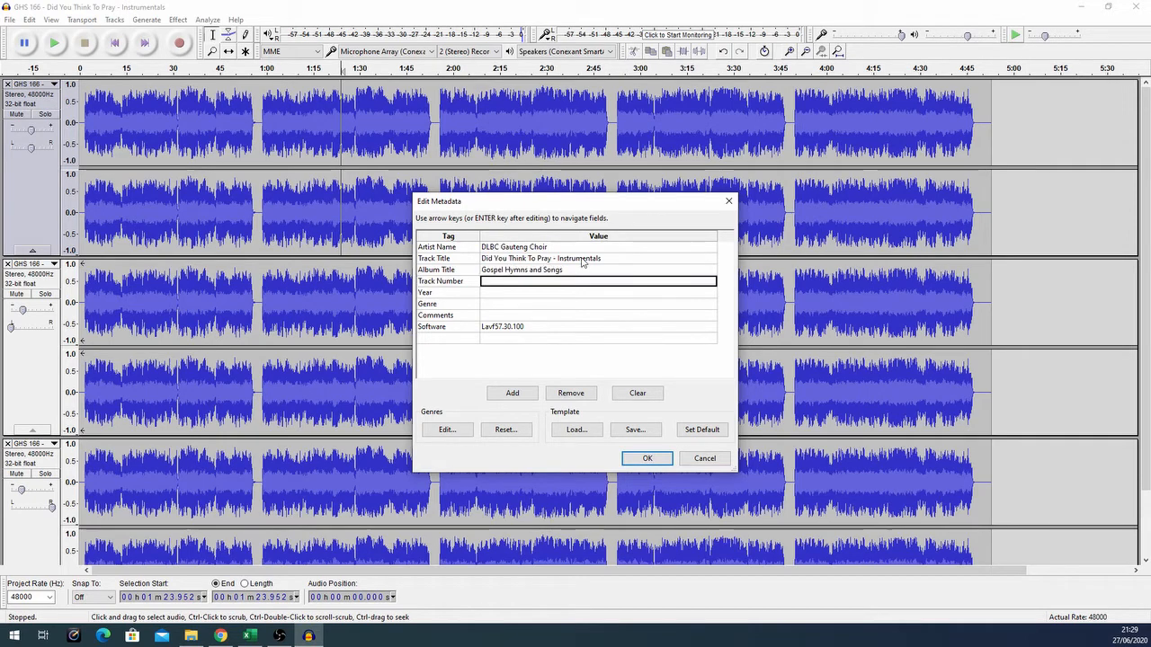
# Complete the metadata with track number 166, year 2020 and genre Gospel, and apply it.
pyautogui.write('166')
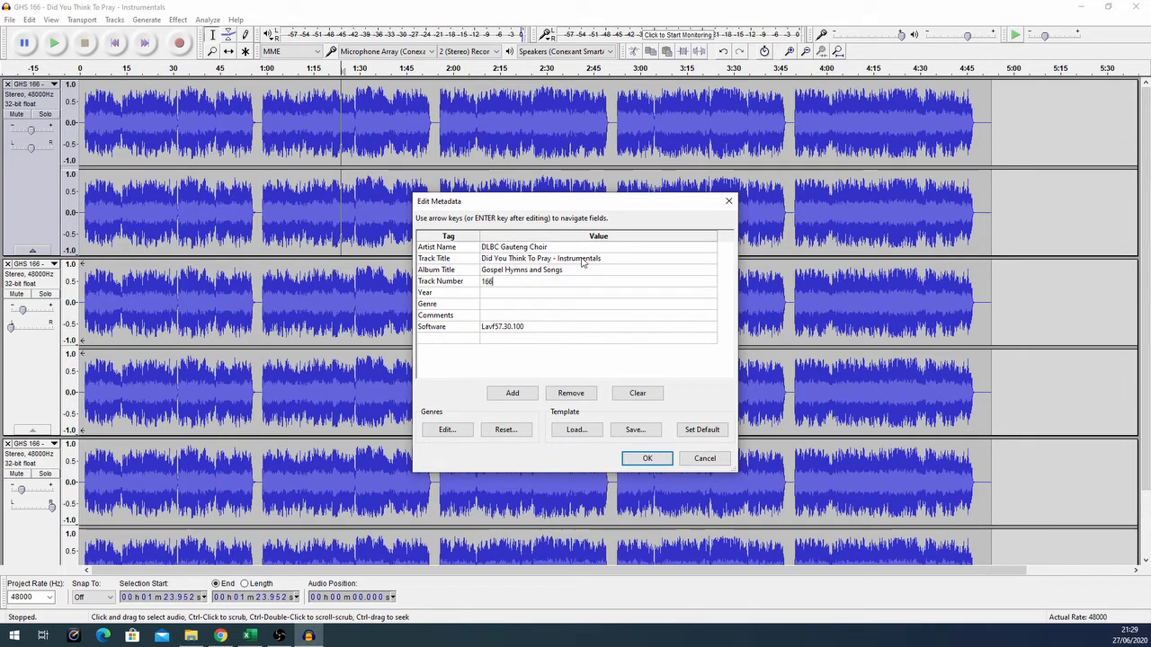
pyautogui.click(531, 295)
pyautogui.write('2020')
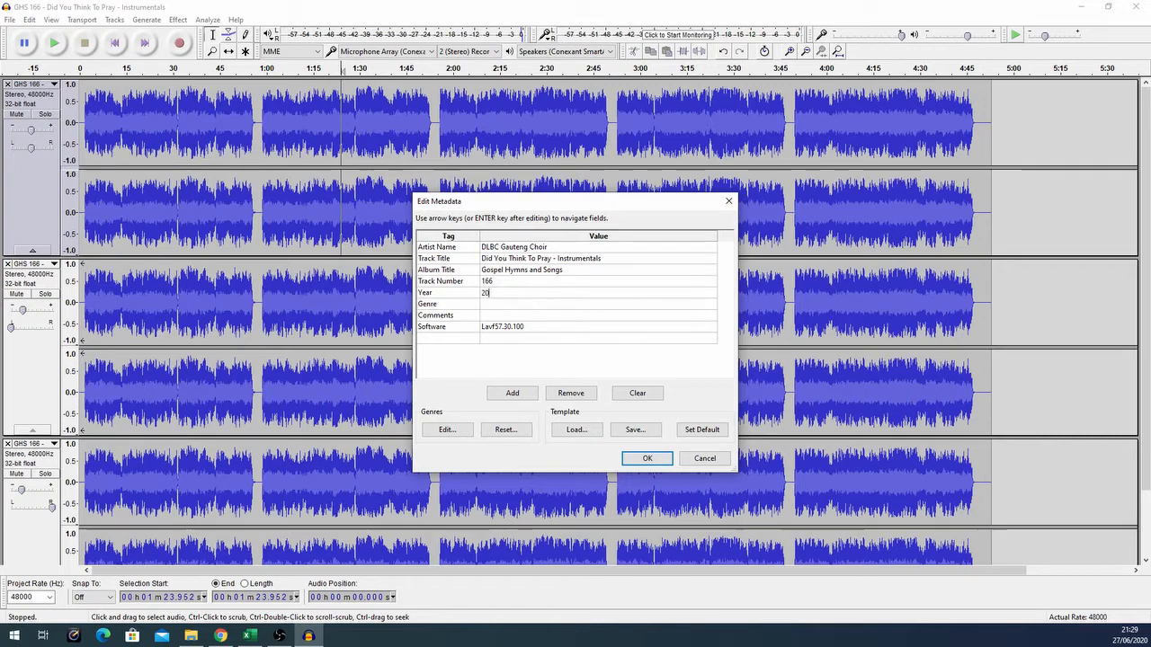
pyautogui.click(509, 306)
pyautogui.write('g')
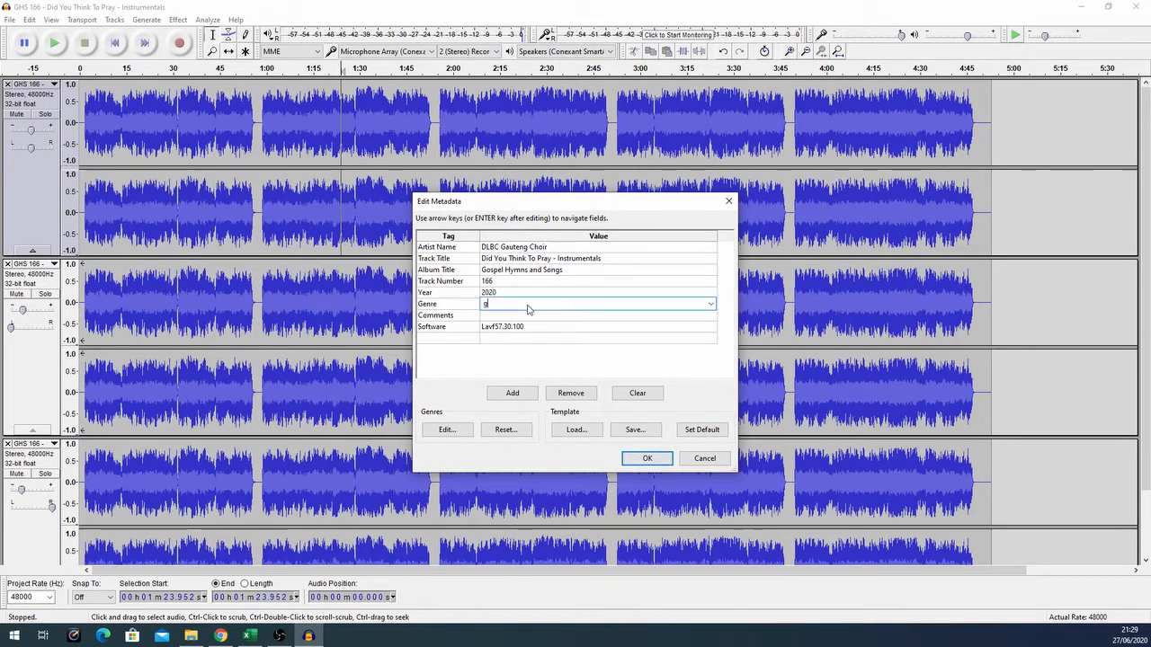
pyautogui.click(711, 304)
pyautogui.click(537, 343)
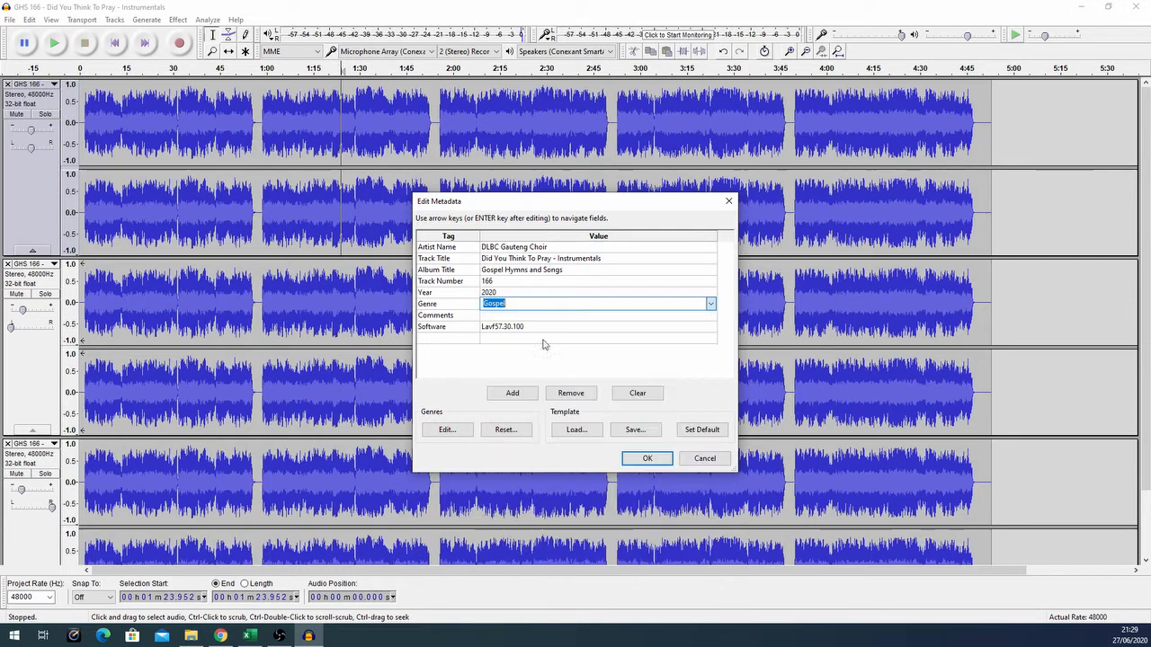
pyautogui.click(644, 460)
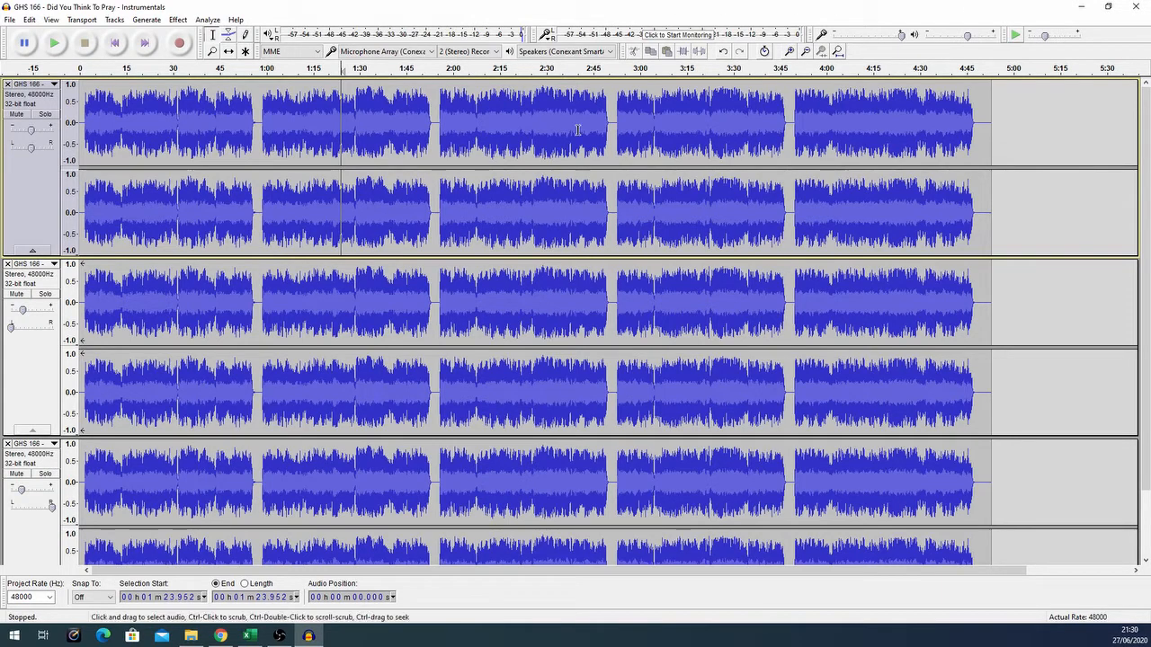
# Save the project to the Desktop as "GHS 166 - Did You Think To Pray", without the Instrumentals suffix.
pyautogui.click(10, 20)
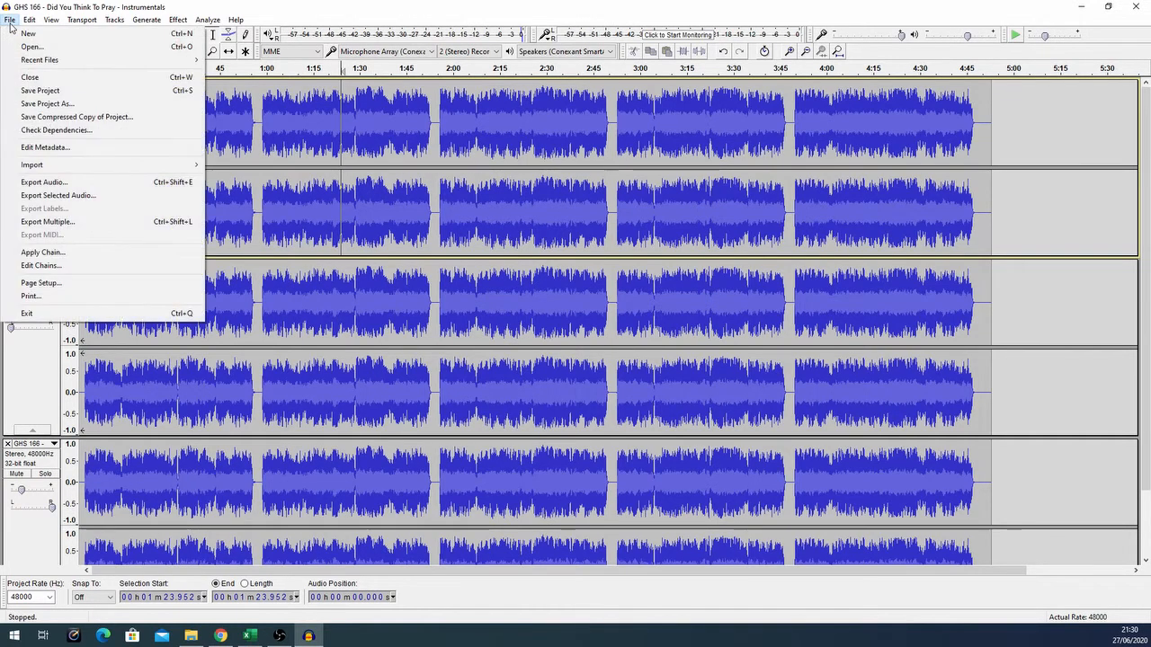
pyautogui.click(56, 91)
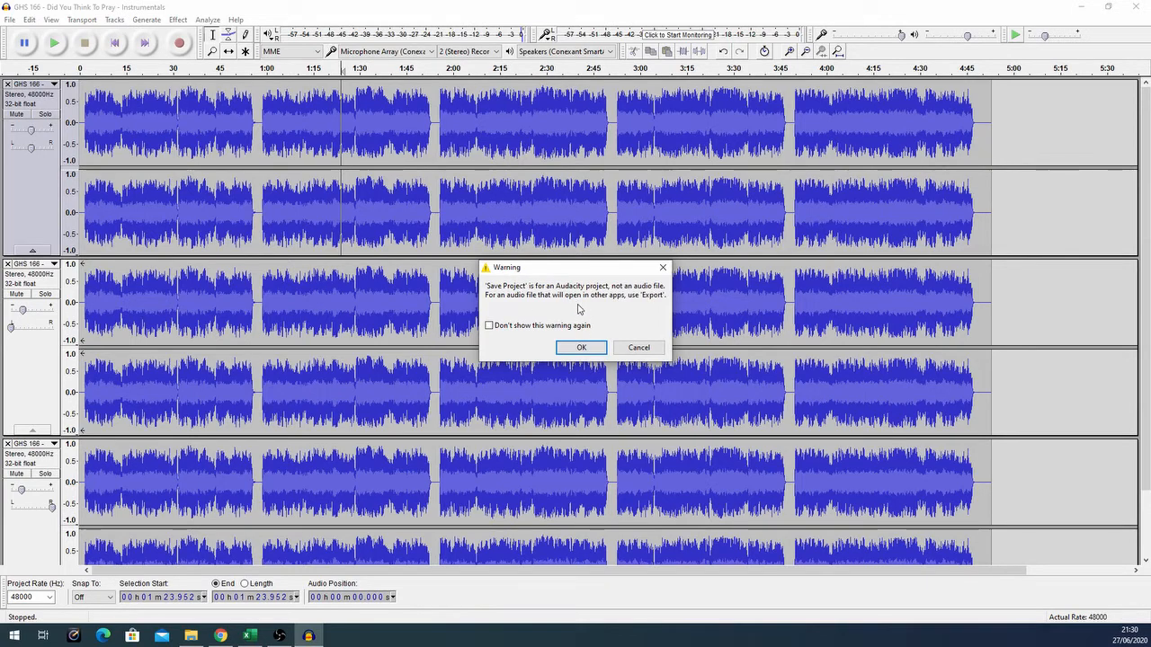
pyautogui.click(582, 348)
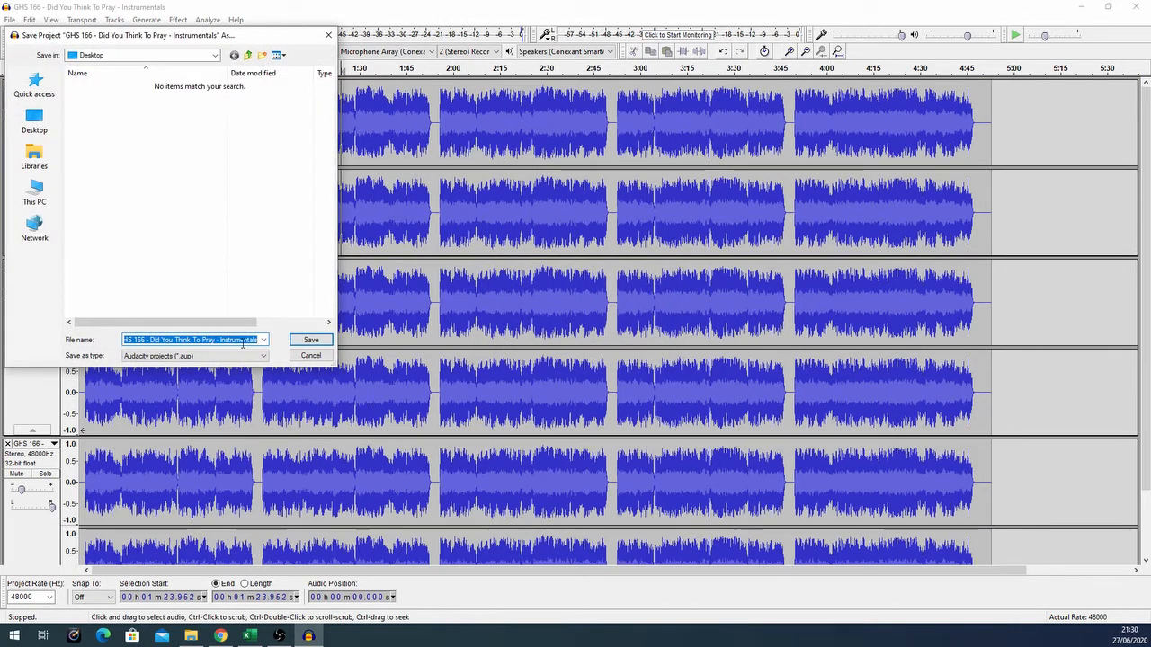
pyautogui.click(232, 341)
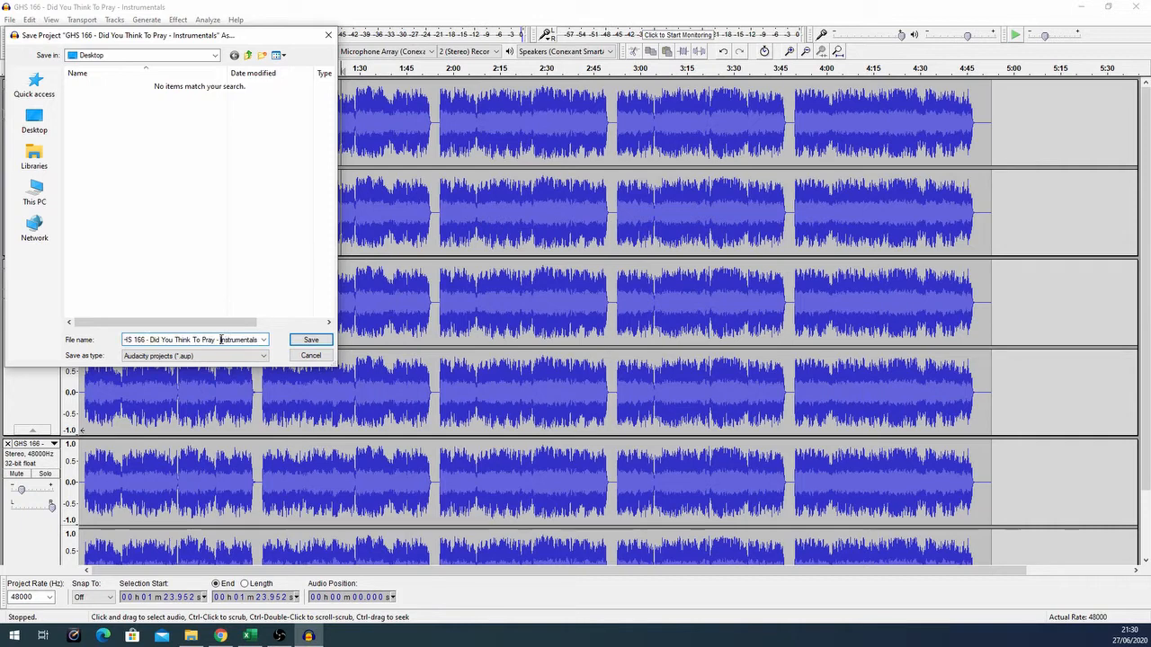
pyautogui.doubleClick(220, 340)
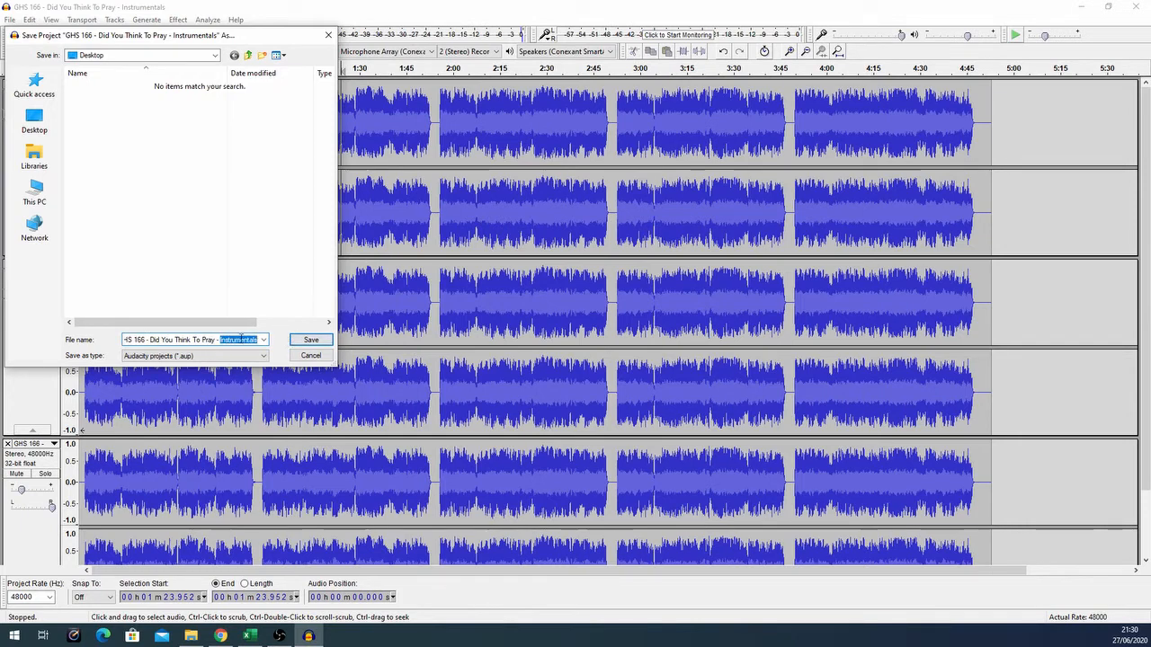
pyautogui.press('BackSpace')
pyautogui.press('BackSpace')
pyautogui.press('BackSpace')
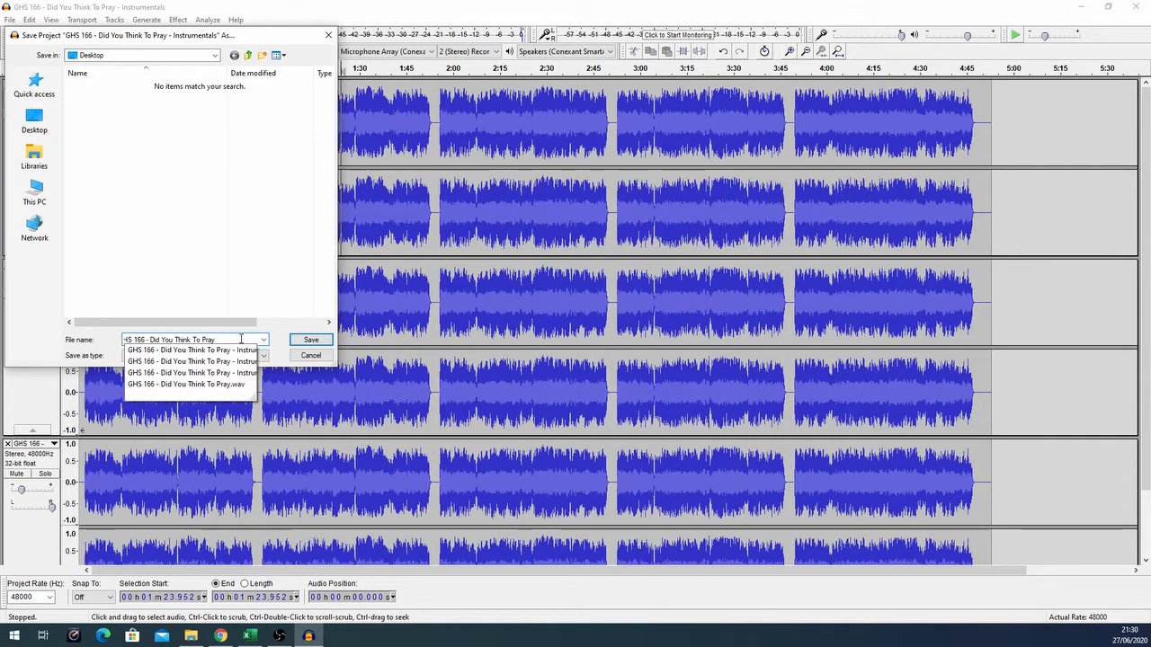
pyautogui.click(309, 342)
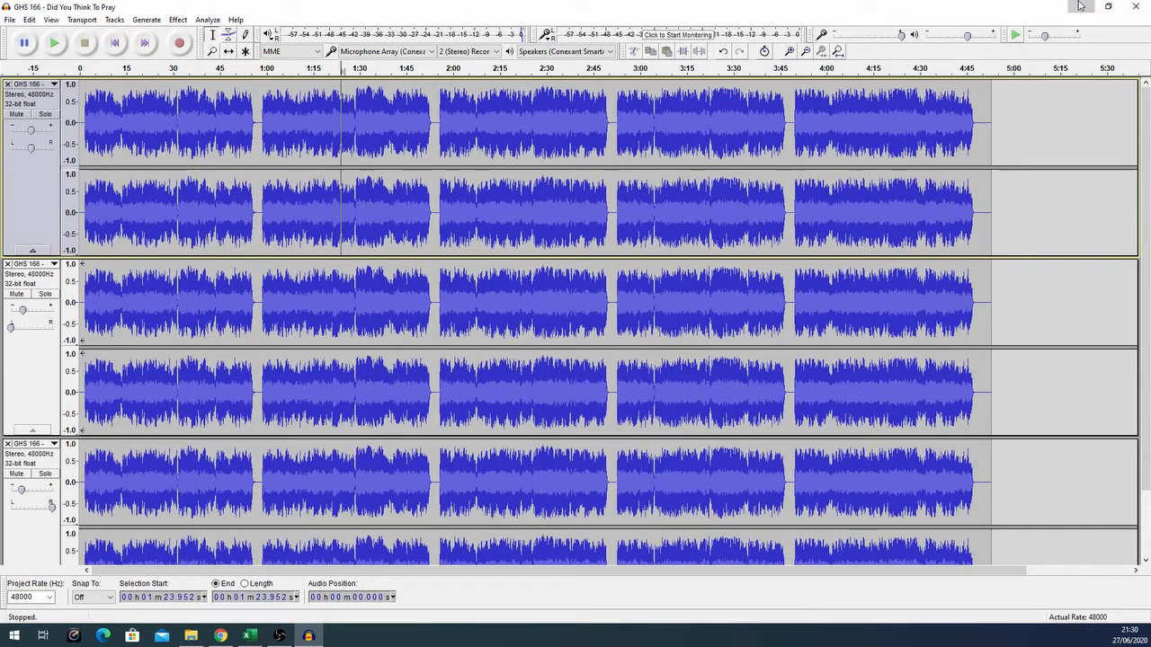
# Play the exported "GHS 166 - Did You Think To Pray - Instrumentals" file from the desktop in VLC media player, and close the player.
pyautogui.click(1080, 6)
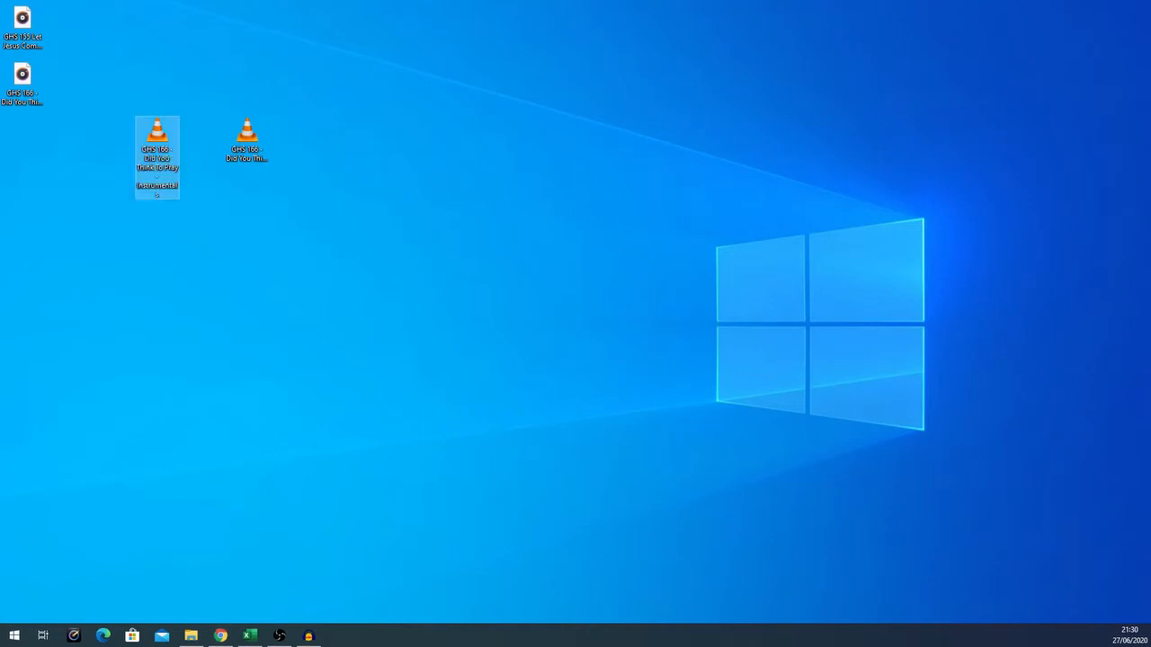
pyautogui.moveTo(491, 248); pyautogui.dragTo(352, 147)
pyautogui.click(428, 176)
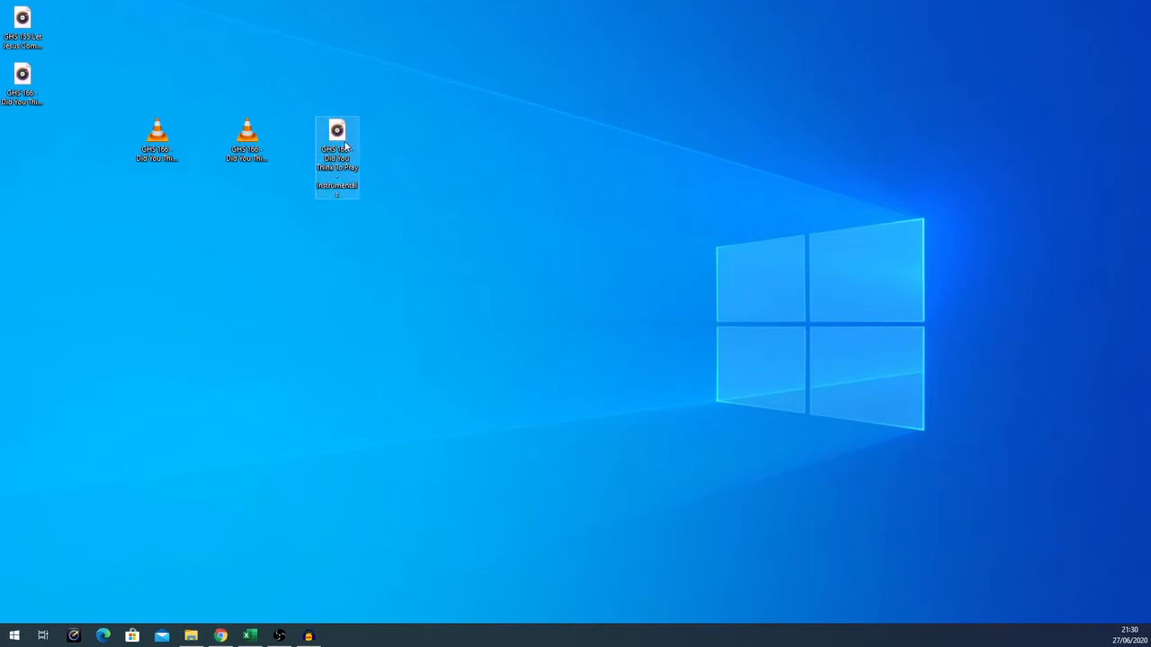
pyautogui.rightClick(346, 143)
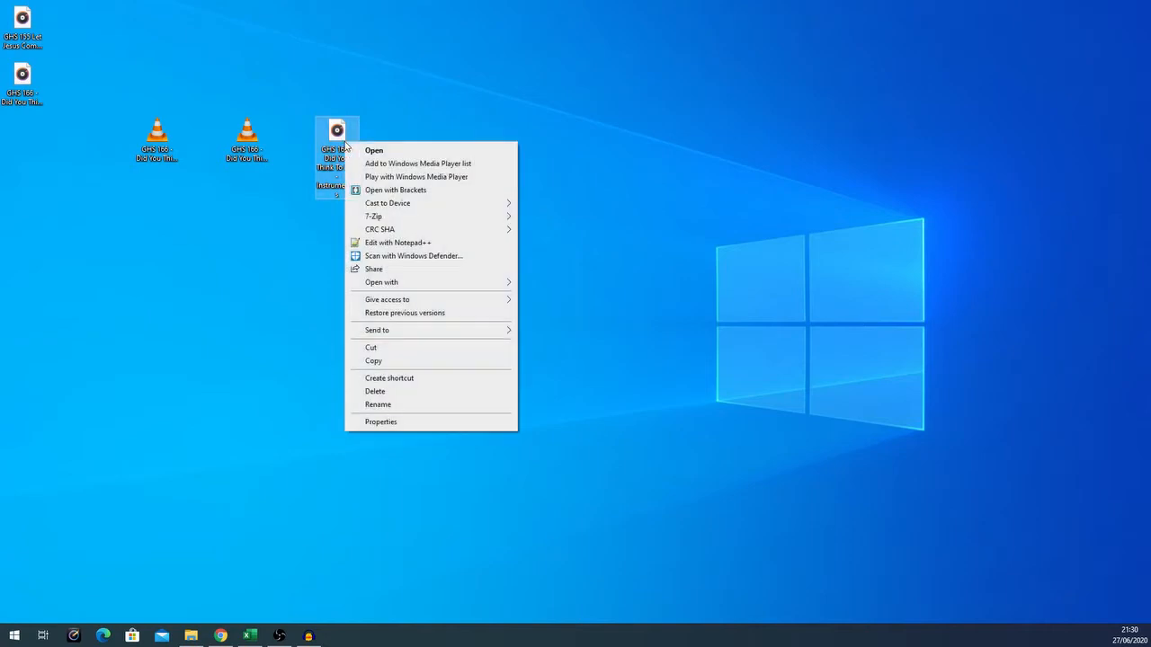
pyautogui.moveTo(526, 291)
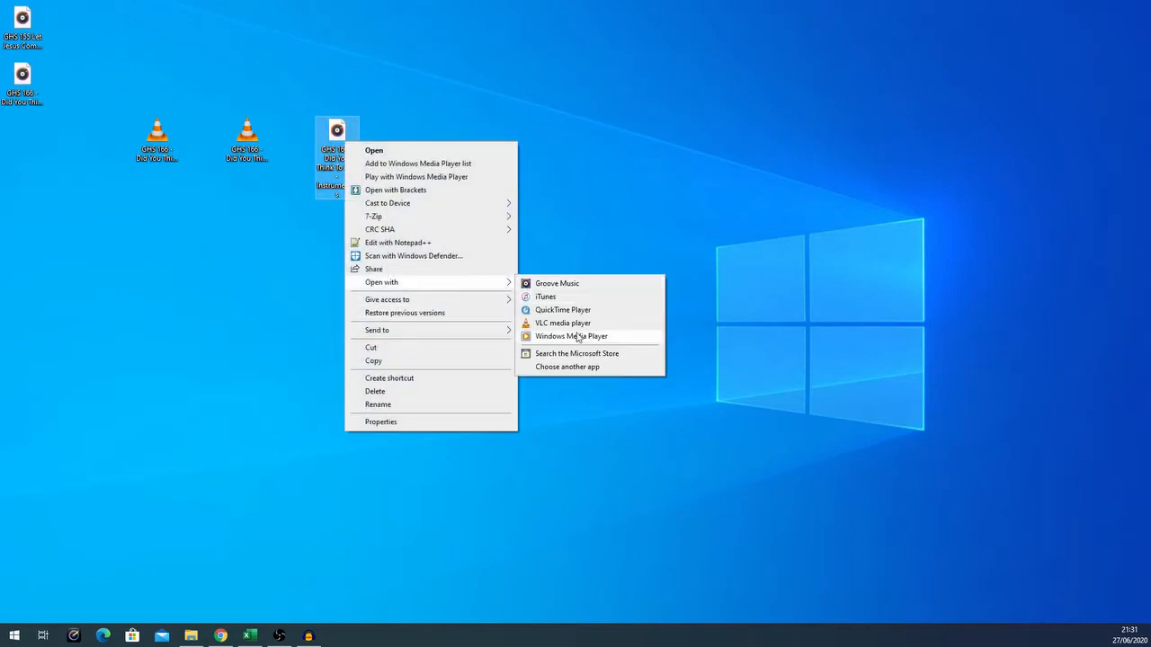
pyautogui.click(595, 323)
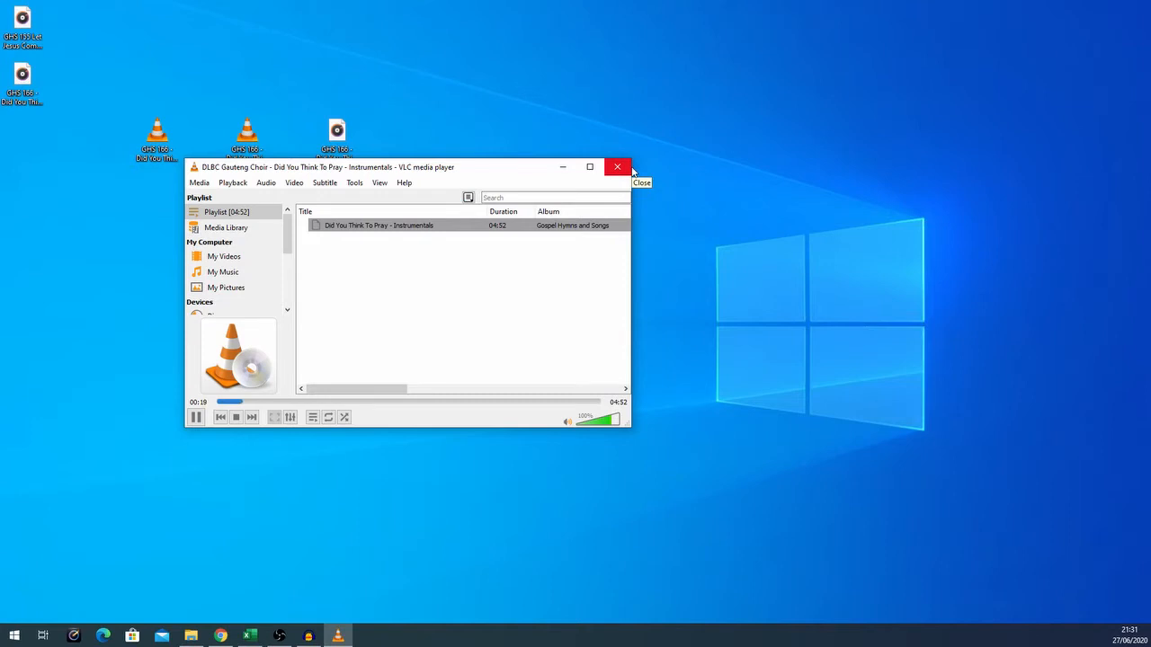
pyautogui.click(236, 418)
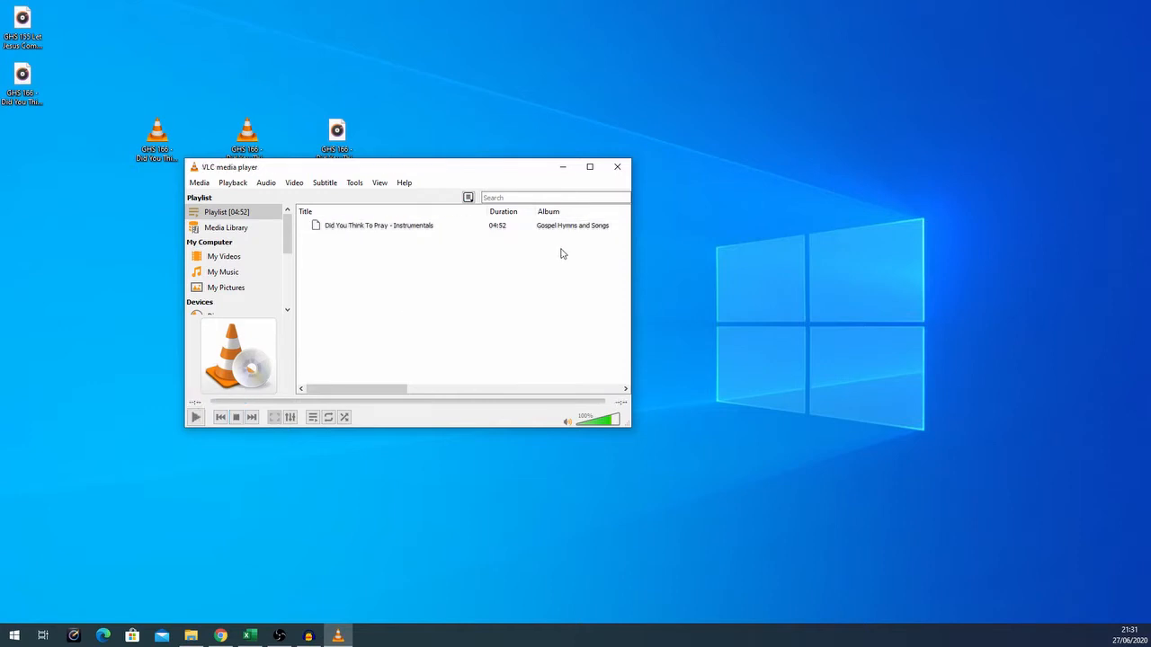
pyautogui.click(618, 169)
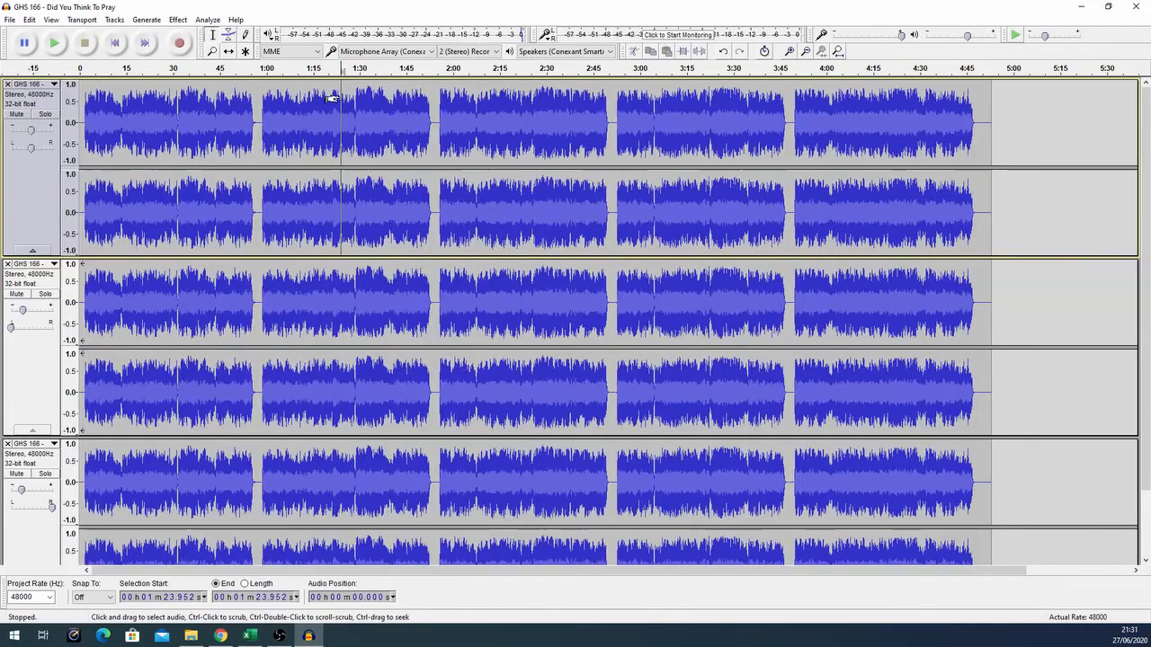
# Collapse all three instrumental tracks and shrink the Audacity window so it sits beside the desktop files.
pyautogui.click(40, 428)
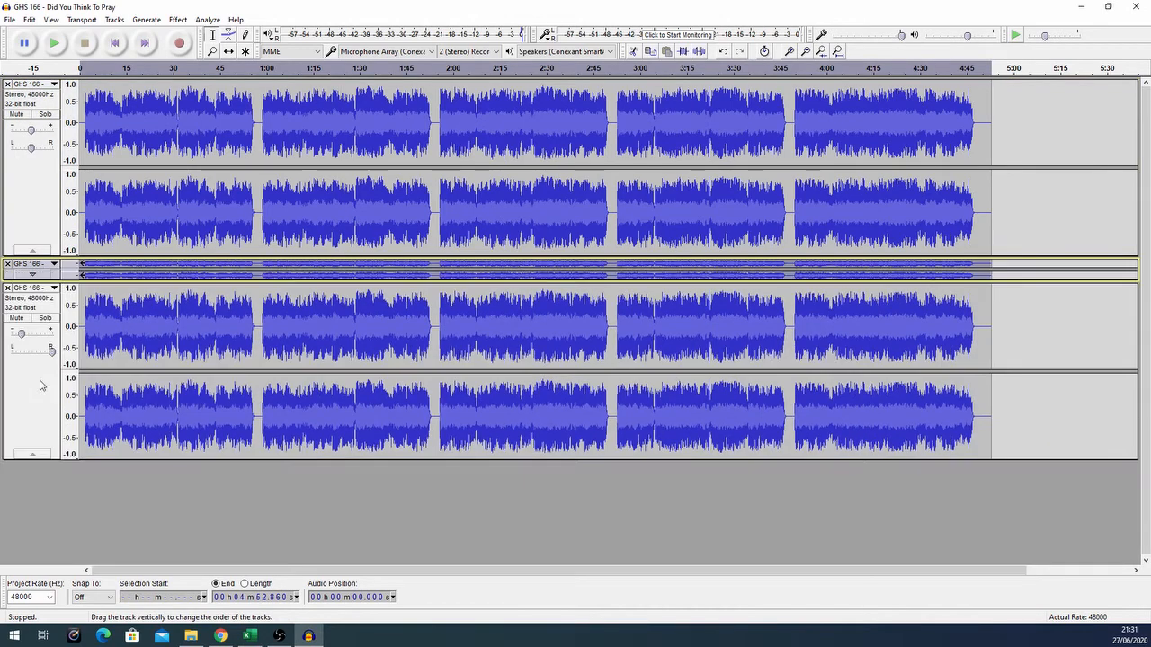
pyautogui.click(34, 429)
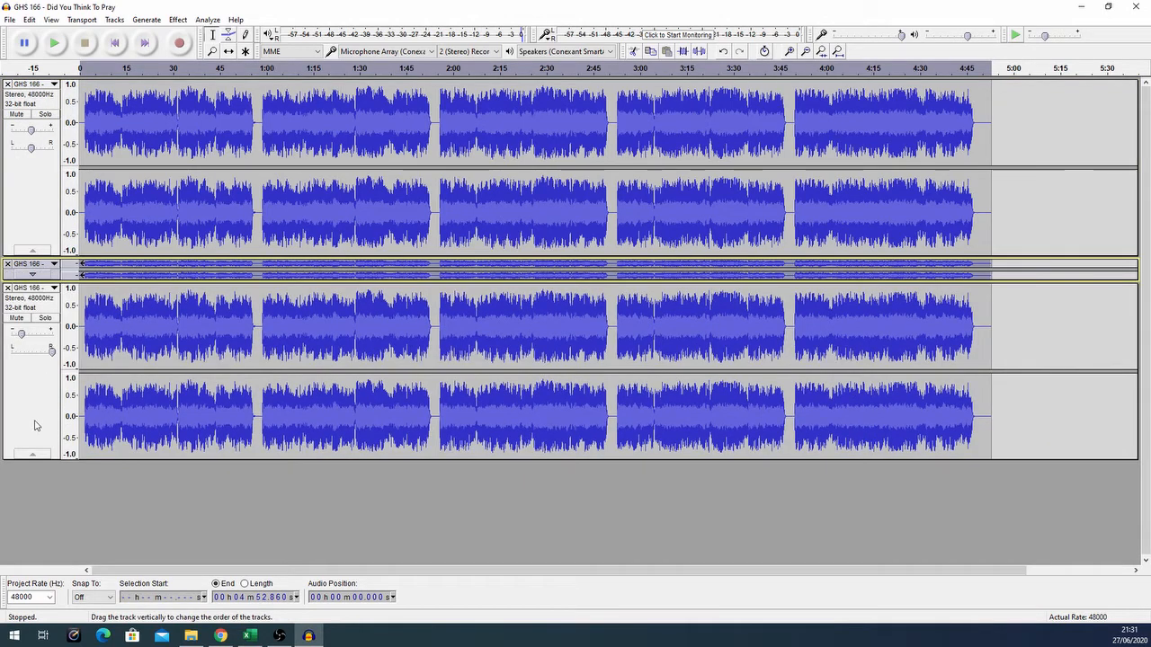
pyautogui.click(35, 454)
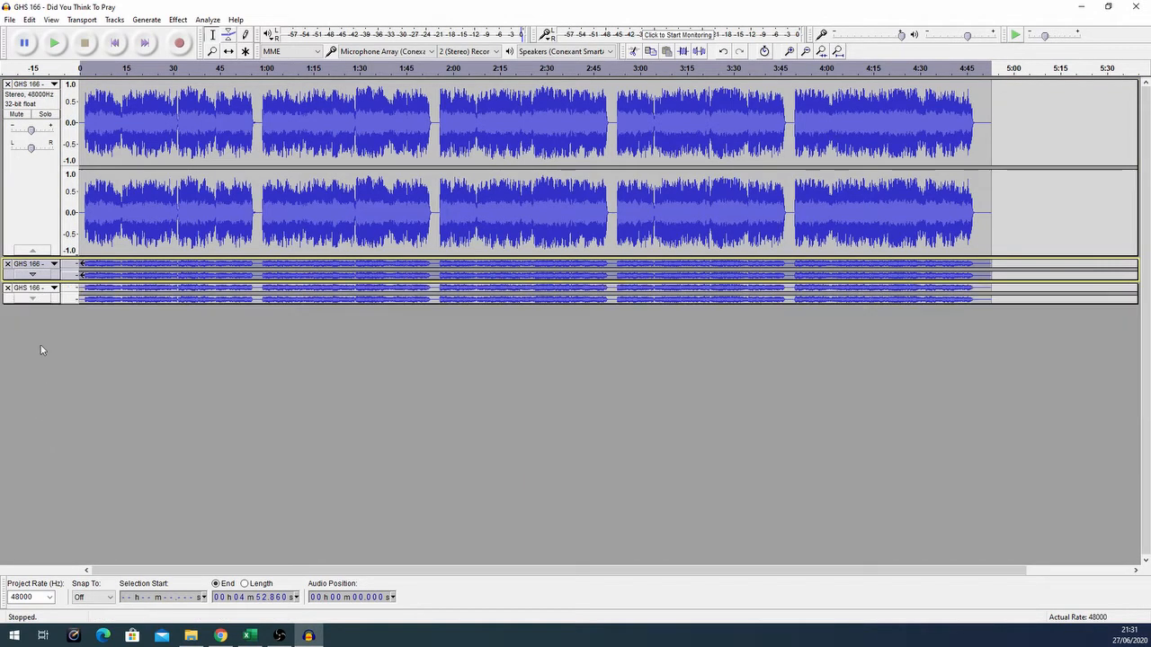
pyautogui.click(35, 249)
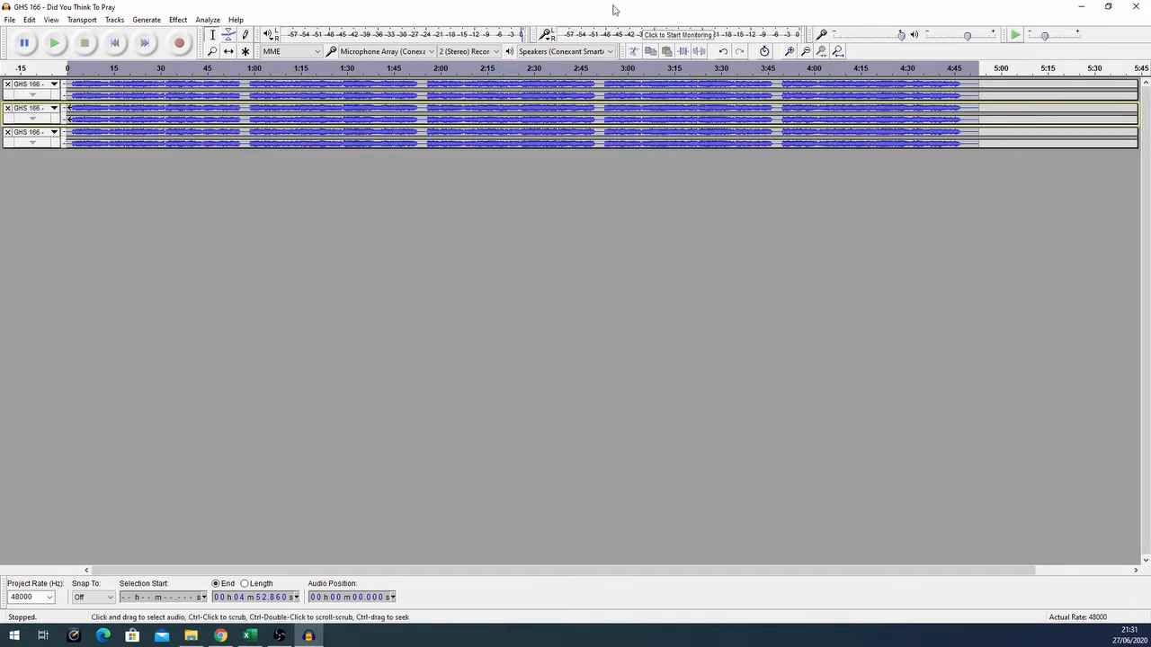
pyautogui.moveTo(616, 6); pyautogui.dragTo(840, 70)
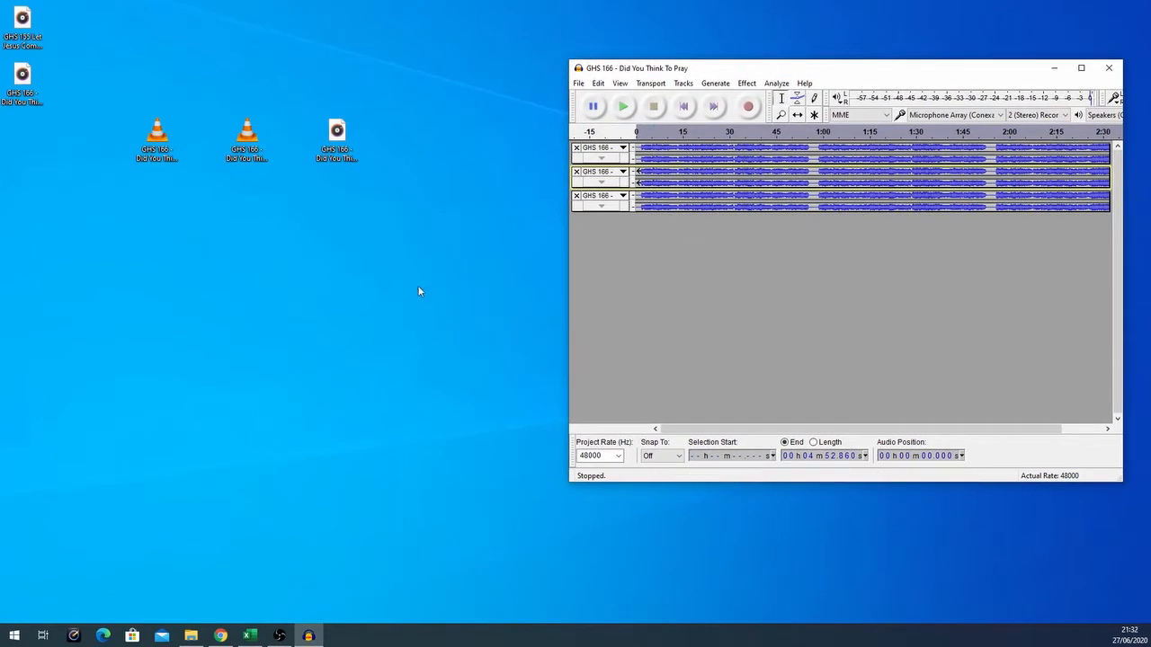
pyautogui.click(337, 134)
pyautogui.keyDown('ctrl'); pyautogui.click(242, 143); pyautogui.keyUp('ctrl')
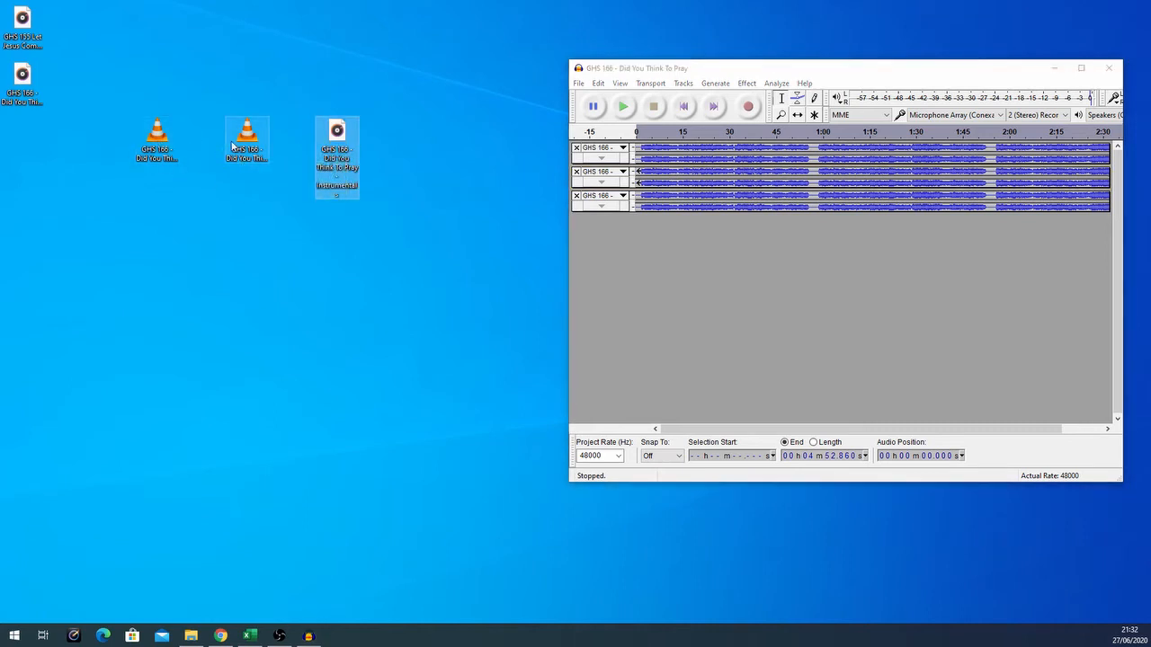
pyautogui.moveTo(128, 108); pyautogui.dragTo(270, 188)
pyautogui.click(185, 214)
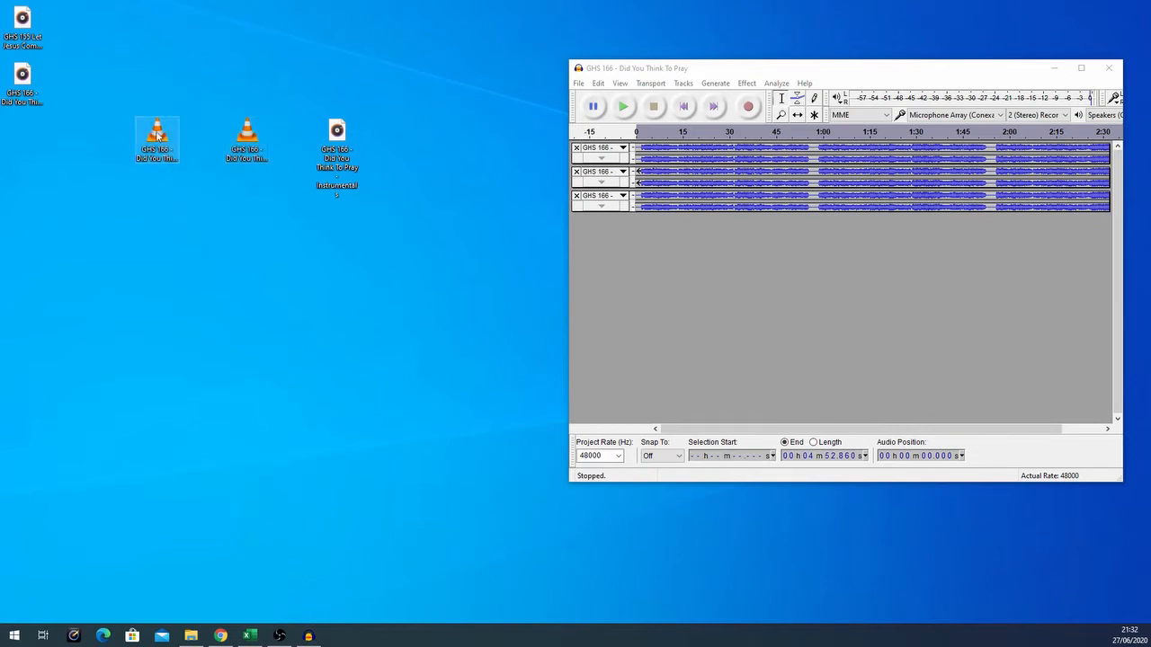
# Rename the desktop audio file "GHS 166 - Did You Think To Pray" as "GHS 166 - Did You Think To Pray - Vocals".
pyautogui.click(241, 142)
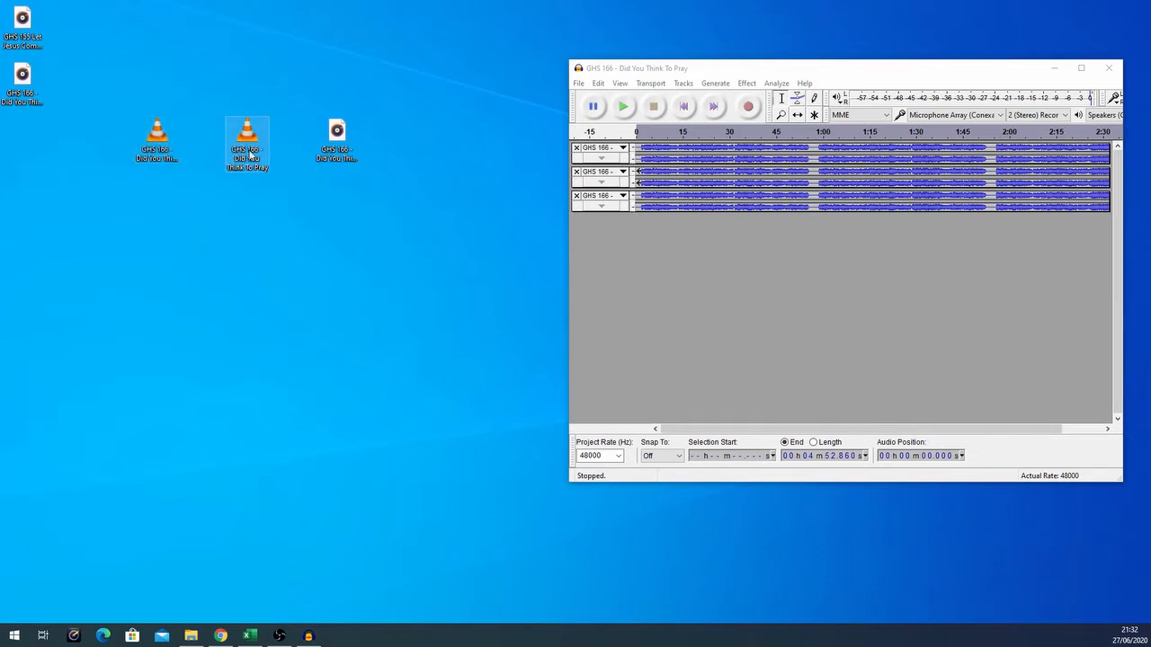
pyautogui.rightClick(245, 163)
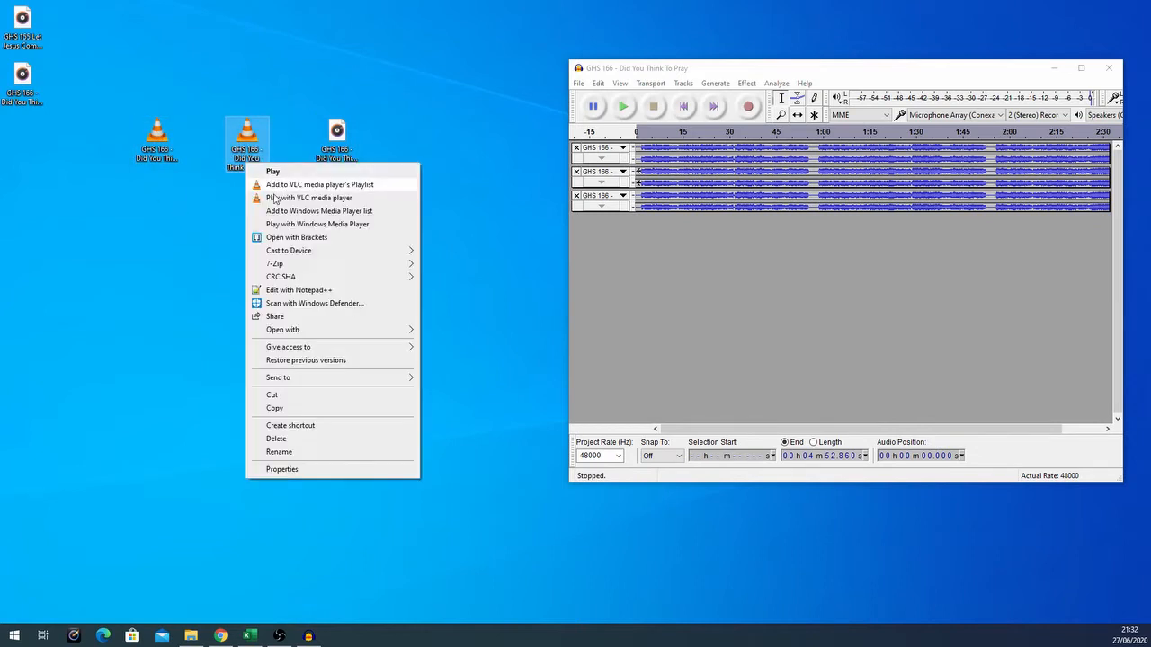
pyautogui.click(279, 451)
pyautogui.press('Right')
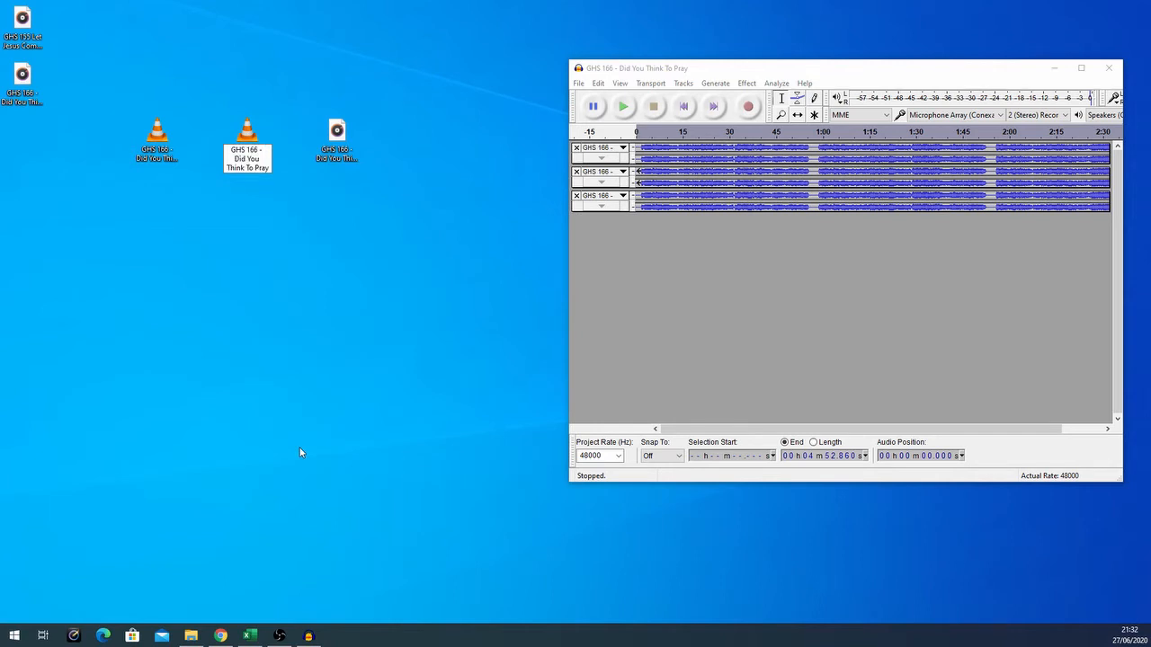
pyautogui.write('- Vocals')
pyautogui.press('Return')
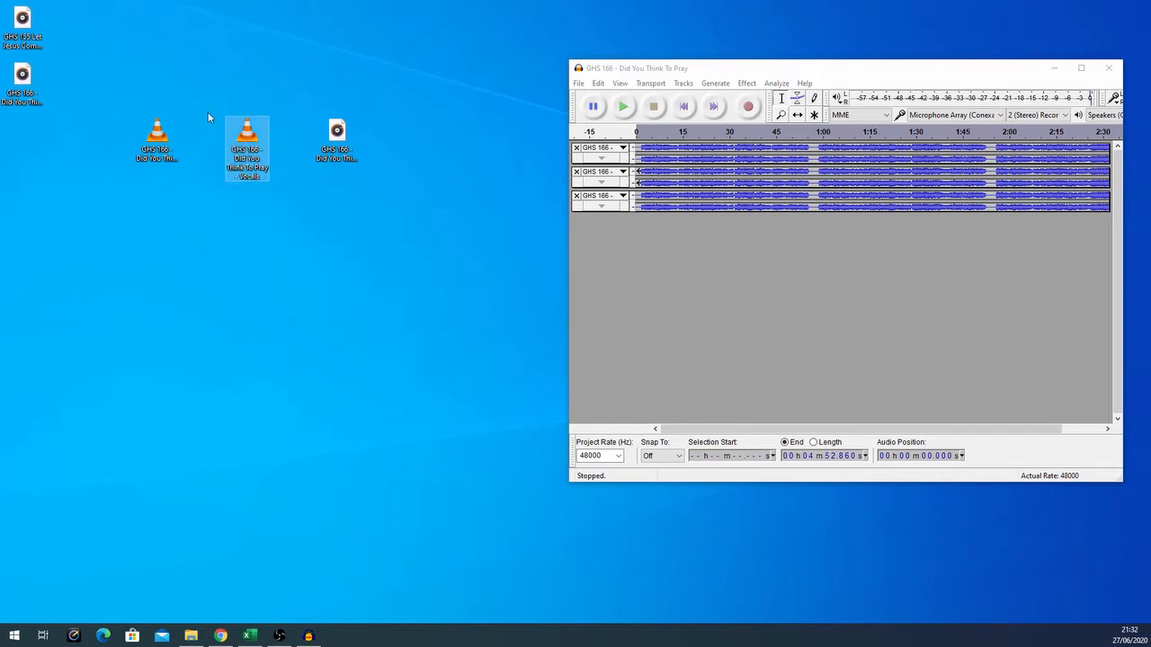
# Import the Vocals file from the desktop into the Audacity project as a copy, and maximize the project window.
pyautogui.moveTo(244, 142); pyautogui.dragTo(709, 281)
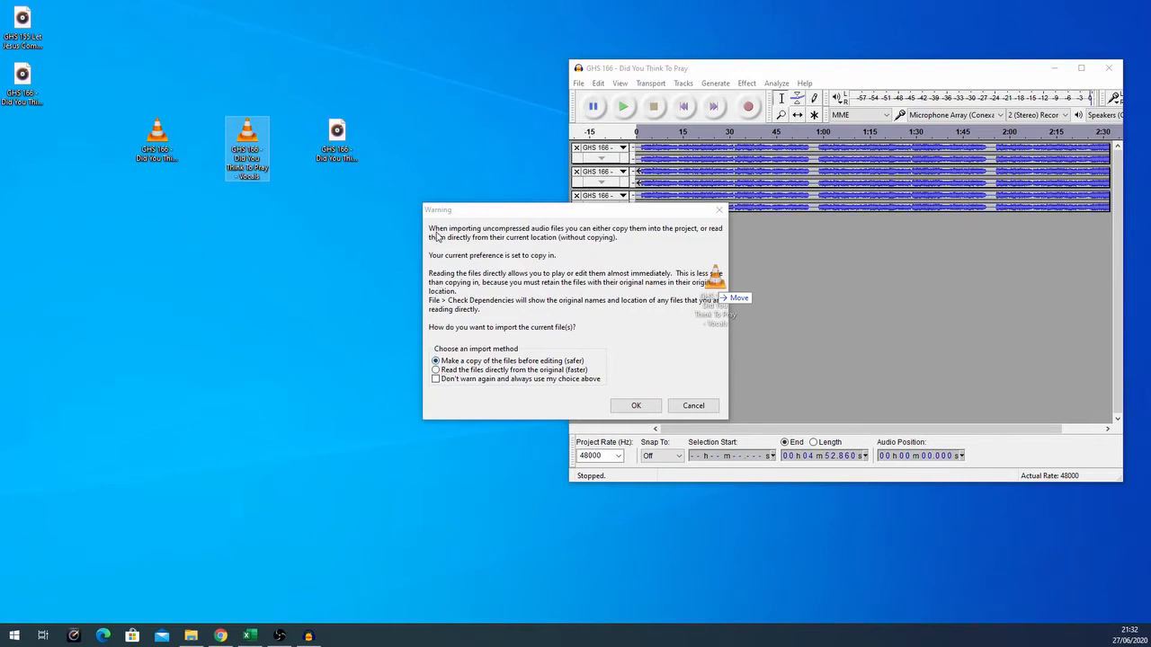
pyautogui.click(635, 406)
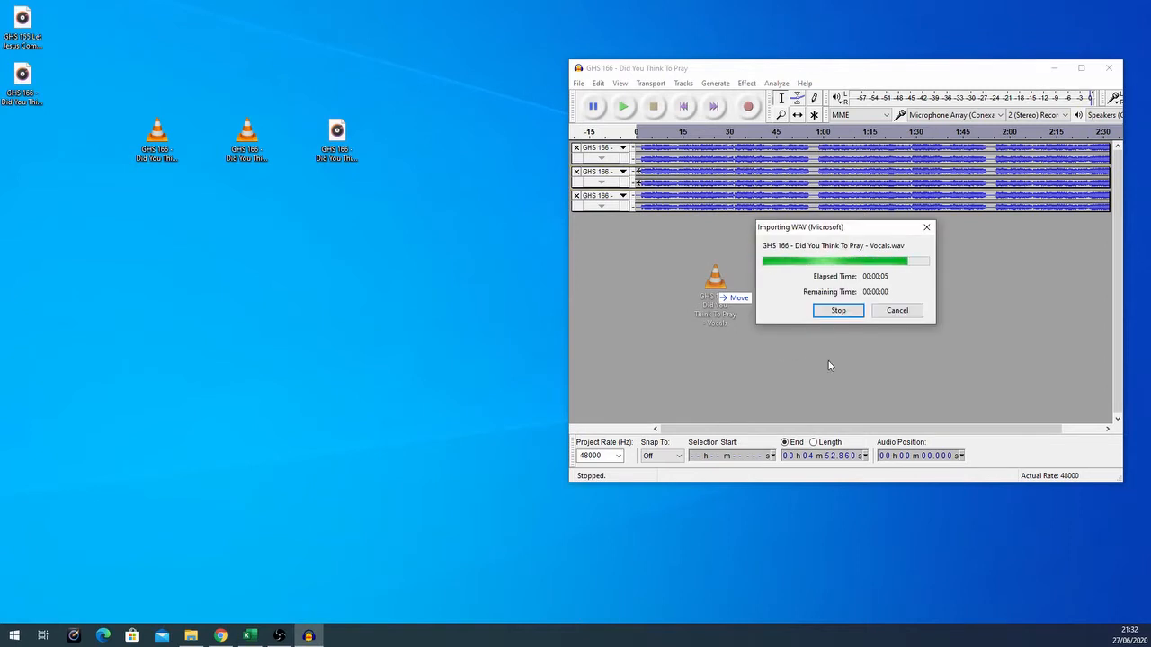
pyautogui.click(1081, 67)
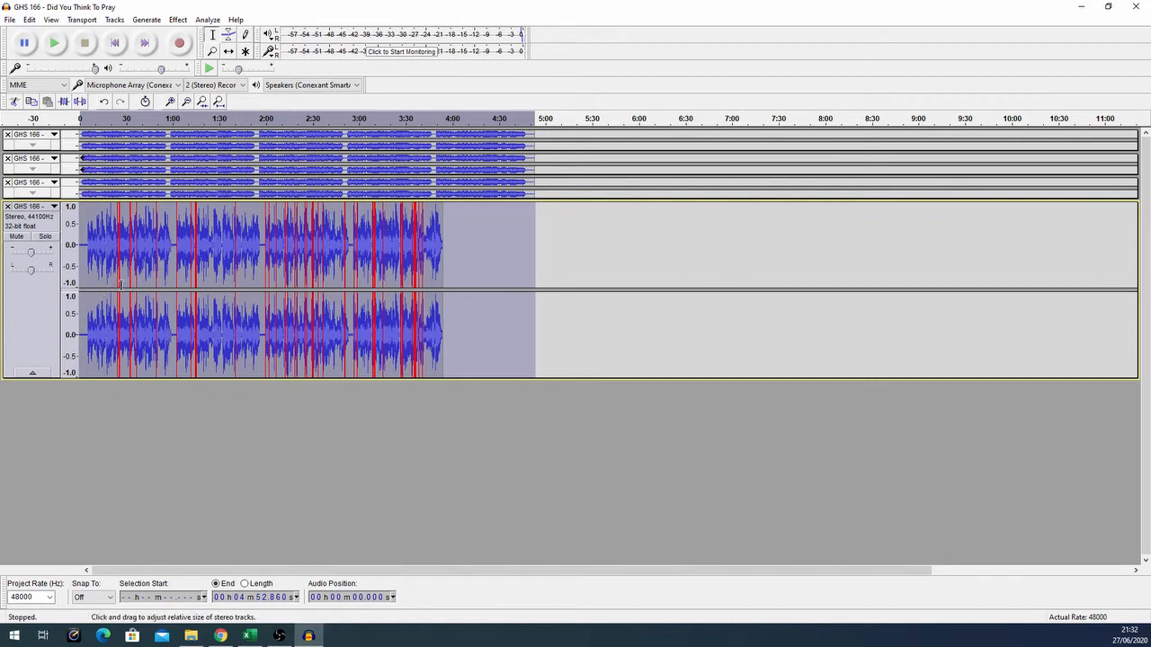
pyautogui.scroll(1, 156, 266)
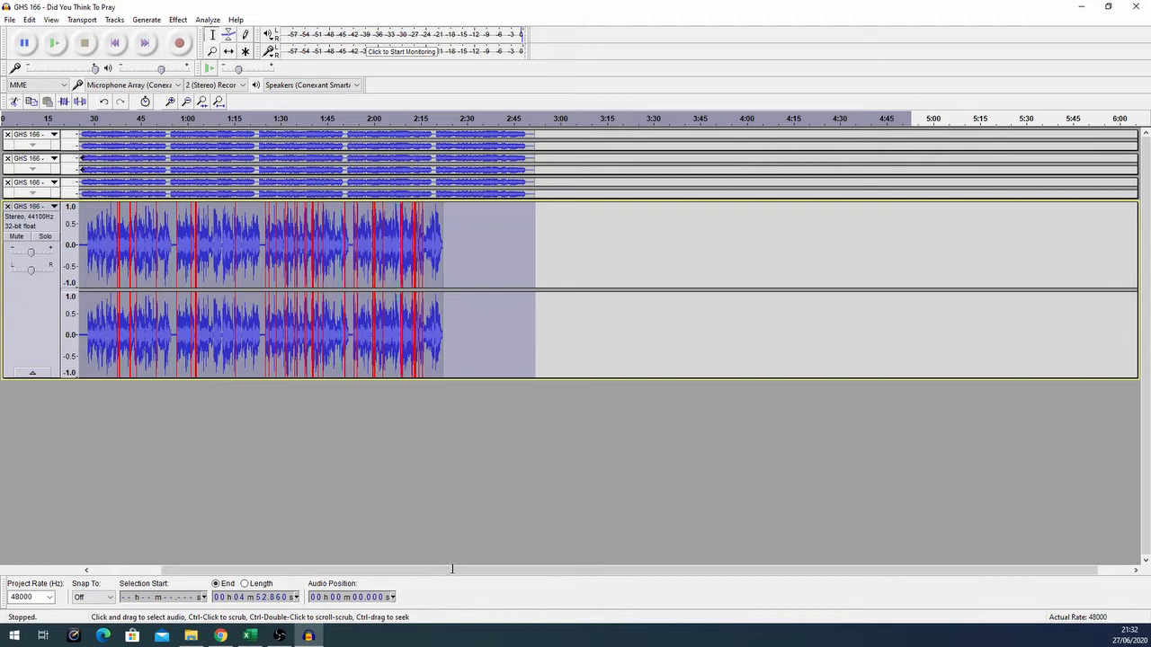
pyautogui.moveTo(338, 570); pyautogui.dragTo(151, 560)
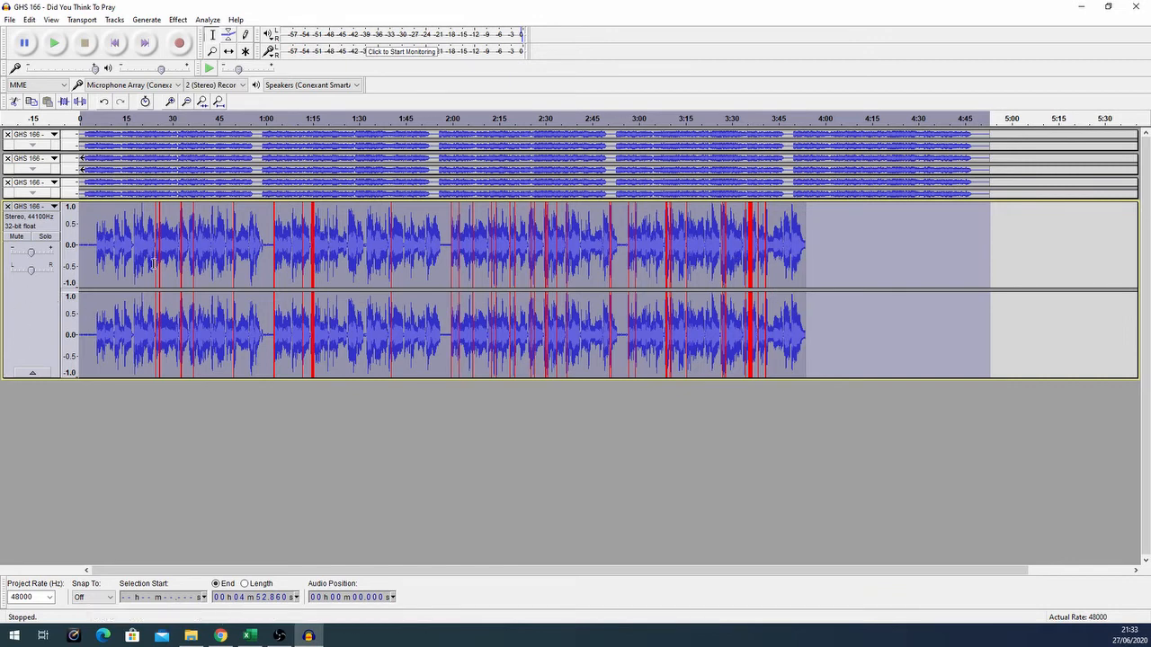
# Normalize the entire vocals track to a maximum amplitude of -1.0 dB with DC offset removal.
pyautogui.click(38, 322)
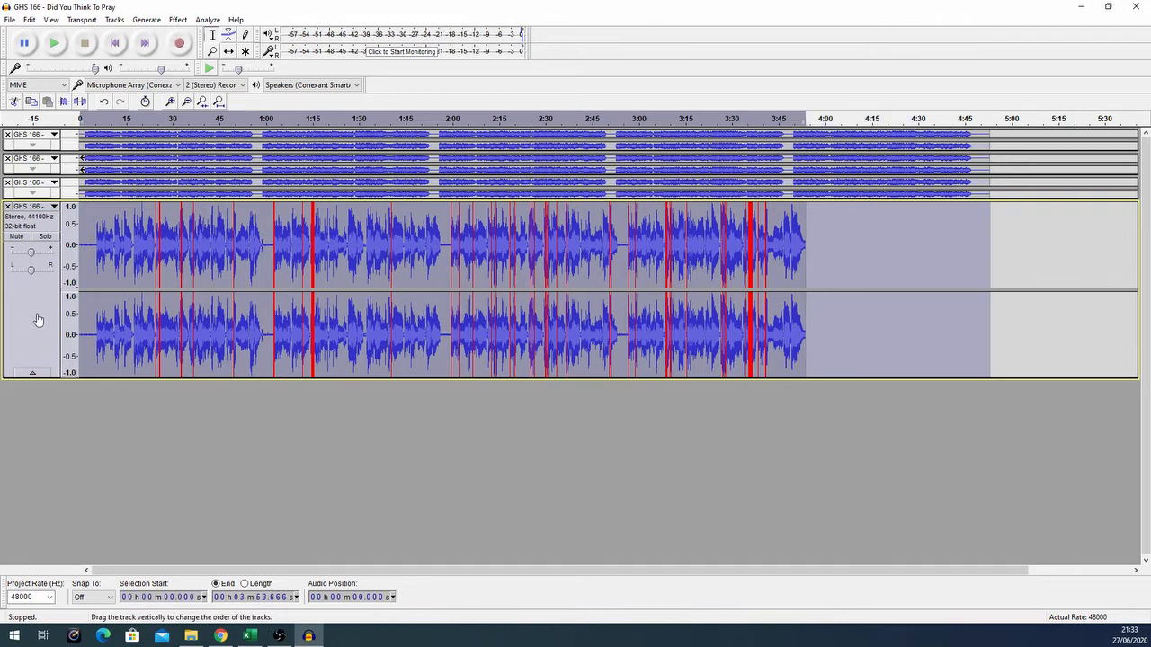
pyautogui.click(177, 20)
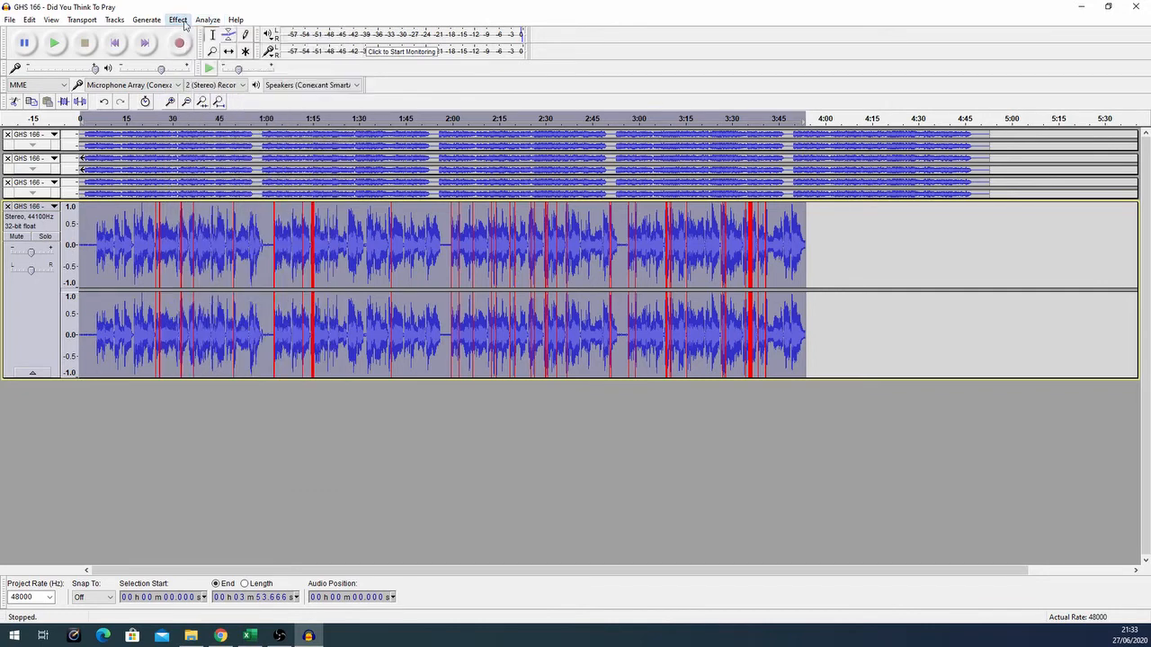
pyautogui.click(203, 175)
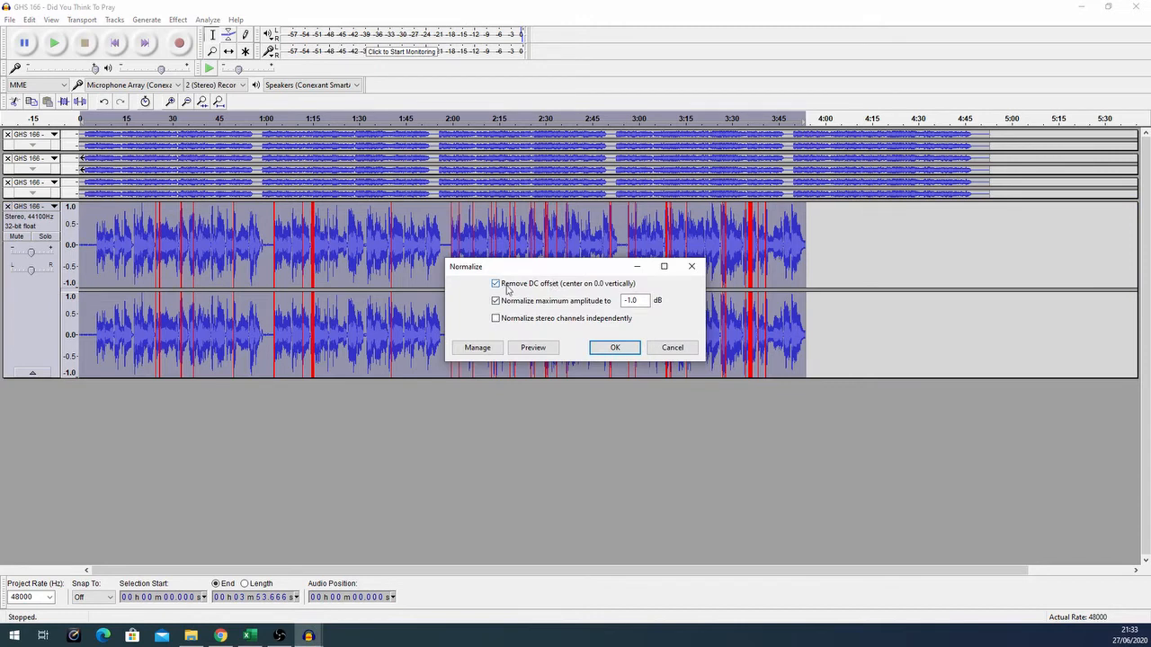
pyautogui.click(614, 349)
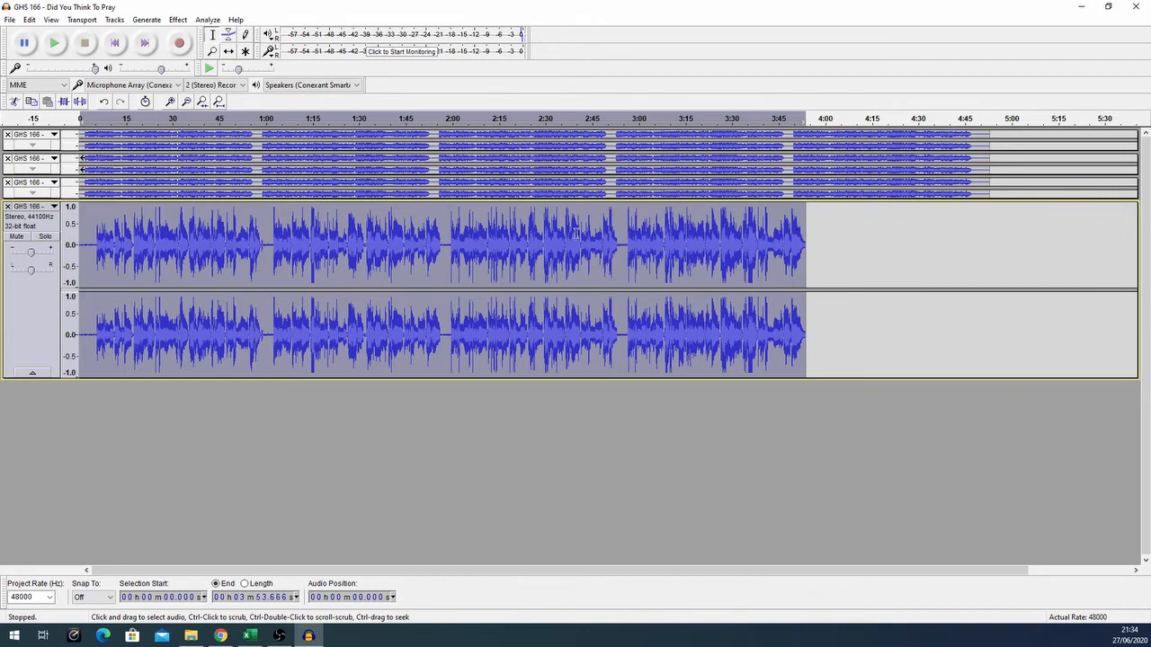
# Apply a Hard Limit to the vocals track with the limit level lowered below -5 dB, a 10 ms hold and no make-up gain.
pyautogui.click(172, 20)
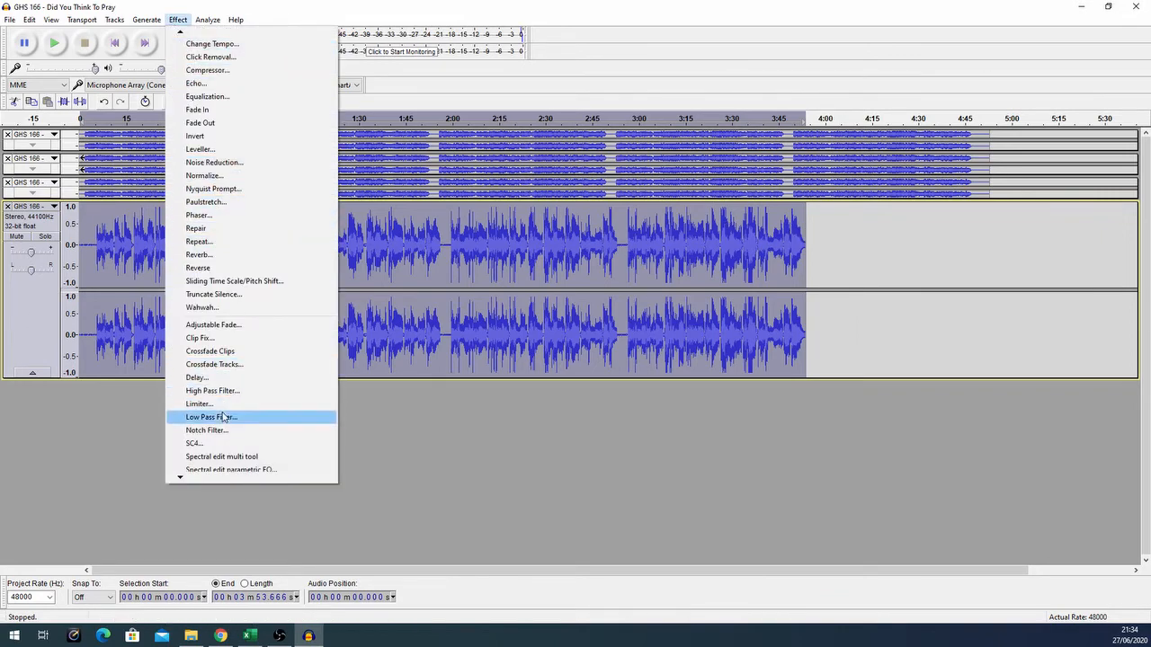
pyautogui.click(200, 404)
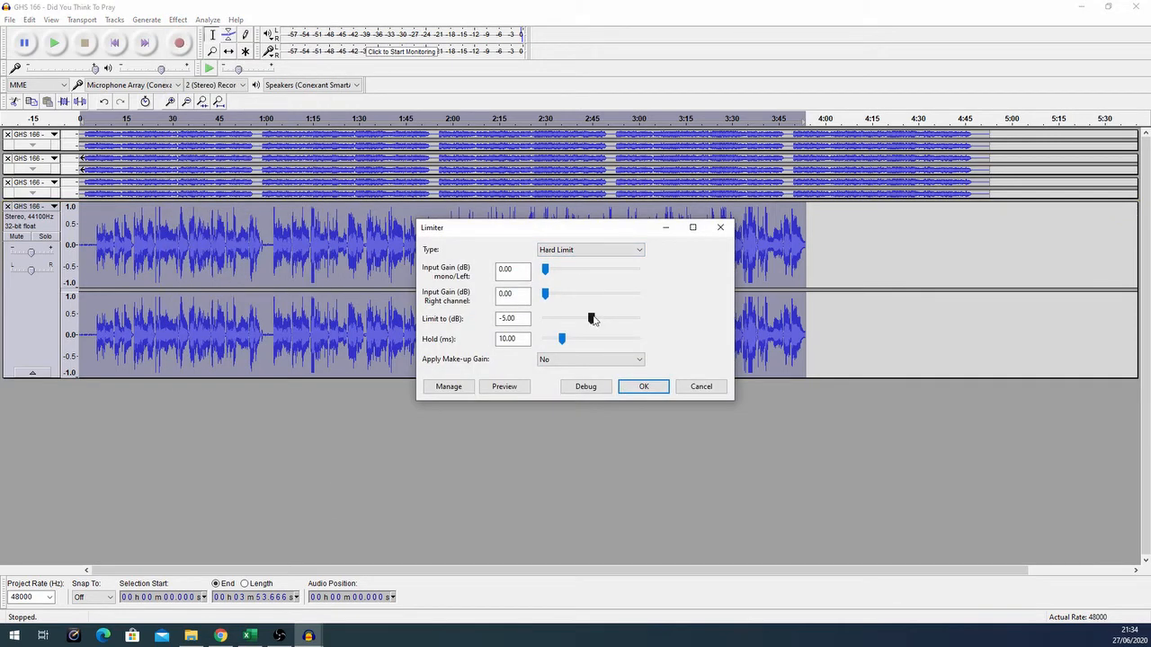
pyautogui.moveTo(593, 321); pyautogui.dragTo(566, 326)
pyautogui.click(644, 388)
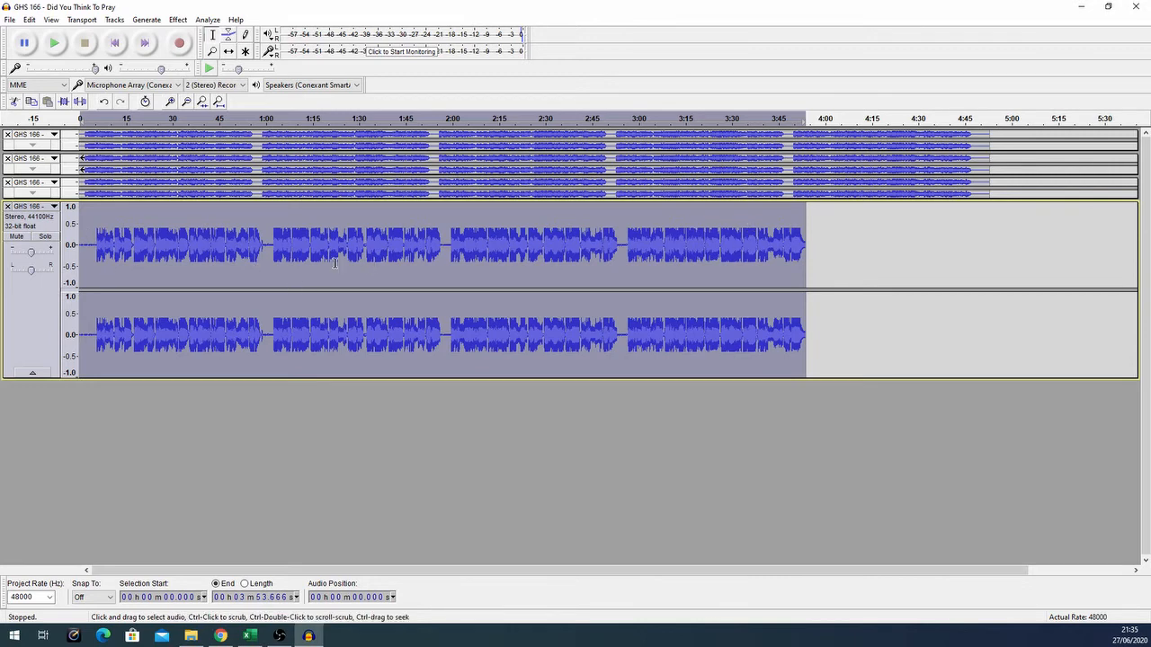
# Normalize the limited vocals track back up to -1.0 dB, removing DC offset.
pyautogui.click(179, 20)
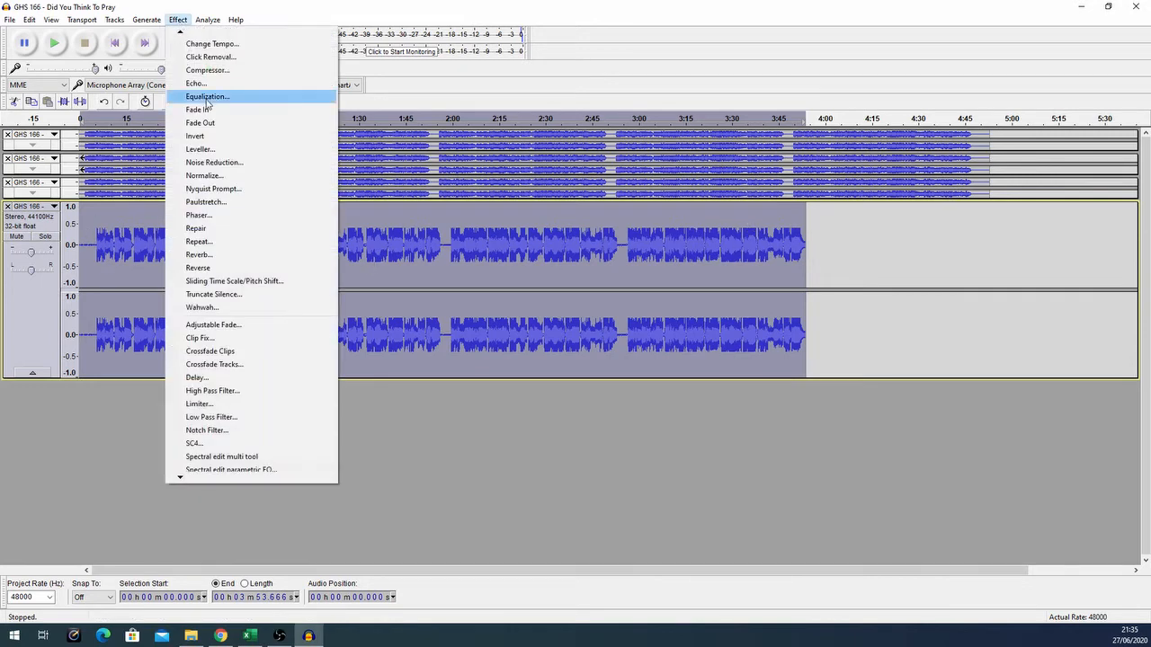
pyautogui.click(228, 177)
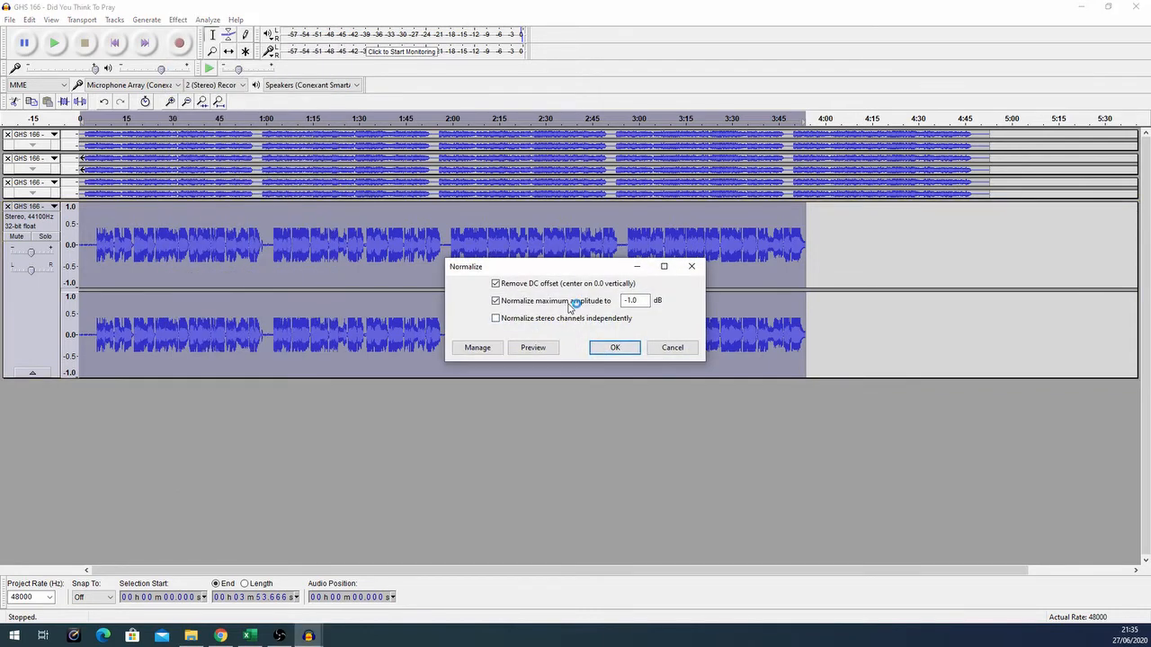
pyautogui.click(608, 348)
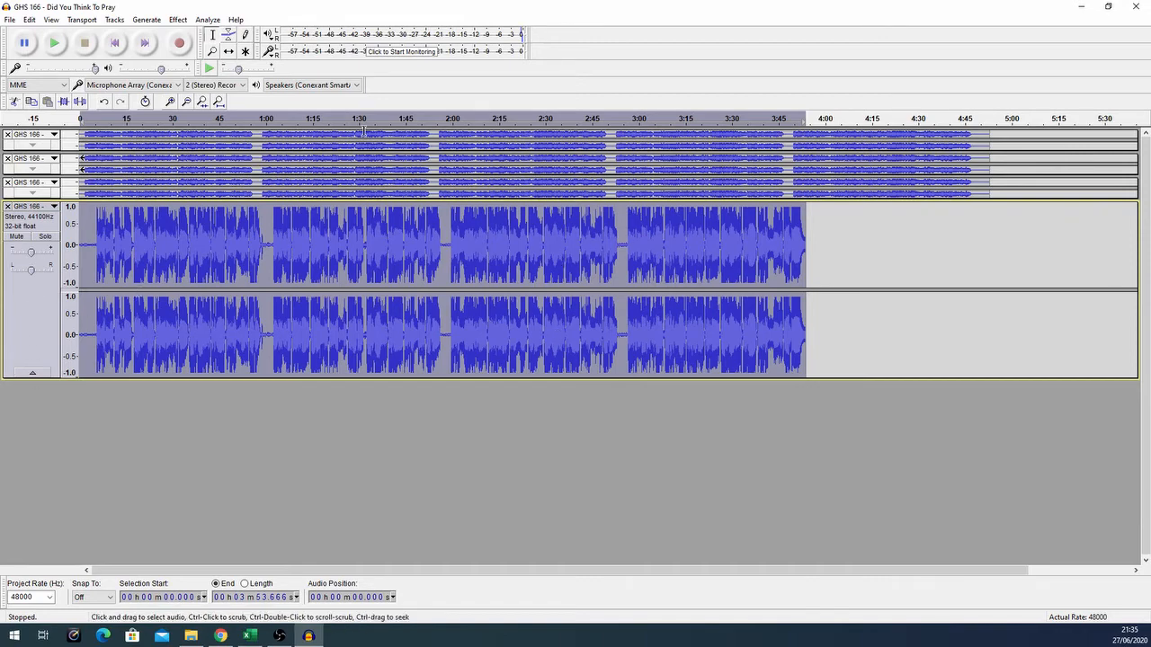
pyautogui.click(178, 20)
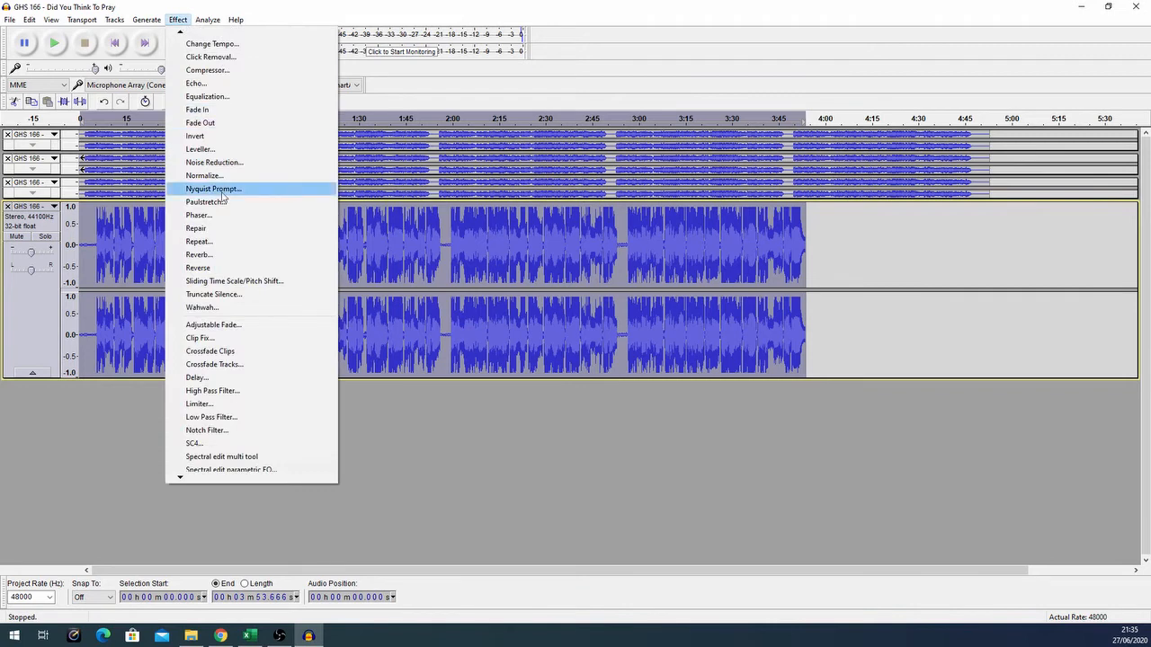
pyautogui.click(230, 71)
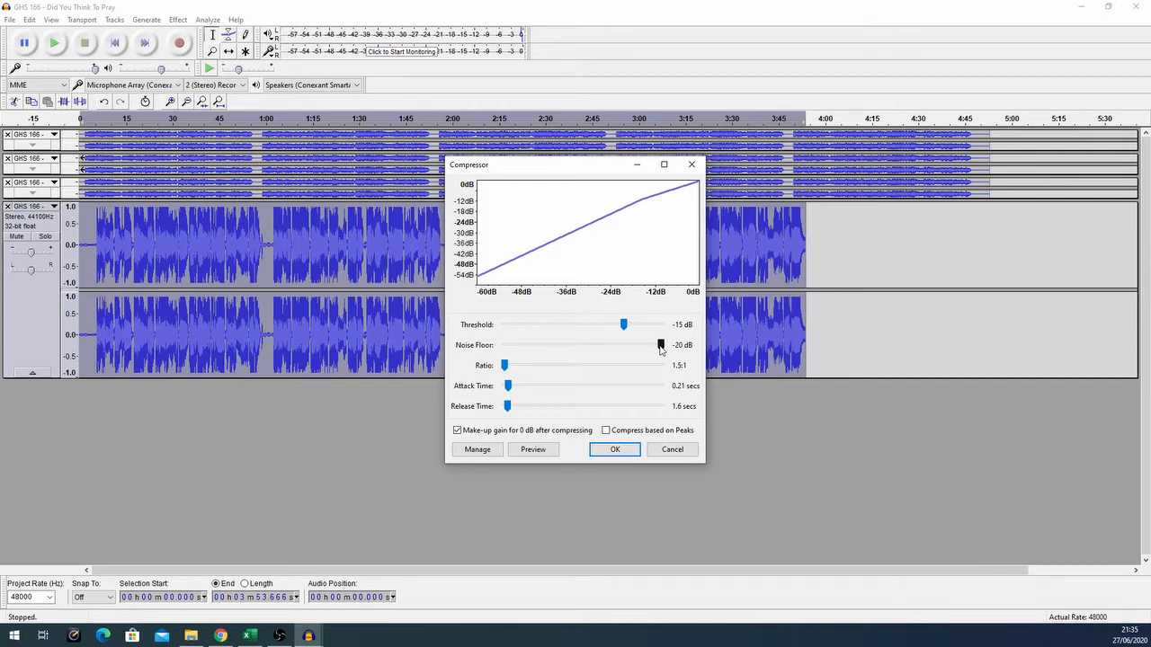
pyautogui.click(672, 450)
# Compress the vocals track with a -15 dB threshold, -20 dB noise floor, 1.5:1 ratio, 0.21 s attack, 1.6 s release and make-up gain.
pyautogui.click(178, 20)
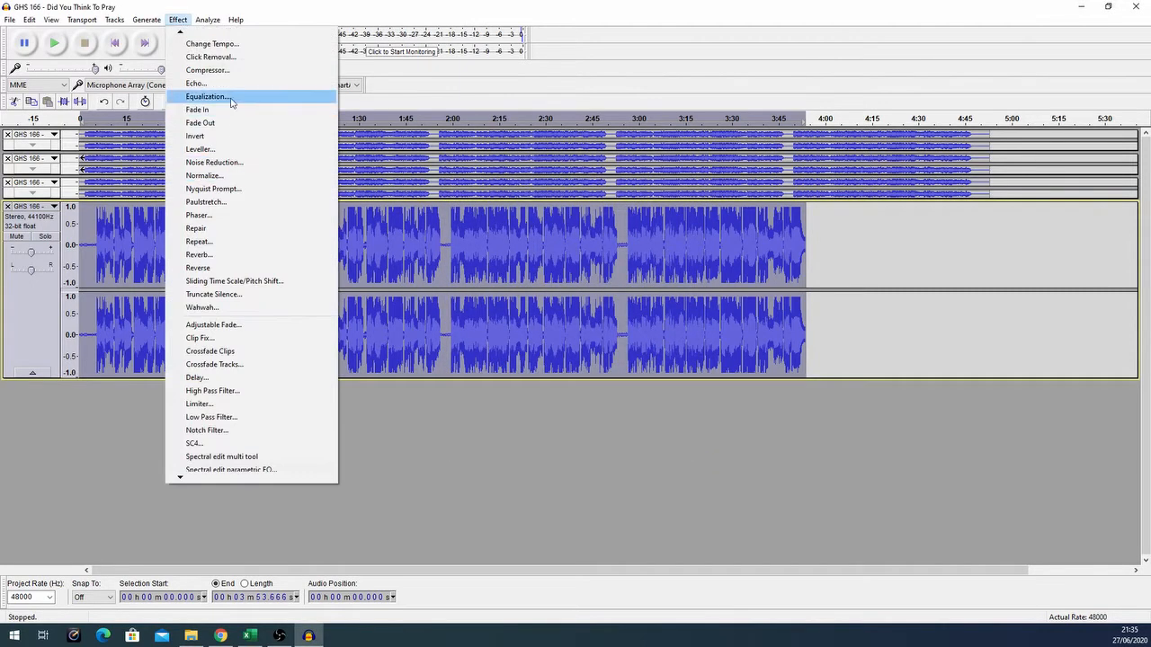
pyautogui.click(206, 70)
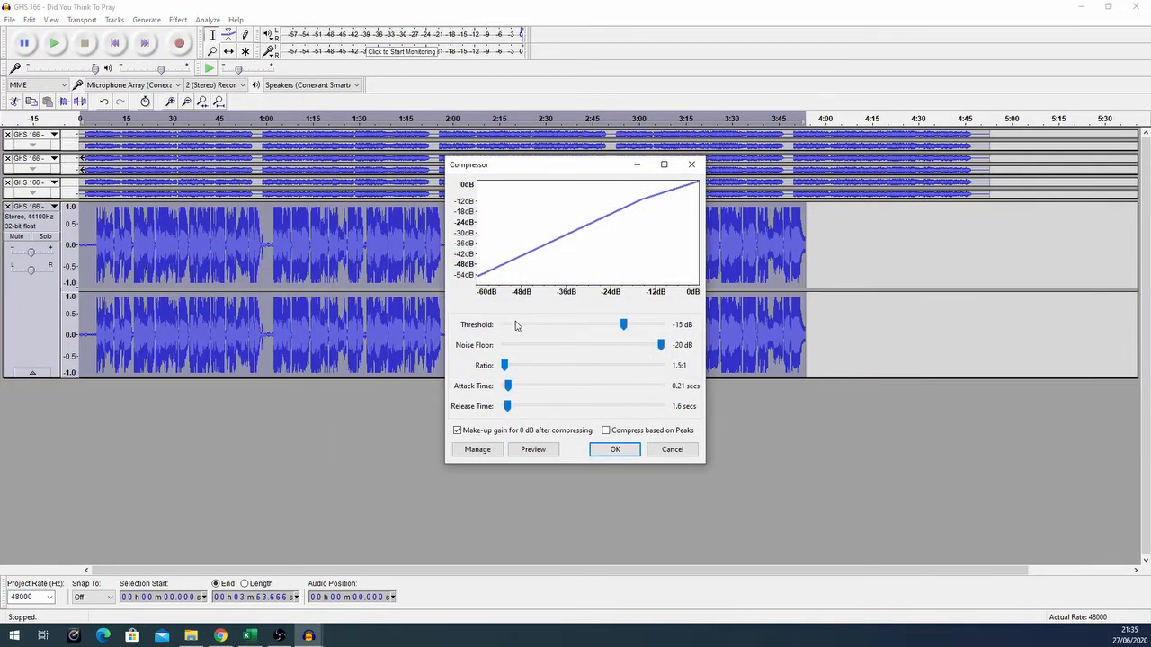
pyautogui.click(616, 450)
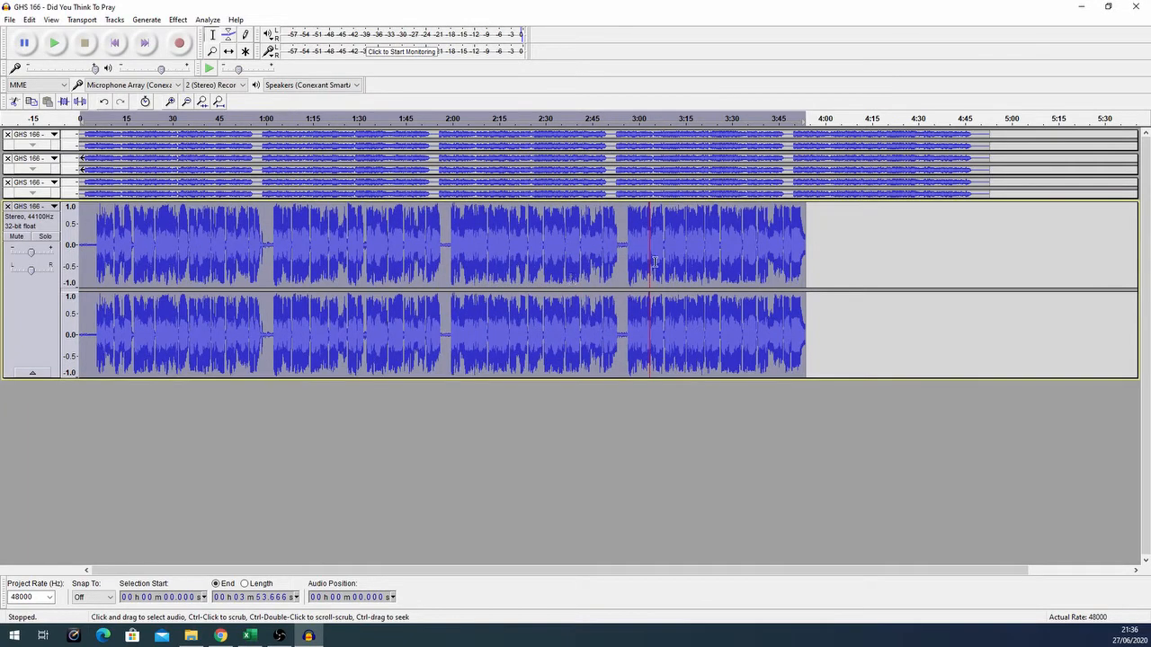
# Normalize the compressed vocals track once more.
pyautogui.click(177, 19)
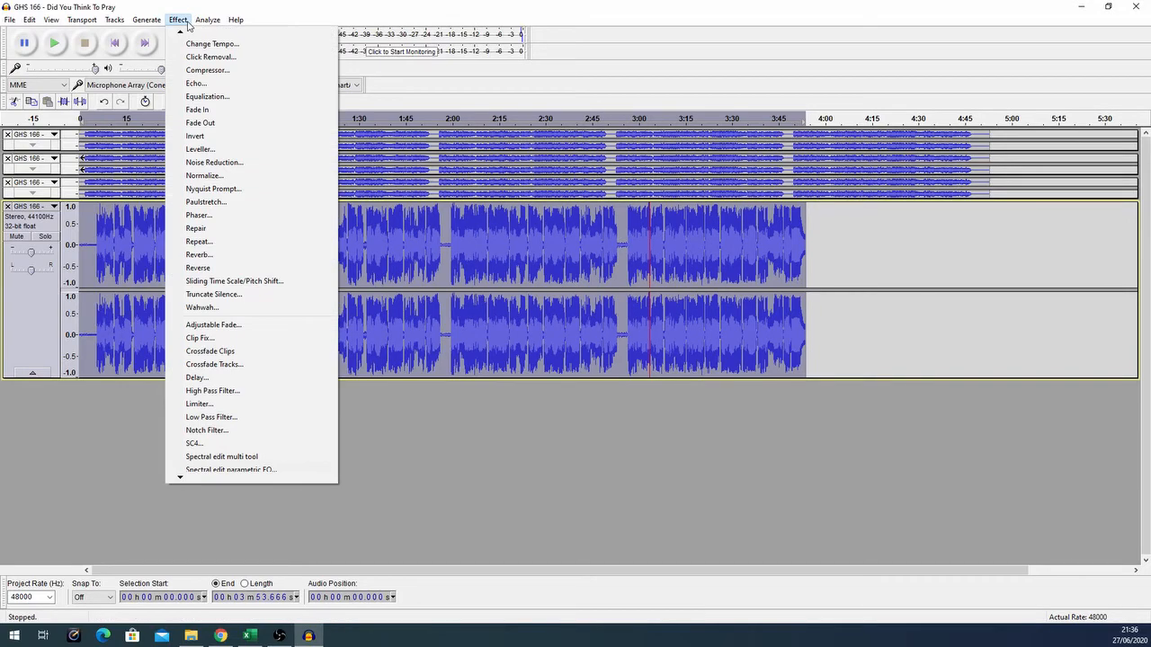
pyautogui.click(203, 175)
pyautogui.click(611, 345)
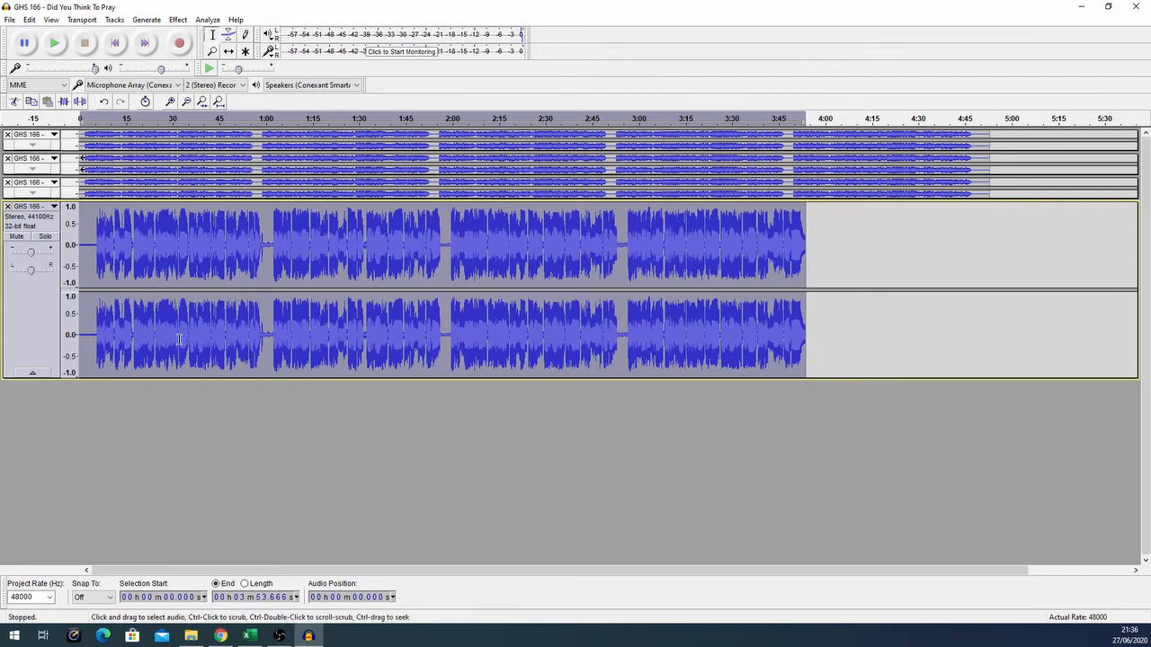
# Solo the vocals track and play its opening to check the processed sound.
pyautogui.click(33, 194)
pyautogui.click(33, 349)
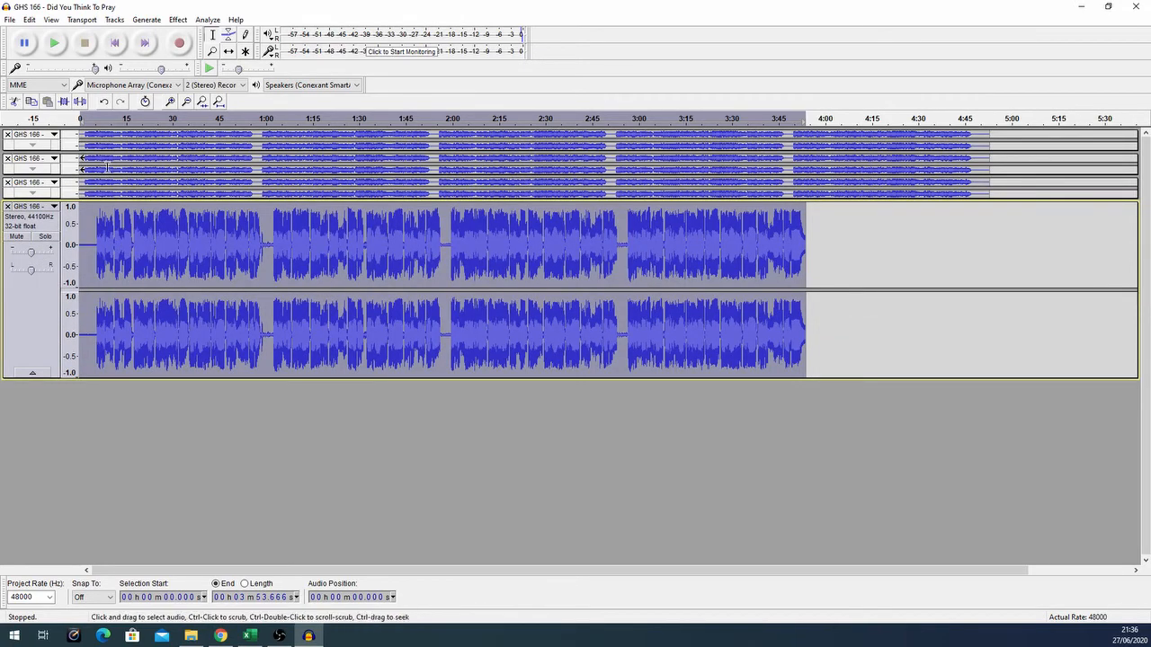
pyautogui.click(45, 238)
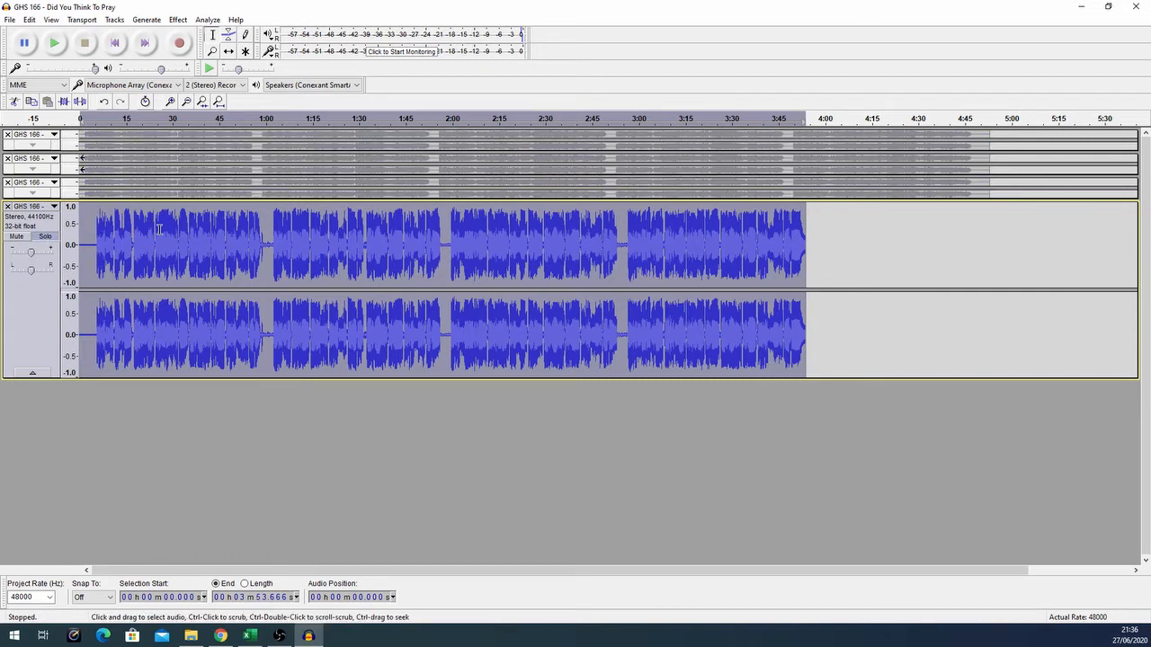
pyautogui.click(55, 43)
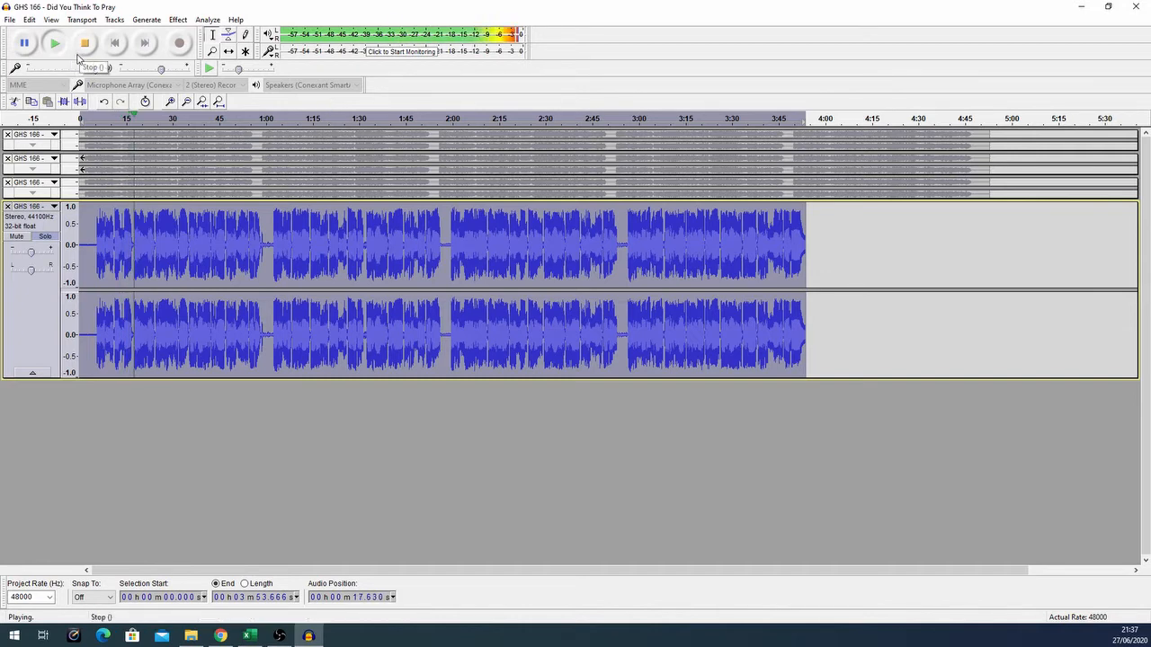
pyautogui.click(84, 50)
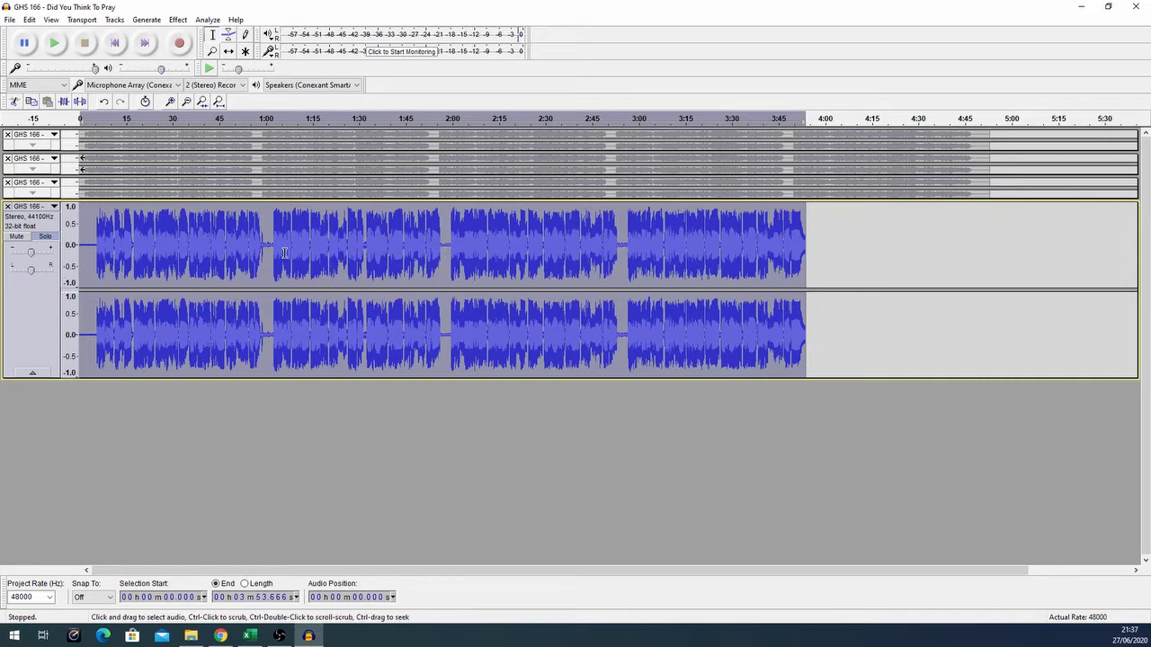
# Capture a Noise Reduction profile from the silent gap in the vocals between about 1:56.2 and 1:59.6.
pyautogui.keyDown('ctrl'); pyautogui.scroll(1, 435, 255); pyautogui.keyUp('ctrl')
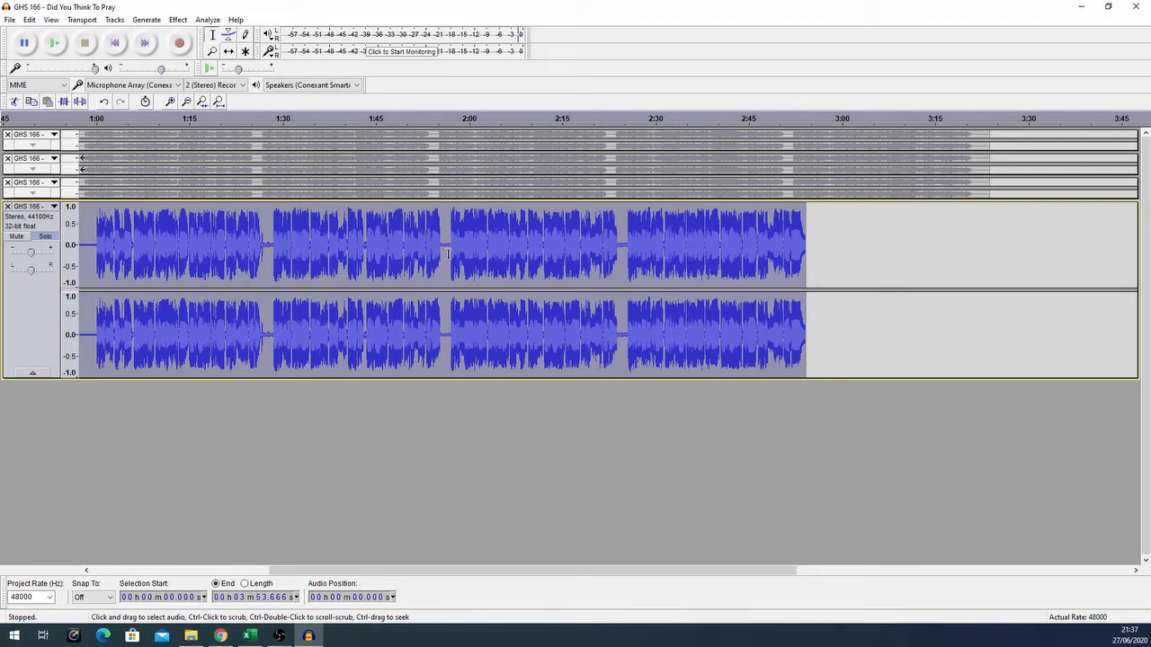
pyautogui.keyDown('ctrl'); pyautogui.scroll(4, 447, 255); pyautogui.keyUp('ctrl')
pyautogui.keyDown('ctrl'); pyautogui.scroll(-3, 448, 254); pyautogui.keyUp('ctrl')
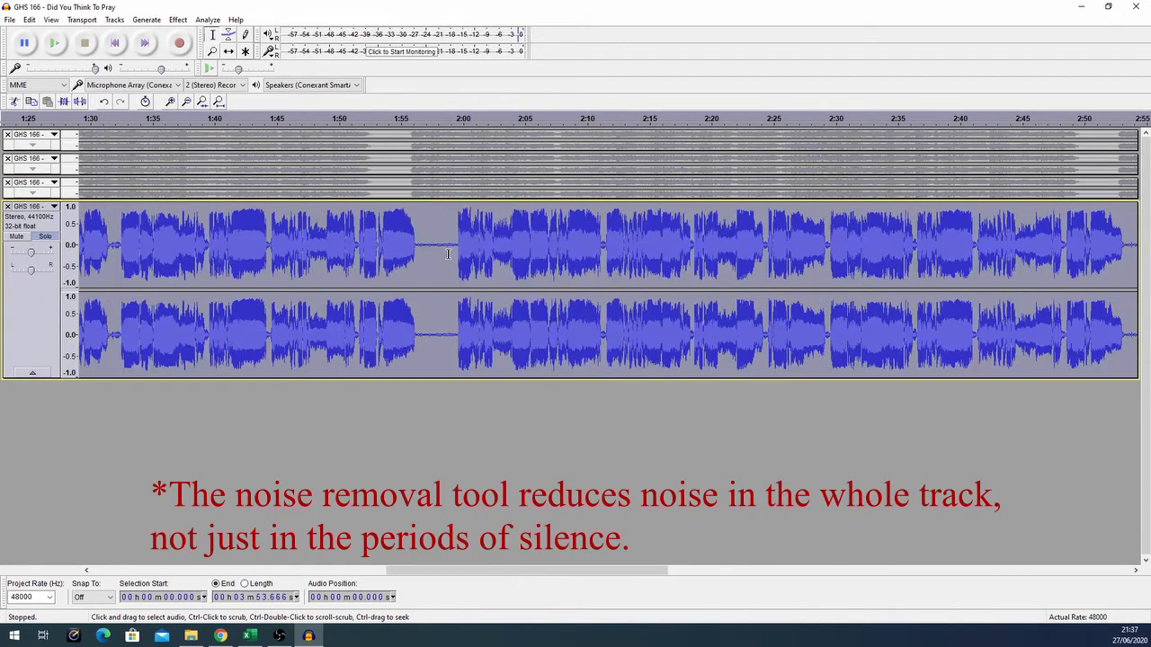
pyautogui.keyDown('ctrl'); pyautogui.scroll(2, 448, 255); pyautogui.keyUp('ctrl')
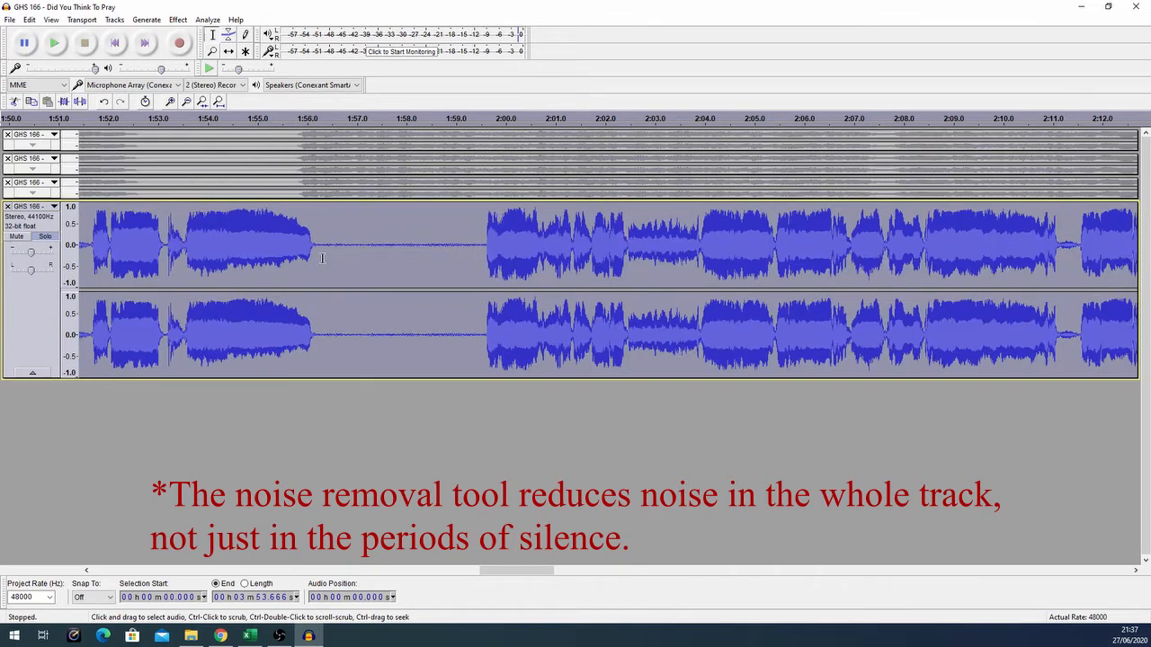
pyautogui.moveTo(318, 256); pyautogui.dragTo(484, 262)
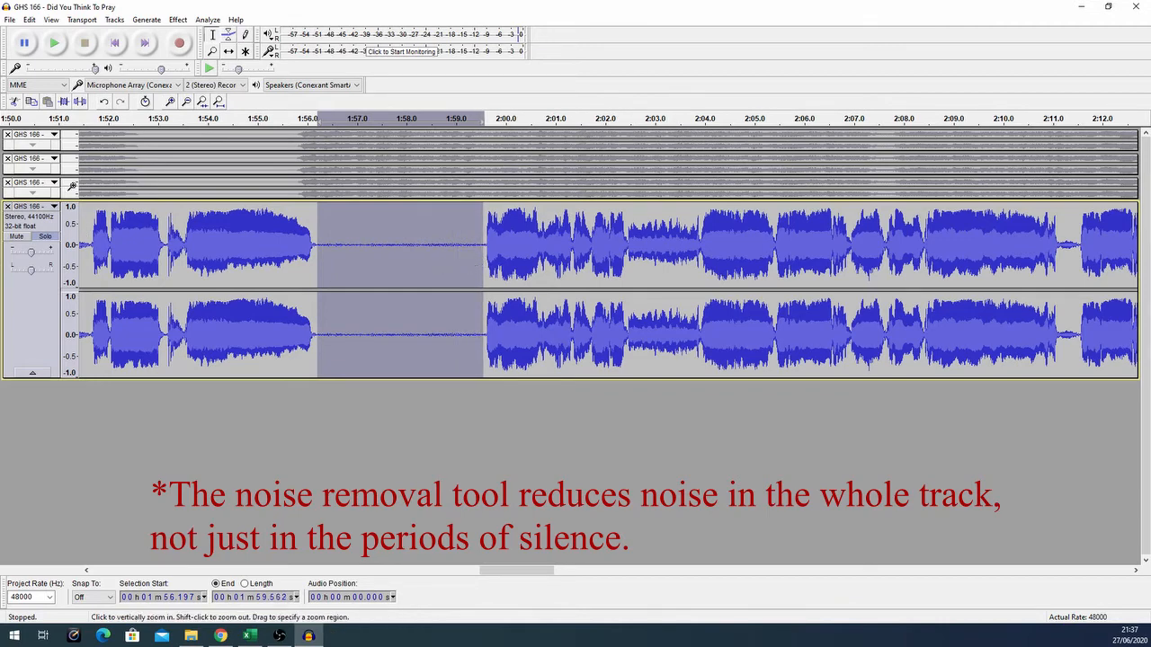
pyautogui.click(176, 19)
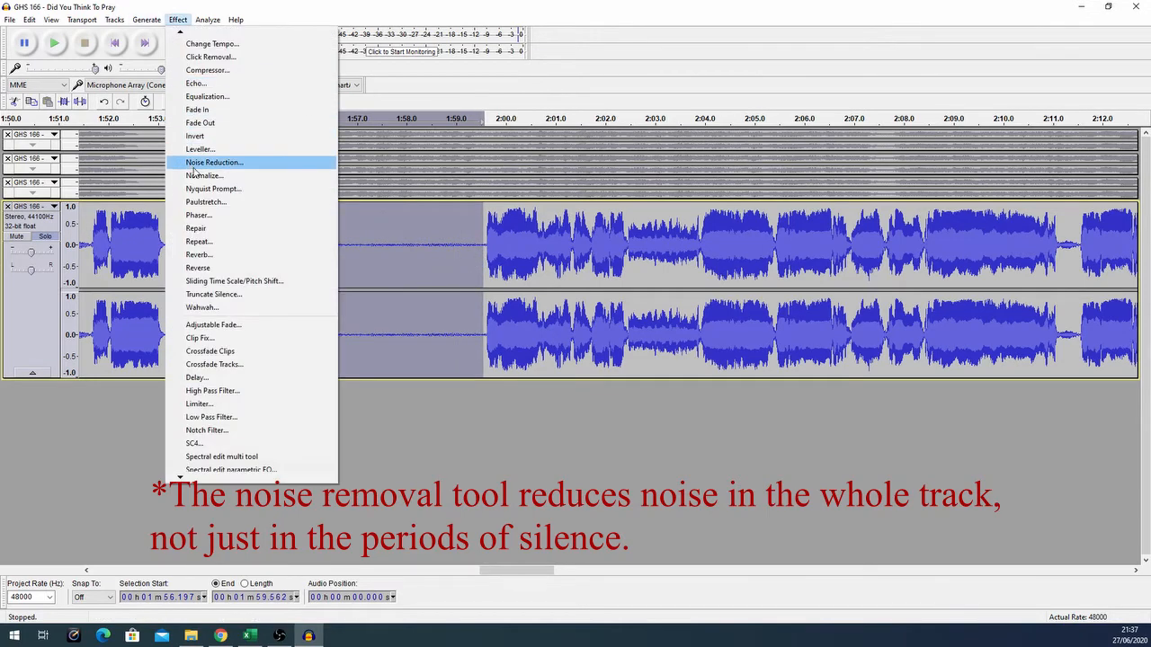
pyautogui.click(215, 162)
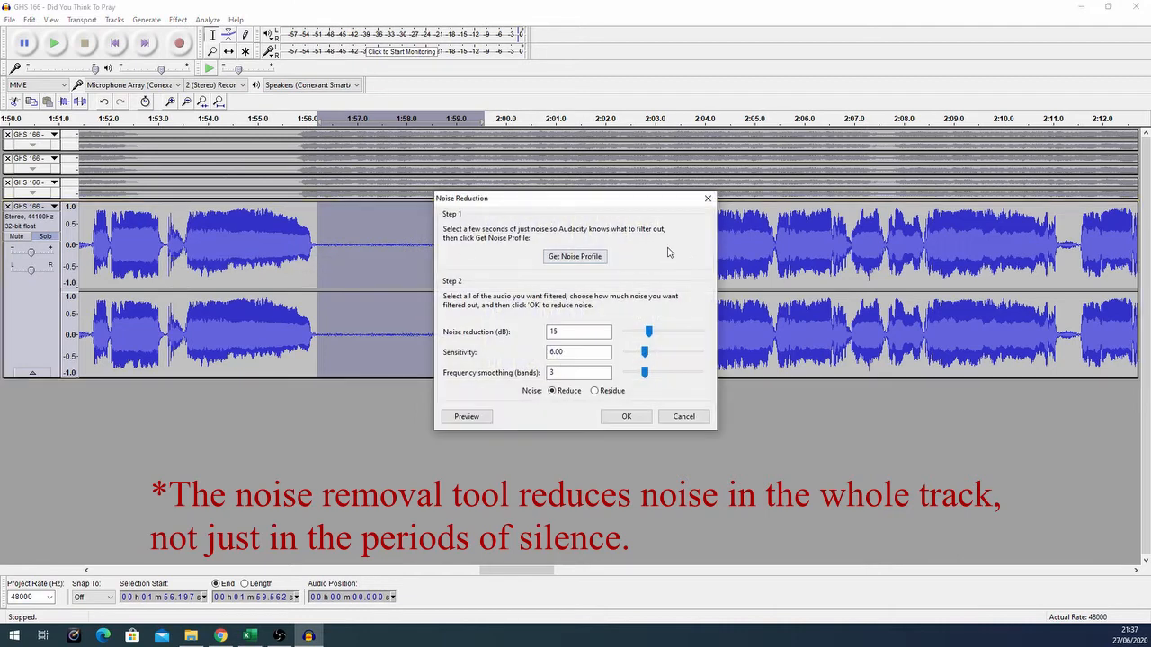
pyautogui.click(571, 257)
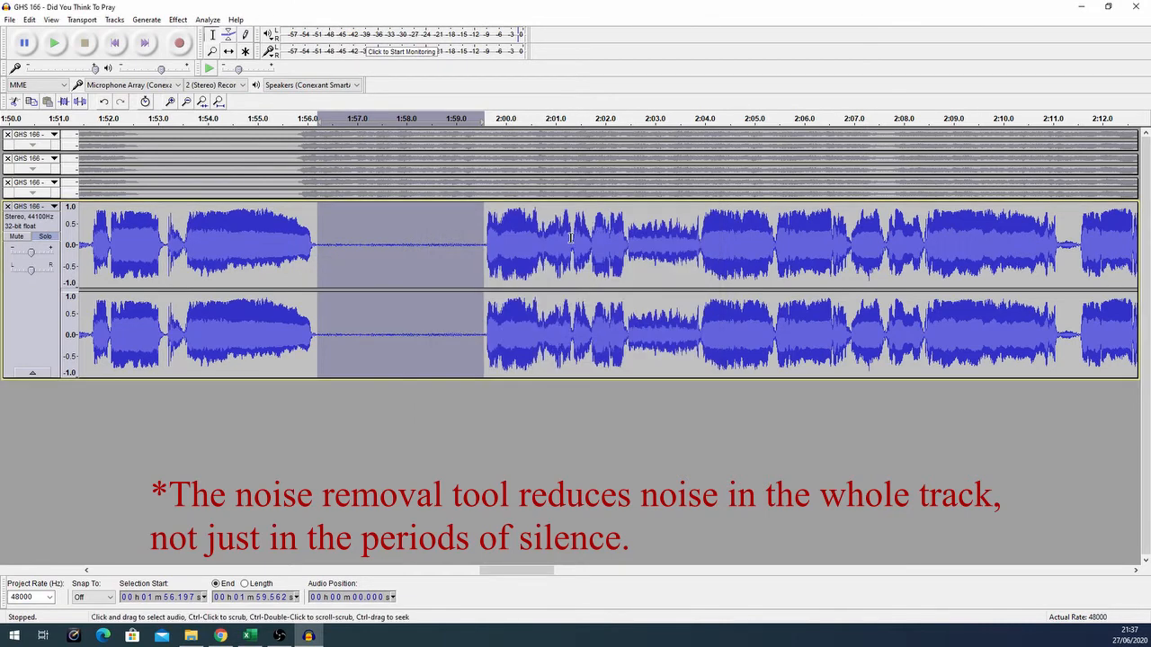
# Apply Noise Reduction to the whole vocals track with 15 dB reduction, sensitivity 6.00 and 3 frequency smoothing bands.
pyautogui.click(35, 315)
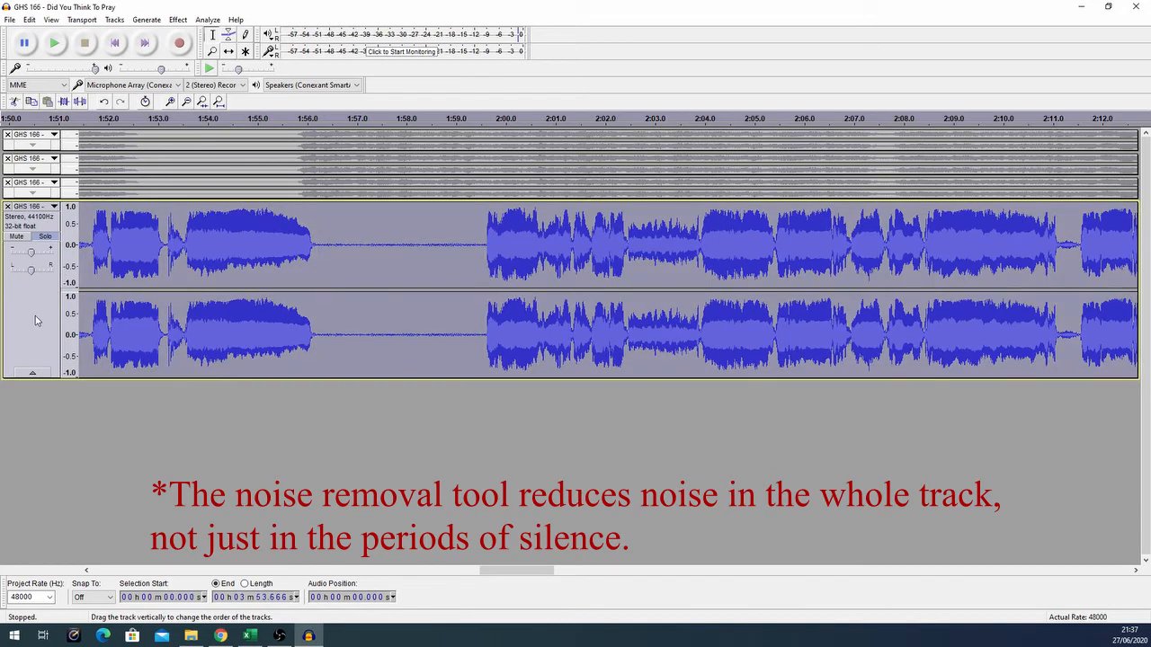
pyautogui.click(177, 19)
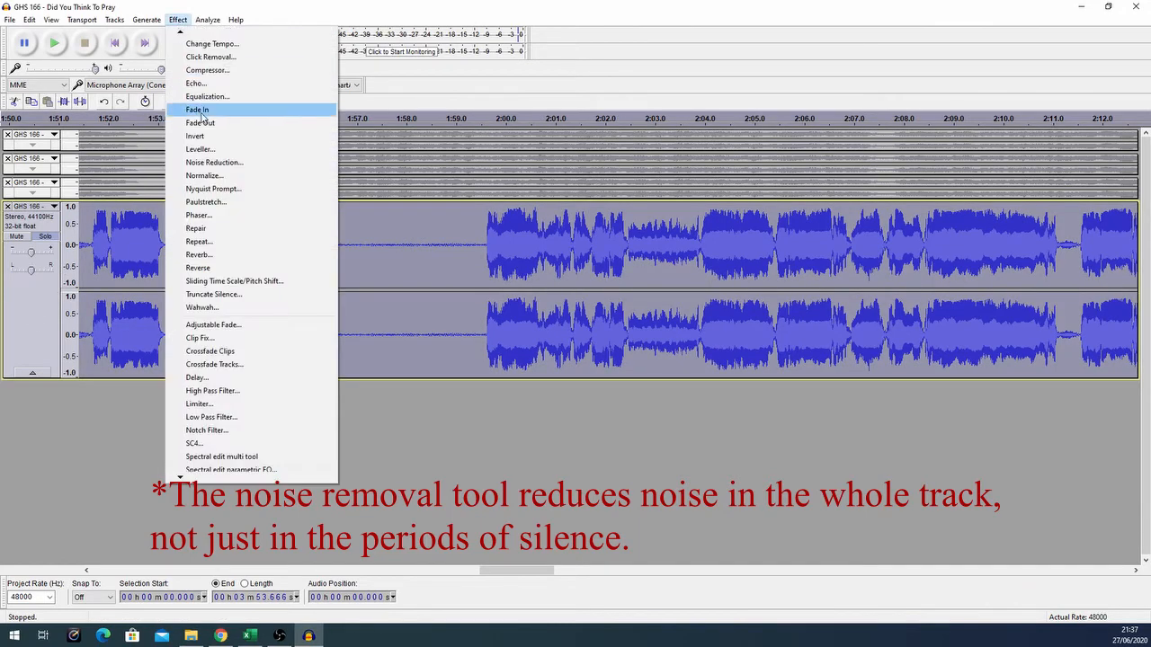
pyautogui.click(215, 163)
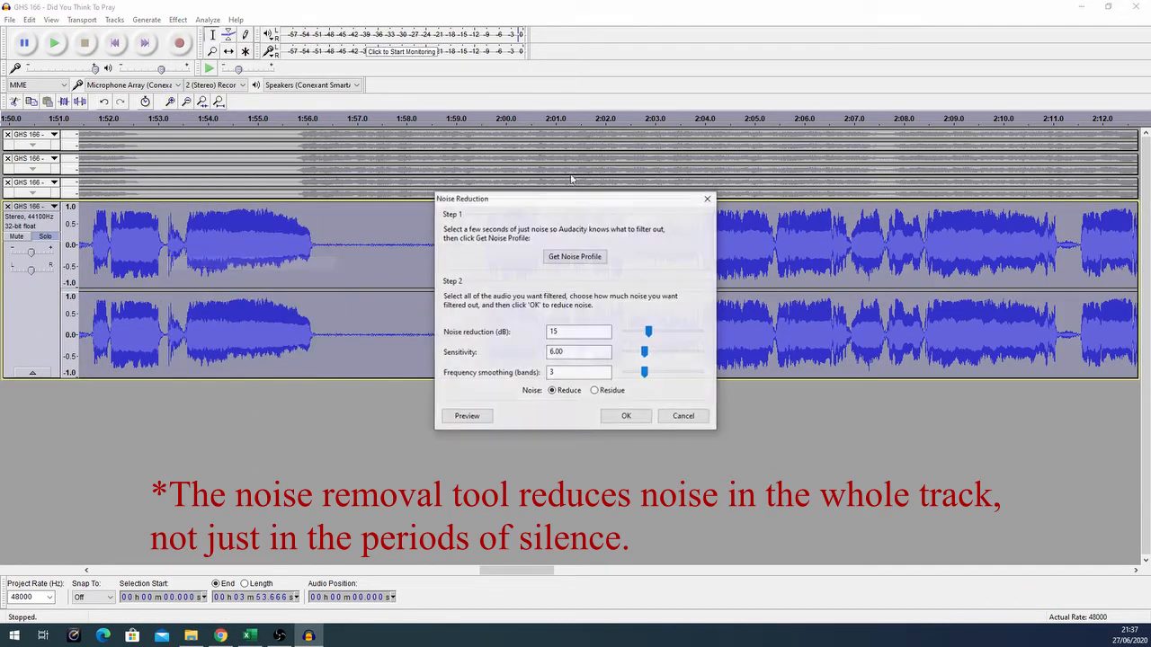
pyautogui.click(627, 417)
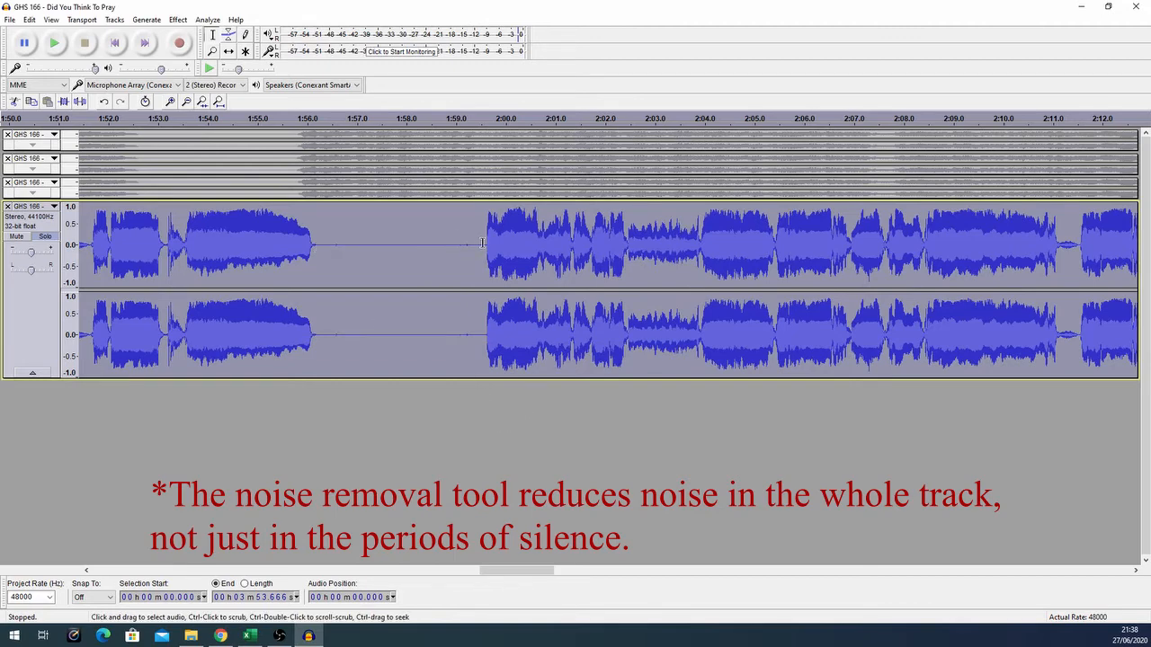
# Select the quiet lead-in of the vocals track, from the start to about 5.5 s, before the first verse.
pyautogui.scroll(-3, 410, 274)
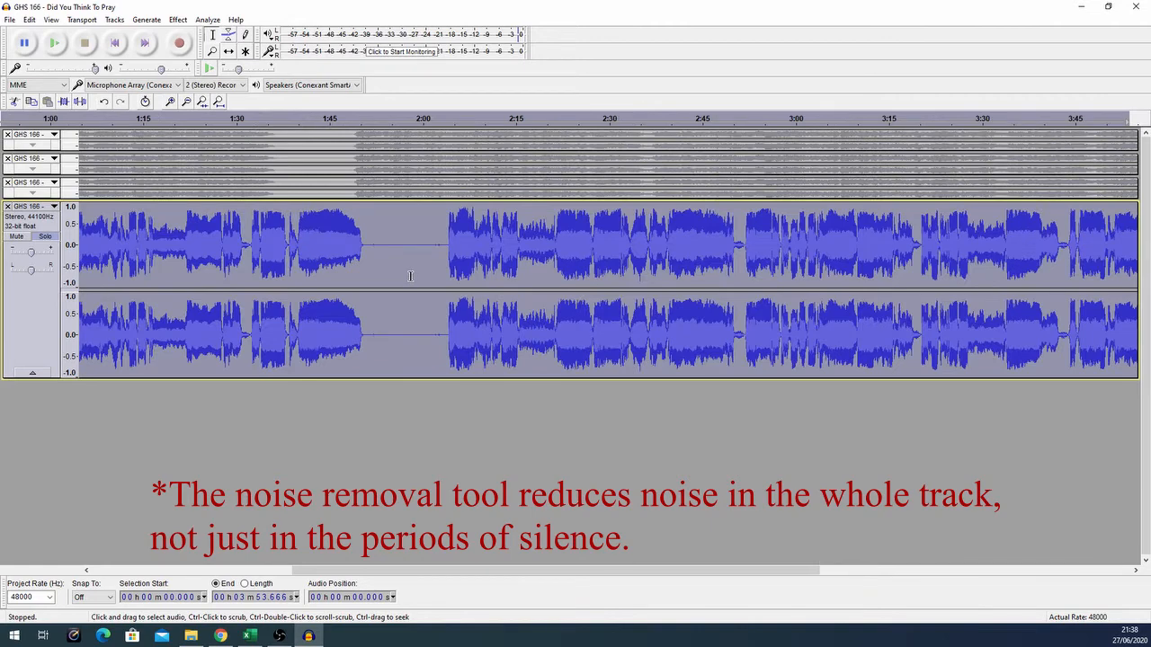
pyautogui.scroll(-3, 410, 276)
pyautogui.scroll(-2, 534, 306)
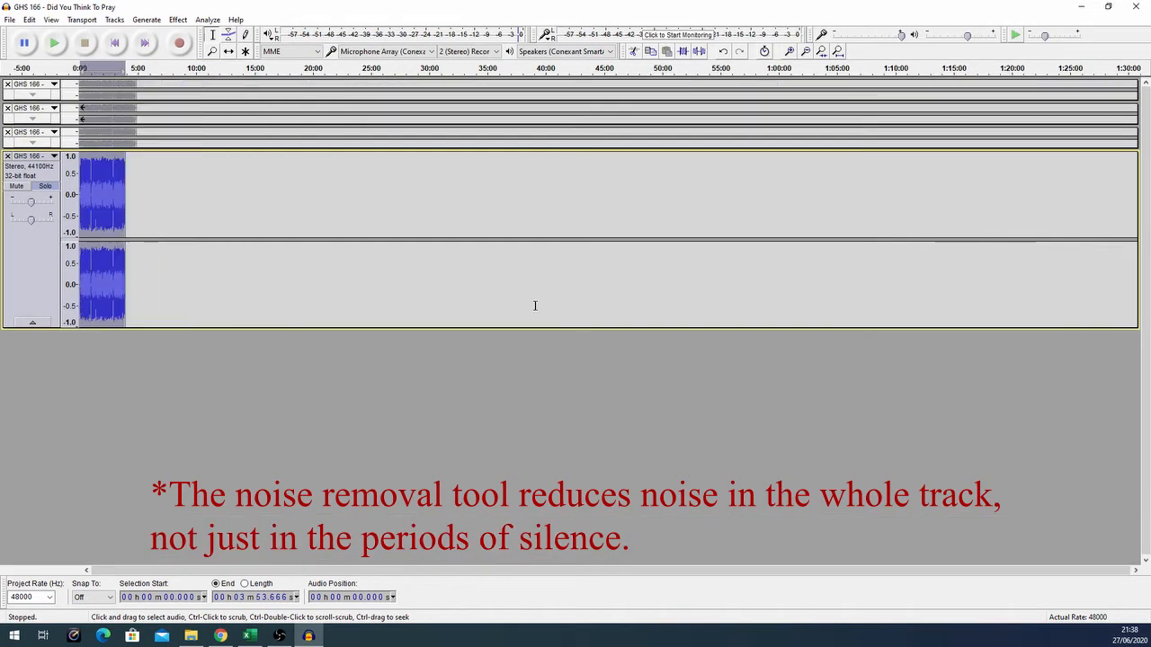
pyautogui.scroll(6, 429, 318)
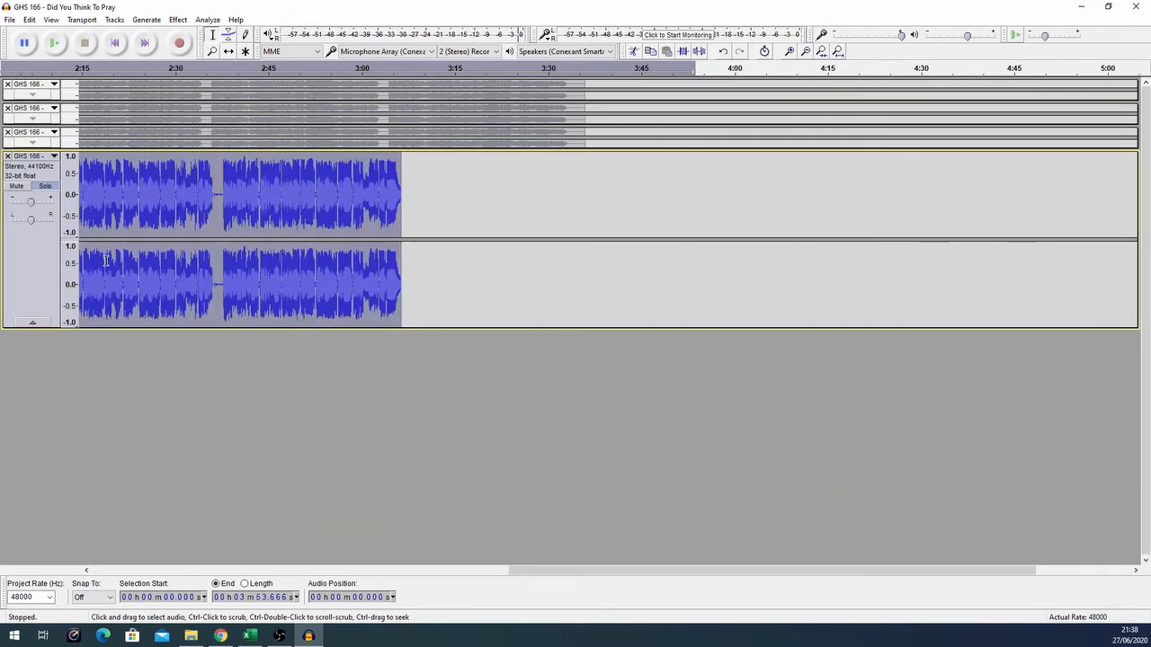
pyautogui.moveTo(578, 570); pyautogui.dragTo(107, 559)
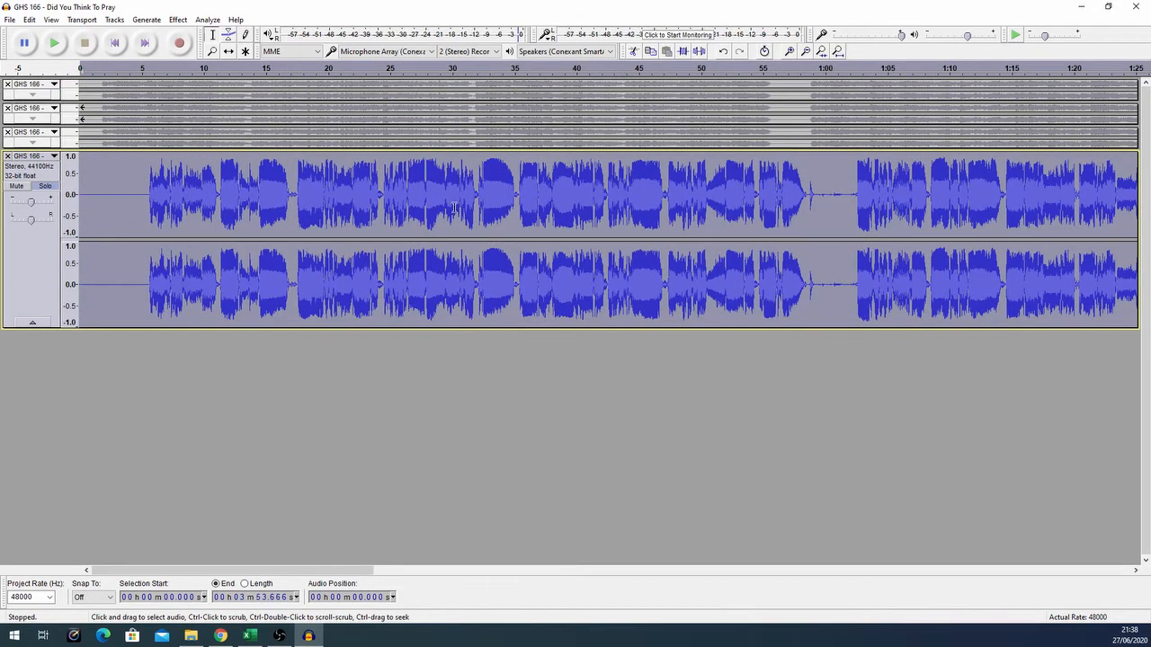
pyautogui.moveTo(249, 575)
pyautogui.mouseDown()
pyautogui.moveTo(268, 576)
pyautogui.moveTo(248, 575)
pyautogui.mouseUp()
pyautogui.moveTo(147, 200); pyautogui.dragTo(78, 199)
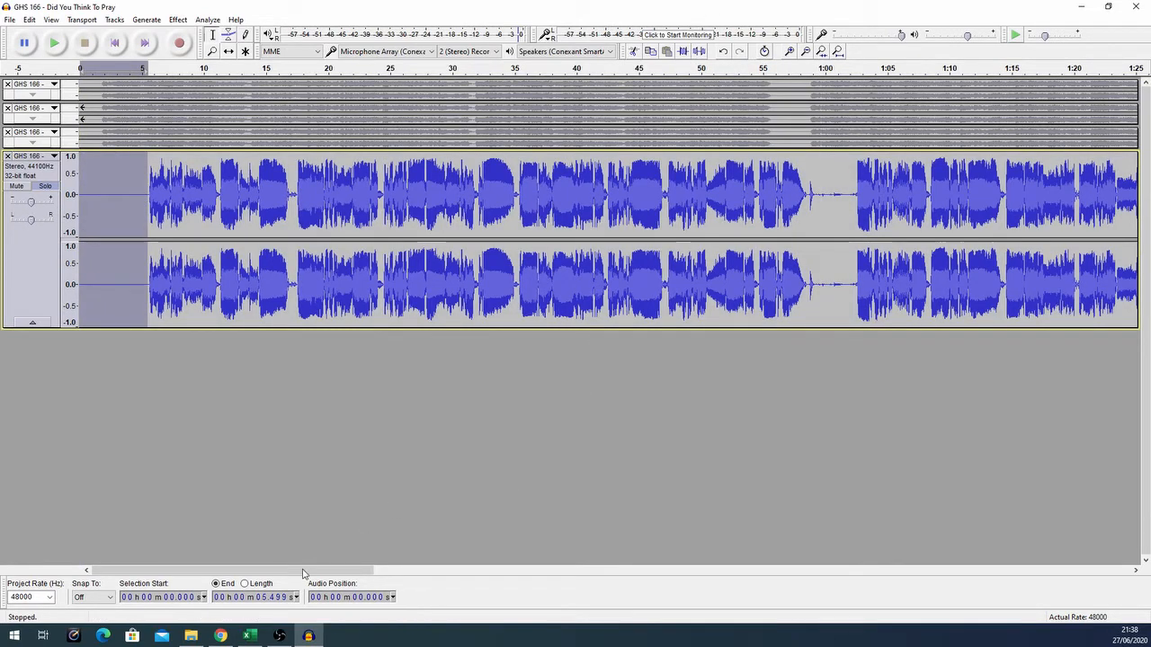
# Play the vocals around the gap after the first verse, near 0:58, to check for stray sounds.
pyautogui.moveTo(302, 570); pyautogui.dragTo(411, 576)
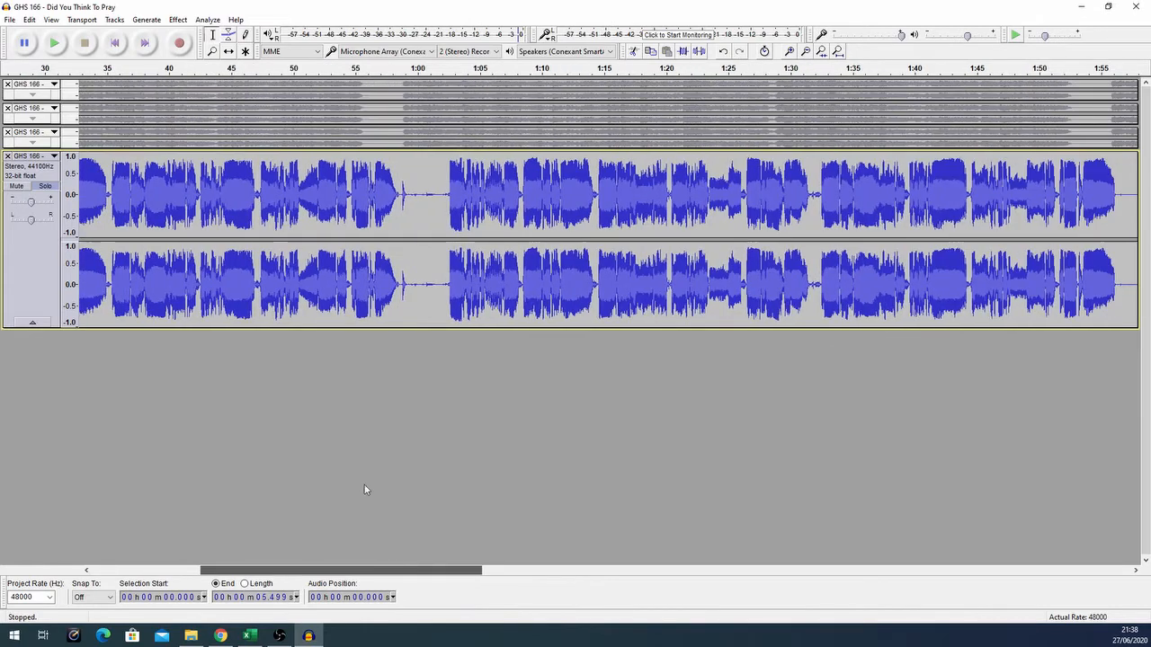
pyautogui.keyDown('ctrl'); pyautogui.scroll(1, 390, 216); pyautogui.keyUp('ctrl')
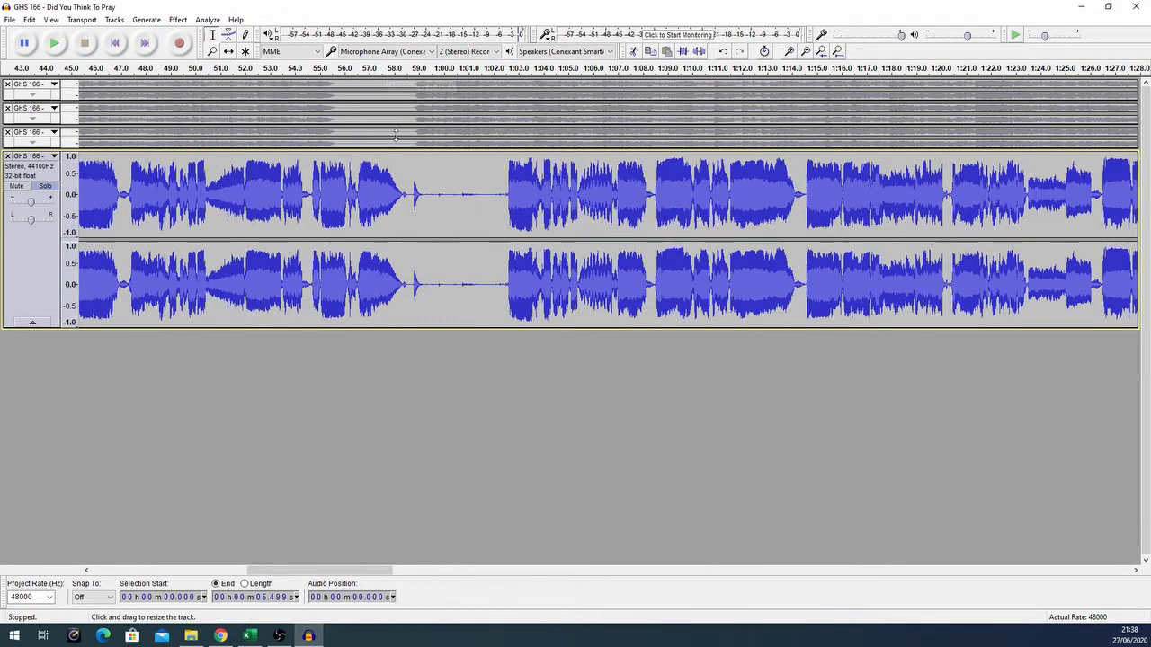
pyautogui.click(395, 70)
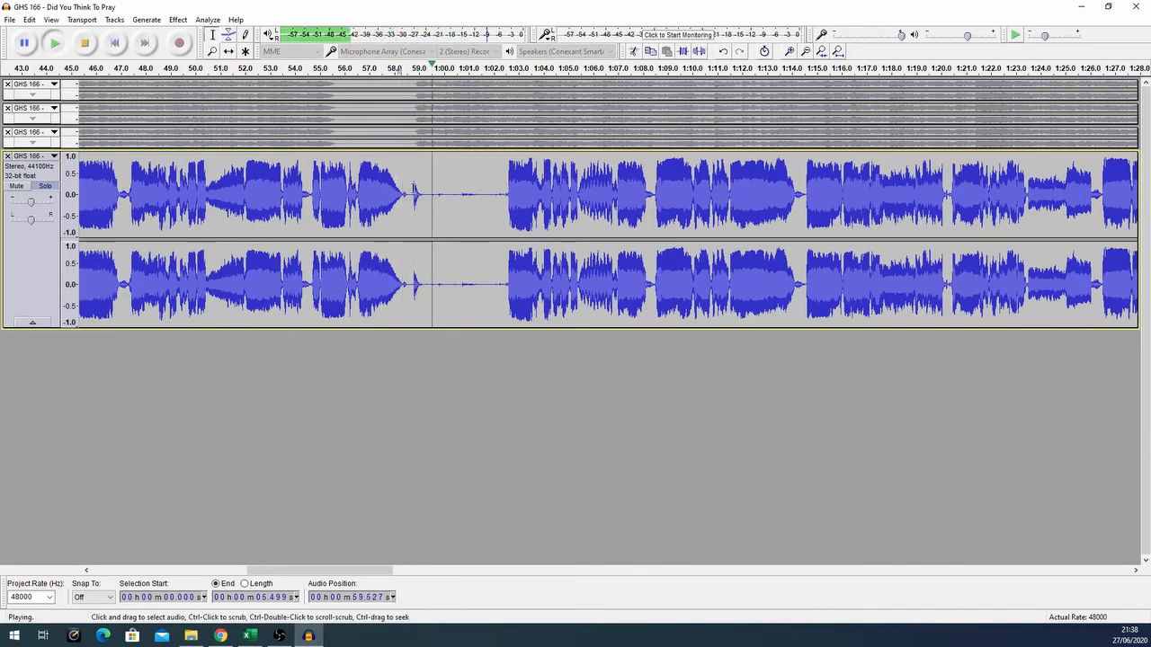
pyautogui.click(360, 69)
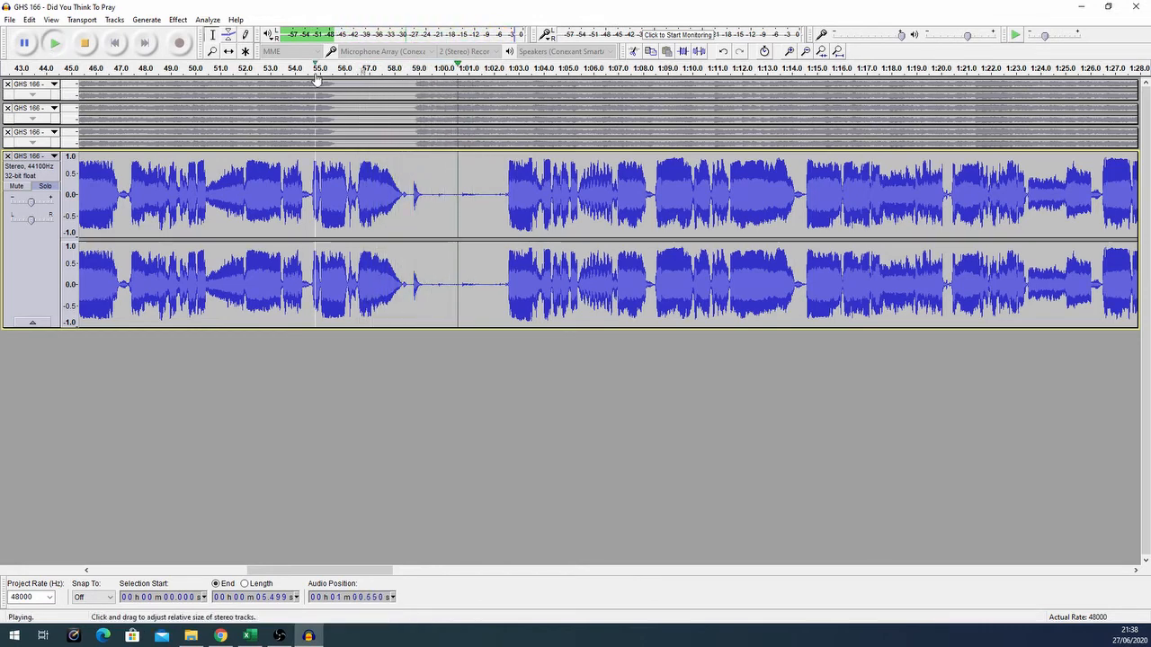
pyautogui.click(85, 44)
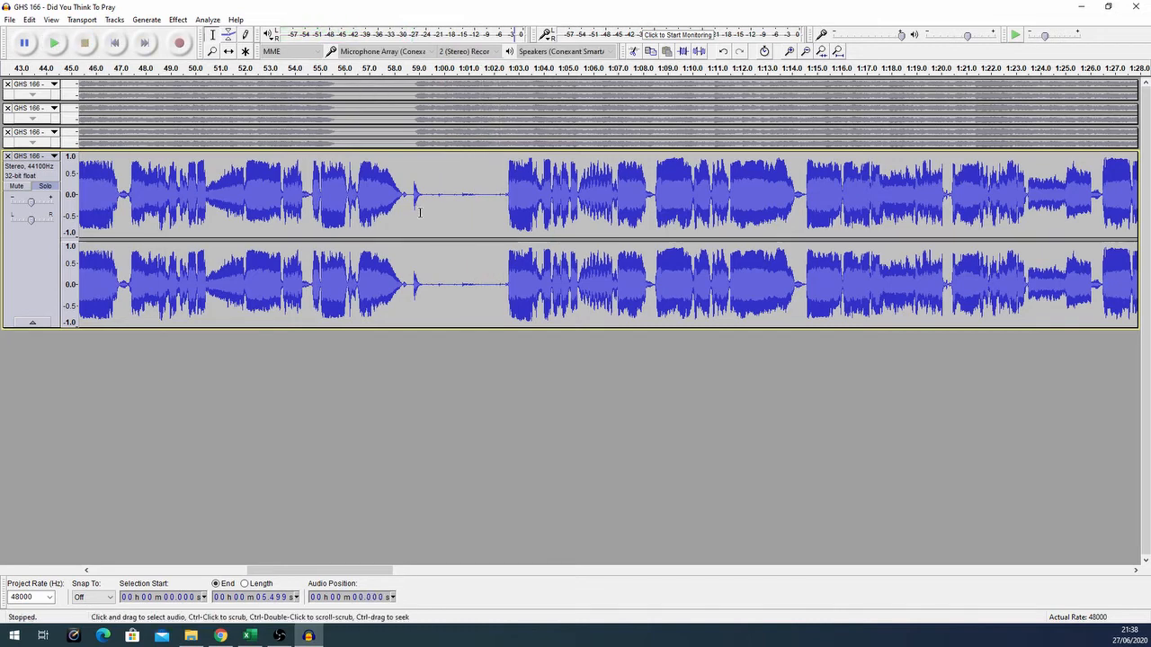
# Silence the vocals in the gap after the first verse, from about 0:58.6 to 1:02.6.
pyautogui.scroll(1, 404, 206)
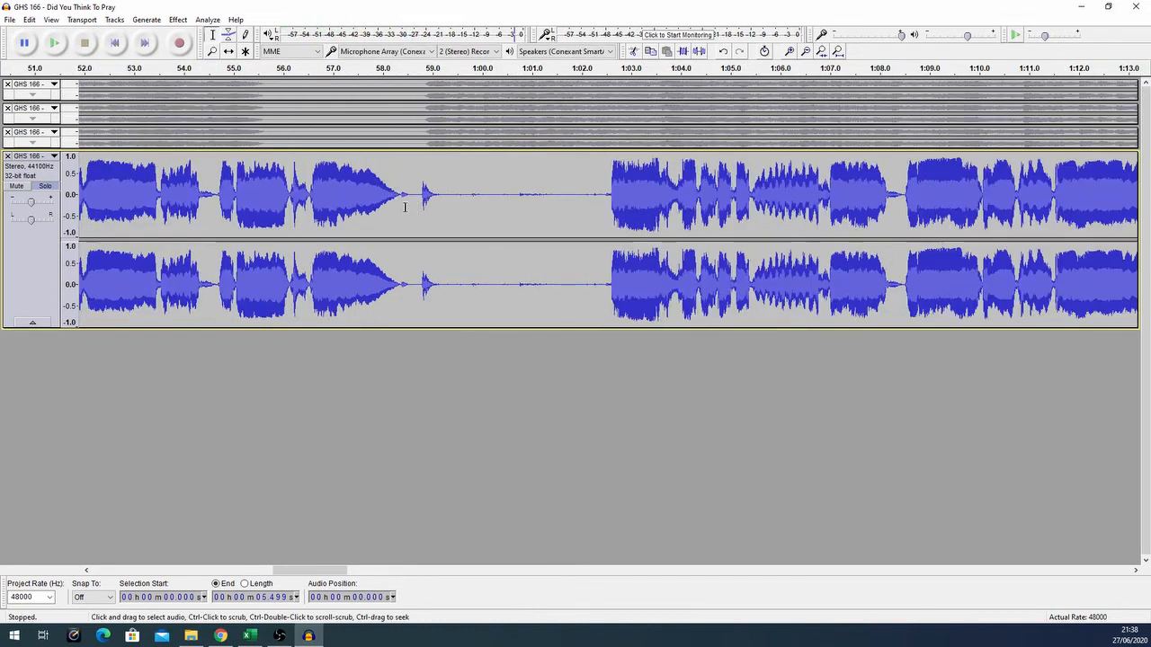
pyautogui.moveTo(410, 207); pyautogui.dragTo(611, 212)
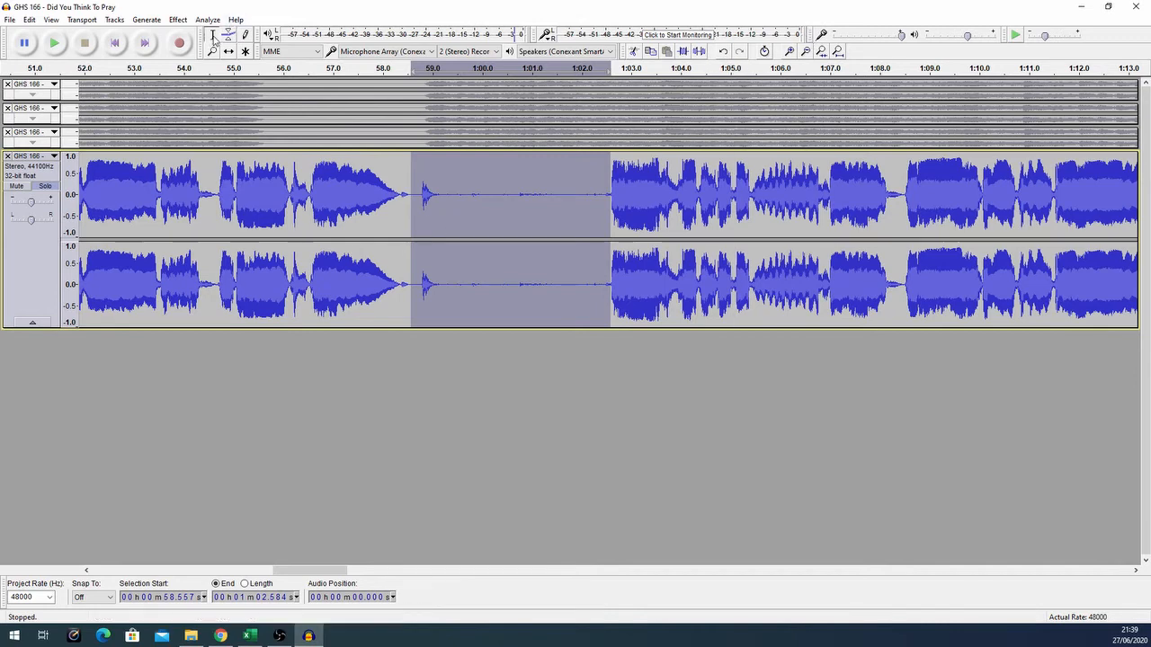
pyautogui.click(699, 52)
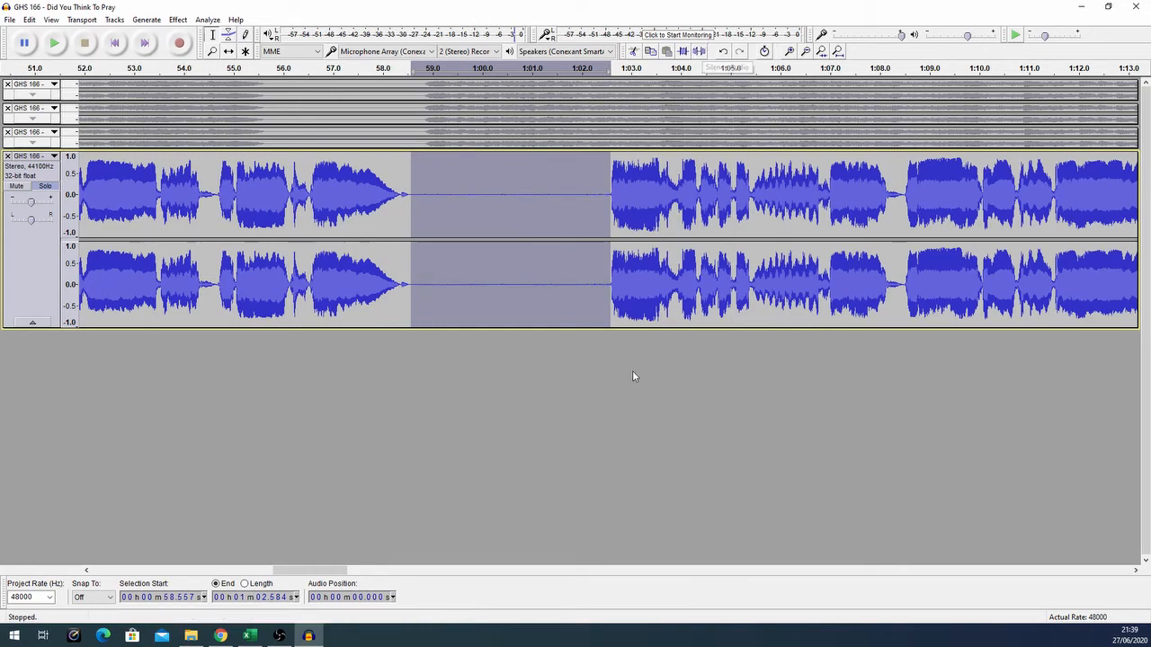
# Silence the vocals in the gap after the second verse, from about 1:56.2 to 1:59.6.
pyautogui.scroll(-3, 478, 306)
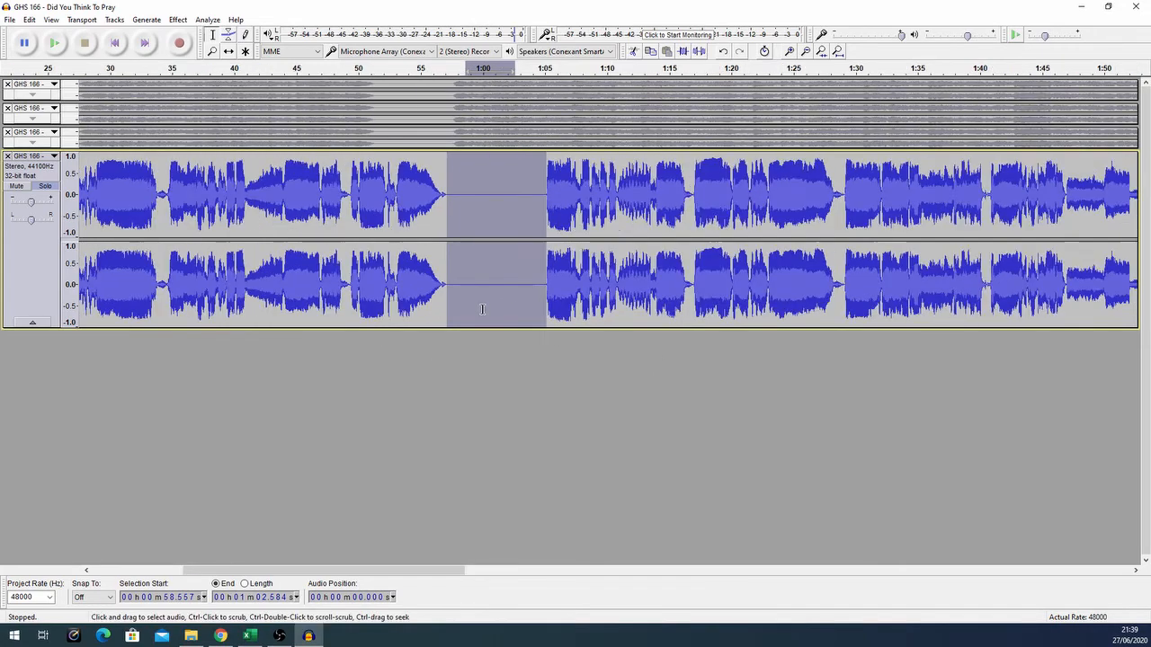
pyautogui.scroll(-1, 481, 308)
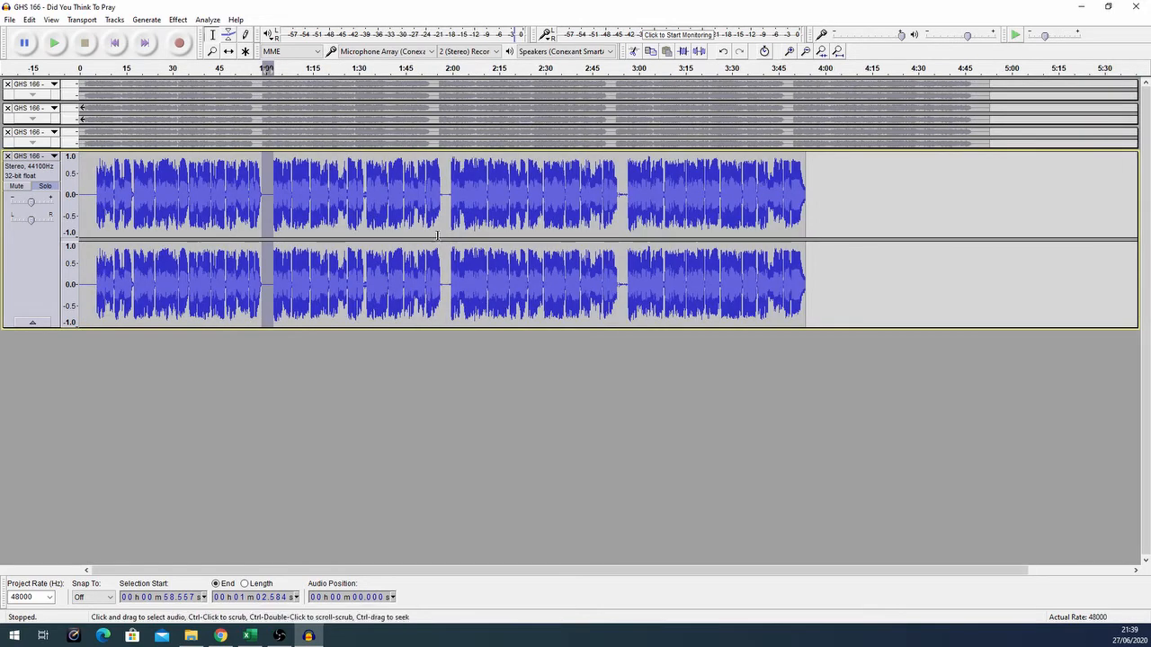
pyautogui.scroll(4, 445, 227)
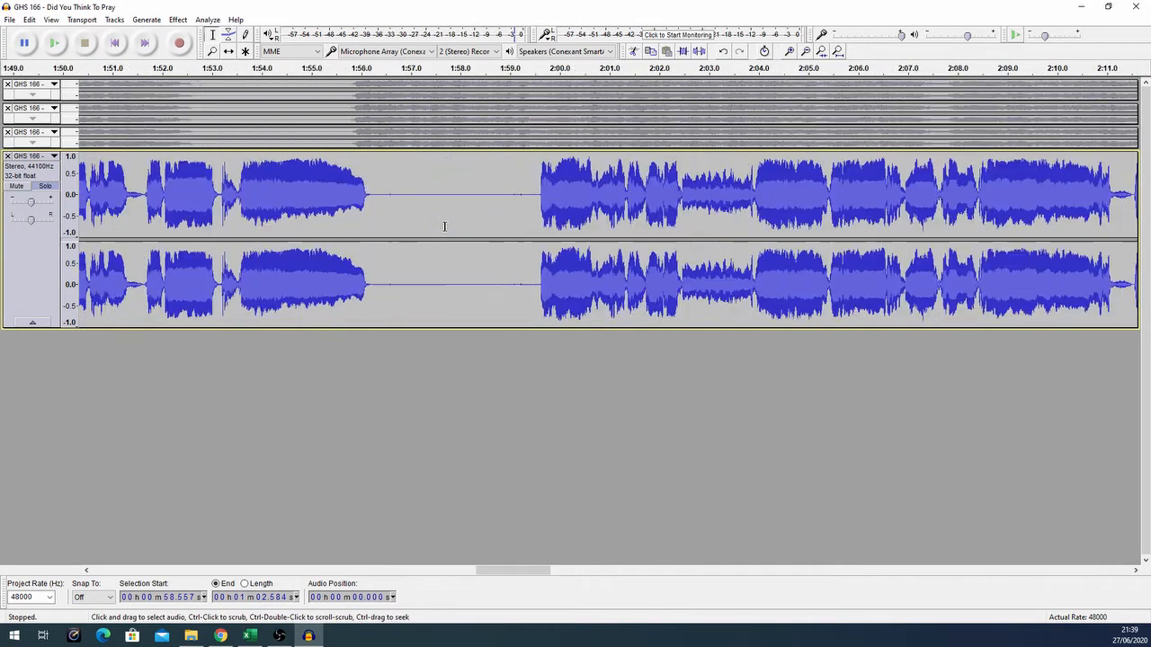
pyautogui.scroll(1, 445, 226)
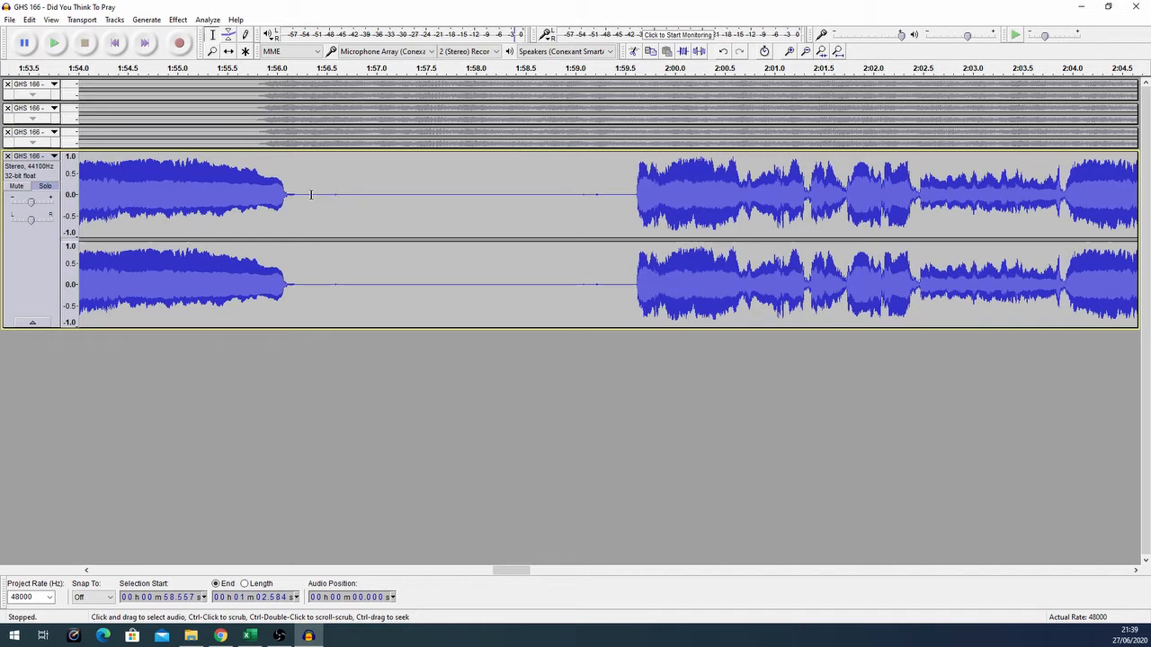
pyautogui.moveTo(300, 200); pyautogui.dragTo(633, 197)
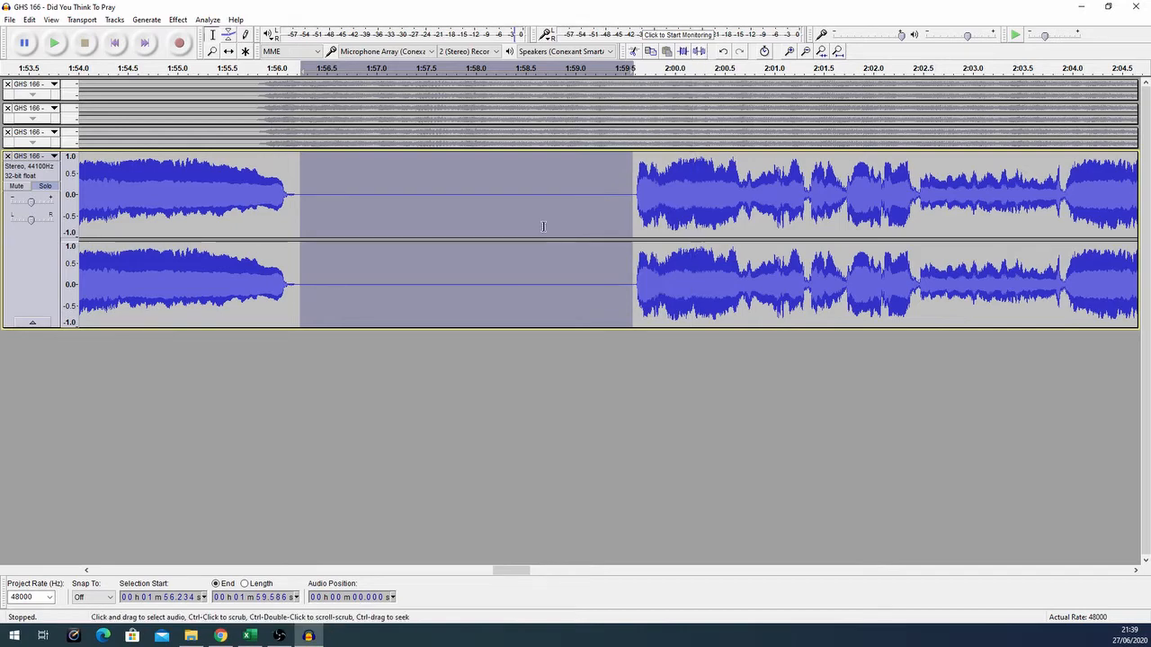
# Silence the vocals in the gap after the third verse, from about 2:53.2 to 2:56.6.
pyautogui.scroll(-3, 543, 225)
pyautogui.scroll(-1, 544, 226)
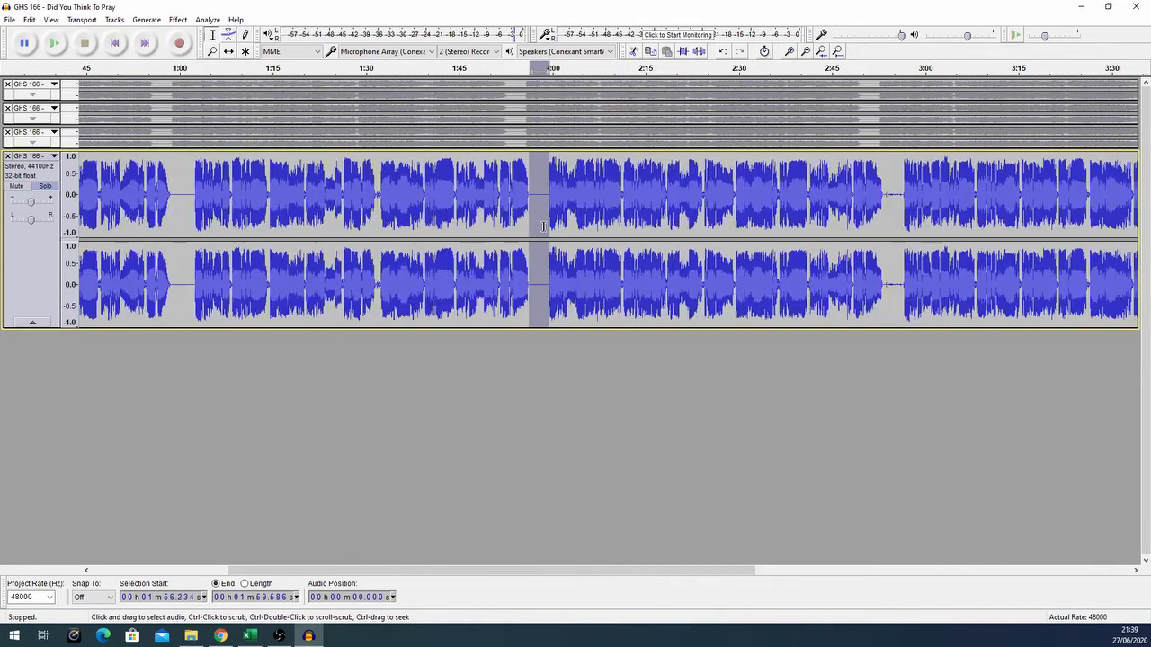
pyautogui.keyDown('ctrl'); pyautogui.scroll(4, 915, 231); pyautogui.keyUp('ctrl')
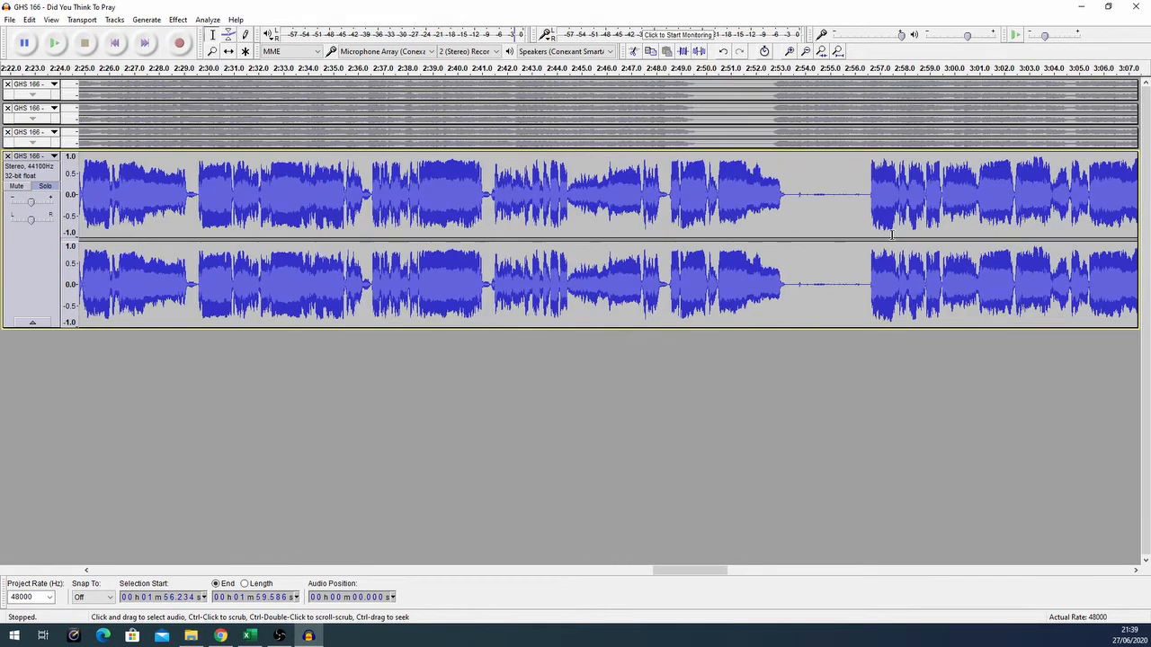
pyautogui.keyDown('ctrl'); pyautogui.scroll(-1, 724, 241); pyautogui.keyUp('ctrl')
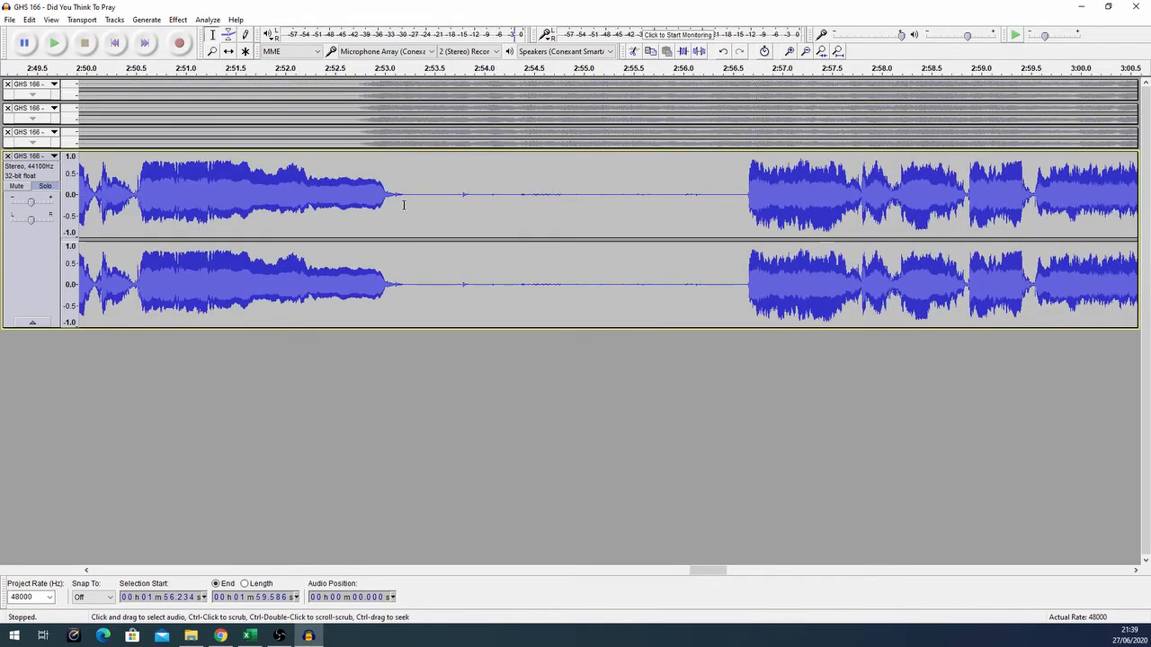
pyautogui.moveTo(404, 205); pyautogui.dragTo(743, 213)
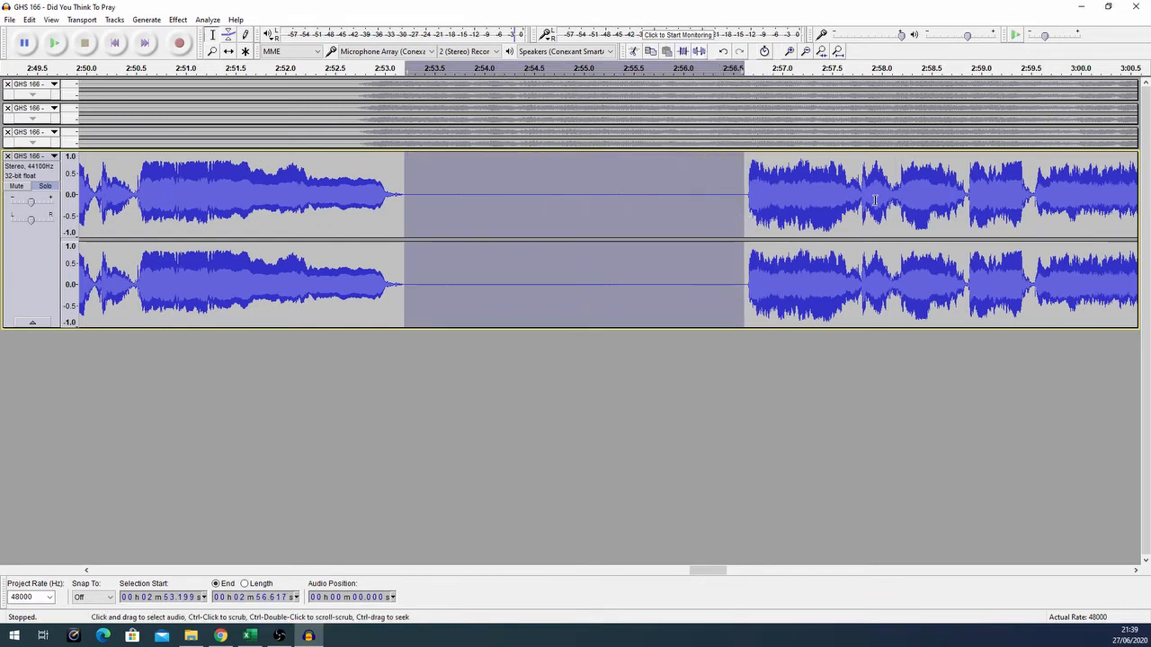
# Play the end of the vocals track from about 3:49 to check how the last note finishes.
pyautogui.keyDown('ctrl'); pyautogui.scroll(-5, 874, 199); pyautogui.keyUp('ctrl')
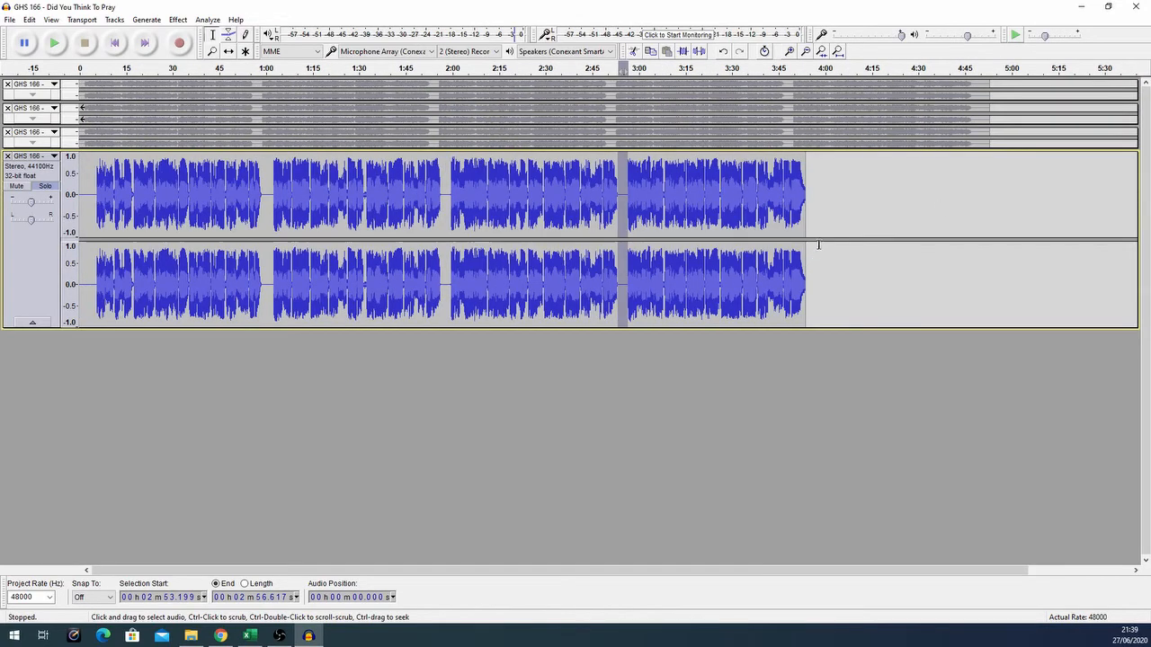
pyautogui.keyDown('ctrl'); pyautogui.scroll(2, 818, 241); pyautogui.keyUp('ctrl')
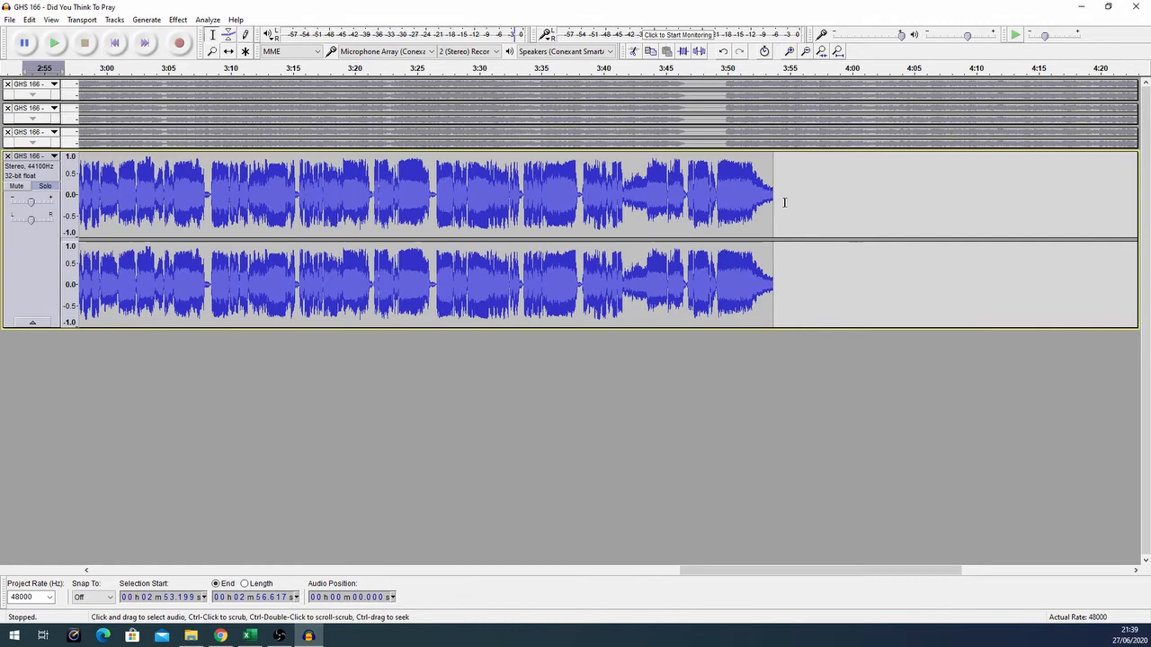
pyautogui.keyDown('ctrl'); pyautogui.scroll(1, 784, 205); pyautogui.keyUp('ctrl')
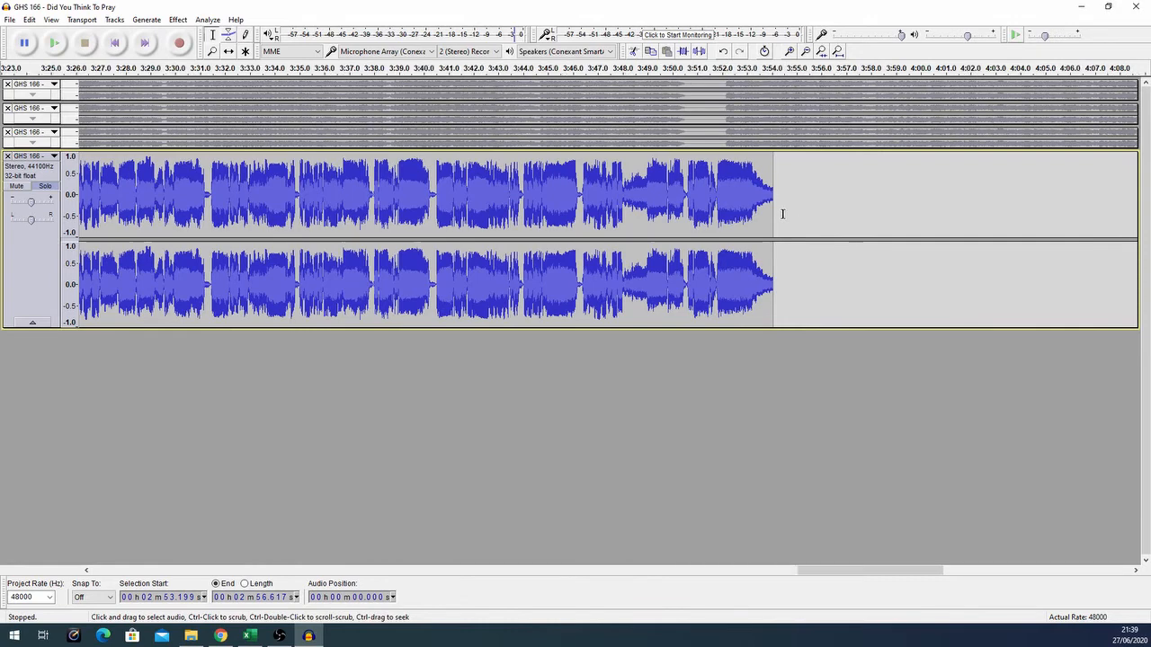
pyautogui.click(647, 69)
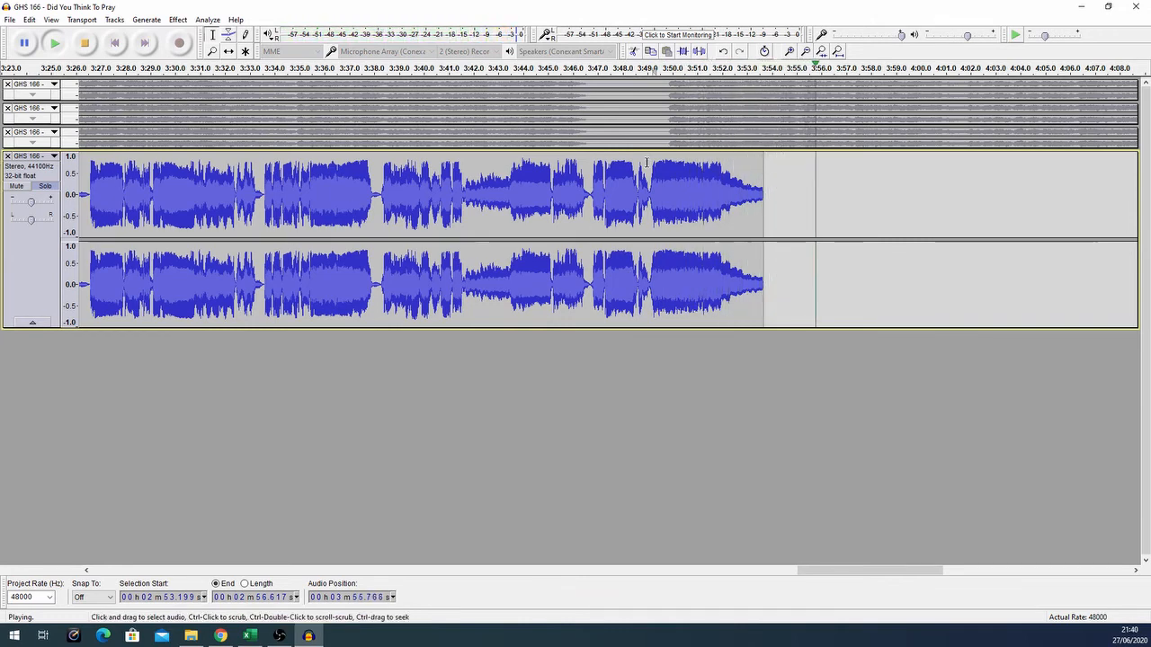
pyautogui.click(83, 43)
# Apply Fade Out twice to the end of the vocals' last note, from about 3:52.9 to 3:53.7.
pyautogui.scroll(3, 787, 292)
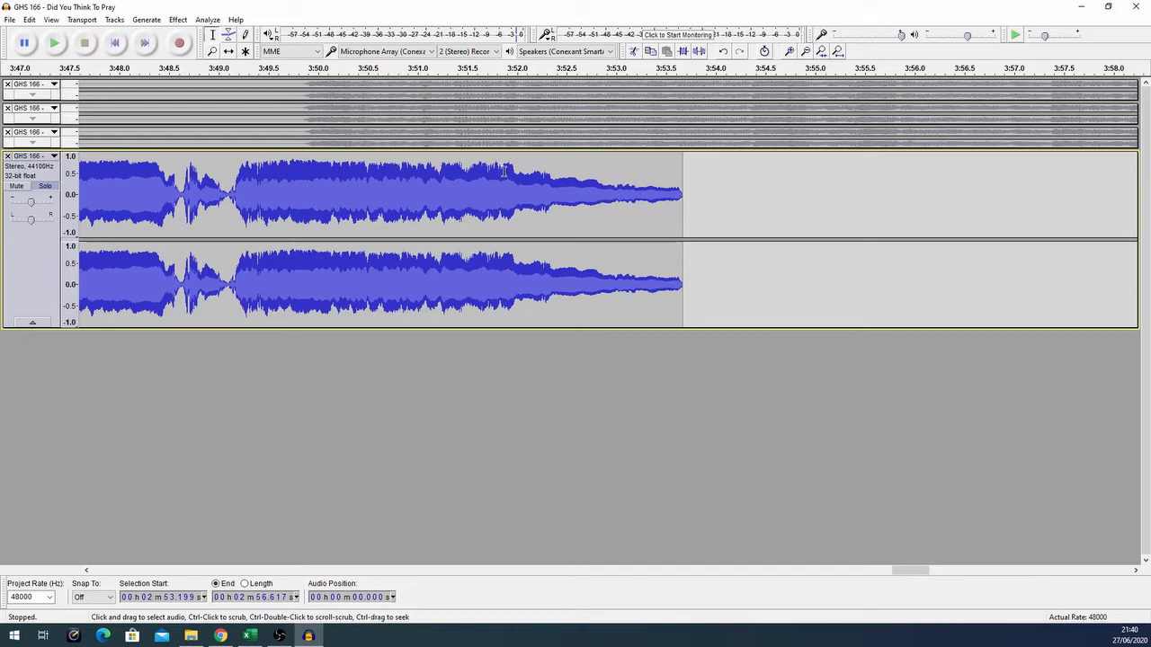
pyautogui.moveTo(614, 189); pyautogui.dragTo(654, 191)
pyautogui.click(692, 194)
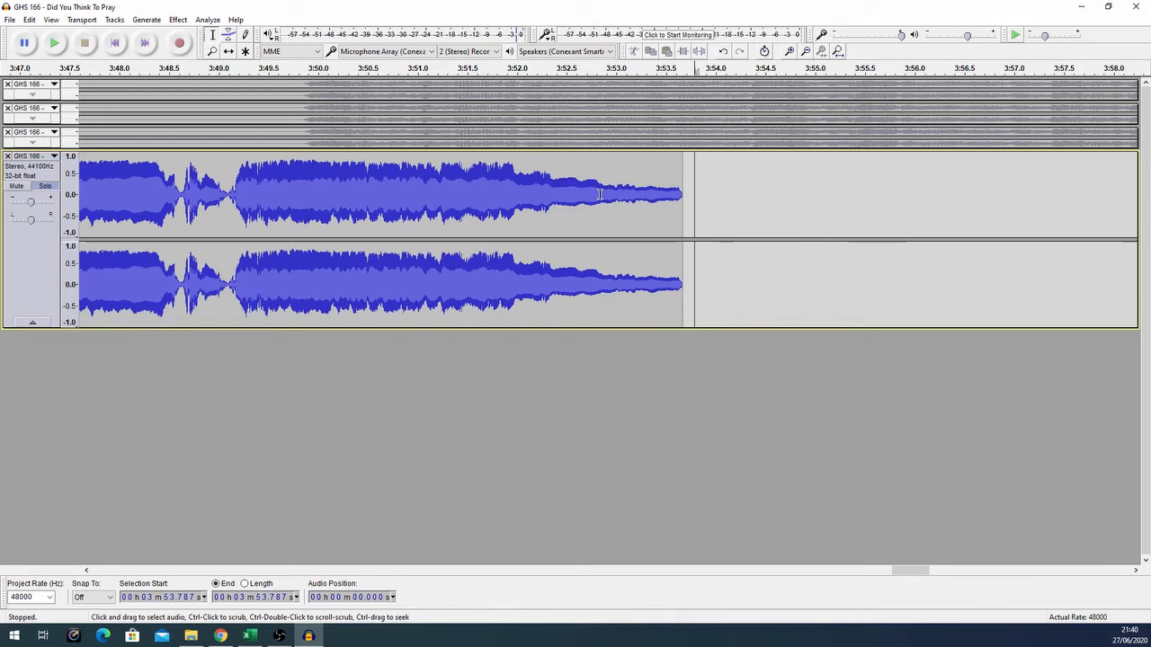
pyautogui.moveTo(600, 193); pyautogui.dragTo(684, 188)
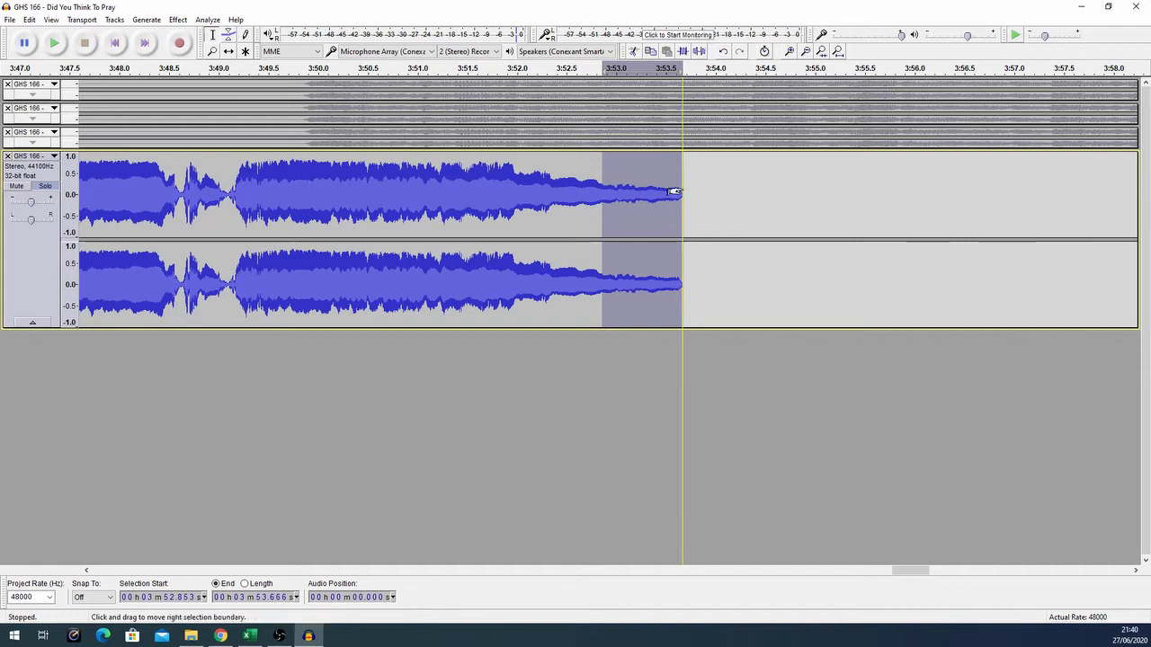
pyautogui.click(178, 19)
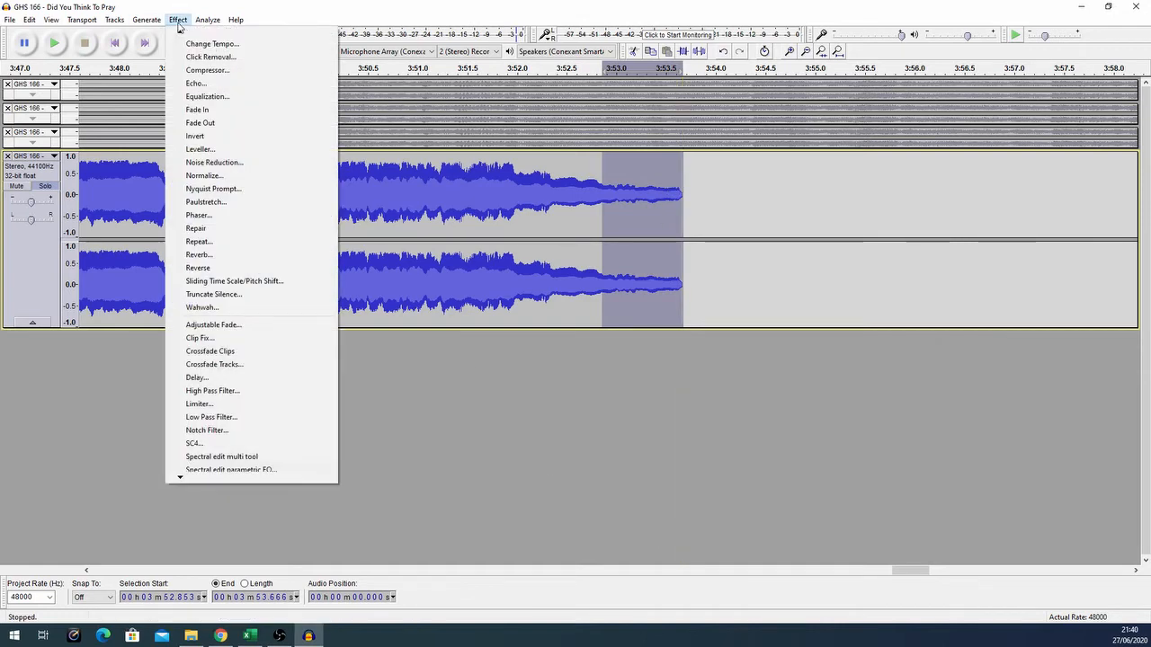
pyautogui.click(208, 124)
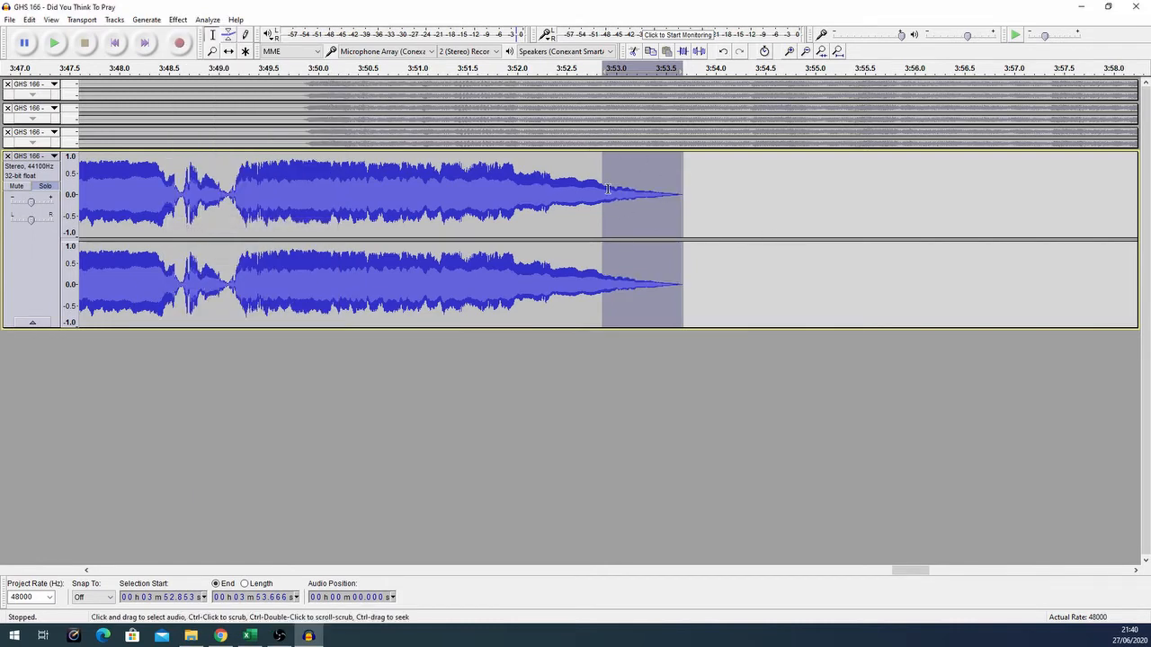
pyautogui.click(174, 21)
pyautogui.click(215, 126)
pyautogui.click(808, 208)
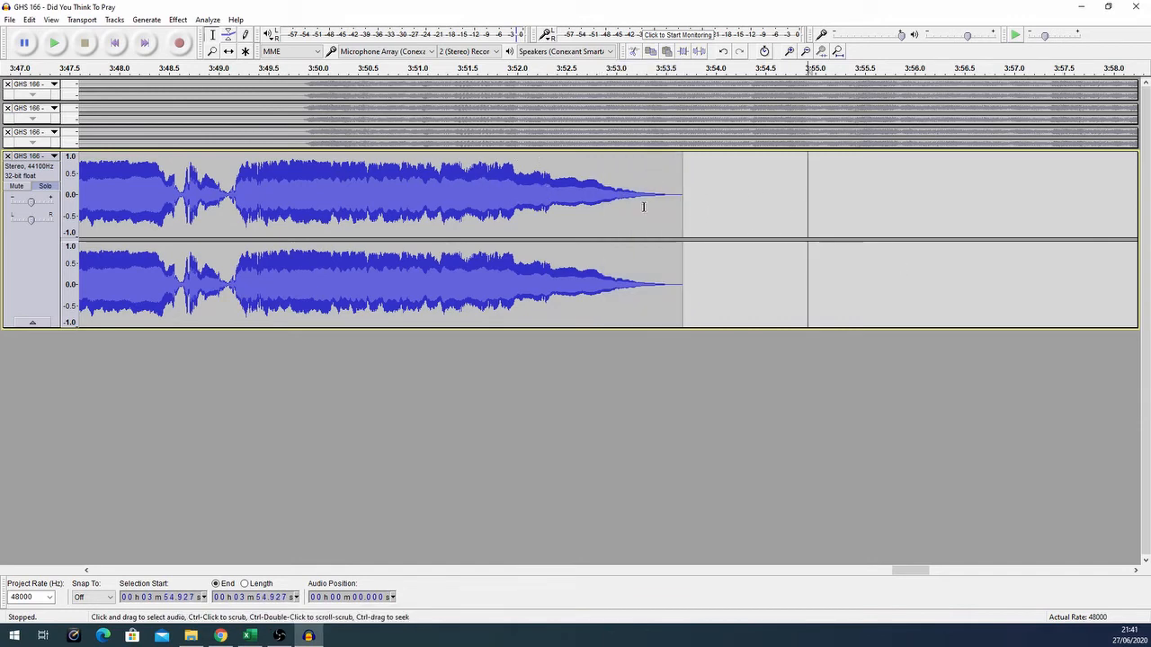
# Play the faded ending of the vocals from about 3:52 to check it, and review the track's final section.
pyautogui.click(517, 67)
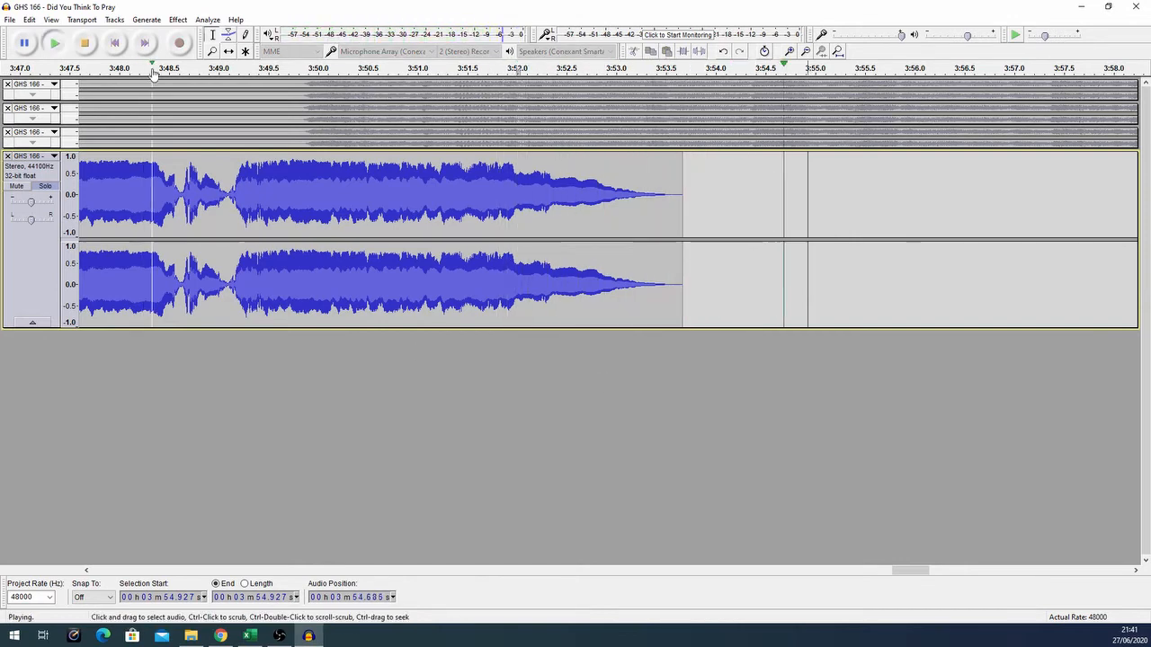
pyautogui.click(84, 42)
pyautogui.scroll(-3, 510, 288)
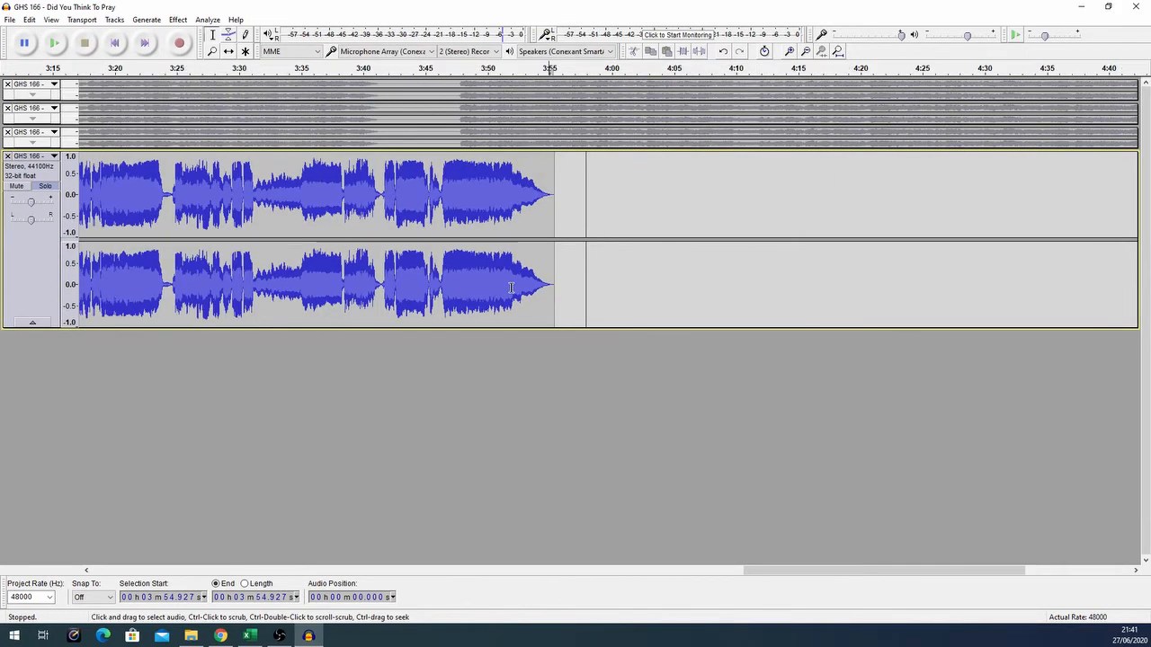
pyautogui.scroll(-2, 510, 288)
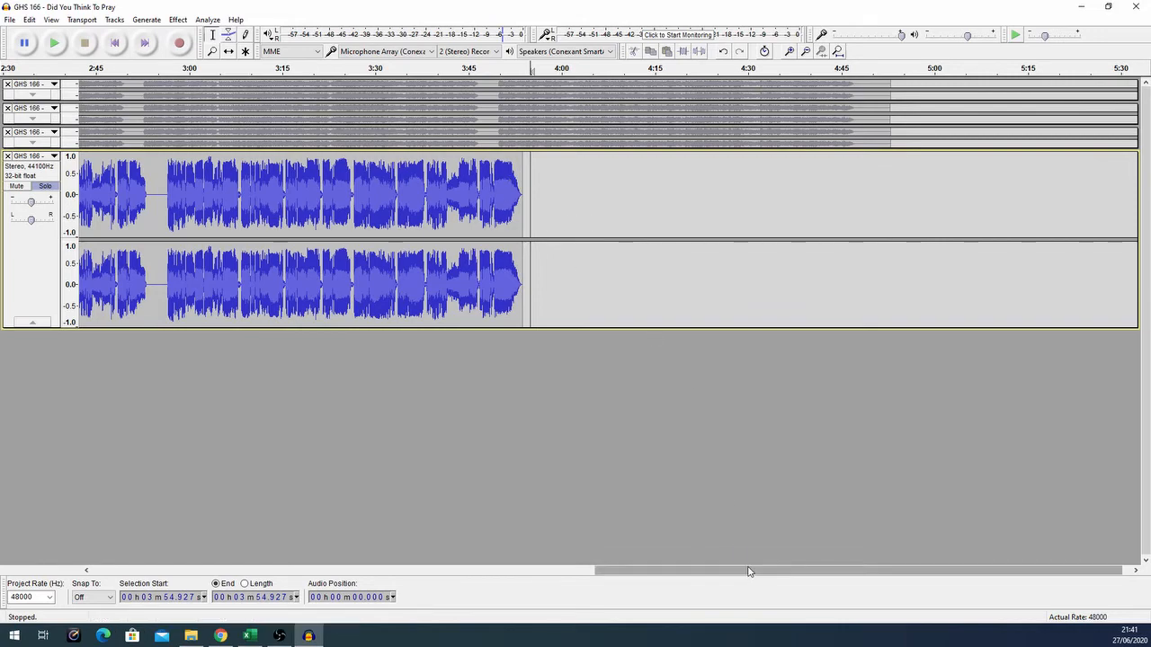
# Expand the first instrumental track and solo it alongside the vocals, keeping the other two instrumental tracks collapsed.
pyautogui.moveTo(748, 570); pyautogui.dragTo(601, 550)
pyautogui.scroll(-1, 647, 442)
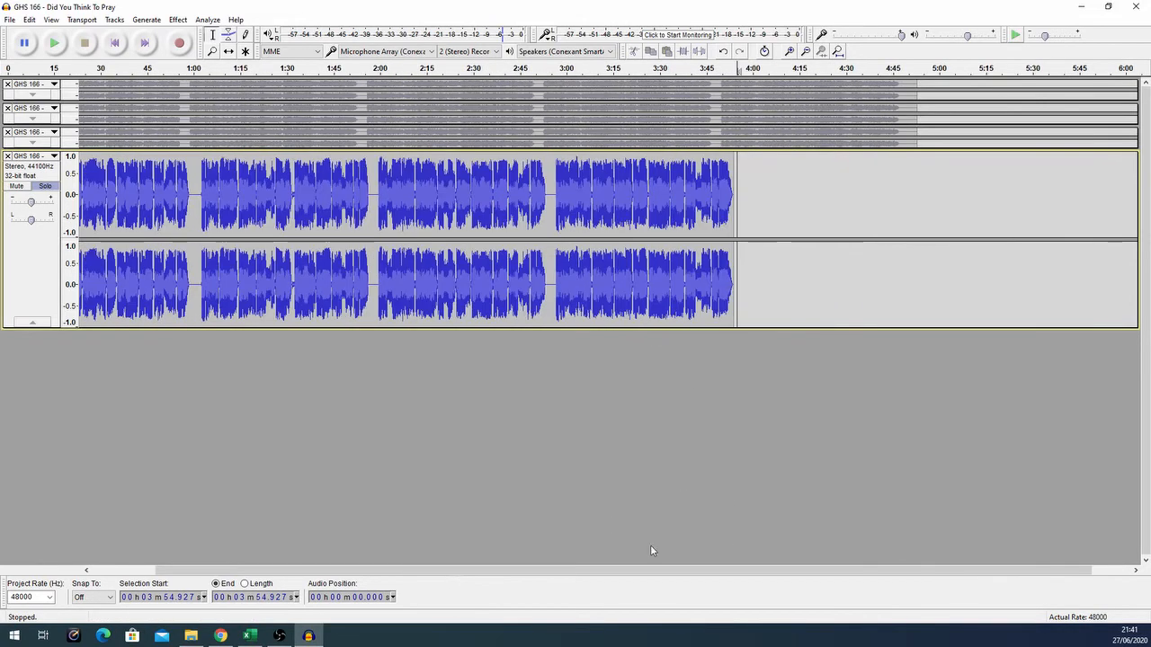
pyautogui.moveTo(671, 572); pyautogui.dragTo(415, 550)
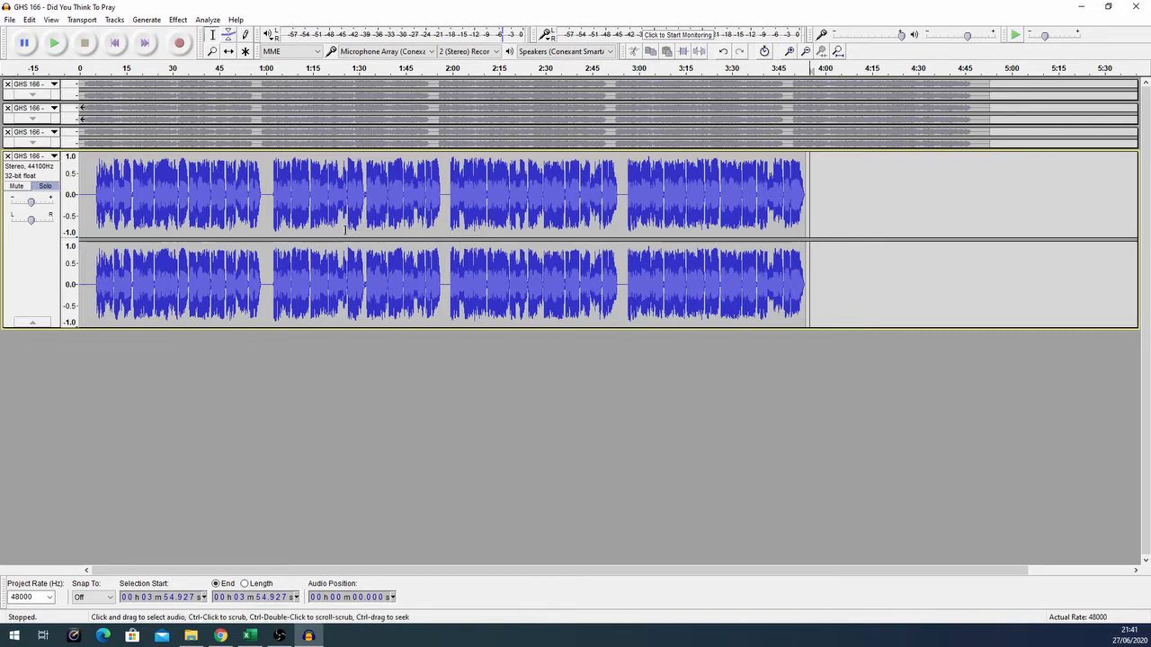
pyautogui.click(36, 144)
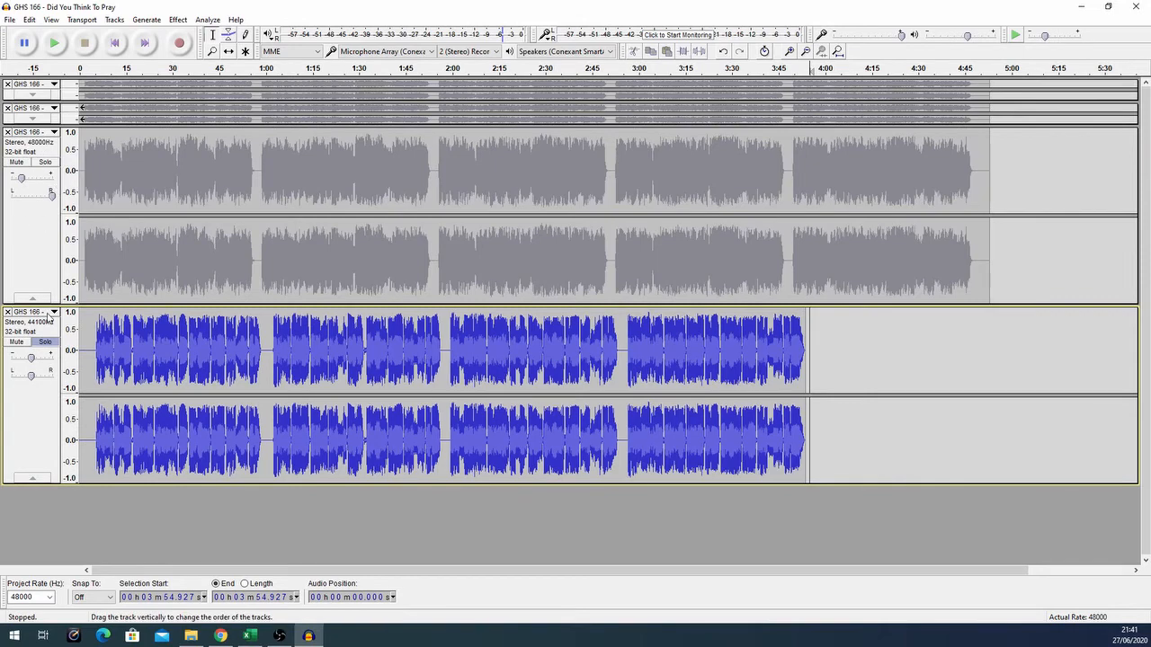
pyautogui.click(34, 298)
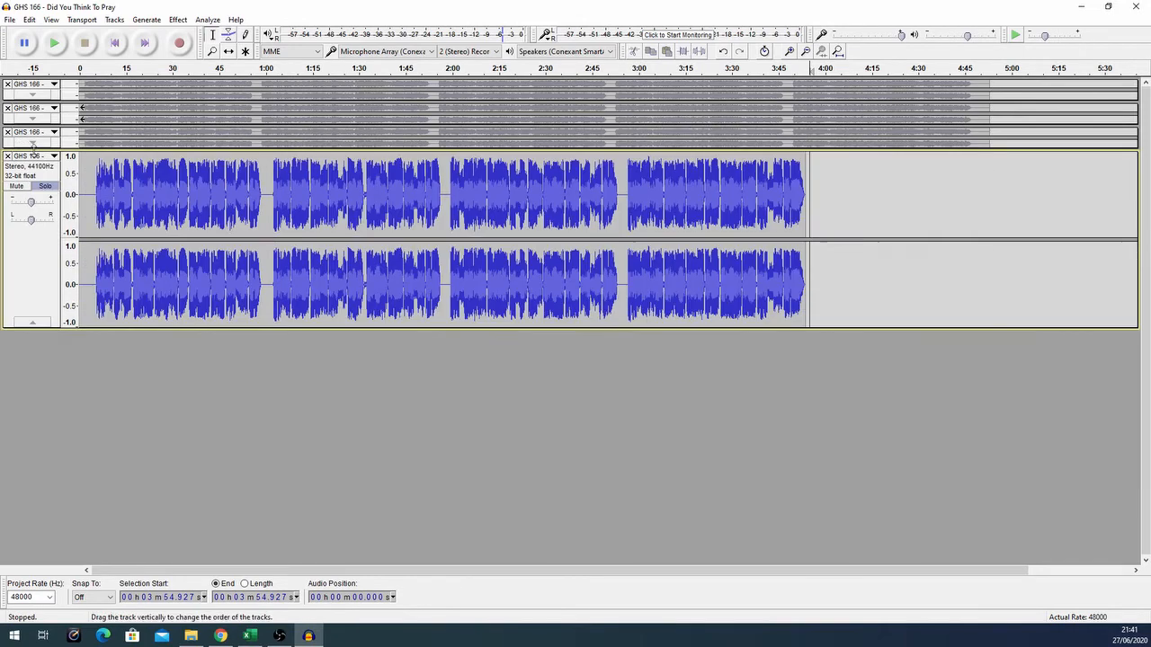
pyautogui.click(36, 97)
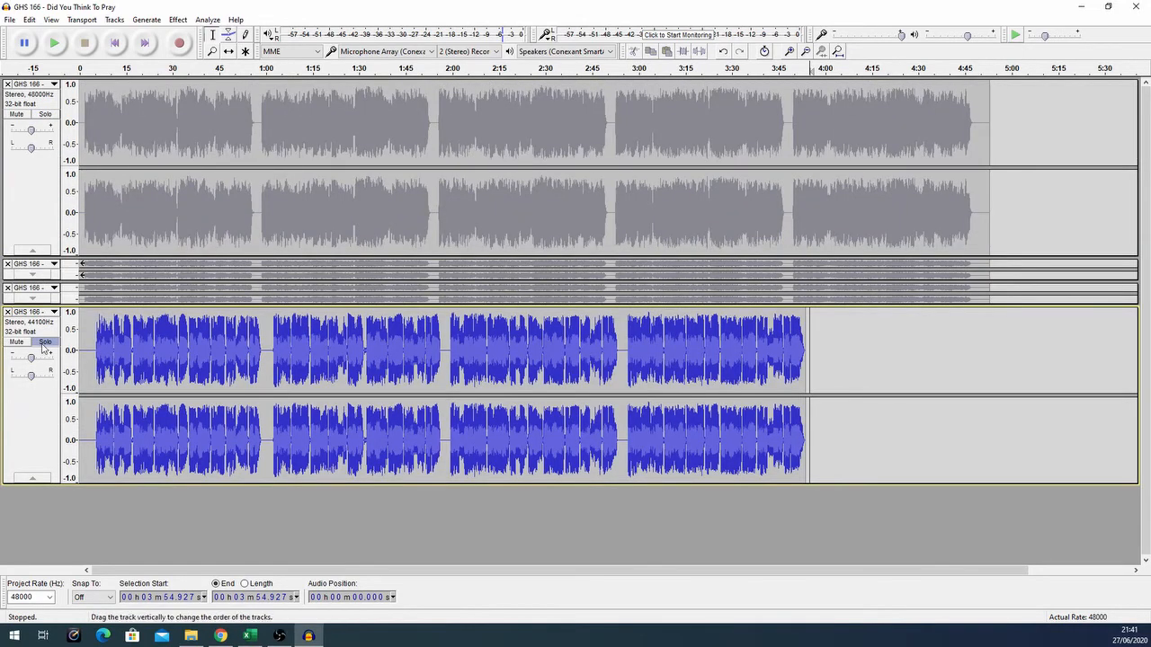
pyautogui.click(45, 116)
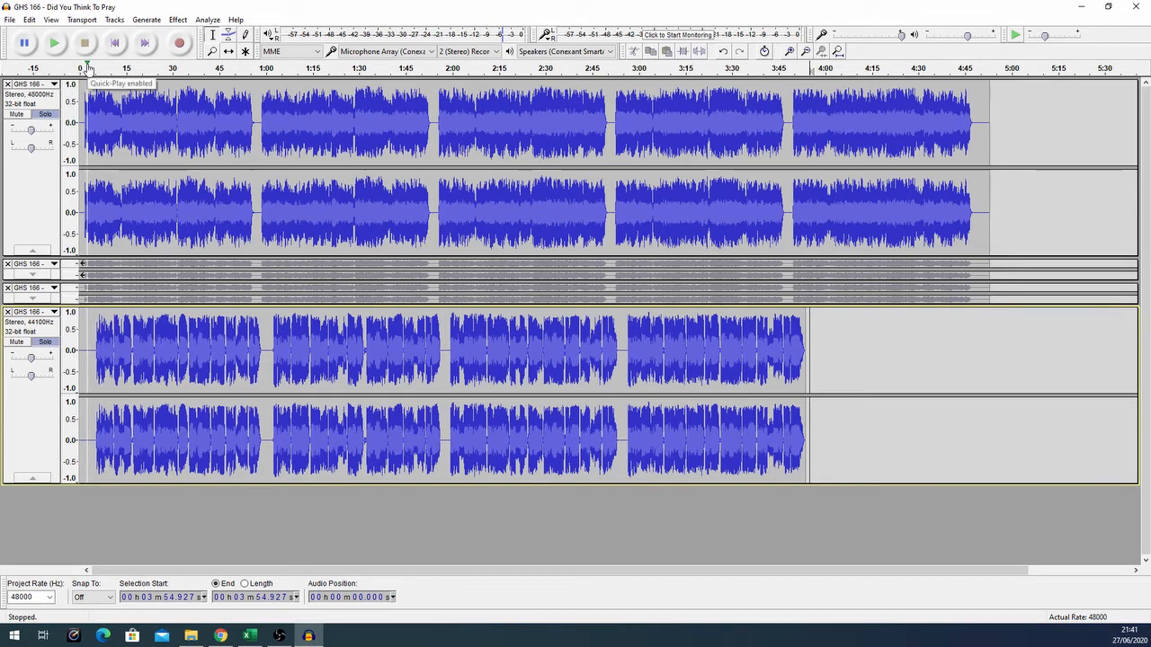
# Play the soloed instrumental and vocals together from the start to compare their timing.
pyautogui.click(23, 428)
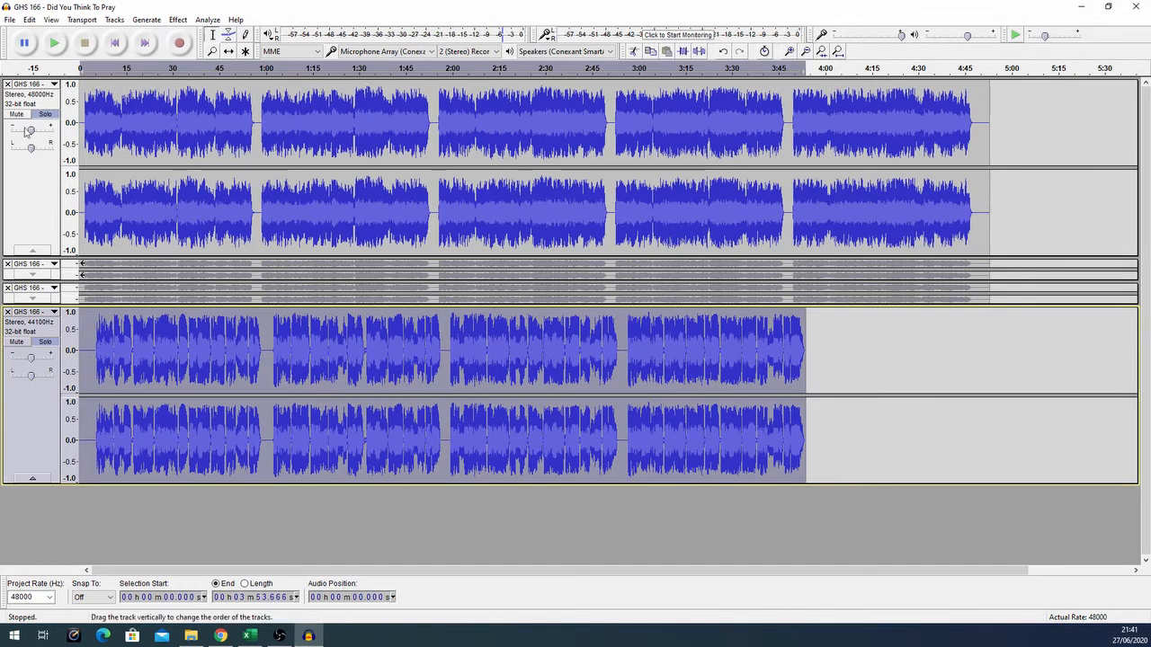
pyautogui.click(53, 43)
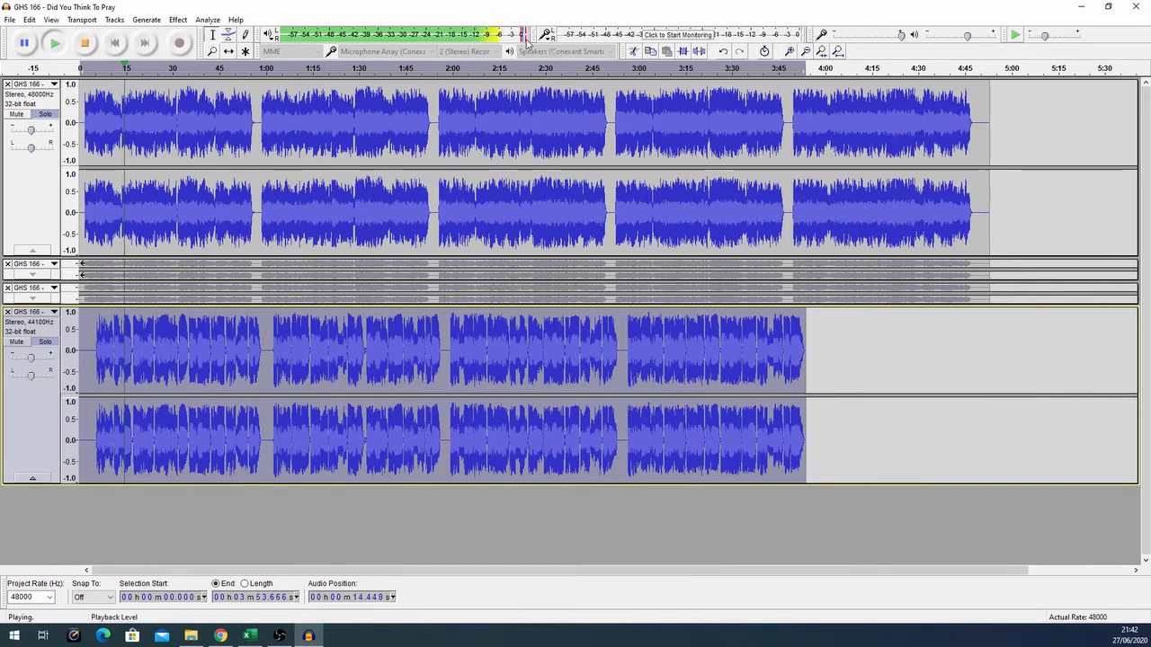
pyautogui.click(86, 43)
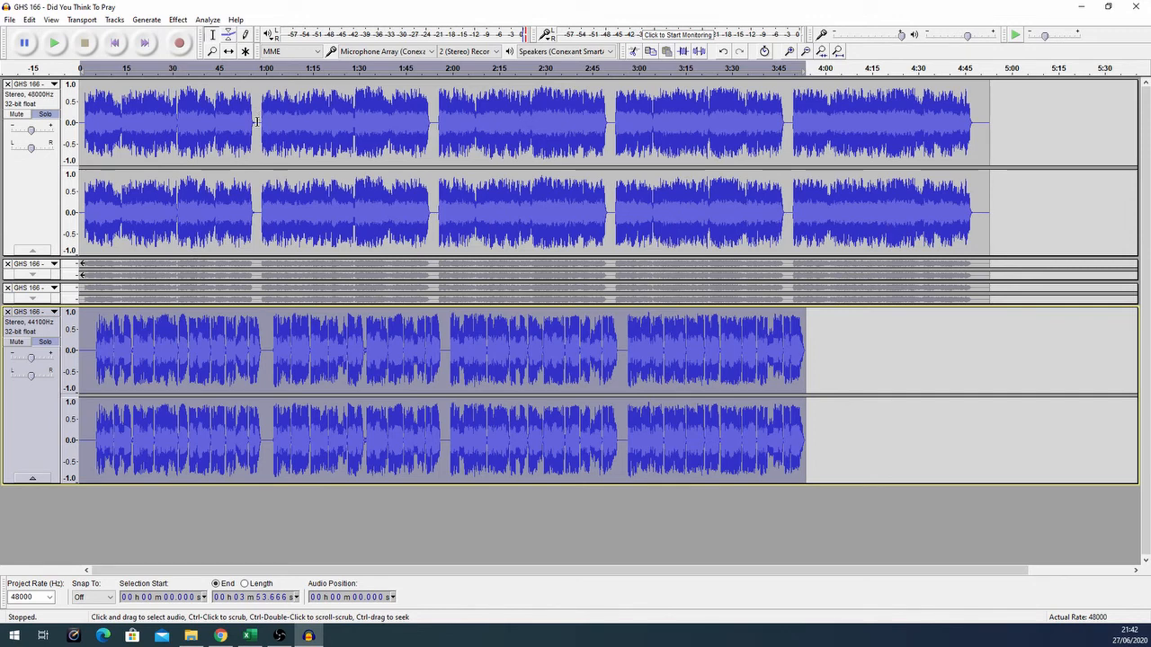
# Examine the instrumental's opening section up to about 0:57.3 and its remaining verses from about 0:58.1 to 4:51.3 against the vocals.
pyautogui.moveTo(256, 121); pyautogui.dragTo(70, 122)
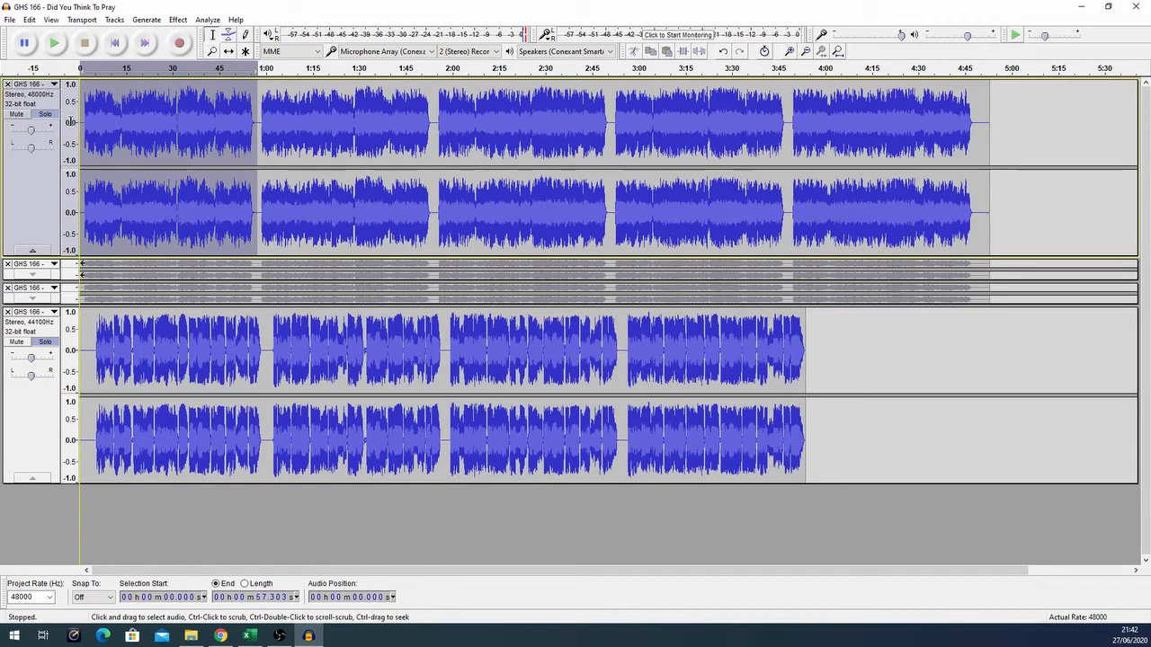
pyautogui.click(262, 114)
pyautogui.moveTo(259, 114); pyautogui.dragTo(983, 102)
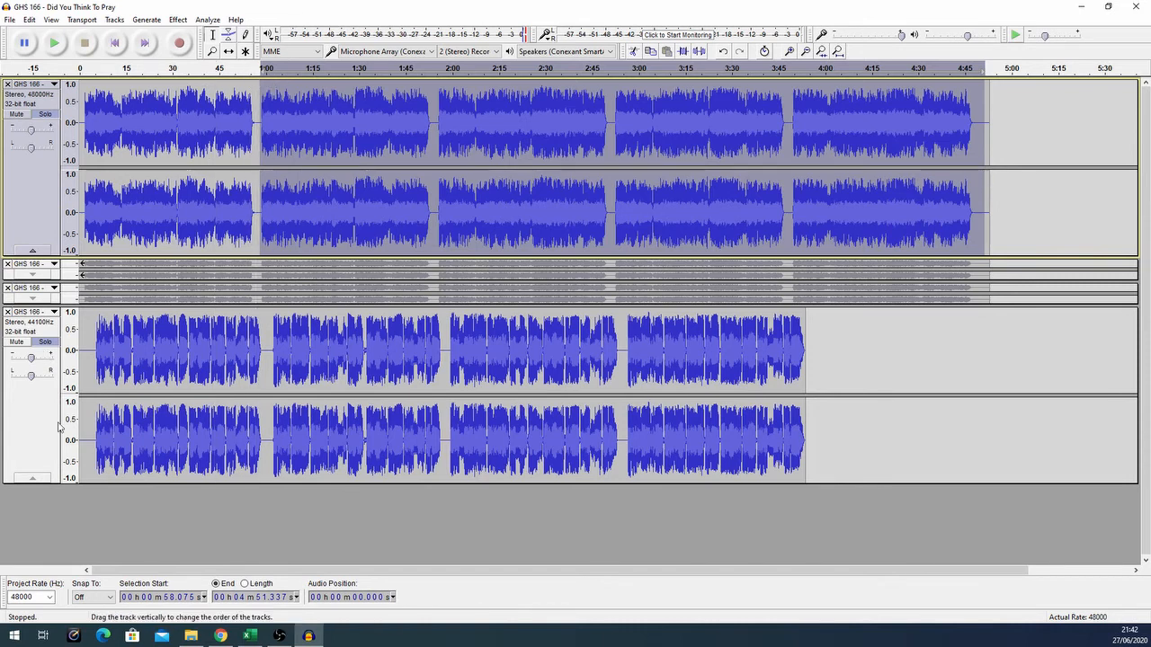
pyautogui.click(179, 361)
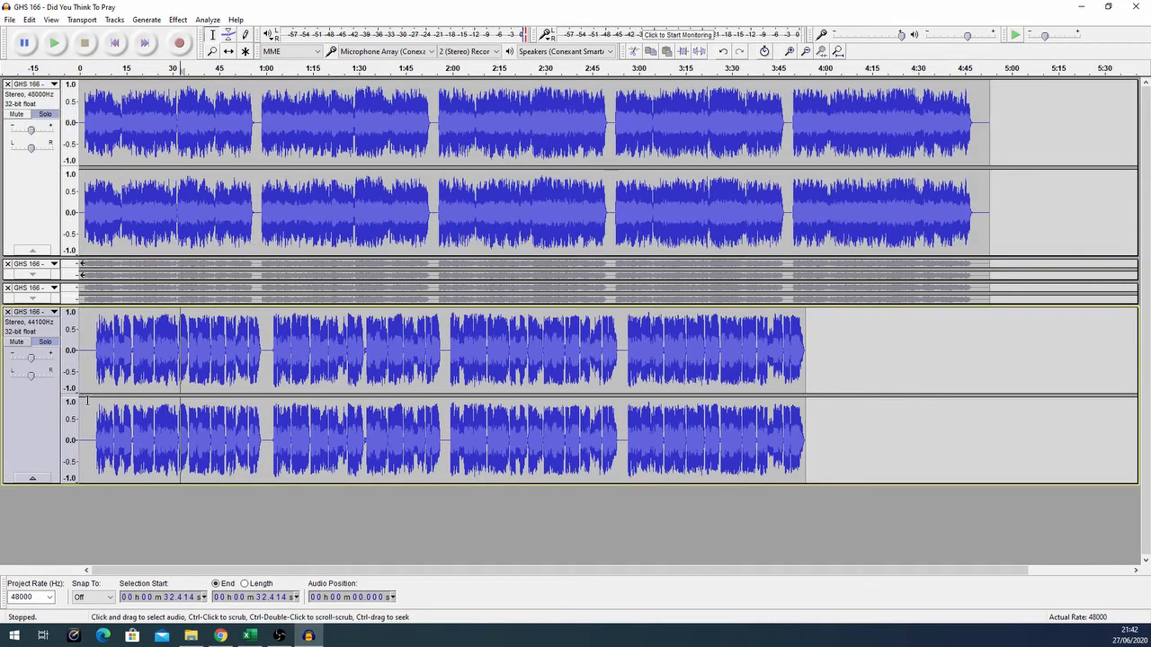
# Time-shift the whole vocals track to start at about 0:52.5, under the instrumental's second section, and play it to check the alignment.
pyautogui.click(26, 413)
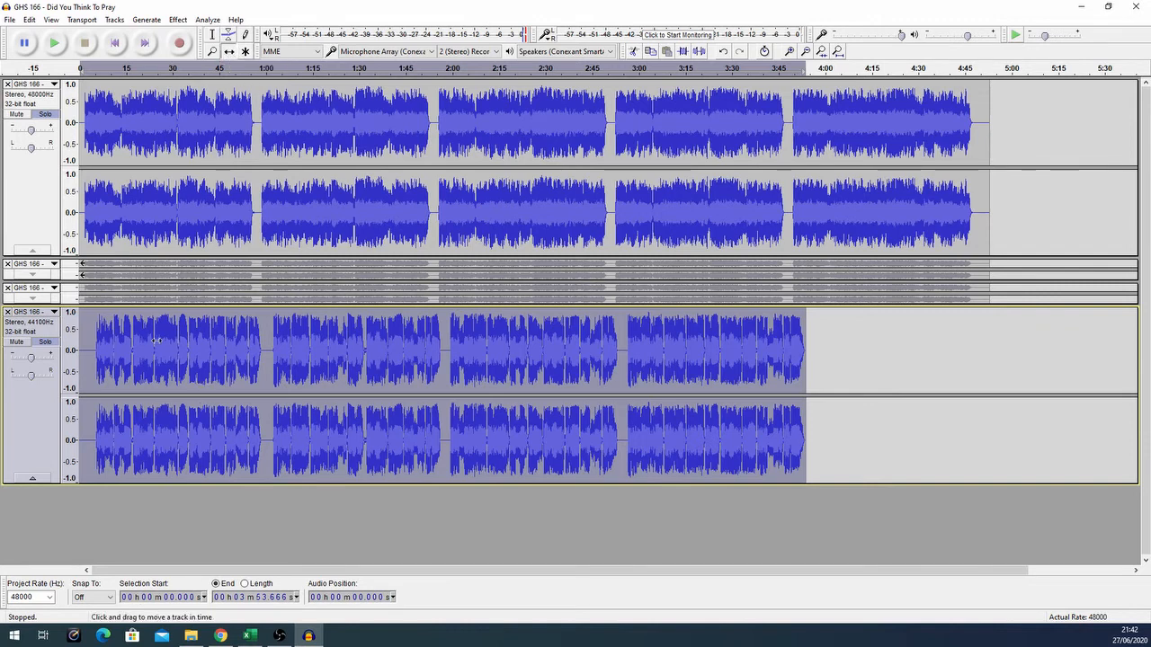
pyautogui.moveTo(116, 358); pyautogui.dragTo(280, 348)
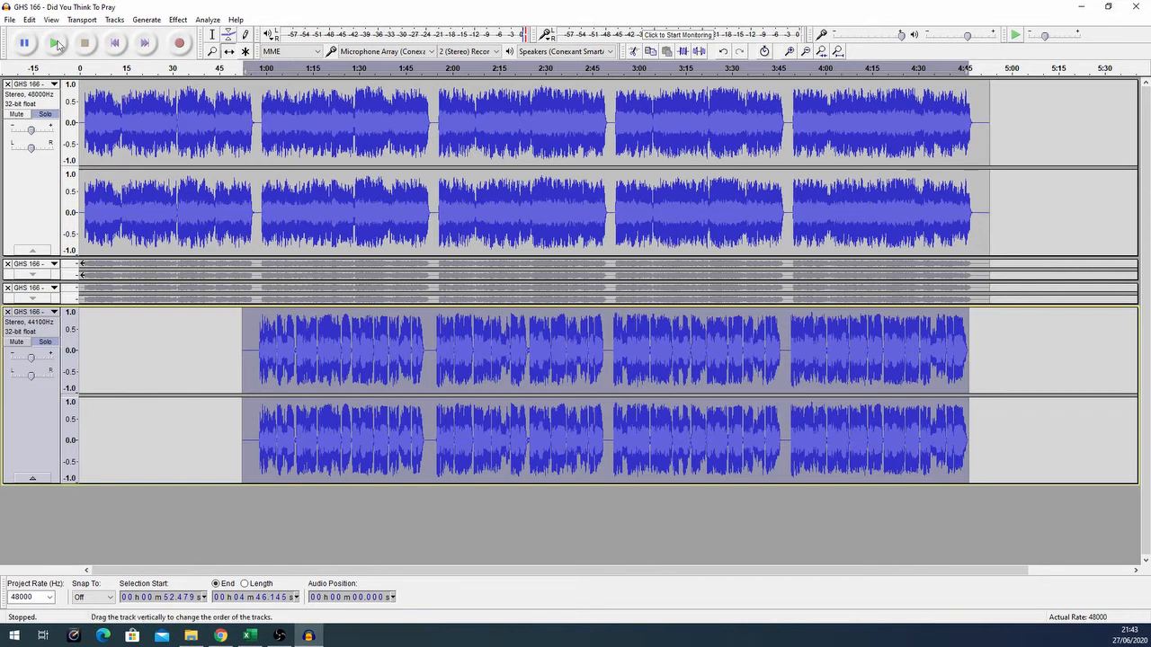
pyautogui.click(56, 43)
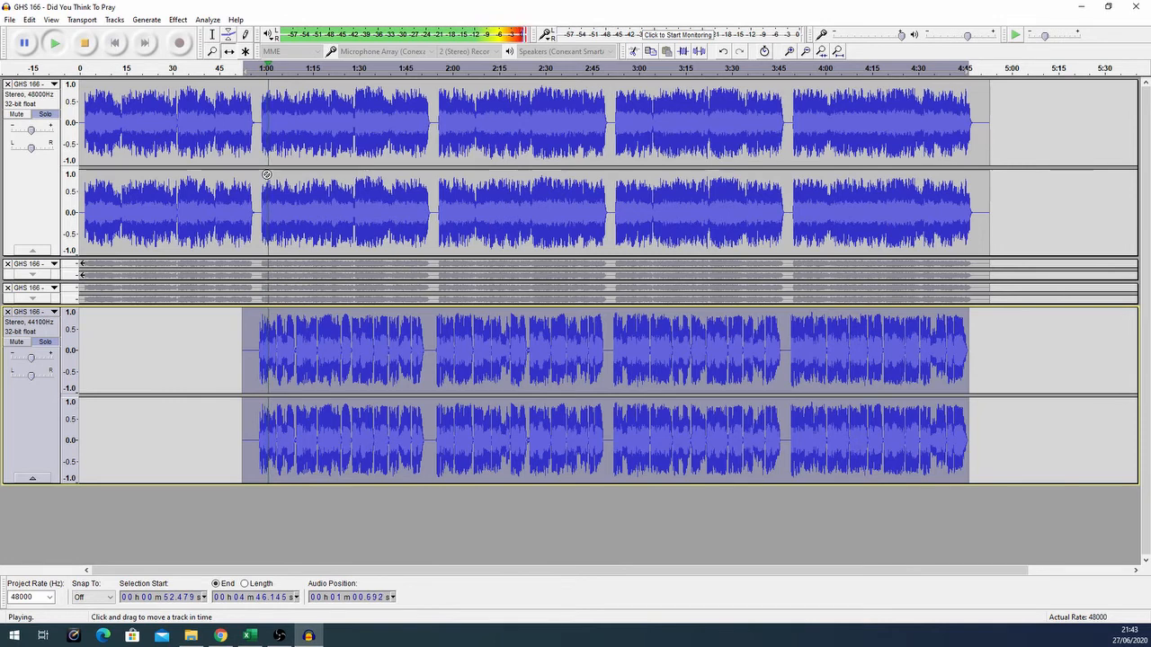
pyautogui.click(90, 48)
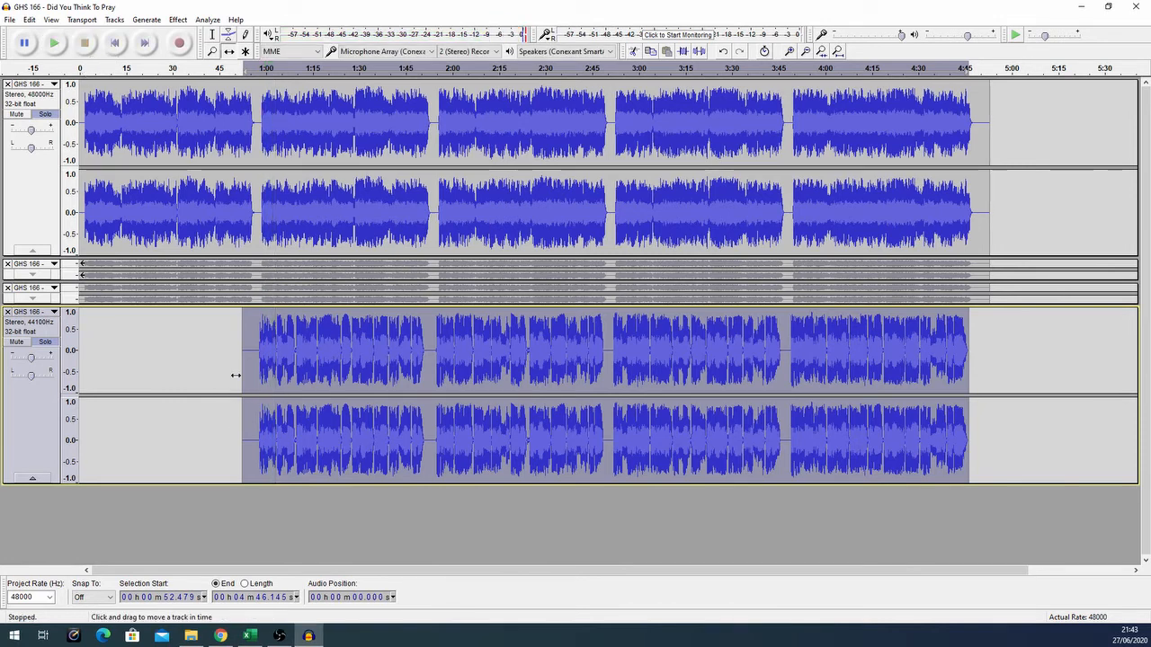
# Shift the vocals to start at about 0:53.213, matching their first note to the instrumental's entry, and play the result.
pyautogui.scroll(4, 260, 363)
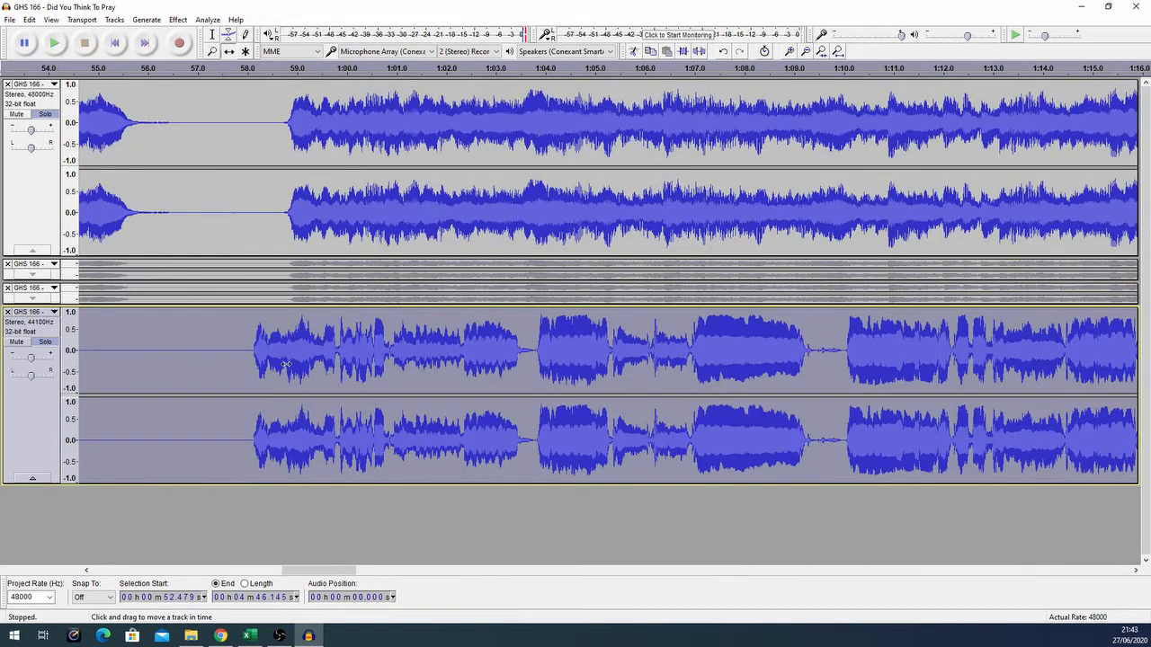
pyautogui.scroll(1, 285, 363)
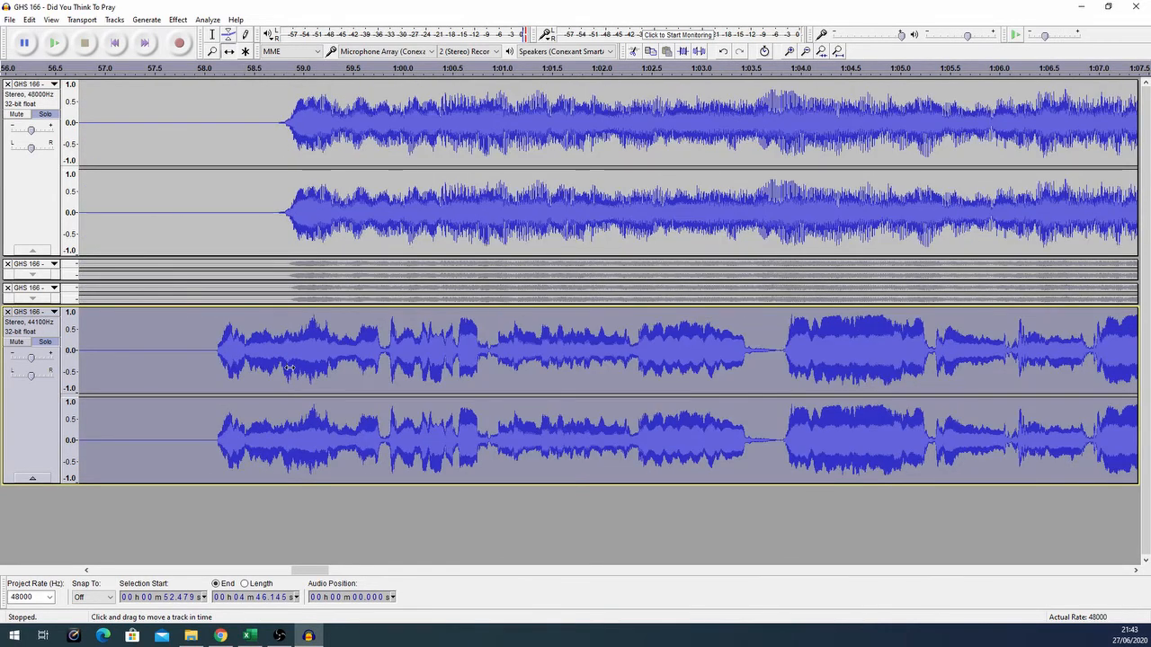
pyautogui.scroll(1, 290, 367)
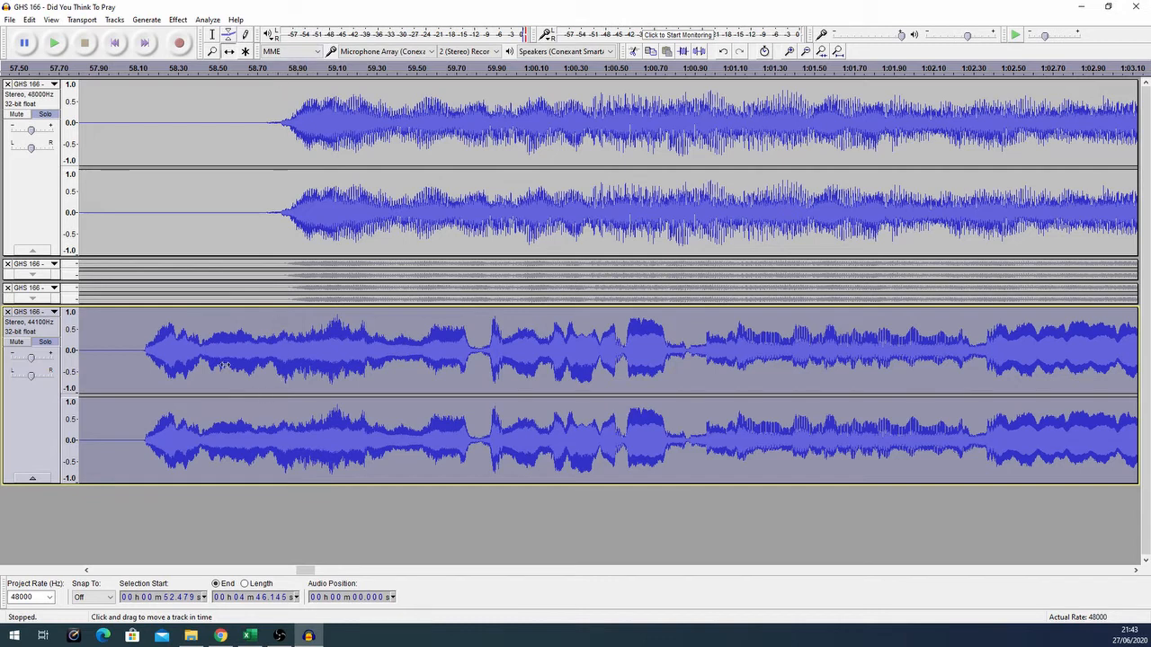
pyautogui.moveTo(215, 363); pyautogui.dragTo(339, 351)
pyautogui.scroll(1, 240, 360)
pyautogui.scroll(1, 270, 357)
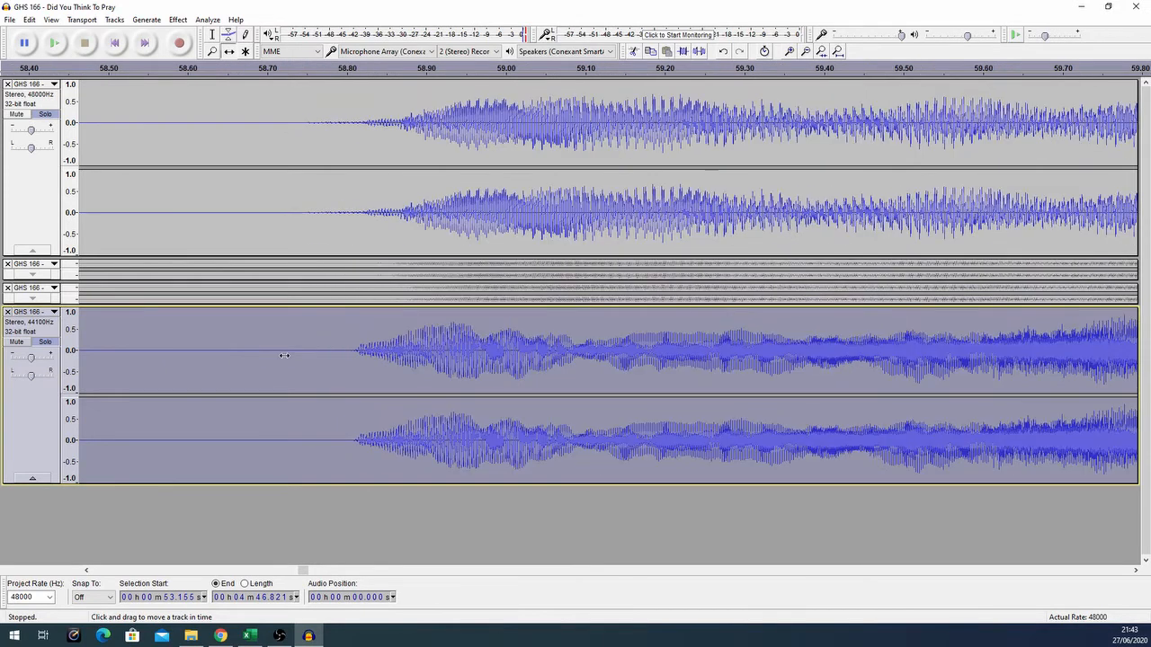
pyautogui.moveTo(407, 364); pyautogui.dragTo(443, 355)
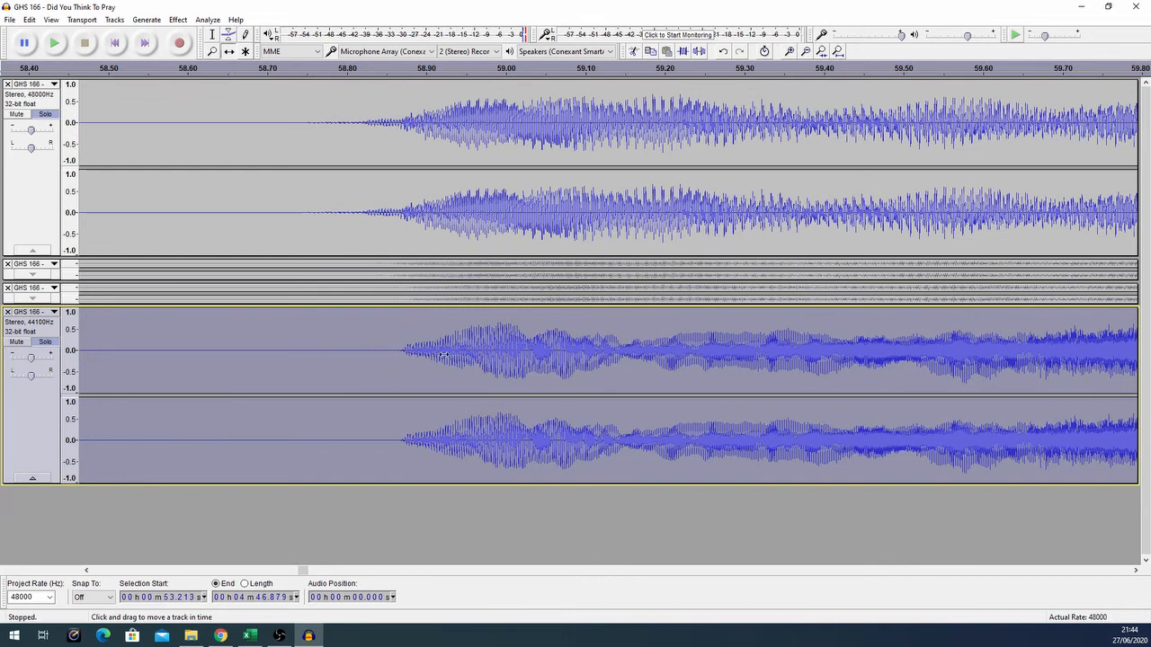
pyautogui.click(187, 69)
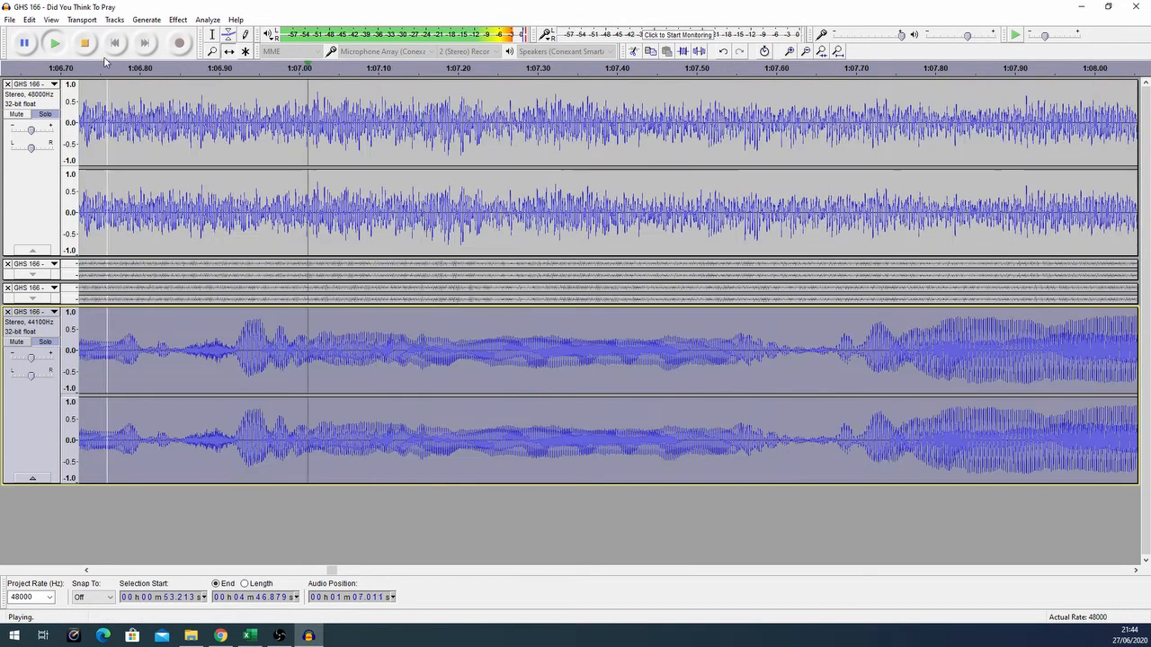
pyautogui.press('space')
# Nudge the vocals track to start at about 0:53.223 and play the verse entry together with the instrumental.
pyautogui.scroll(-3, 345, 460)
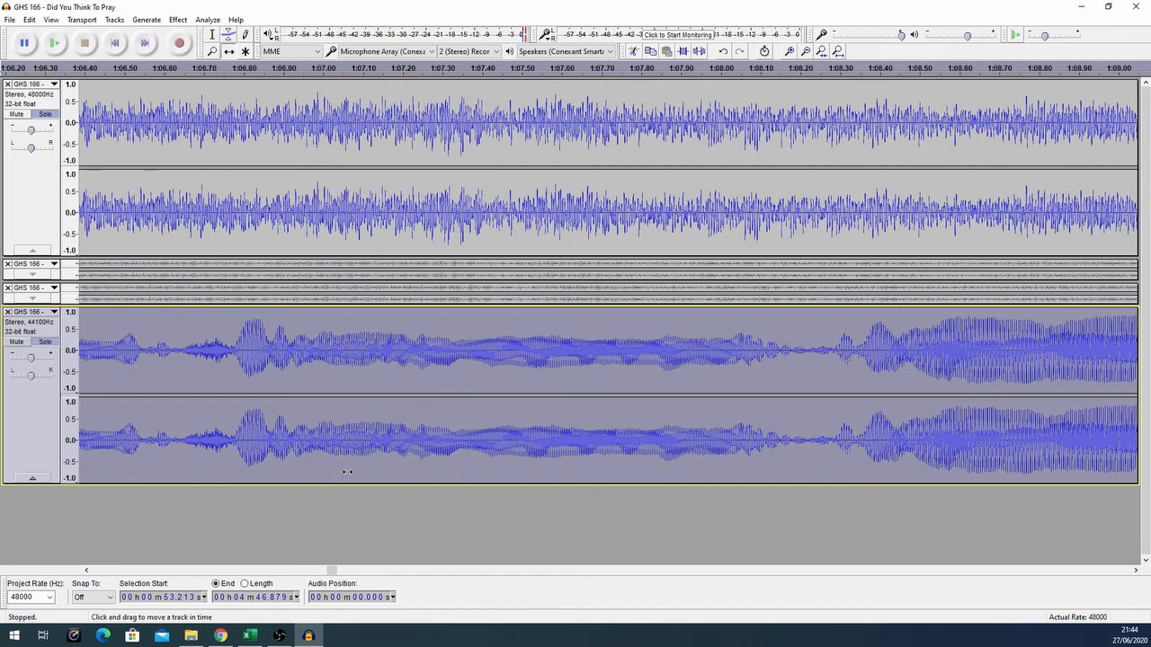
pyautogui.scroll(-2, 346, 474)
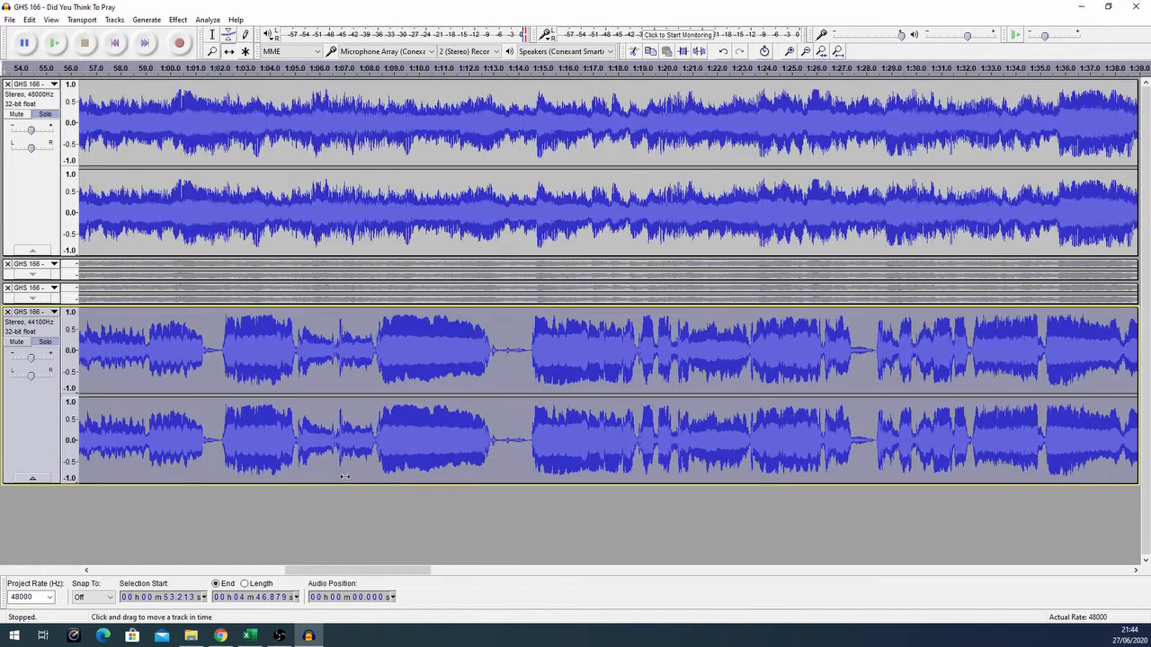
pyautogui.moveTo(341, 572); pyautogui.dragTo(296, 570)
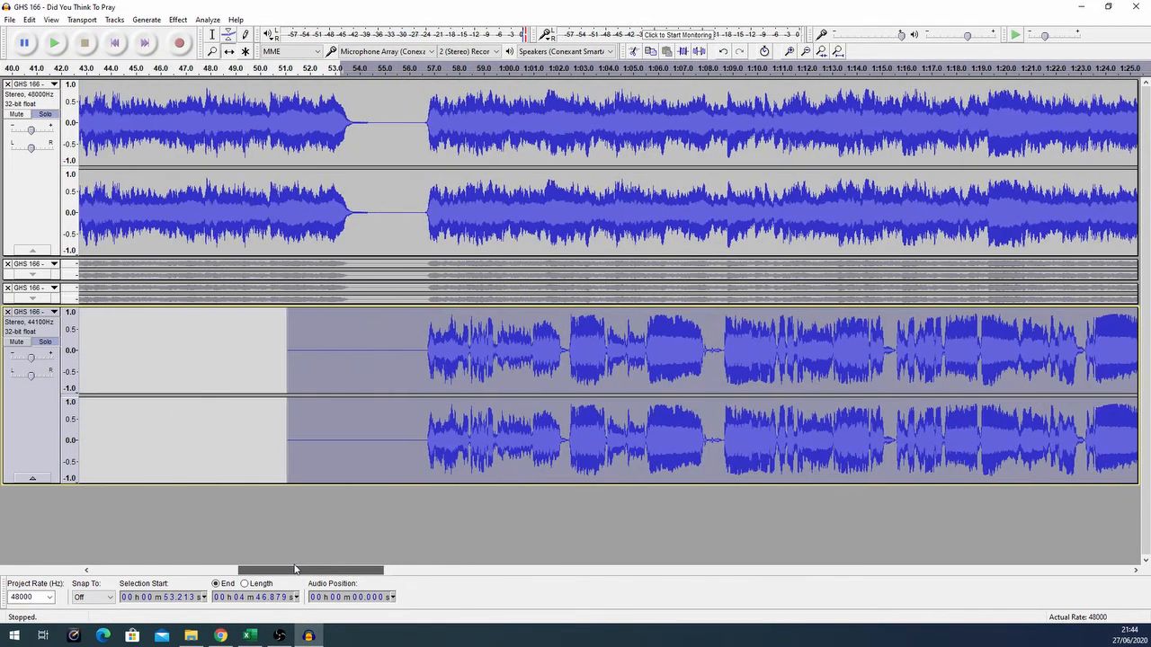
pyautogui.scroll(1, 444, 366)
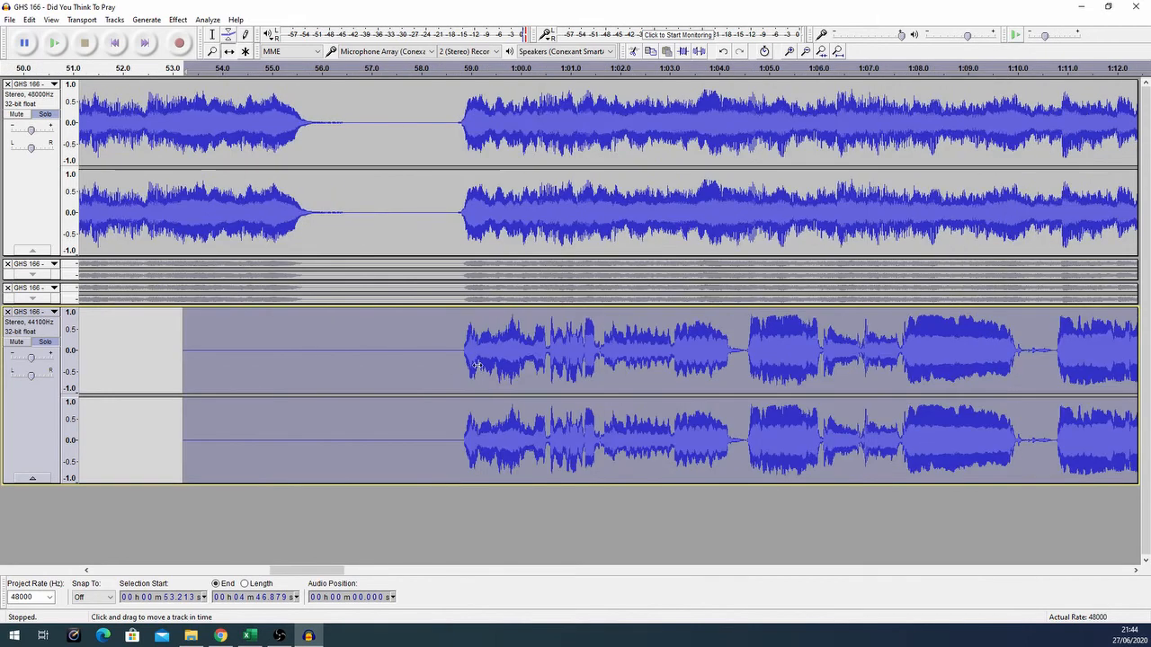
pyautogui.scroll(5, 467, 365)
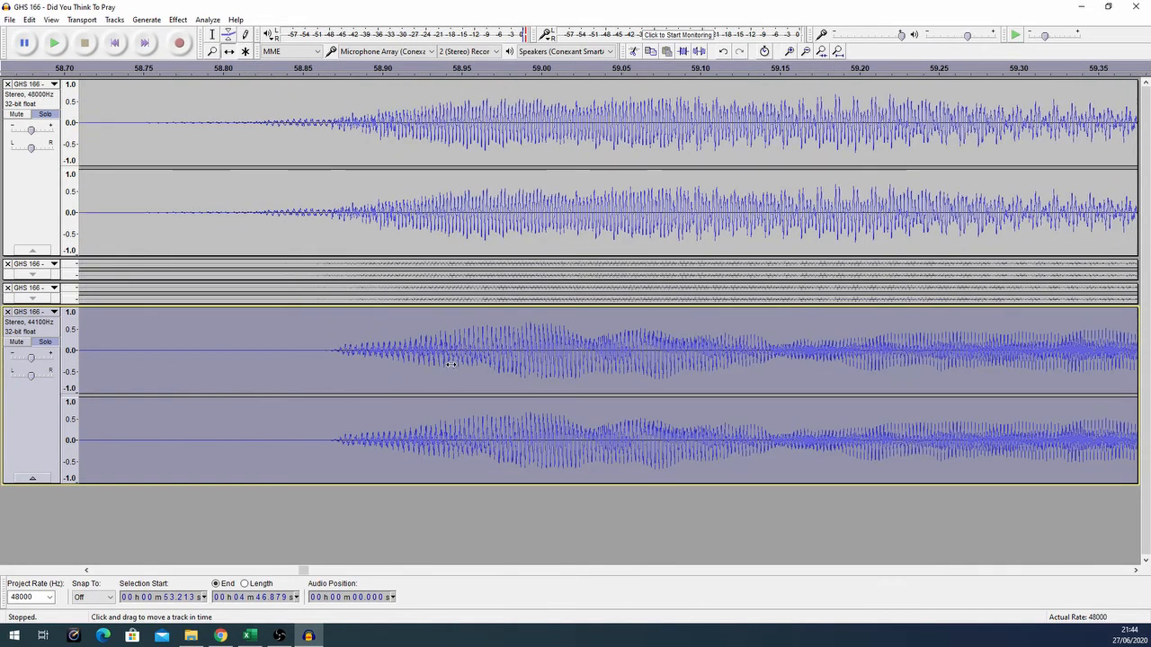
pyautogui.moveTo(448, 367); pyautogui.dragTo(465, 364)
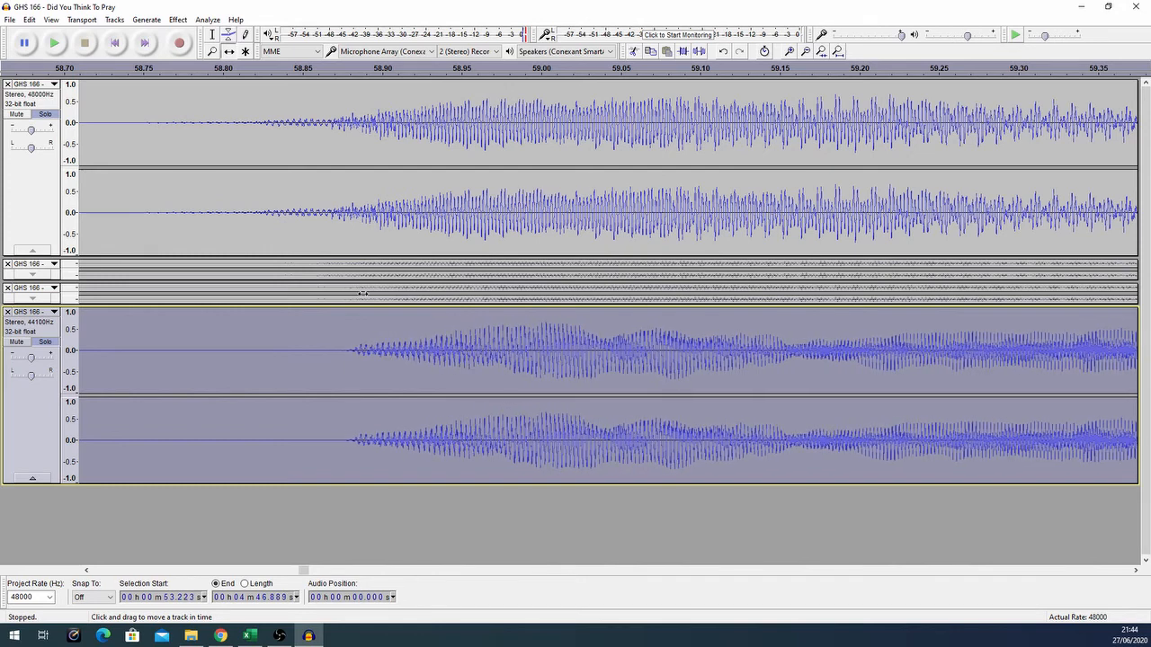
pyautogui.click(138, 72)
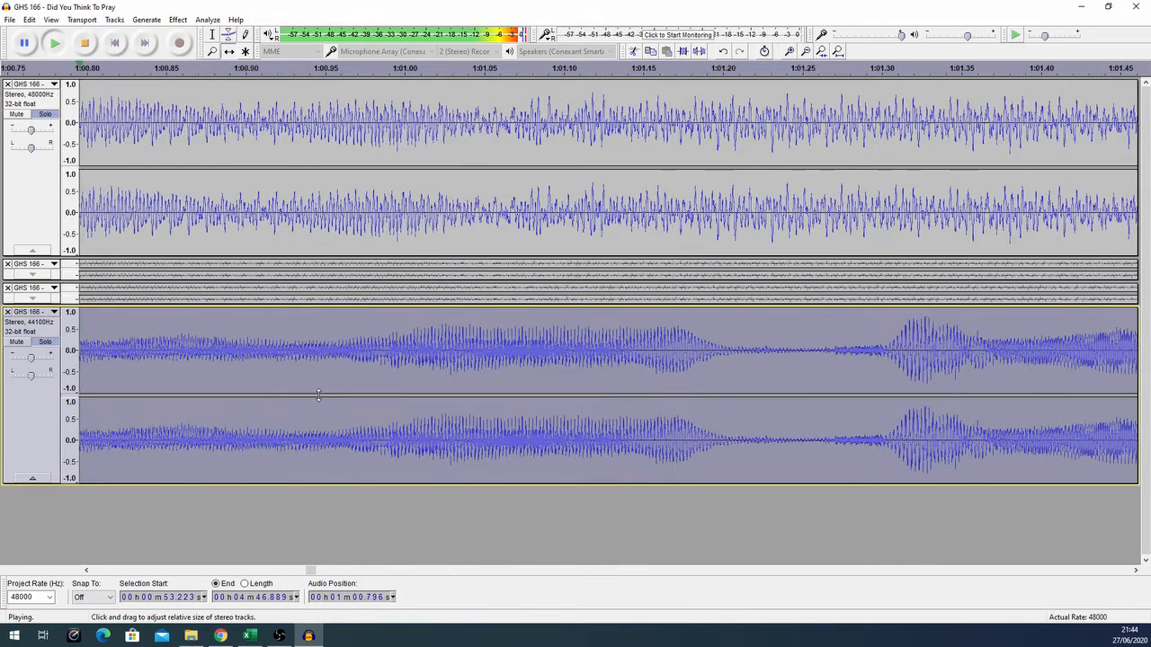
pyautogui.click(87, 43)
# Fine-tune the vocals' position by moving them slightly further forward in time, about 0.01 s at first, and play the verse entry between adjustments.
pyautogui.keyDown('ctrl'); pyautogui.scroll(-2, 325, 286); pyautogui.keyUp('ctrl')
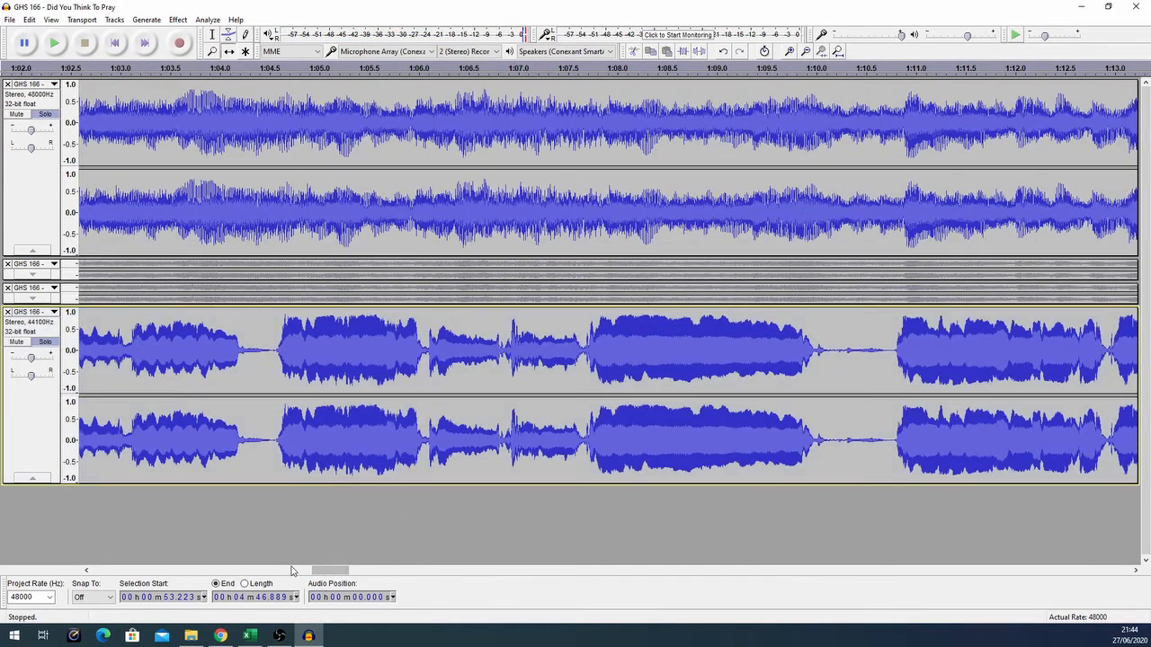
pyautogui.moveTo(315, 570); pyautogui.dragTo(289, 570)
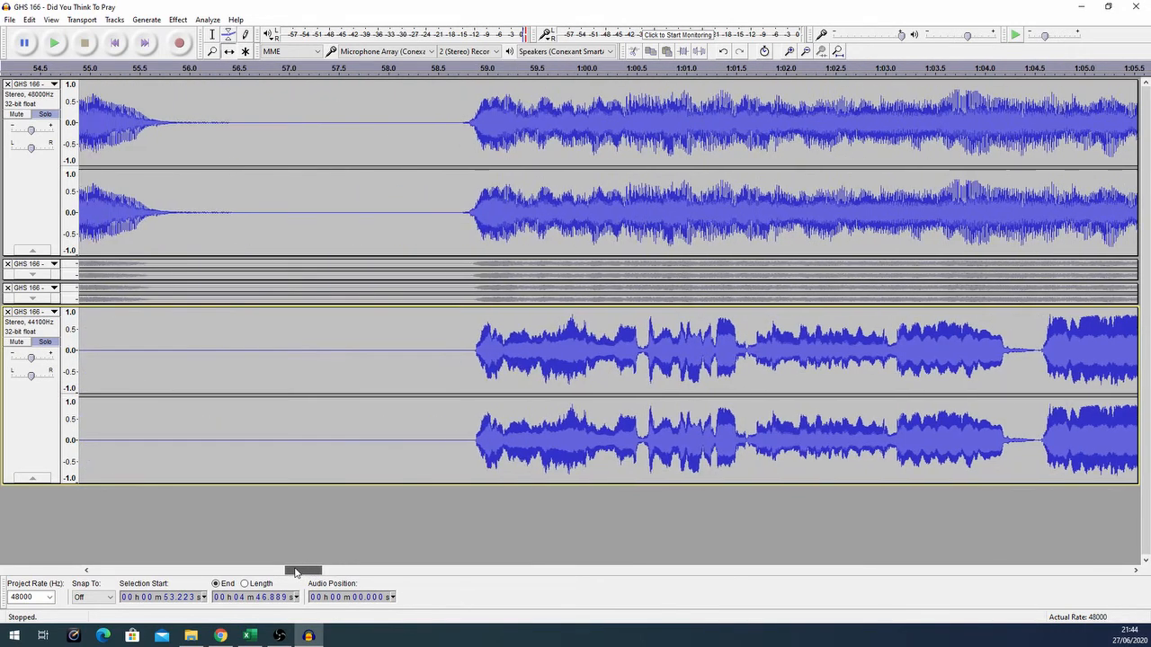
pyautogui.keyDown('ctrl'); pyautogui.scroll(3, 355, 367); pyautogui.keyUp('ctrl')
pyautogui.keyDown('ctrl'); pyautogui.scroll(2, 356, 368); pyautogui.keyUp('ctrl')
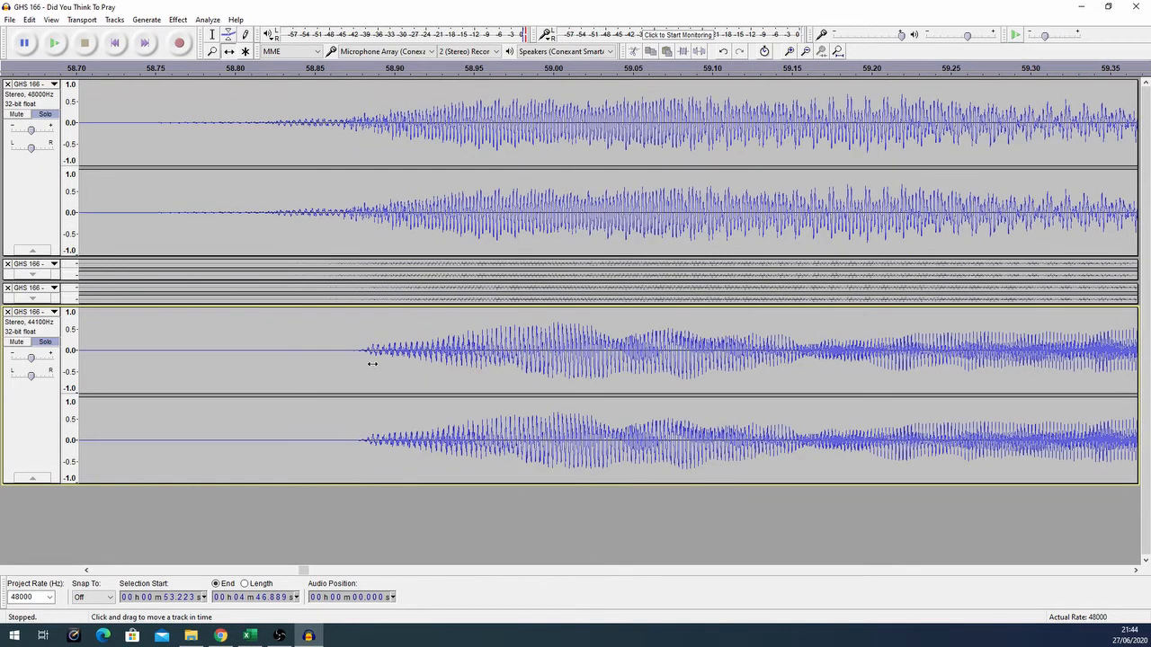
pyautogui.keyDown('ctrl'); pyautogui.scroll(1, 371, 364); pyautogui.keyUp('ctrl')
pyautogui.moveTo(371, 364); pyautogui.dragTo(403, 351)
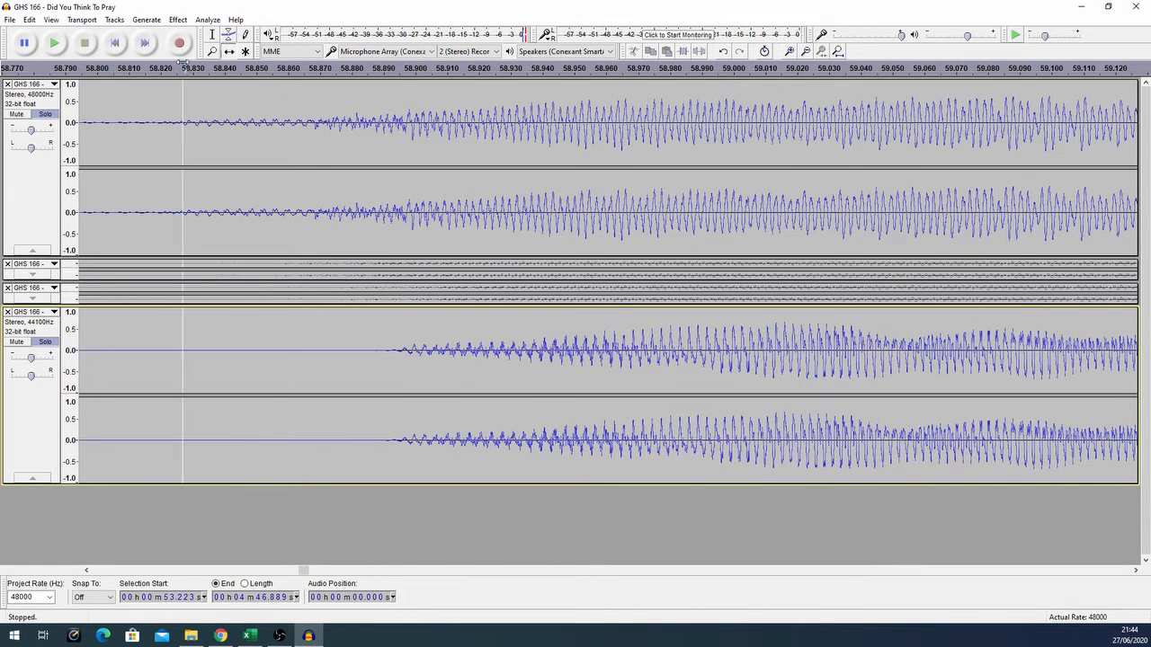
pyautogui.press('space')
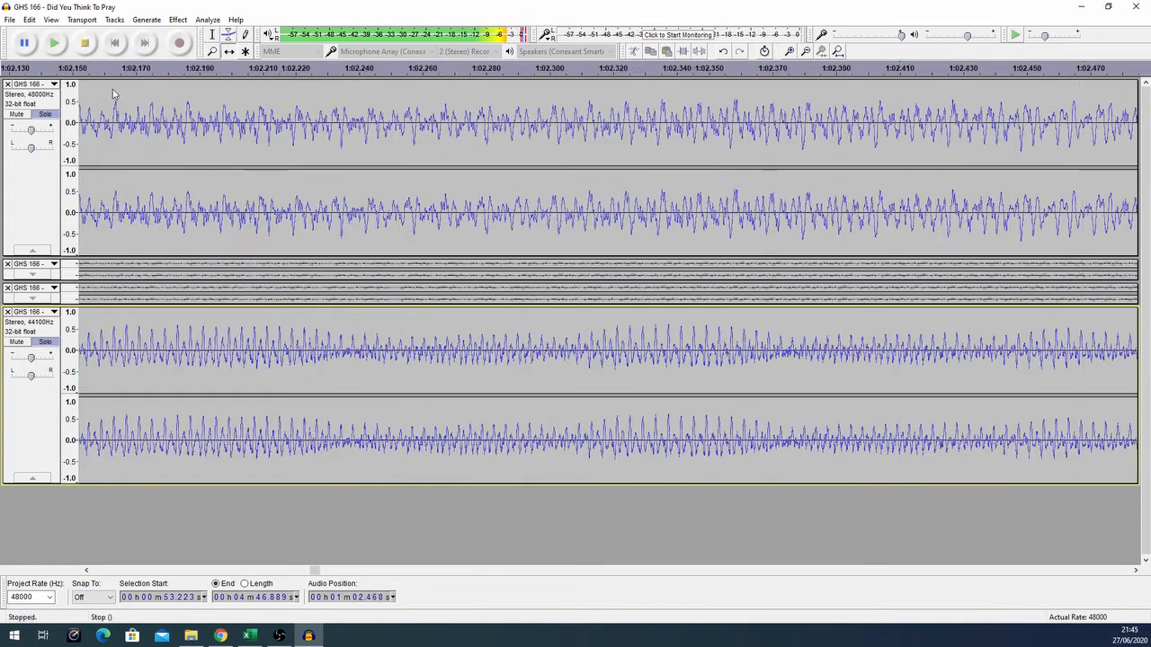
pyautogui.click(85, 43)
pyautogui.moveTo(327, 344); pyautogui.dragTo(343, 344)
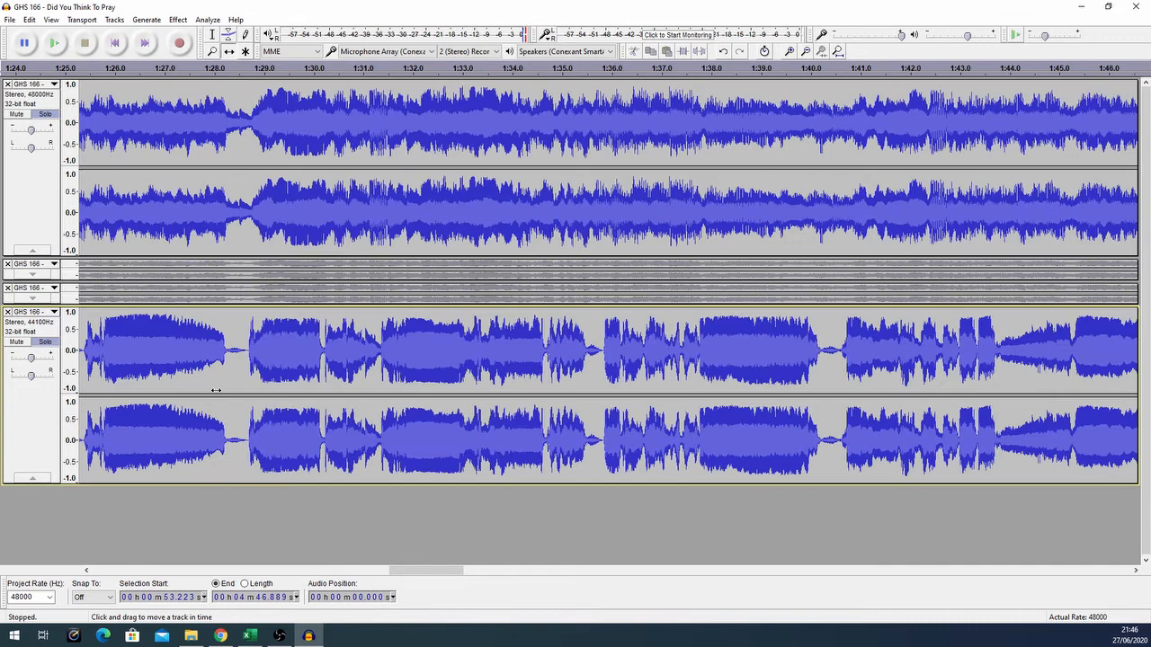
# Shift the vocals track to start at 0:53.318, matching the phrase entry near 1:28.75 to the instrumental, and play from the vocals' beginning.
pyautogui.scroll(4, 216, 390)
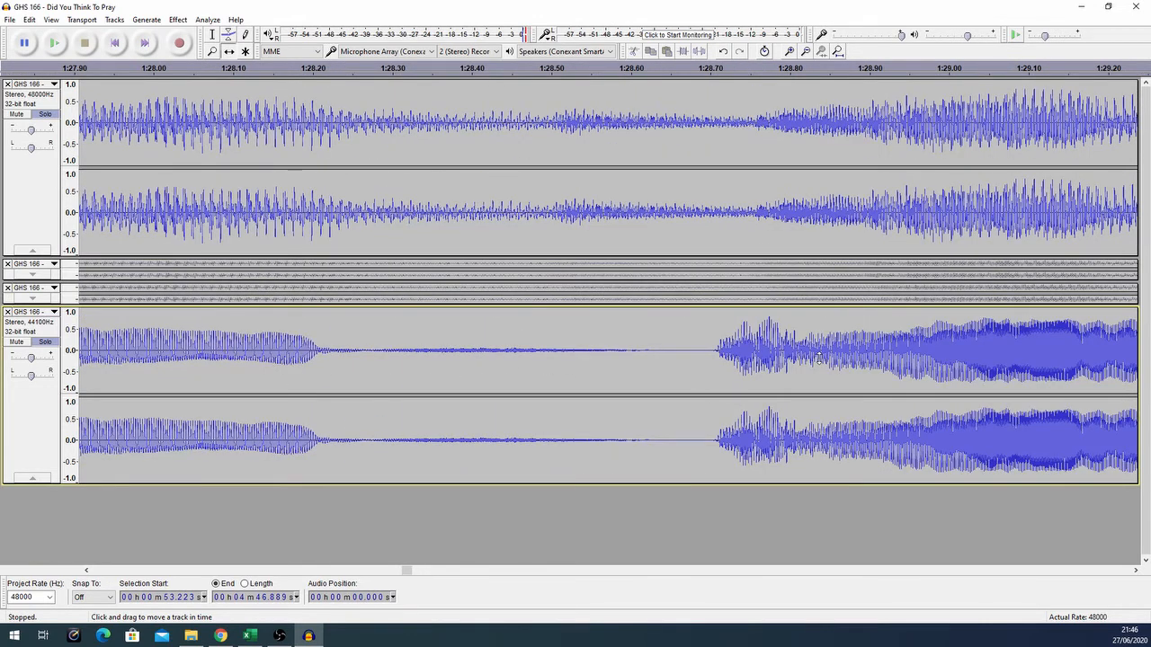
pyautogui.scroll(1, 820, 358)
pyautogui.moveTo(739, 357); pyautogui.dragTo(621, 368)
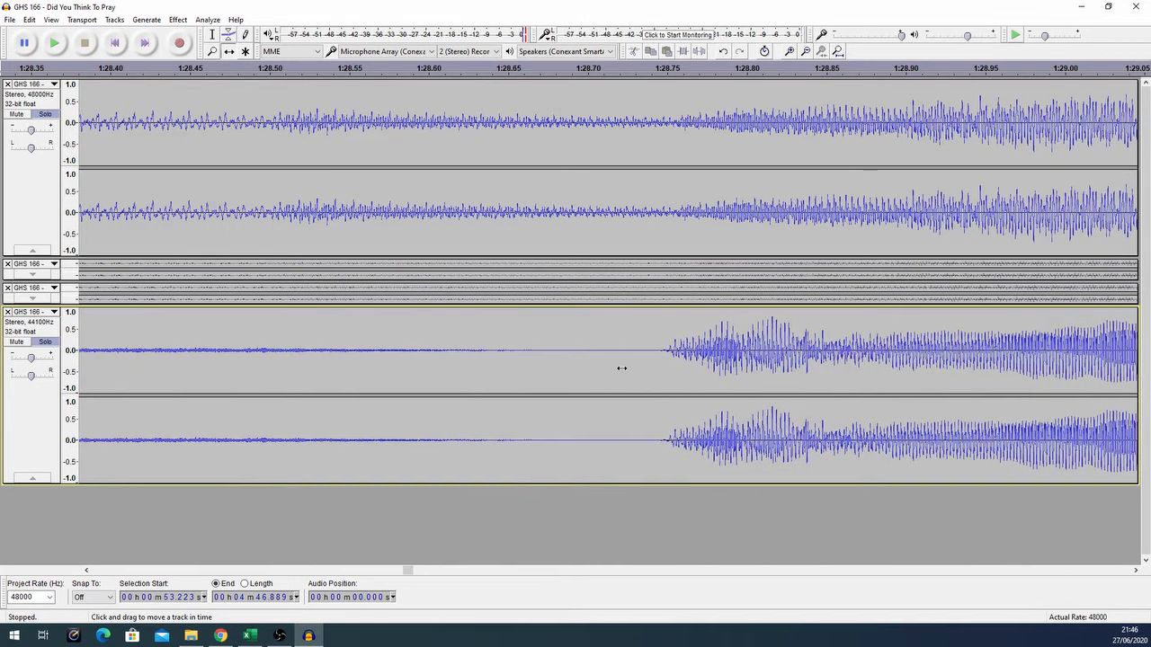
pyautogui.scroll(-4, 622, 368)
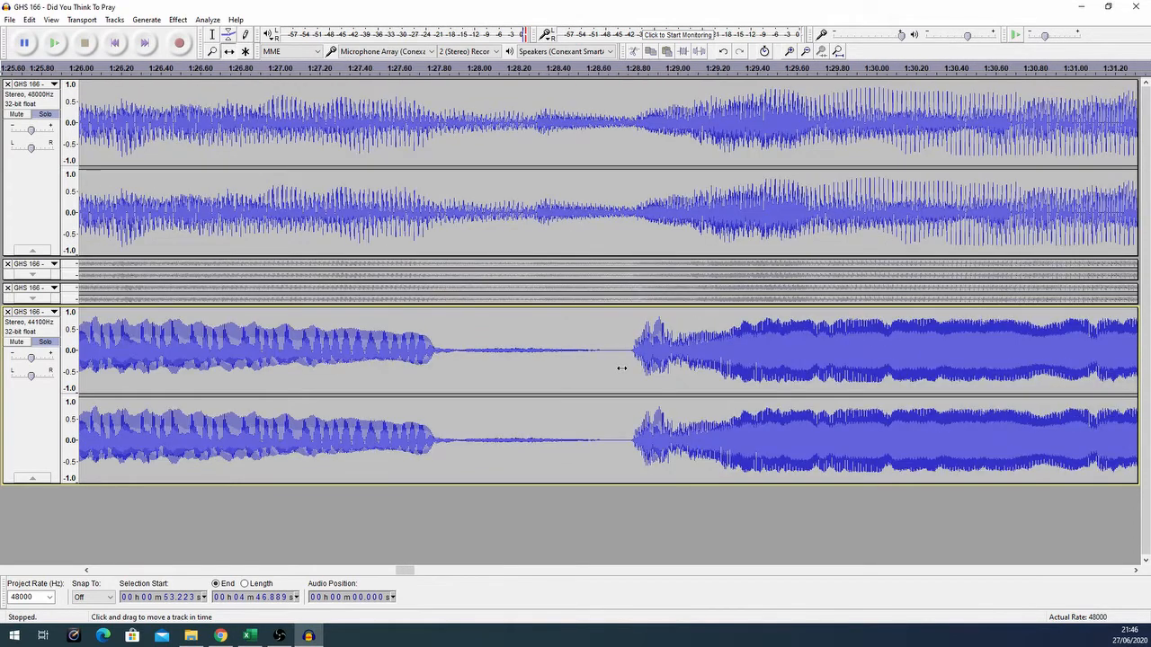
pyautogui.scroll(-4, 622, 368)
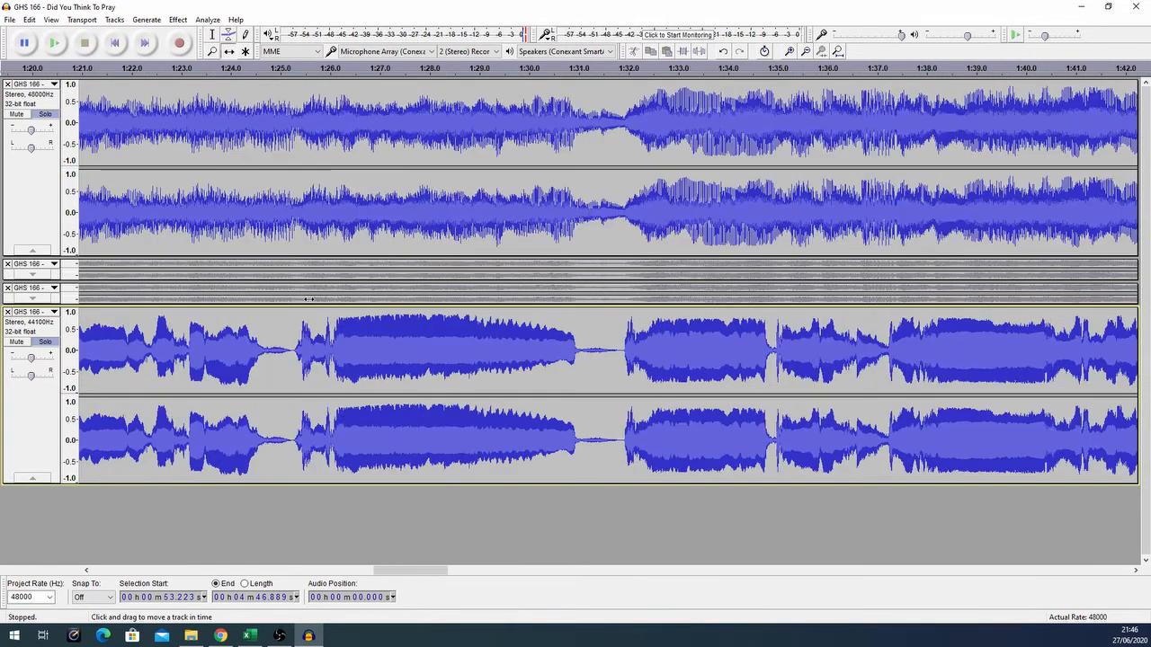
pyautogui.moveTo(386, 570); pyautogui.dragTo(341, 570)
pyautogui.click(213, 78)
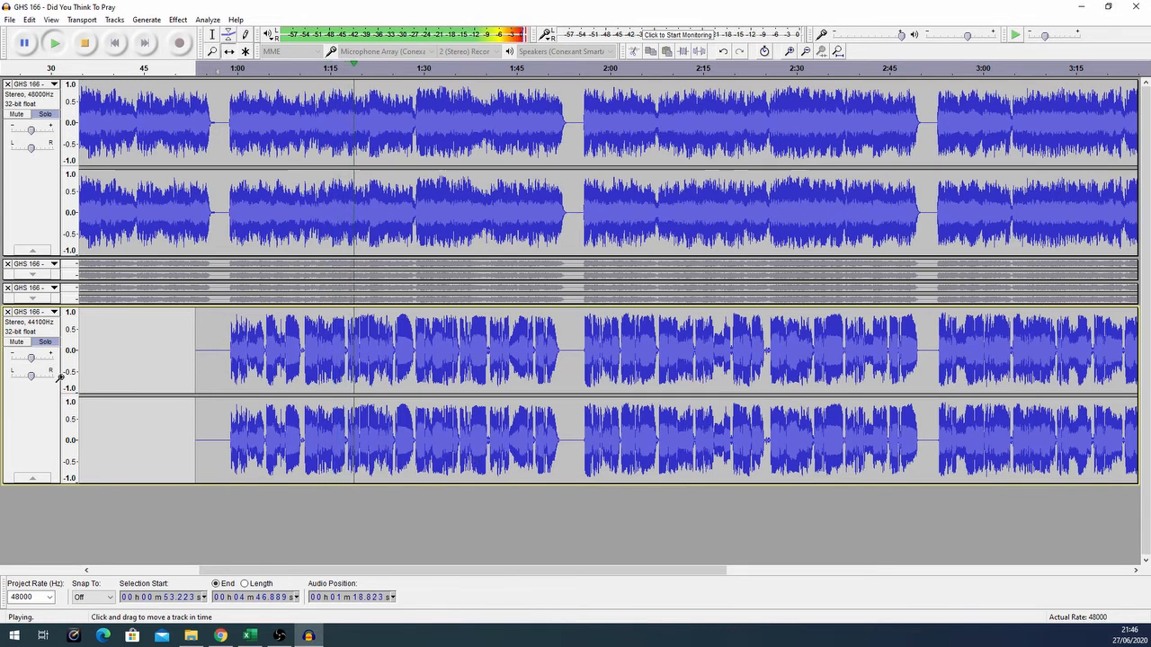
pyautogui.click(85, 44)
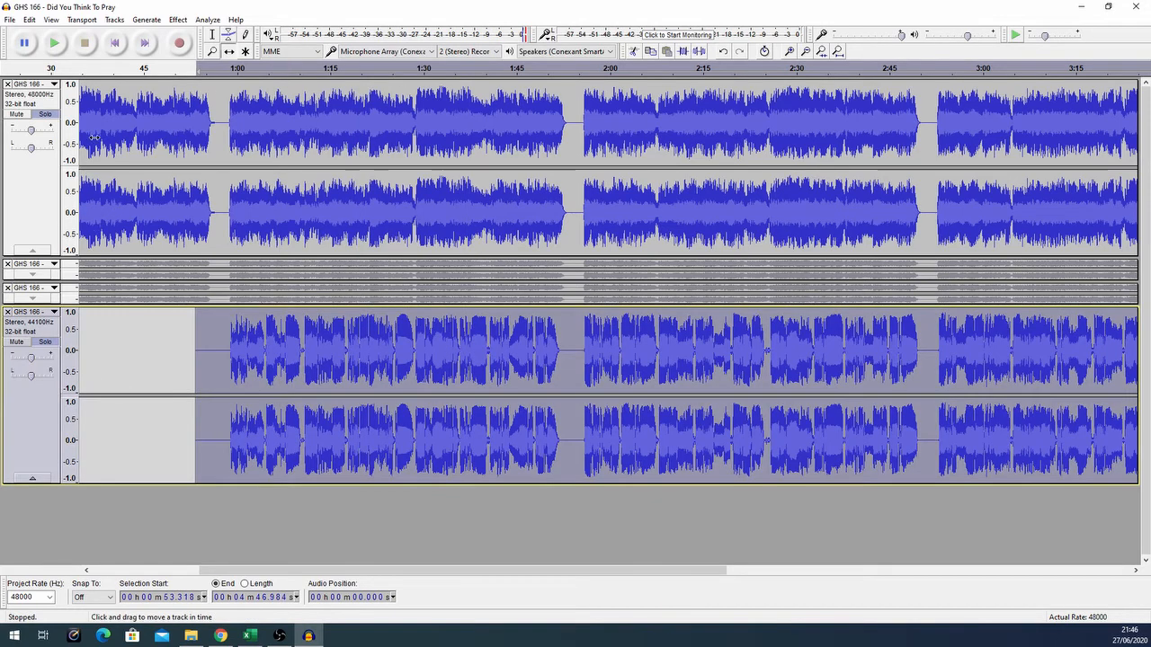
# Lower the vocals track's gain to -6 dB, reduce the instrumental track's gain, and play the balanced mix.
pyautogui.click(43, 405)
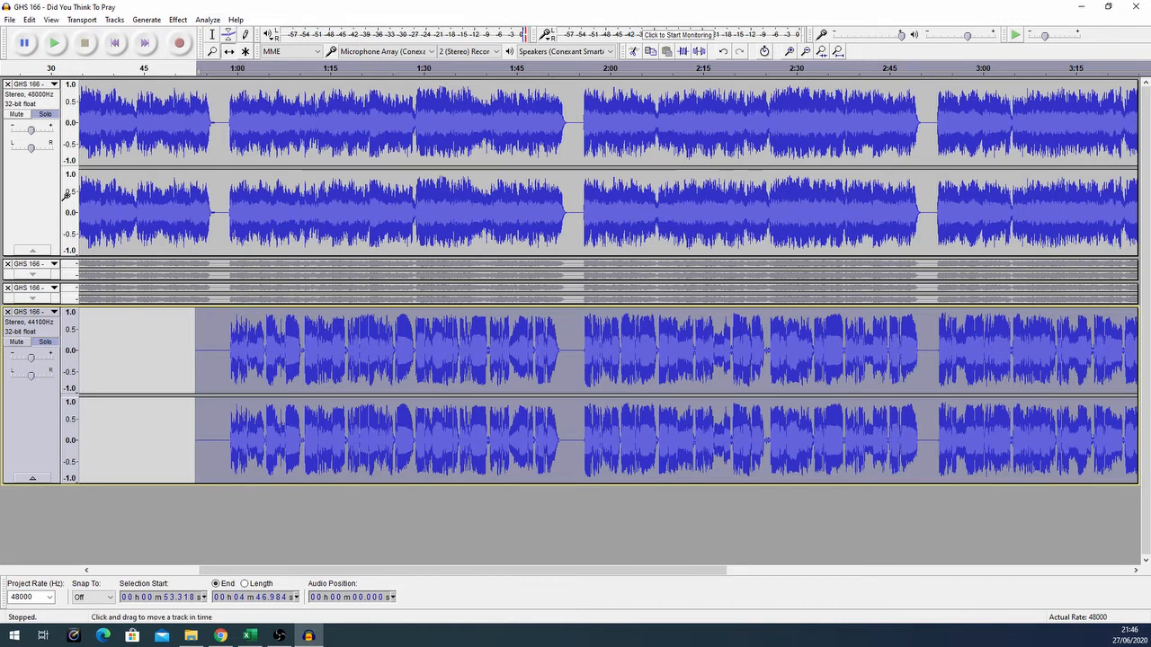
pyautogui.moveTo(31, 361)
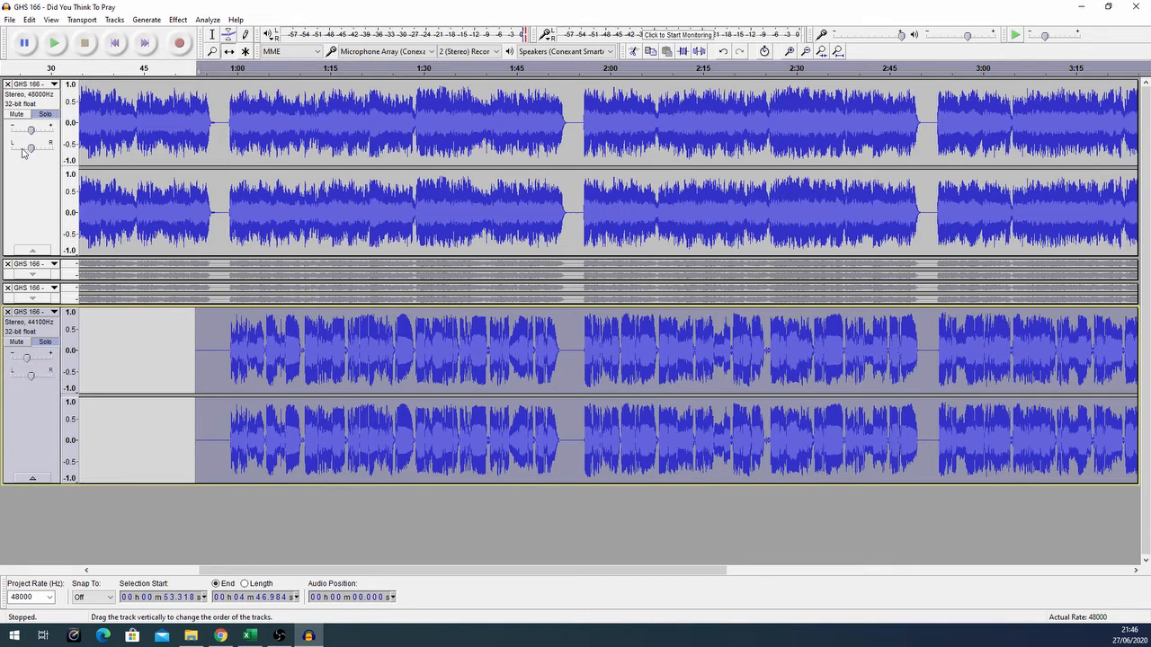
pyautogui.moveTo(31, 131)
pyautogui.click(227, 75)
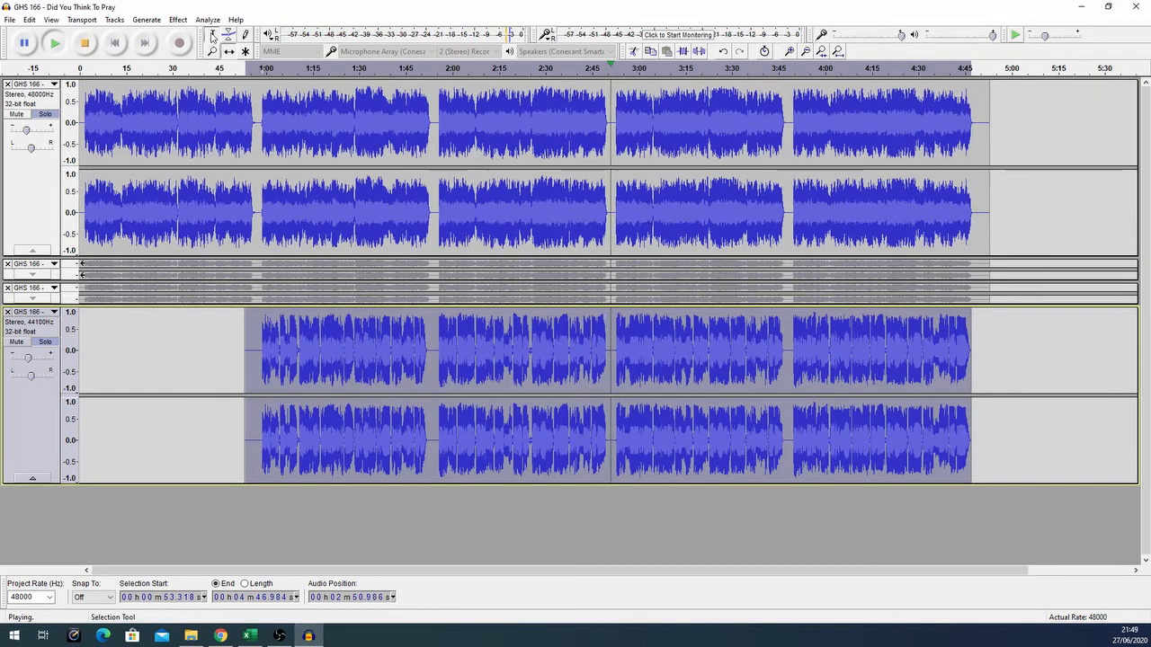
pyautogui.press('space')
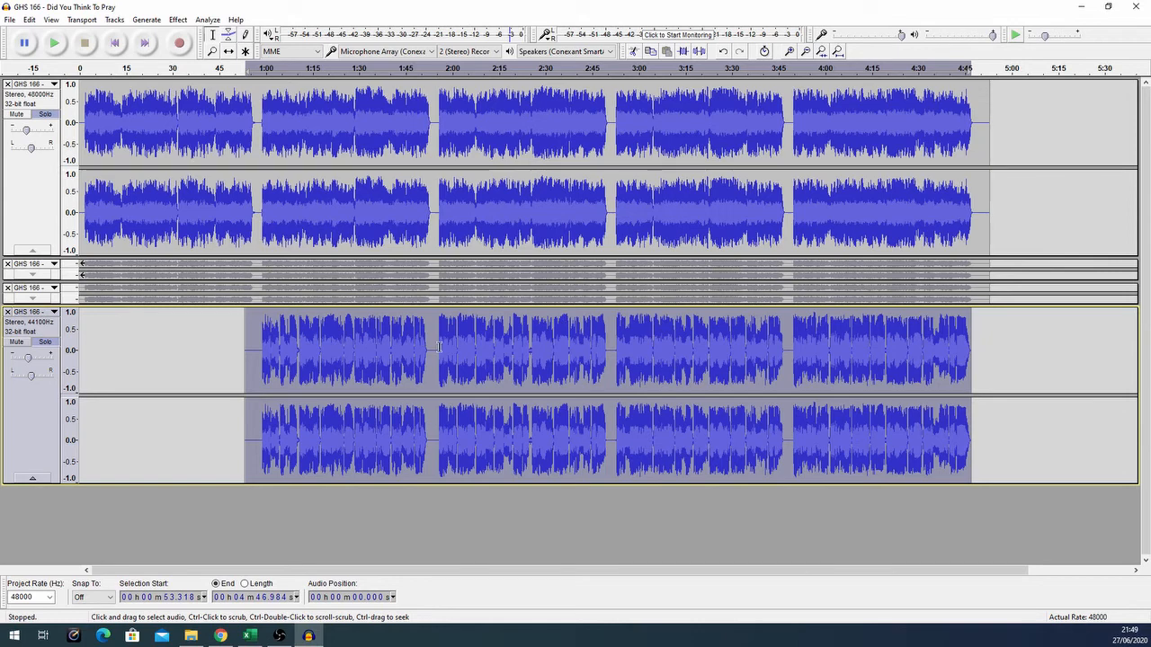
pyautogui.keyDown('ctrl'); pyautogui.scroll(7, 441, 353); pyautogui.keyUp('ctrl')
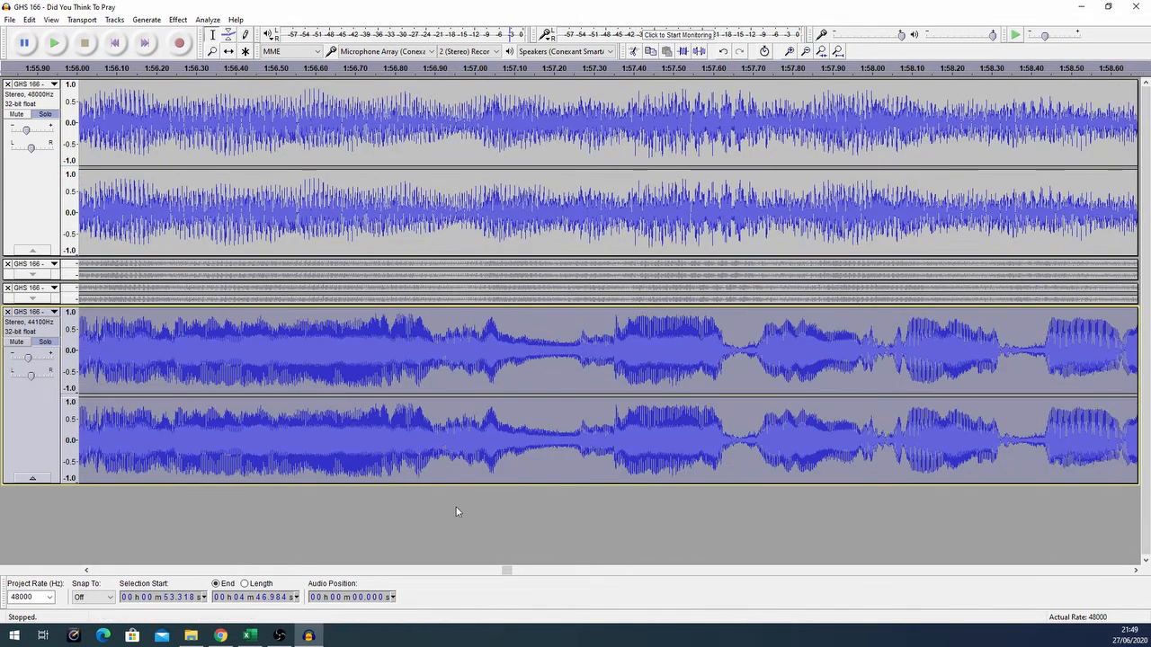
pyautogui.keyDown('ctrl'); pyautogui.scroll(-4, 497, 405); pyautogui.keyUp('ctrl')
pyautogui.keyDown('ctrl'); pyautogui.scroll(-1, 496, 404); pyautogui.keyUp('ctrl')
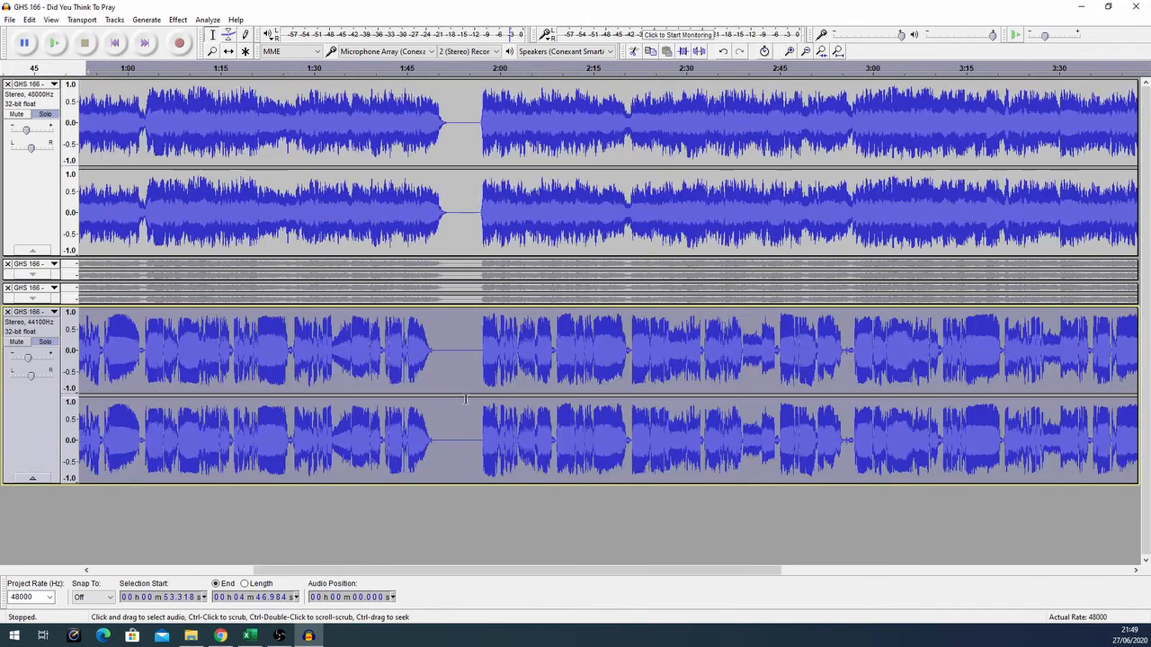
pyautogui.keyDown('ctrl'); pyautogui.scroll(-2, 466, 400); pyautogui.keyUp('ctrl')
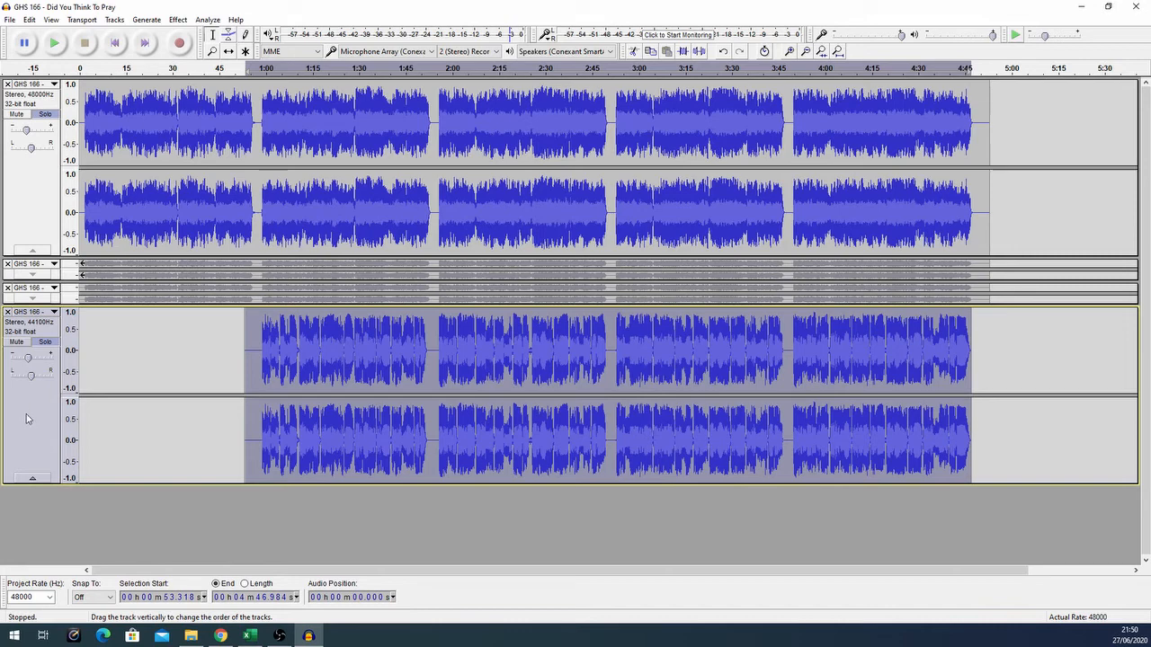
# Duplicate the aligned vocals track twice, giving two extra copies below the original.
pyautogui.click(30, 20)
pyautogui.click(54, 117)
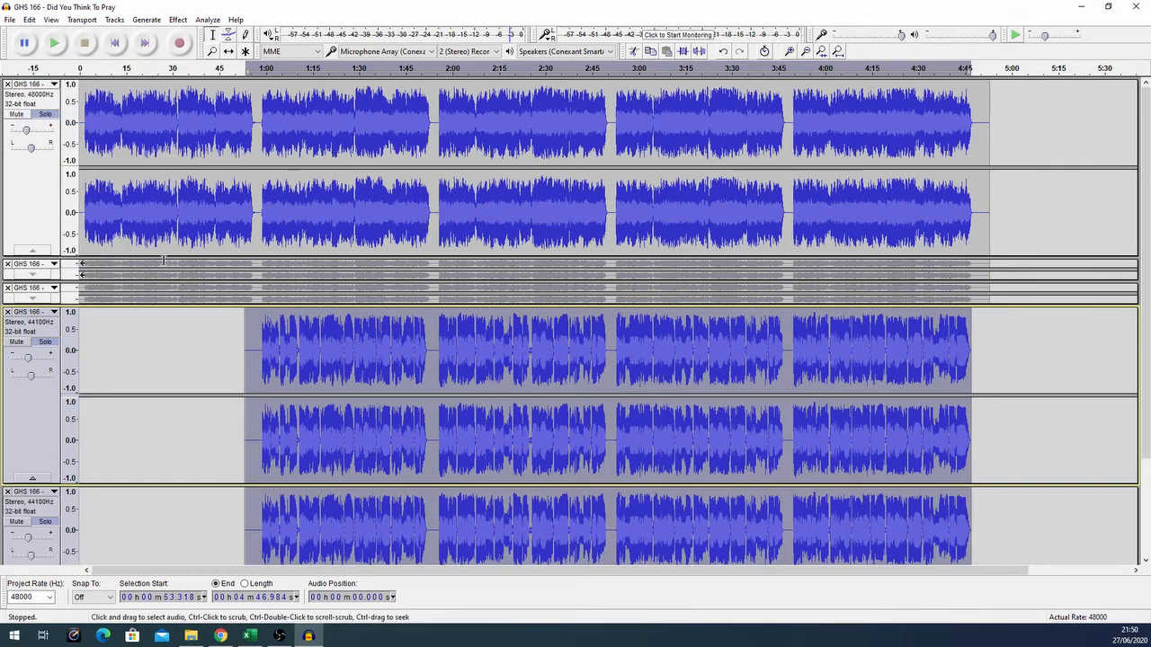
pyautogui.scroll(-3, 195, 214)
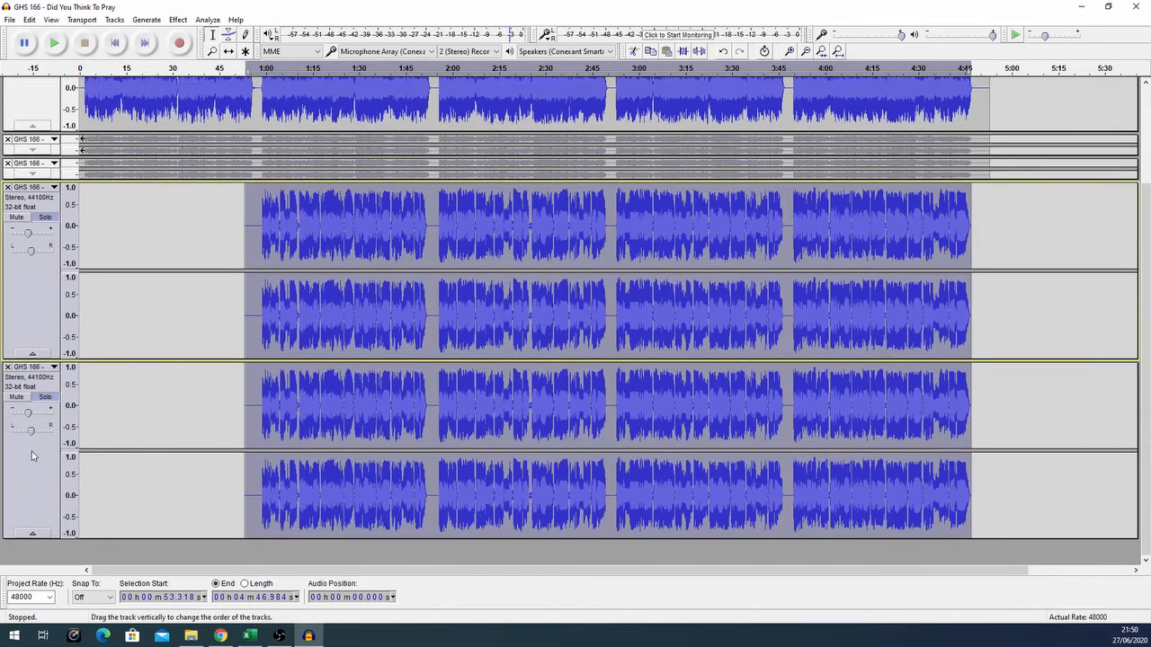
pyautogui.click(30, 19)
pyautogui.click(54, 117)
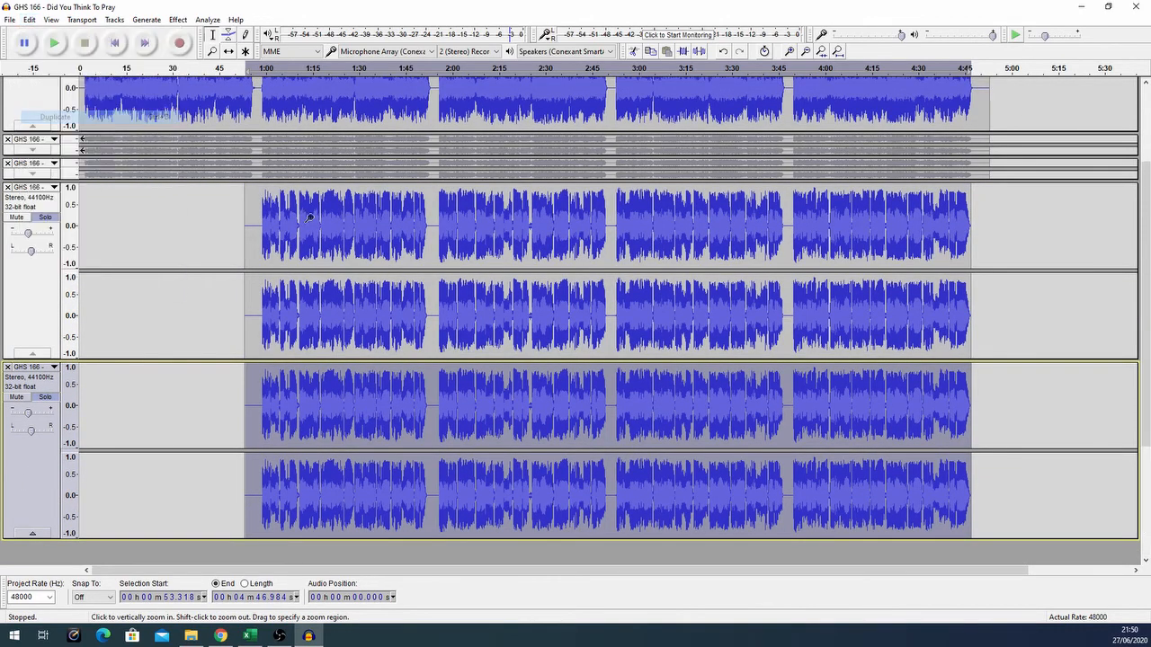
pyautogui.scroll(-4, 354, 261)
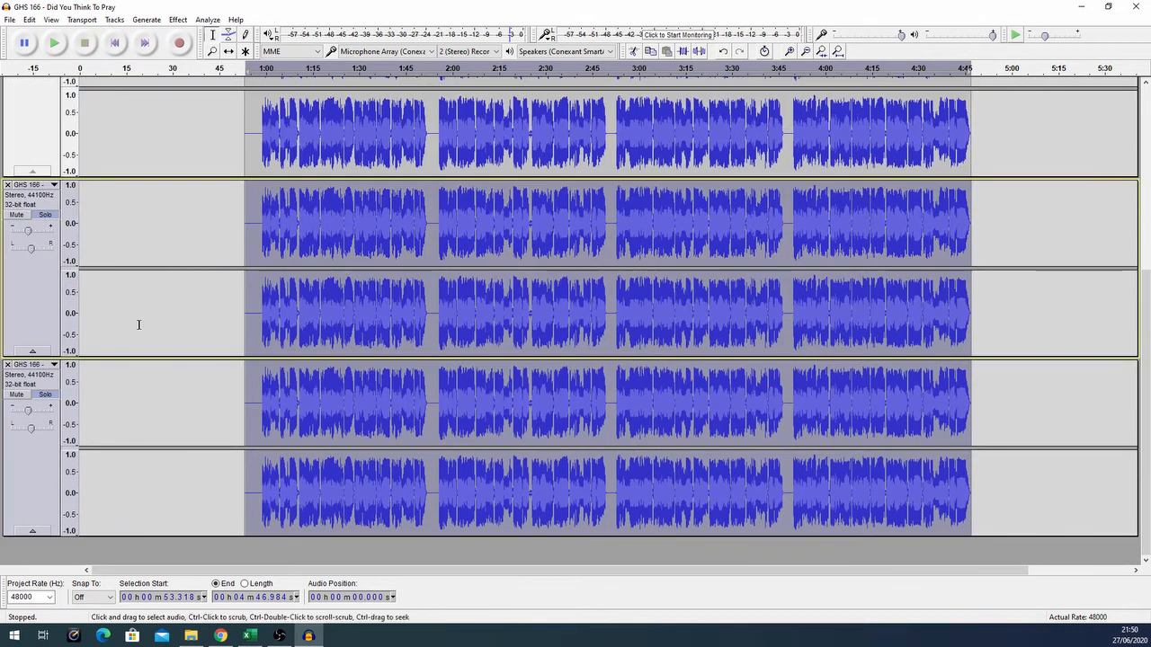
# Pan the first vocal copy fully left and the second vocal copy fully right.
pyautogui.click(26, 296)
pyautogui.scroll(3, 177, 241)
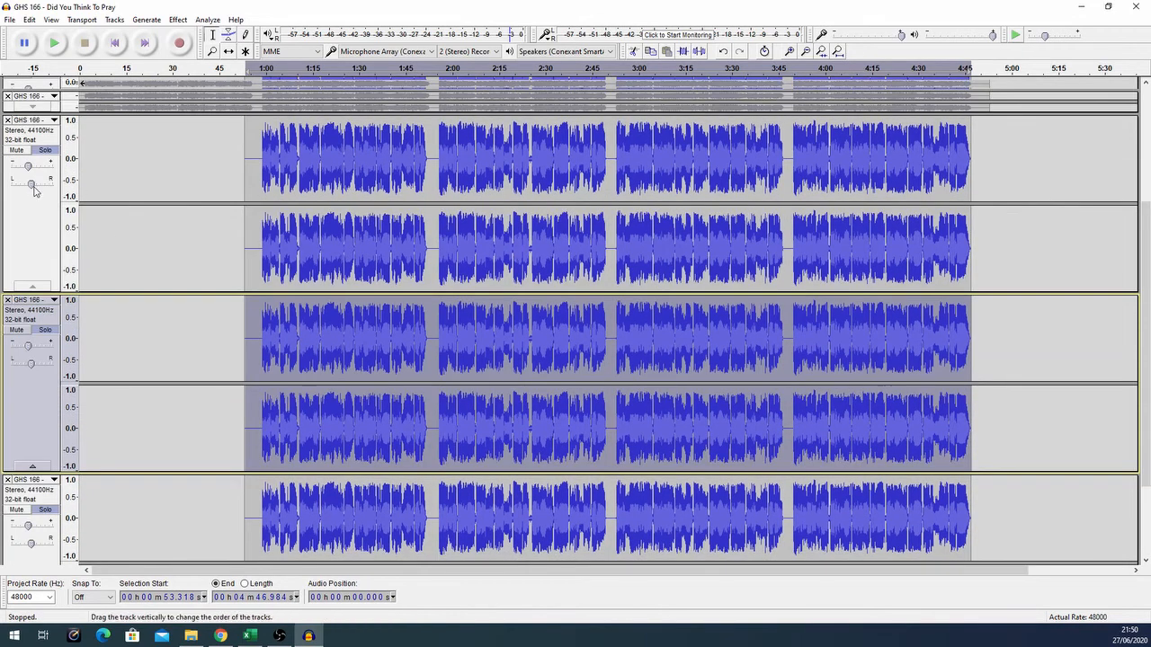
pyautogui.scroll(1, 36, 243)
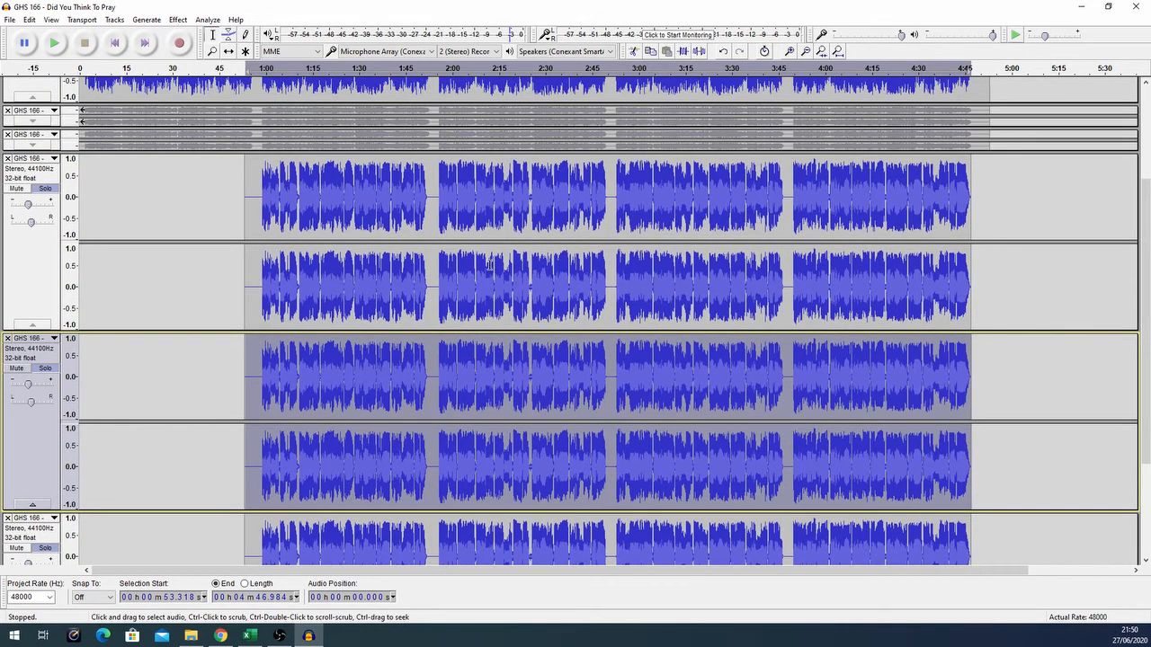
pyautogui.scroll(-4, 489, 263)
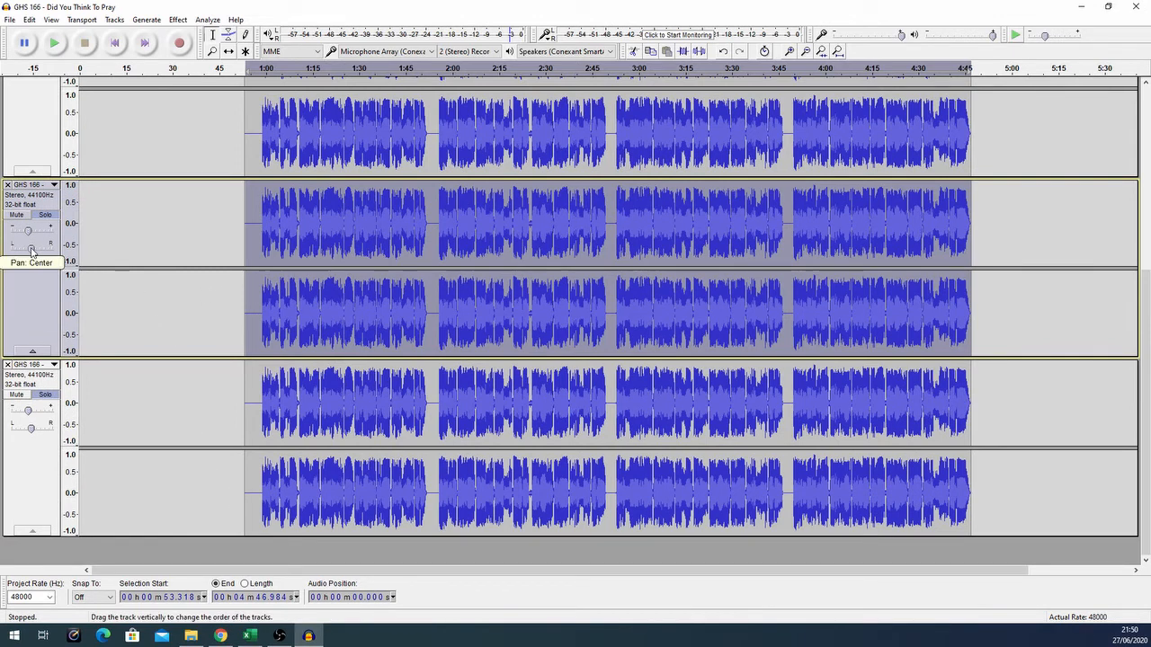
pyautogui.moveTo(32, 251); pyautogui.dragTo(4, 253)
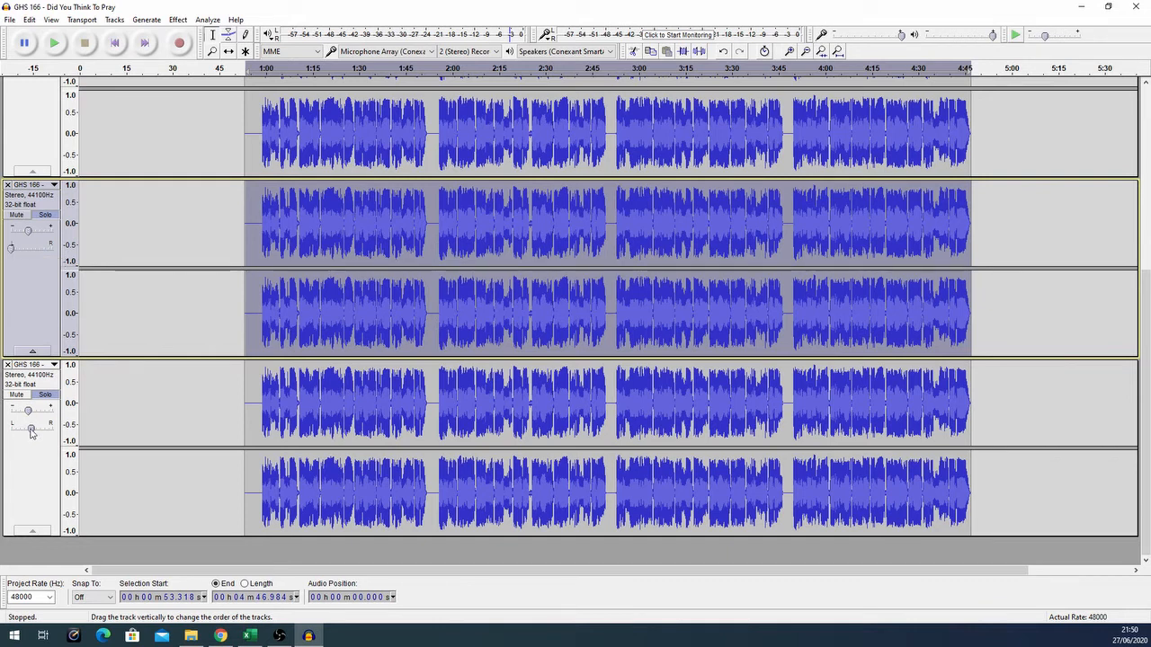
pyautogui.moveTo(31, 428); pyautogui.dragTo(73, 436)
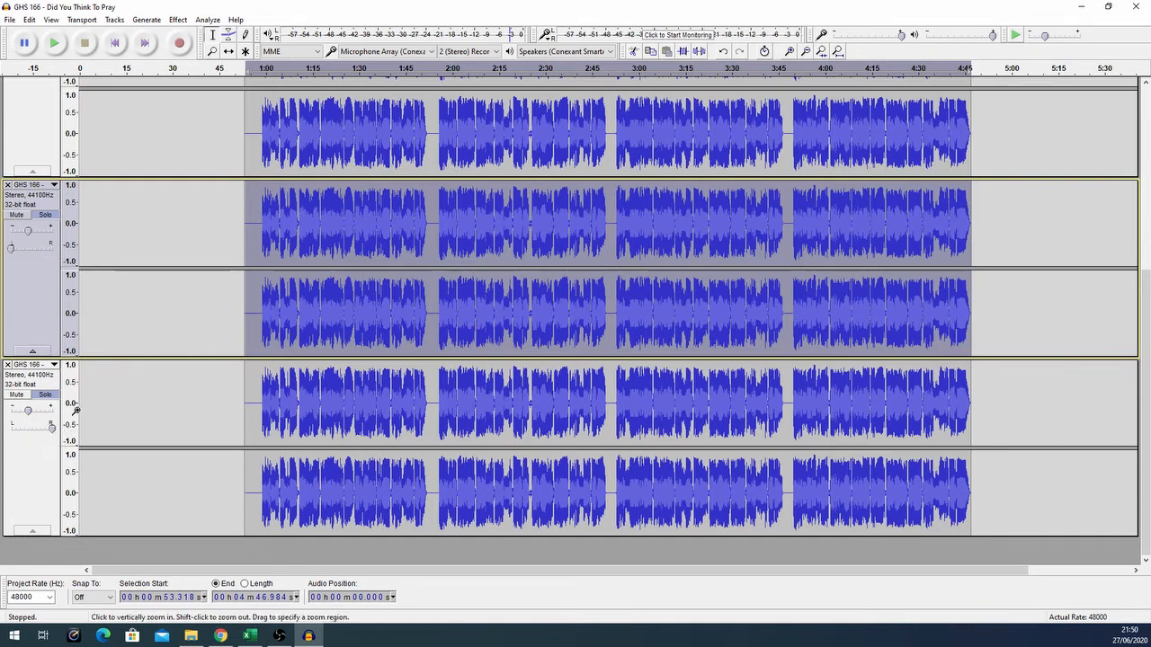
# Lower the gain of both panned vocal copies to the same level, below the original vocals' -6 dB.
pyautogui.moveTo(29, 413)
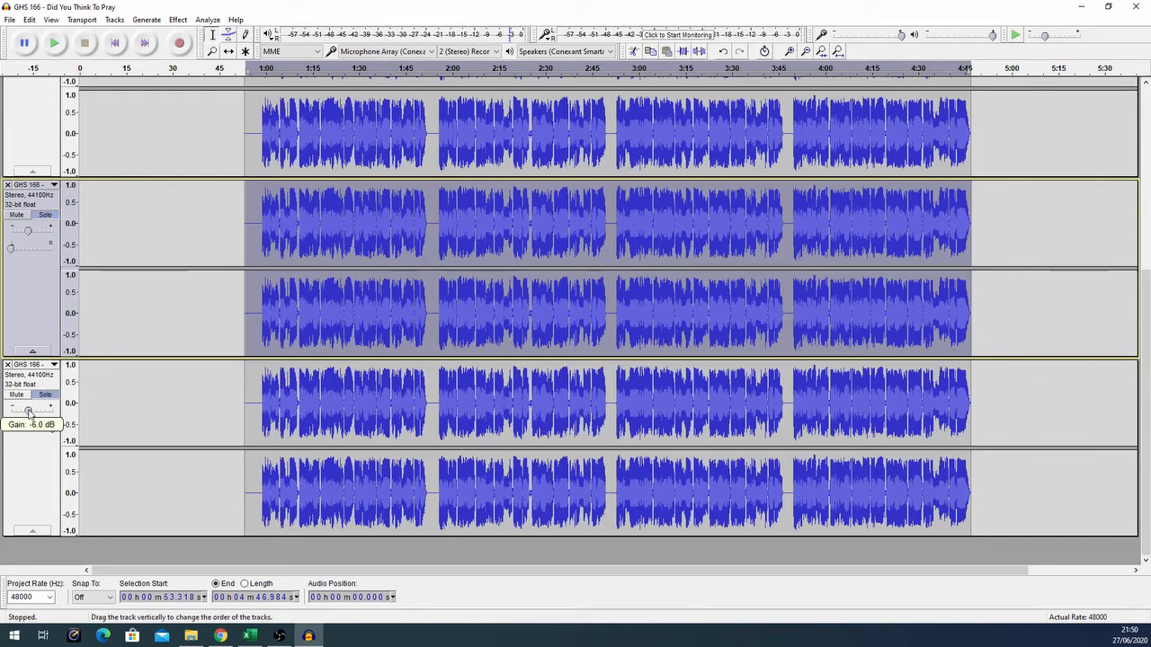
pyautogui.moveTo(25, 411); pyautogui.dragTo(21, 411)
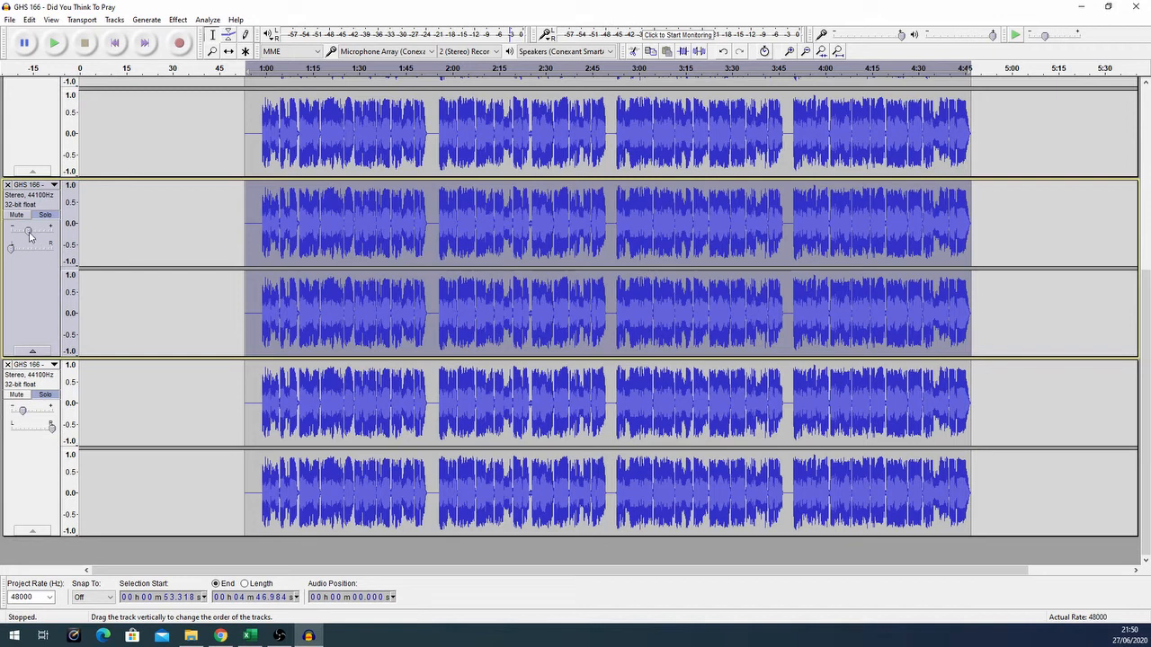
pyautogui.moveTo(28, 232); pyautogui.dragTo(25, 234)
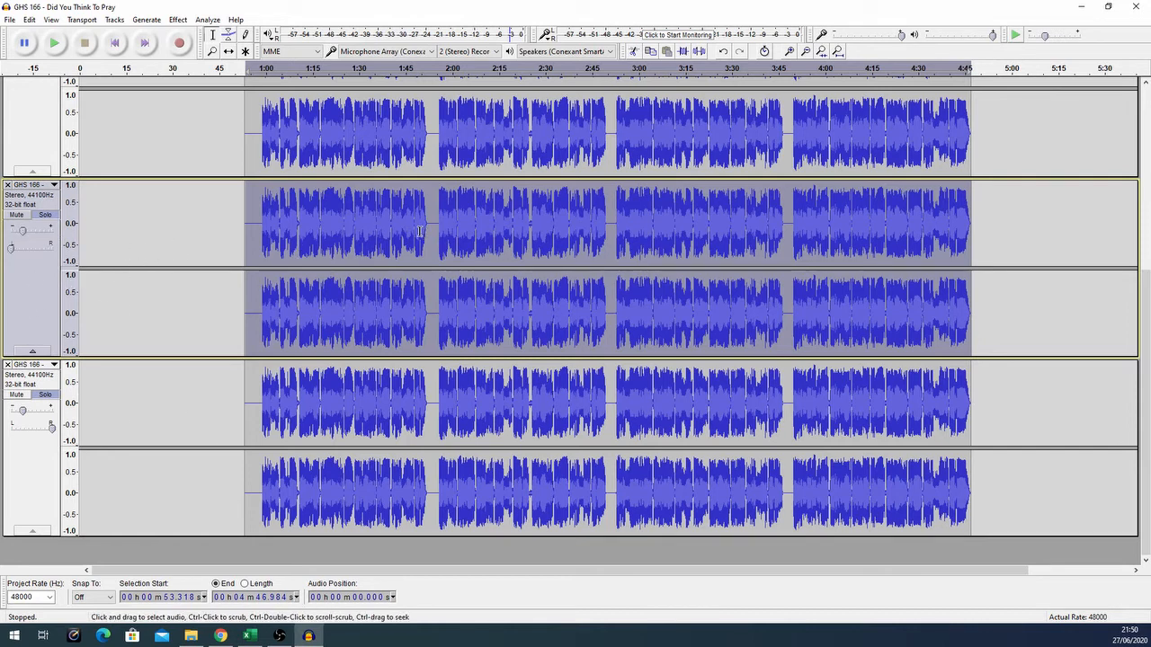
# Shift the left-panned vocal copy about 0.004 s earlier, to start at 0:53.314, and the right-panned copy about 0.005 s later.
pyautogui.scroll(4, 432, 238)
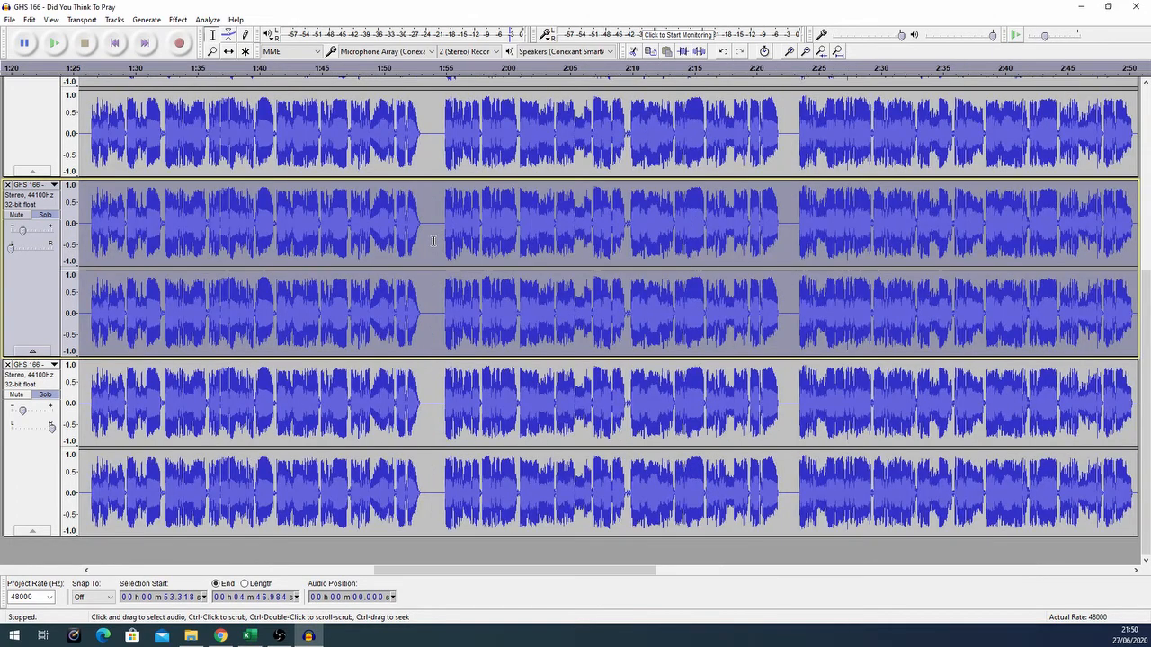
pyautogui.scroll(3, 439, 243)
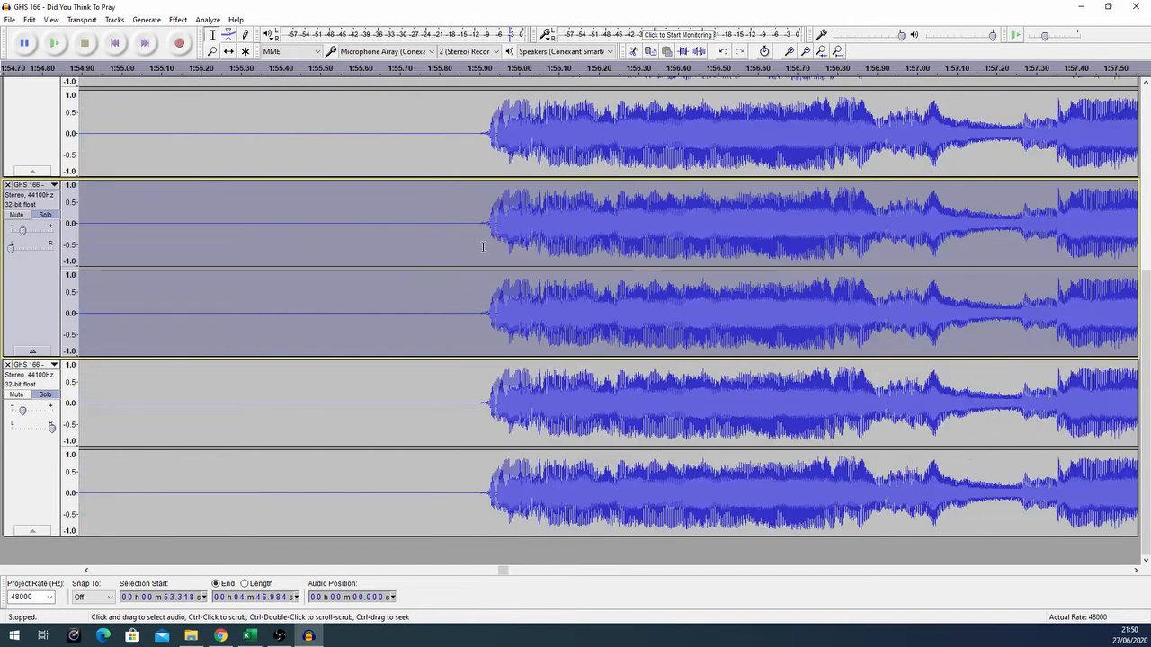
pyautogui.scroll(3, 1052, 245)
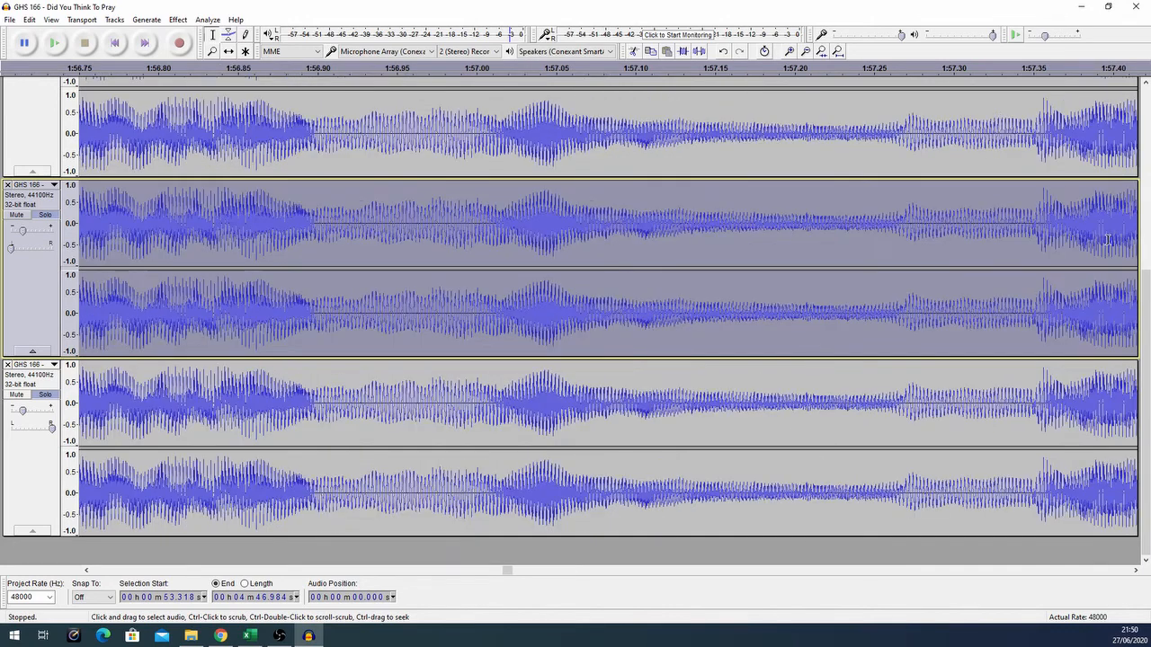
pyautogui.scroll(2, 1088, 243)
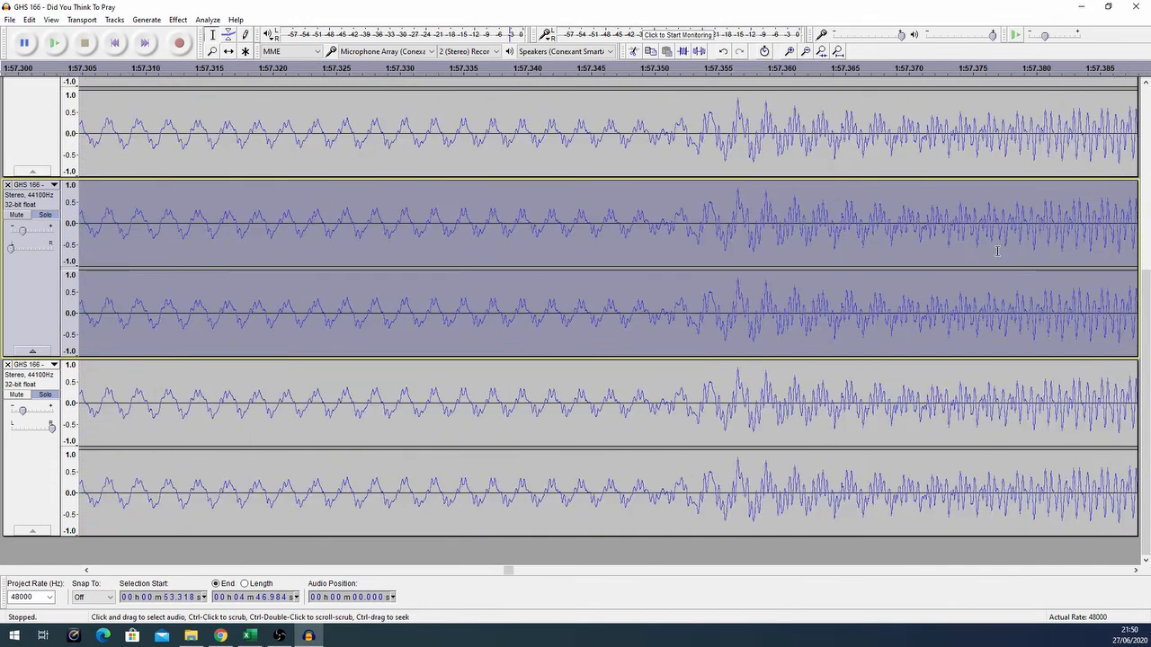
pyautogui.scroll(1, 884, 255)
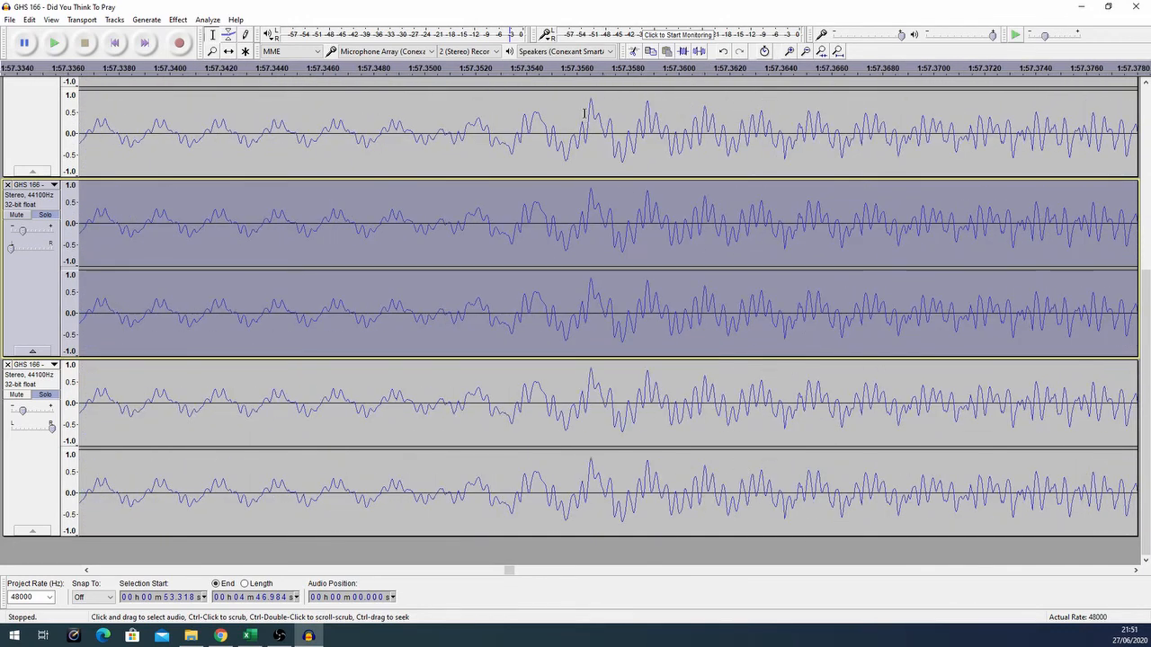
pyautogui.scroll(1, 593, 333)
pyautogui.scroll(-1, 597, 333)
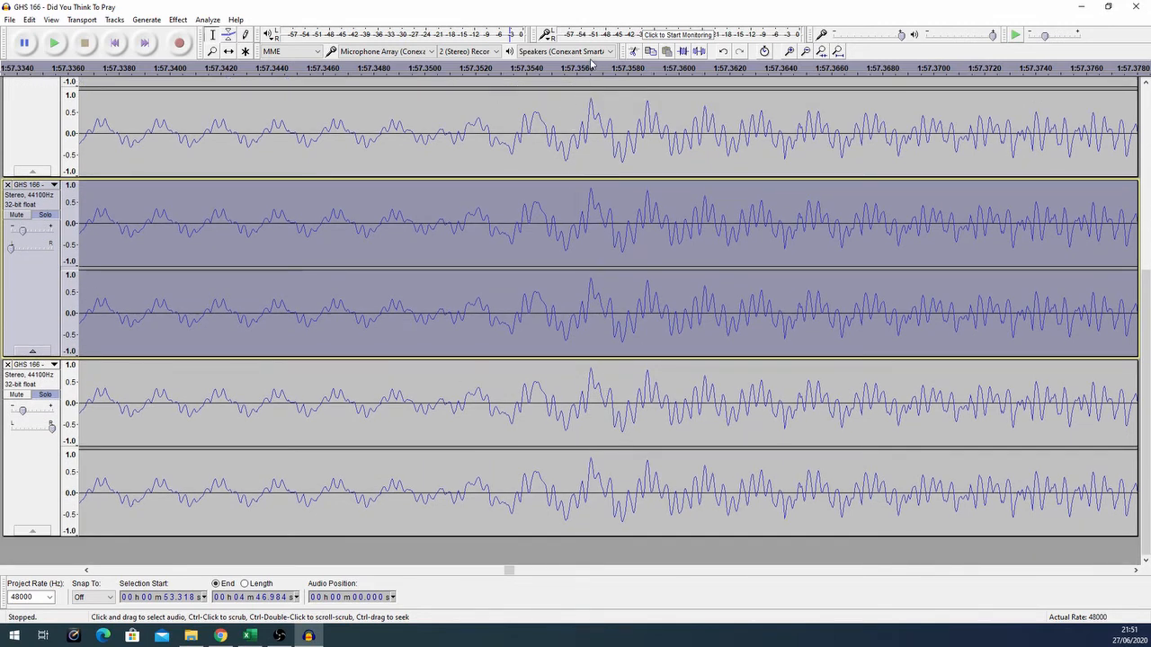
pyautogui.click(229, 53)
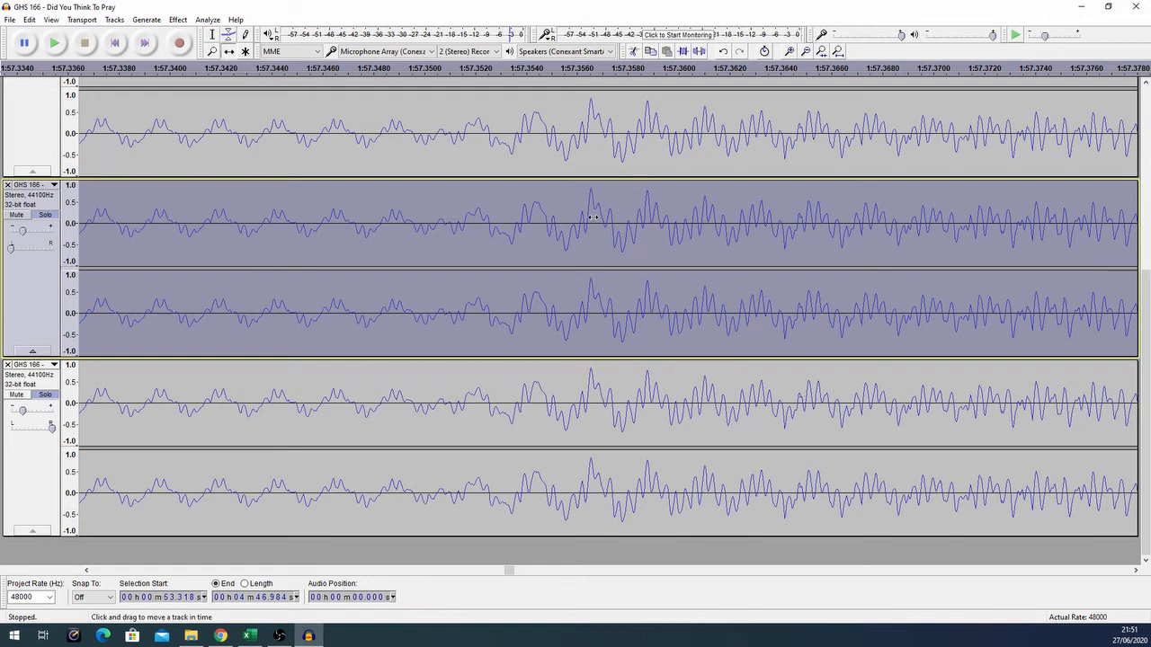
pyautogui.moveTo(590, 217); pyautogui.dragTo(483, 217)
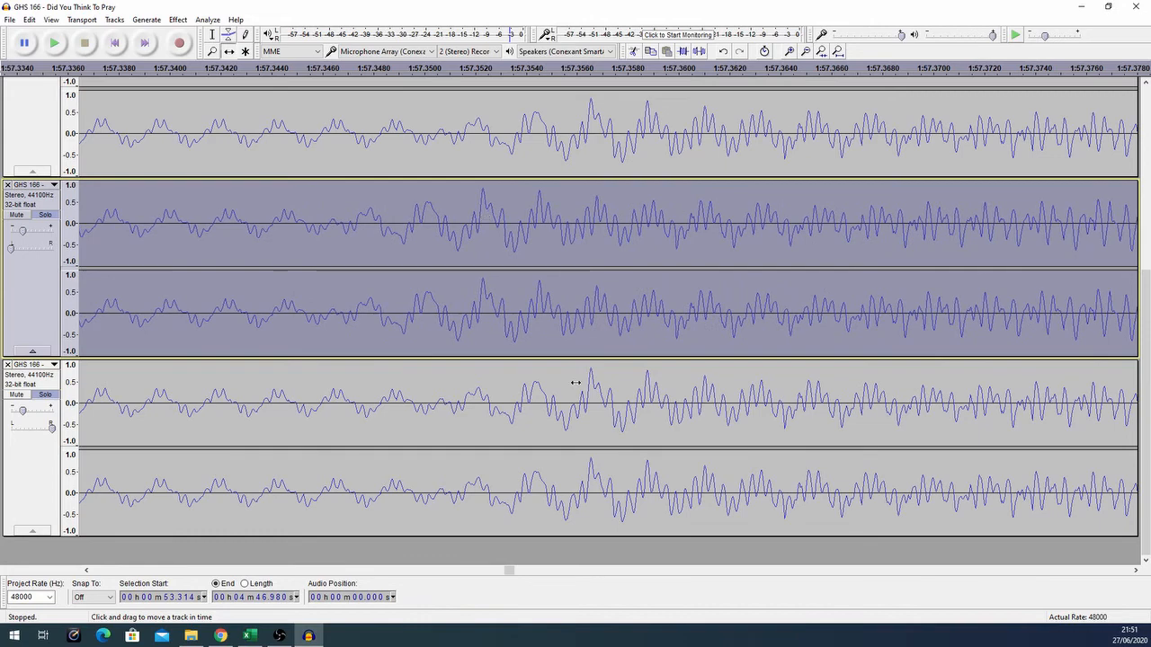
pyautogui.moveTo(577, 383); pyautogui.dragTo(695, 388)
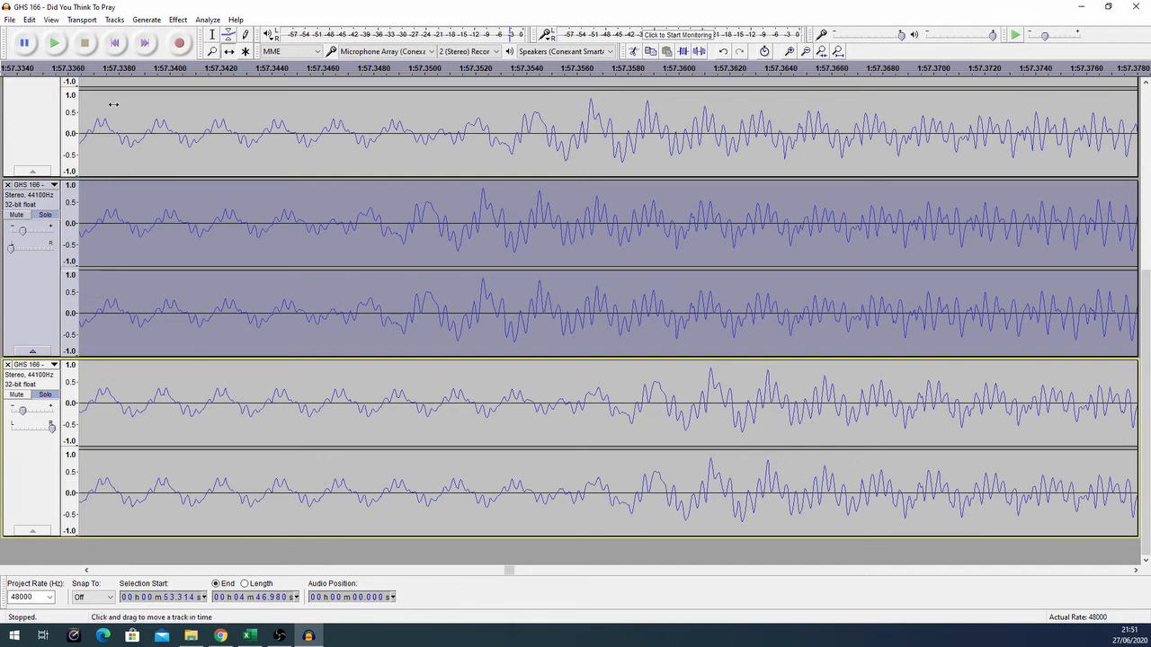
pyautogui.click(213, 38)
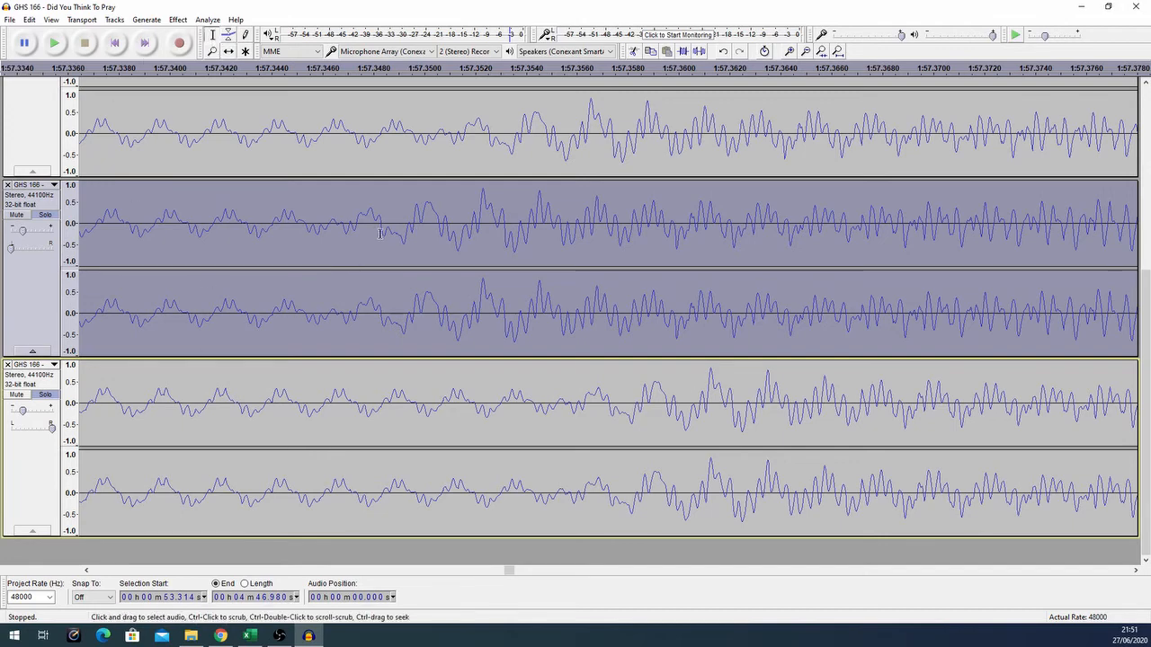
# Turn off solo on the instrumental and both panned vocal copies, leaving only the original centred vocals soloed.
pyautogui.scroll(-6, 380, 233)
pyautogui.scroll(-6, 381, 233)
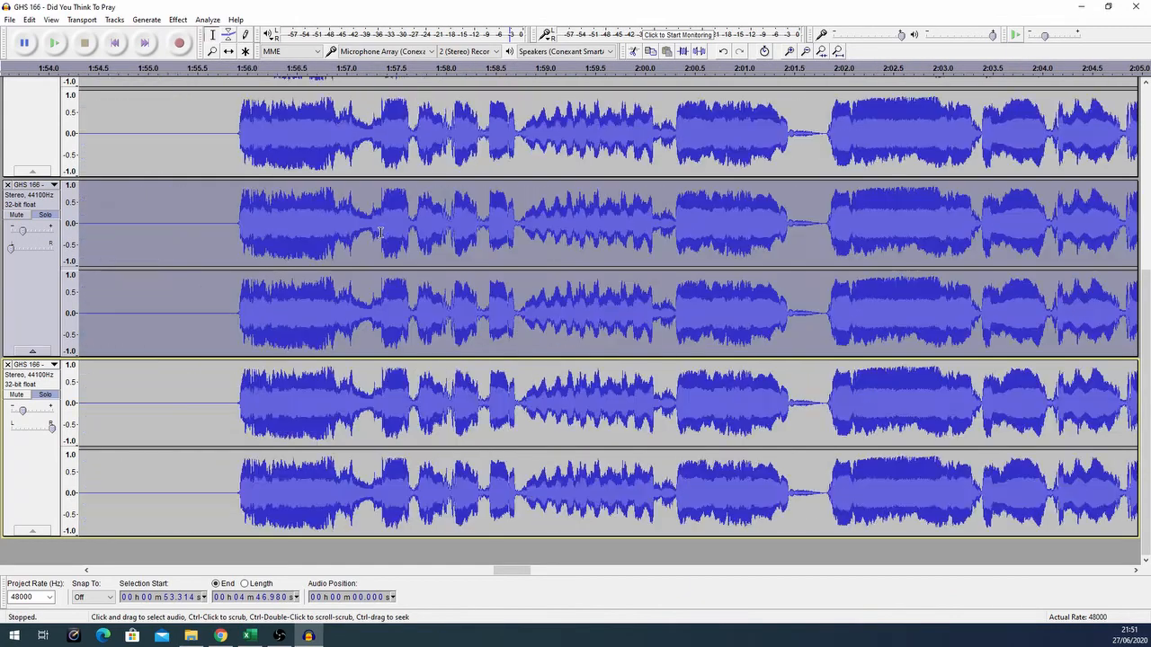
pyautogui.scroll(-1, 381, 233)
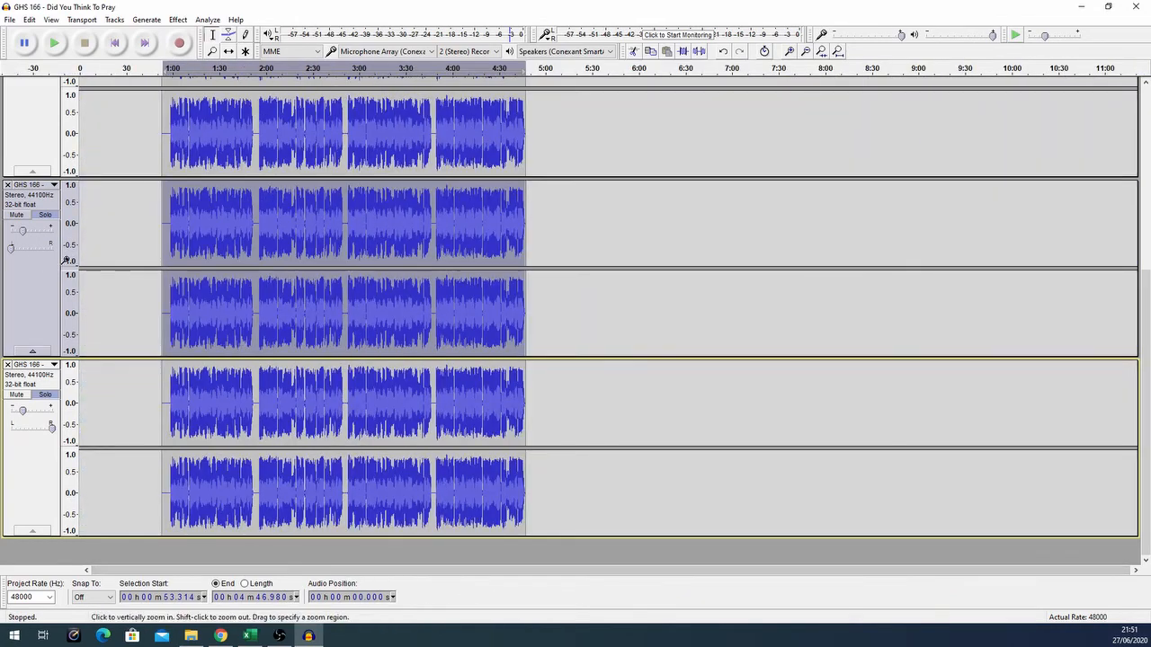
pyautogui.scroll(3, 235, 386)
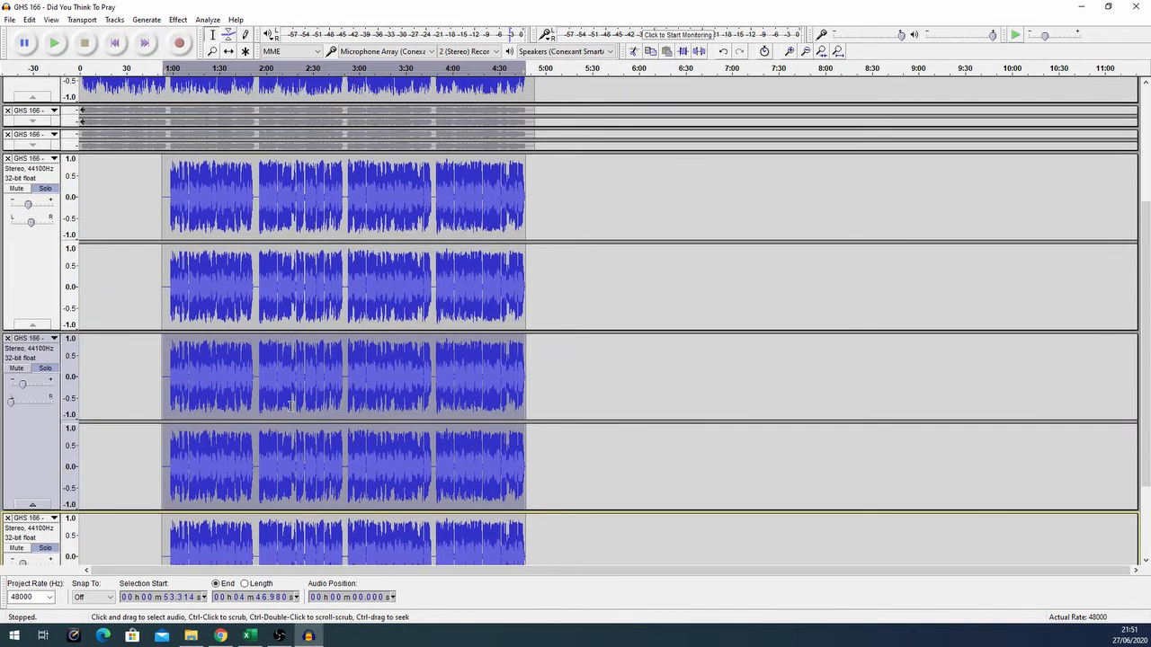
pyautogui.scroll(-3, 234, 386)
pyautogui.scroll(5, 188, 252)
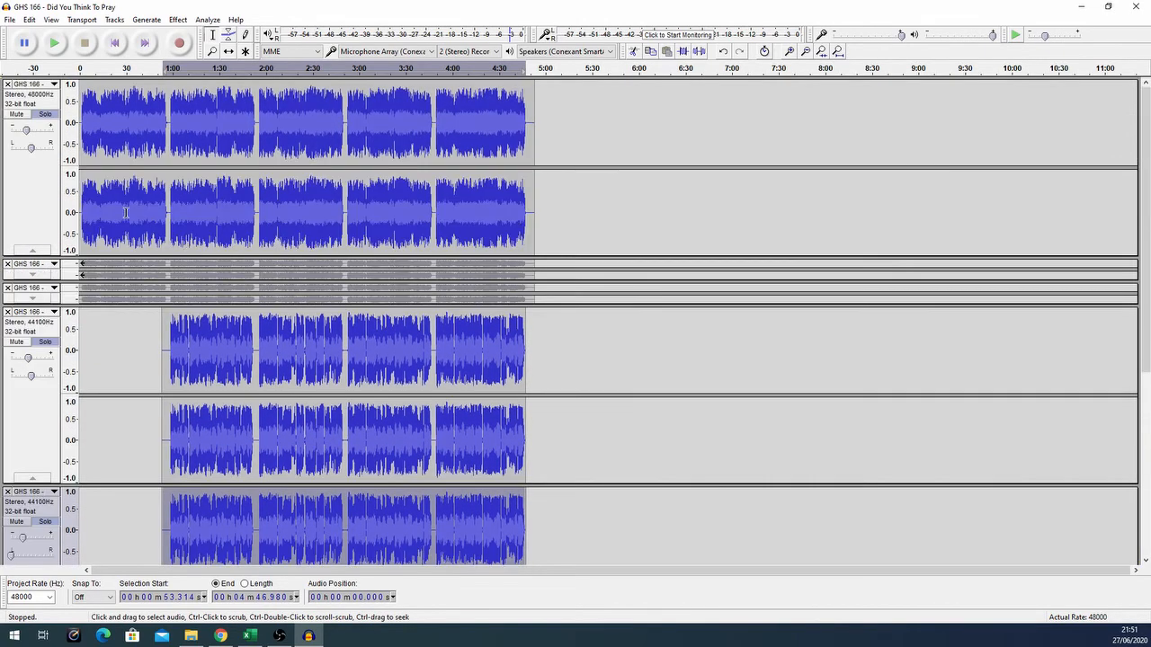
pyautogui.click(26, 115)
pyautogui.scroll(-4, 207, 186)
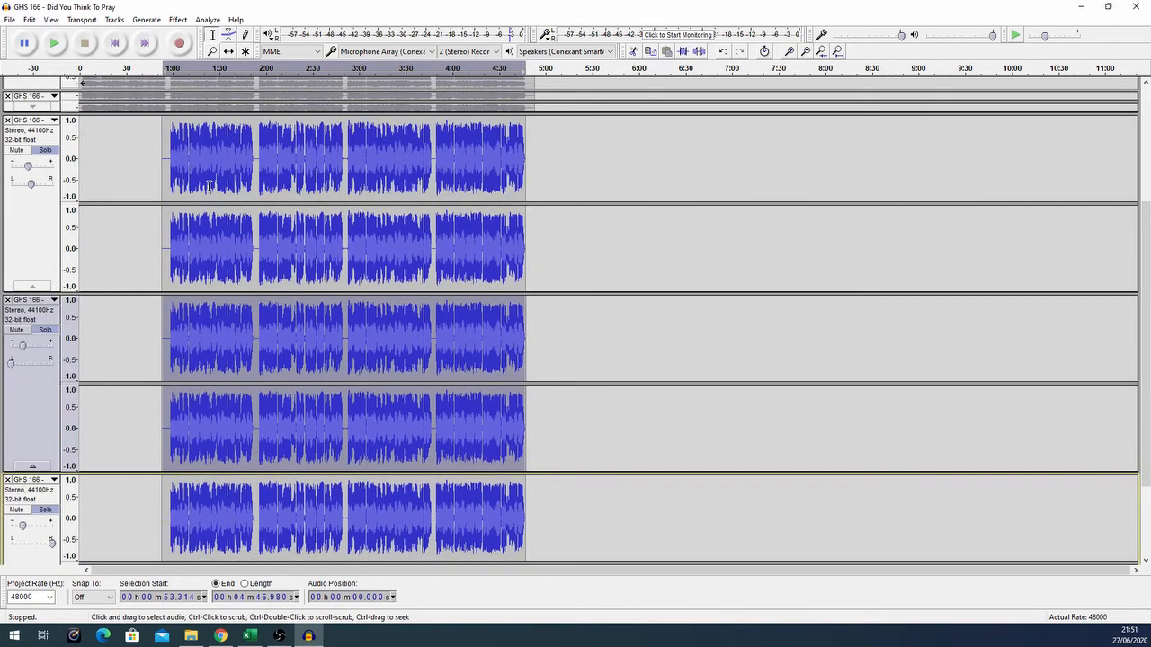
pyautogui.scroll(-3, 208, 189)
pyautogui.scroll(1, 75, 346)
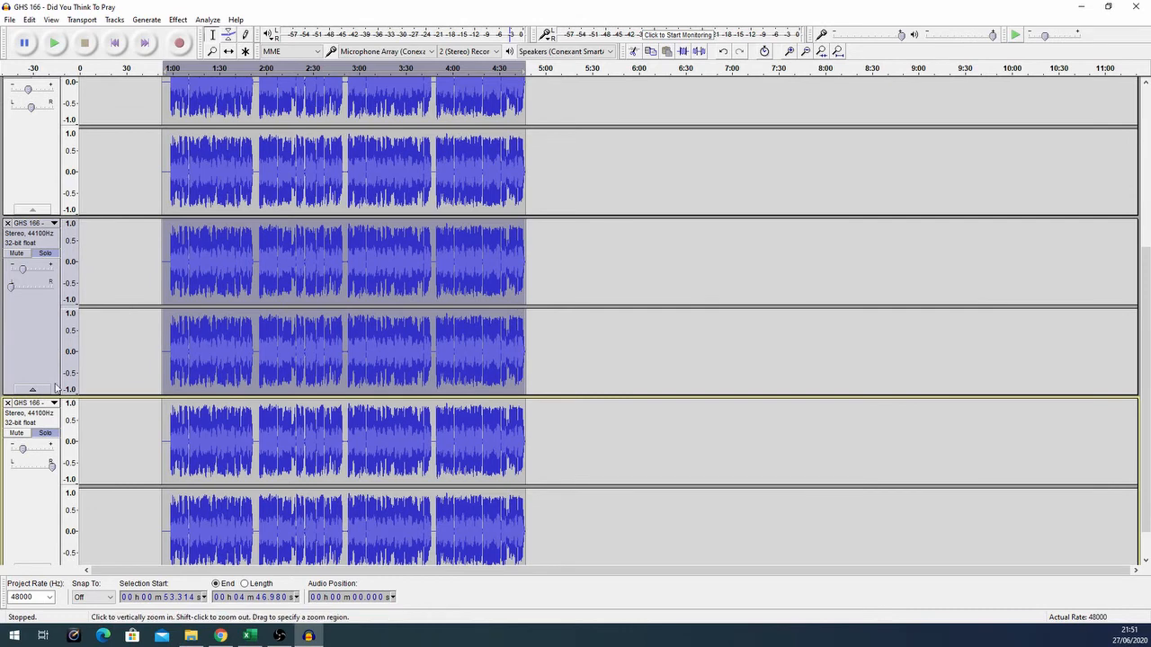
pyautogui.click(44, 434)
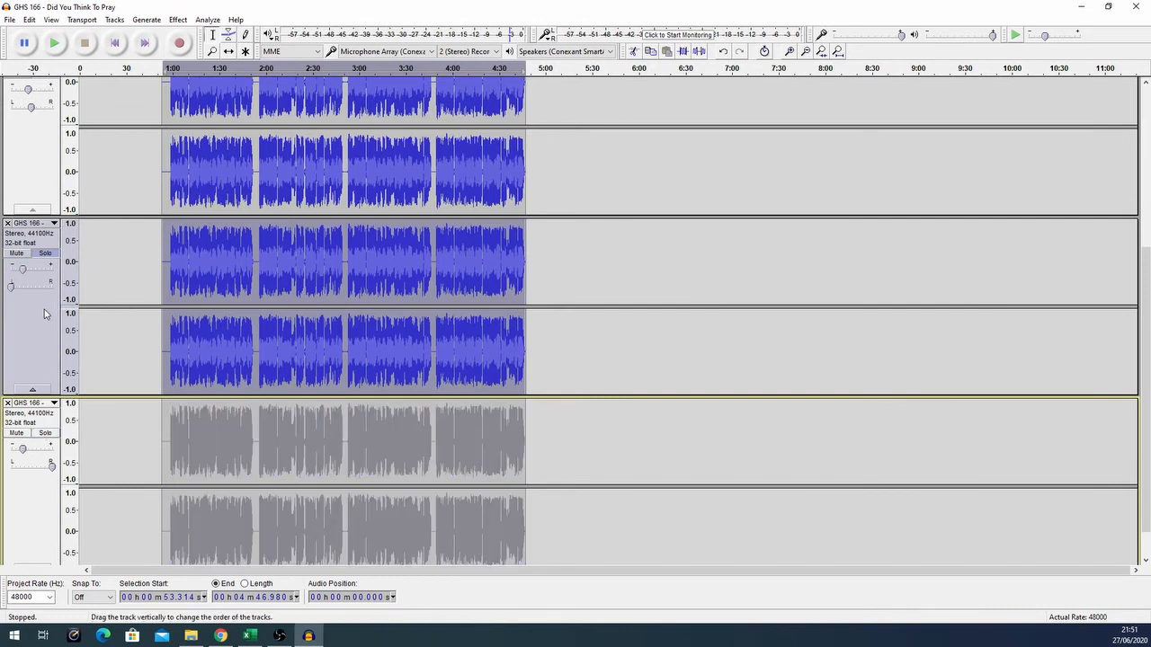
pyautogui.click(45, 255)
# Select the original vocals track and play a short passage of it on its own.
pyautogui.scroll(5, 251, 297)
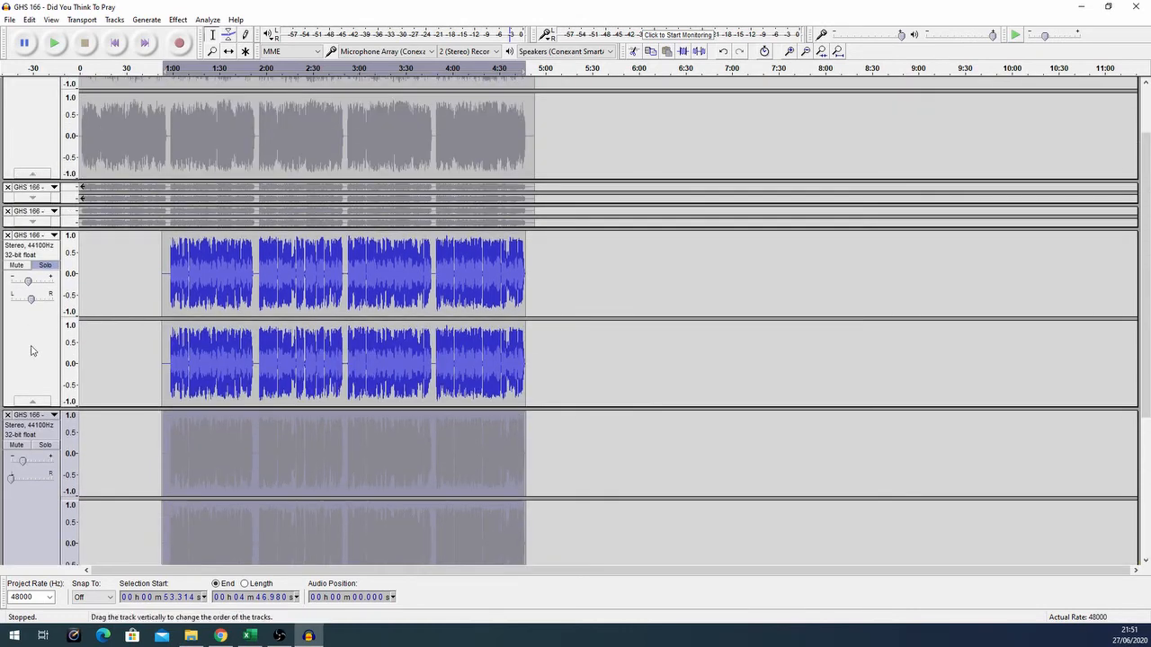
pyautogui.click(37, 349)
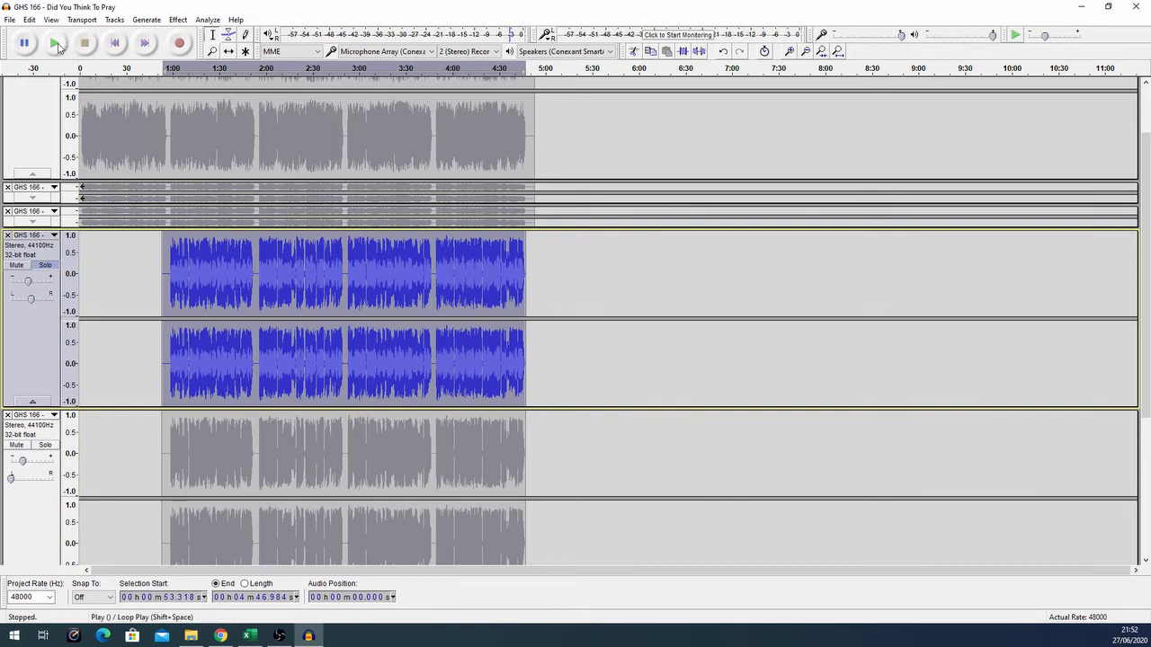
pyautogui.click(55, 43)
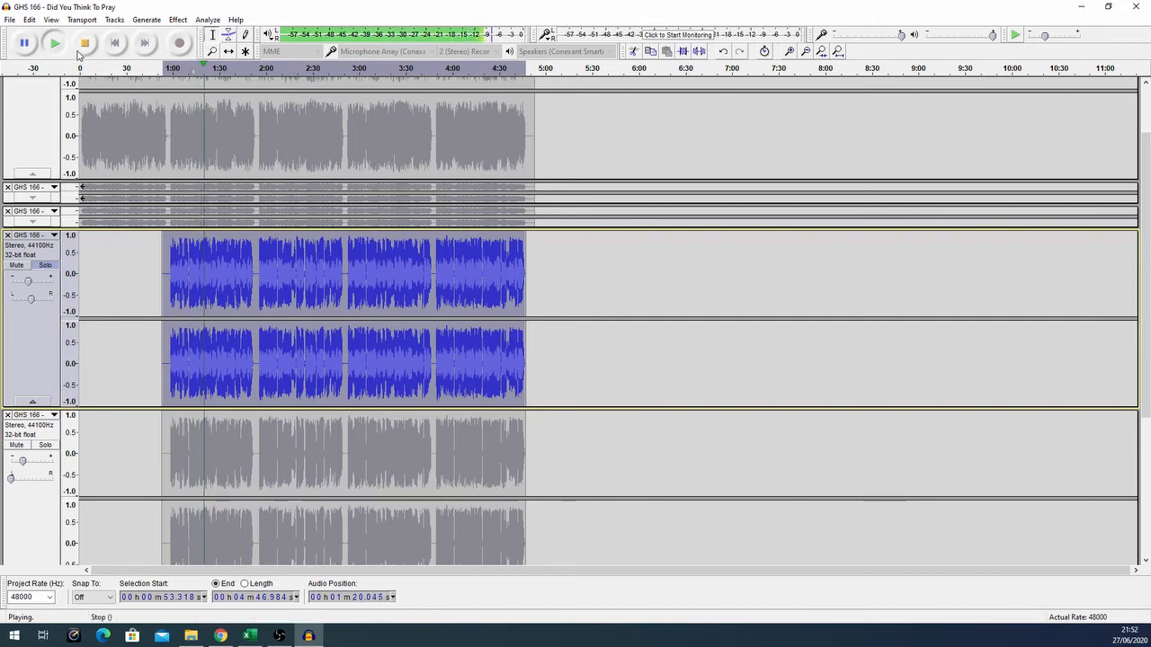
pyautogui.press('space')
# Solo both panned vocal copies again and play them together with the original vocals from about 1:15.
pyautogui.scroll(-5, 12, 225)
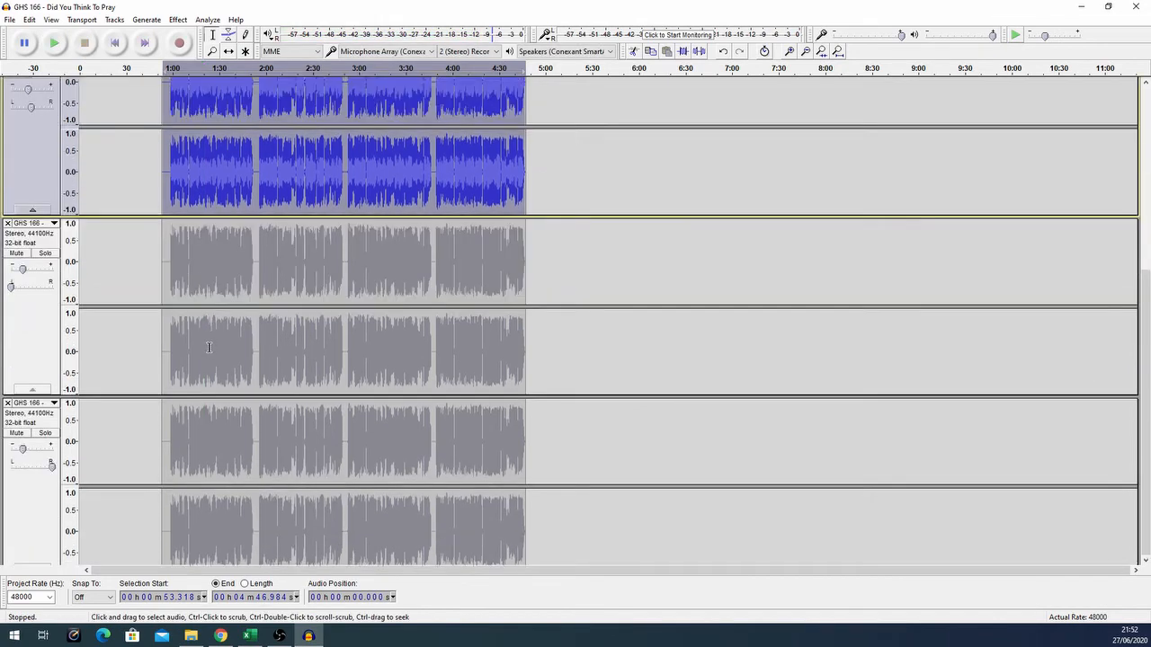
pyautogui.scroll(3, 39, 218)
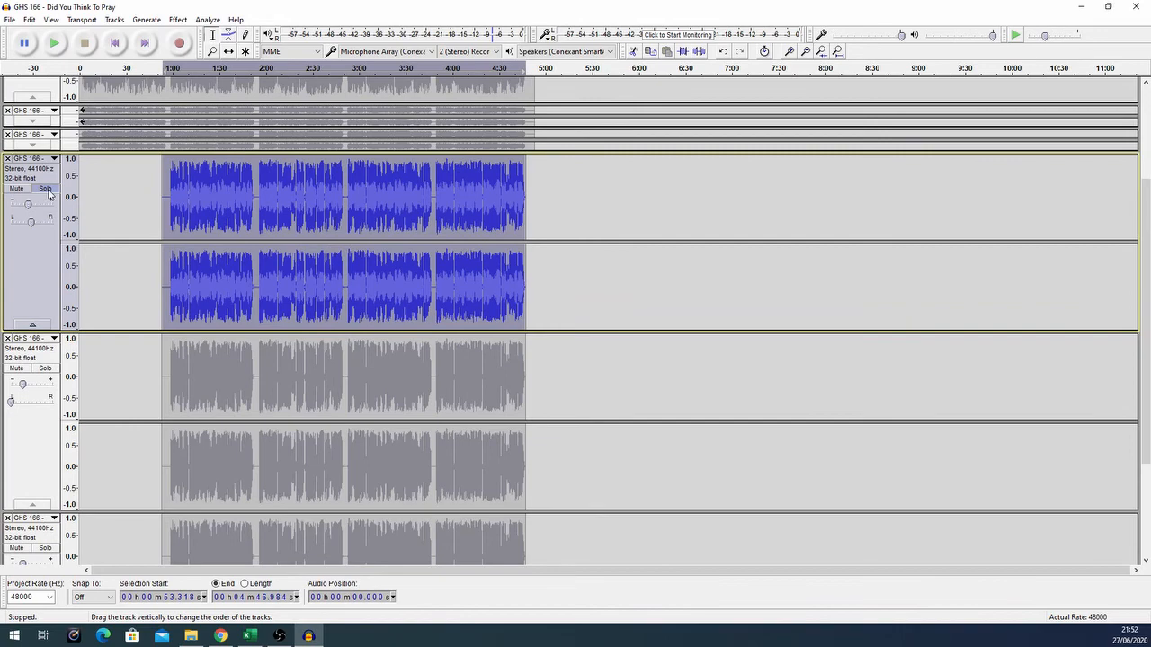
pyautogui.keyDown('ctrl'); pyautogui.click(144, 369); pyautogui.keyUp('ctrl')
pyautogui.scroll(-3, 57, 439)
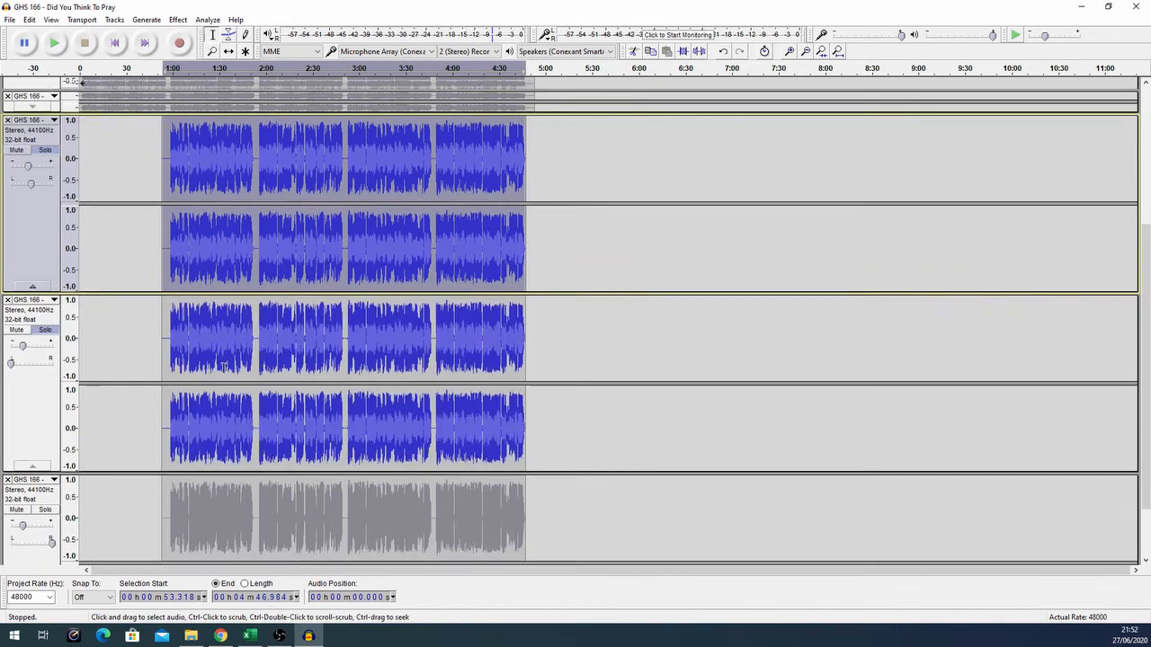
pyautogui.click(45, 396)
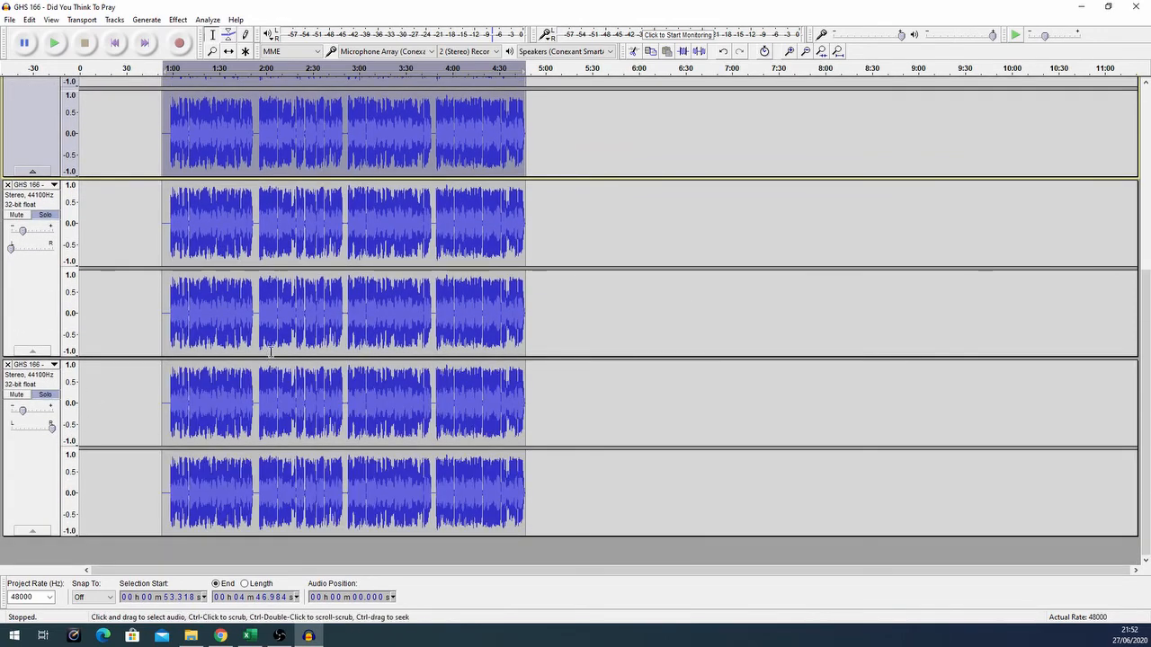
pyautogui.scroll(1, 270, 349)
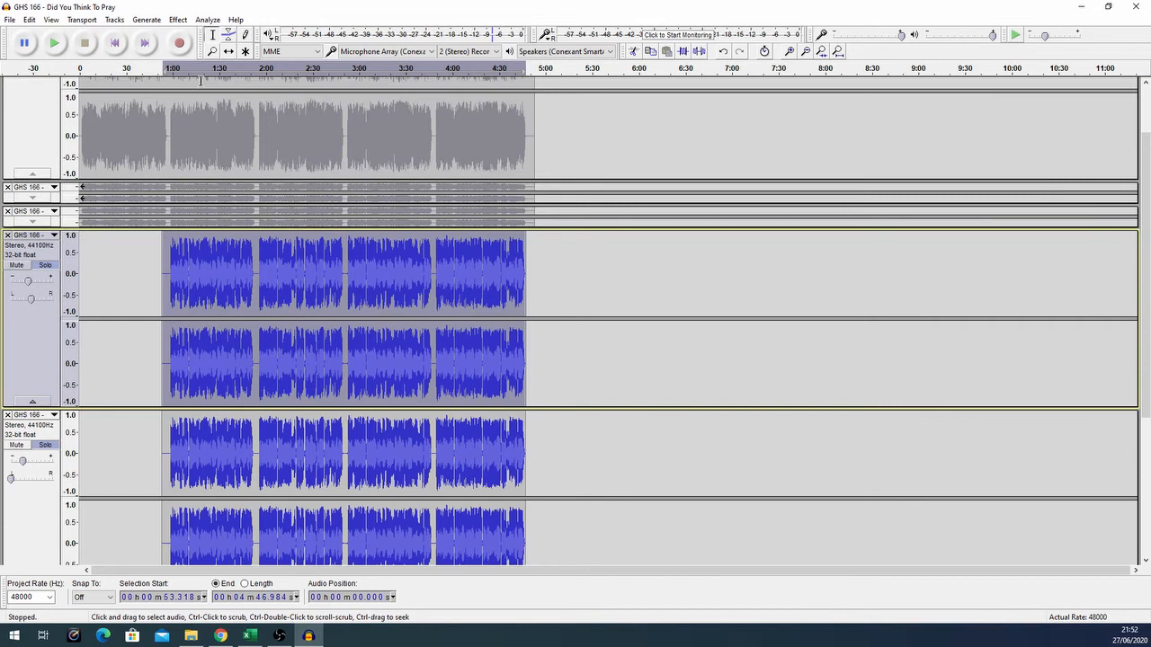
pyautogui.click(196, 68)
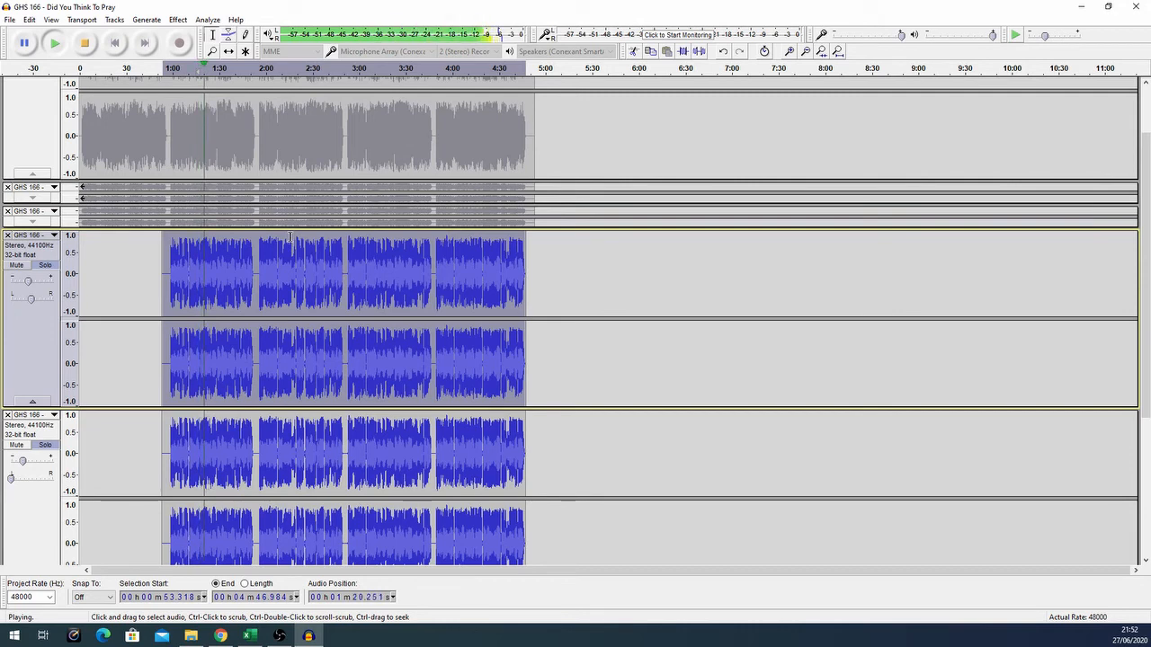
# Try different gain levels on the two panned vocal copies while the soloed vocals play, and stop playback.
pyautogui.scroll(-4, 34, 435)
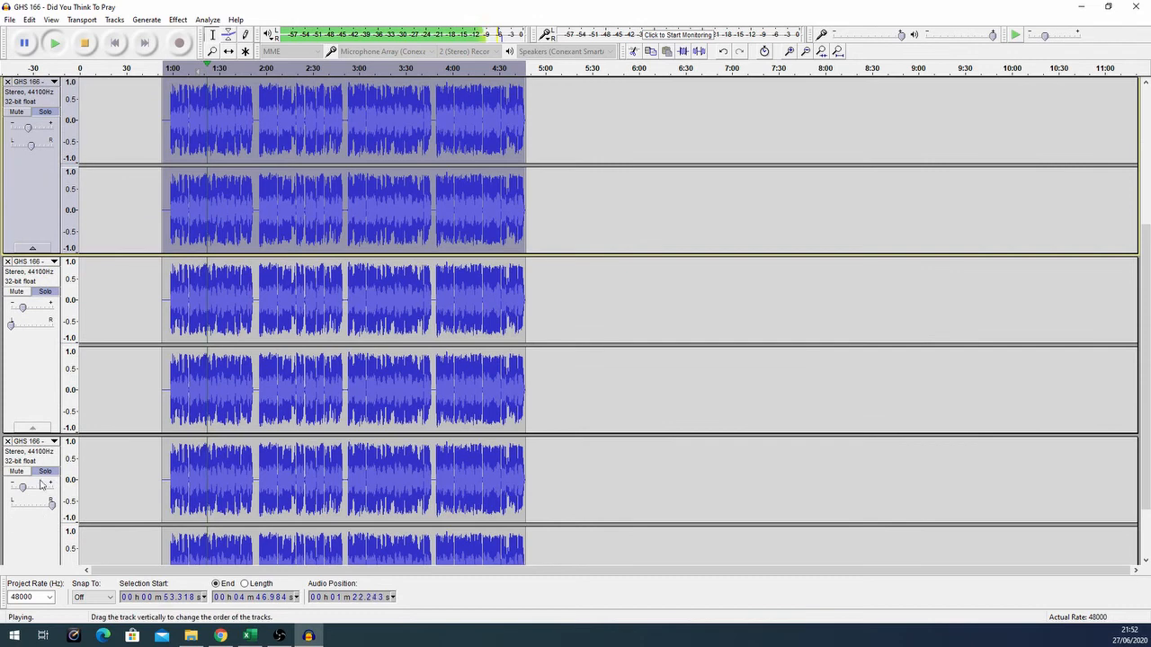
pyautogui.moveTo(23, 488); pyautogui.dragTo(28, 486)
pyautogui.moveTo(24, 308); pyautogui.dragTo(26, 310)
pyautogui.moveTo(25, 490)
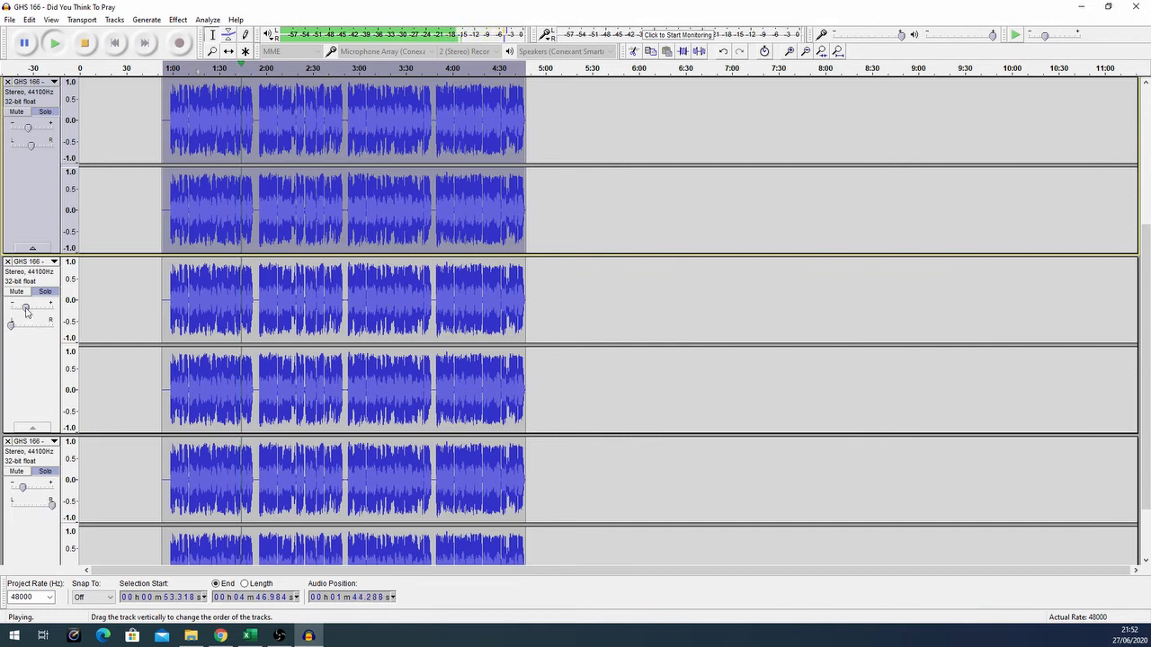
pyautogui.moveTo(27, 311)
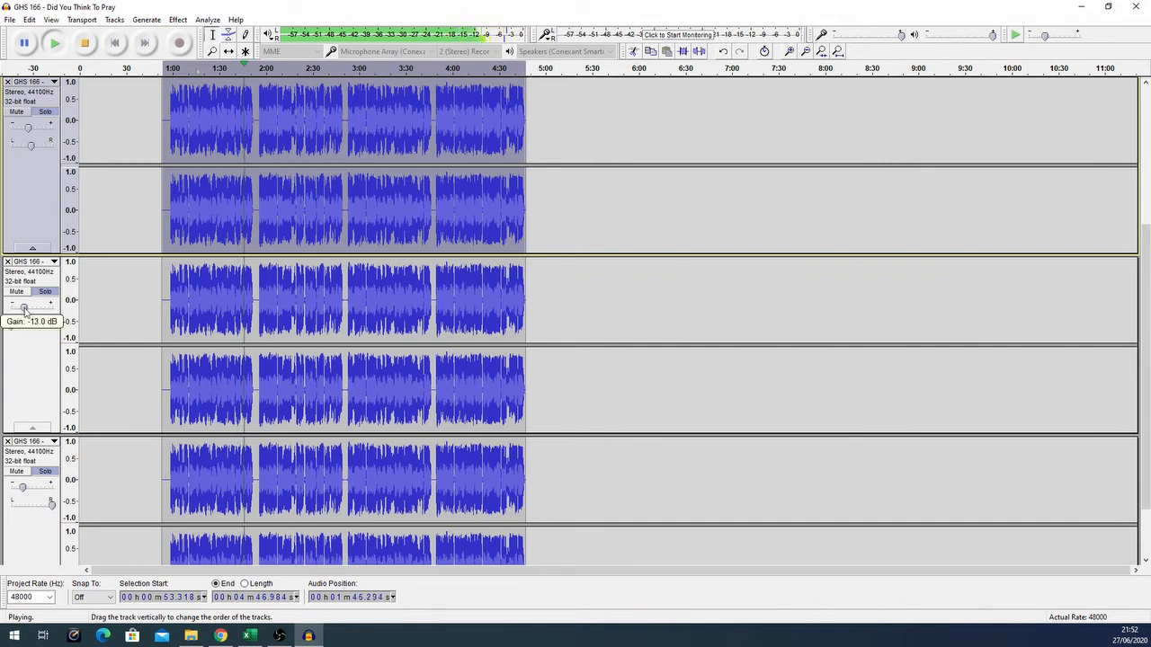
pyautogui.moveTo(26, 310); pyautogui.dragTo(22, 310)
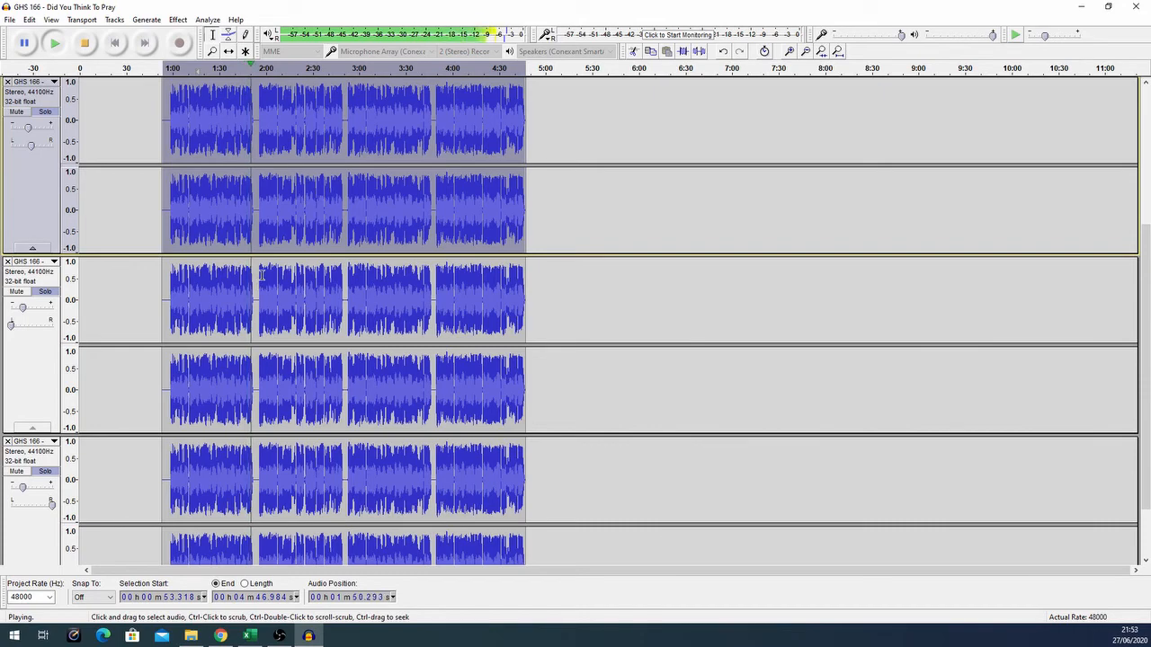
pyautogui.scroll(6, 272, 276)
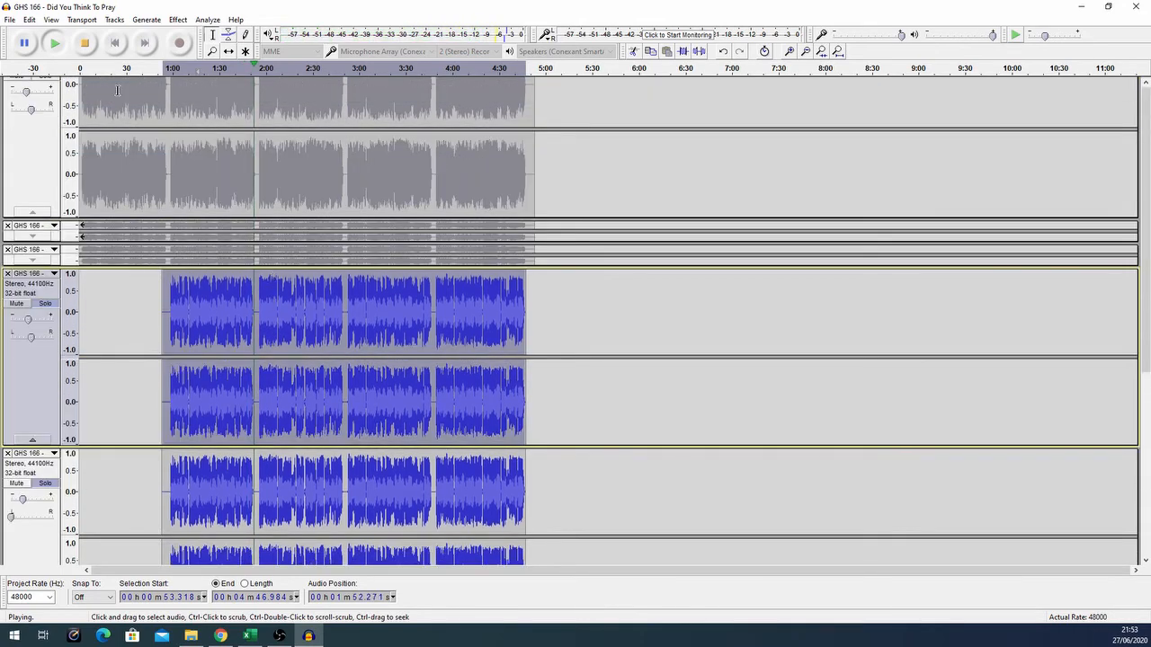
pyautogui.press('space')
# Turn off solo on the original vocals and both panned copies so the full mix can be heard.
pyautogui.scroll(-6, 239, 340)
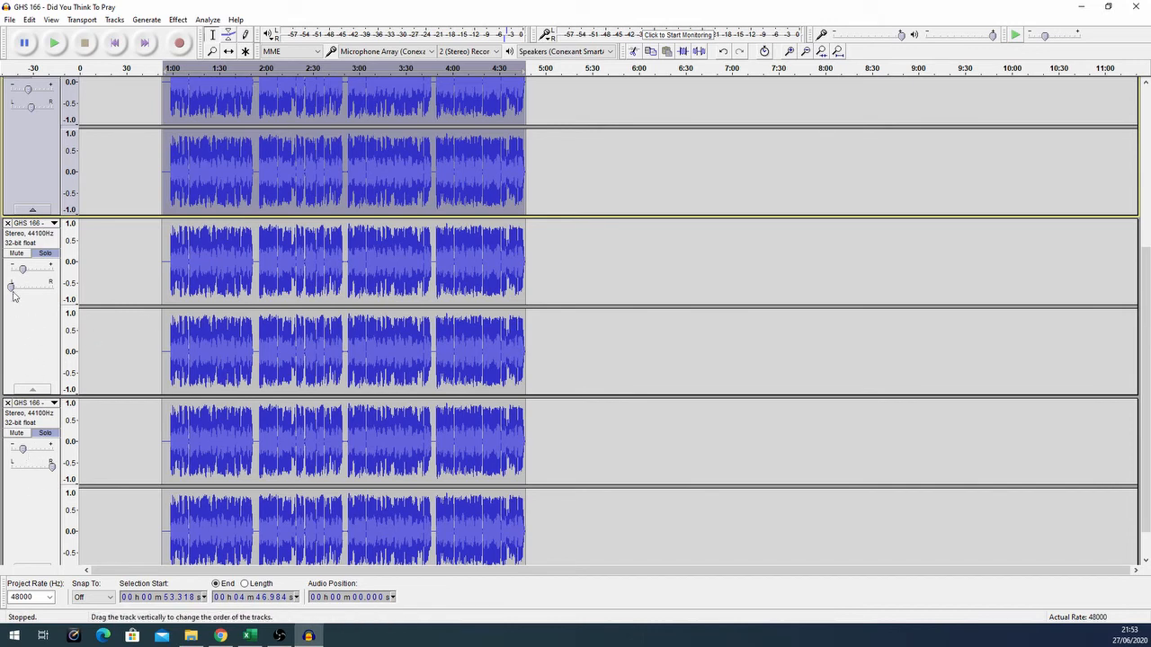
pyautogui.scroll(6, 28, 331)
pyautogui.scroll(2, 27, 332)
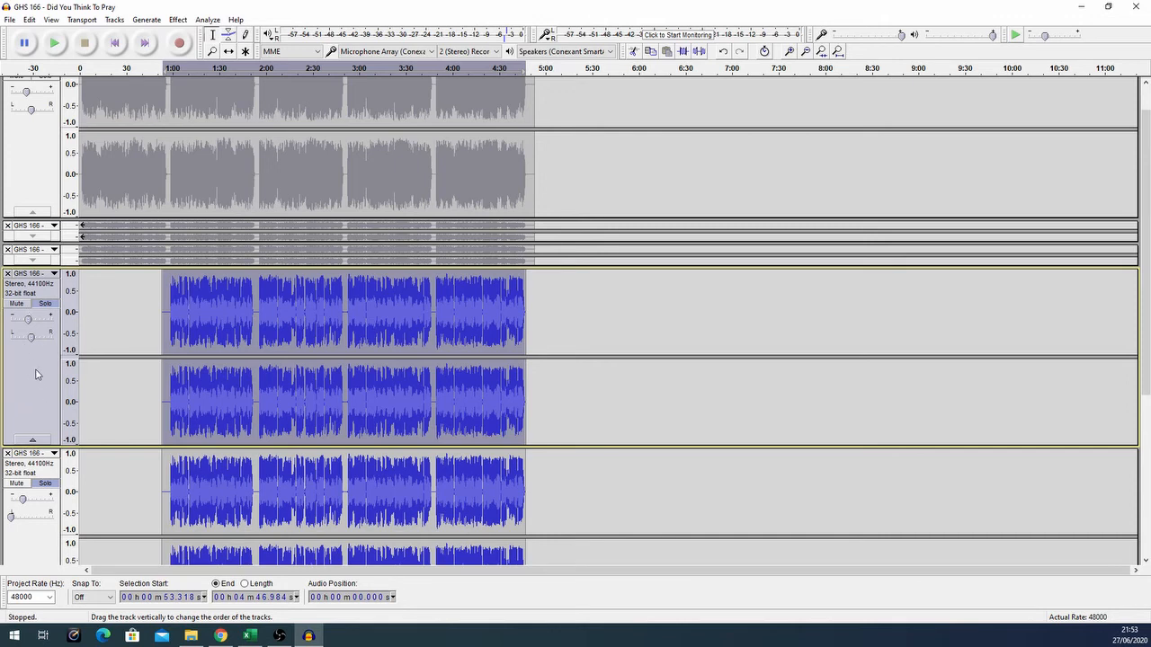
pyautogui.click(44, 304)
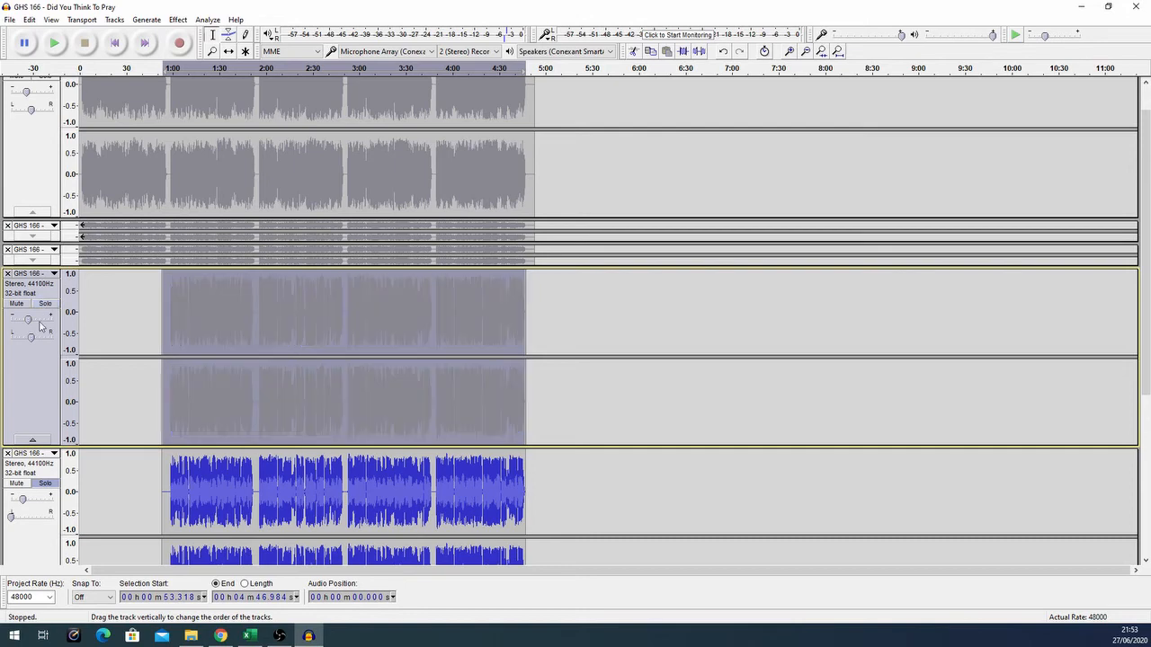
pyautogui.click(45, 482)
pyautogui.scroll(-5, 46, 432)
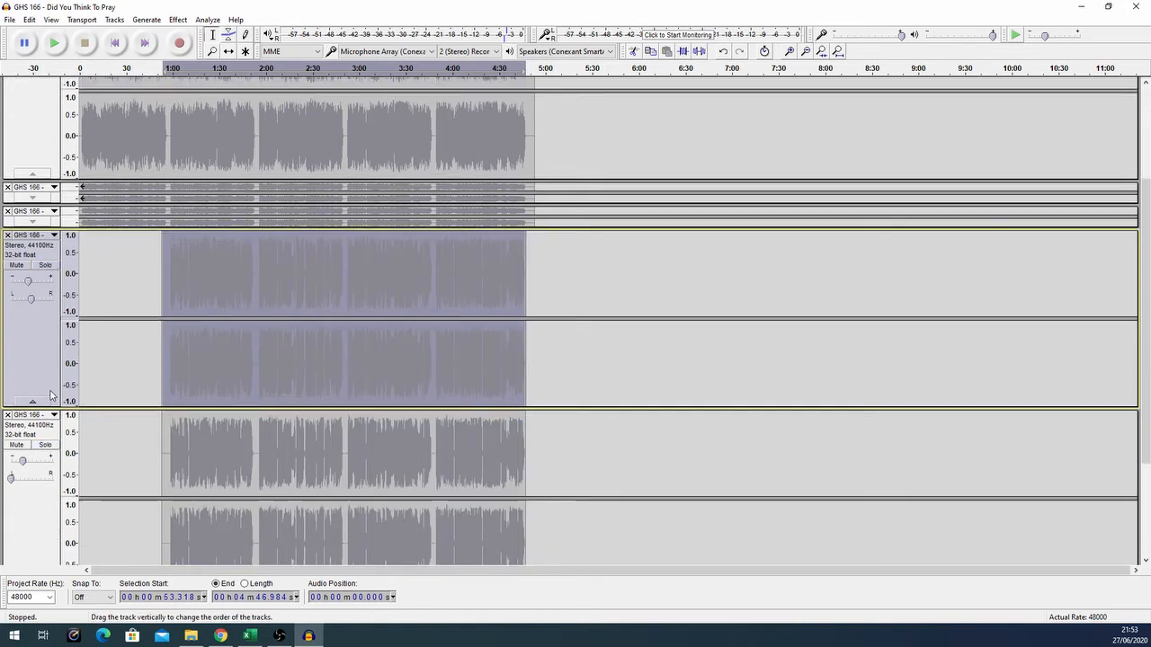
pyautogui.click(45, 395)
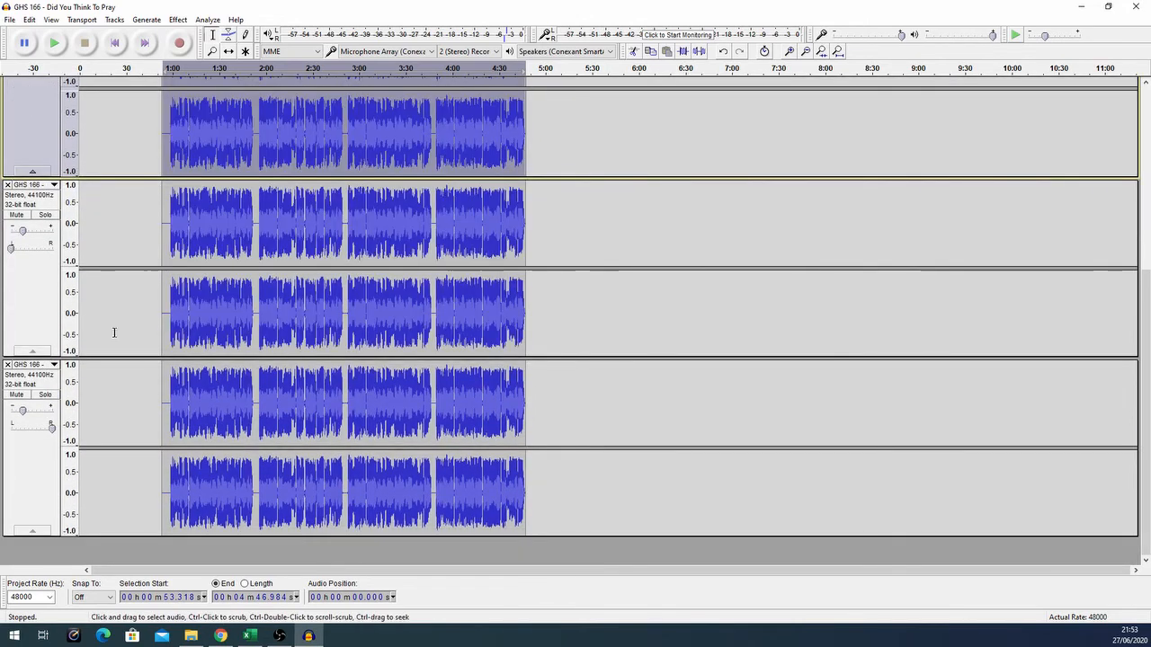
# Expand the two collapsed panned instrumental copies to full track height.
pyautogui.scroll(5, 113, 329)
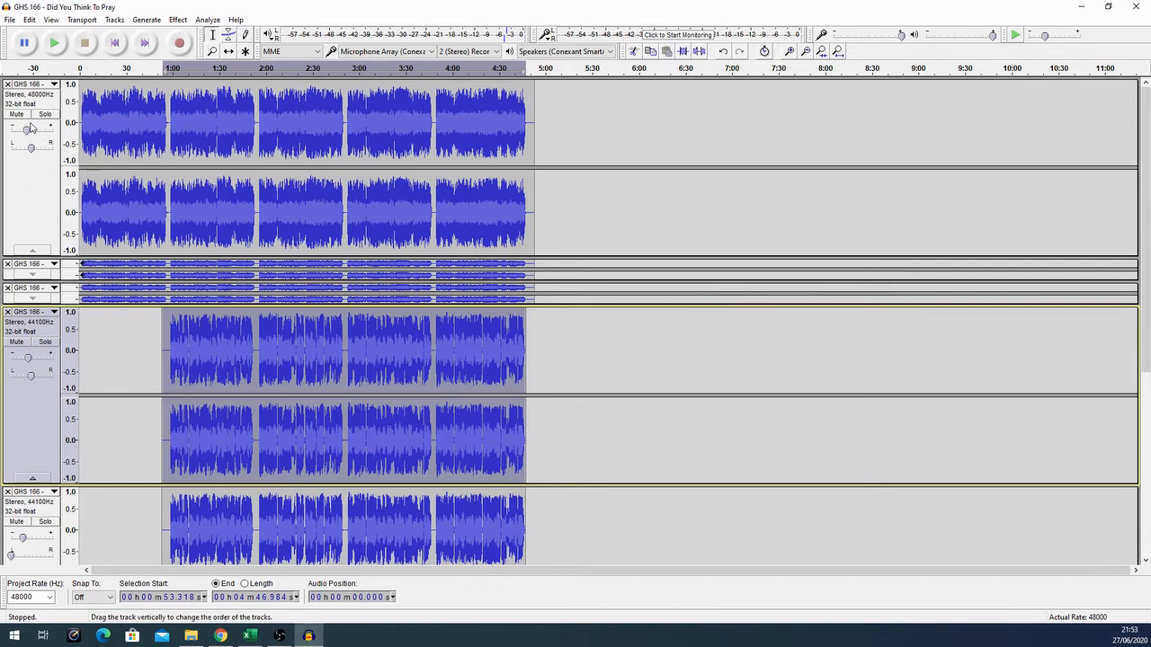
pyautogui.click(33, 275)
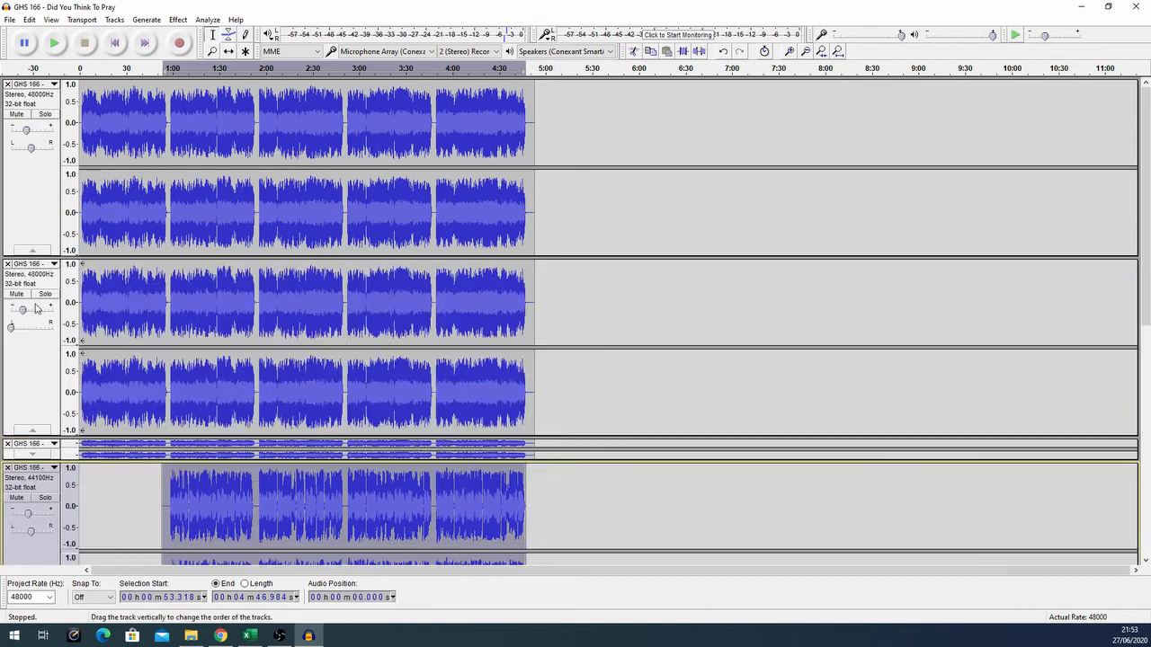
pyautogui.click(36, 456)
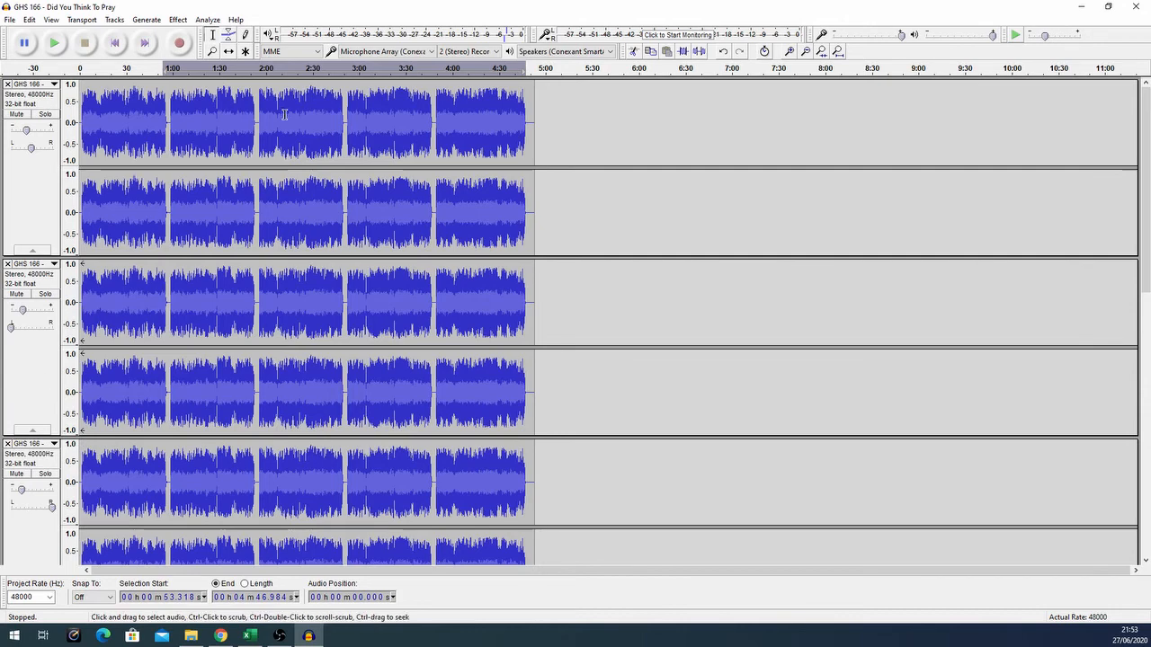
# Select the panned vocal copies and the instrumental tracks in turn to inspect their start-time offsets.
pyautogui.scroll(-5, 220, 316)
pyautogui.scroll(-10, 225, 183)
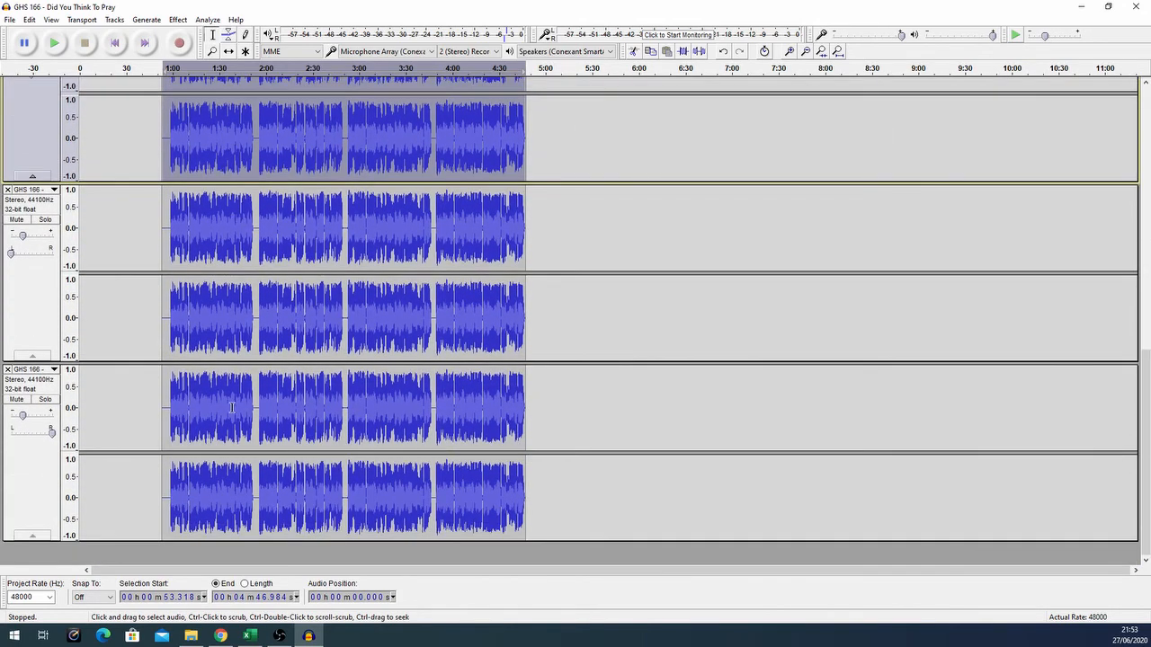
pyautogui.scroll(2, 250, 155)
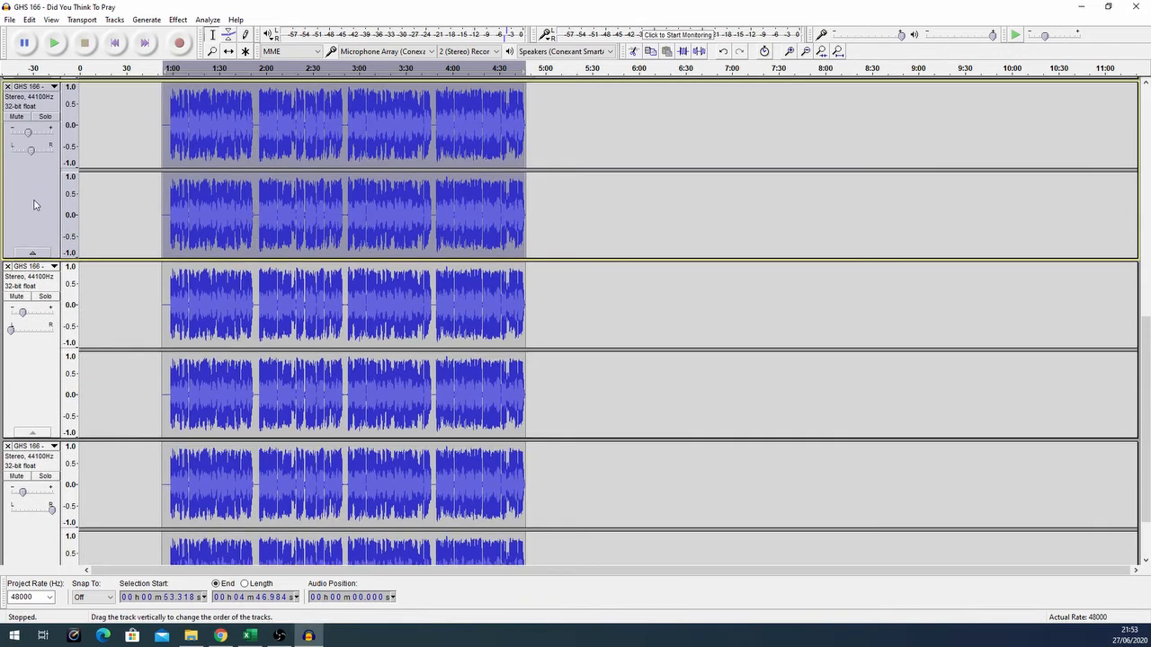
pyautogui.click(20, 435)
pyautogui.click(28, 534)
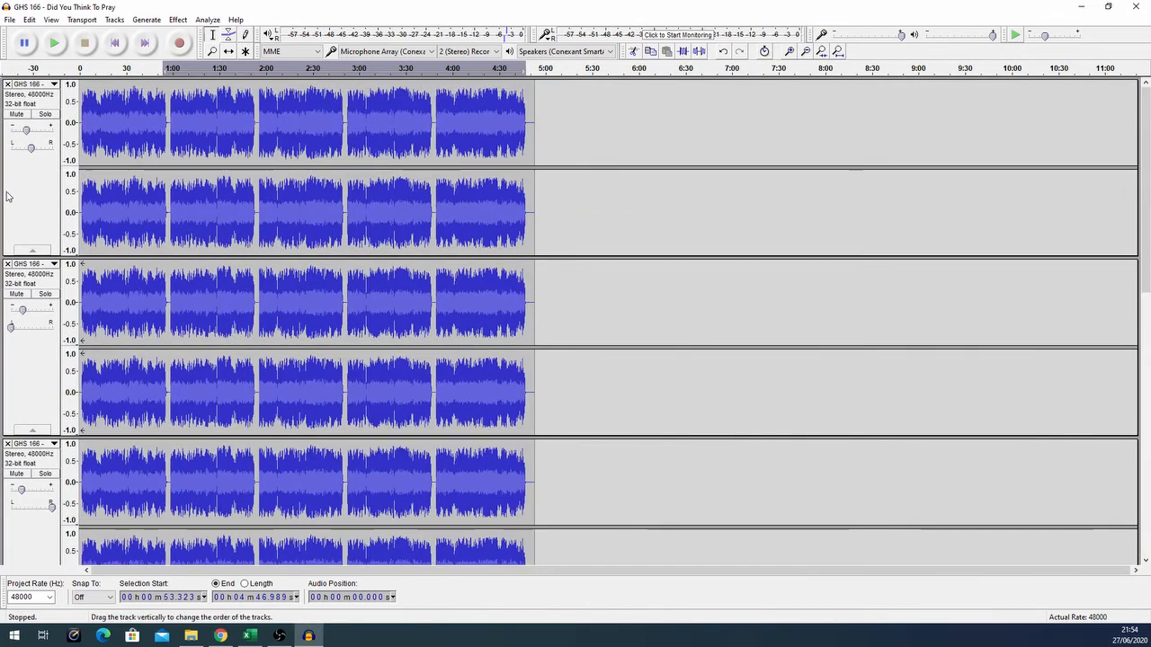
pyautogui.click(8, 197)
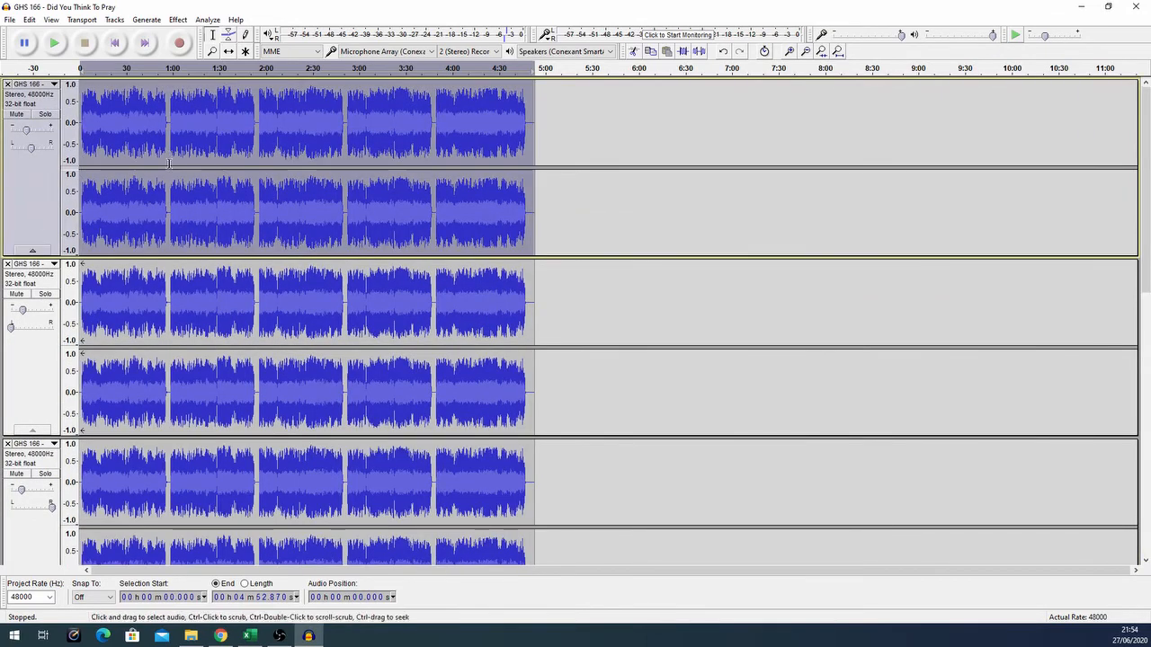
pyautogui.scroll(-2, 88, 270)
pyautogui.click(27, 310)
pyautogui.click(34, 452)
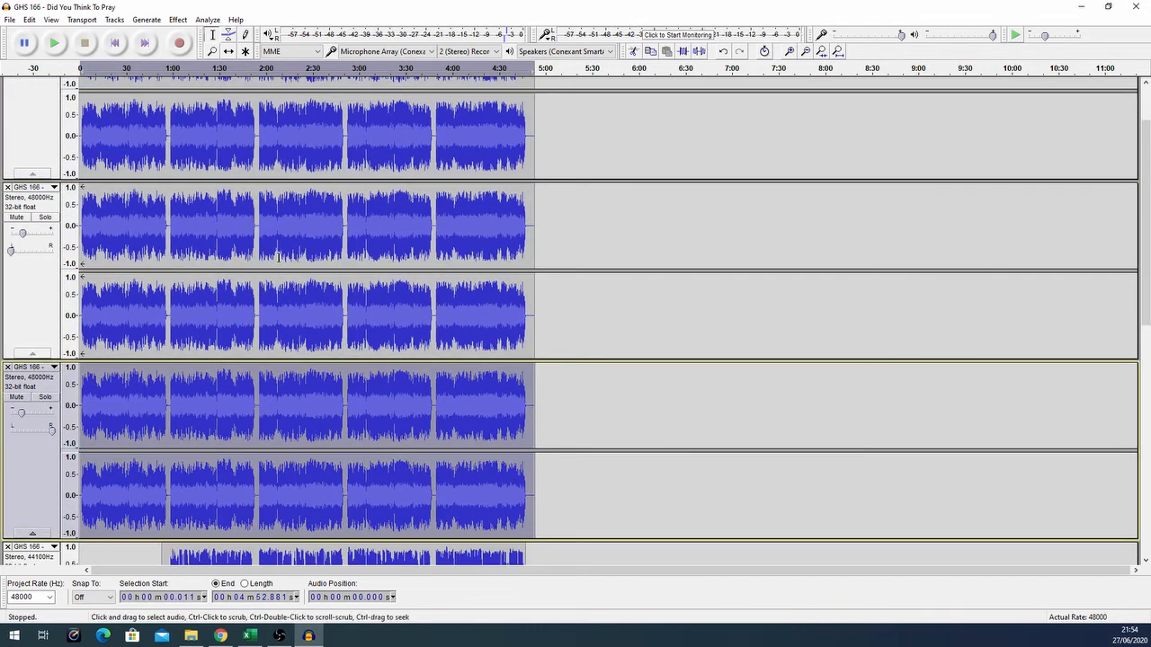
pyautogui.scroll(-1, 34, 451)
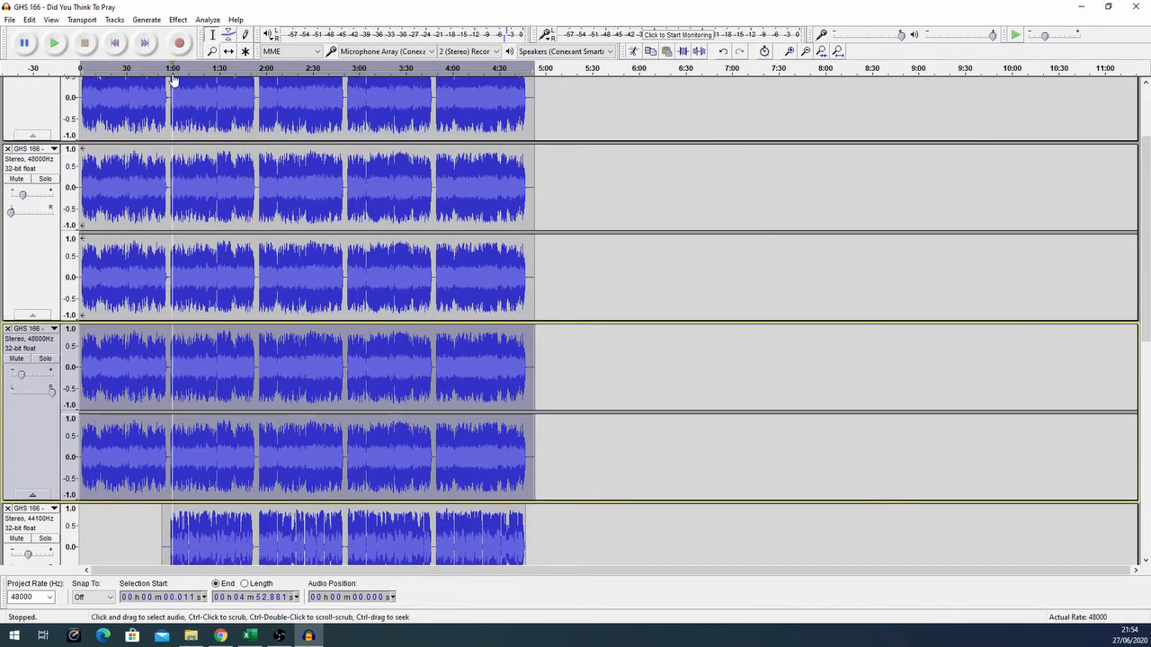
# Play the full mix from near the start and again from about 1:00 to audition it, and stop playback.
pyautogui.click(94, 70)
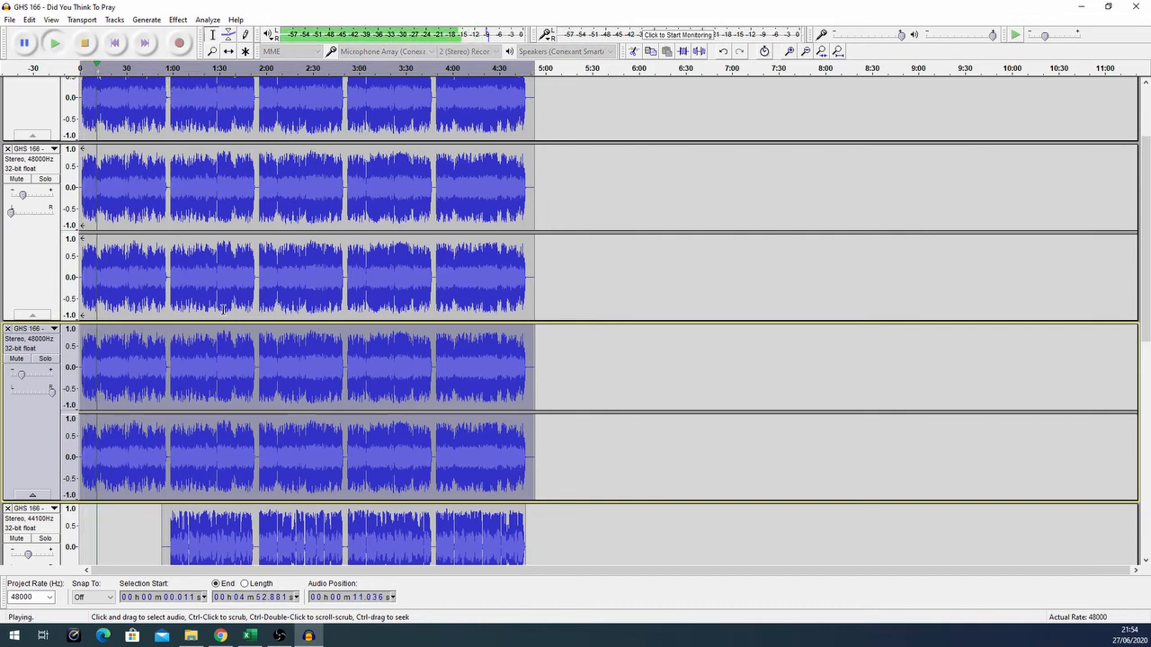
pyautogui.click(171, 69)
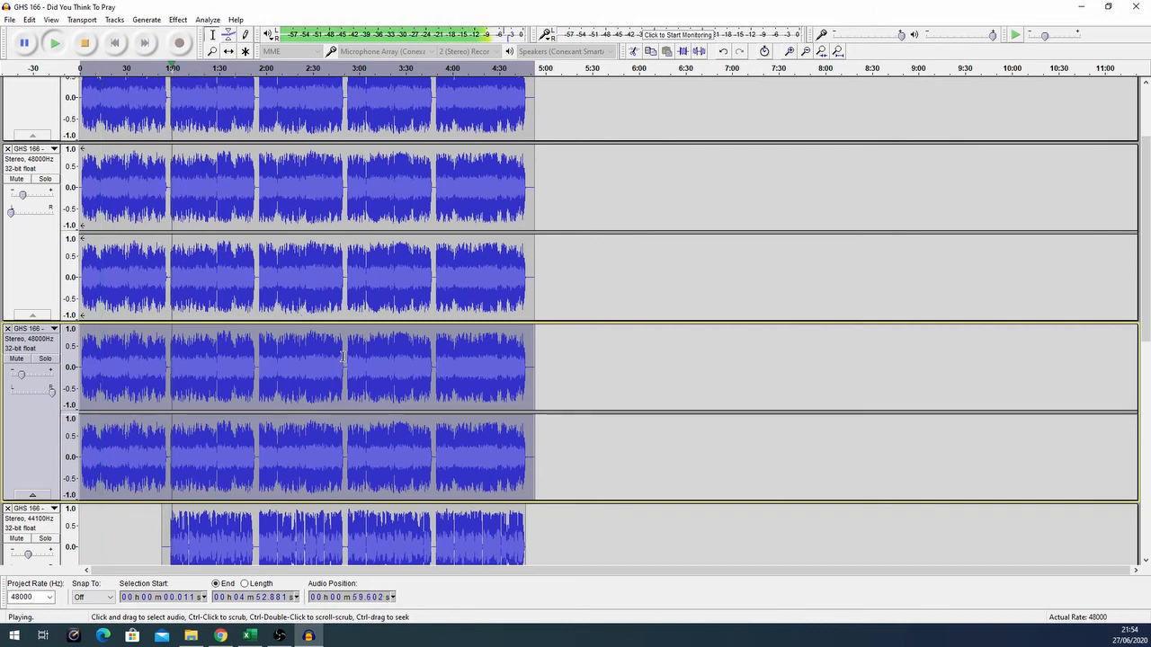
pyautogui.scroll(-5, 340, 369)
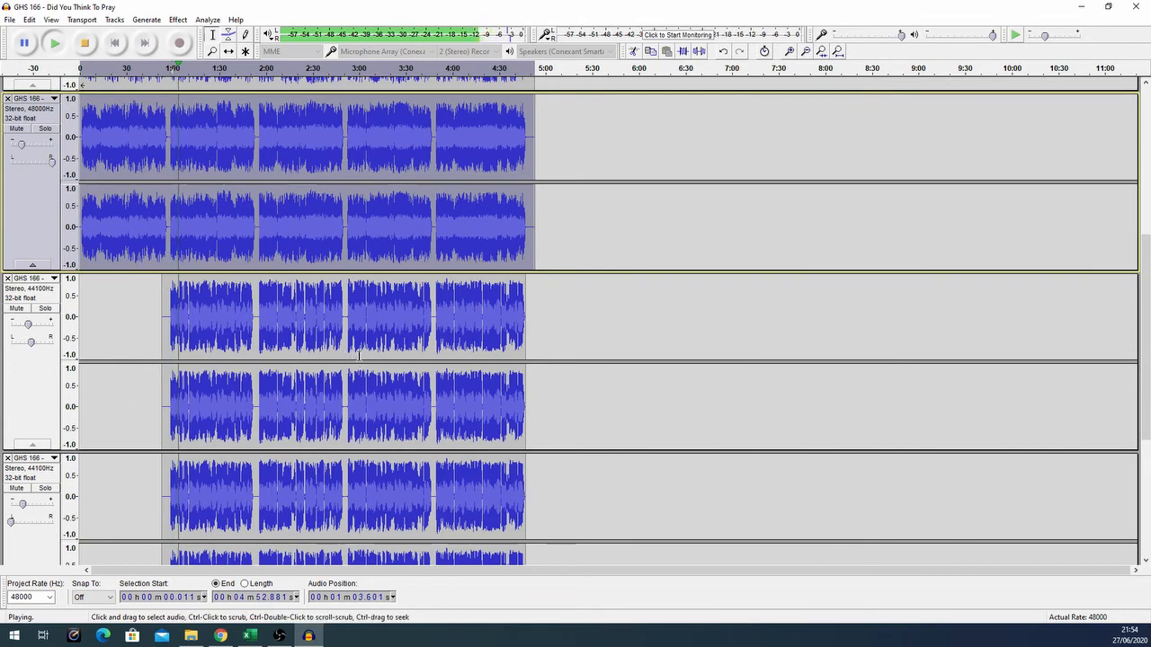
pyautogui.scroll(1, 358, 356)
pyautogui.scroll(6, 358, 356)
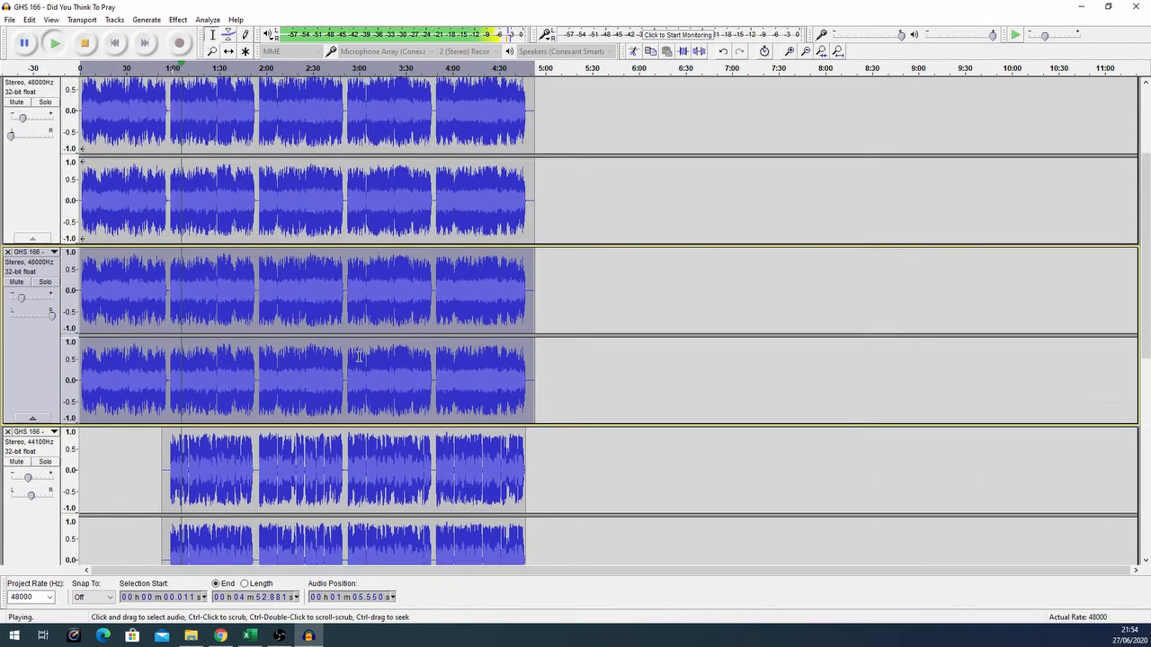
pyautogui.scroll(2, 358, 356)
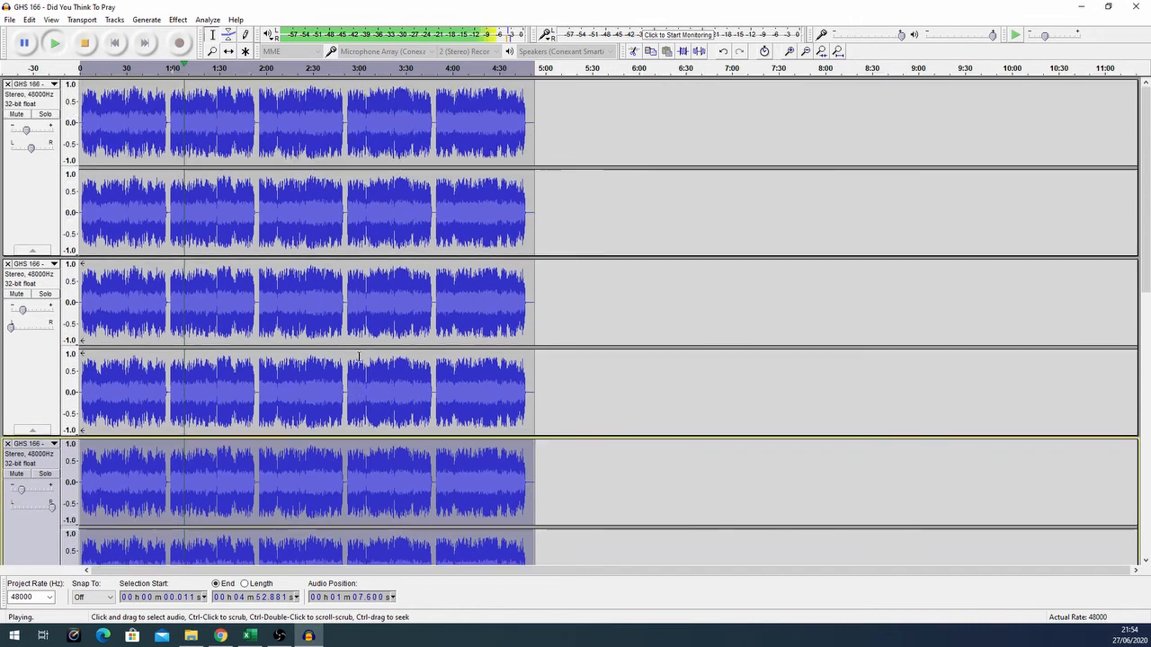
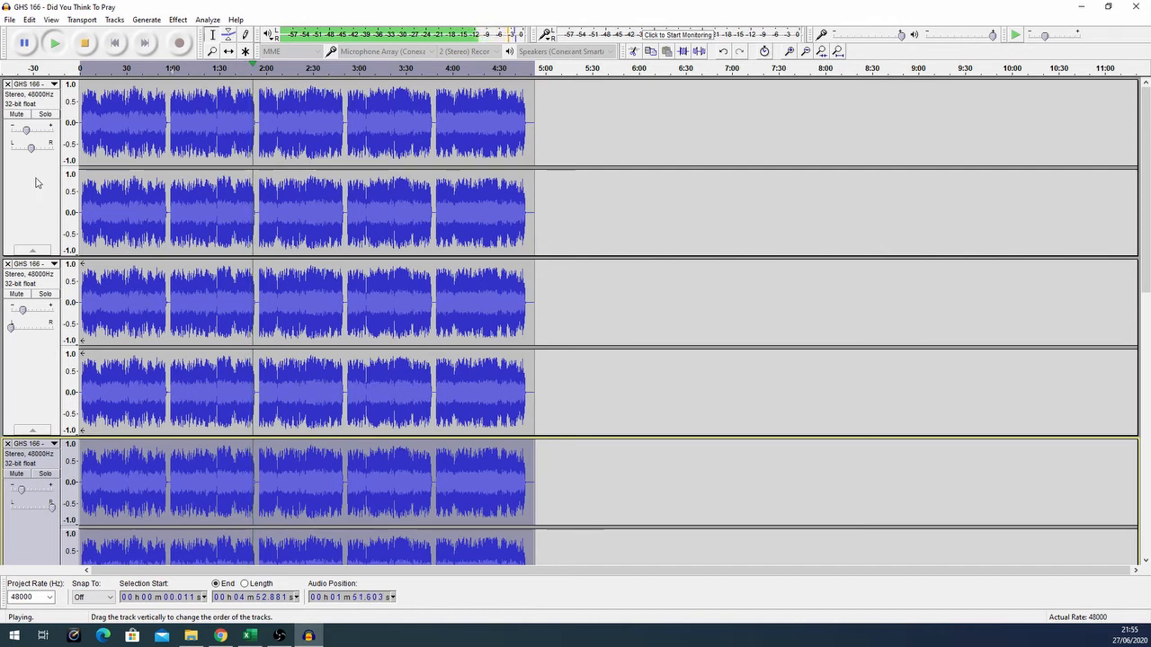
pyautogui.click(86, 45)
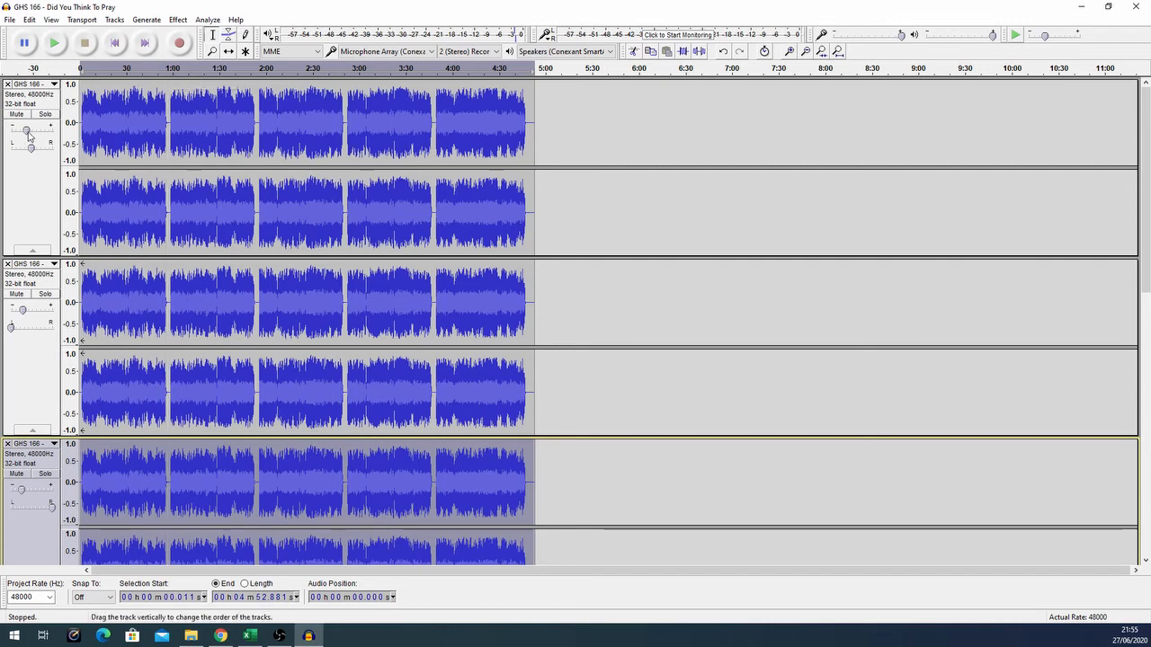
# Raise the gain of the centre-panned instrumental track slightly while the mix plays from about 1:00, and stop playback.
pyautogui.click(28, 189)
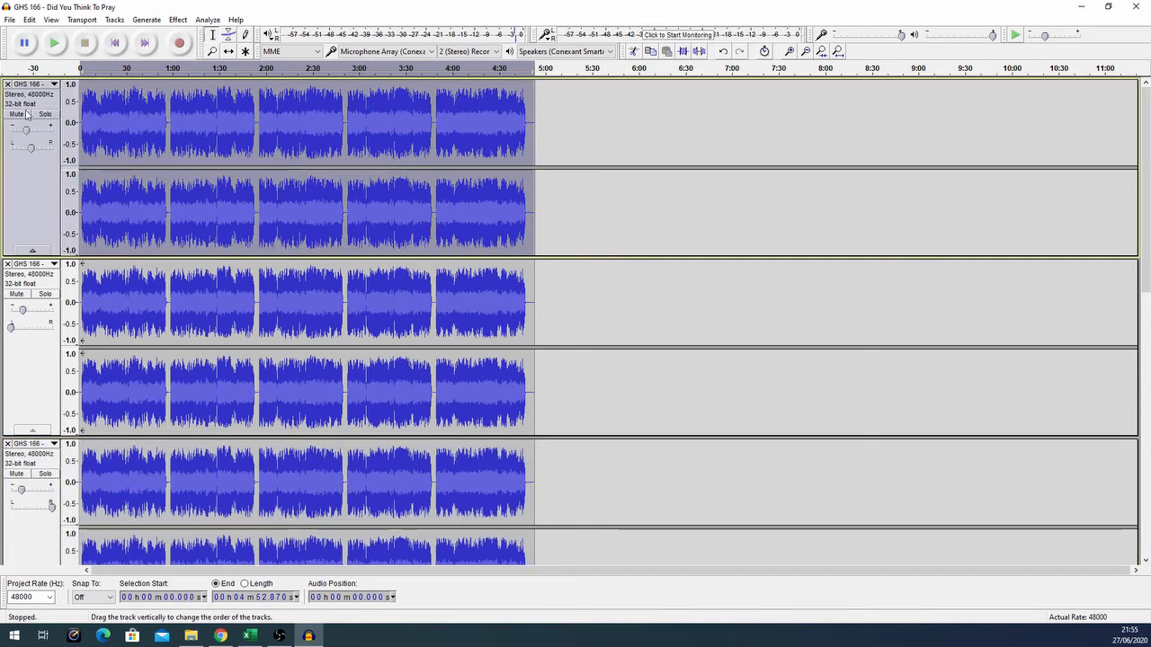
pyautogui.click(172, 71)
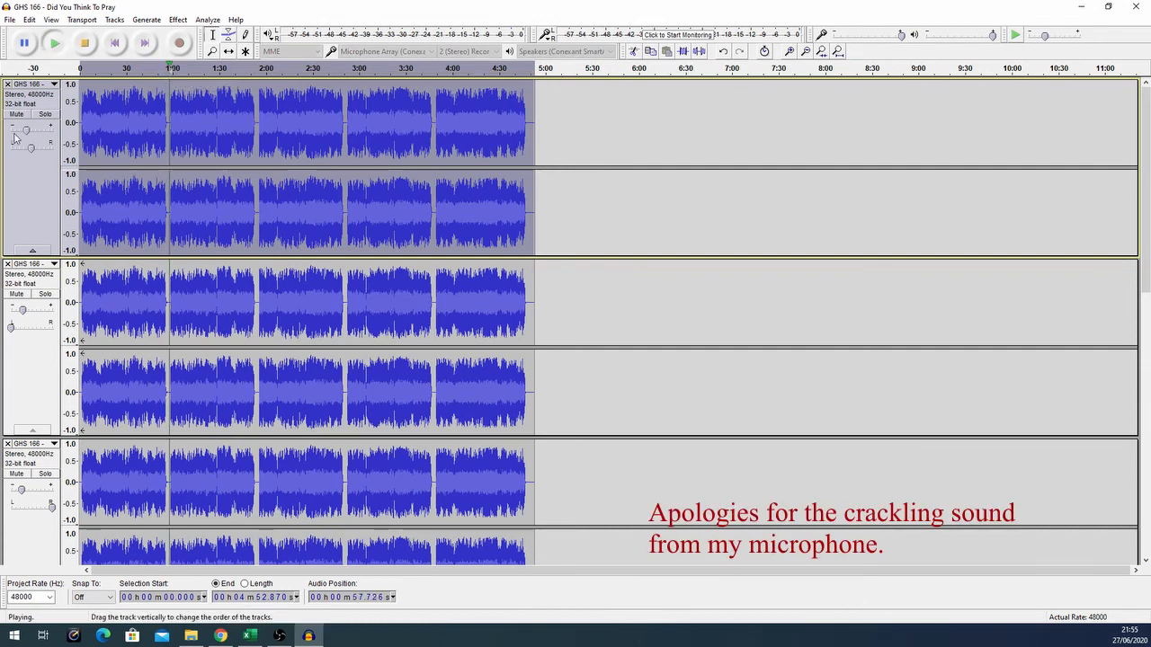
pyautogui.moveTo(27, 131); pyautogui.dragTo(33, 134)
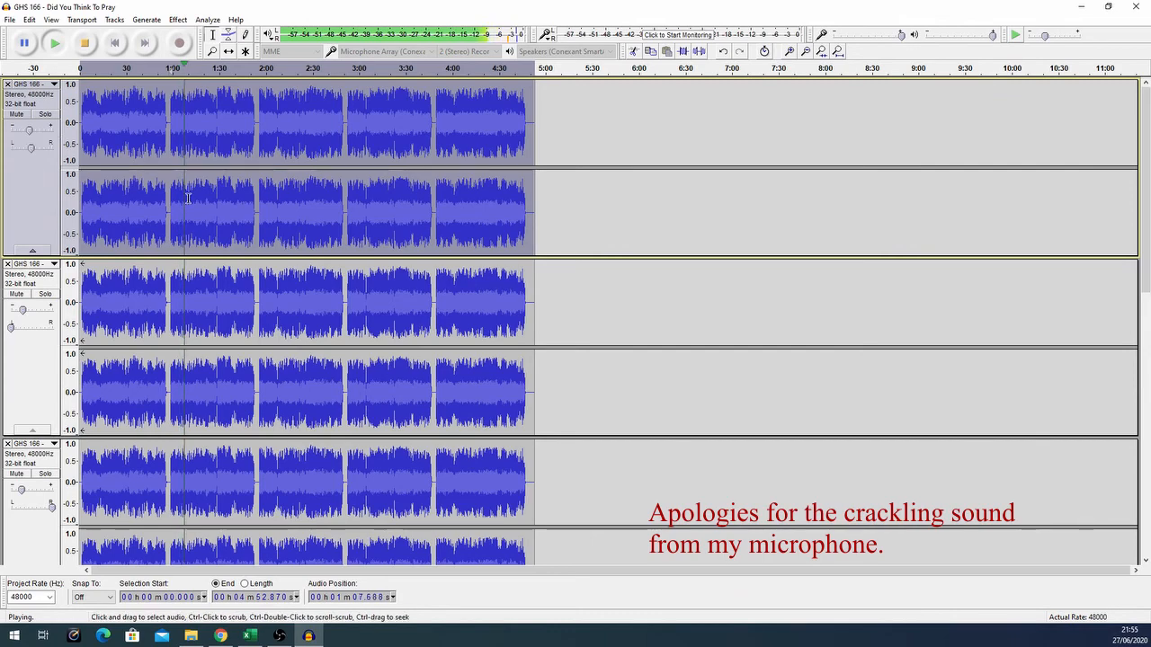
pyautogui.scroll(-2, 259, 185)
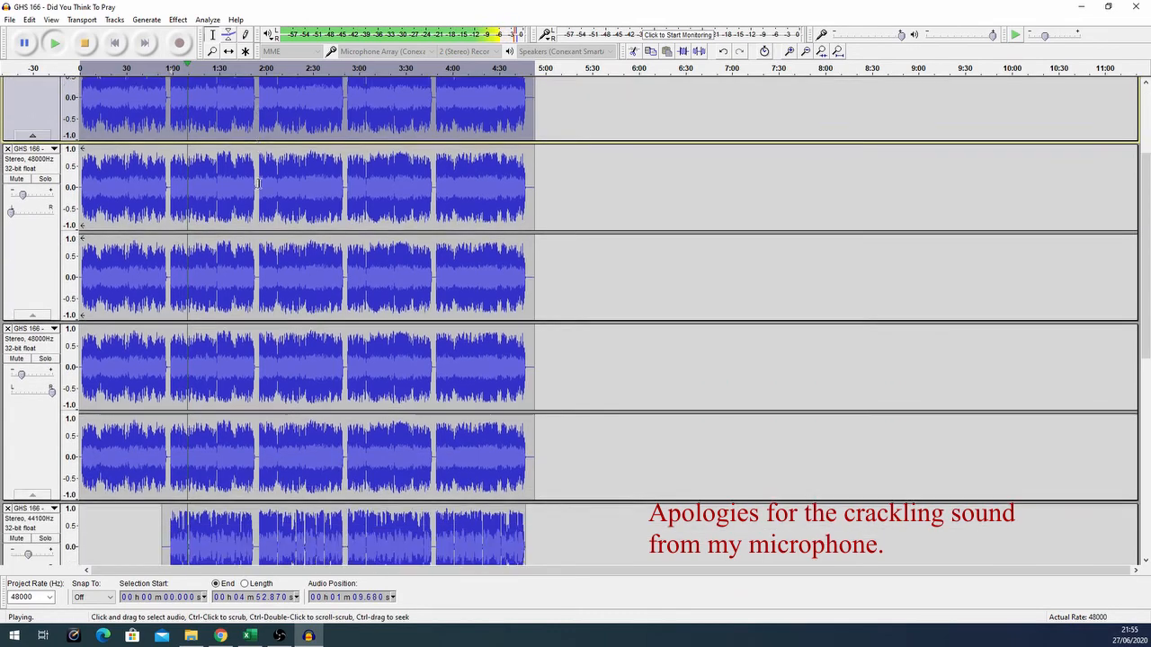
pyautogui.scroll(-1, 259, 184)
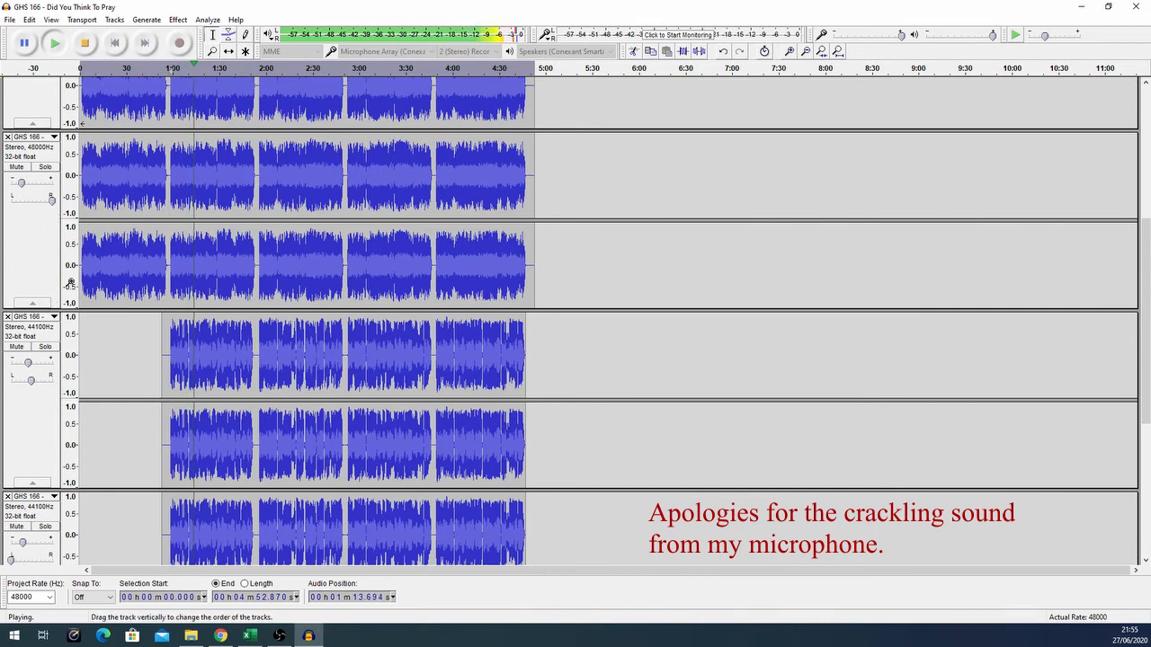
pyautogui.scroll(-2, 185, 245)
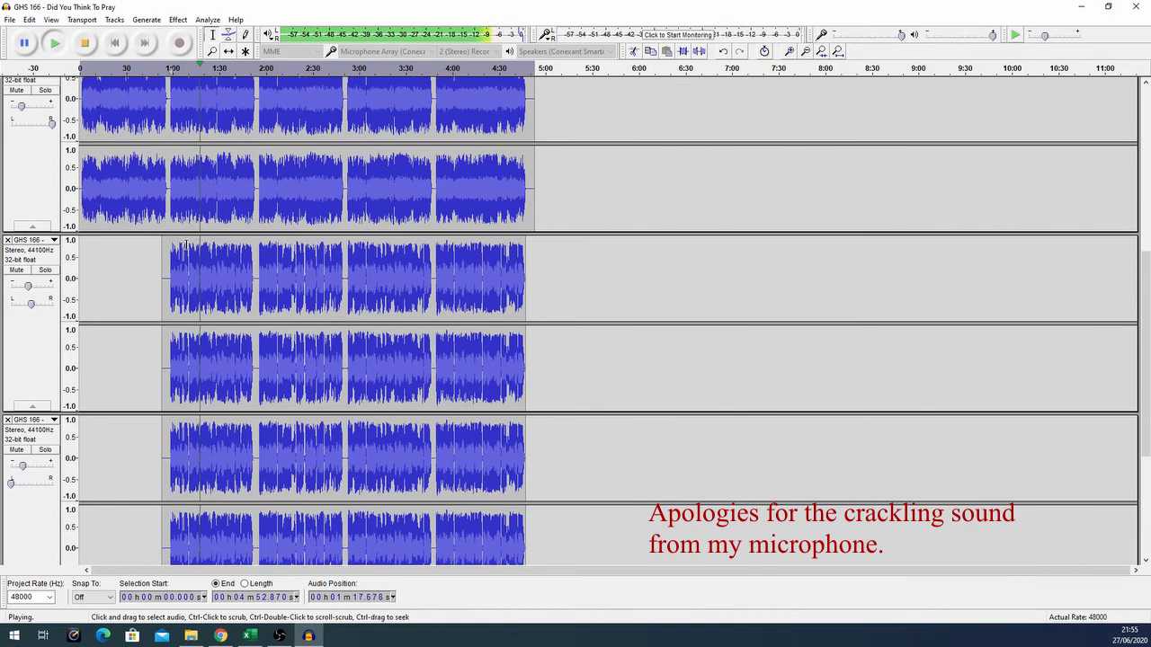
pyautogui.scroll(10, 185, 245)
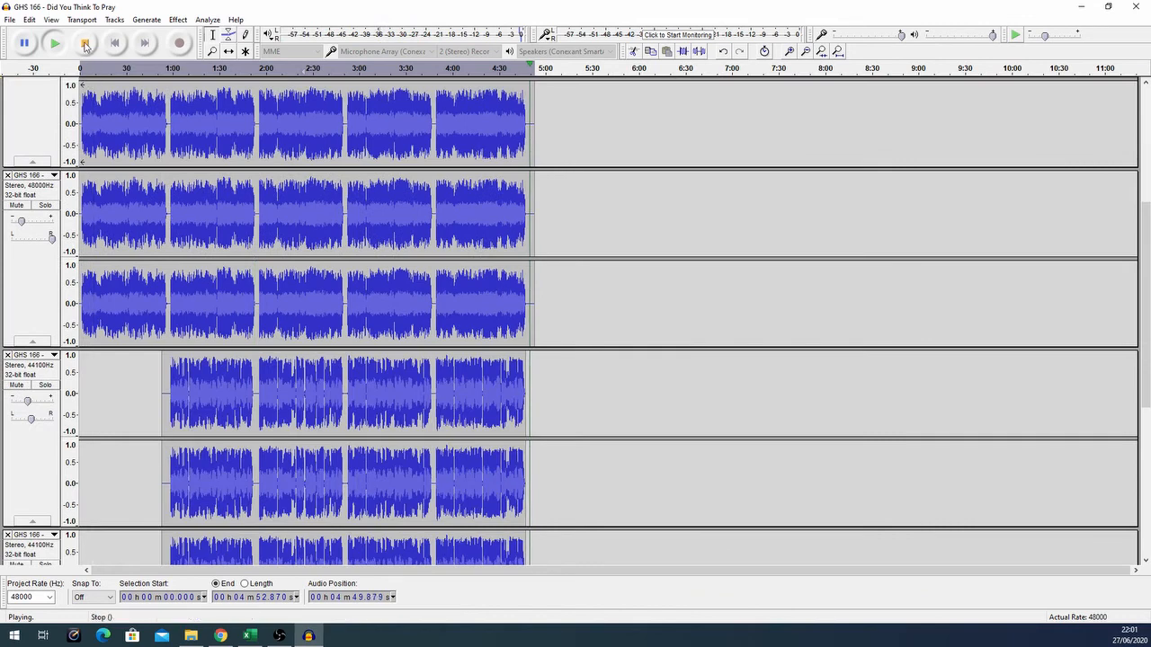
pyautogui.click(86, 44)
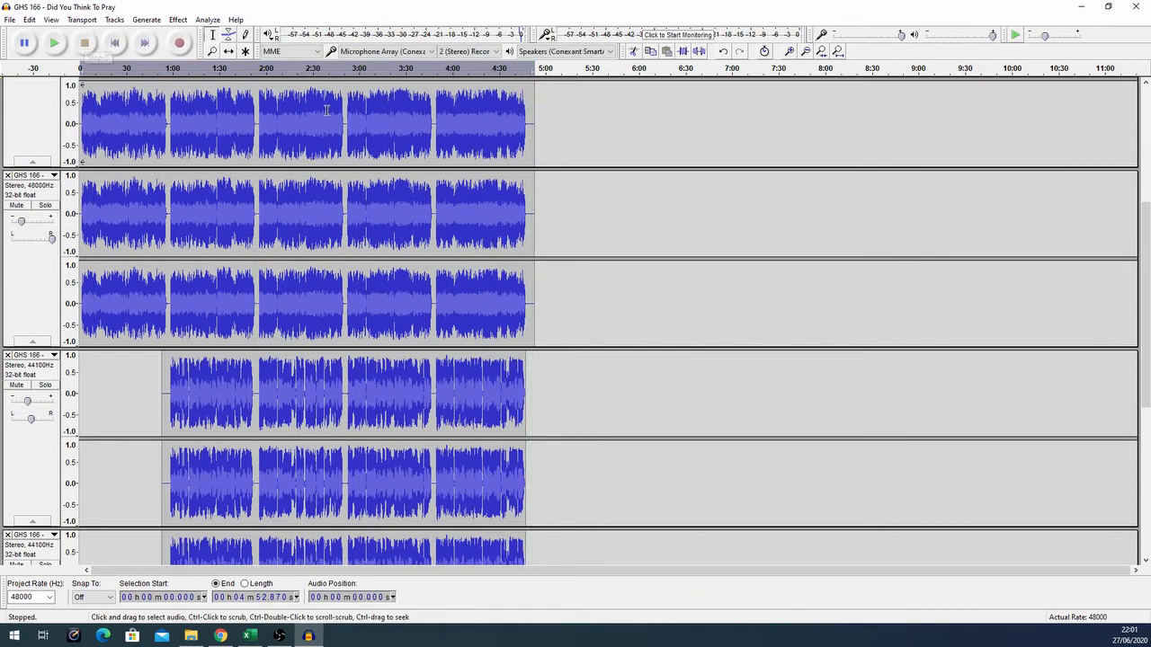
# Look over the waveforms of all the instrumental and vocal tracks across their whole length.
pyautogui.scroll(5, 326, 110)
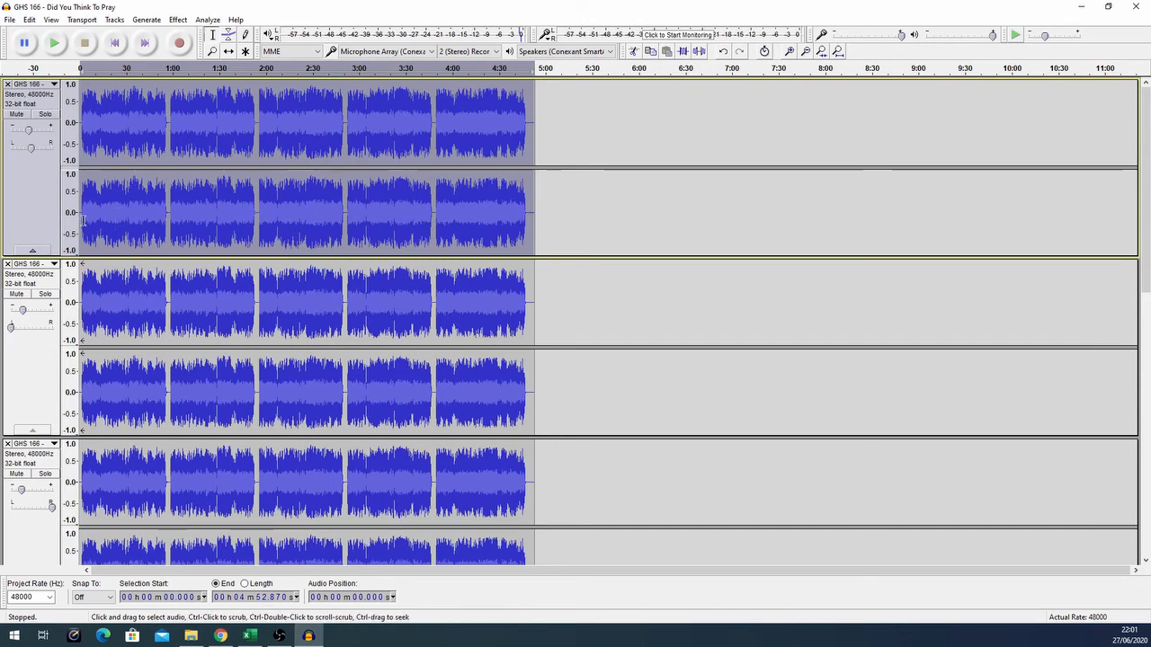
pyautogui.hotkey('ctrl', '1')
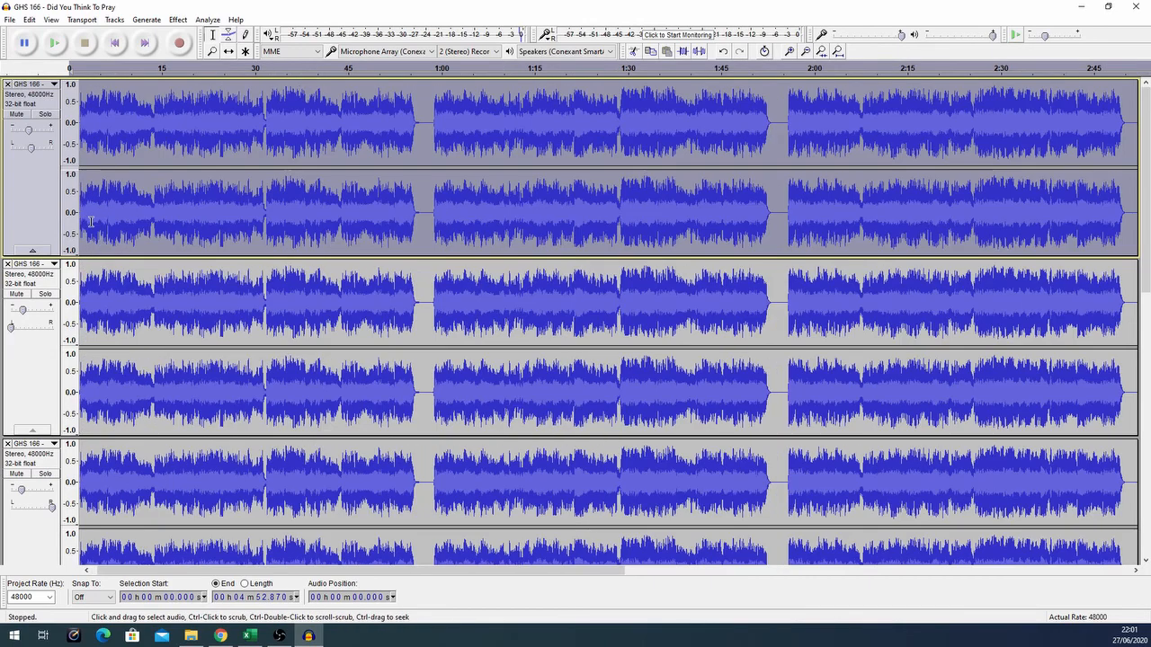
pyautogui.hotkey('ctrl', '3')
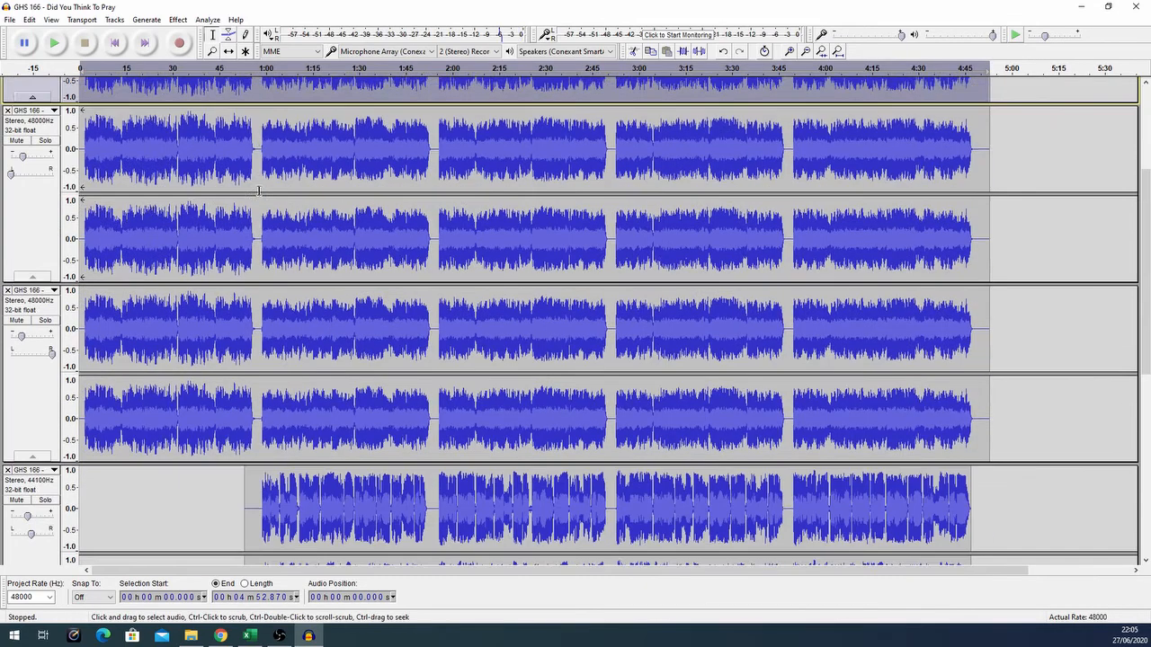
pyautogui.scroll(-5, 312, 230)
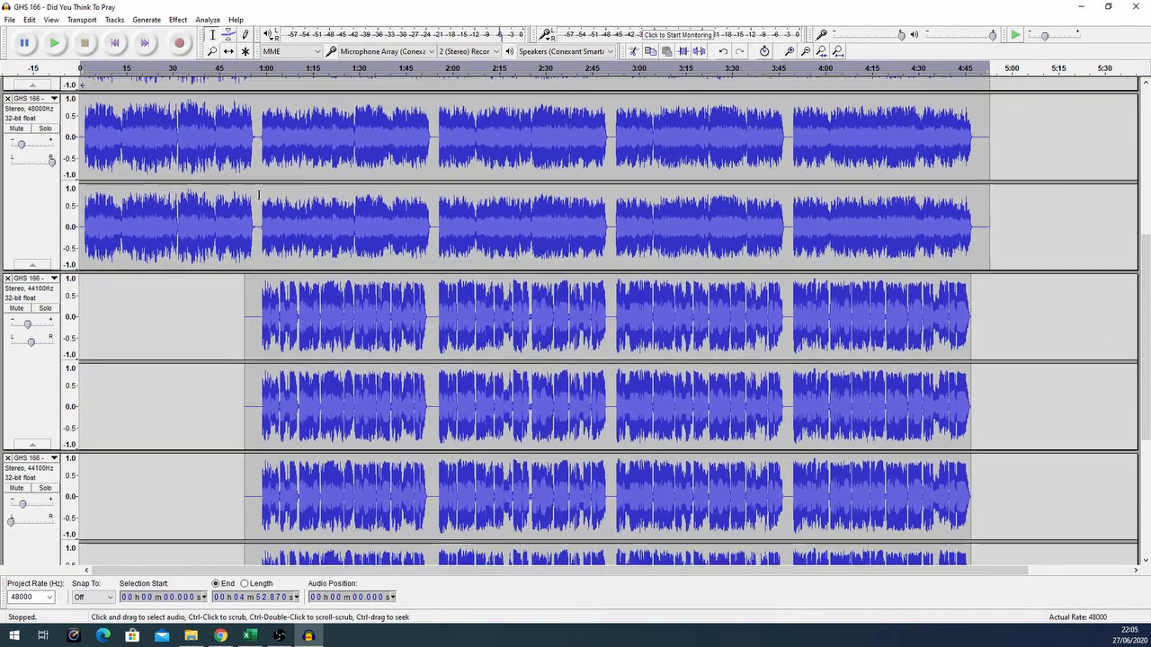
pyautogui.scroll(-3, 312, 229)
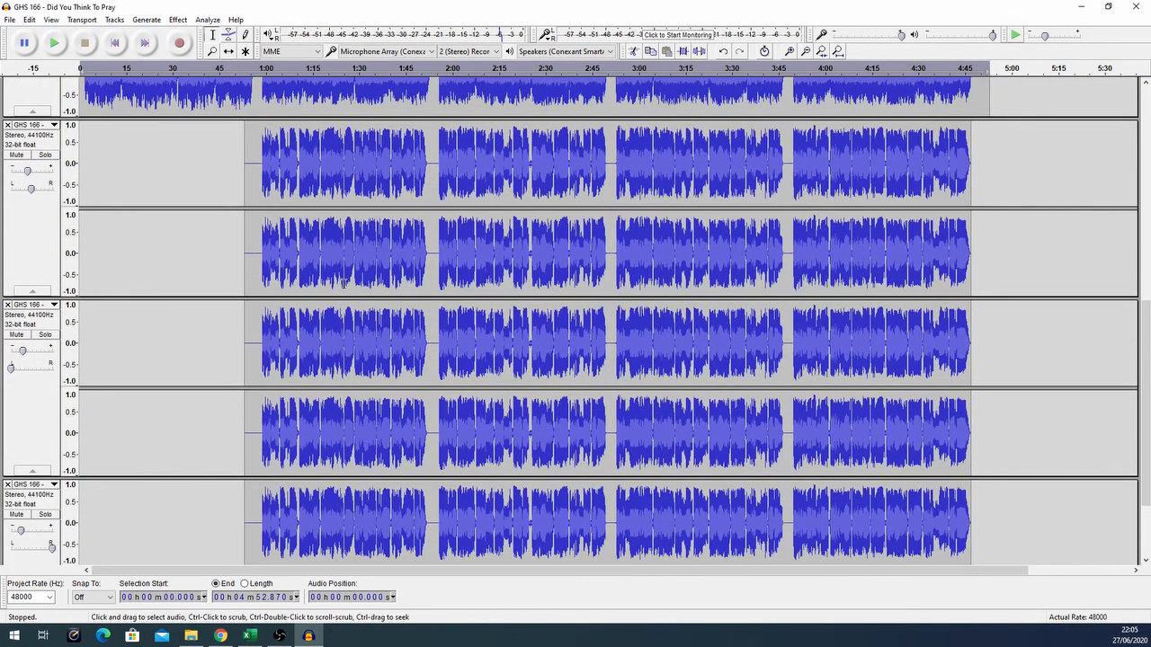
pyautogui.scroll(3, 360, 269)
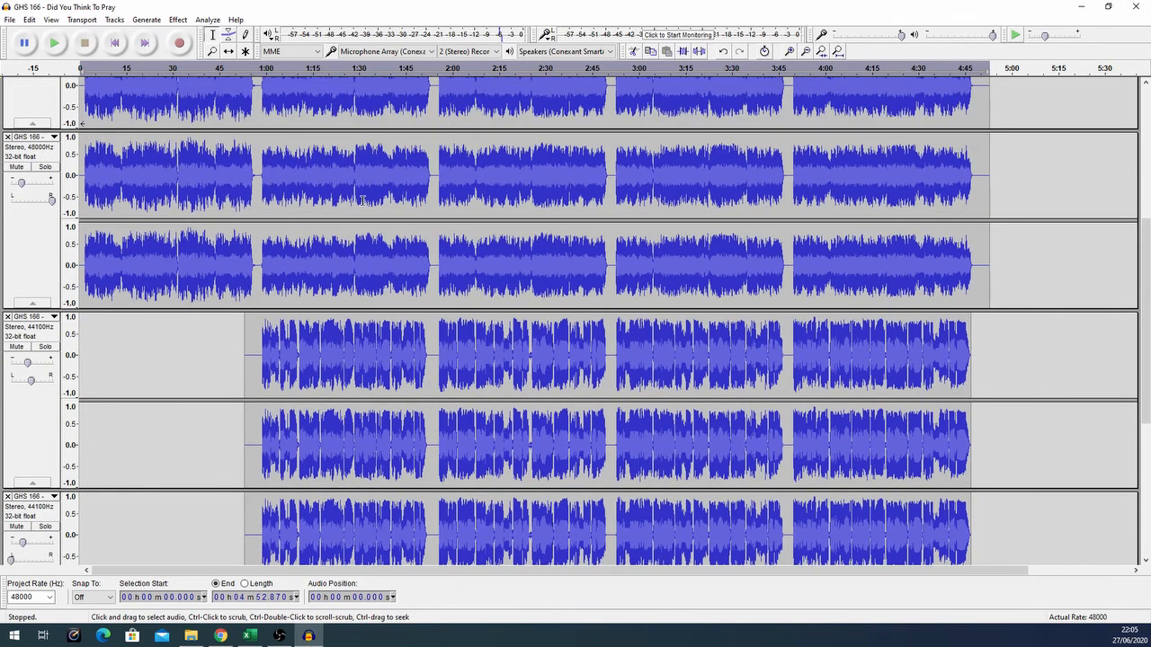
pyautogui.scroll(5, 351, 288)
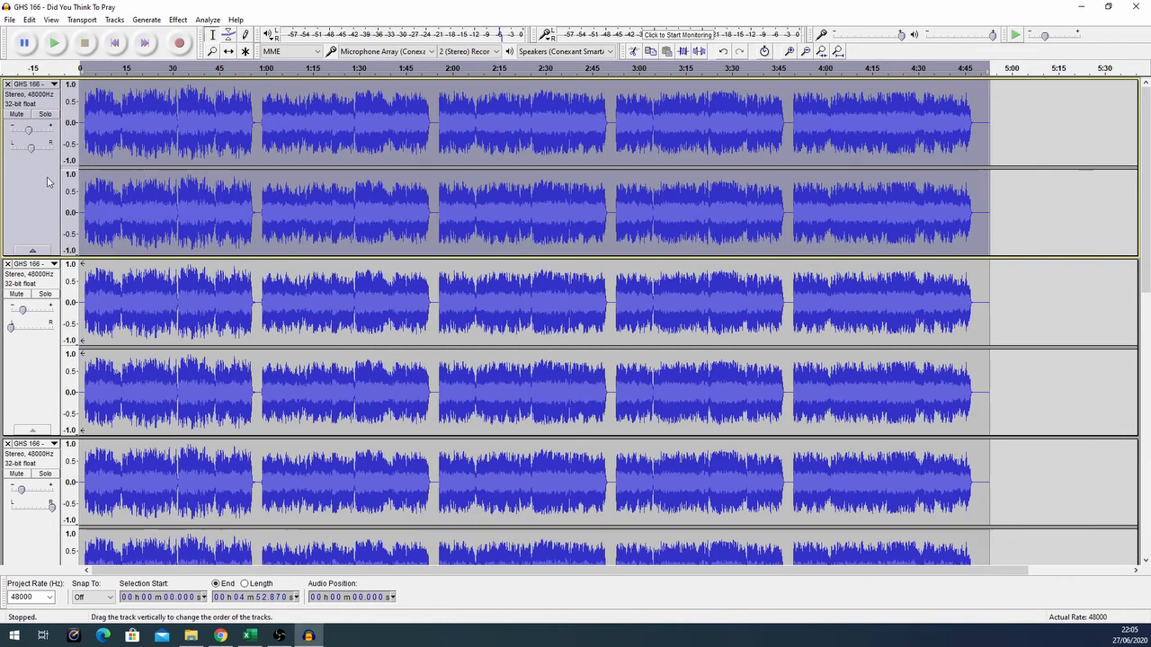
# Export the mix to the Desktop as the MP3 file "GHS 166 - Did You Think To Pray" at a constant 320 kbps.
pyautogui.click(10, 19)
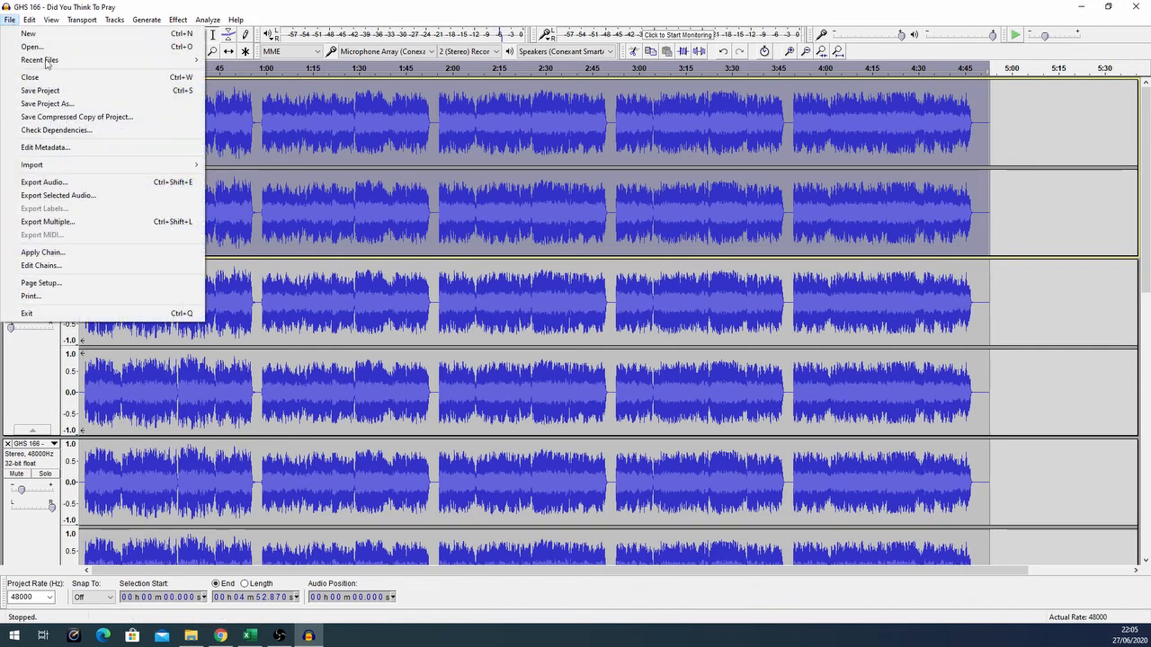
pyautogui.click(45, 183)
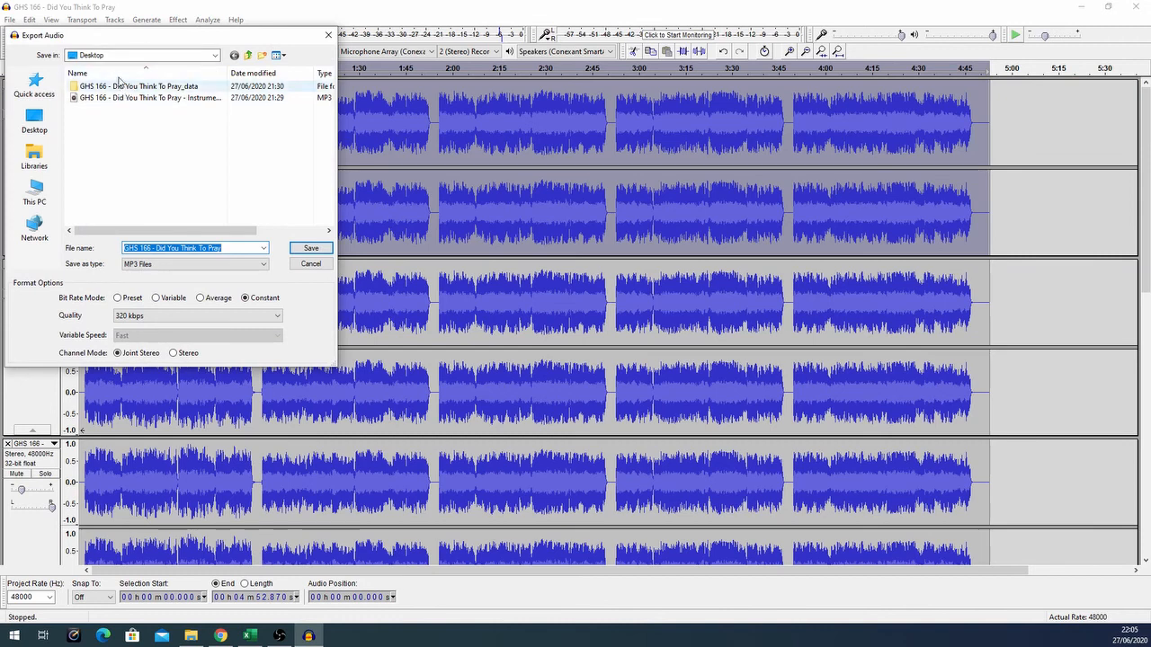
pyautogui.click(229, 250)
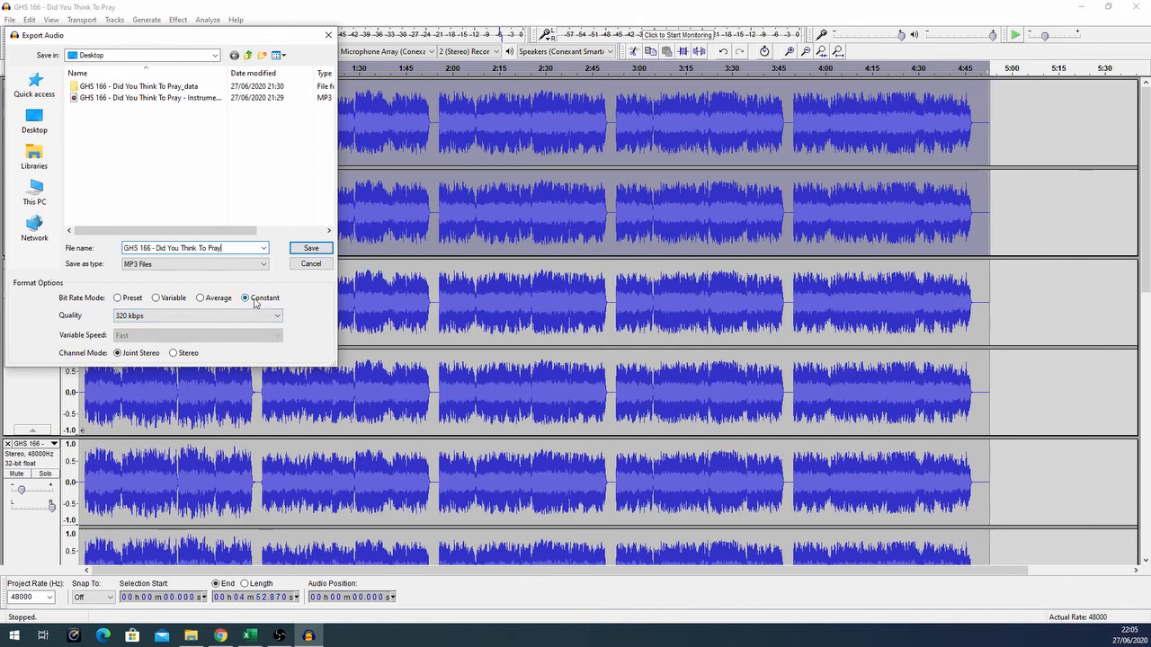
pyautogui.click(127, 320)
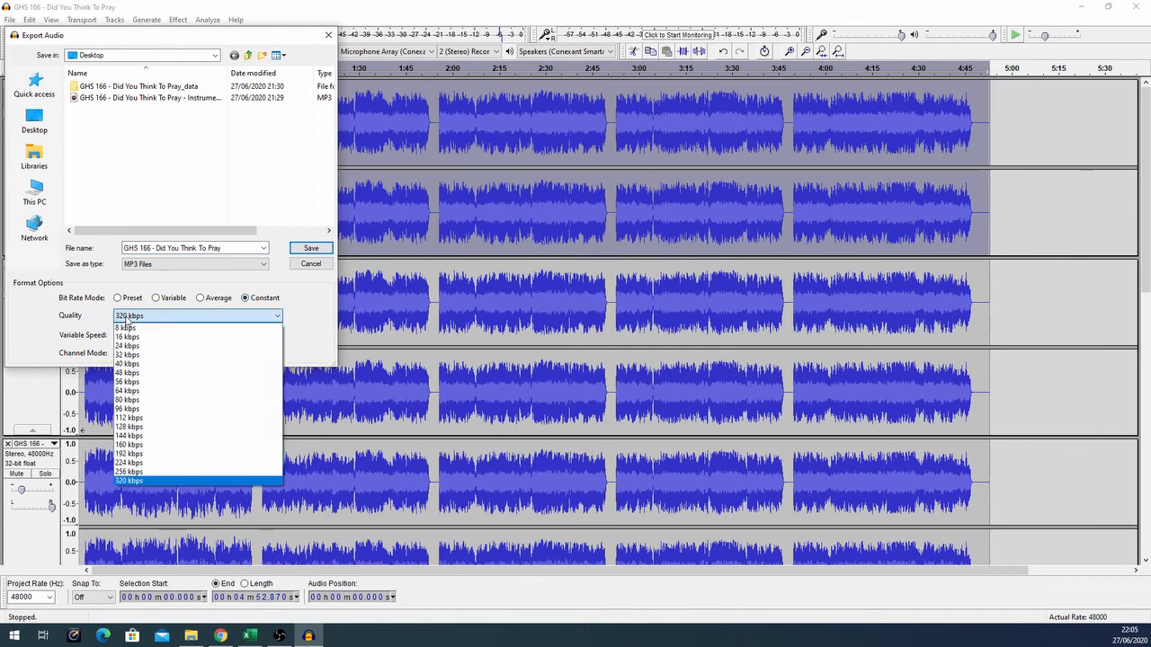
pyautogui.click(128, 321)
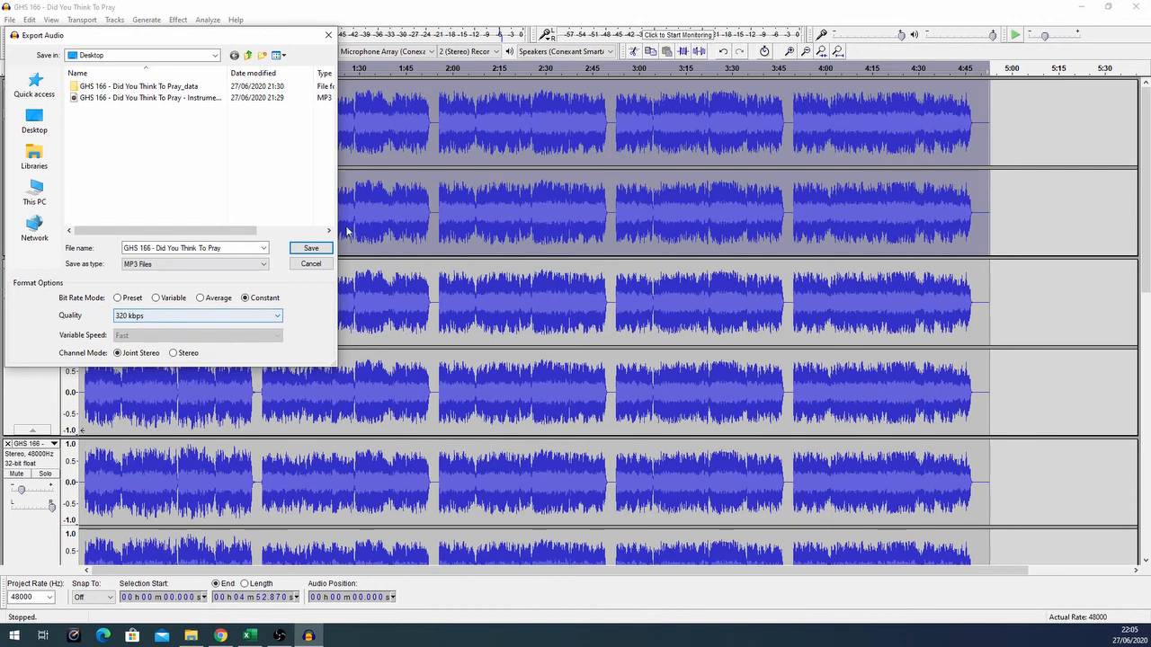
pyautogui.click(302, 248)
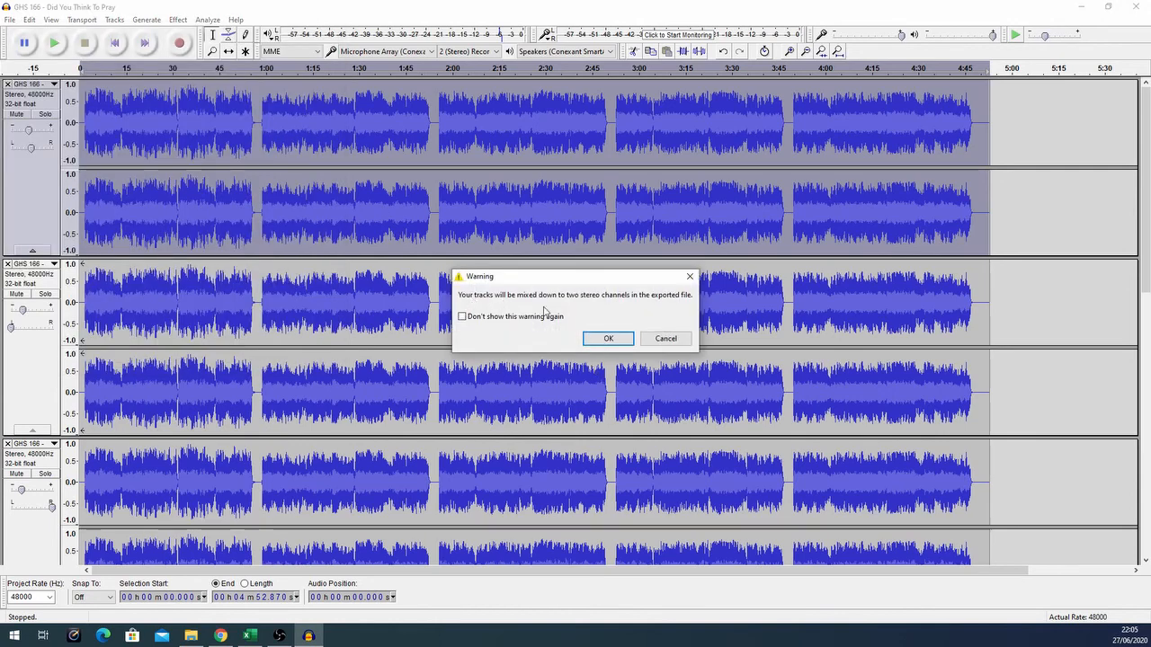
# Accept the stereo mixdown and set the track title metadata to "Did You Think To Pray" to finish the export.
pyautogui.click(619, 341)
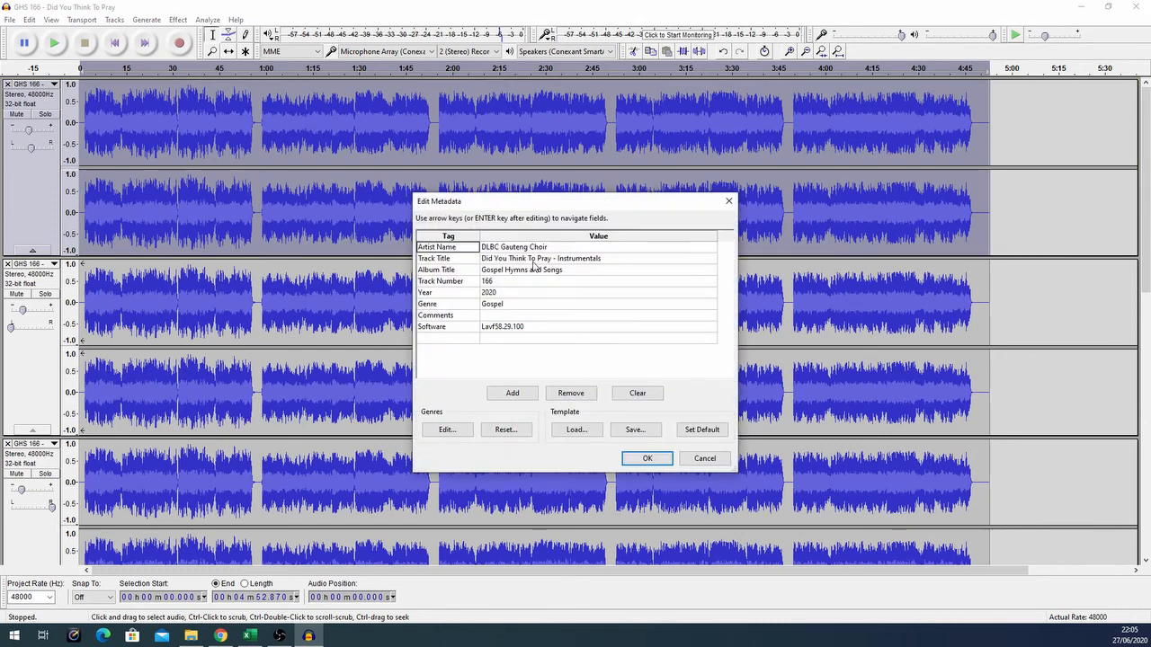
pyautogui.click(602, 259)
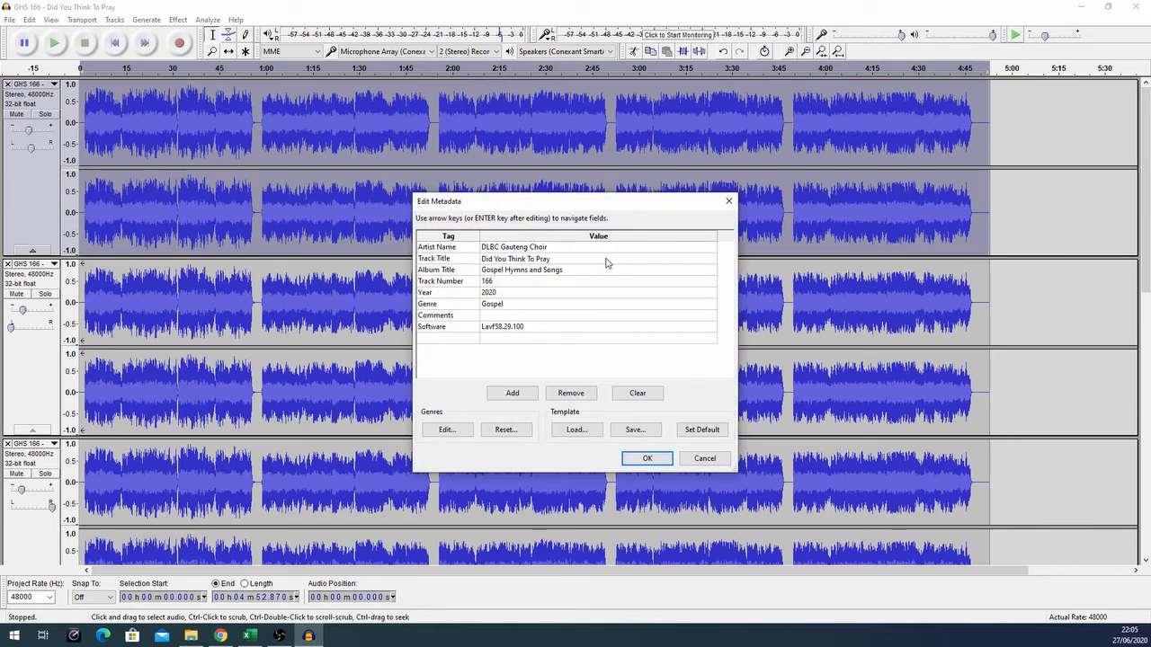
pyautogui.click(647, 459)
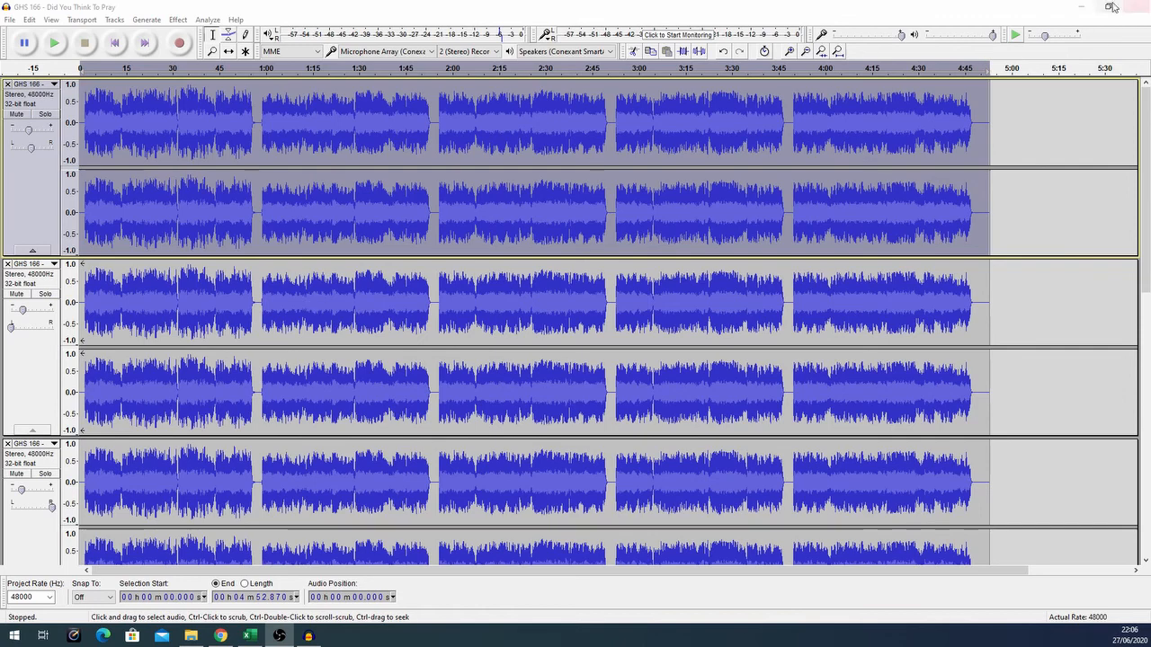
# Switch to the desktop, move the exported "GHS 166 - Did You Think To Pray" file below the other song files, and open it with VLC media player.
pyautogui.click(1082, 8)
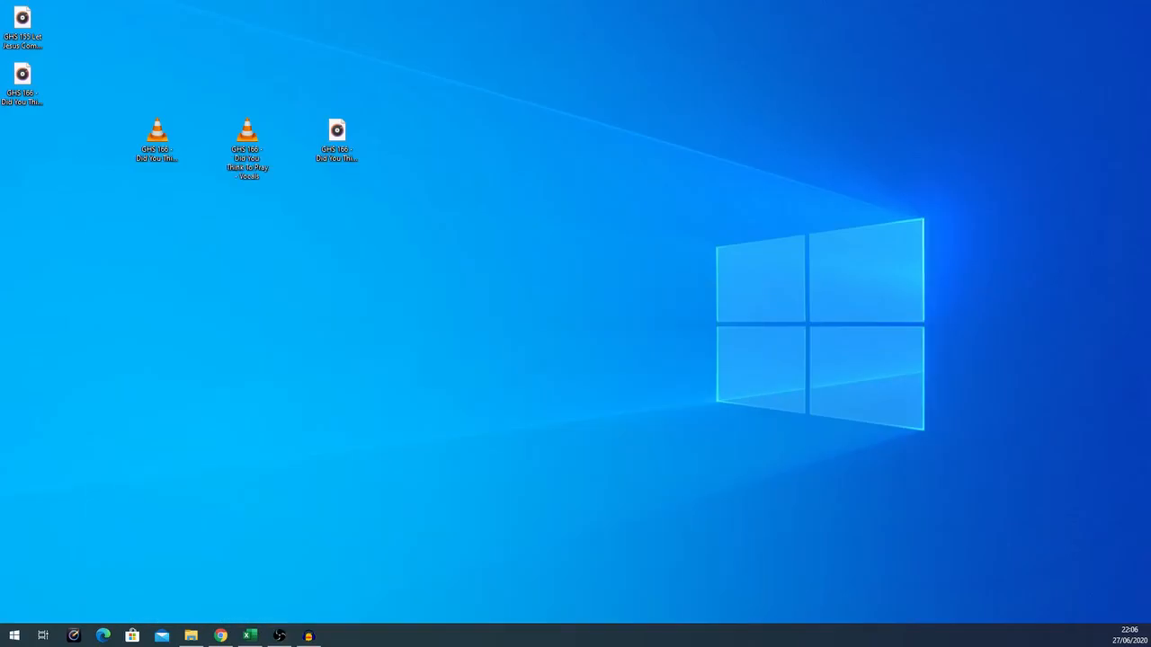
pyautogui.moveTo(1149, 296); pyautogui.dragTo(337, 249)
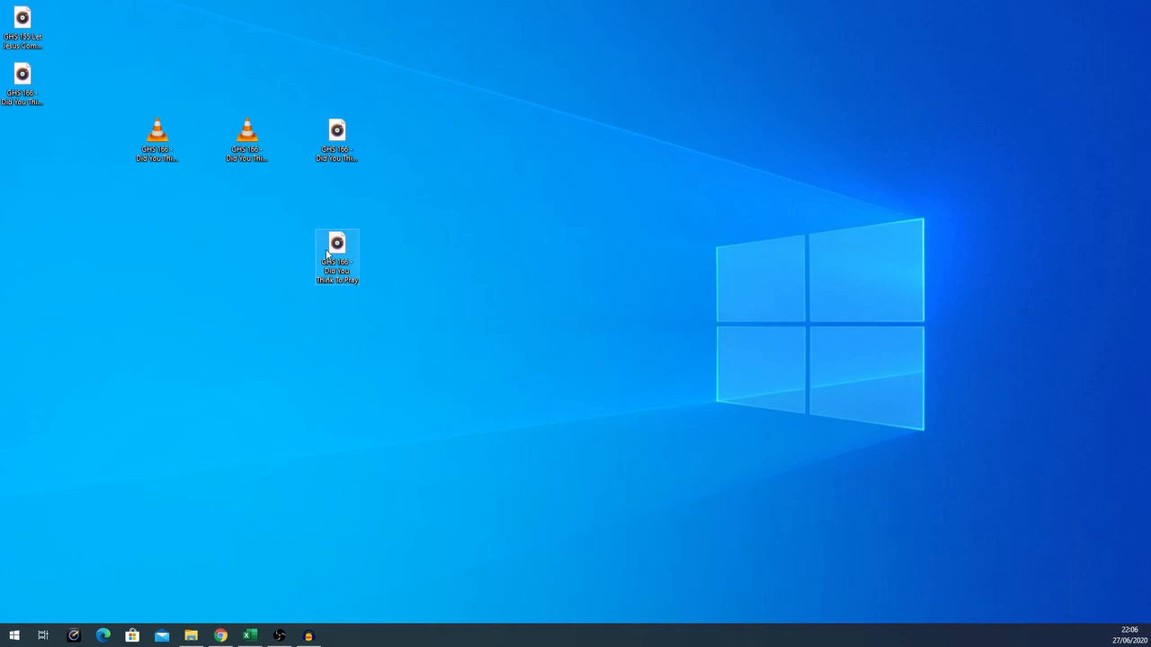
pyautogui.rightClick(326, 249)
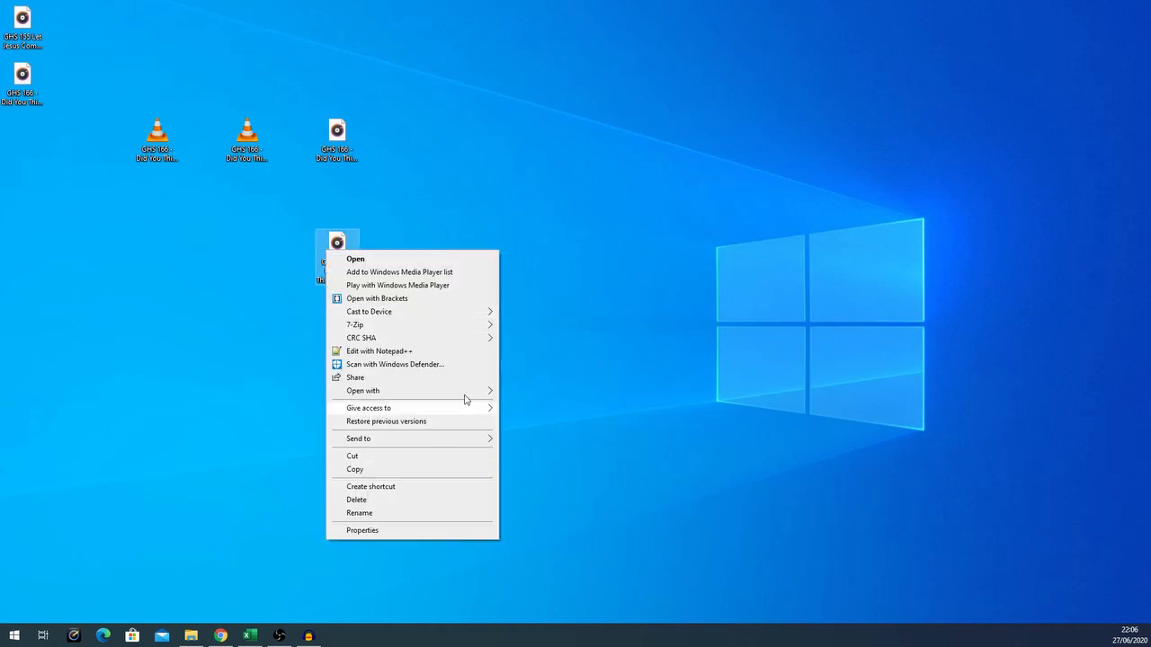
pyautogui.moveTo(467, 392)
pyautogui.click(560, 432)
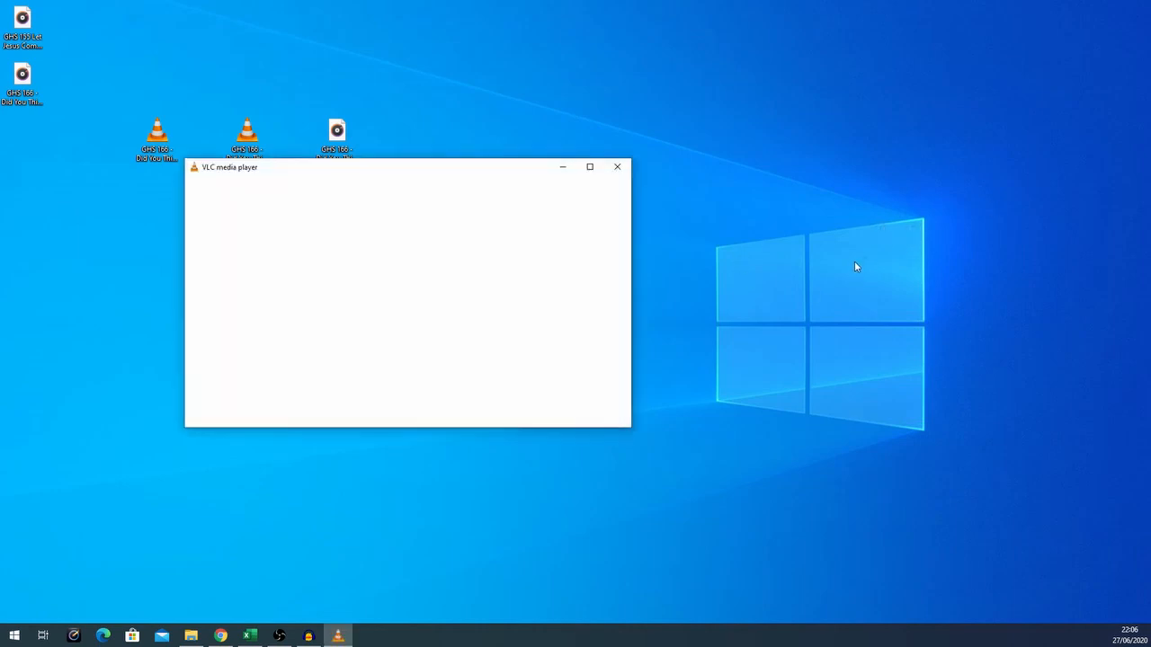
# Move the player window clear of the desktop song files and listen to the exported song at successive points through to near its end.
pyautogui.moveTo(421, 176); pyautogui.dragTo(652, 145)
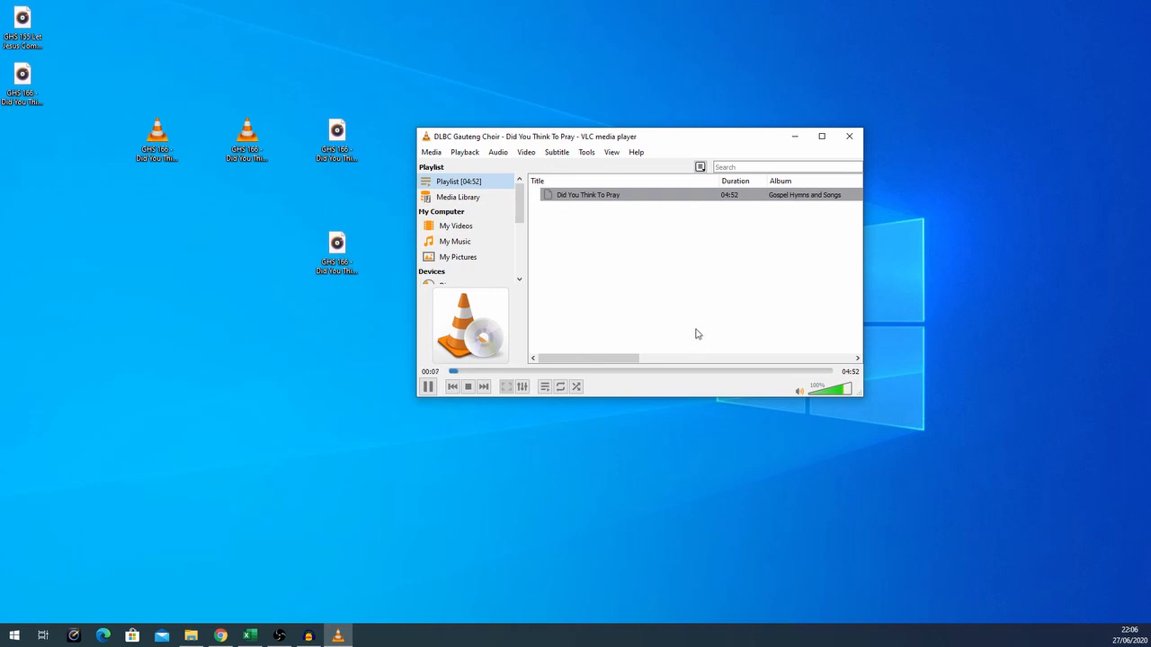
pyautogui.click(539, 372)
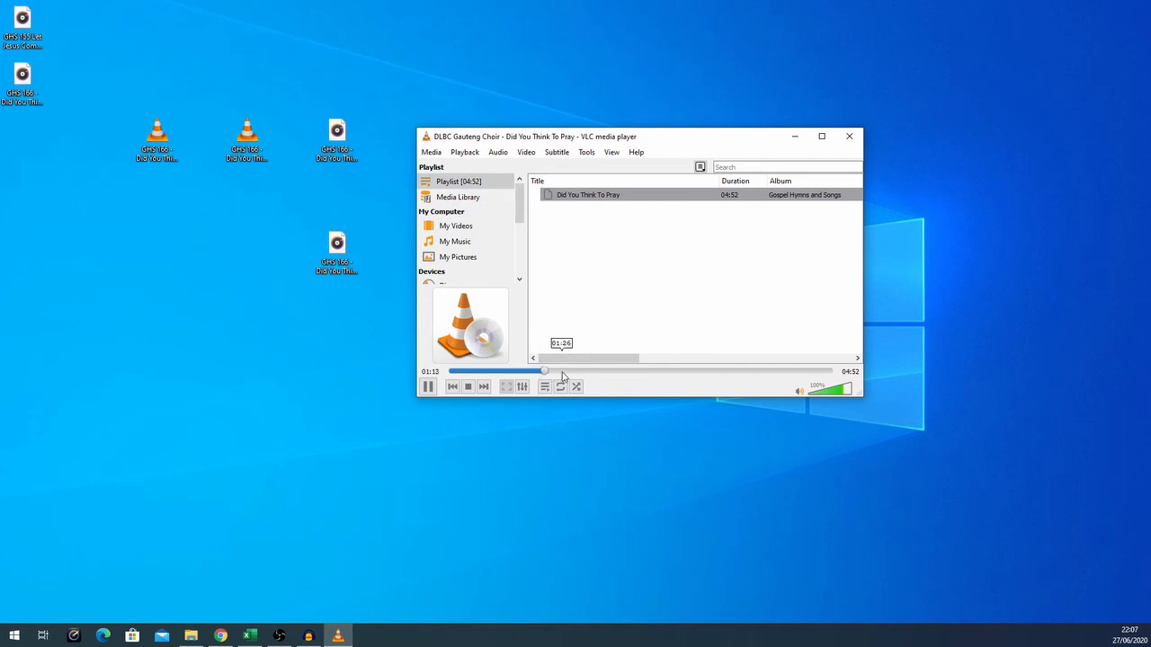
pyautogui.click(582, 372)
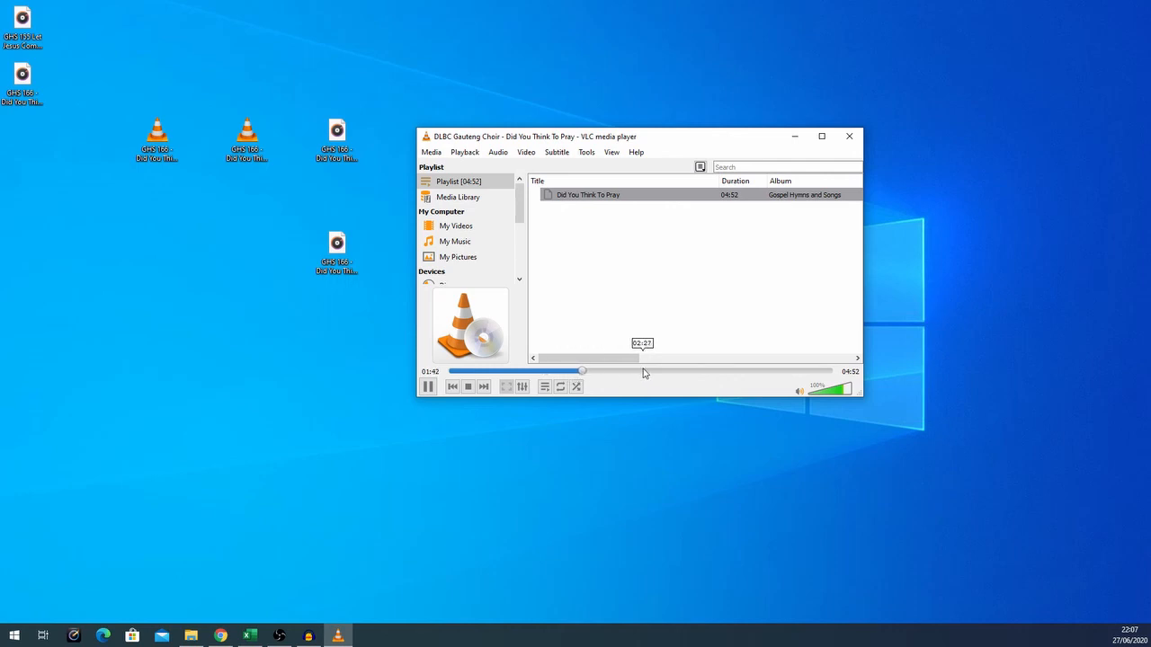
pyautogui.click(659, 372)
pyautogui.click(729, 372)
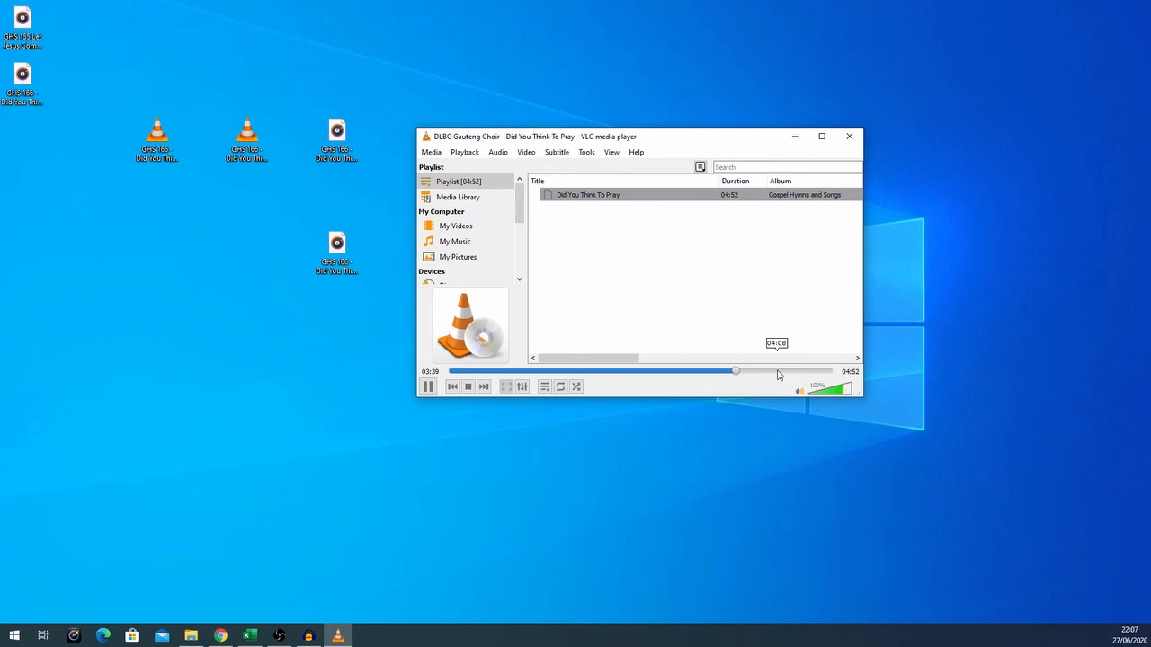
pyautogui.click(779, 372)
pyautogui.click(817, 372)
# Stop the song's playback and close the player, leaving no file selected on the desktop.
pyautogui.click(467, 386)
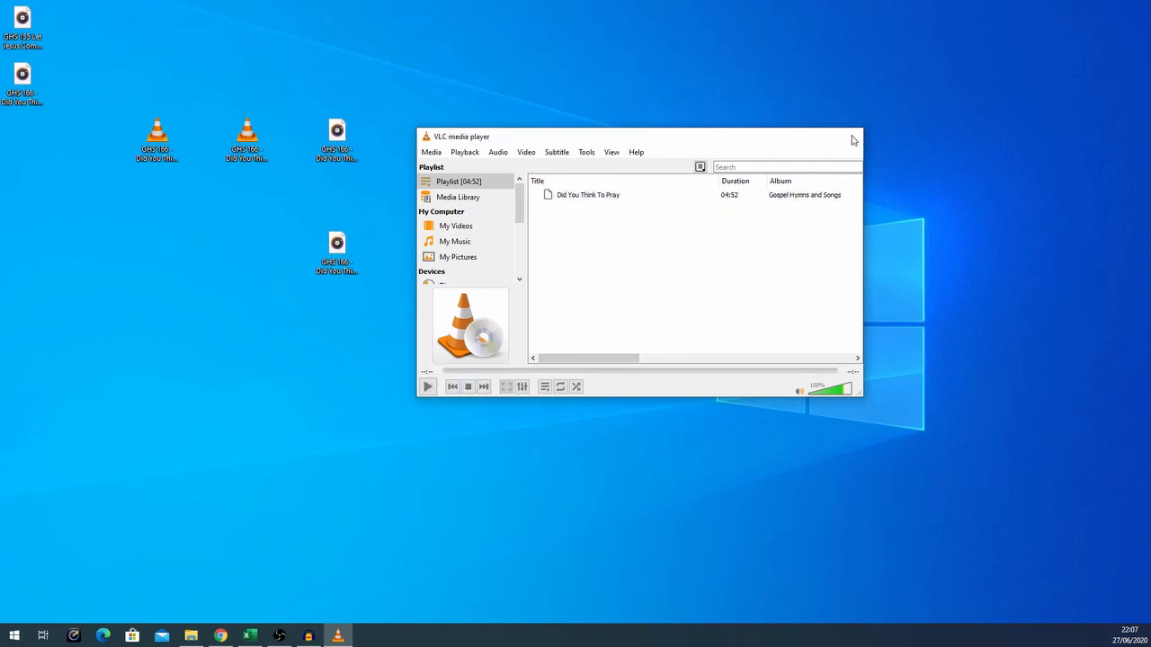
pyautogui.click(850, 138)
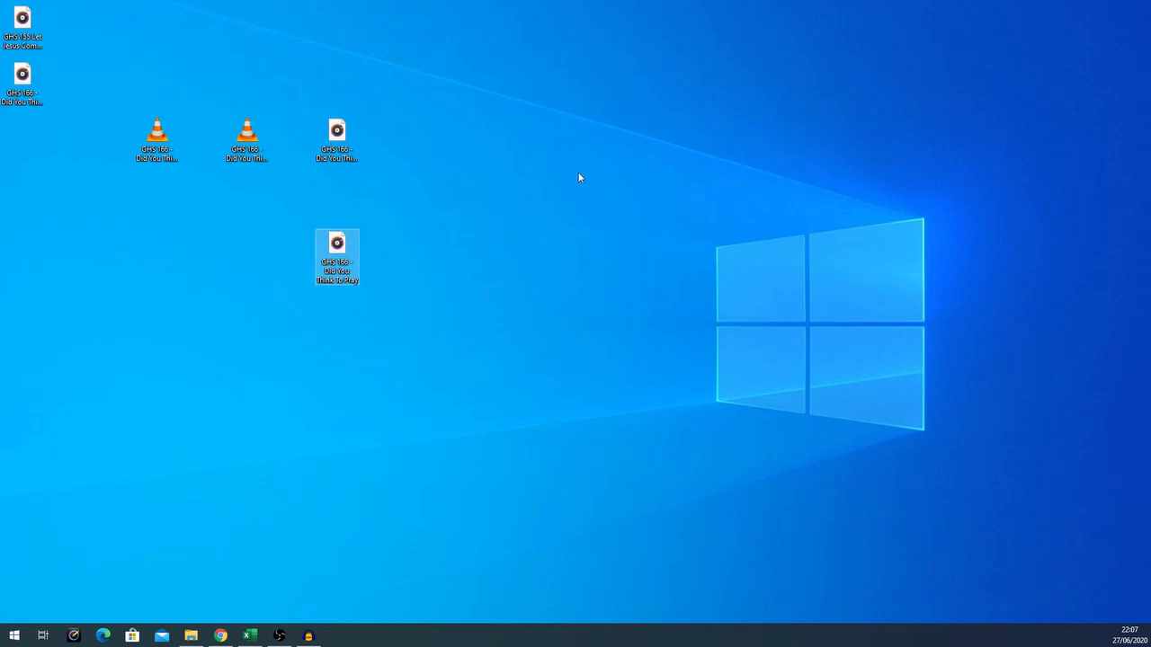
pyautogui.click(550, 158)
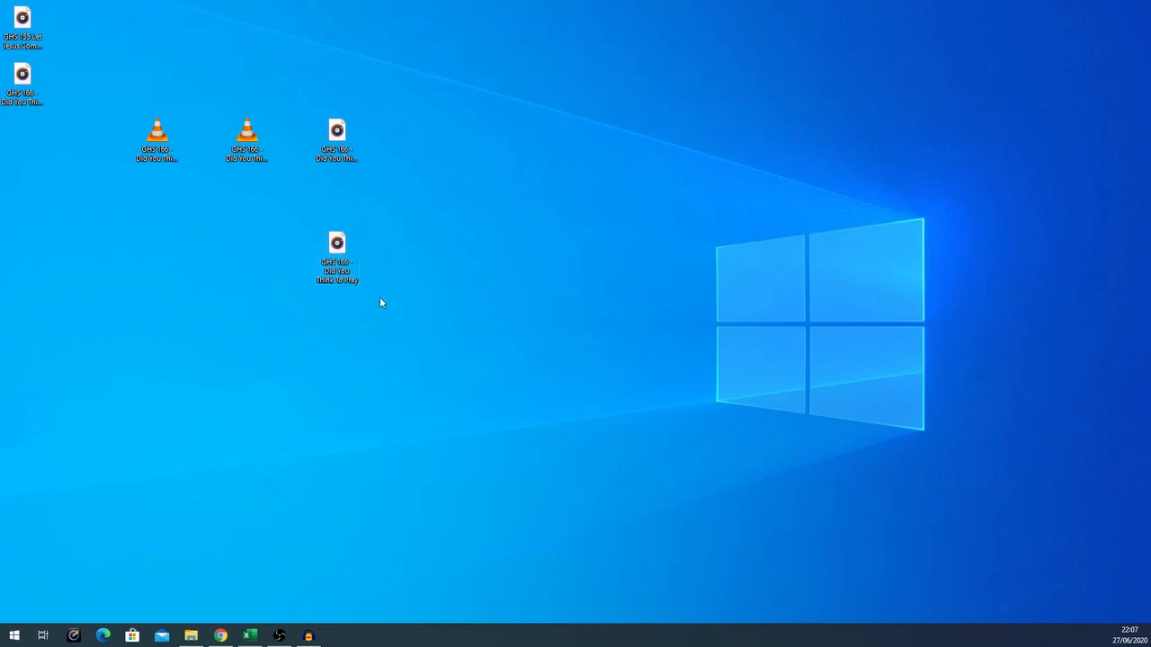